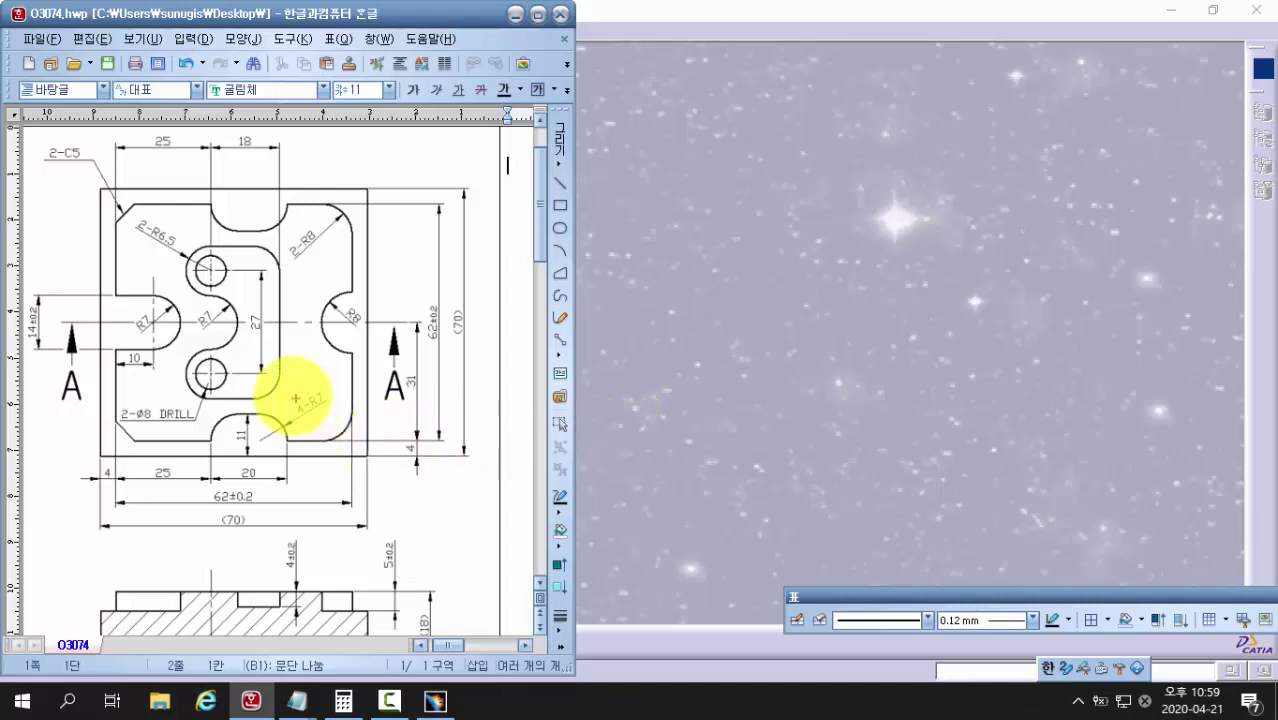
# Step: Mark the two outer corner fillets of the inner pocket on the drawing and label them R6.5
pyautogui.moveTo(256, 396); pyautogui.dragTo(281, 374)
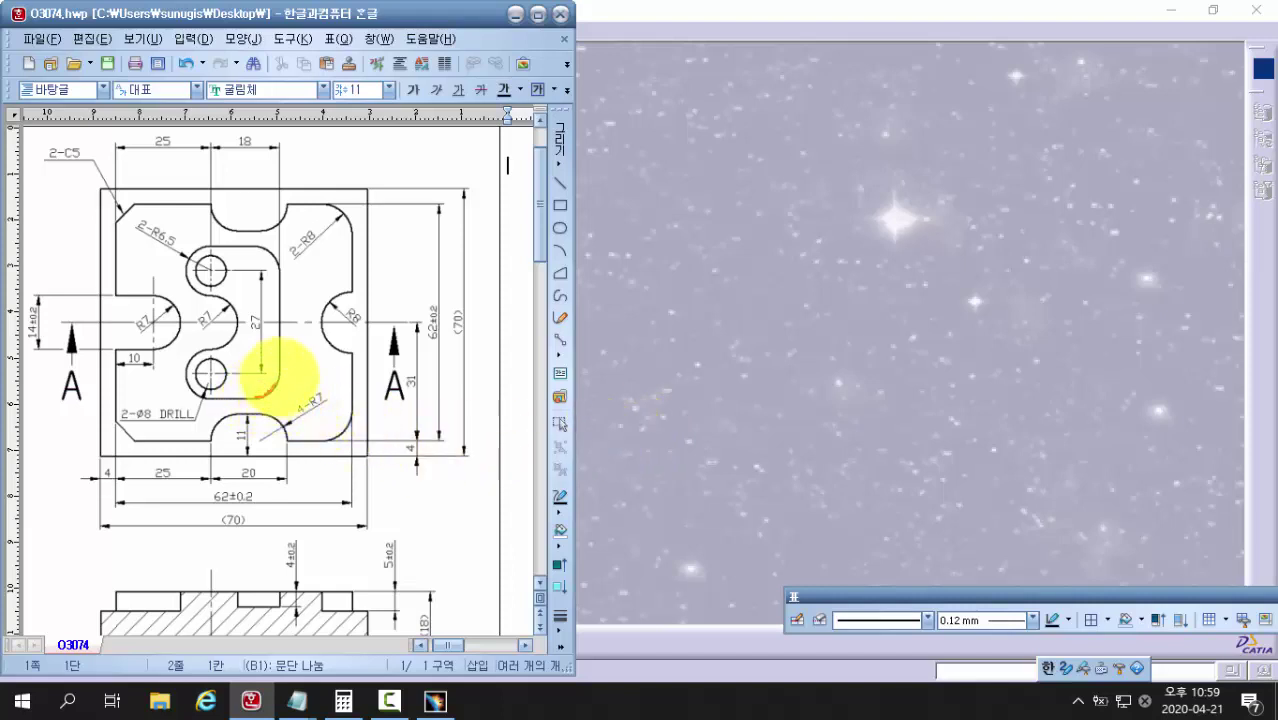
pyautogui.moveTo(262, 248); pyautogui.dragTo(280, 276)
pyautogui.moveTo(287, 392); pyautogui.dragTo(342, 505)
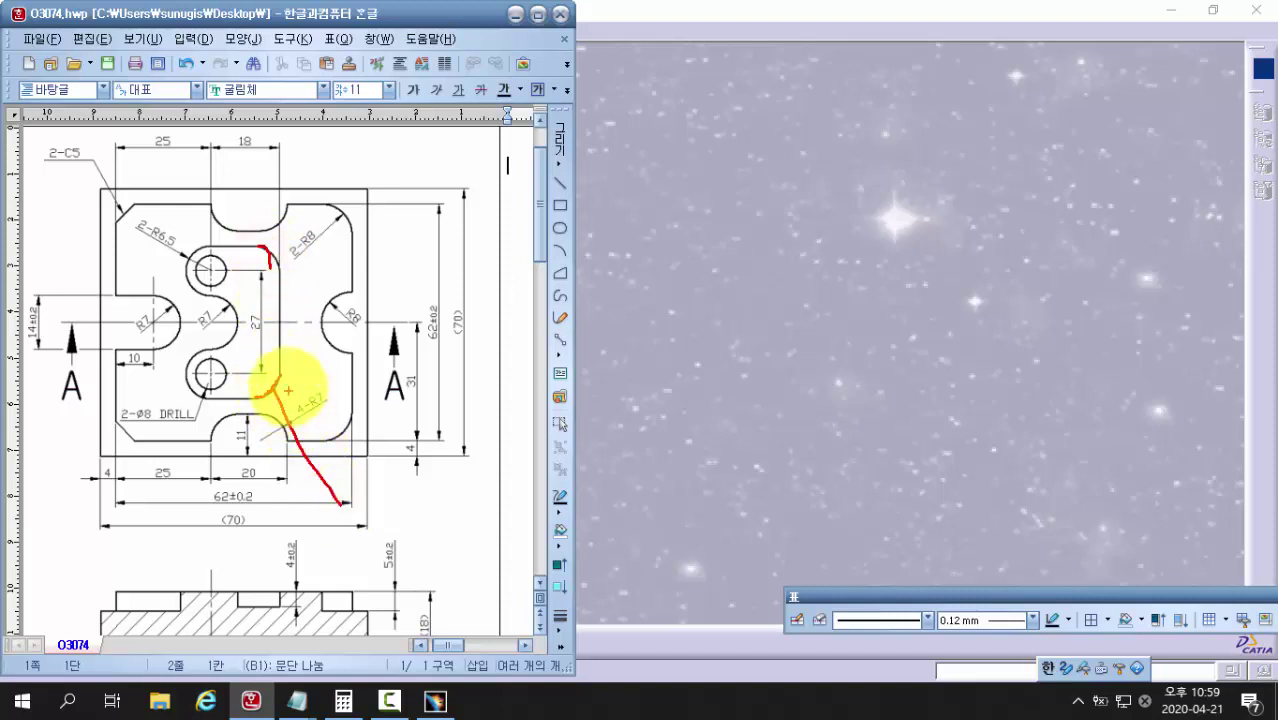
pyautogui.click(288, 386)
pyautogui.moveTo(268, 392); pyautogui.dragTo(270, 399)
pyautogui.moveTo(360, 483)
pyautogui.mouseDown()
pyautogui.moveTo(358, 528)
pyautogui.moveTo(360, 501)
pyautogui.moveTo(372, 524)
pyautogui.moveTo(390, 523)
pyautogui.moveTo(433, 494)
pyautogui.moveTo(421, 520)
pyautogui.mouseUp()
pyautogui.click(411, 521)
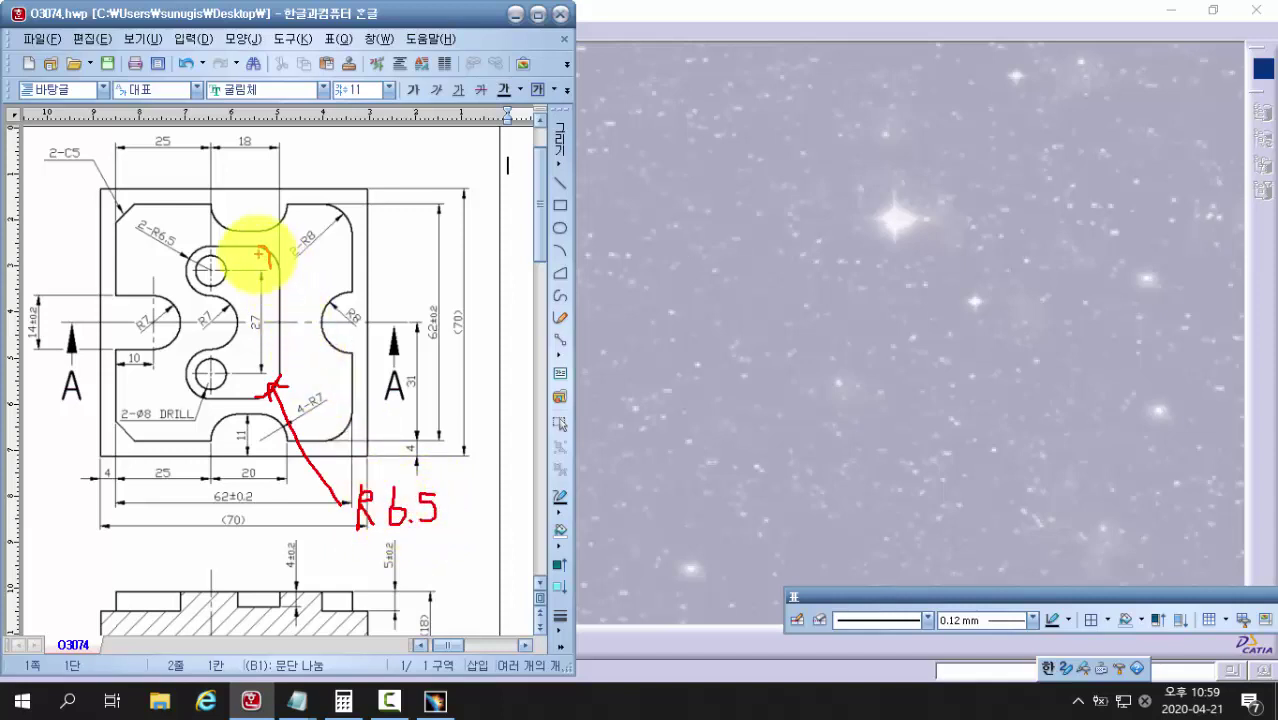
pyautogui.moveTo(260, 248); pyautogui.dragTo(279, 275)
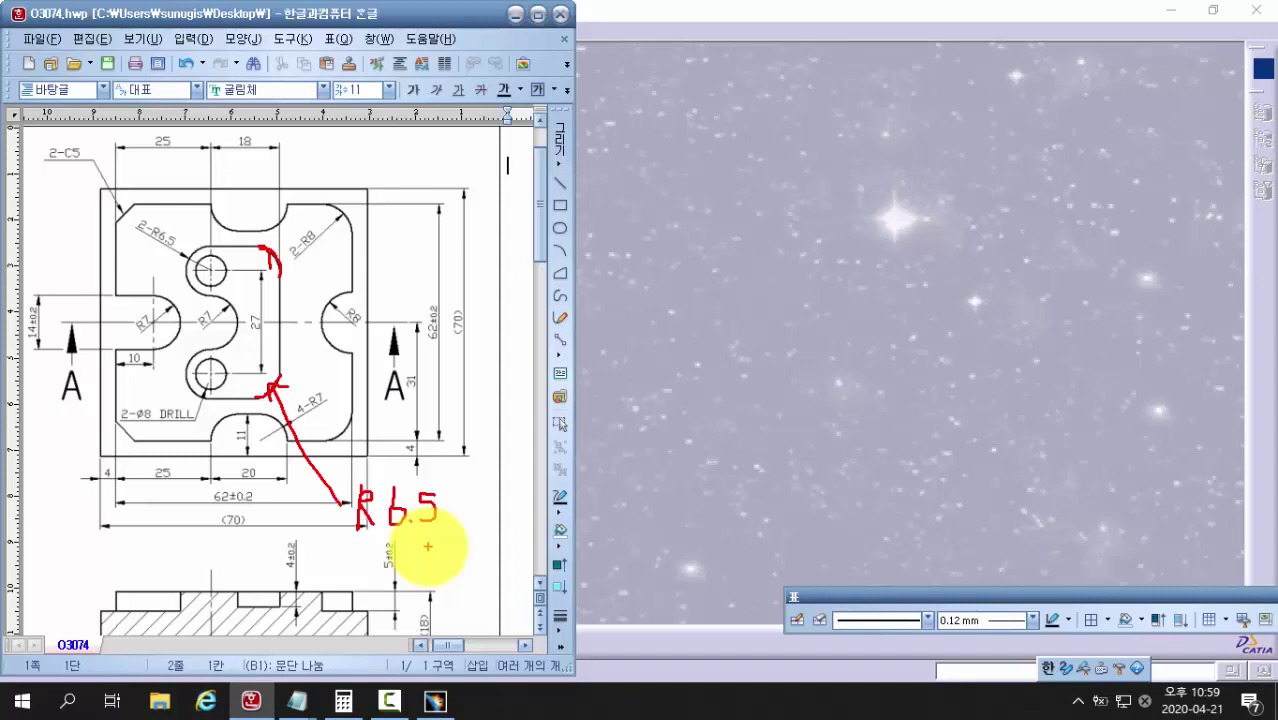
pyautogui.press('Escape')
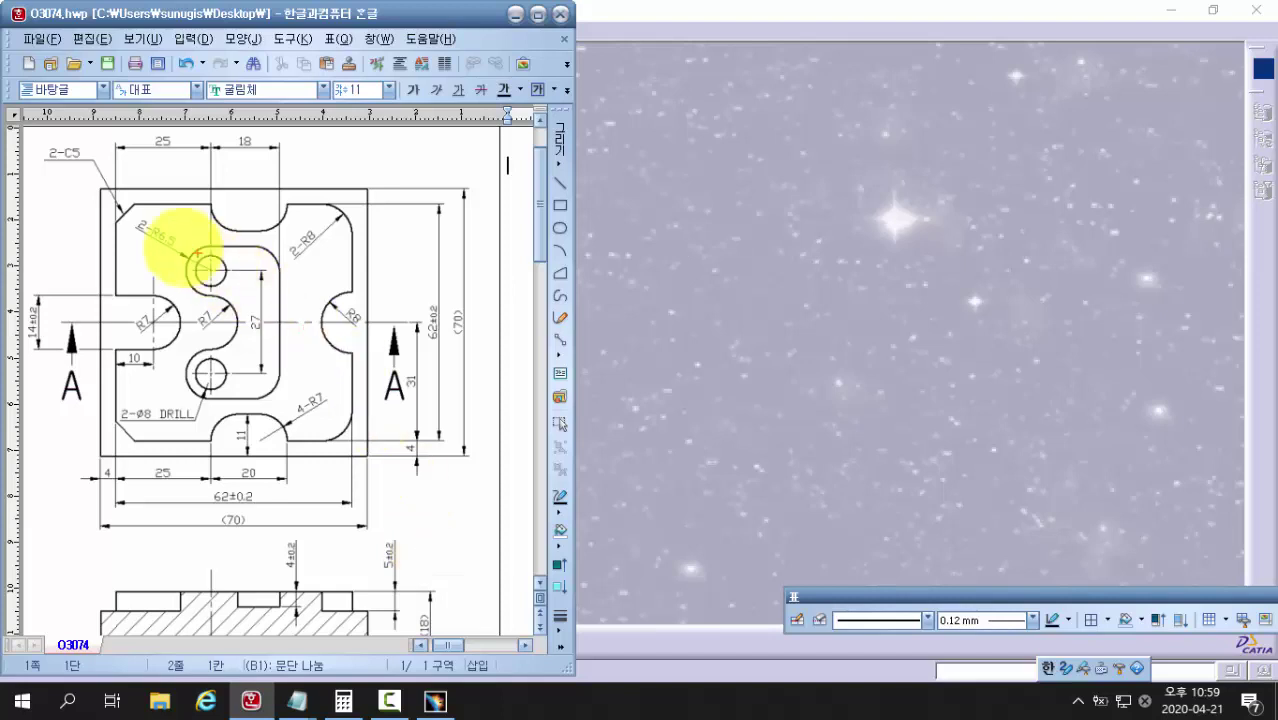
# Step: Outline the 70 mm square base and box the 18 mm thickness dimension on the drawing
pyautogui.click(105, 190)
pyautogui.moveTo(105, 190); pyautogui.dragTo(368, 455)
pyautogui.moveTo(411, 597); pyautogui.dragTo(436, 643)
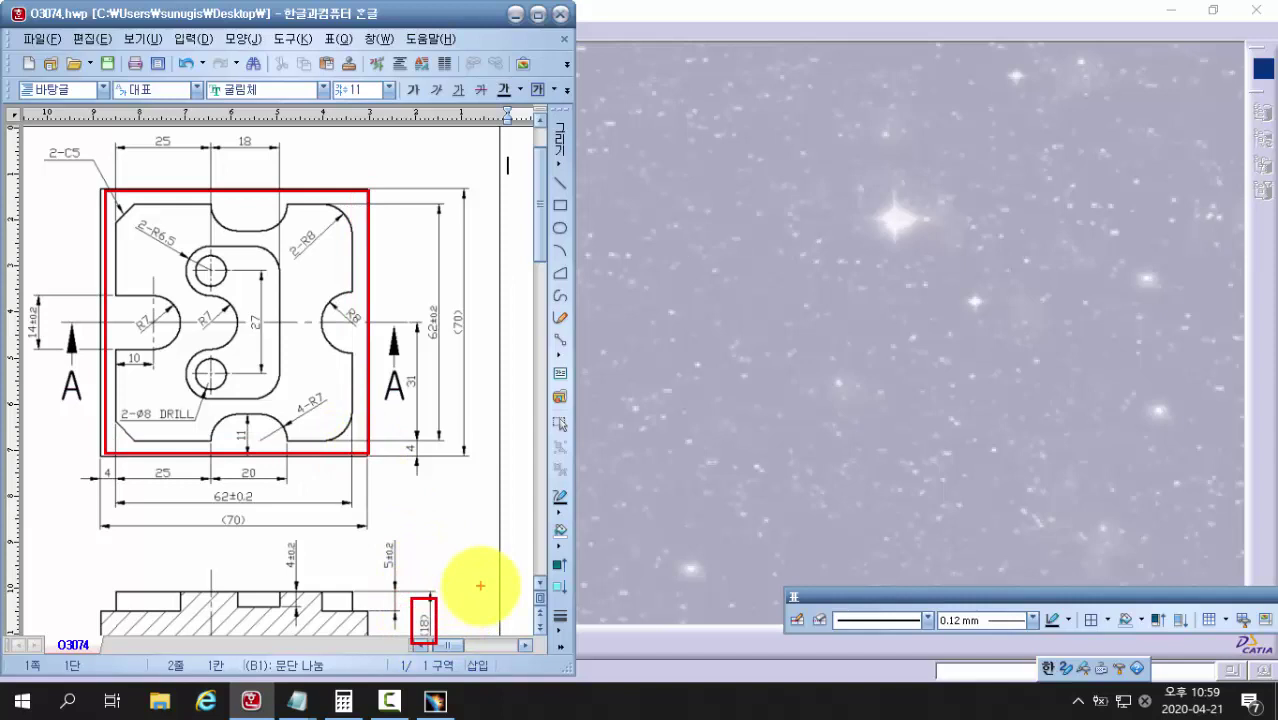
pyautogui.press('Escape')
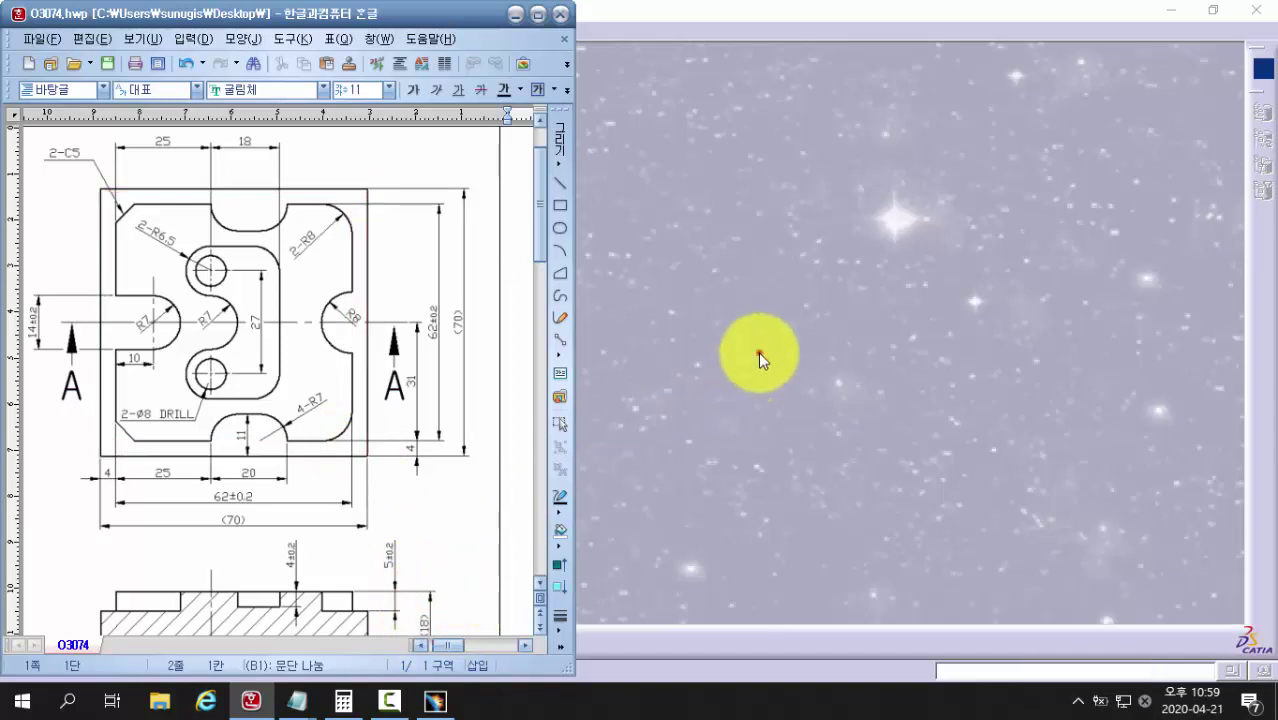
# Step: Switch to CATIA and create a new Part Design part named Part1
pyautogui.click(759, 351)
pyautogui.click(25, 30)
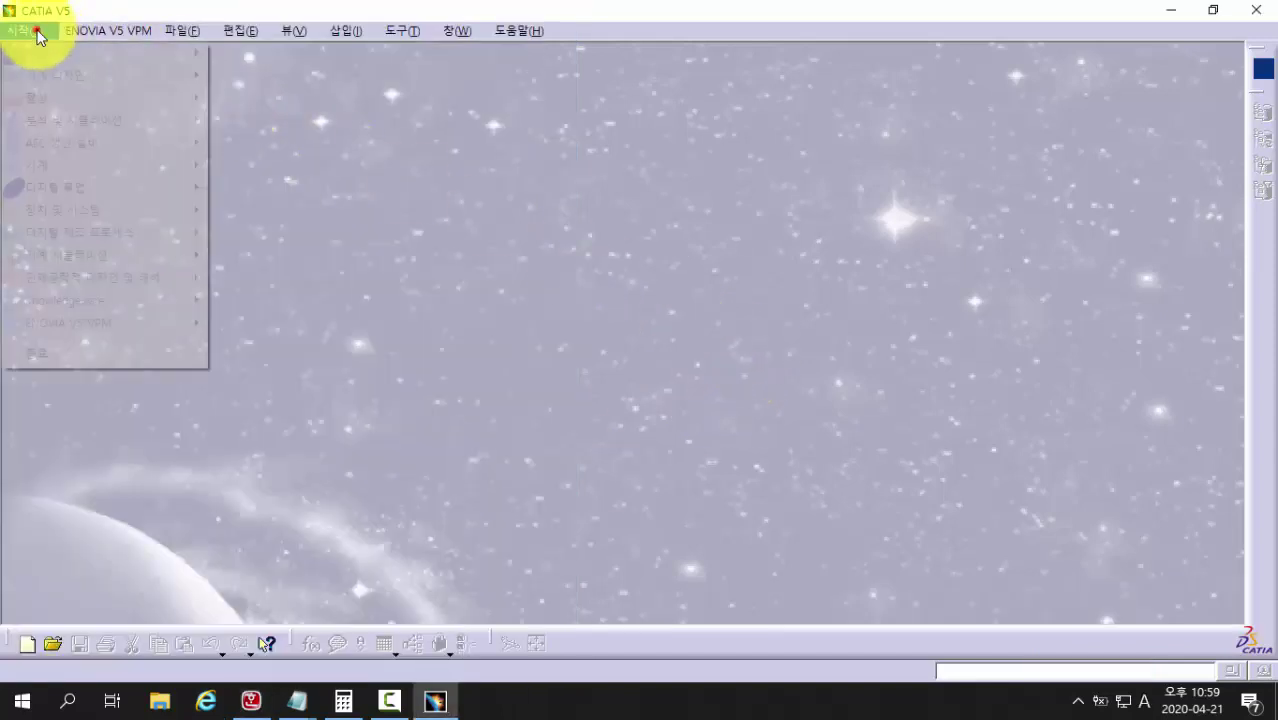
pyautogui.moveTo(188, 84)
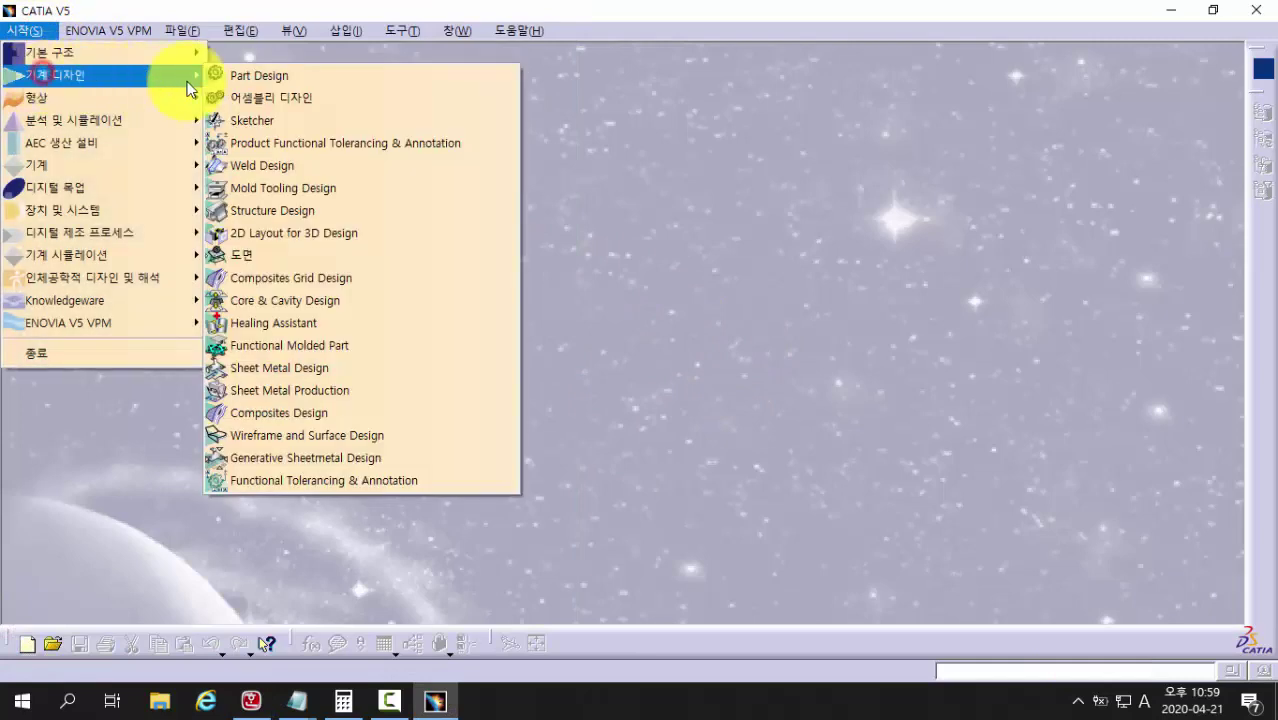
pyautogui.click(260, 77)
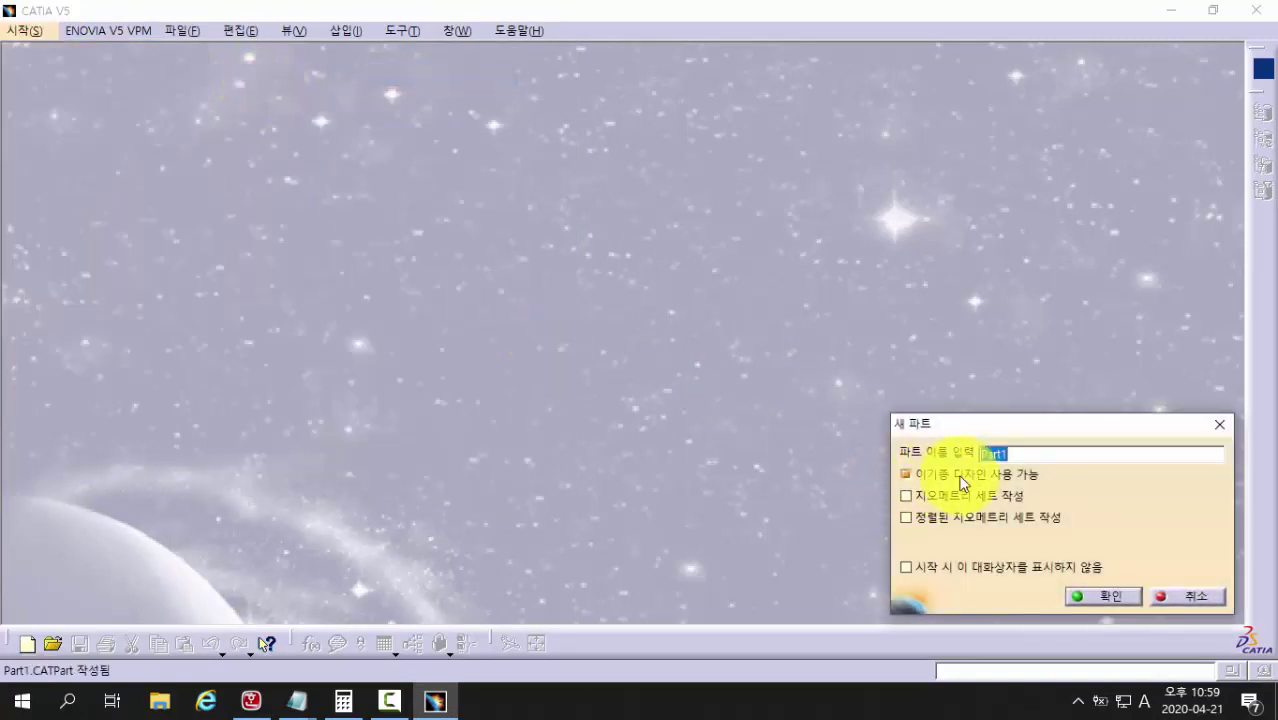
pyautogui.click(1012, 455)
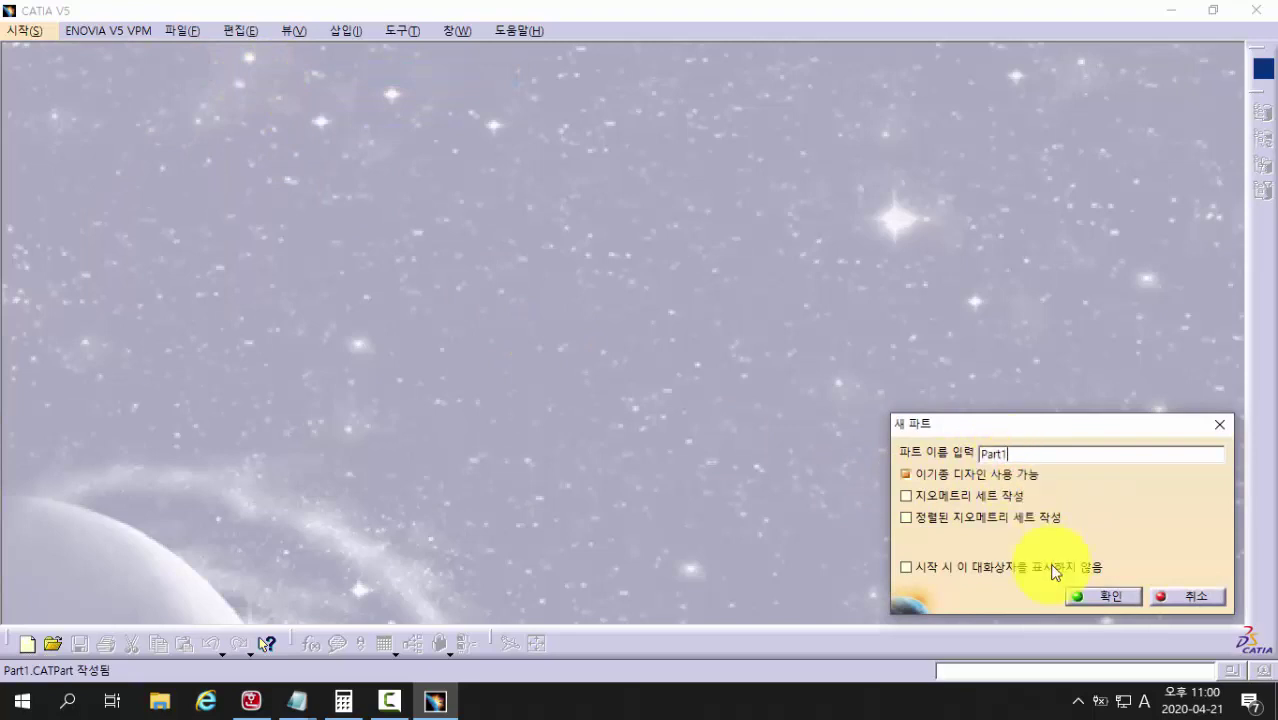
pyautogui.click(1079, 598)
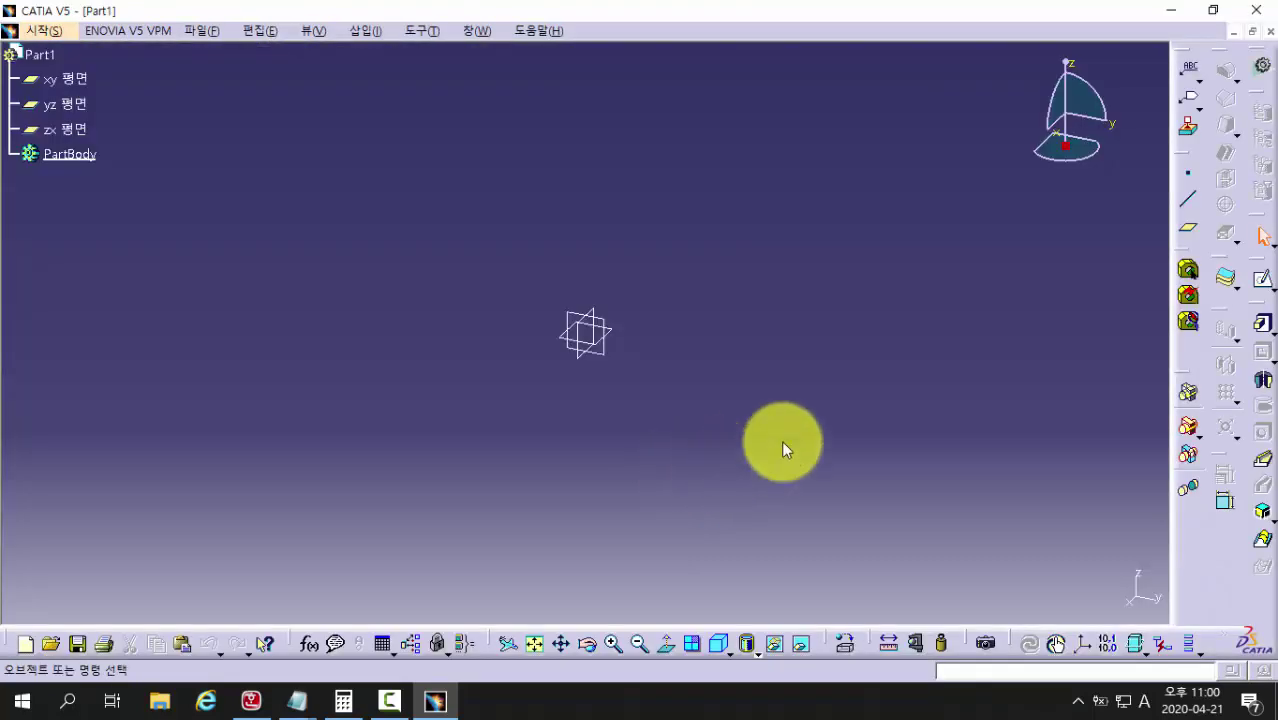
# Step: Open a sketch on the xy plane and draw a rectangle about 59 mm wide with one corner at the origin
pyautogui.click(1261, 282)
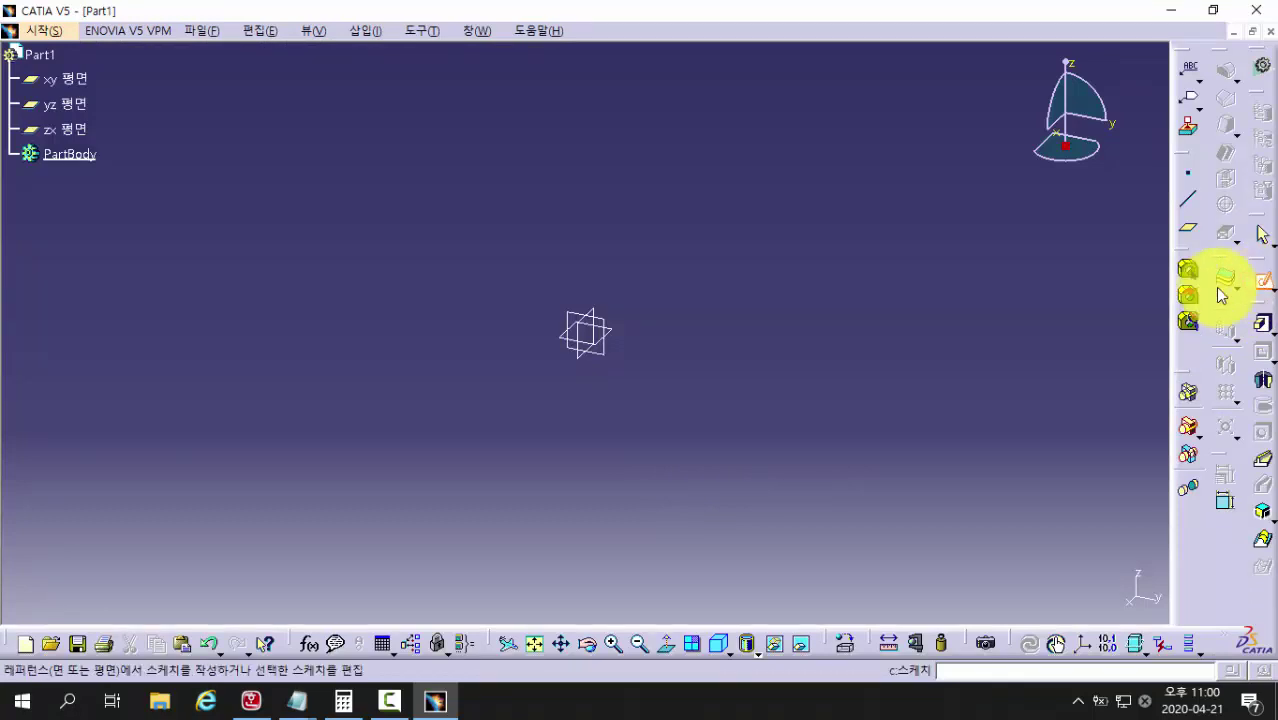
pyautogui.click(612, 330)
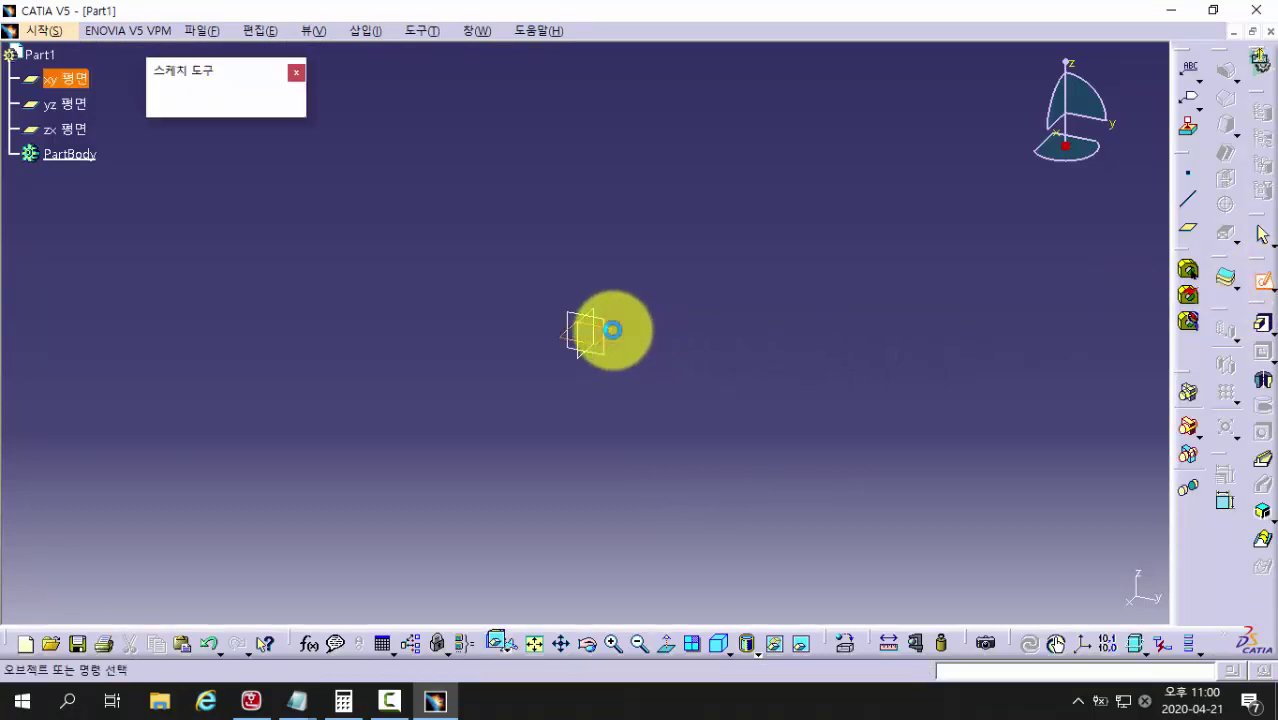
pyautogui.moveTo(653, 258); pyautogui.dragTo(508, 342, button='middle')
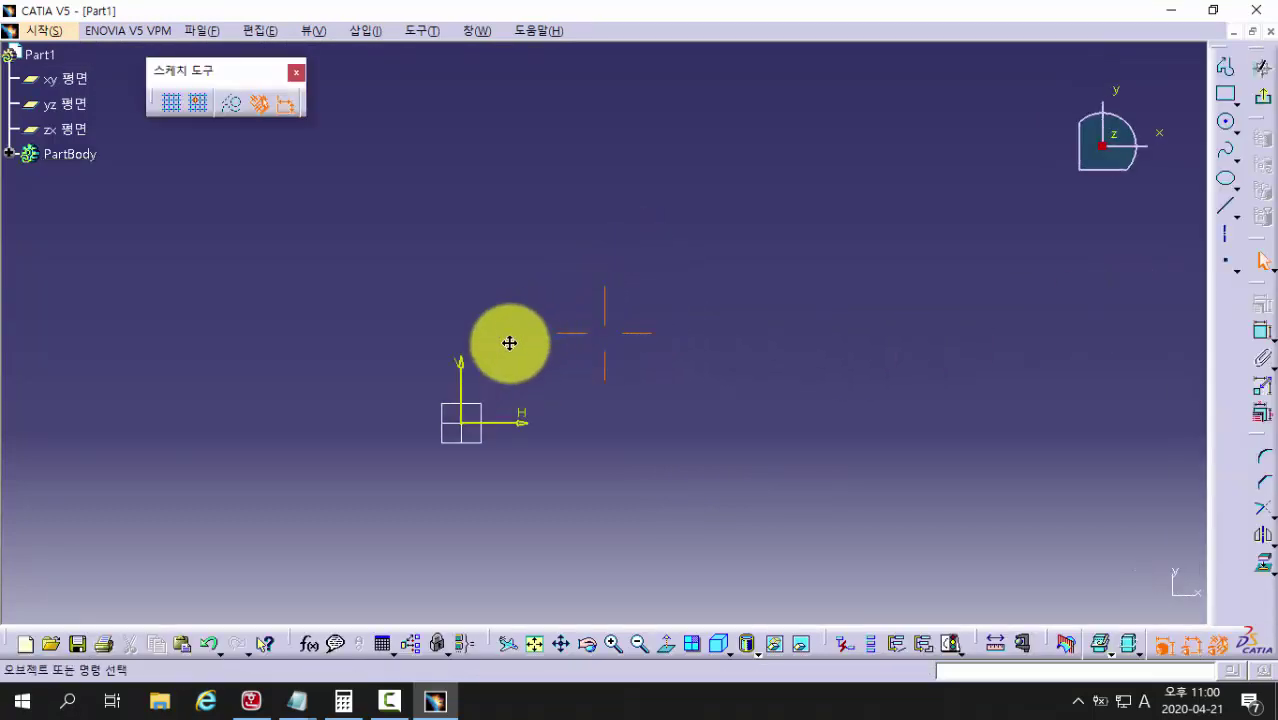
pyautogui.click(1219, 96)
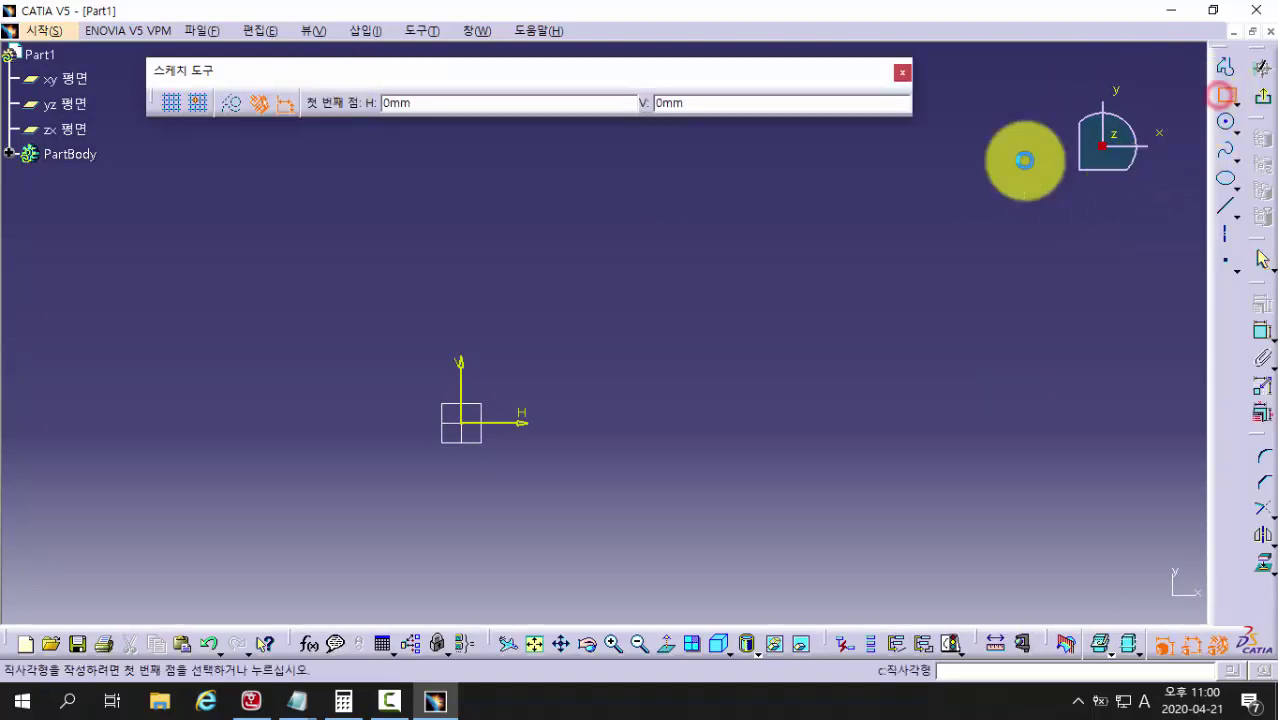
pyautogui.click(461, 423)
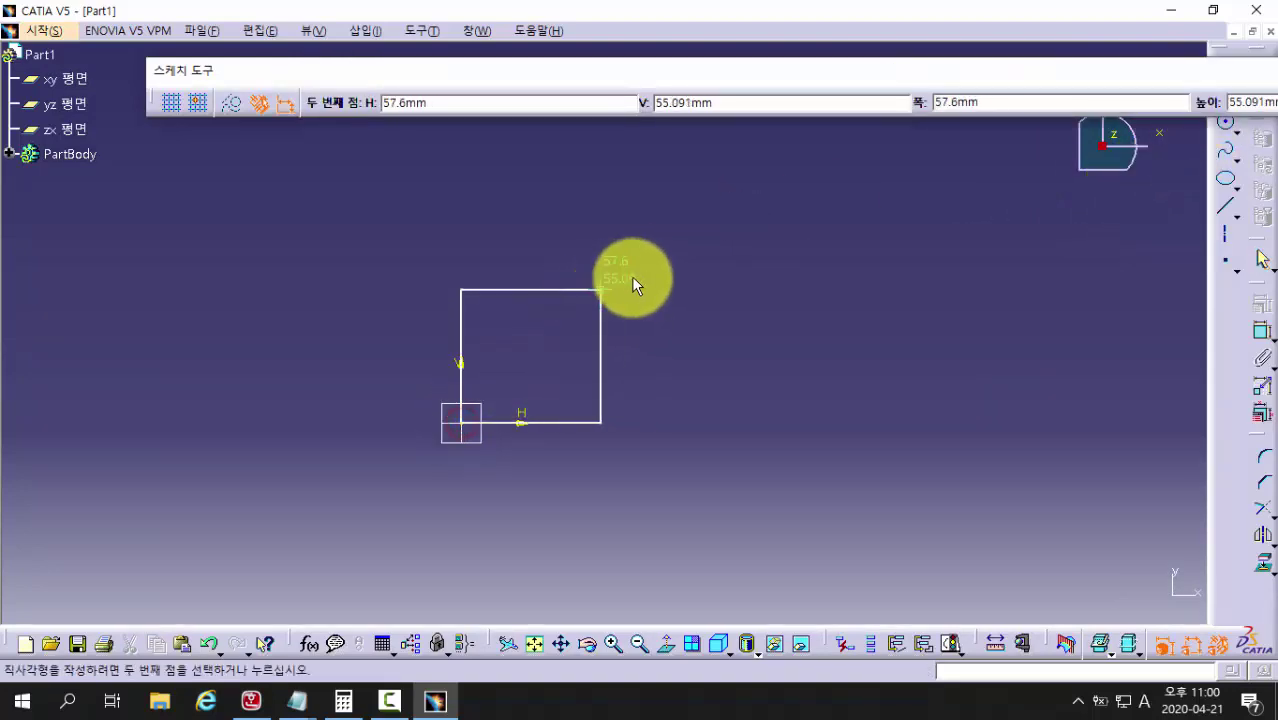
pyautogui.click(603, 317)
pyautogui.click(817, 389)
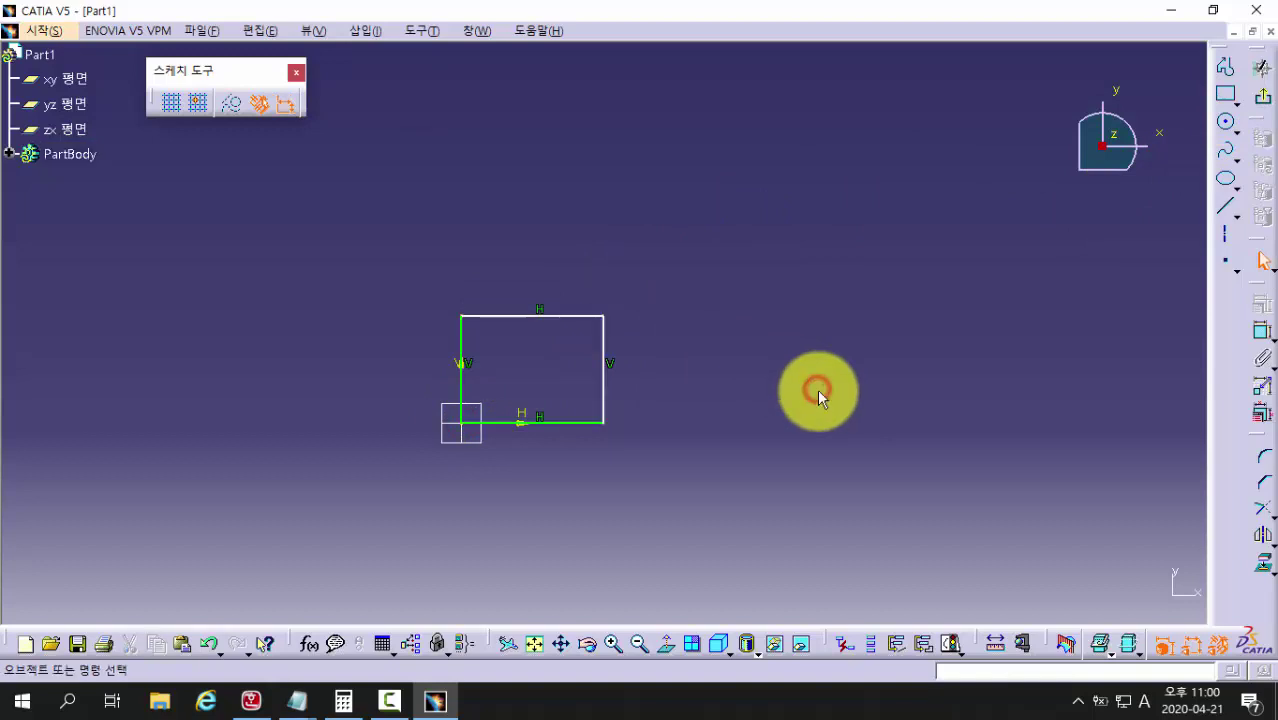
# Step: Dimension the rectangle's width between its two vertical sides and set it to 70 mm
pyautogui.click(1263, 335)
pyautogui.click(603, 350)
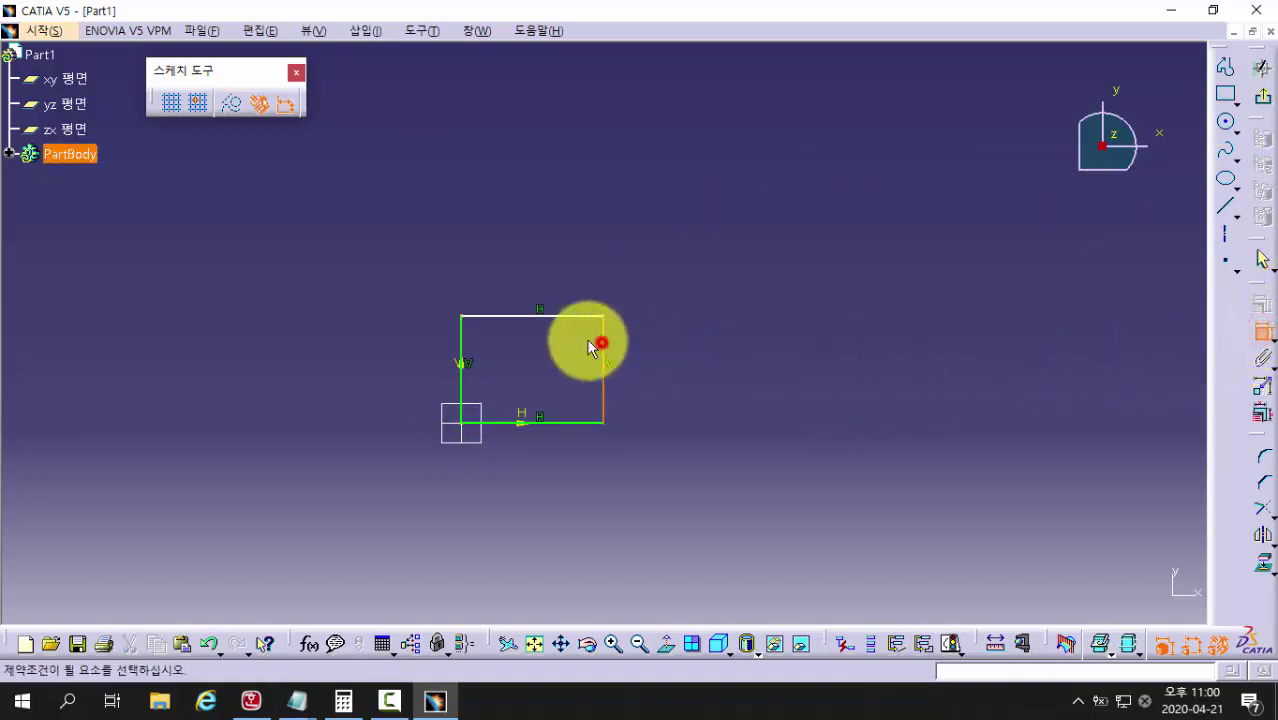
pyautogui.click(461, 343)
pyautogui.click(530, 271)
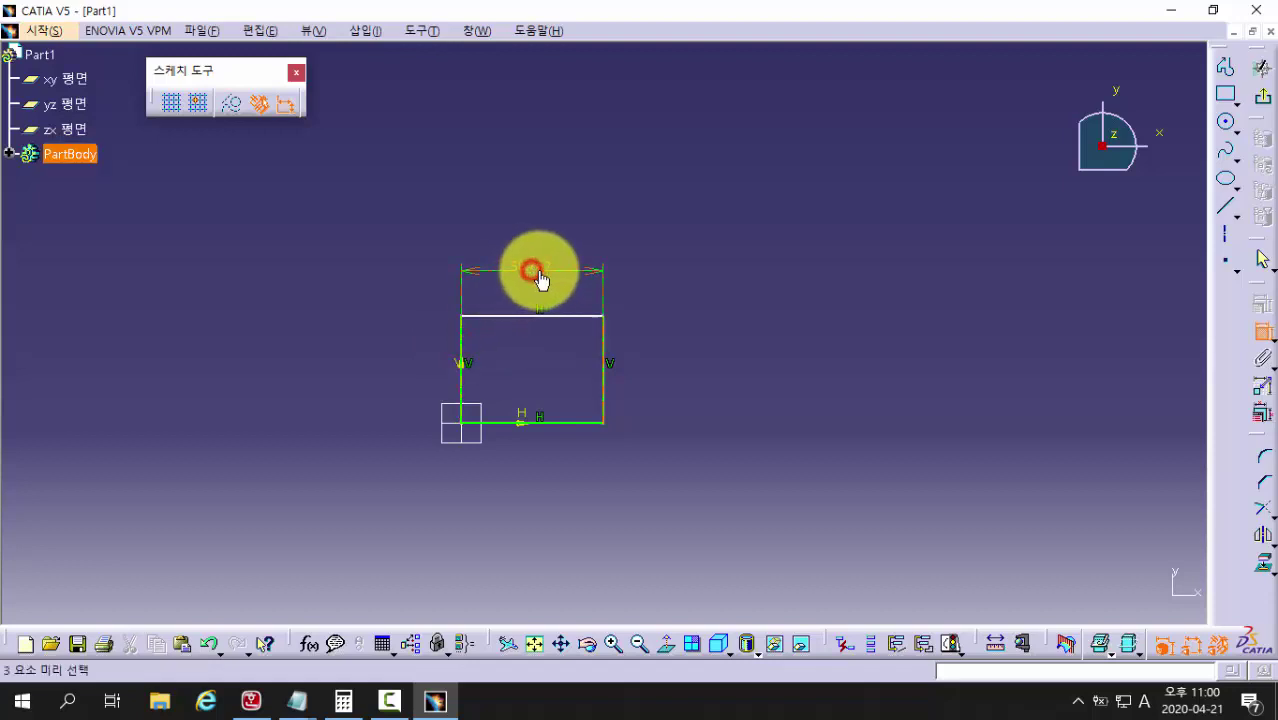
pyautogui.doubleClick(533, 262)
pyautogui.write('70')
pyautogui.press('Return')
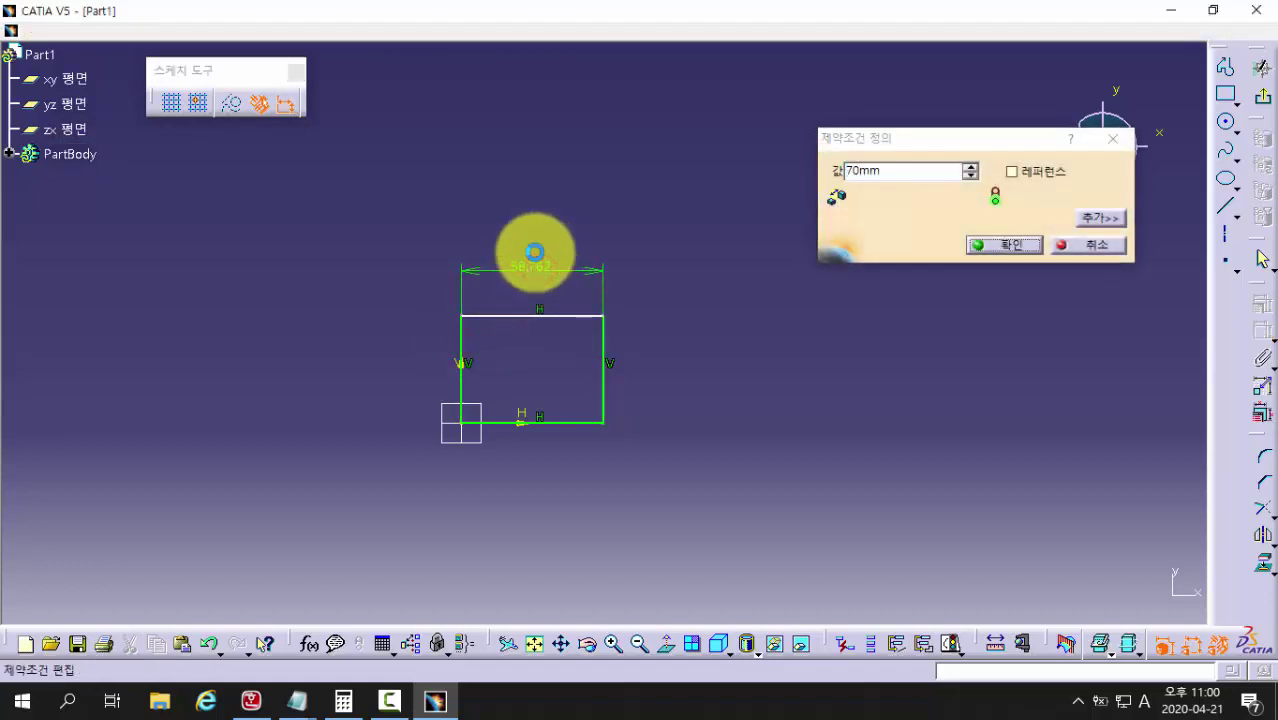
# Step: Dimension the rectangle's height between its two horizontal sides and set it to 70 mm
pyautogui.click(560, 315)
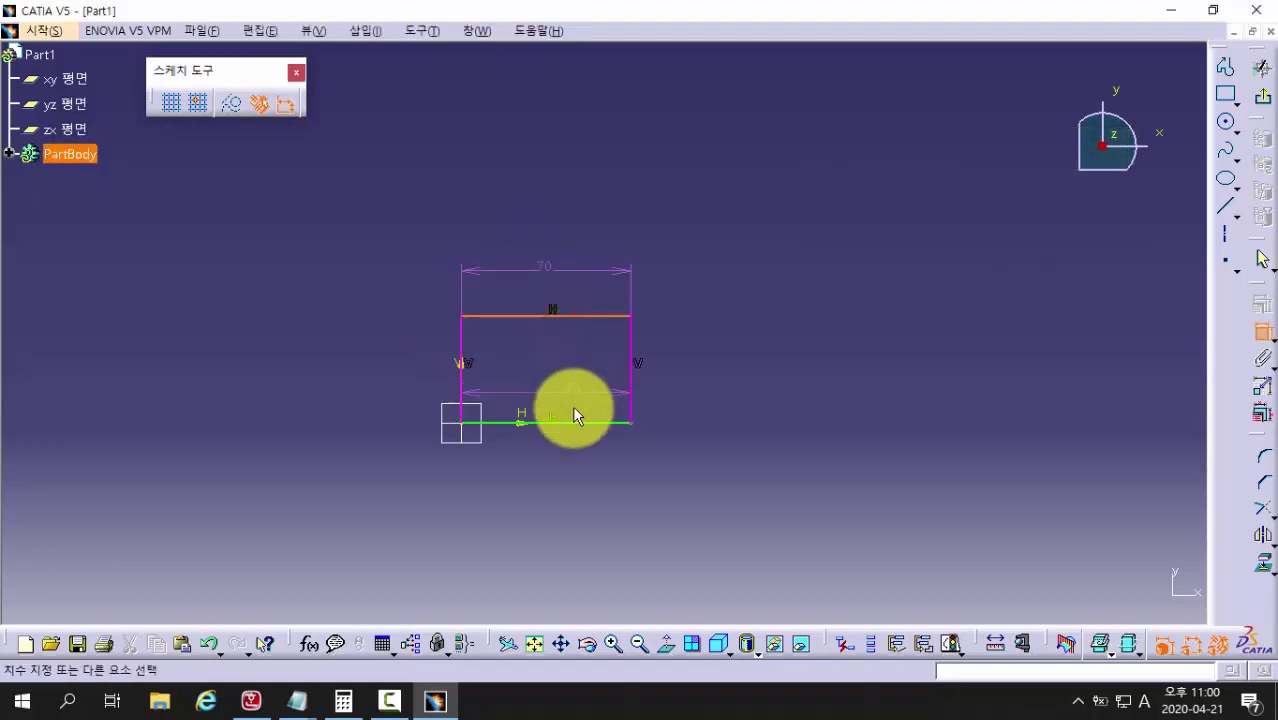
pyautogui.click(582, 422)
pyautogui.click(680, 368)
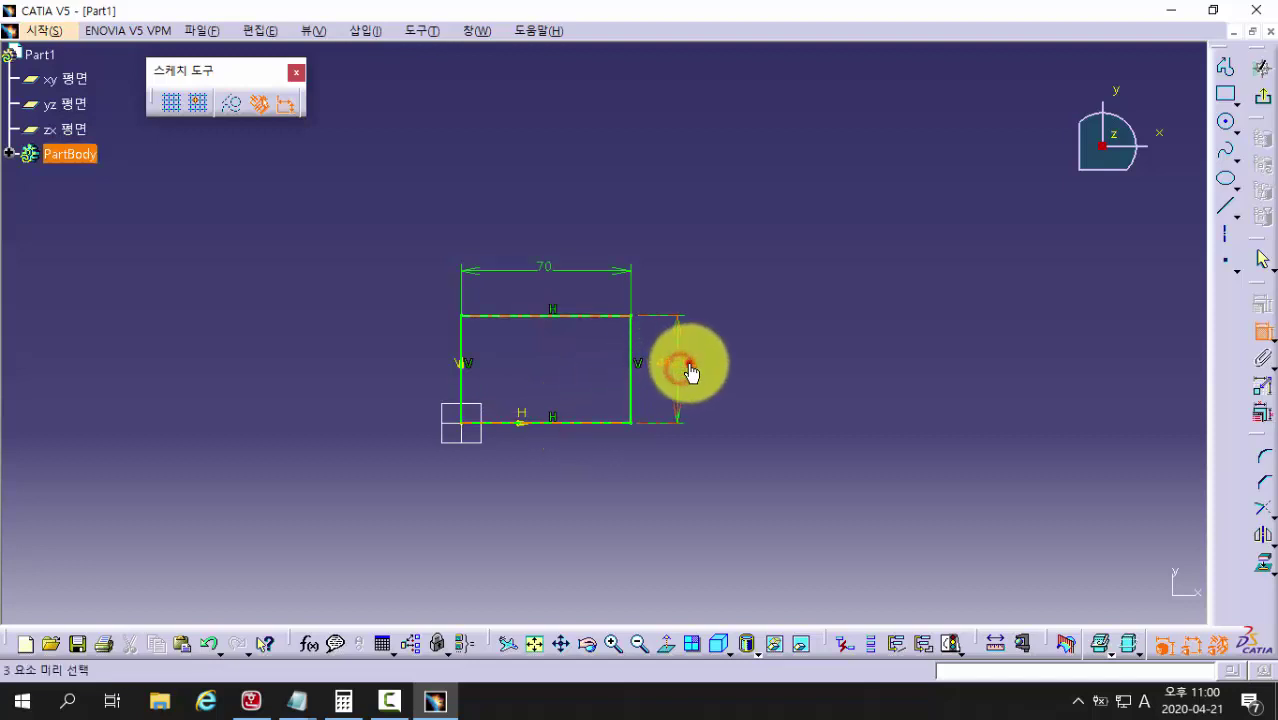
pyautogui.doubleClick(686, 364)
pyautogui.press('Return')
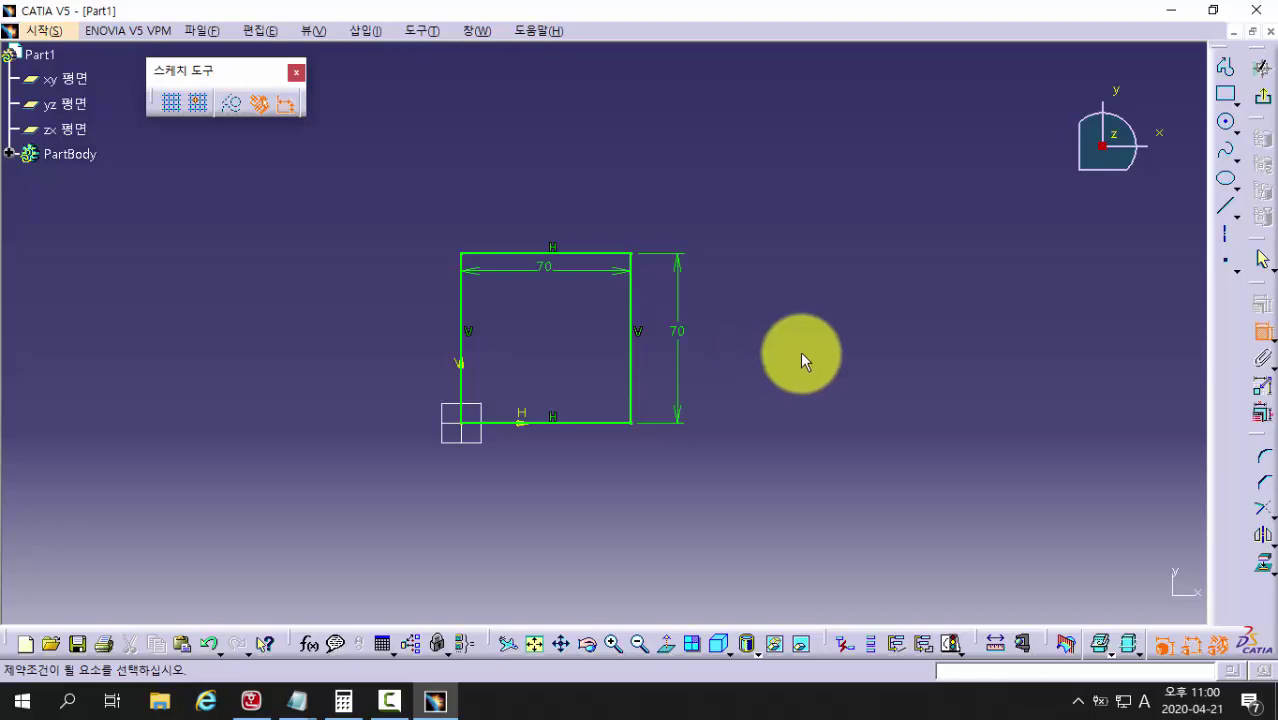
# Step: Exit the sketch and pad the square profile 18 mm in the reversed direction, below the xy plane
pyautogui.click(1262, 100)
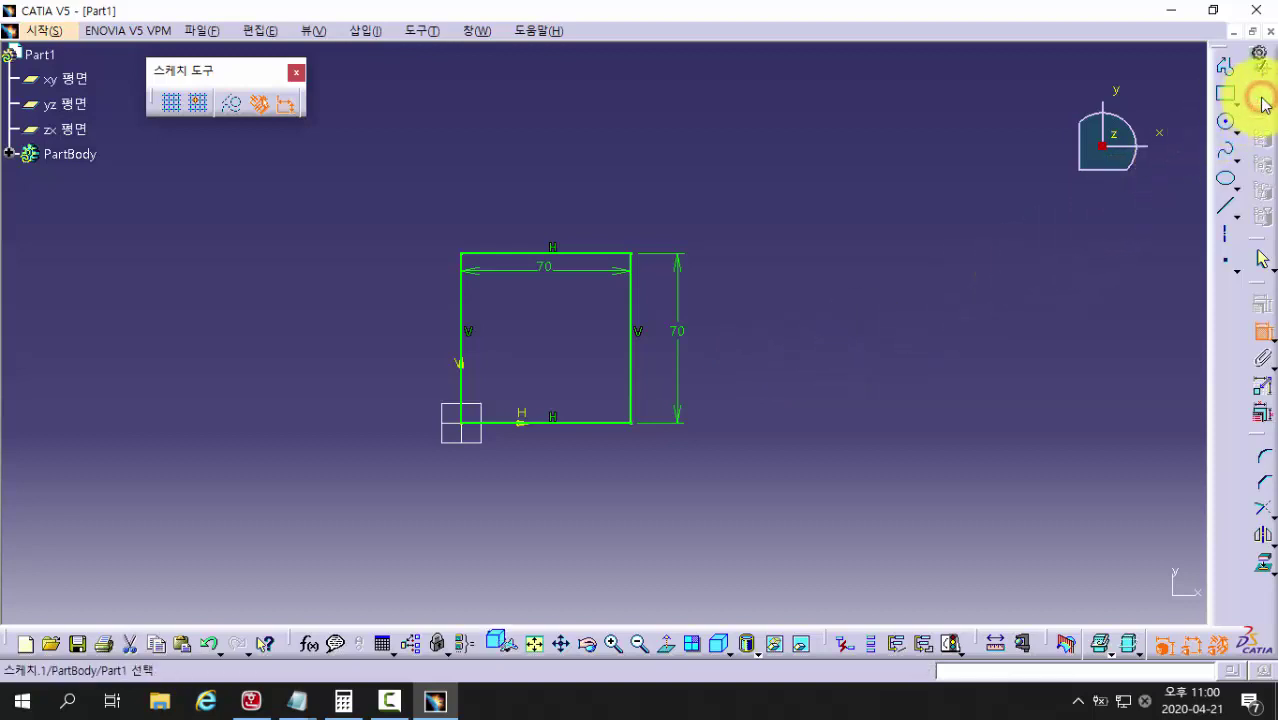
pyautogui.moveTo(515, 455)
pyautogui.mouseDown(button='middle')
pyautogui.moveTo(751, 377)
pyautogui.moveTo(422, 434)
pyautogui.moveTo(553, 451)
pyautogui.moveTo(636, 436)
pyautogui.moveTo(641, 422)
pyautogui.mouseUp(button='middle')
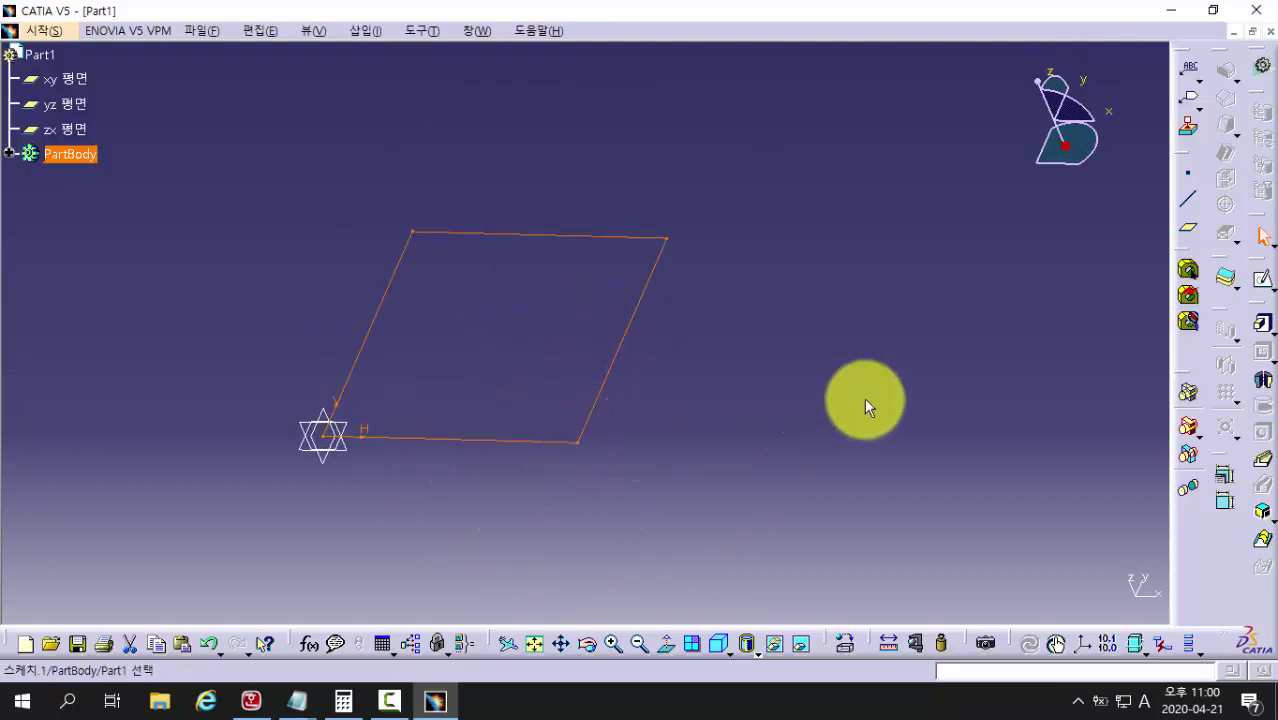
pyautogui.click(1263, 327)
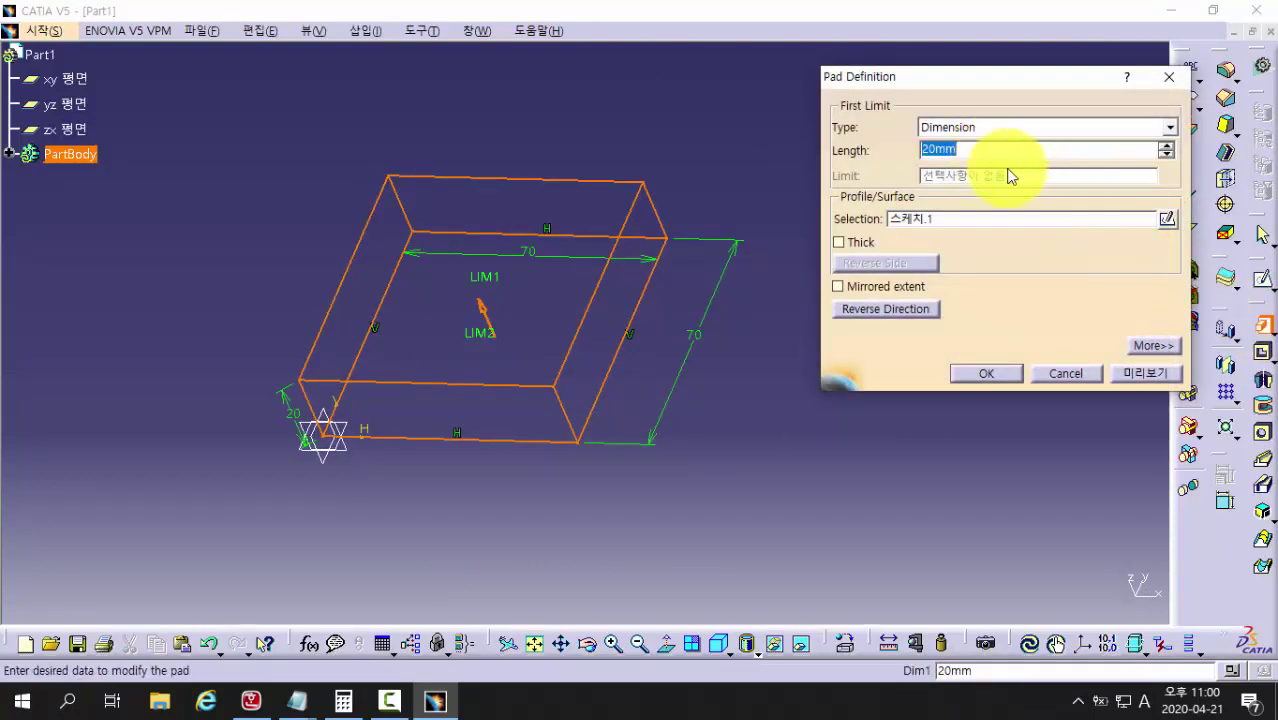
pyautogui.write('18')
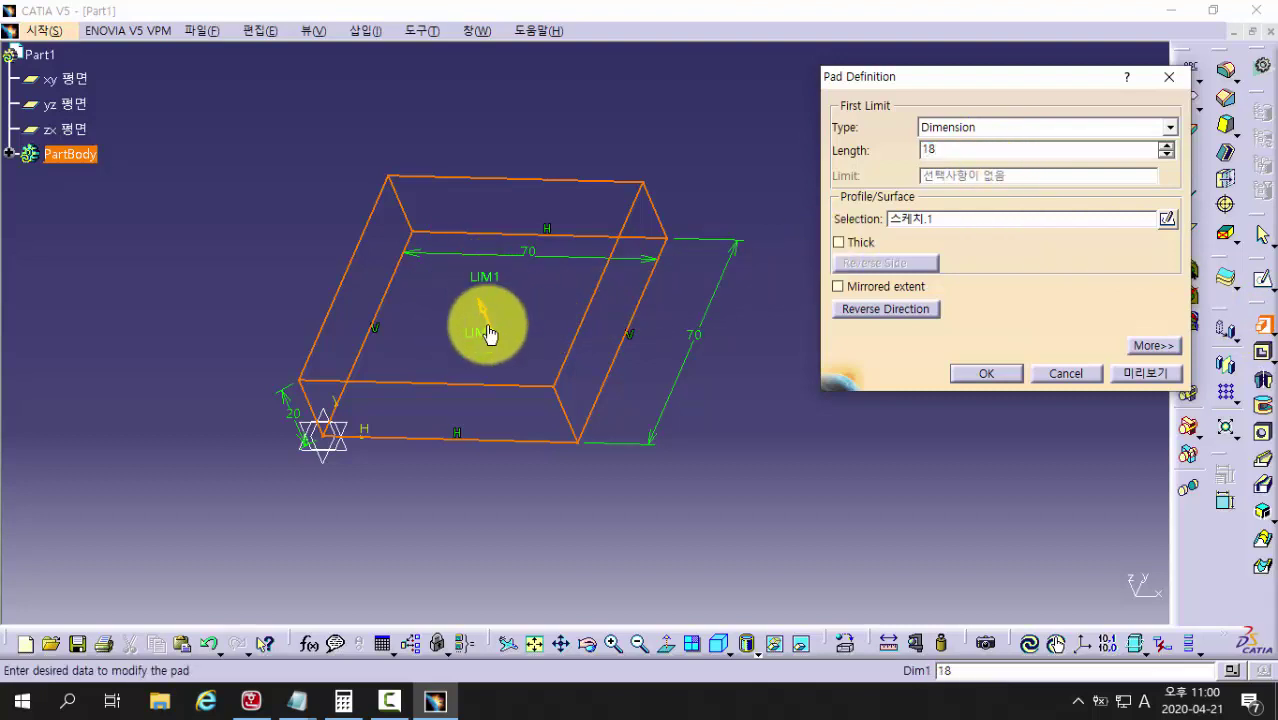
pyautogui.click(875, 311)
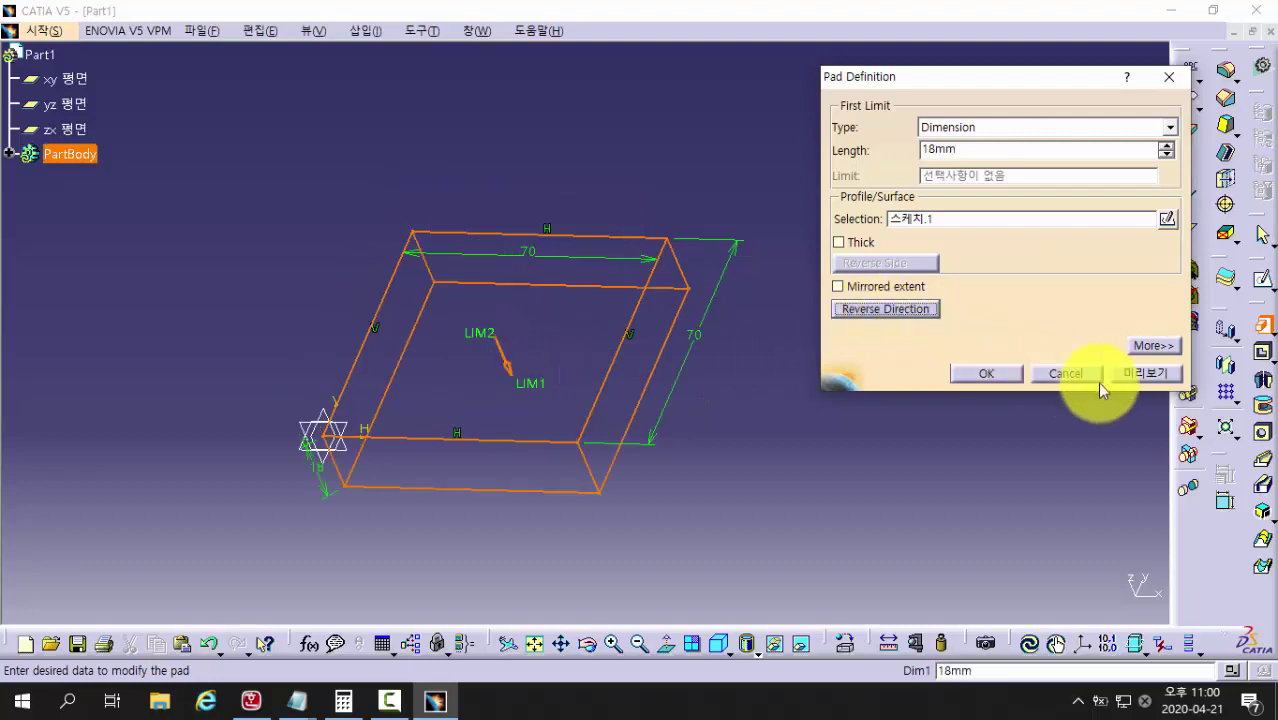
pyautogui.click(1122, 371)
pyautogui.click(978, 375)
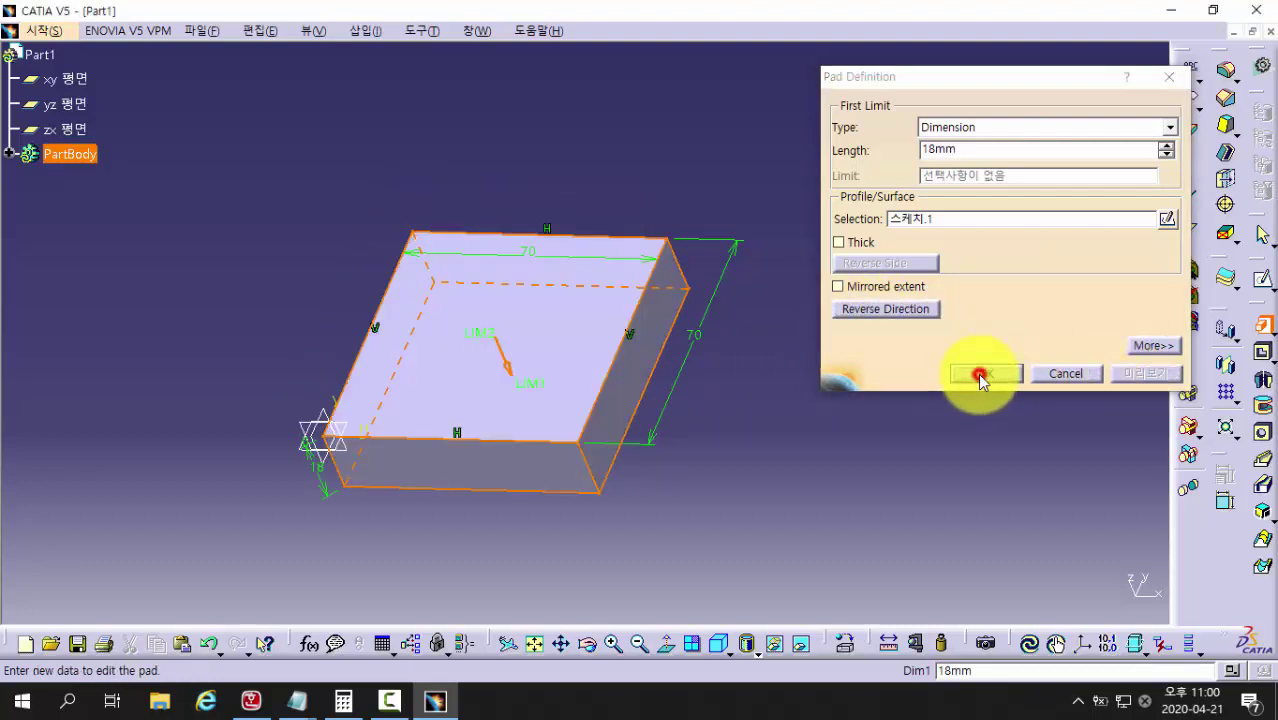
pyautogui.click(833, 431)
pyautogui.moveTo(476, 352); pyautogui.dragTo(517, 319, button='middle')
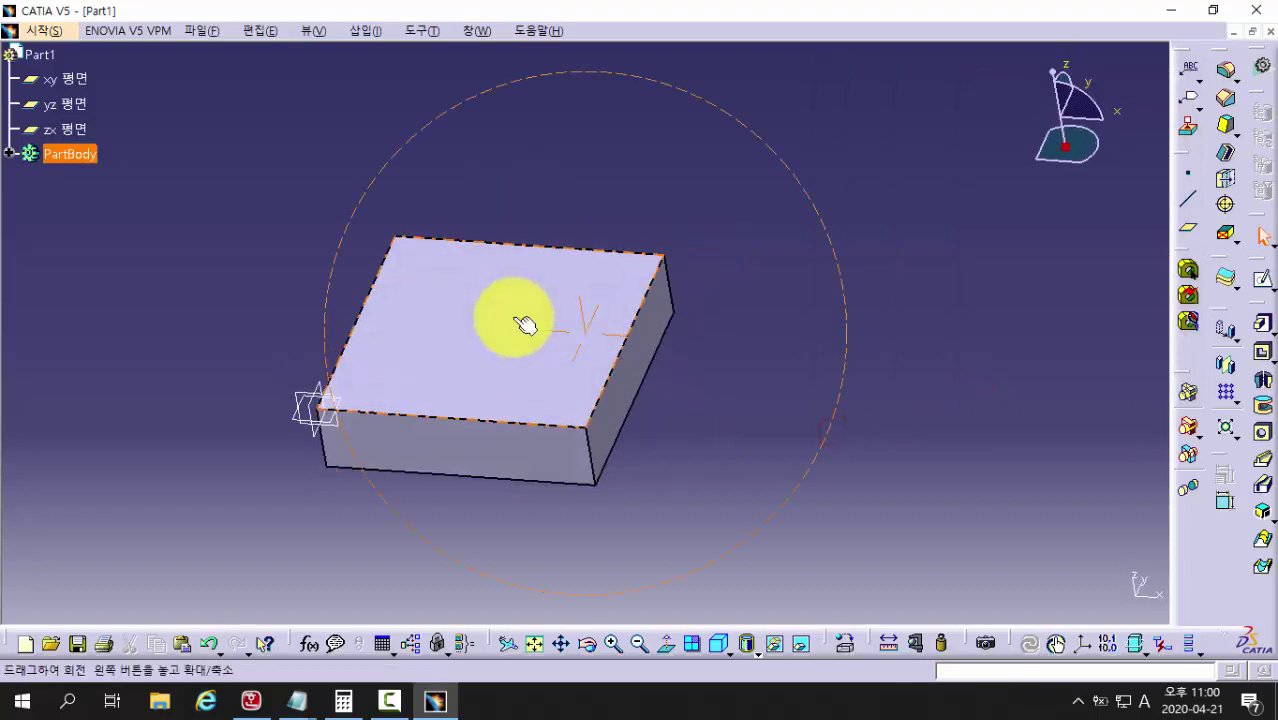
pyautogui.click(752, 425)
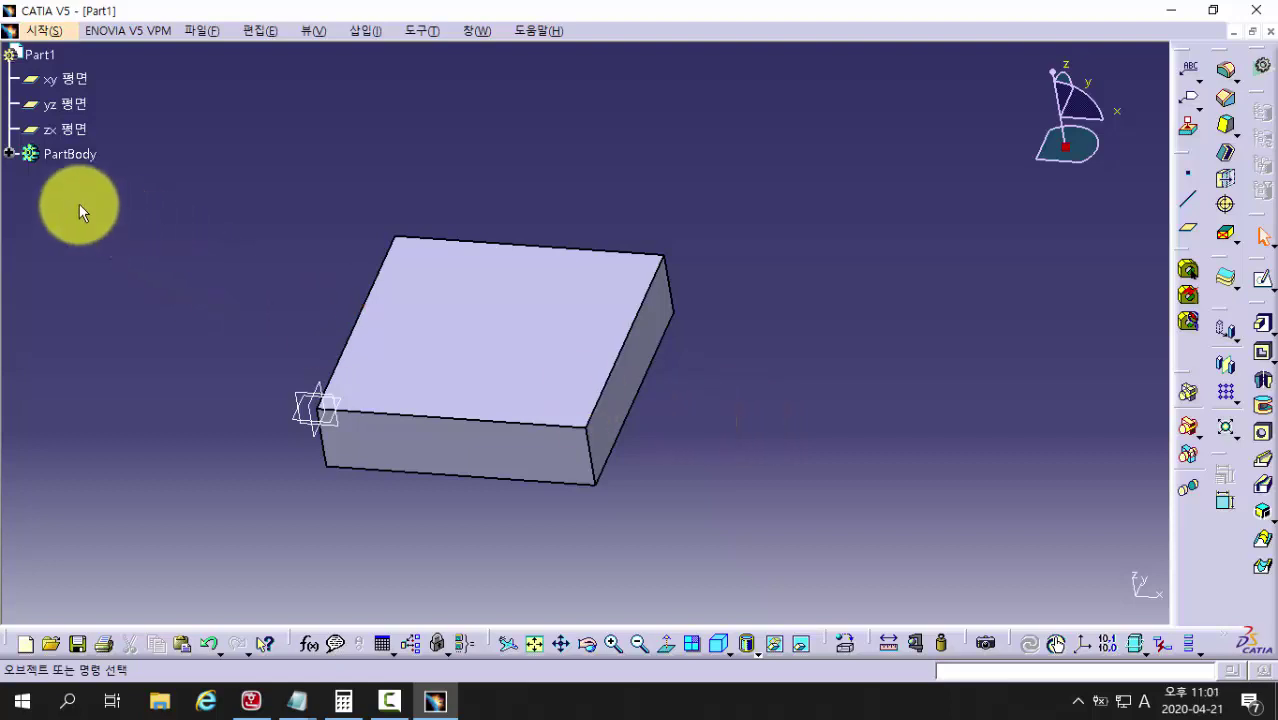
# Step: Reopen the base block's pad definition and reverse its direction to extrude upward from the xy plane
pyautogui.click(8, 156)
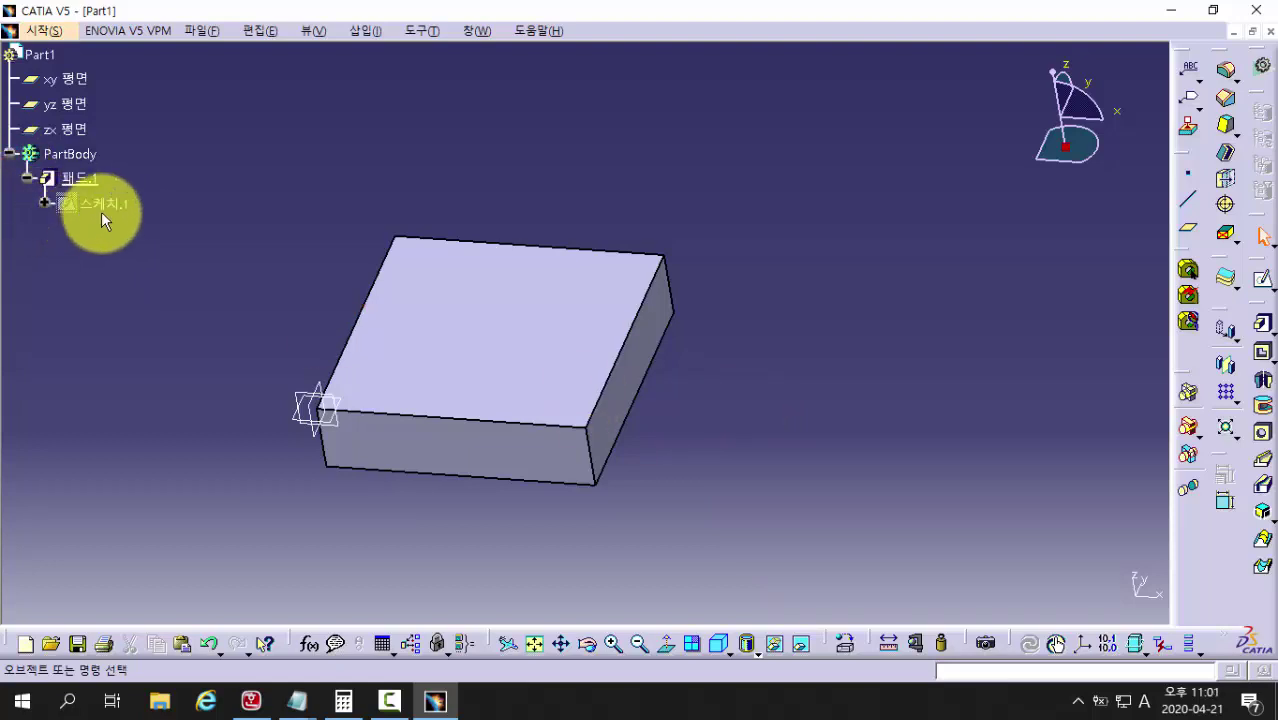
pyautogui.doubleClick(88, 180)
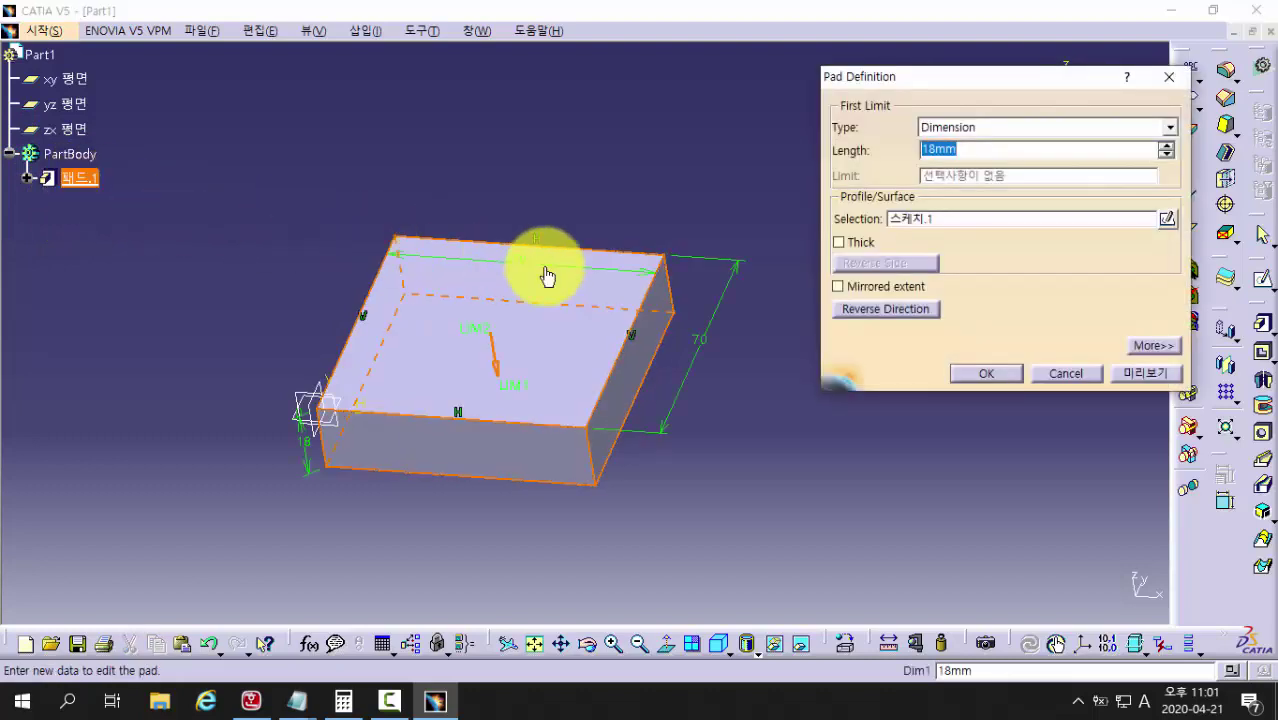
pyautogui.click(853, 310)
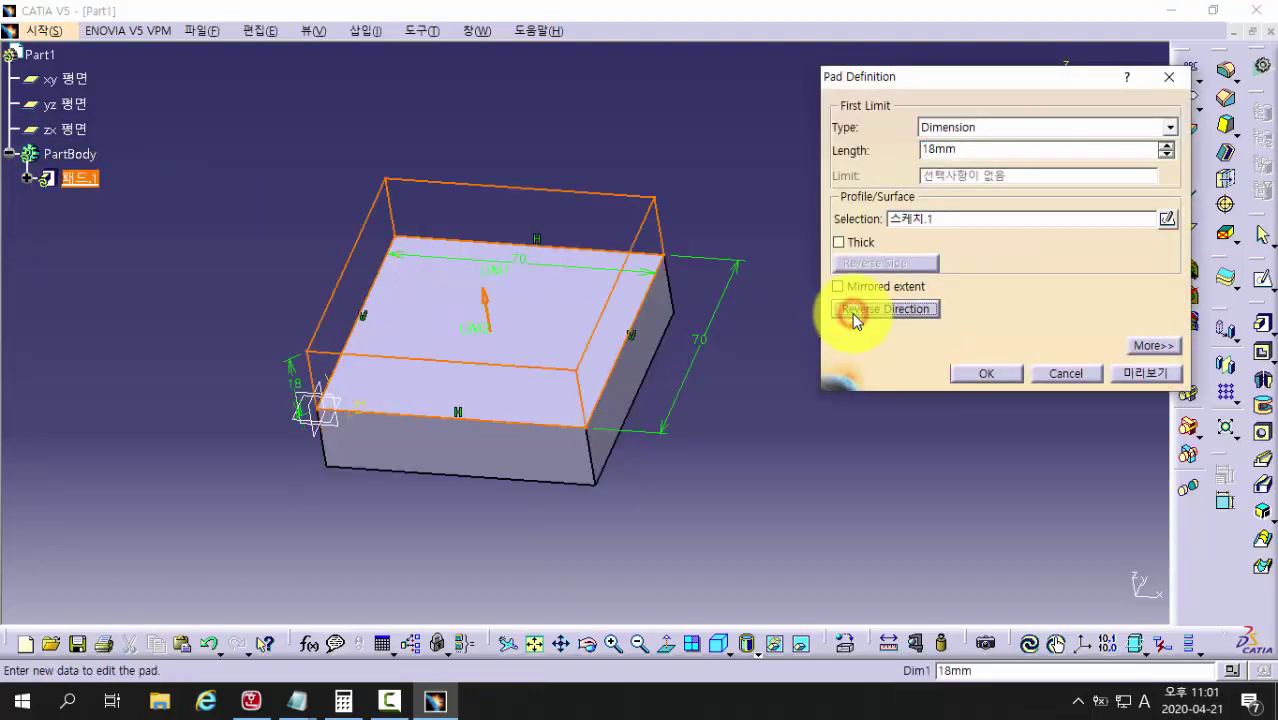
# Step: Check the total and step heights in the O3074 drawing and set the base pad's length to 13 mm
pyautogui.doubleClick(964, 150)
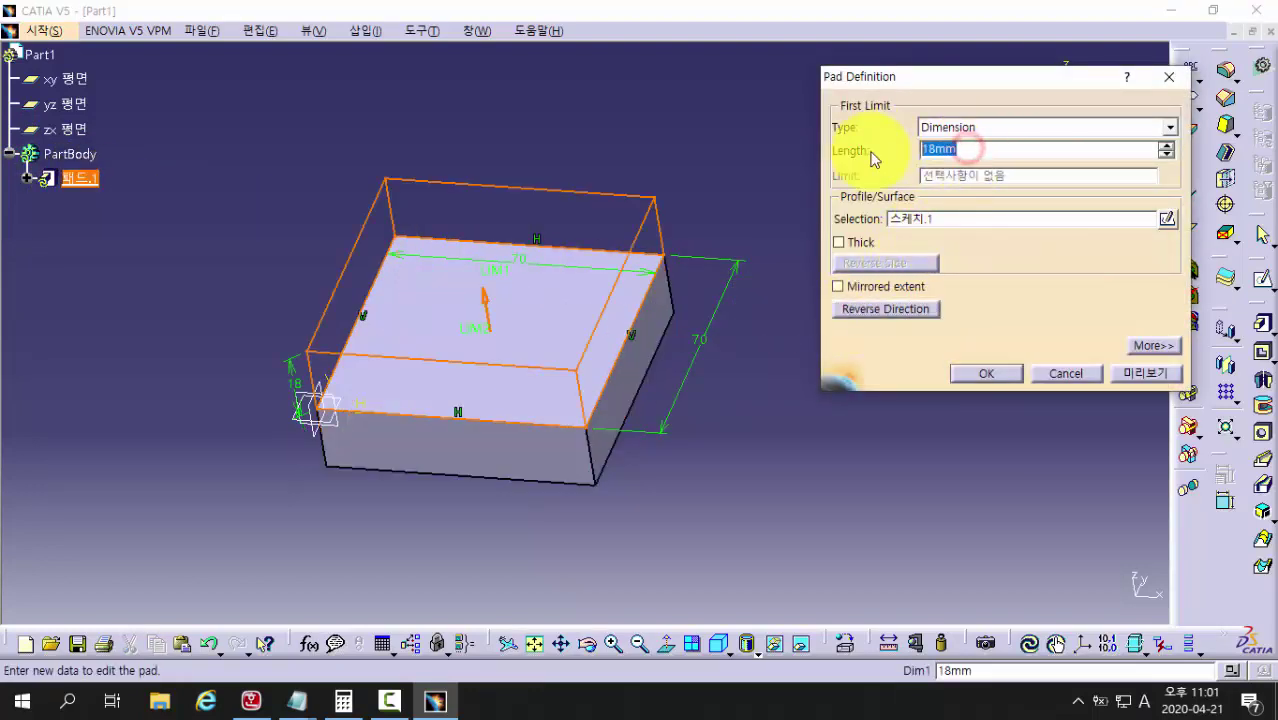
pyautogui.click(251, 700)
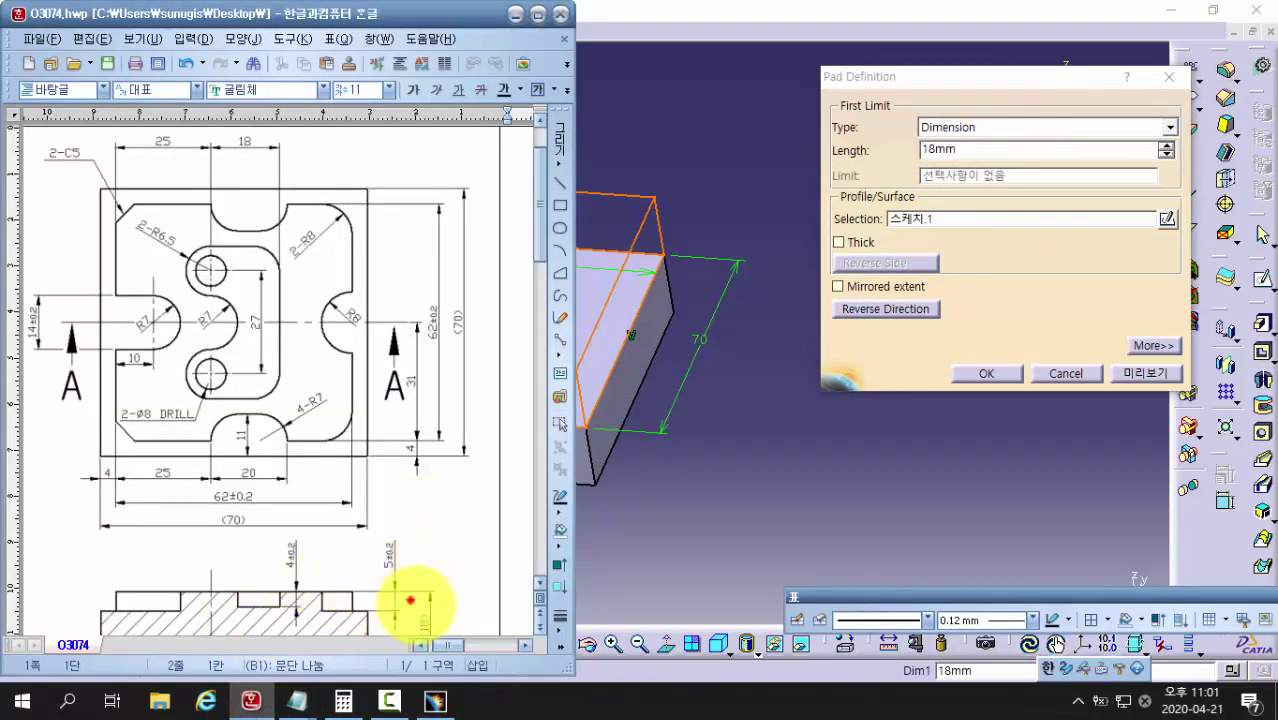
pyautogui.moveTo(410, 600); pyautogui.dragTo(440, 638)
pyautogui.moveTo(378, 534); pyautogui.dragTo(411, 589)
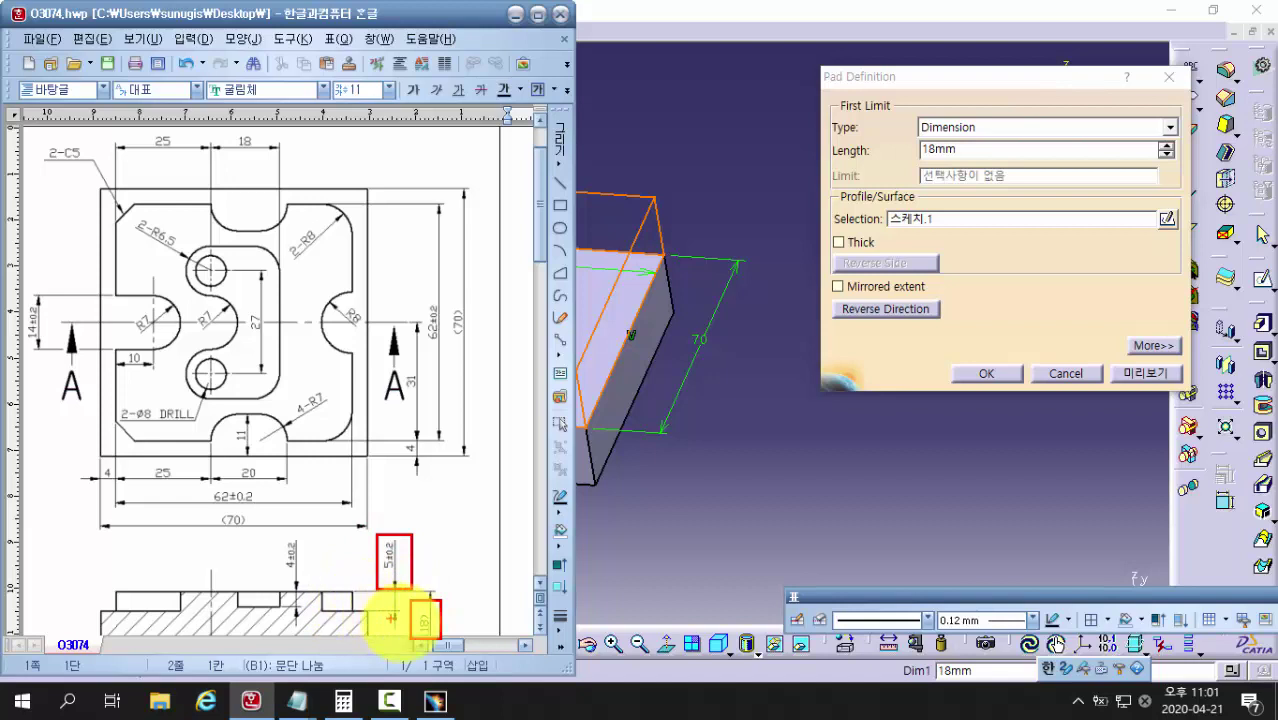
pyautogui.click(968, 149)
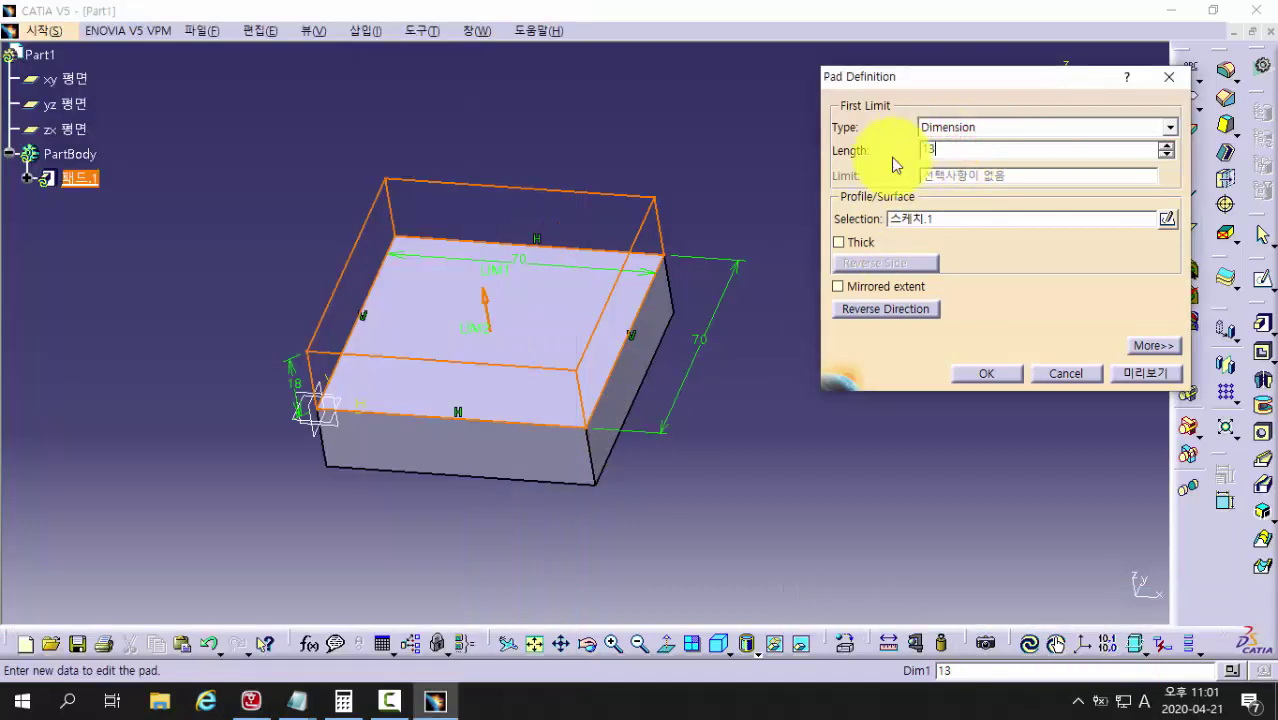
pyautogui.write('13')
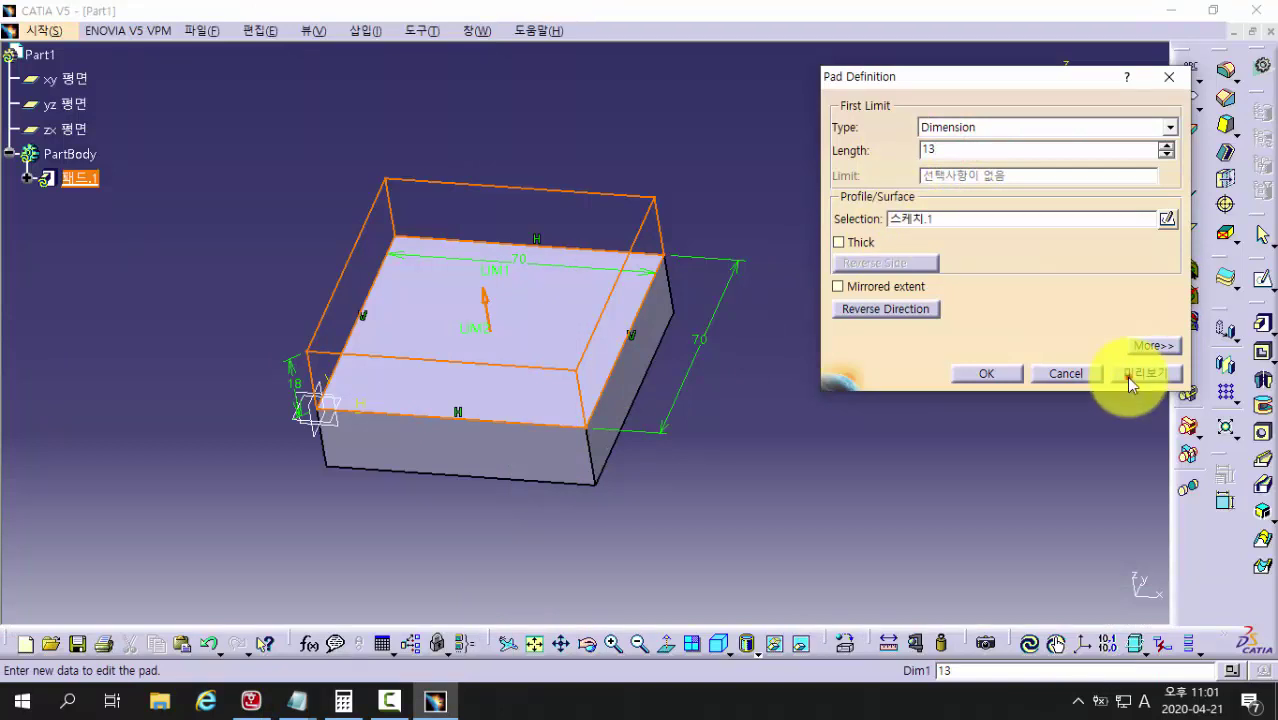
pyautogui.click(1126, 376)
pyautogui.click(990, 376)
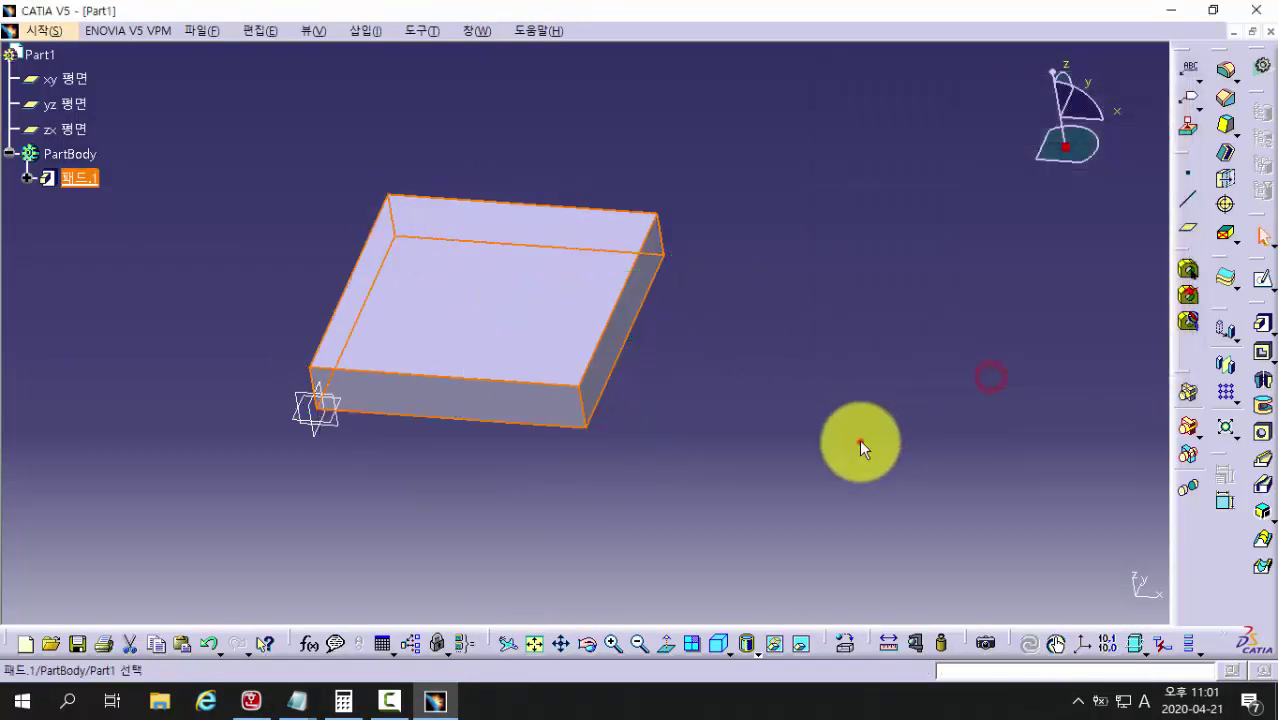
pyautogui.click(859, 440)
# Step: Open a new sketch on the top face of the base block
pyautogui.moveTo(476, 462); pyautogui.dragTo(594, 279, button='middle')
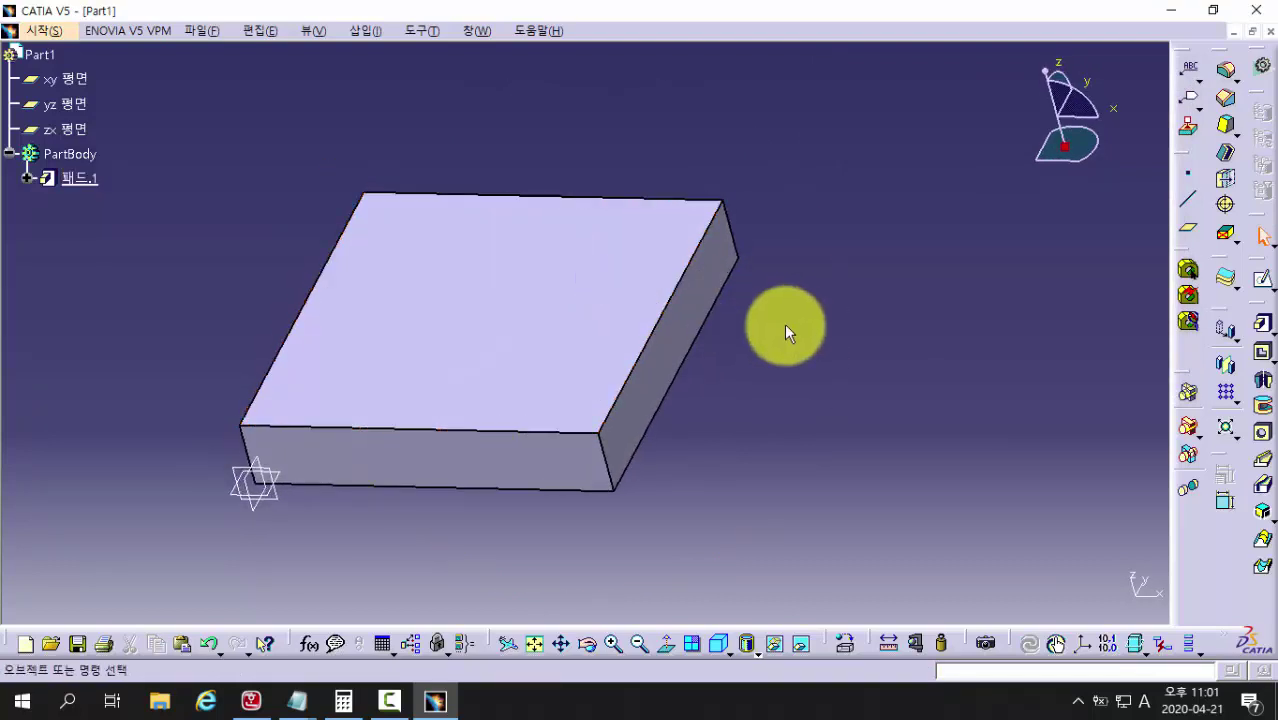
pyautogui.moveTo(765, 336); pyautogui.dragTo(802, 342, button='middle')
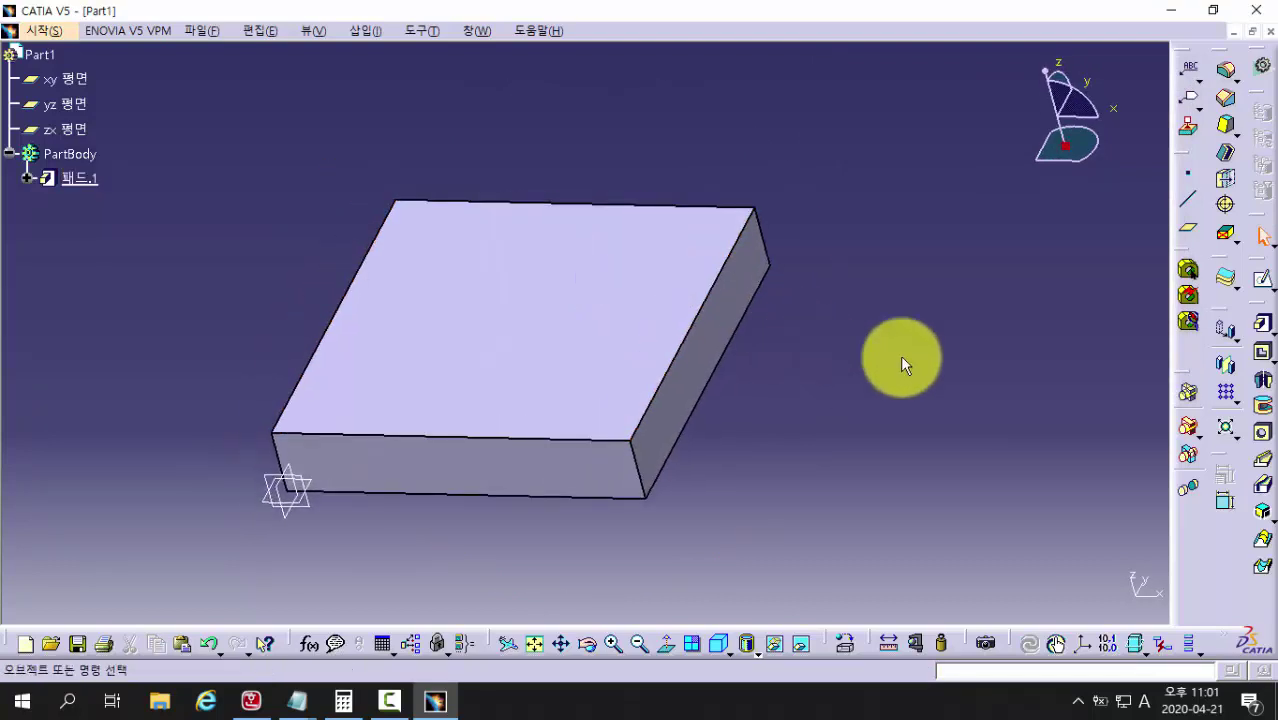
pyautogui.click(1262, 279)
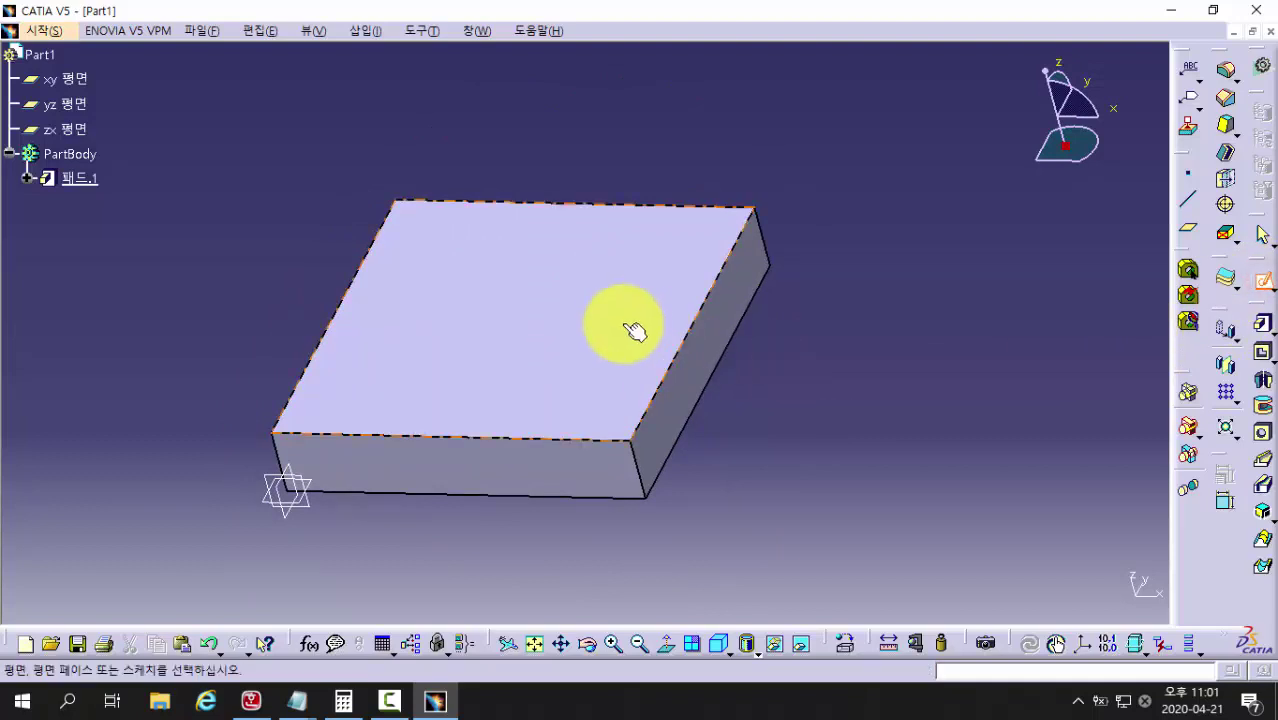
pyautogui.click(587, 309)
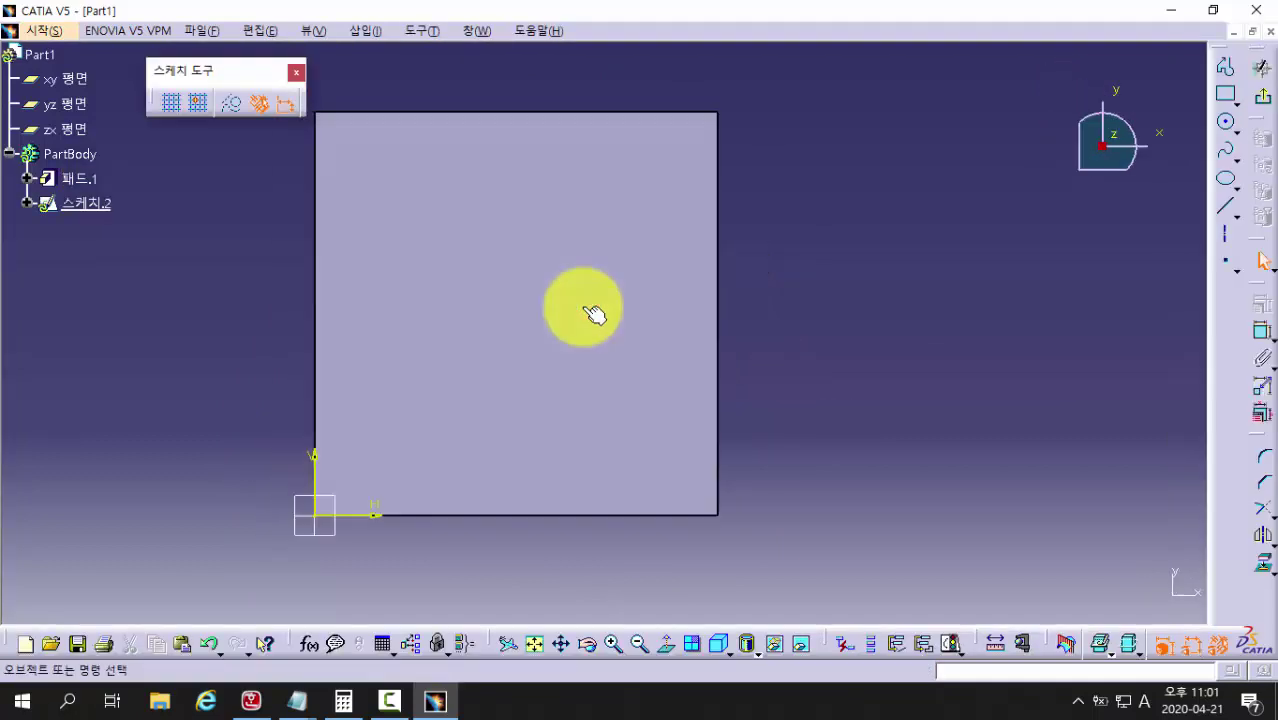
# Step: Review the raised outline in the O3074 drawing and sketch a rectangle about 56 x 56 mm inside the block's top face
pyautogui.click(251, 702)
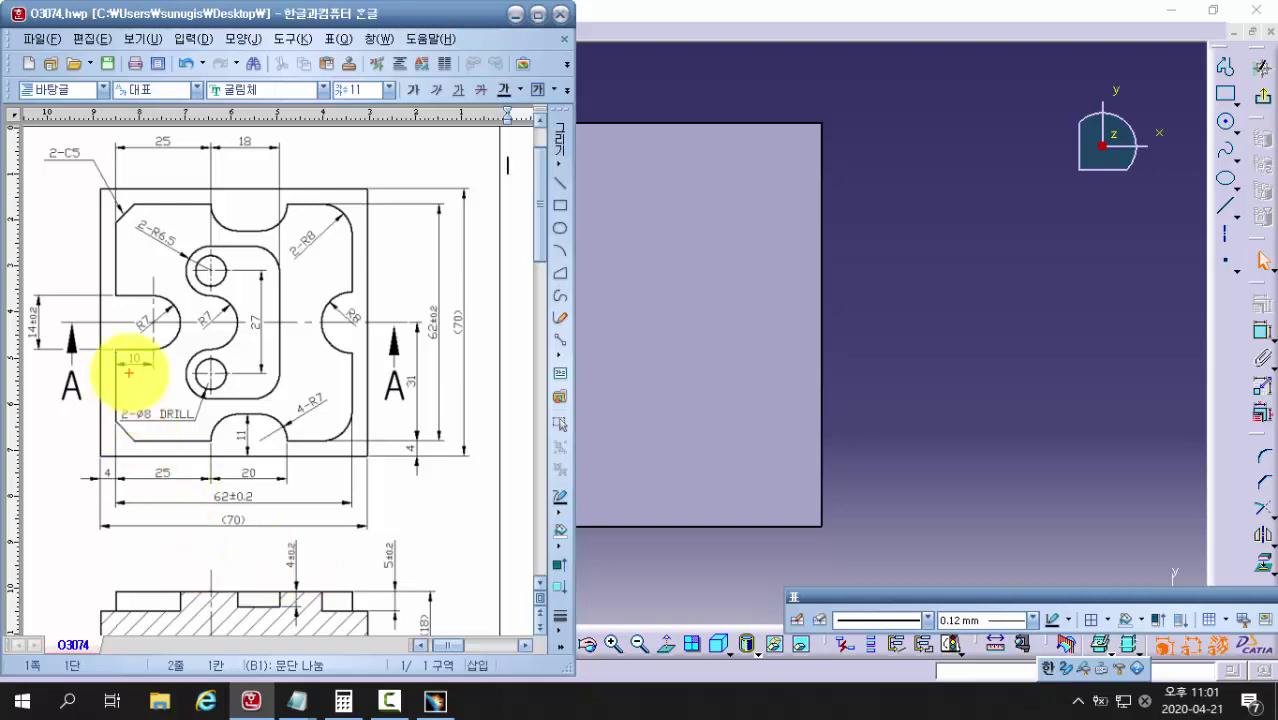
pyautogui.click(116, 289)
pyautogui.moveTo(116, 289)
pyautogui.mouseDown()
pyautogui.moveTo(119, 215)
pyautogui.moveTo(207, 208)
pyautogui.moveTo(247, 230)
pyautogui.moveTo(285, 198)
pyautogui.moveTo(337, 207)
pyautogui.moveTo(346, 282)
pyautogui.moveTo(321, 318)
pyautogui.moveTo(351, 419)
pyautogui.moveTo(302, 442)
pyautogui.moveTo(226, 417)
pyautogui.moveTo(135, 440)
pyautogui.moveTo(116, 400)
pyautogui.moveTo(118, 352)
pyautogui.moveTo(180, 332)
pyautogui.moveTo(138, 290)
pyautogui.mouseUp()
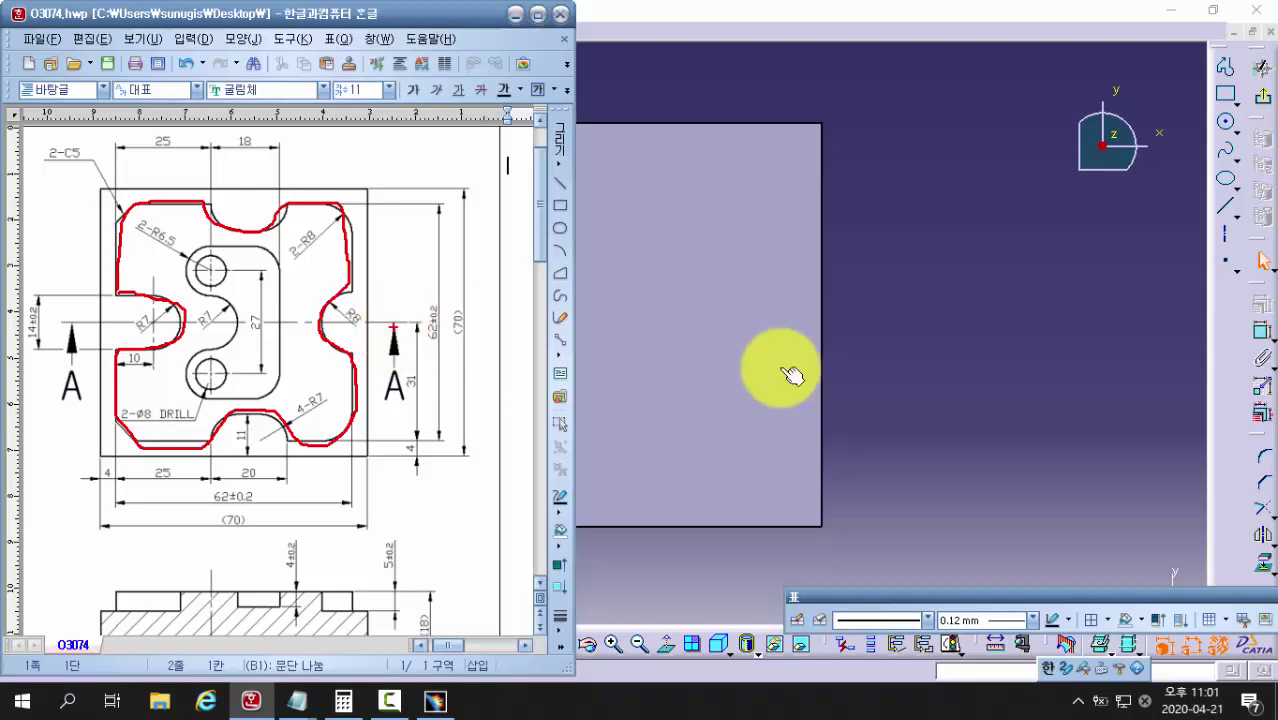
pyautogui.click(887, 299)
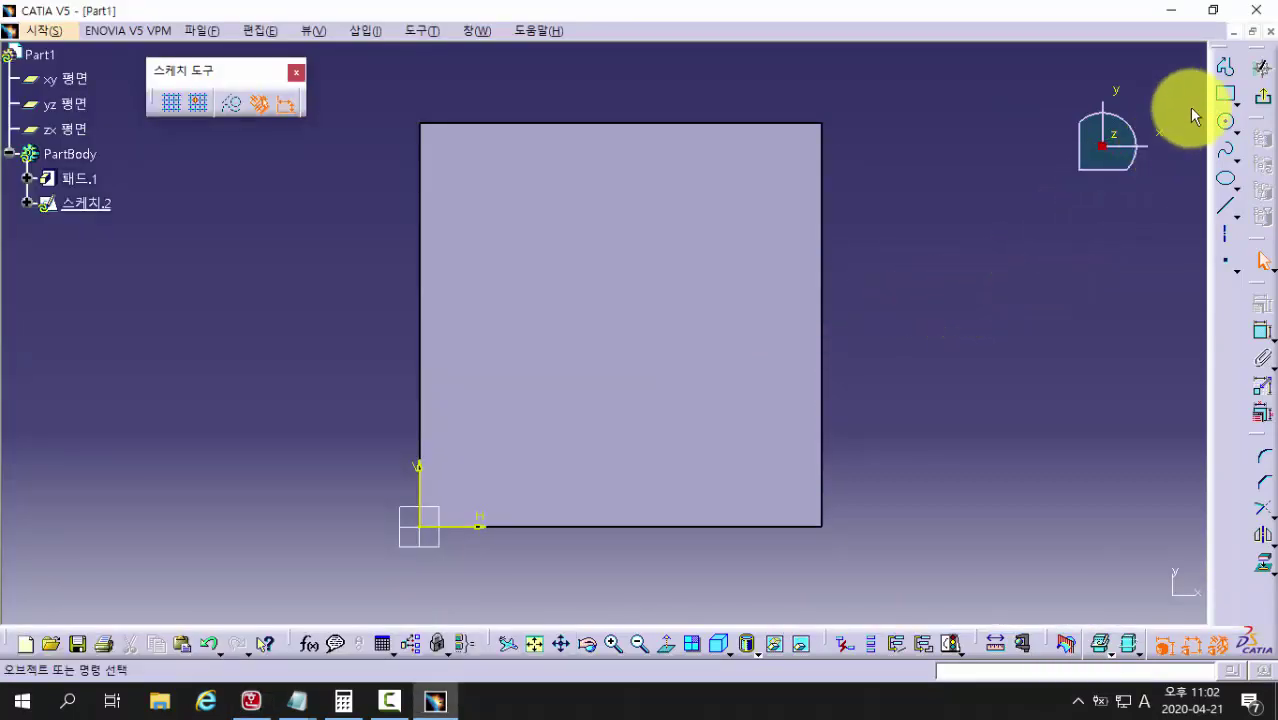
pyautogui.click(1226, 95)
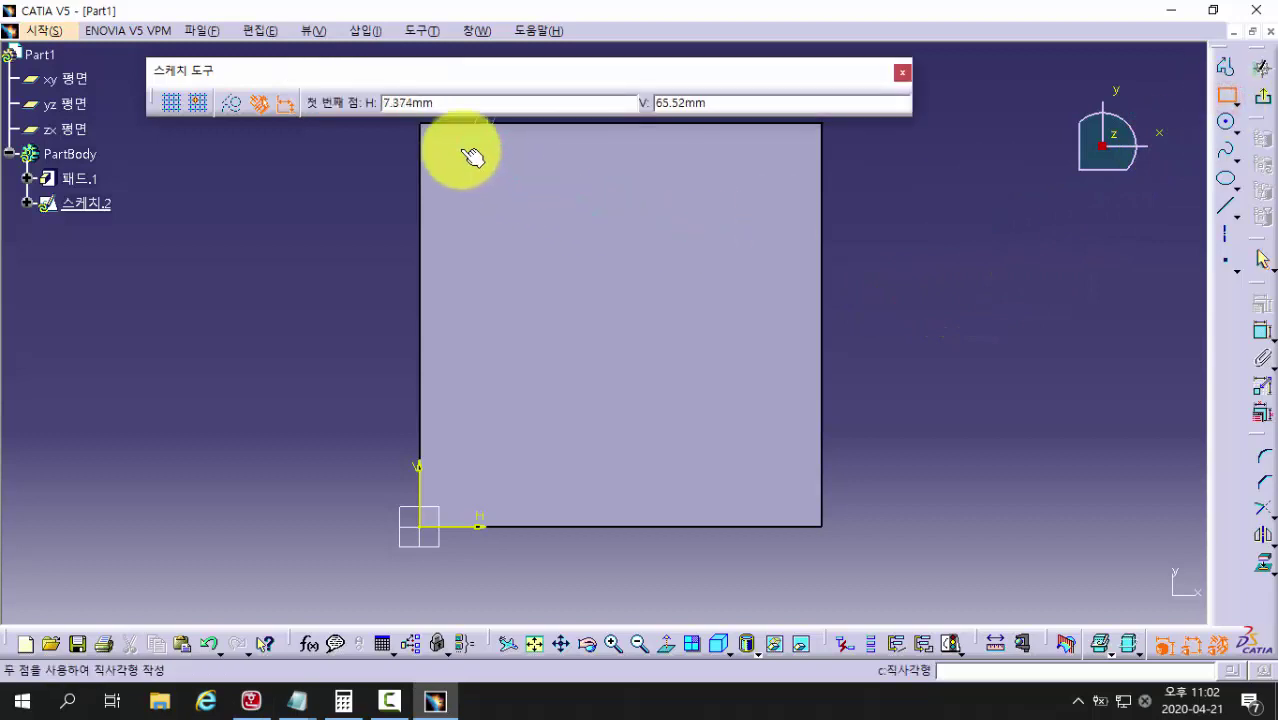
pyautogui.click(456, 155)
pyautogui.click(777, 480)
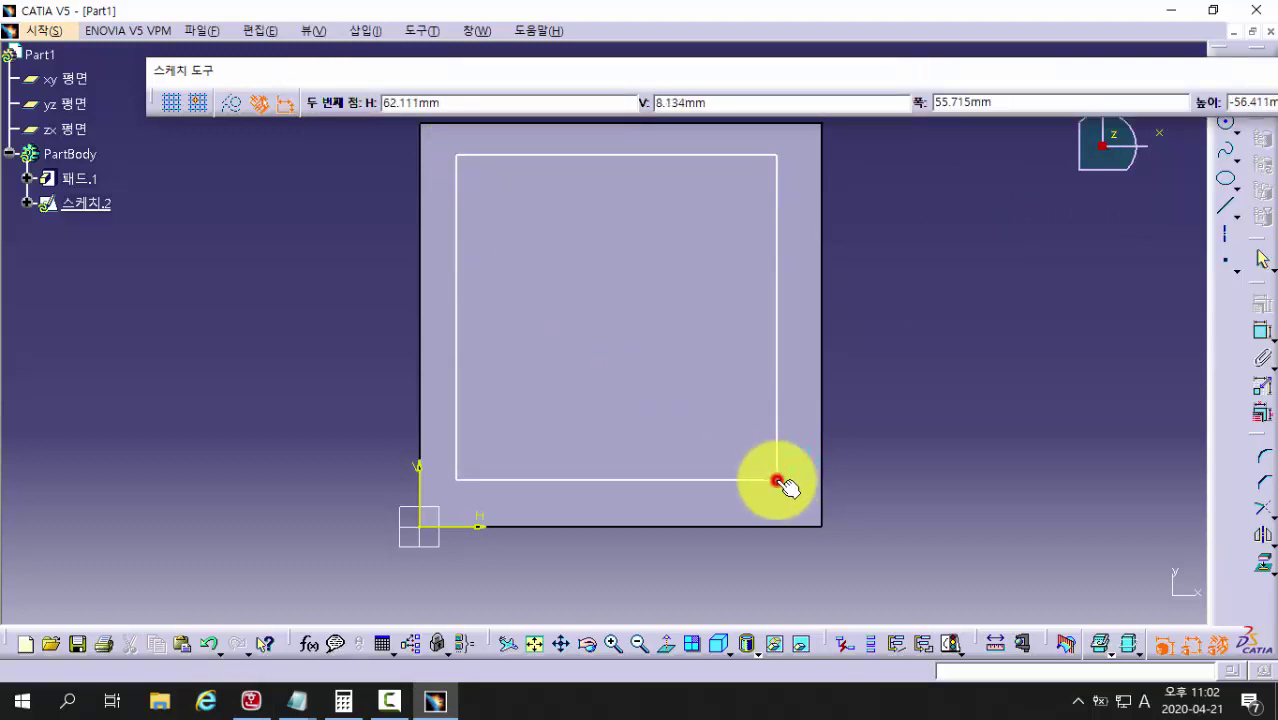
pyautogui.click(981, 474)
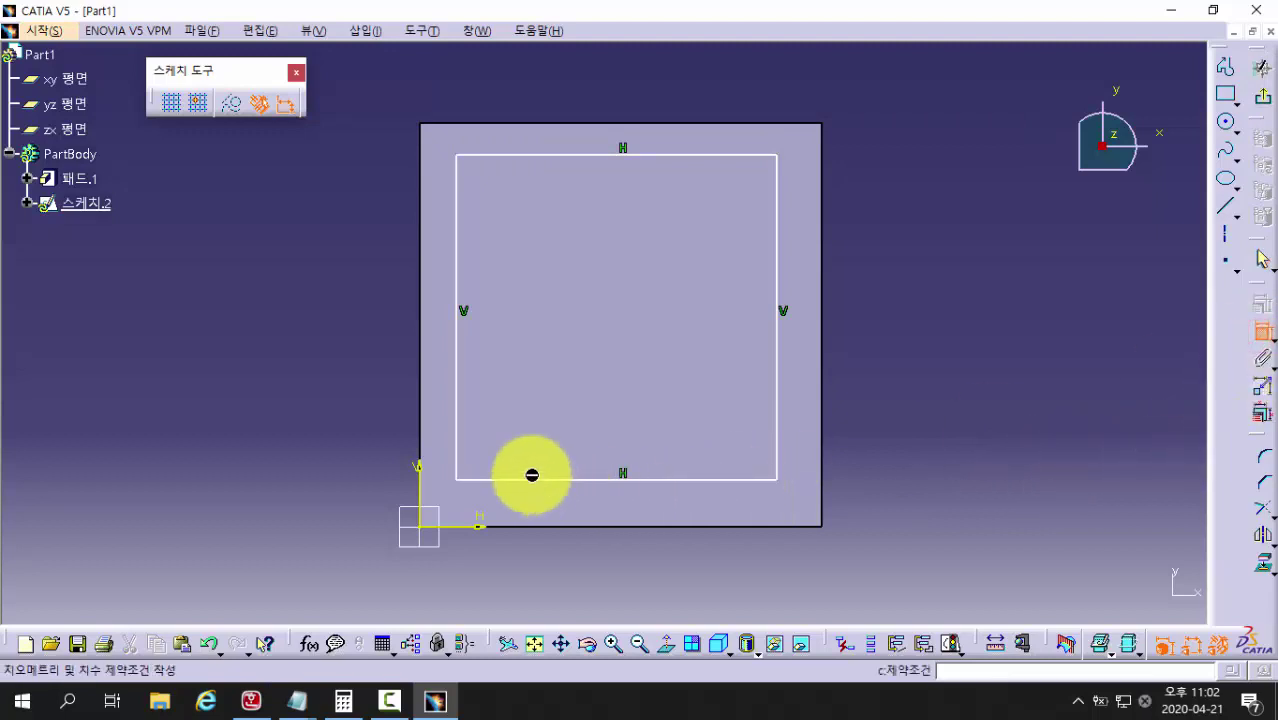
# Step: Dimension the rectangle's left side from the block's left edge and set the offset to 4 mm
pyautogui.click(457, 417)
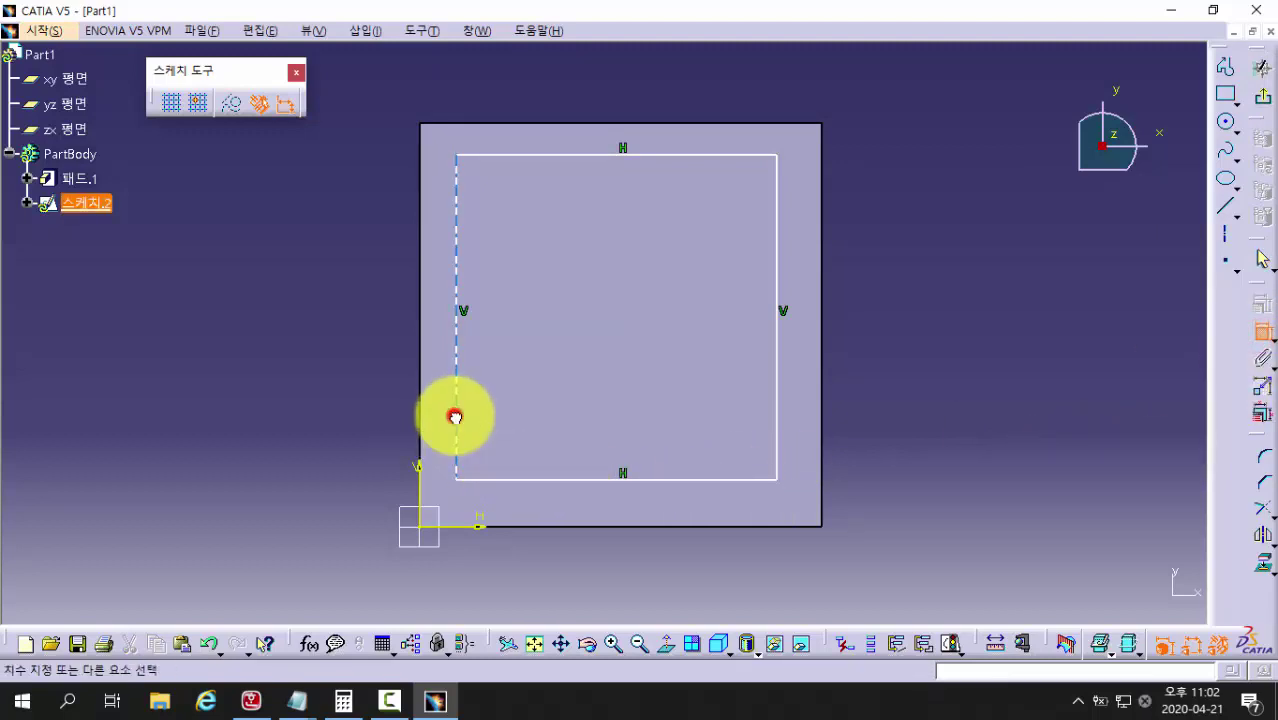
pyautogui.click(404, 429)
pyautogui.click(337, 597)
pyautogui.doubleClick(341, 594)
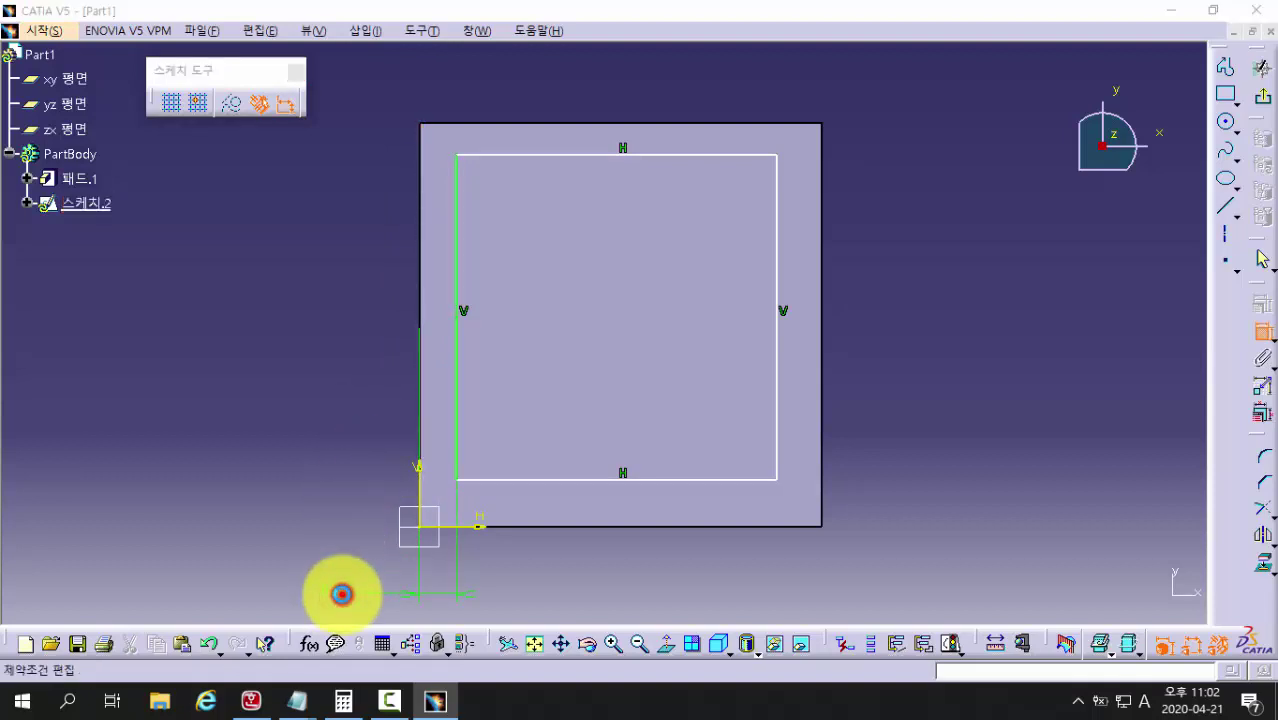
pyautogui.press('Return')
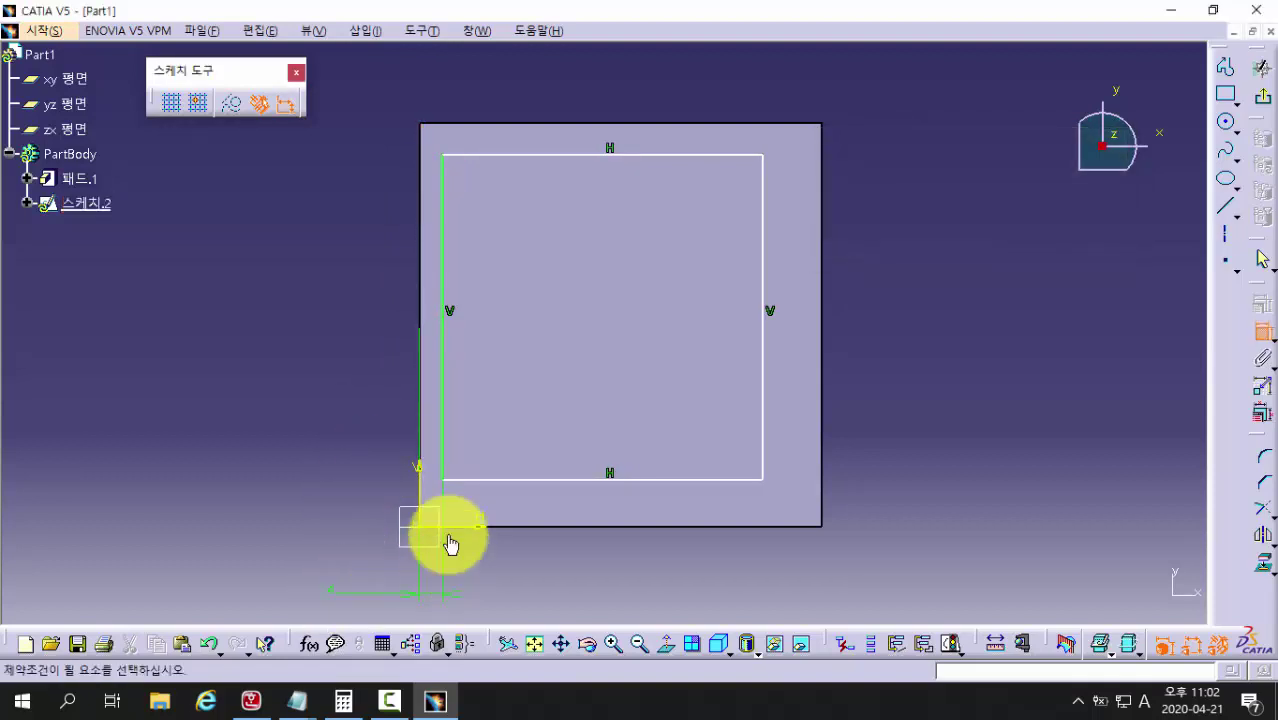
# Step: Dimension the inner rectangle's width between its vertical sides and set it to 62 mm
pyautogui.click(443, 429)
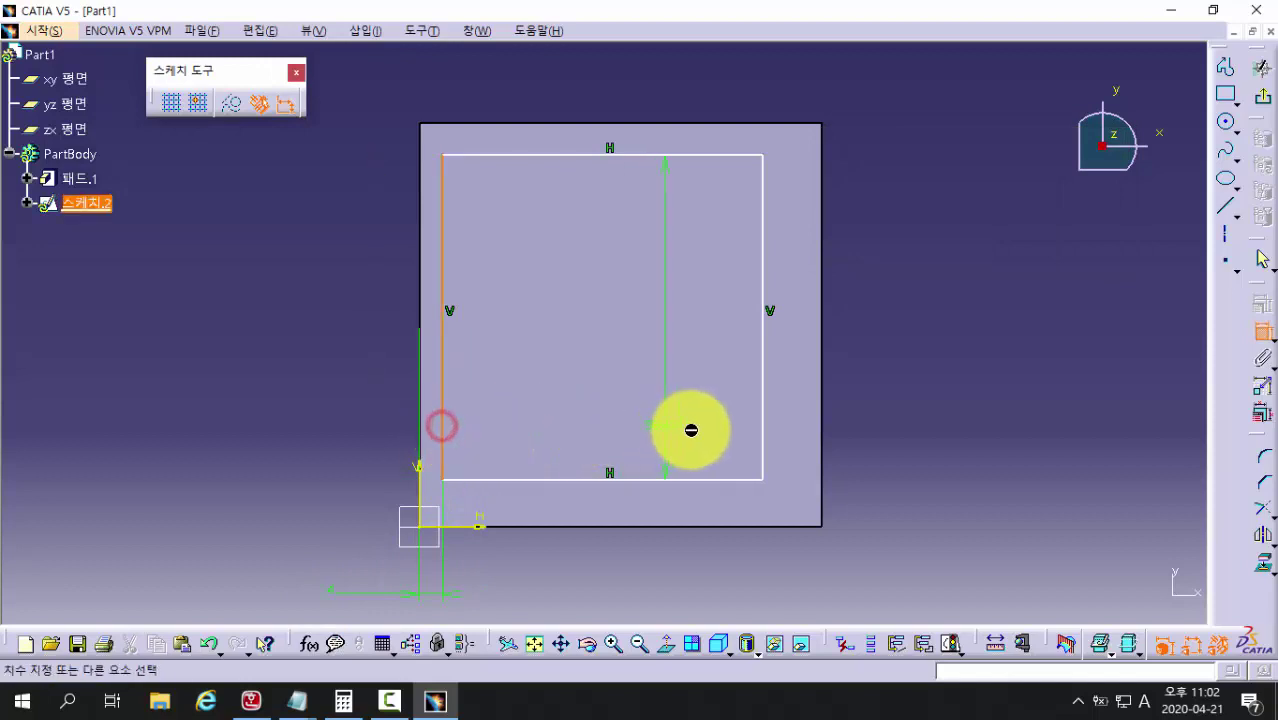
pyautogui.click(763, 428)
pyautogui.click(632, 571)
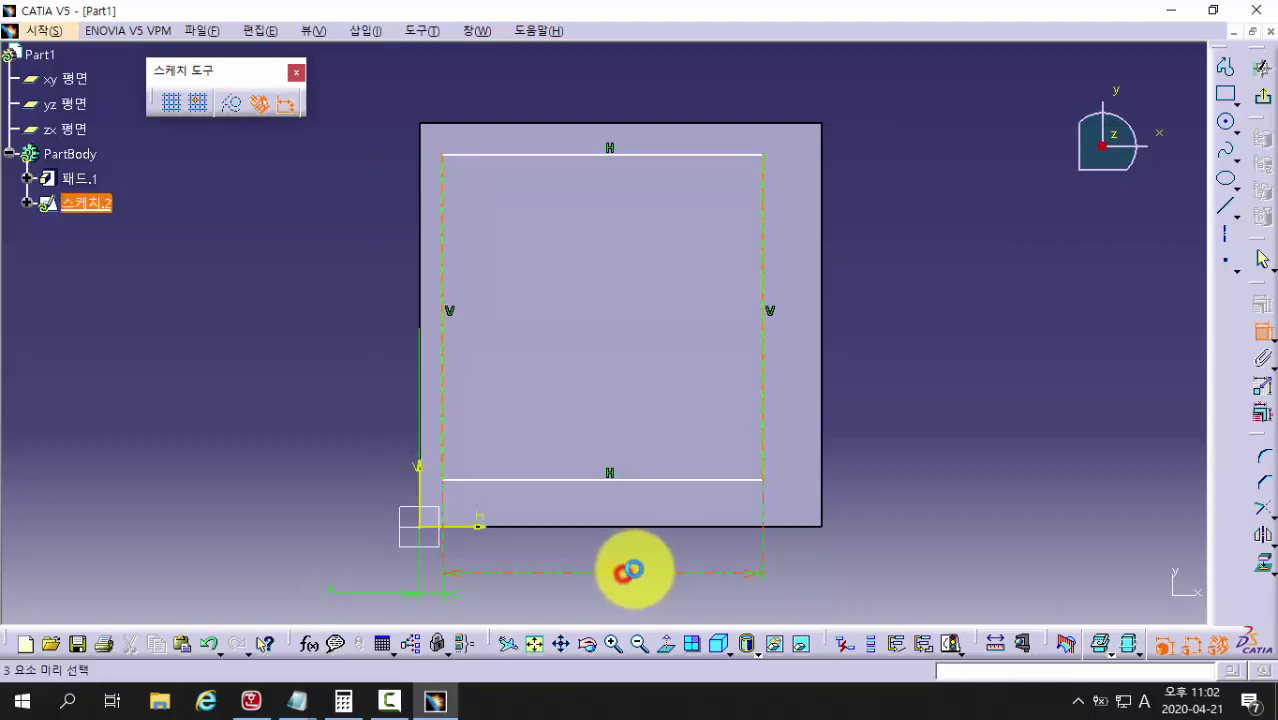
pyautogui.doubleClick(634, 569)
pyautogui.press('Return')
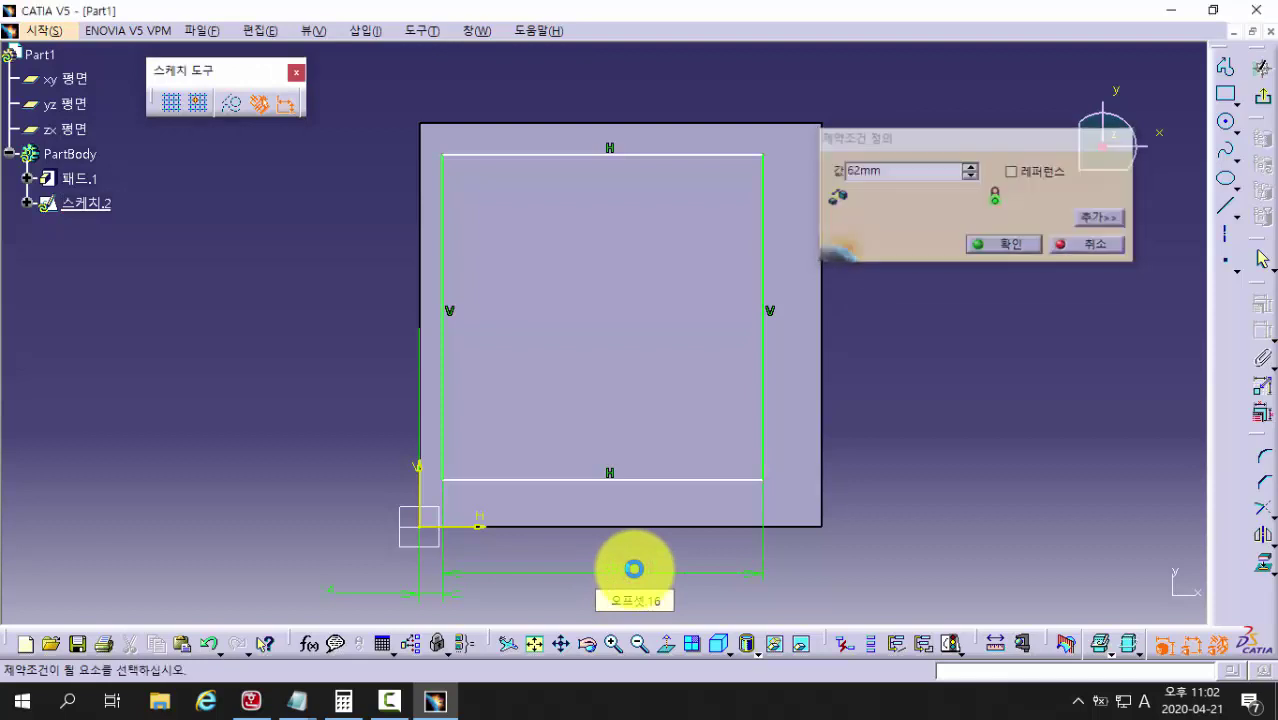
# Step: Dimension the rectangle's bottom side from the block's lower edge and set the offset to 4 mm
pyautogui.click(735, 525)
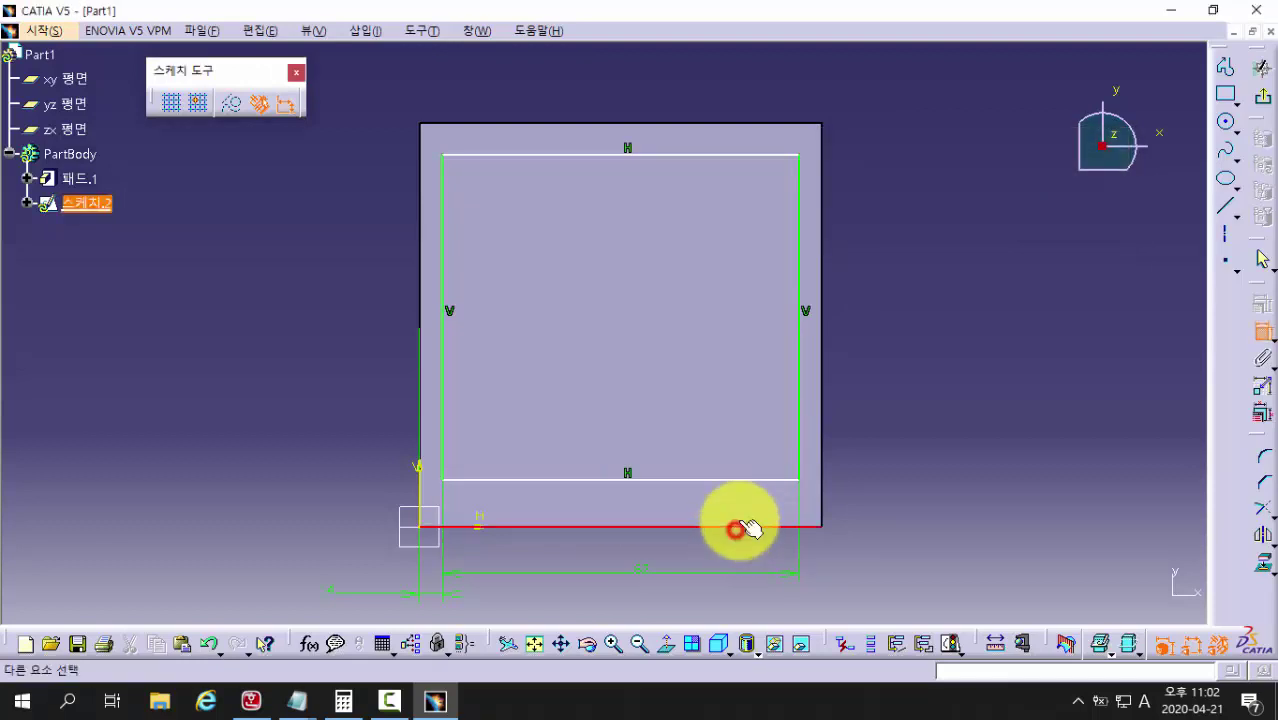
pyautogui.click(756, 480)
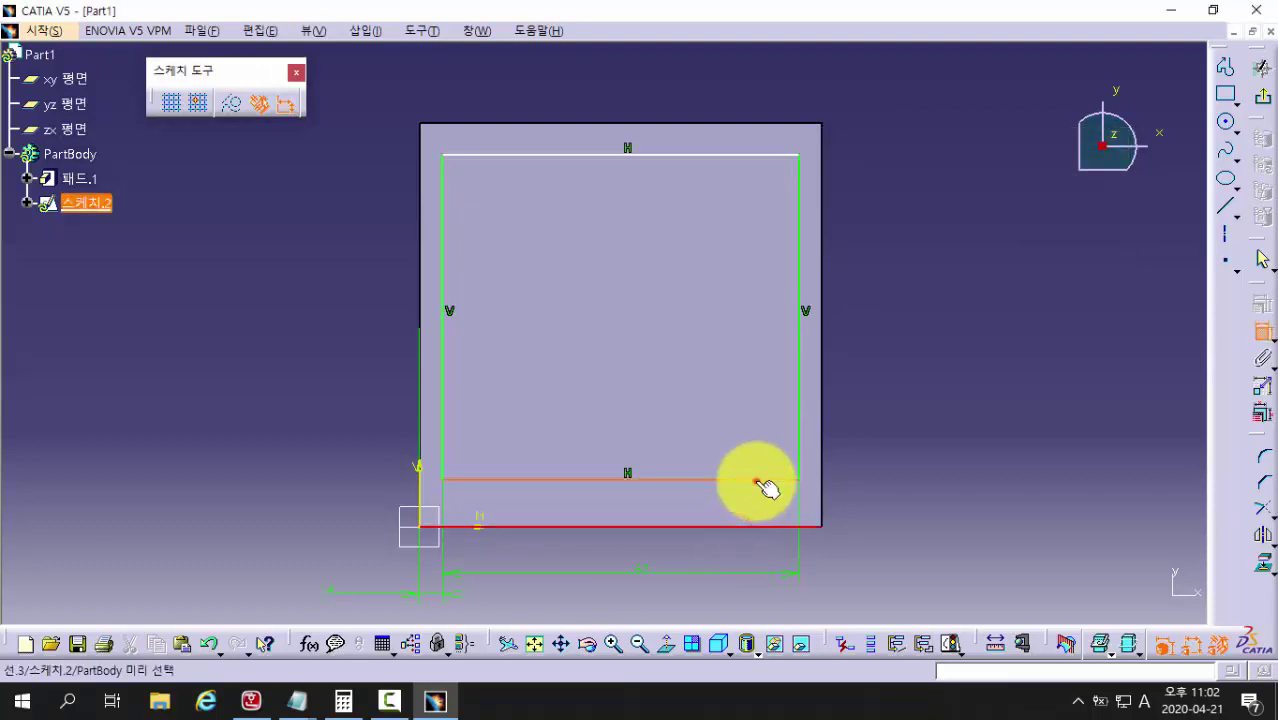
pyautogui.click(859, 501)
pyautogui.click(866, 497)
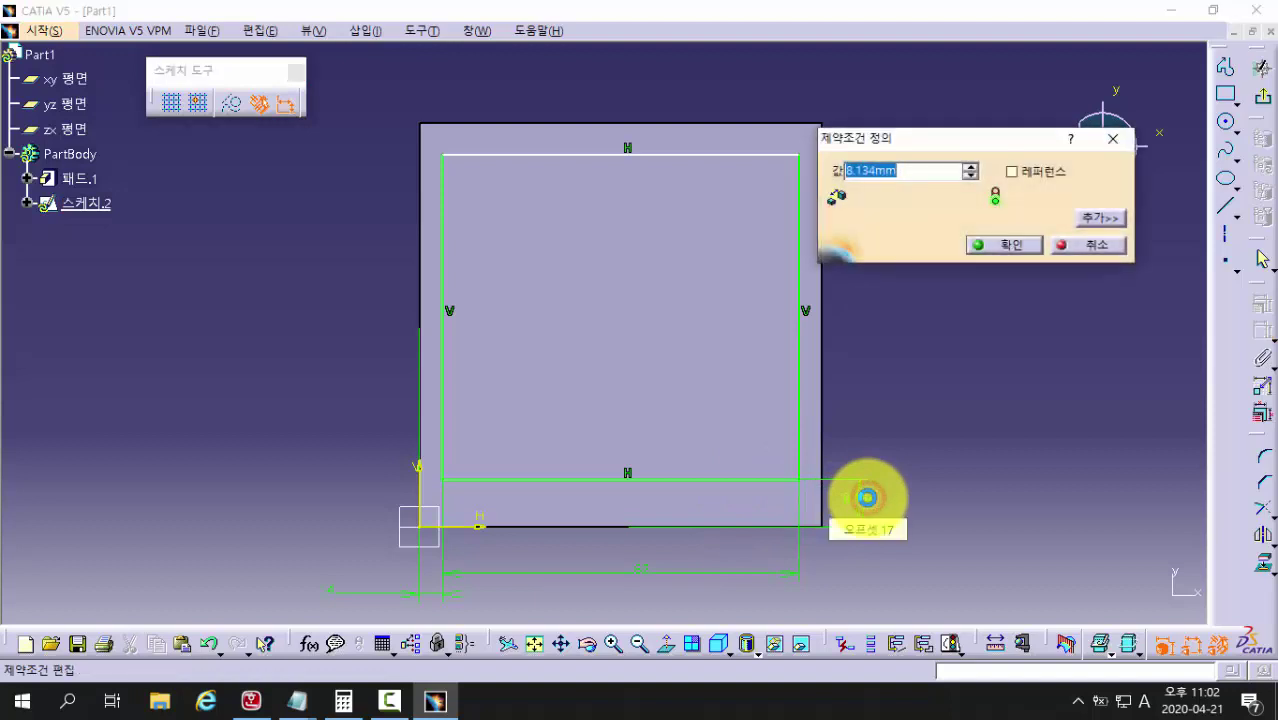
pyautogui.press('Return')
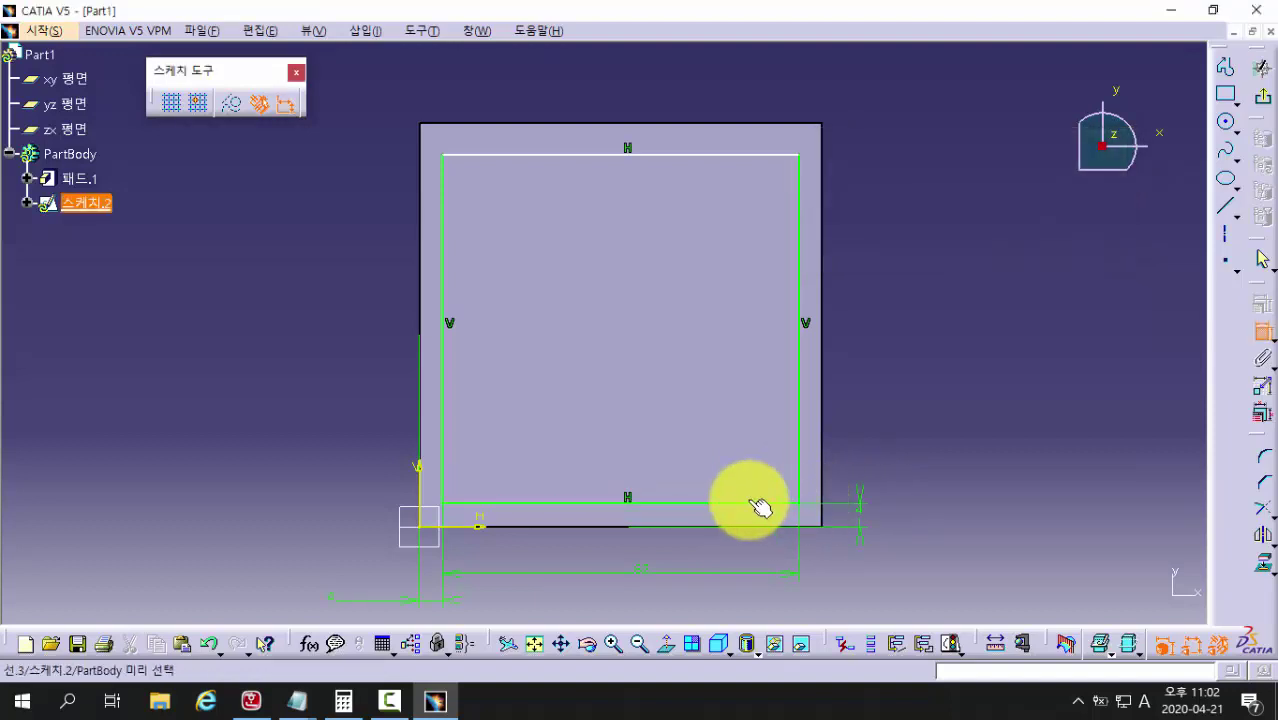
# Step: Dimension the inner rectangle's height between its horizontal sides and set it to 62 mm
pyautogui.click(747, 505)
pyautogui.click(751, 153)
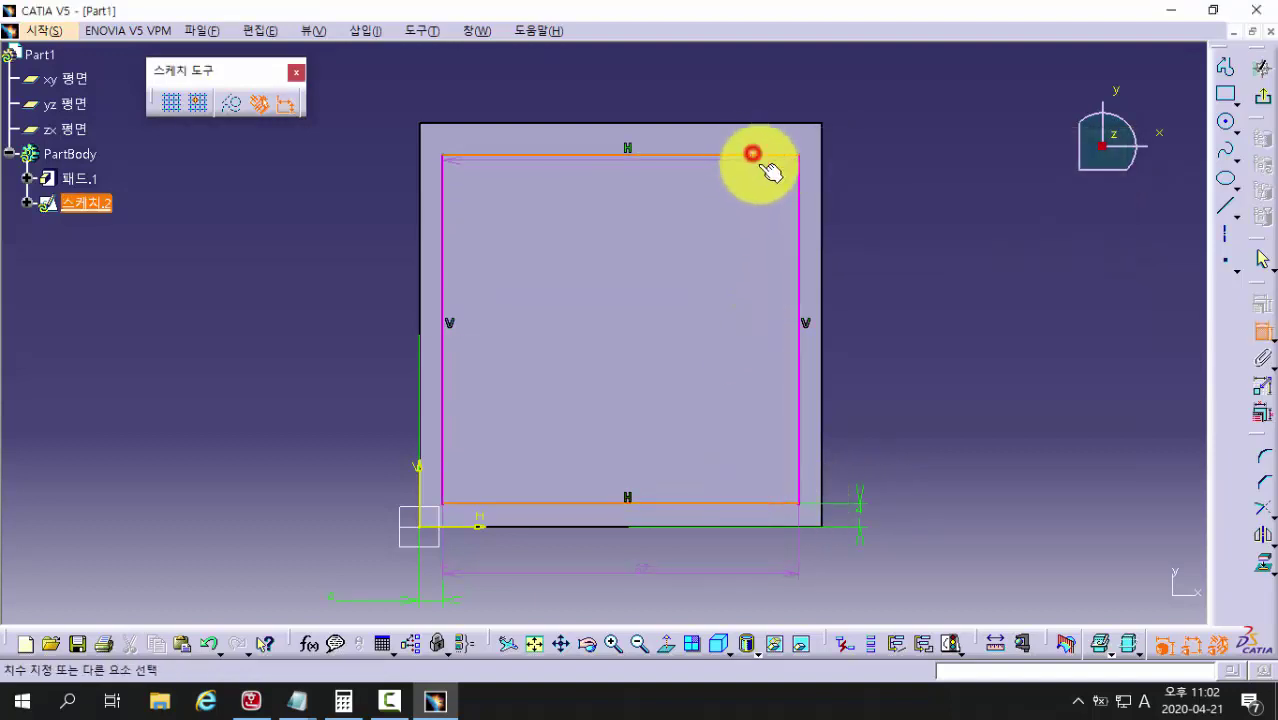
pyautogui.doubleClick(913, 285)
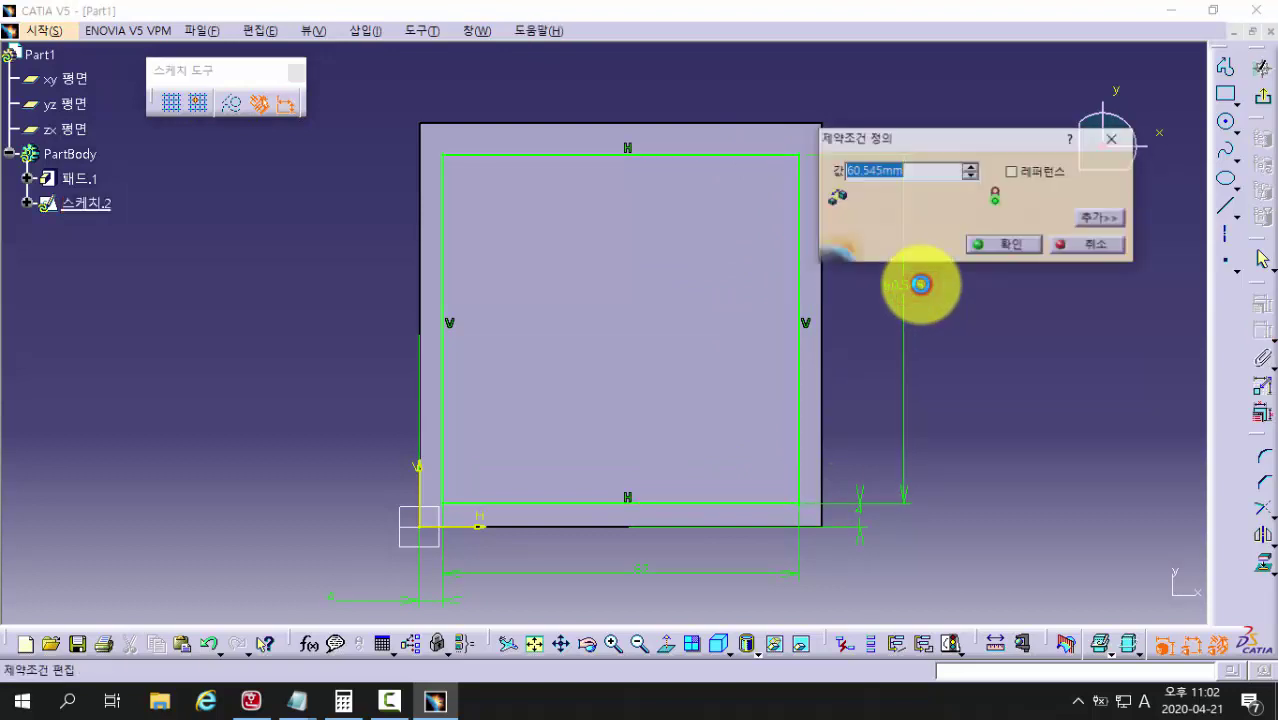
pyautogui.write('62')
pyautogui.press('Return')
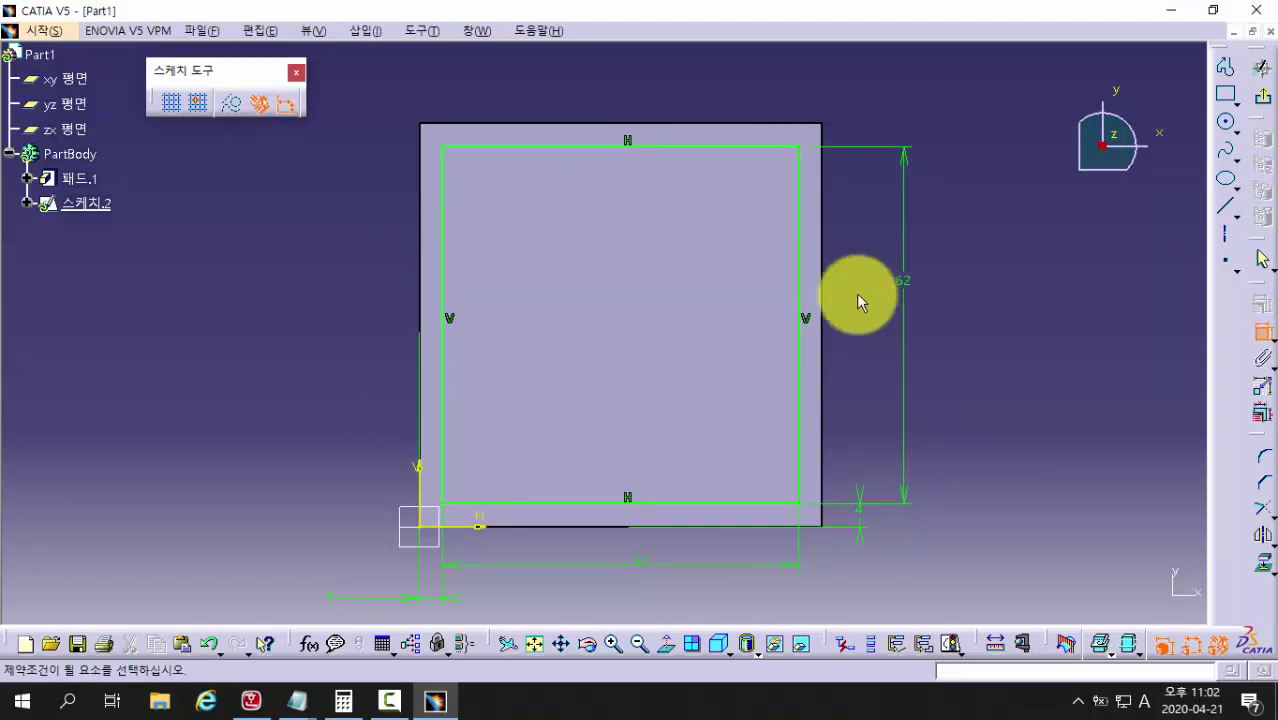
# Step: Examine the two left corner chamfers and their callout in the O3074 drawing, and return to the CATIA sketch
pyautogui.click(250, 701)
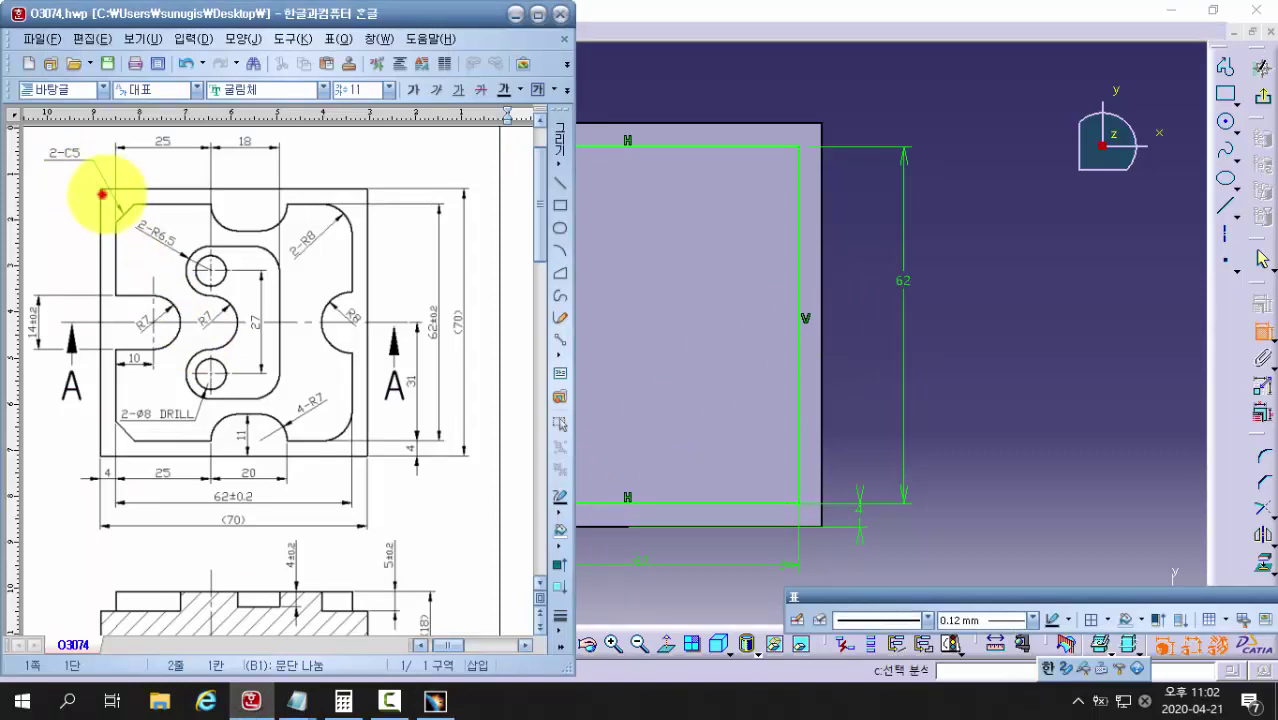
pyautogui.moveTo(102, 194); pyautogui.dragTo(140, 232)
pyautogui.moveTo(107, 413); pyautogui.dragTo(145, 455)
pyautogui.moveTo(43, 143); pyautogui.dragTo(78, 168)
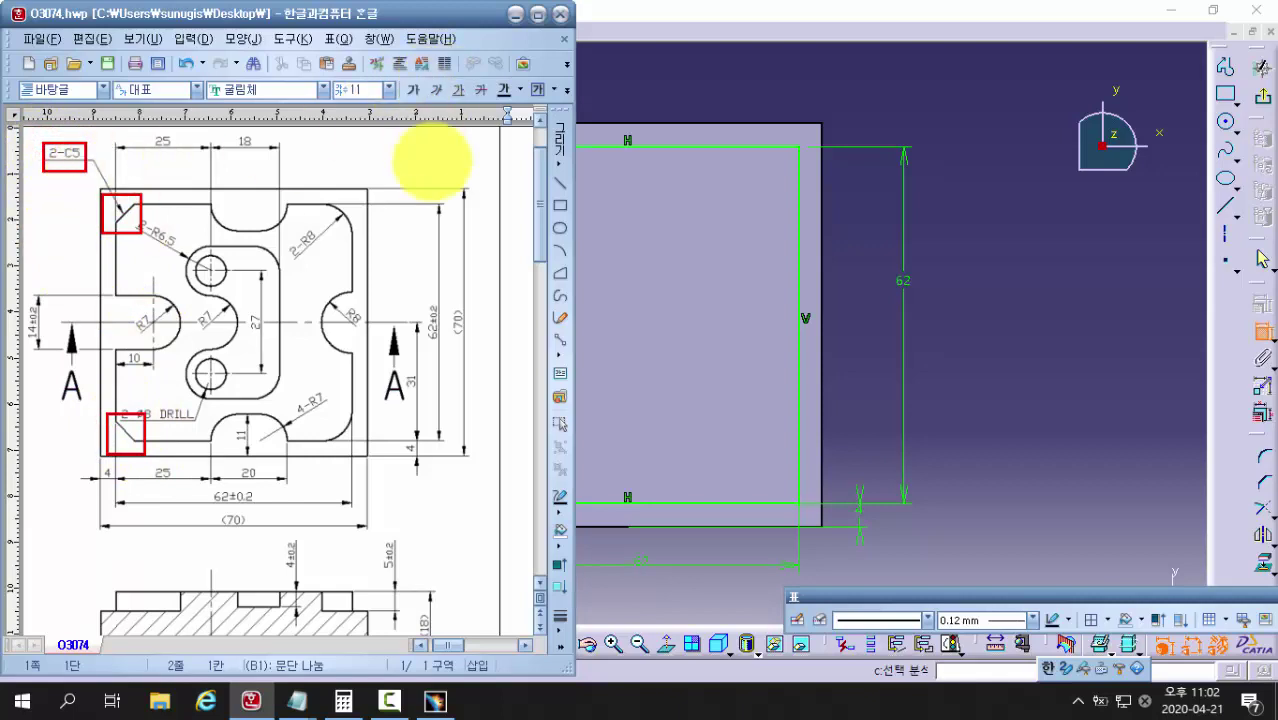
pyautogui.press('Escape')
pyautogui.click(649, 13)
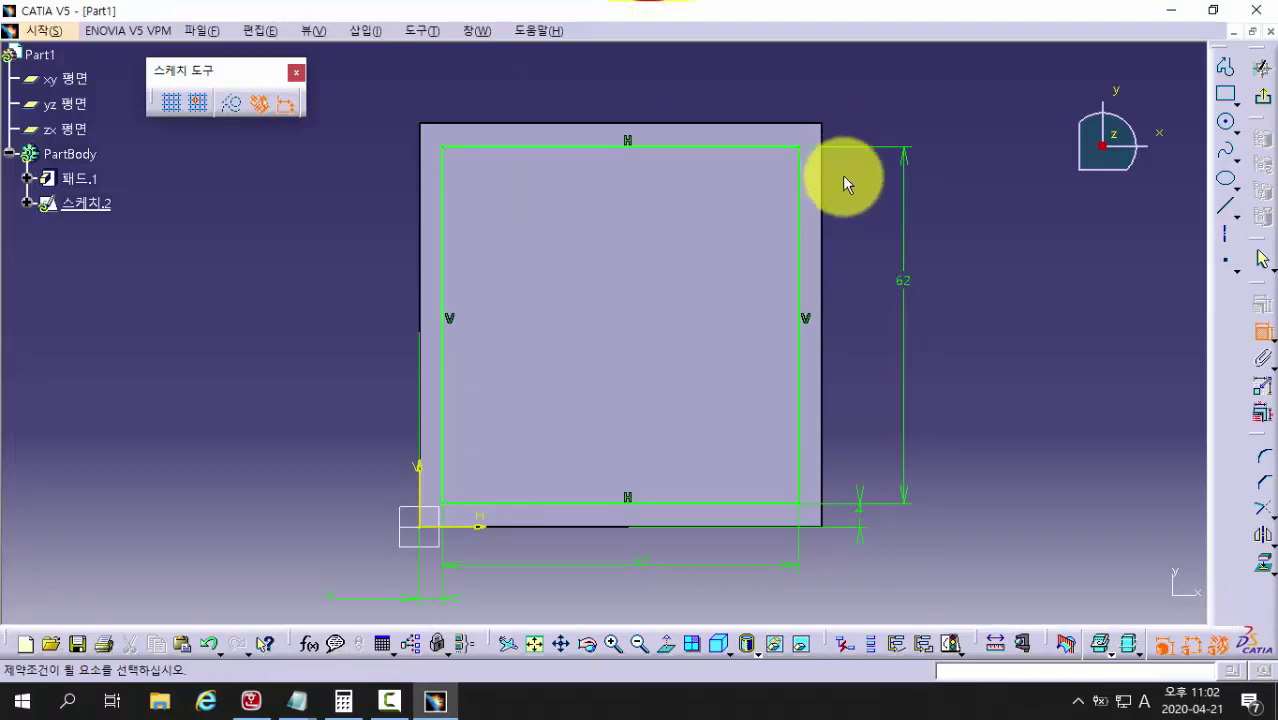
# Step: Chamfer the inner rectangle's upper-left corner freehand at 45 degrees, about 7.7 mm long
pyautogui.click(1264, 489)
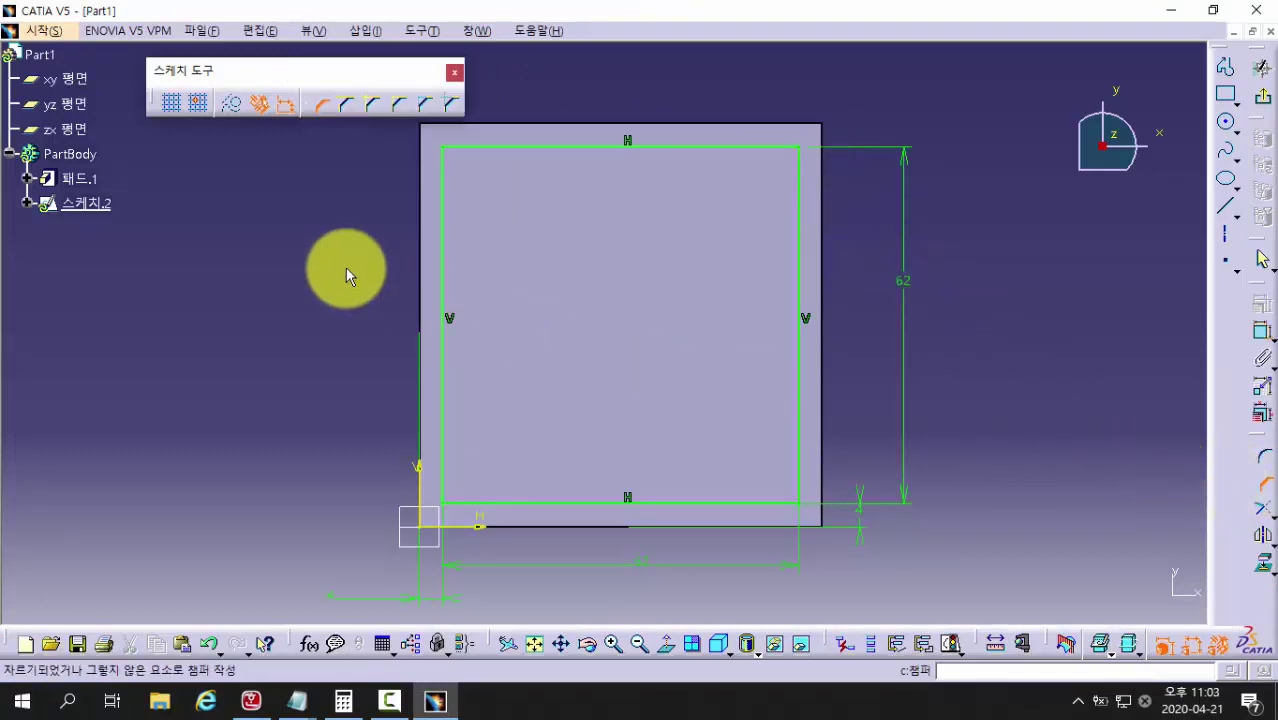
pyautogui.click(490, 147)
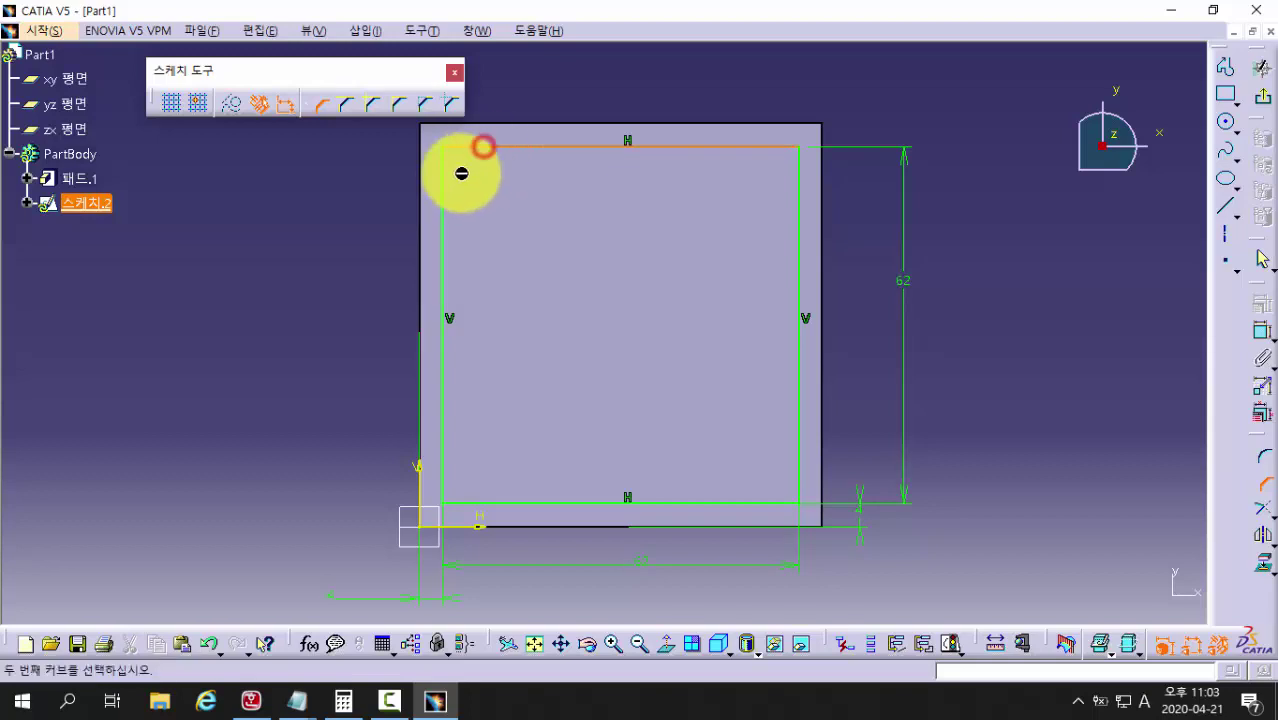
pyautogui.click(443, 184)
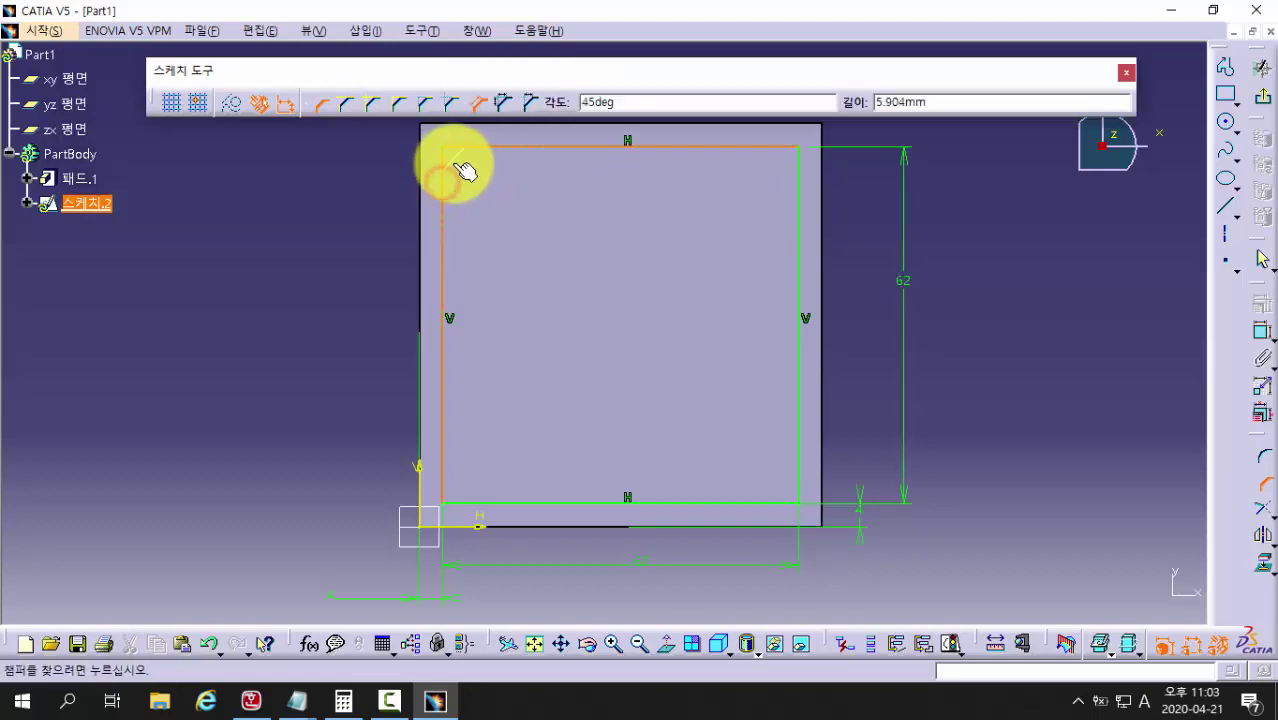
pyautogui.click(465, 167)
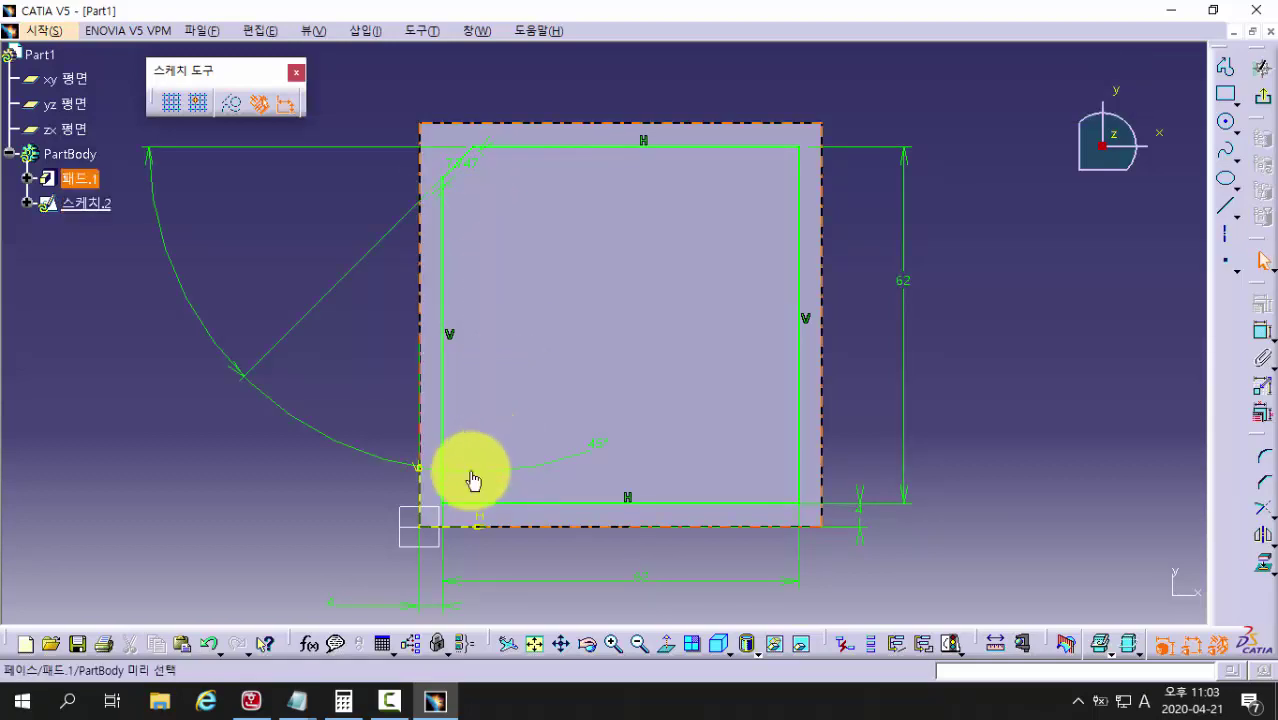
# Step: Chamfer the inner rectangle's lower-left corner freehand at 45 degrees, about 9 mm long
pyautogui.click(1263, 482)
pyautogui.click(443, 449)
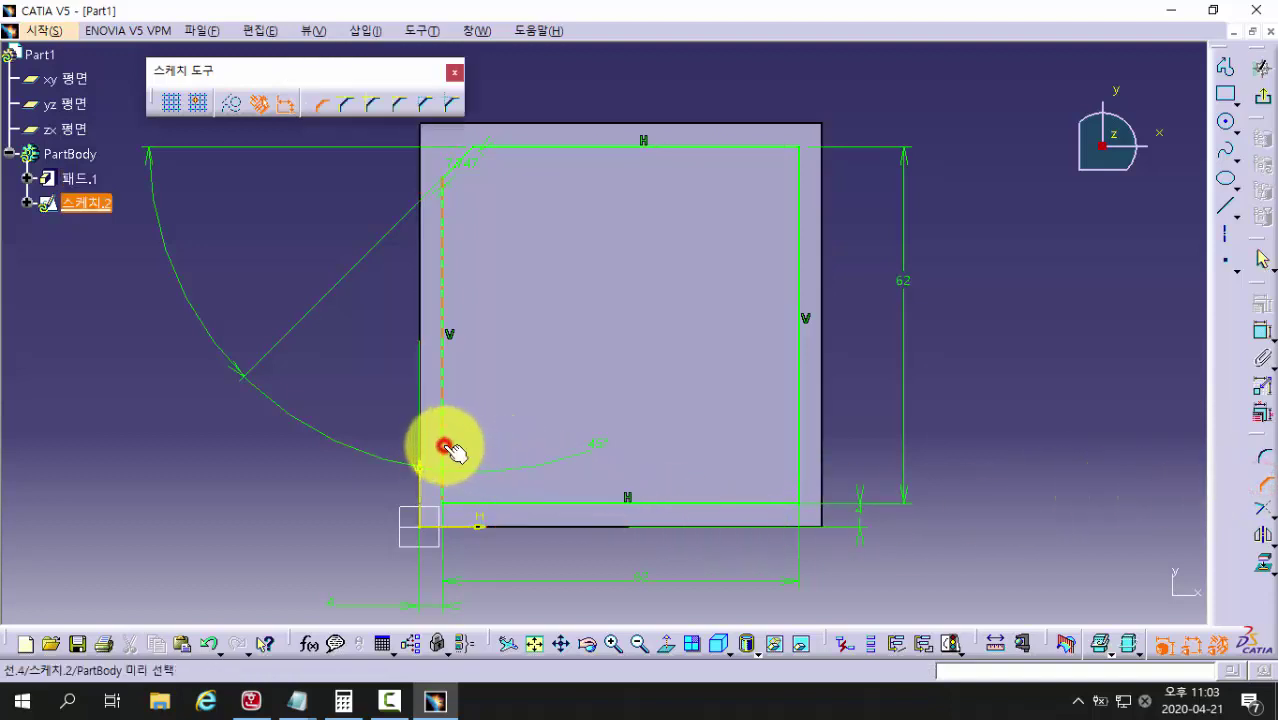
pyautogui.click(486, 503)
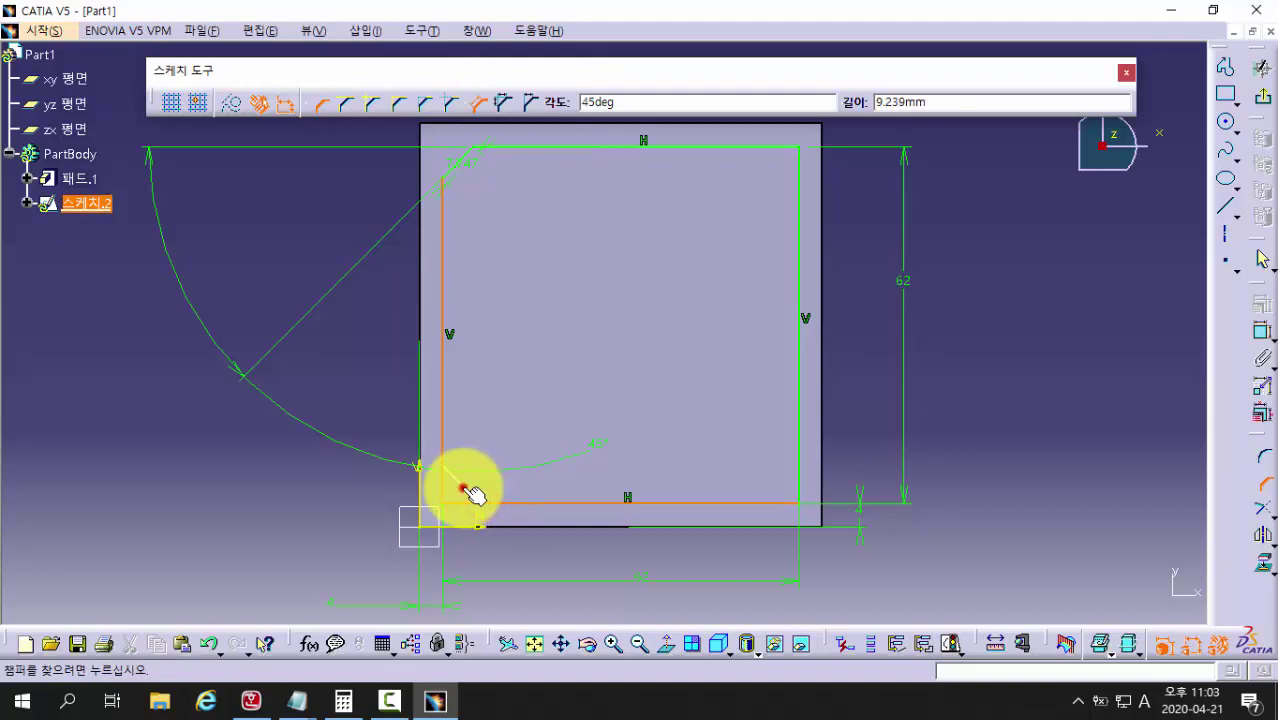
pyautogui.click(464, 488)
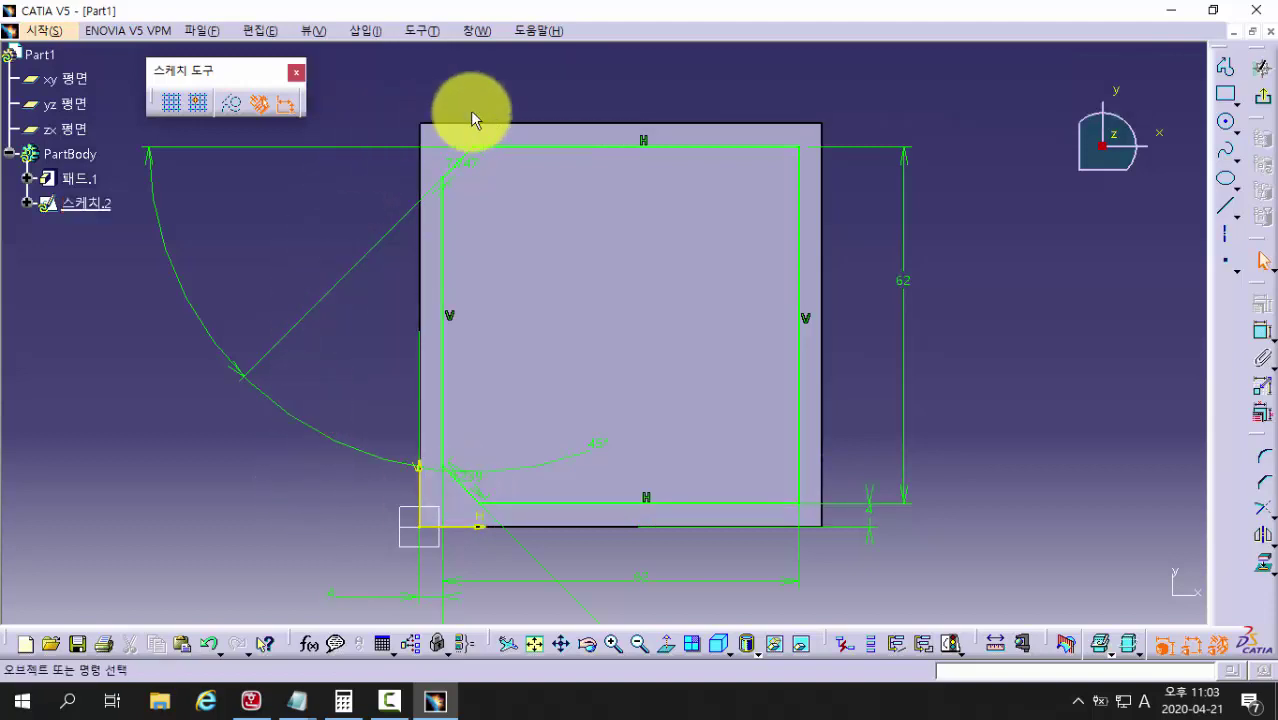
# Step: Move the upper-left chamfer's length dimension outside the block, beyond its upper-left corner
pyautogui.click(478, 169)
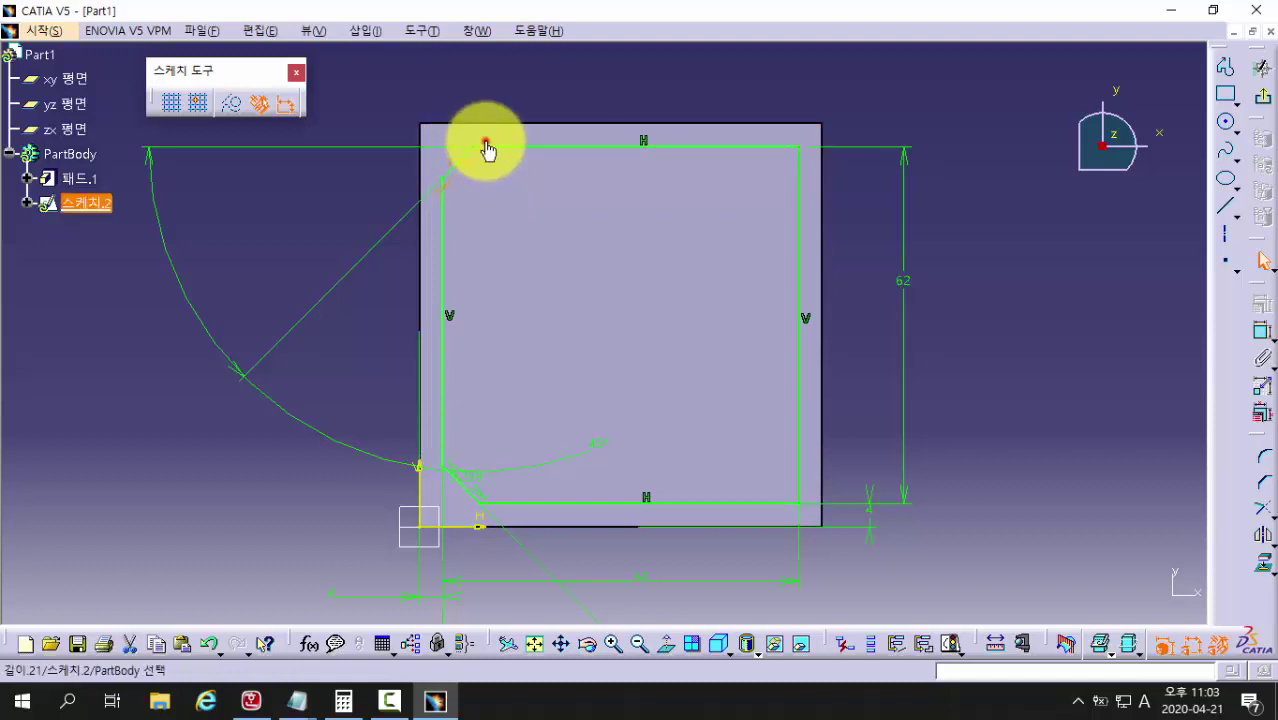
pyautogui.click(399, 141)
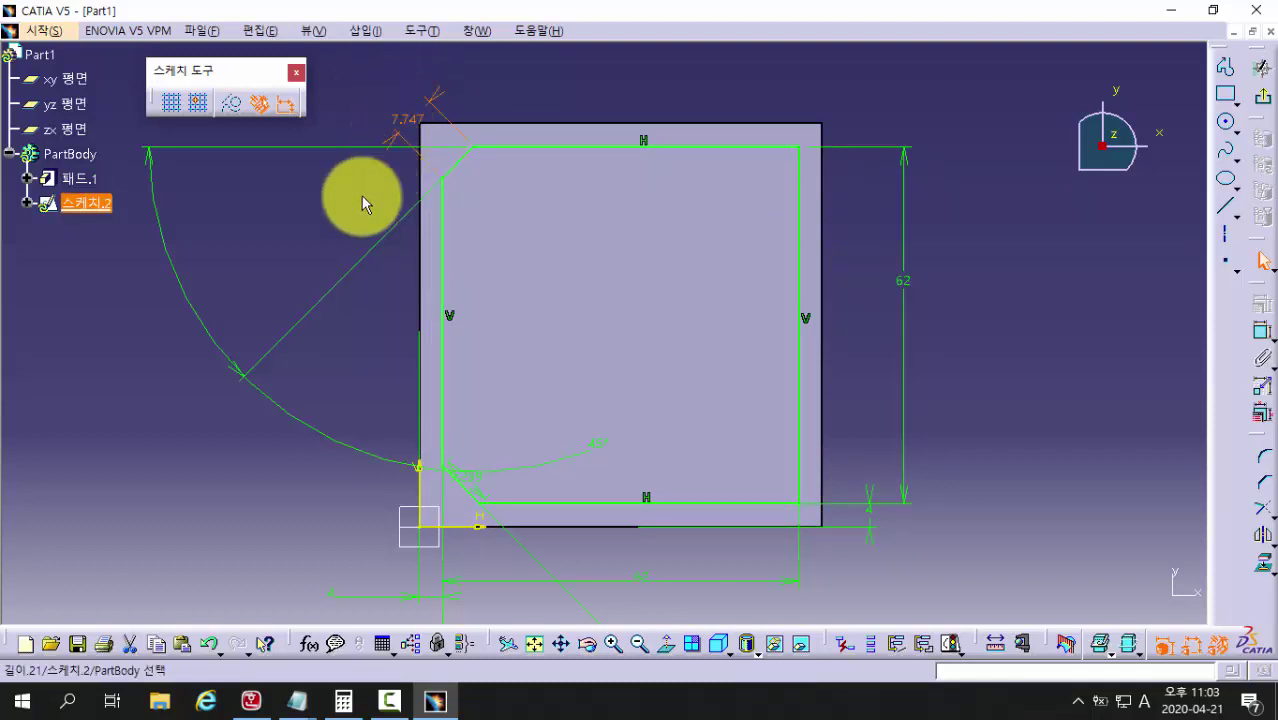
pyautogui.click(361, 195)
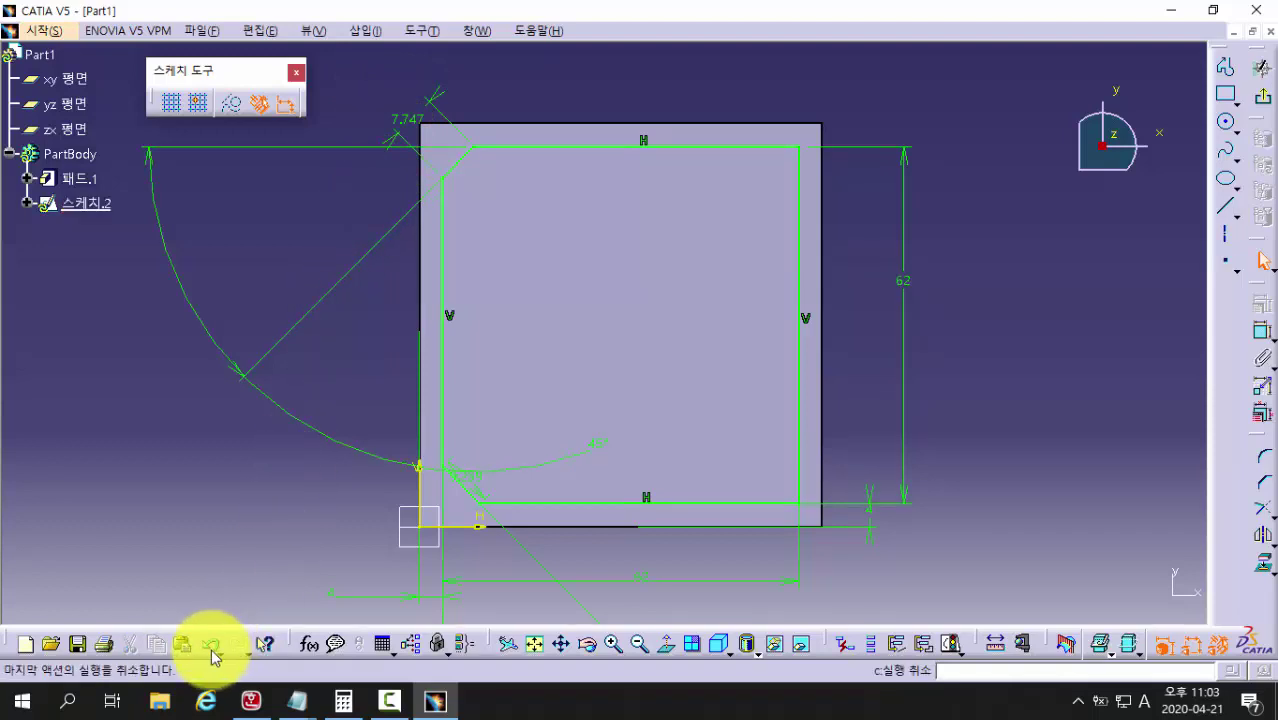
# Step: Undo the dimension move and both freehand corner chamfers, back to the plain inner rectangle
pyautogui.click(211, 649)
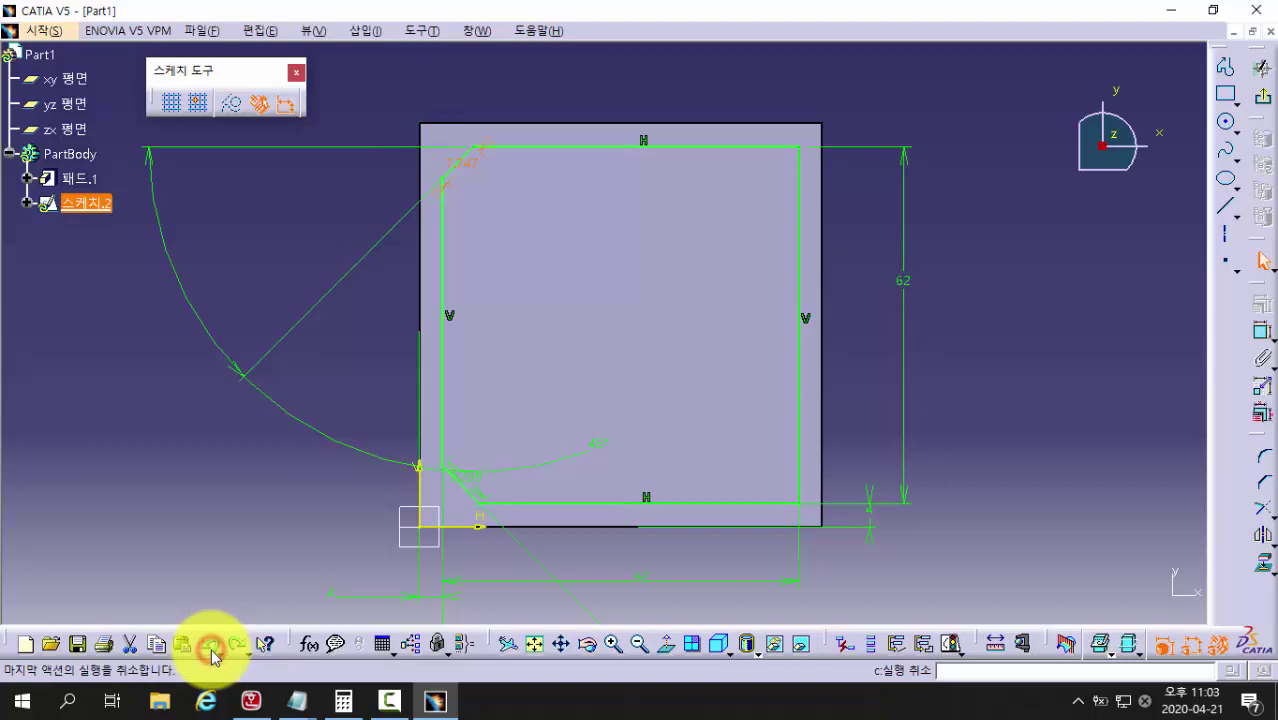
pyautogui.click(211, 649)
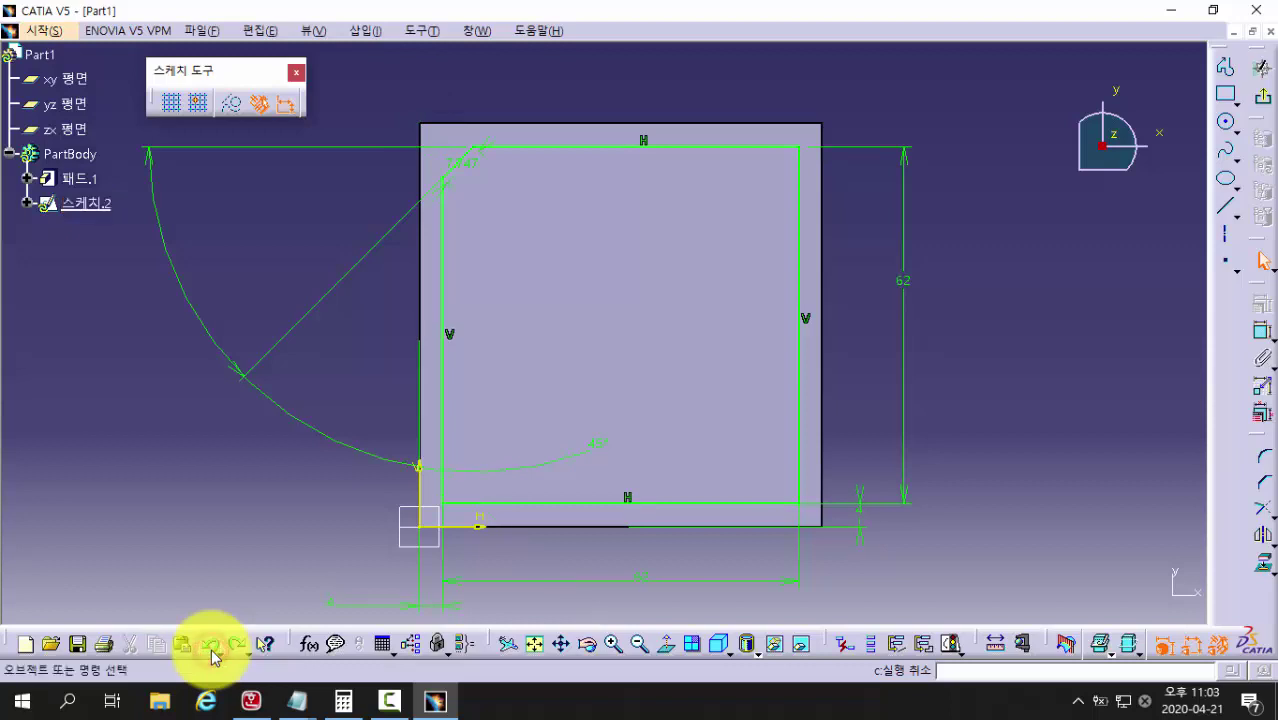
pyautogui.click(211, 649)
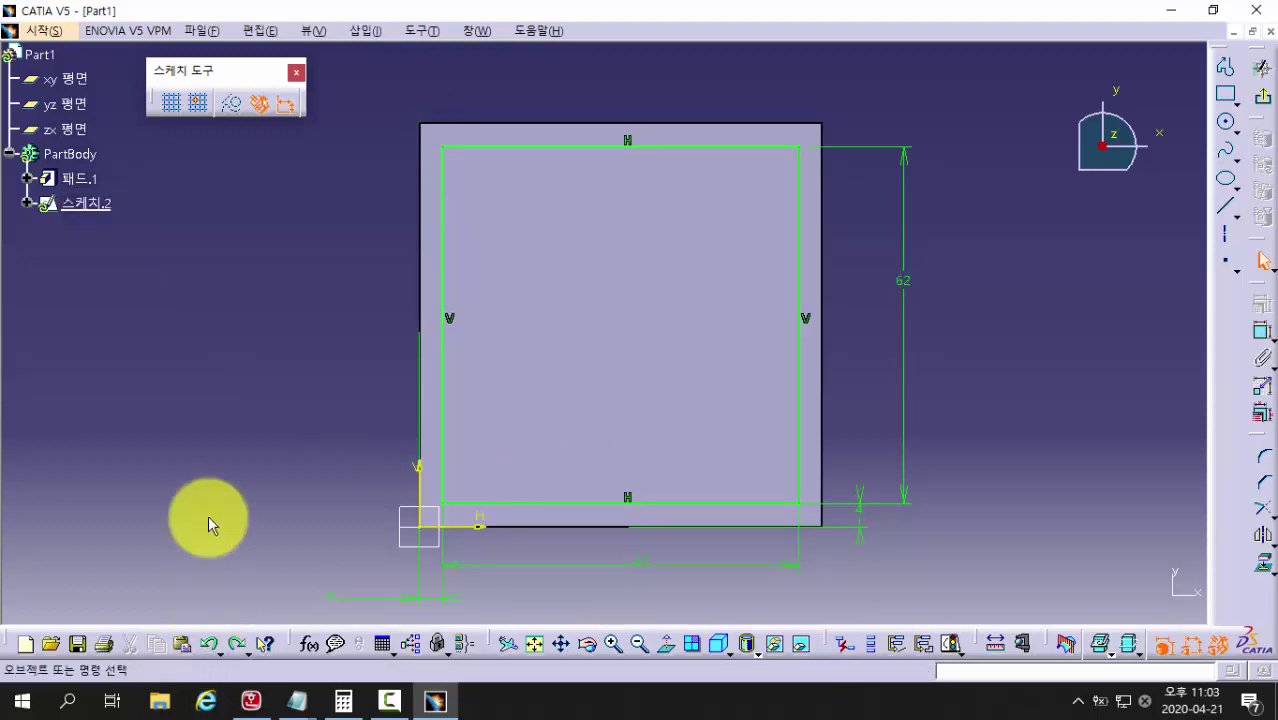
# Step: Chamfer the inner rectangle's upper-left corner using the angle and first length option, at 45 degrees and about 8 mm
pyautogui.click(1263, 487)
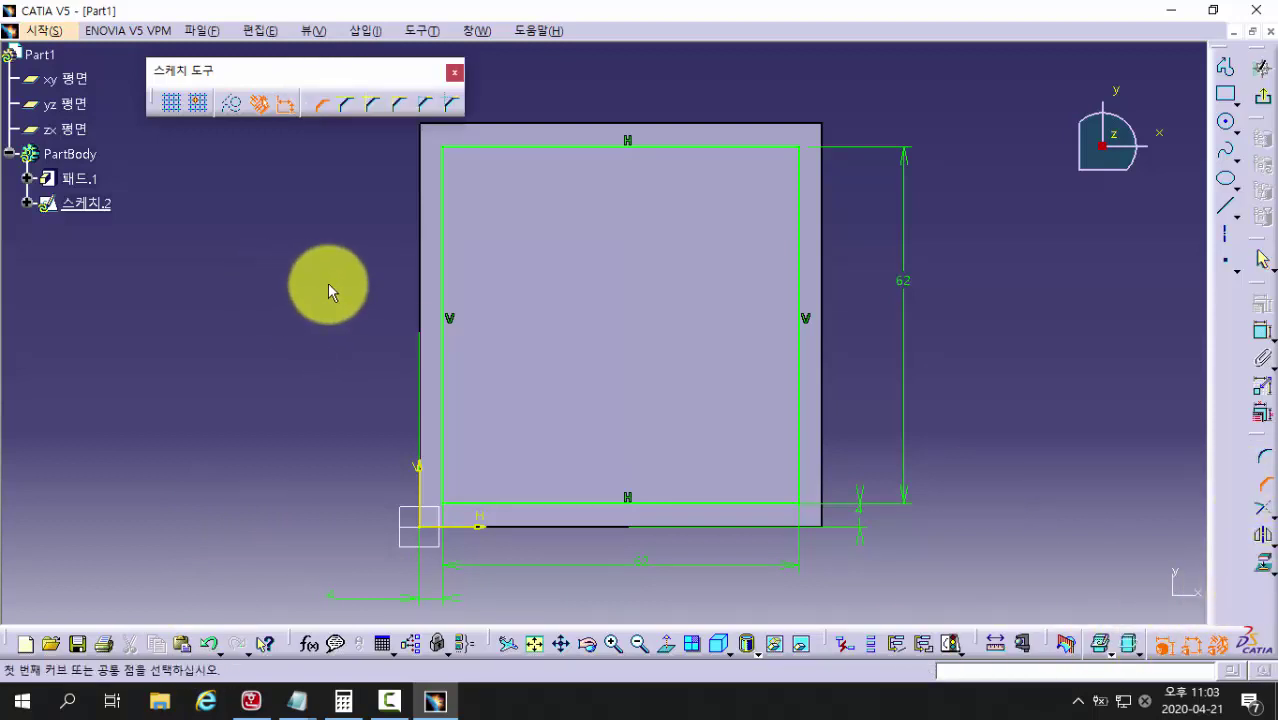
pyautogui.click(473, 147)
pyautogui.click(443, 172)
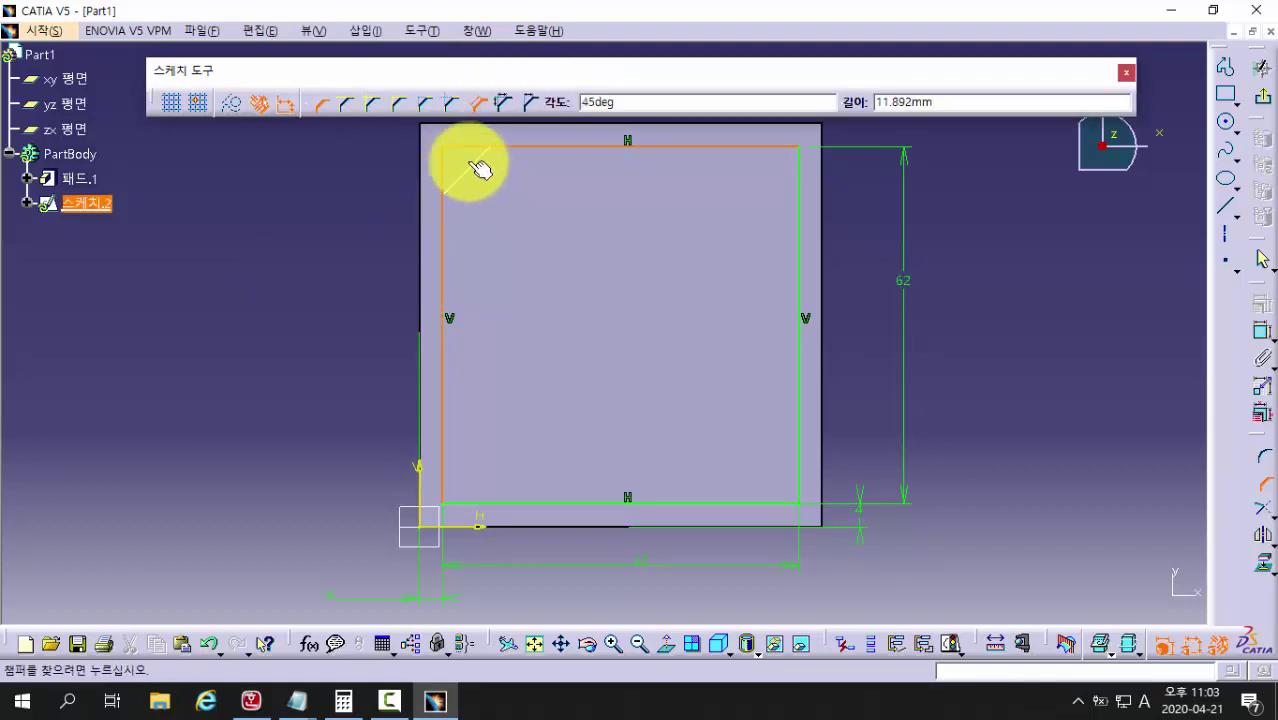
pyautogui.click(529, 108)
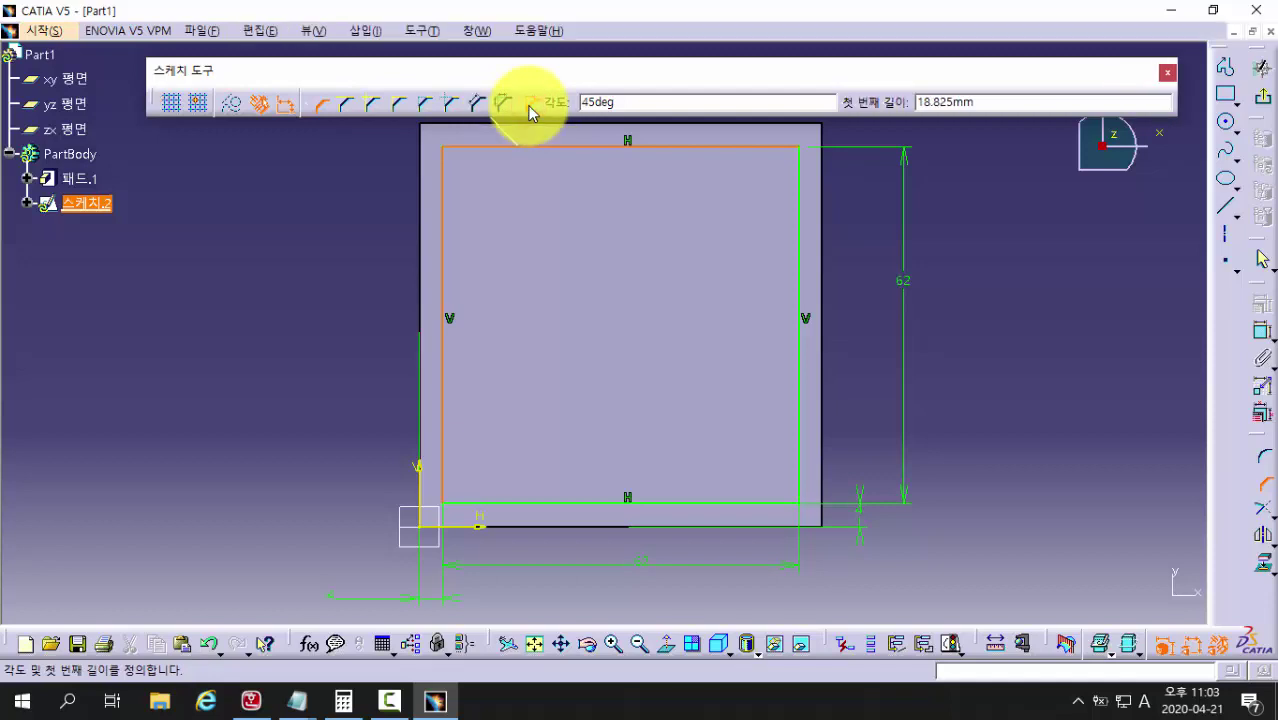
pyautogui.click(466, 168)
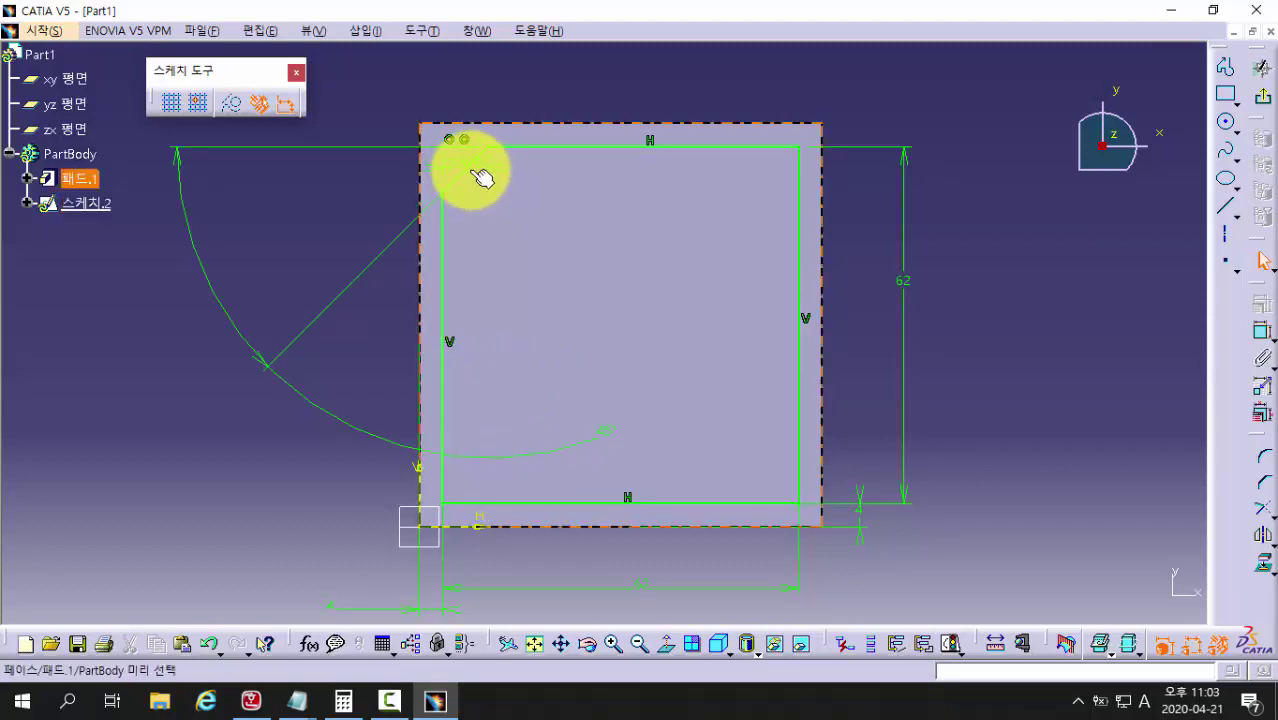
# Step: Set the upper-left chamfer's first length to 5 mm
pyautogui.doubleClick(464, 165)
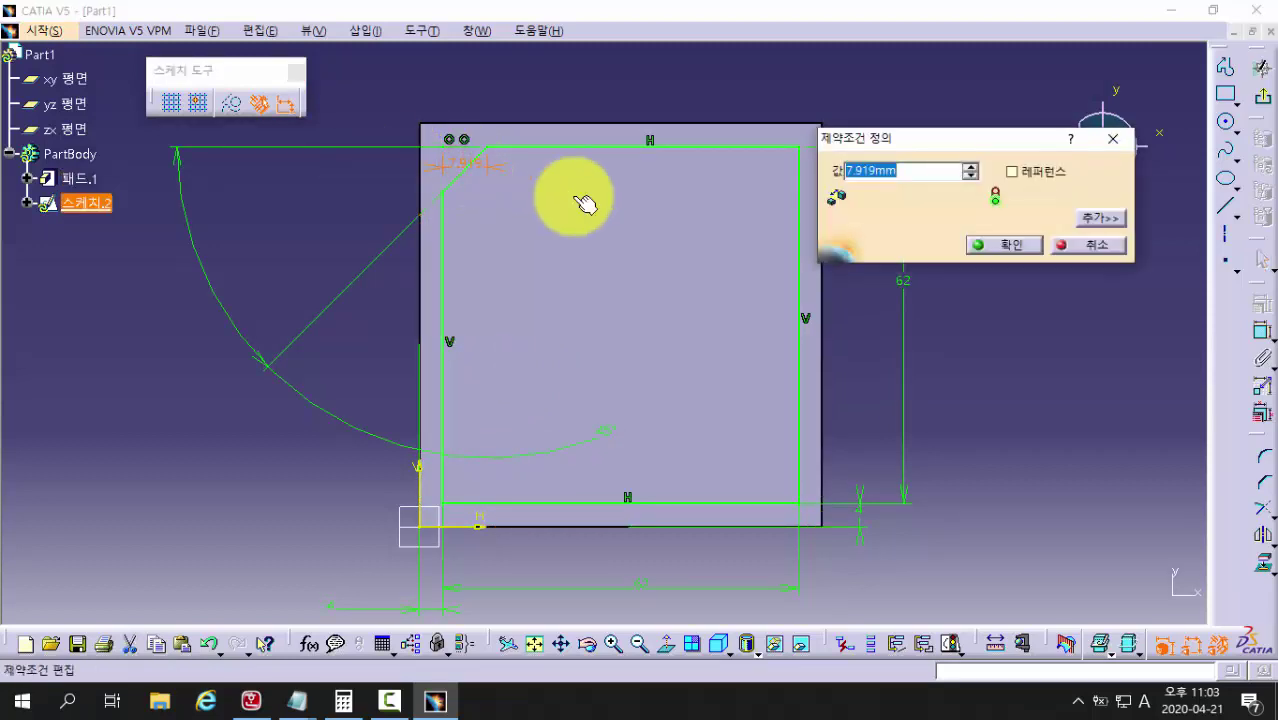
pyautogui.write('5')
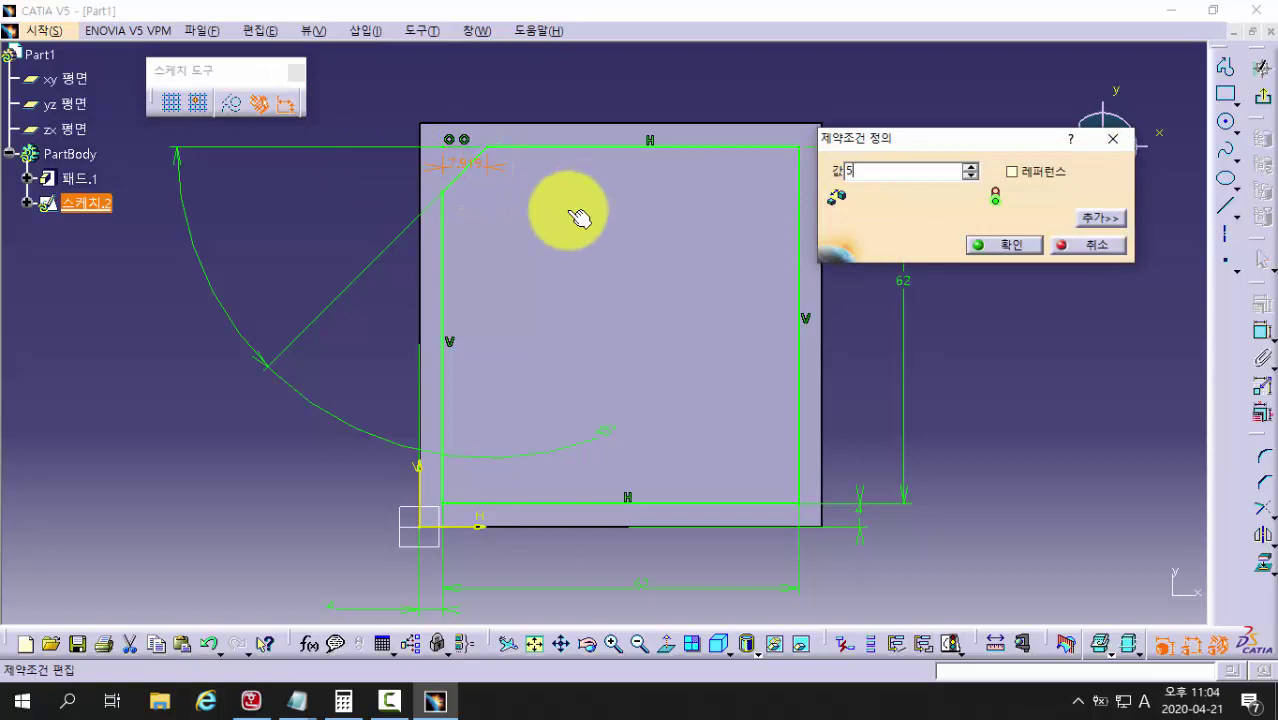
pyautogui.click(1005, 247)
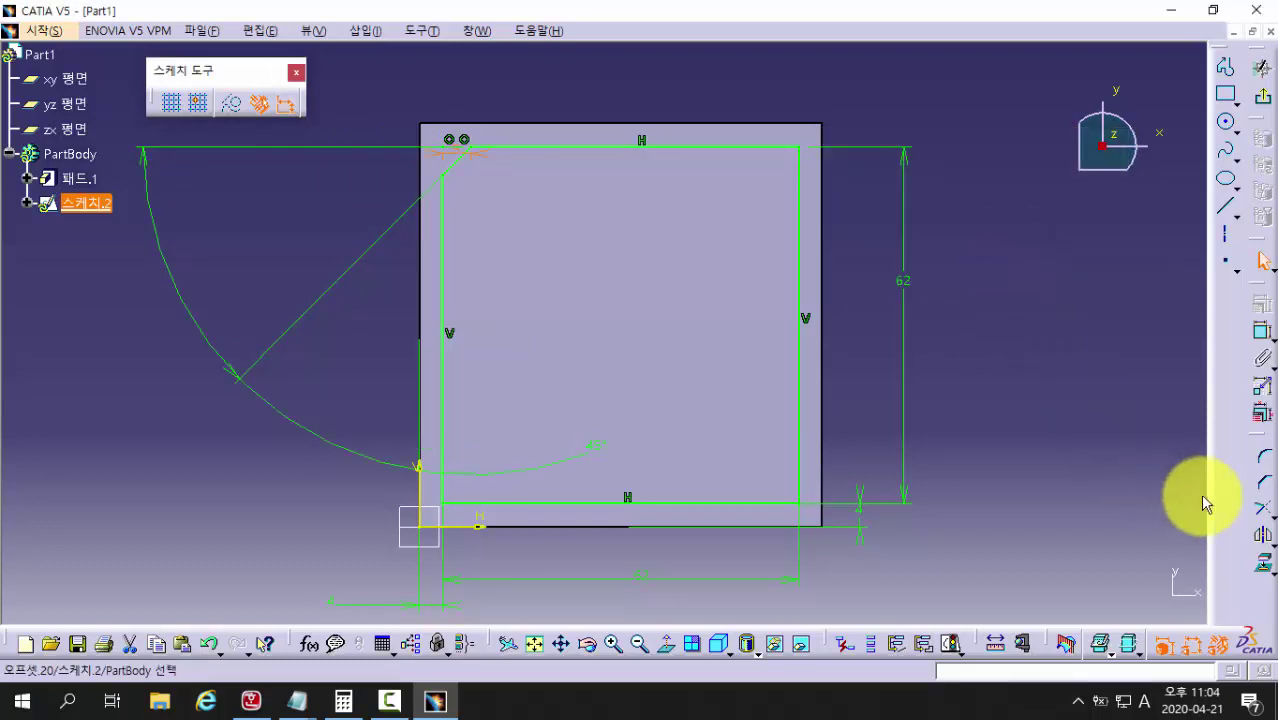
# Step: Chamfer the lower-left corner of the inner rectangle by angle and first length, at 45 degrees and about 13.5 mm
pyautogui.click(1262, 483)
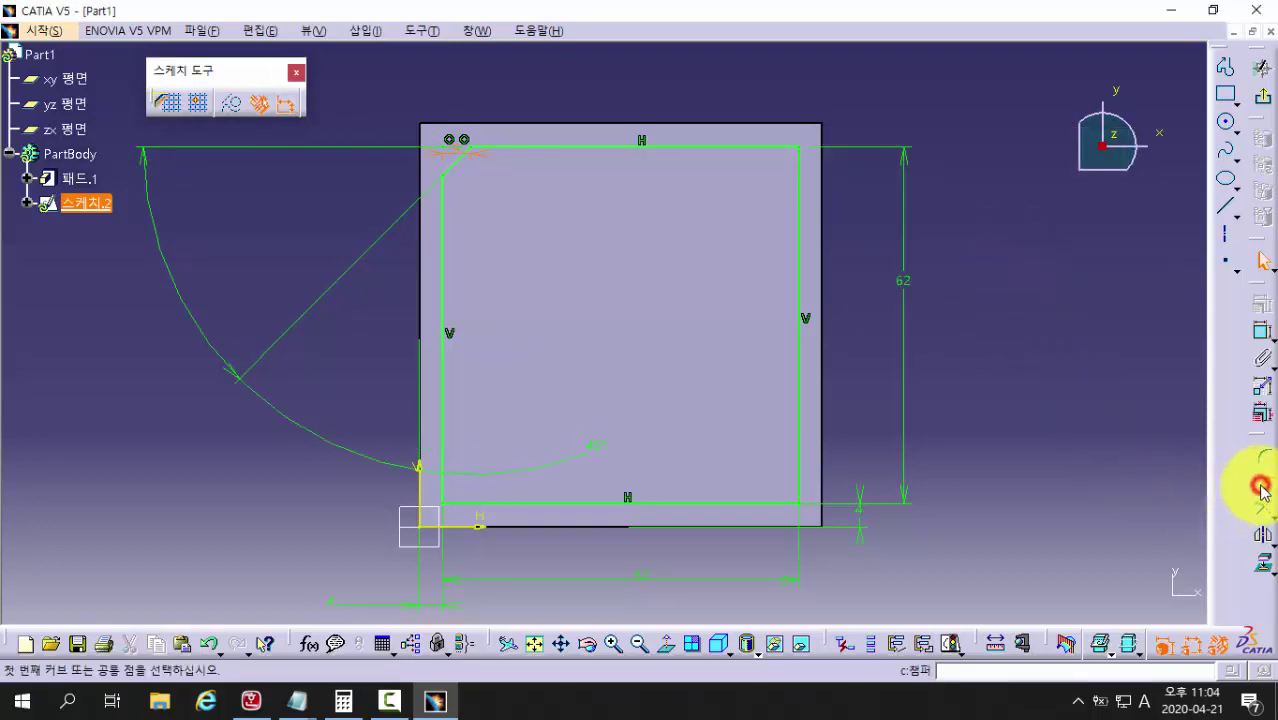
pyautogui.click(442, 441)
pyautogui.click(487, 503)
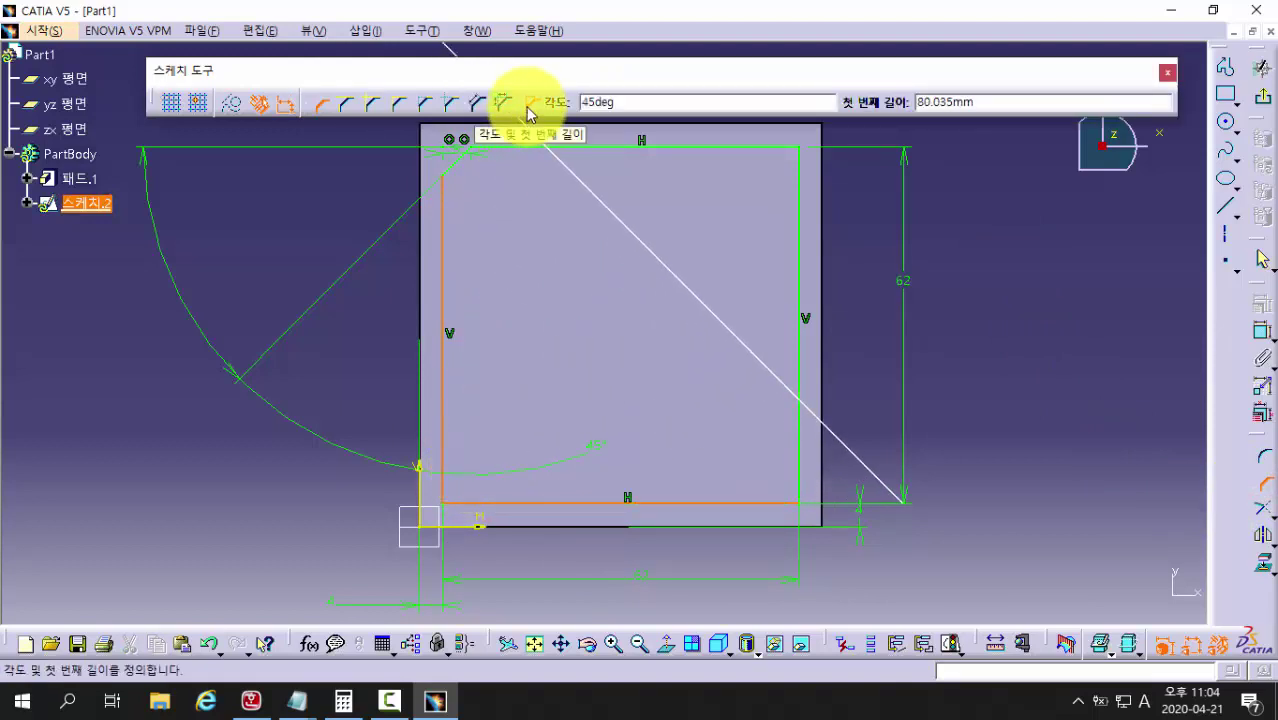
pyautogui.click(483, 463)
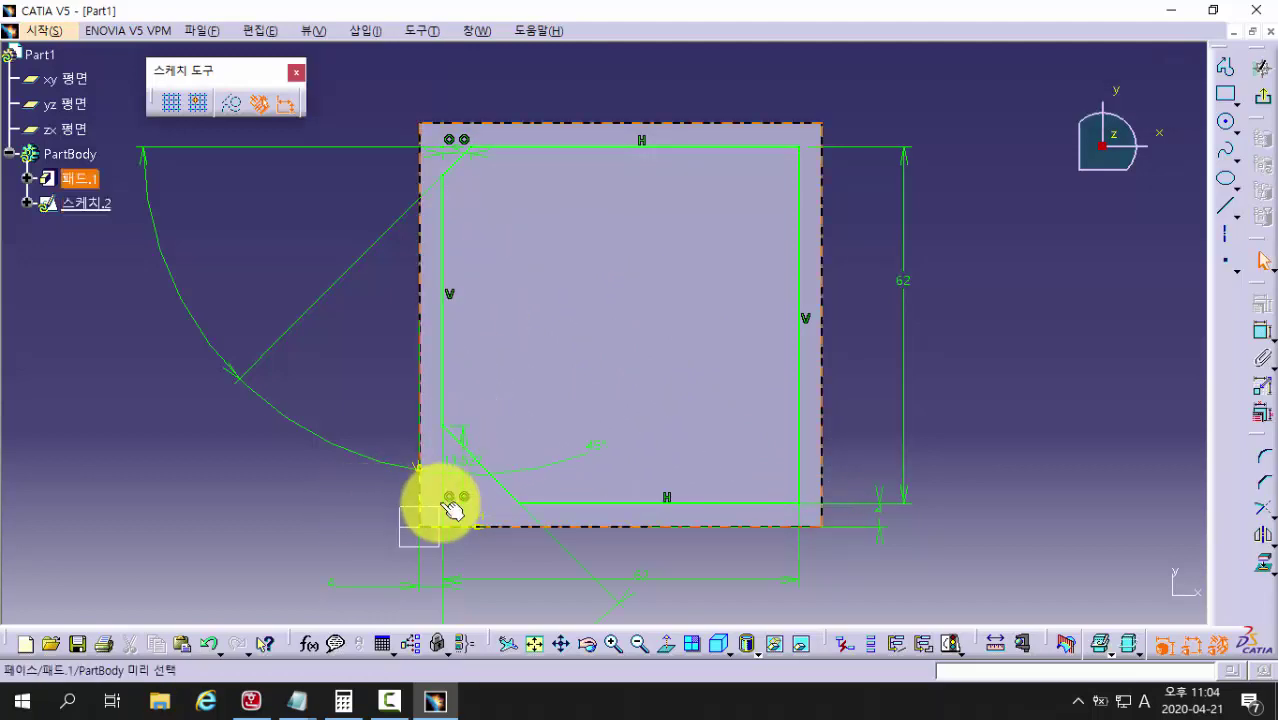
# Step: Set the lower-left chamfer's first length to 5 mm and deselect the dimension
pyautogui.doubleClick(460, 461)
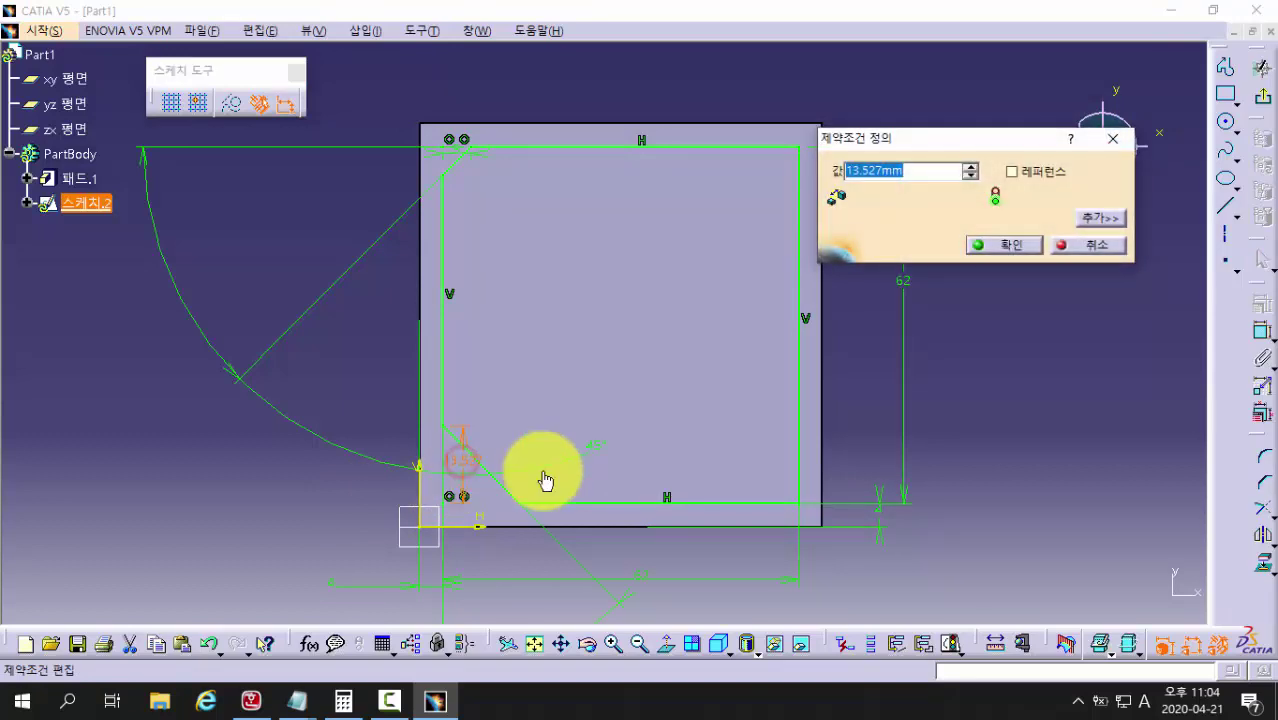
pyautogui.write('5')
pyautogui.press('Return')
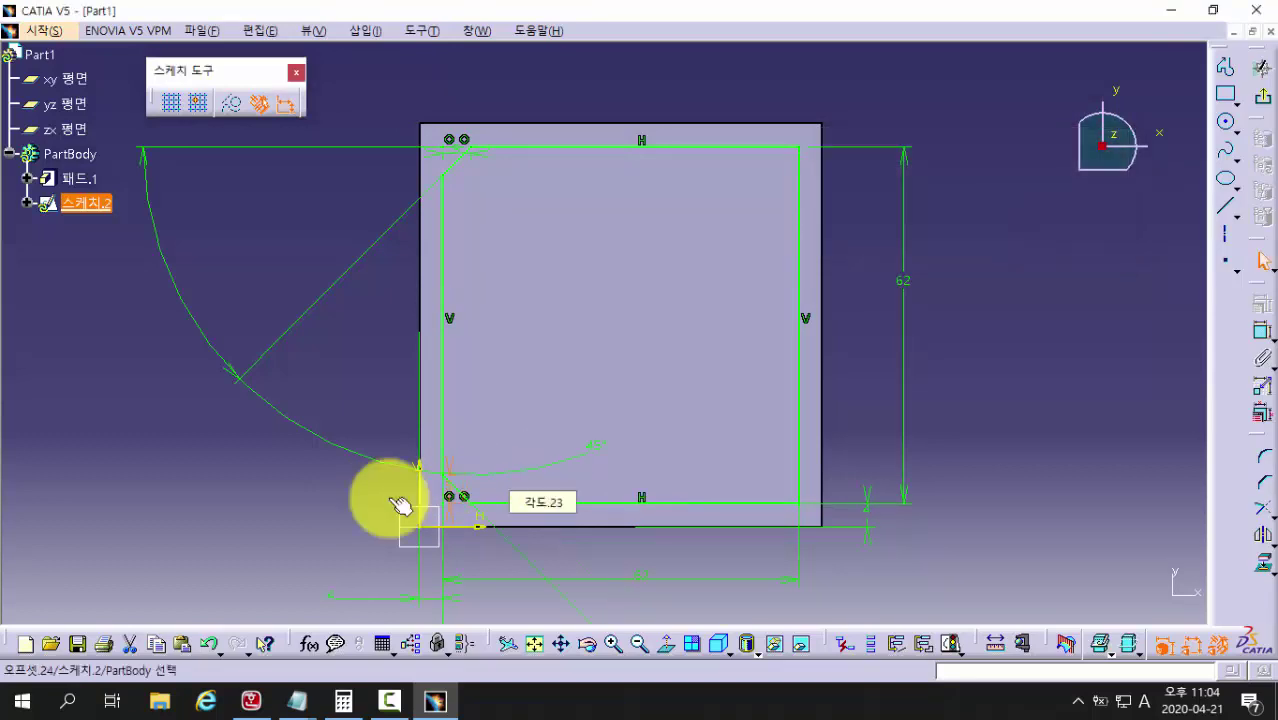
pyautogui.click(316, 533)
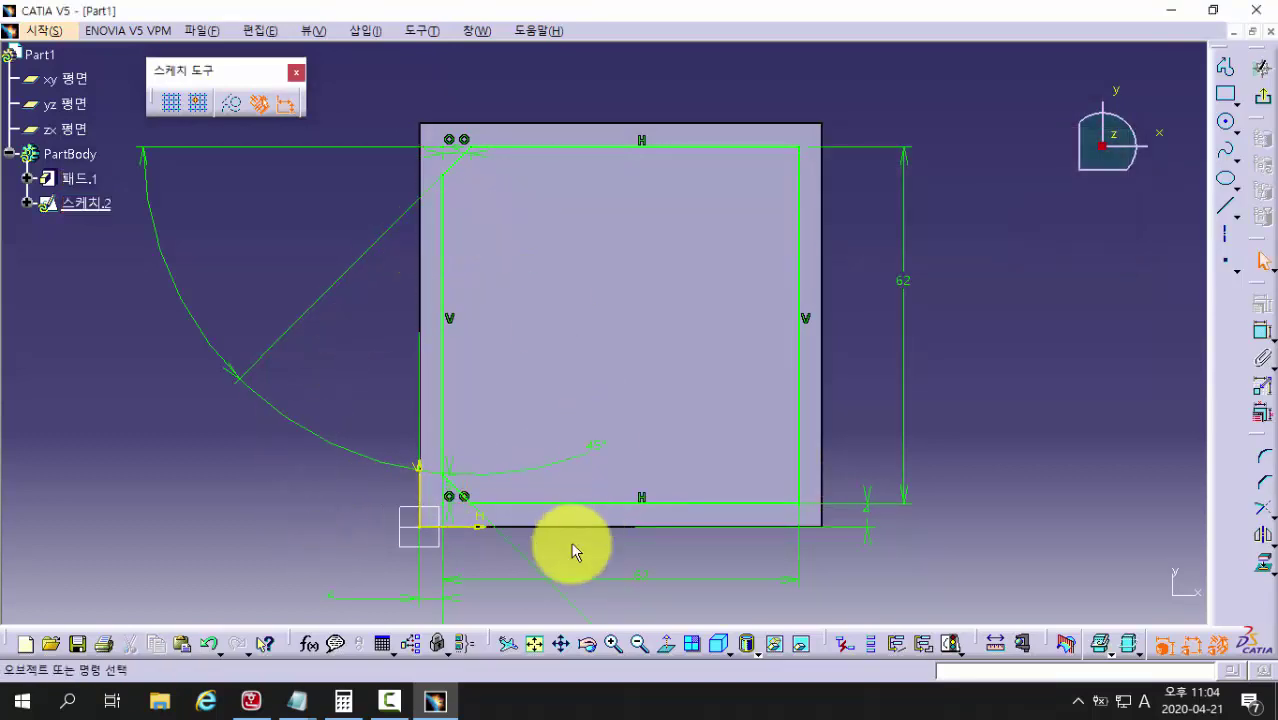
# Step: Examine the shape and rounded corners of the top-edge notch in the O3074 drawing, and return to the CATIA sketch
pyautogui.click(251, 700)
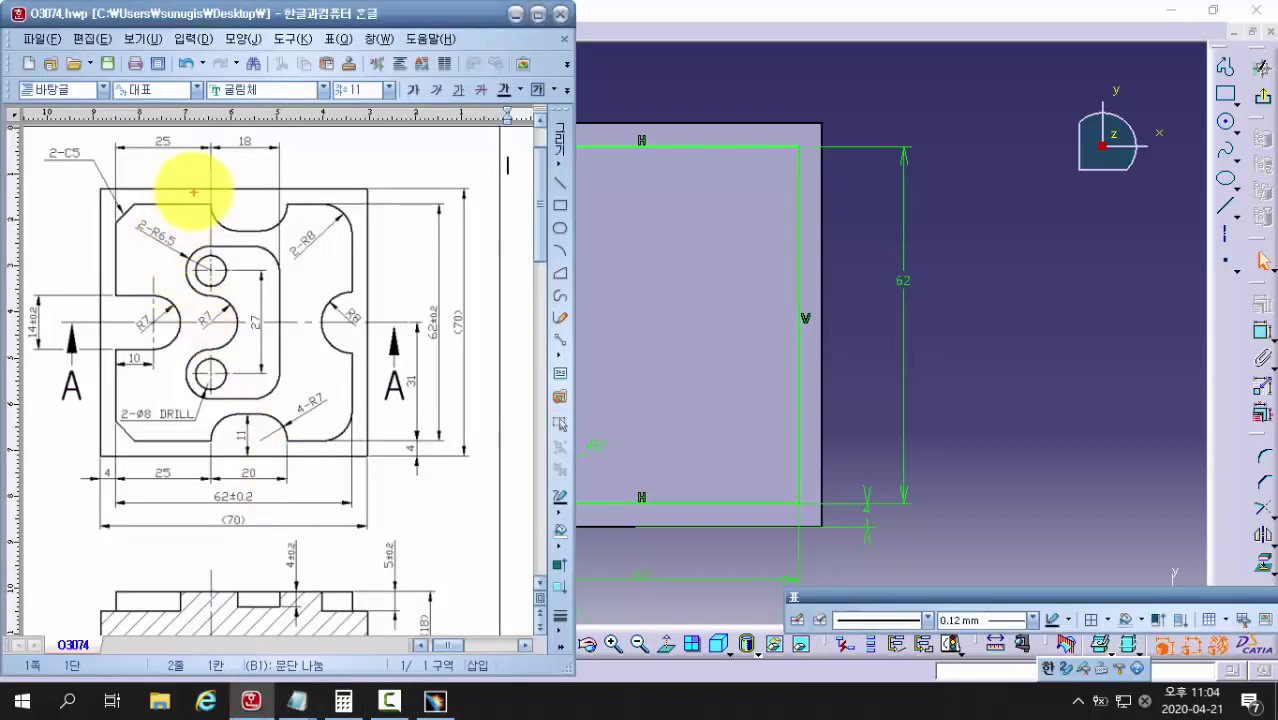
pyautogui.moveTo(193, 189); pyautogui.dragTo(302, 237)
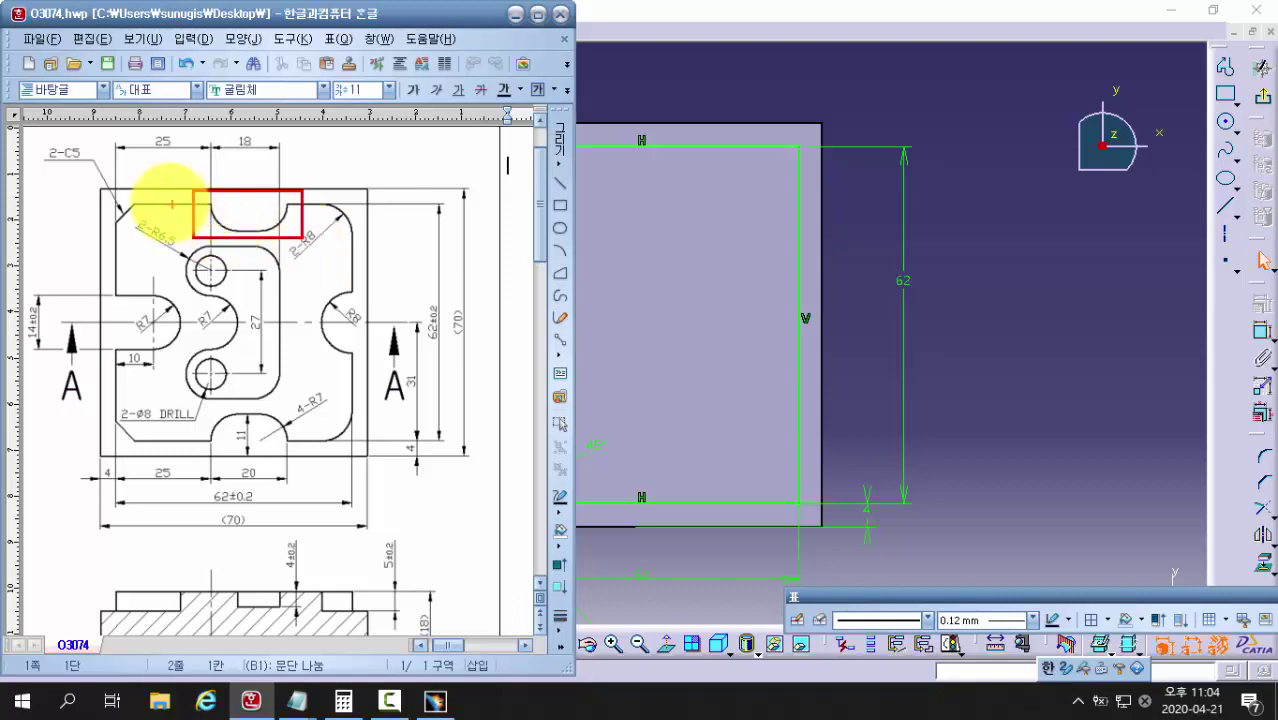
pyautogui.click(162, 203)
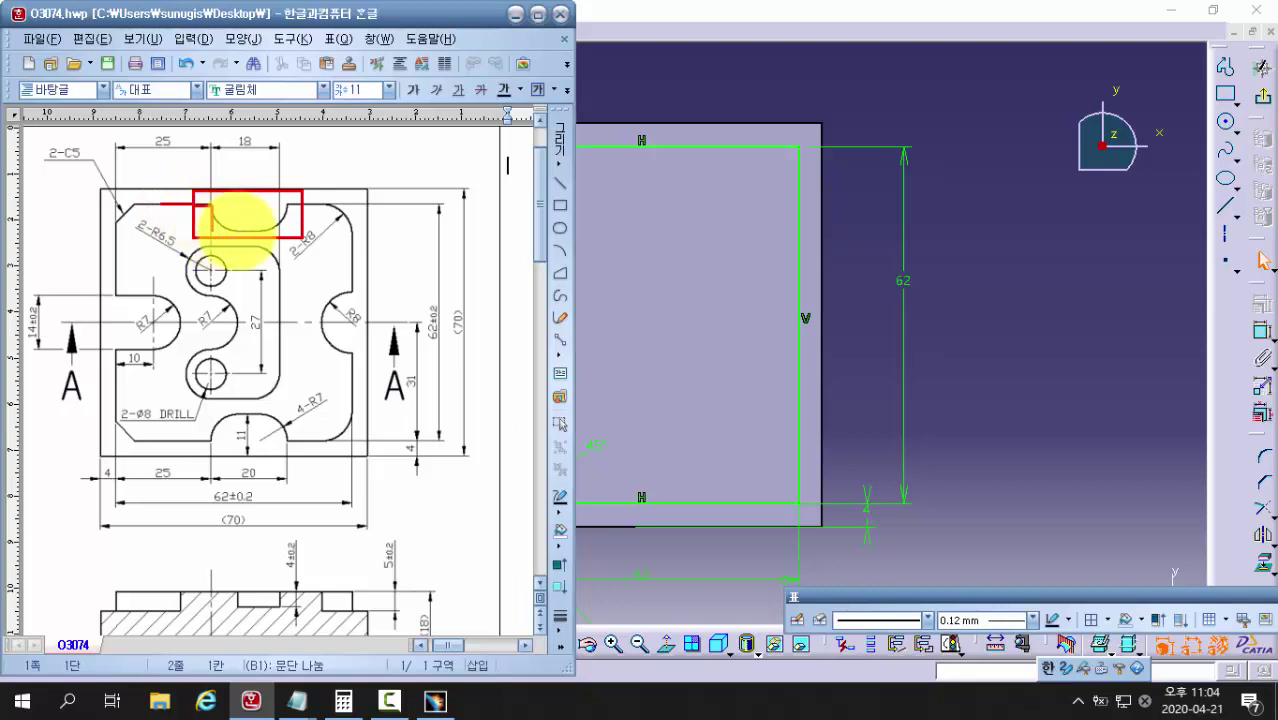
pyautogui.moveTo(280, 210); pyautogui.dragTo(348, 204)
pyautogui.moveTo(238, 234)
pyautogui.mouseDown()
pyautogui.moveTo(208, 231)
pyautogui.moveTo(278, 228)
pyautogui.mouseUp()
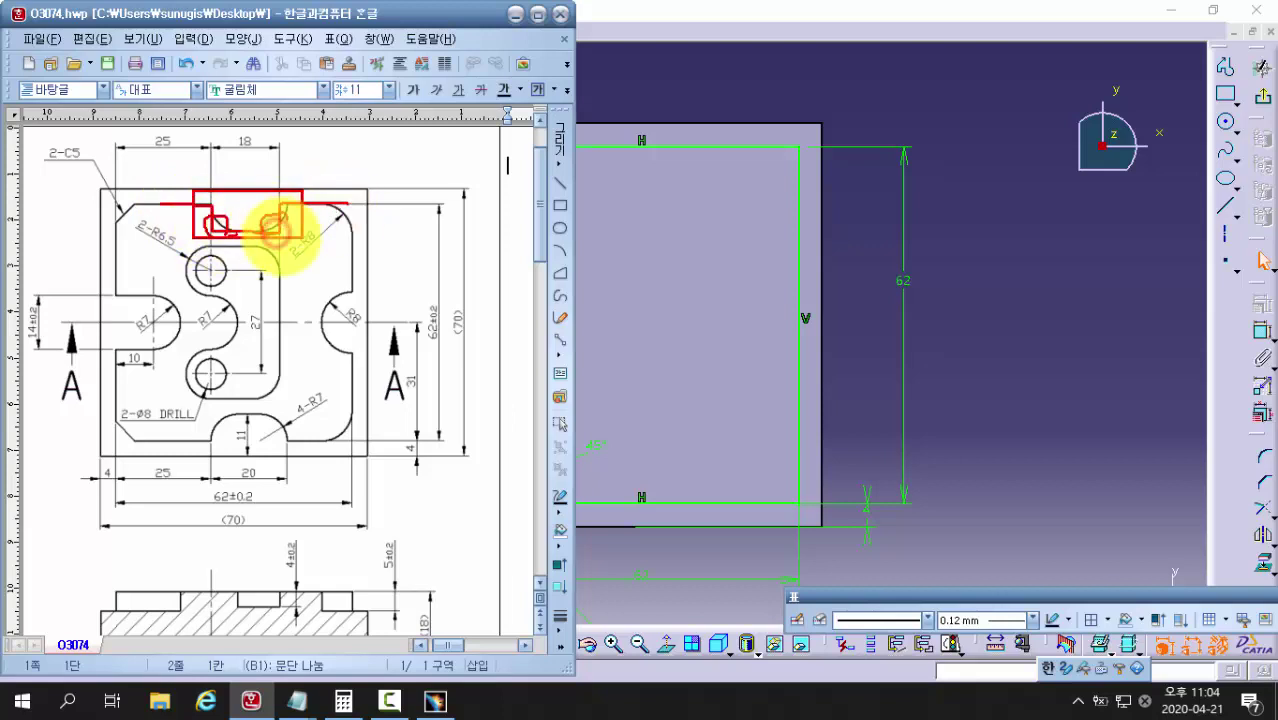
pyautogui.press('Escape')
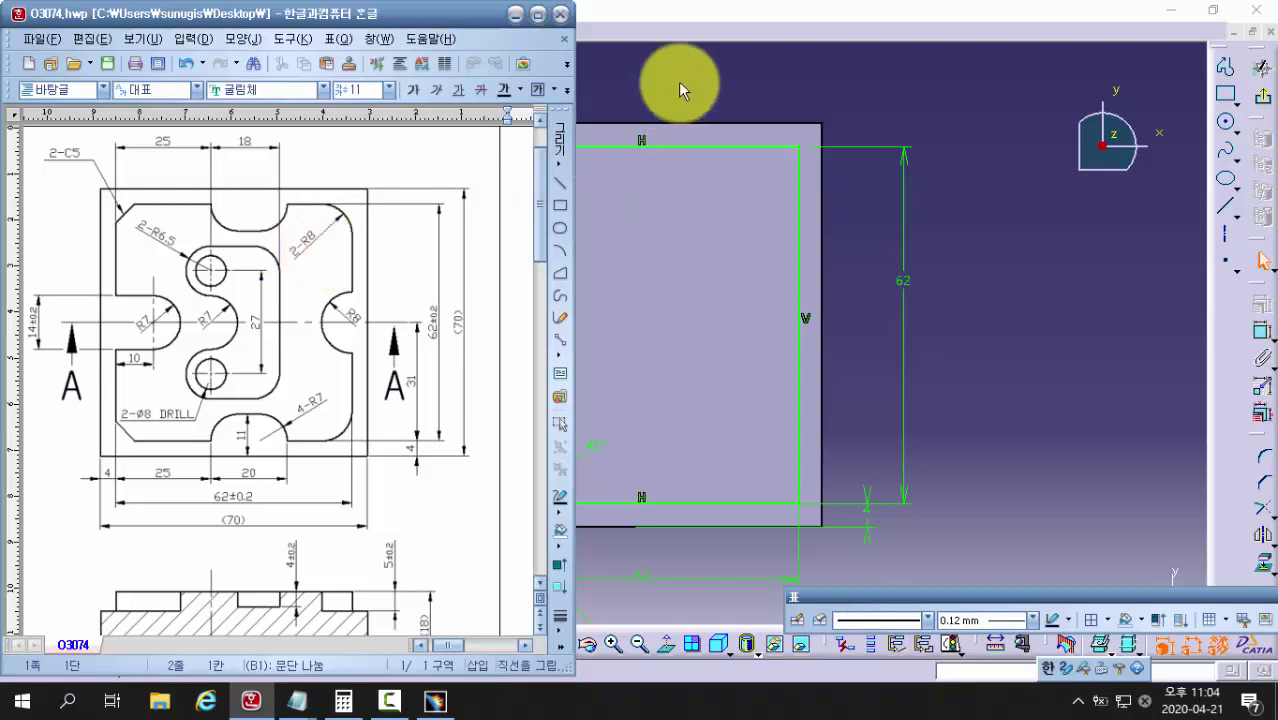
pyautogui.click(690, 10)
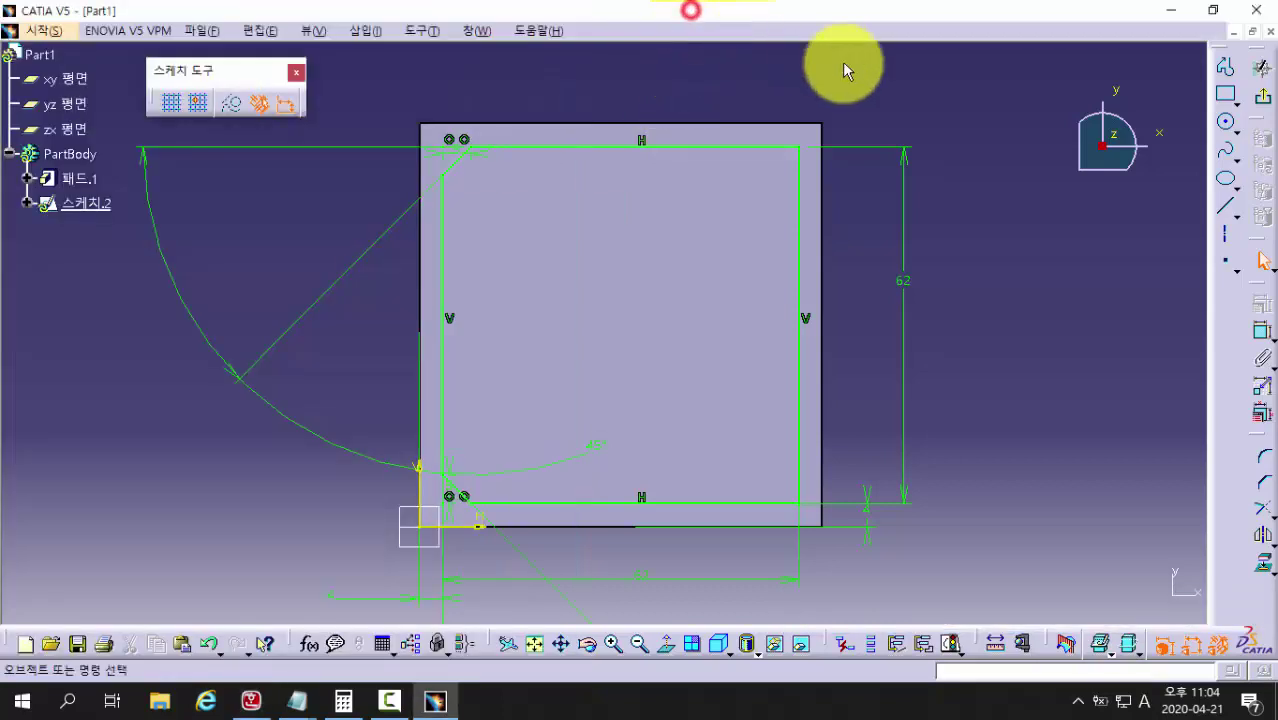
# Step: Sketch an open U-shaped notch profile about 24 mm wide across the top edge of the inner rectangle, with its ends above the plate
pyautogui.click(1229, 78)
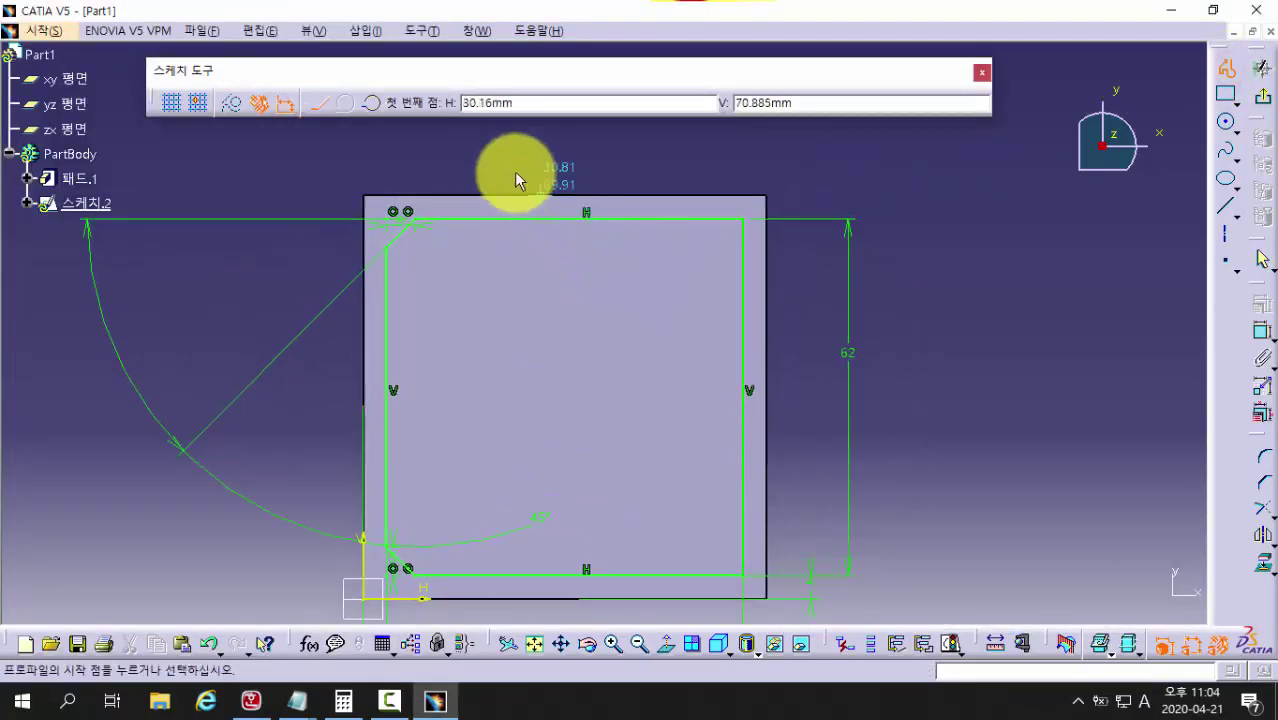
pyautogui.click(507, 169)
pyautogui.click(509, 266)
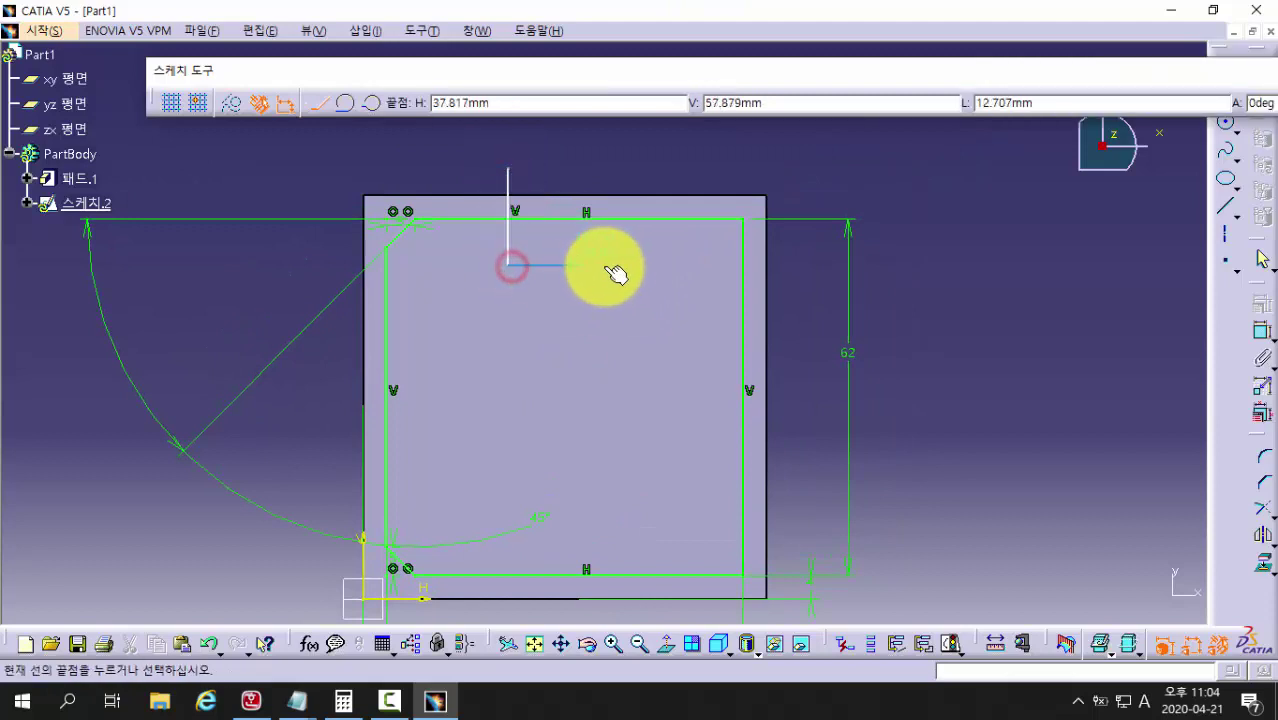
pyautogui.click(645, 265)
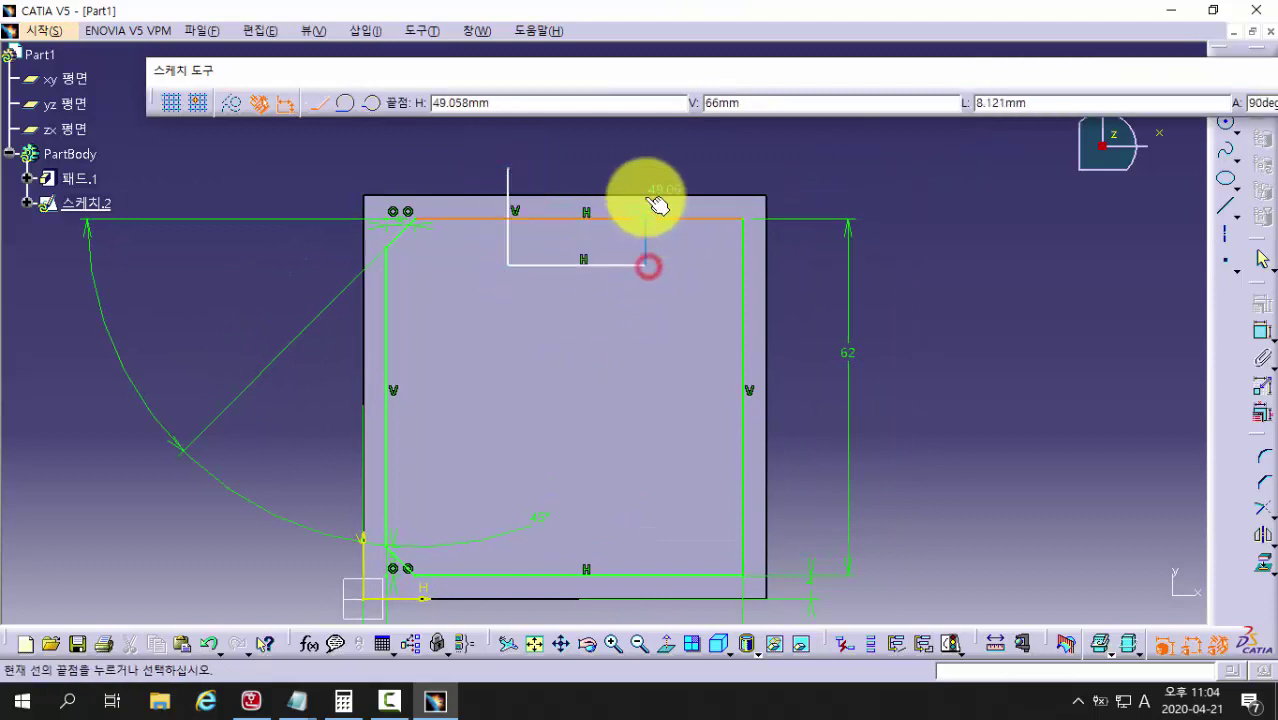
pyautogui.click(740, 178)
pyautogui.press('Escape')
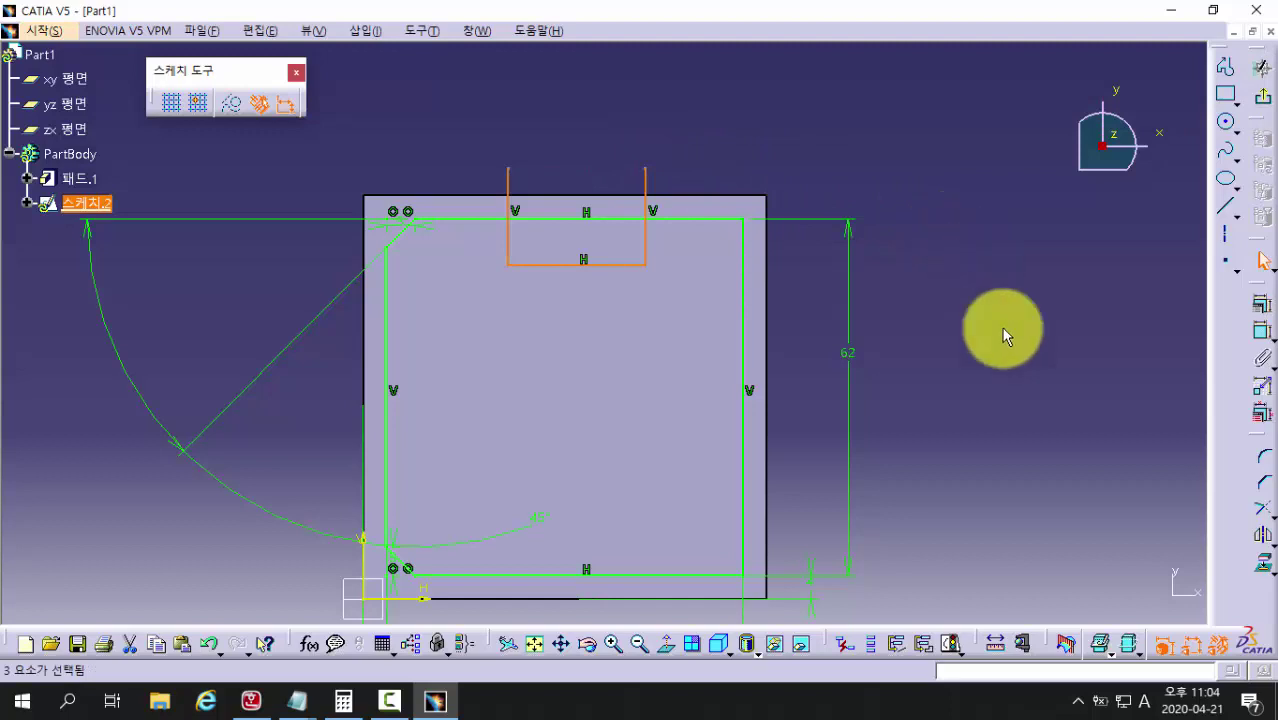
# Step: Quick-trim the notch's two side lines above the inner rectangle and the rectangle's top edge between them
pyautogui.click(1272, 517)
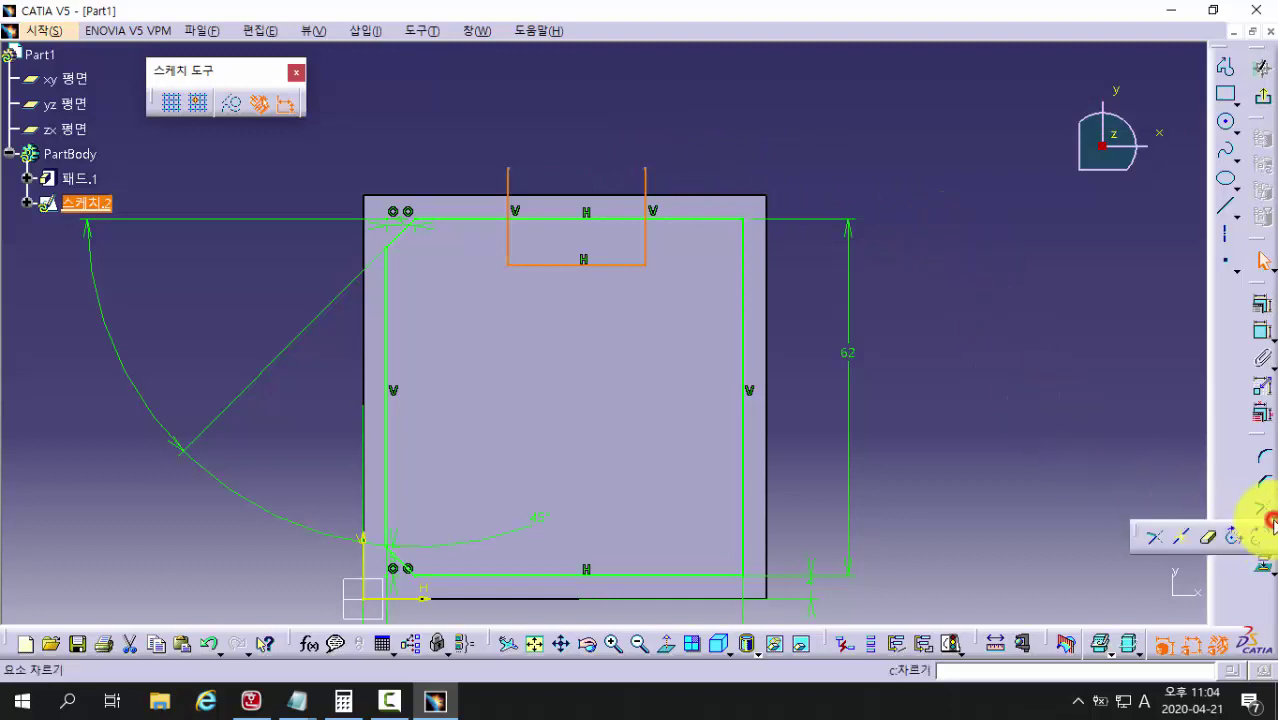
pyautogui.click(1206, 541)
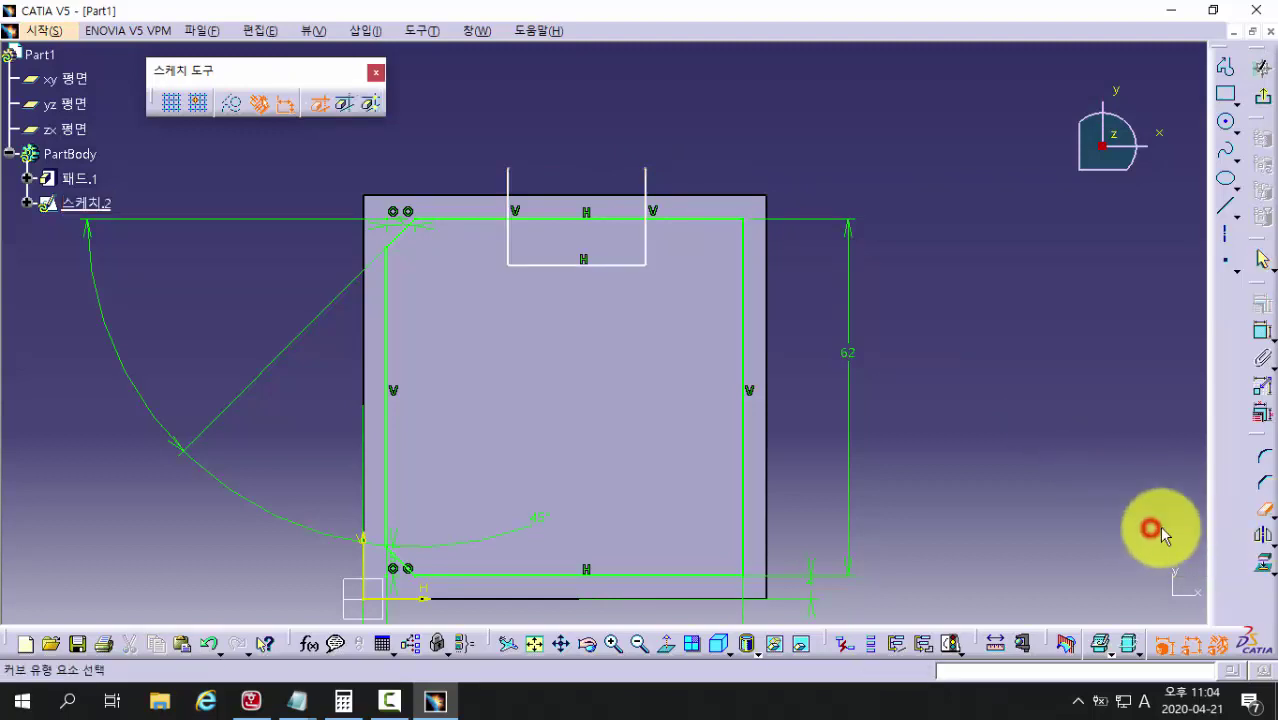
pyautogui.click(509, 198)
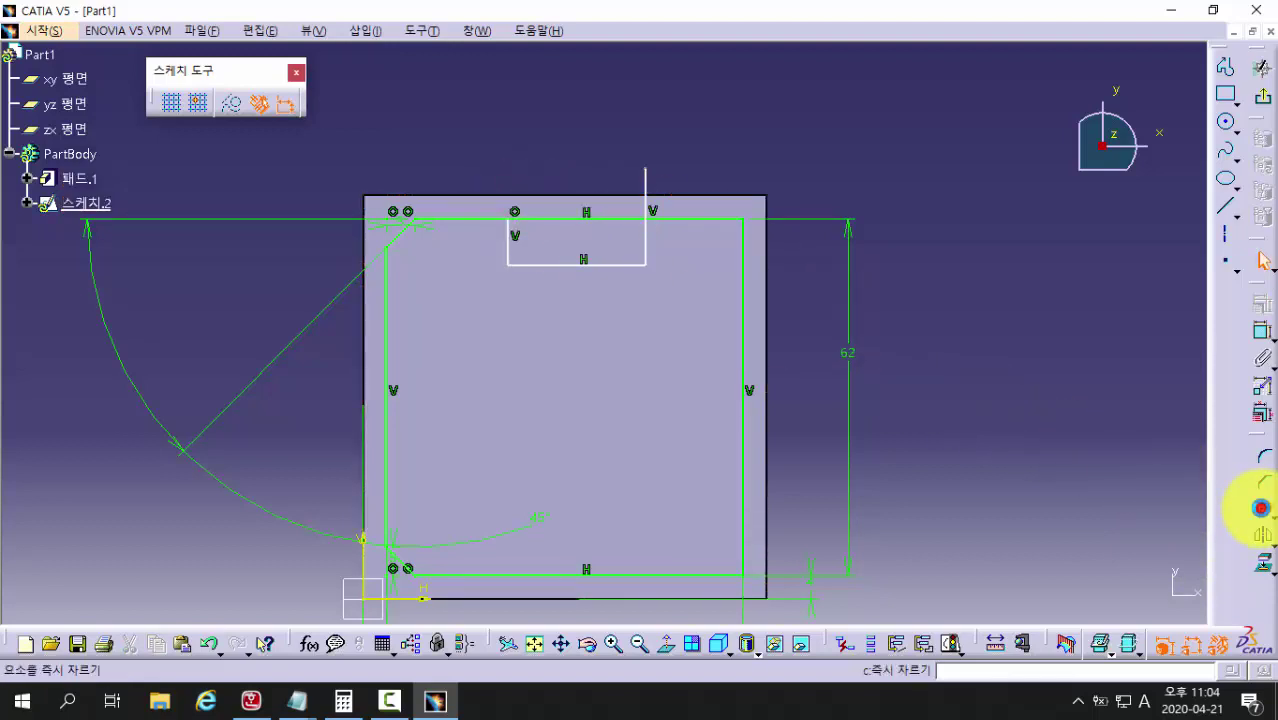
pyautogui.click(1260, 508)
pyautogui.click(646, 196)
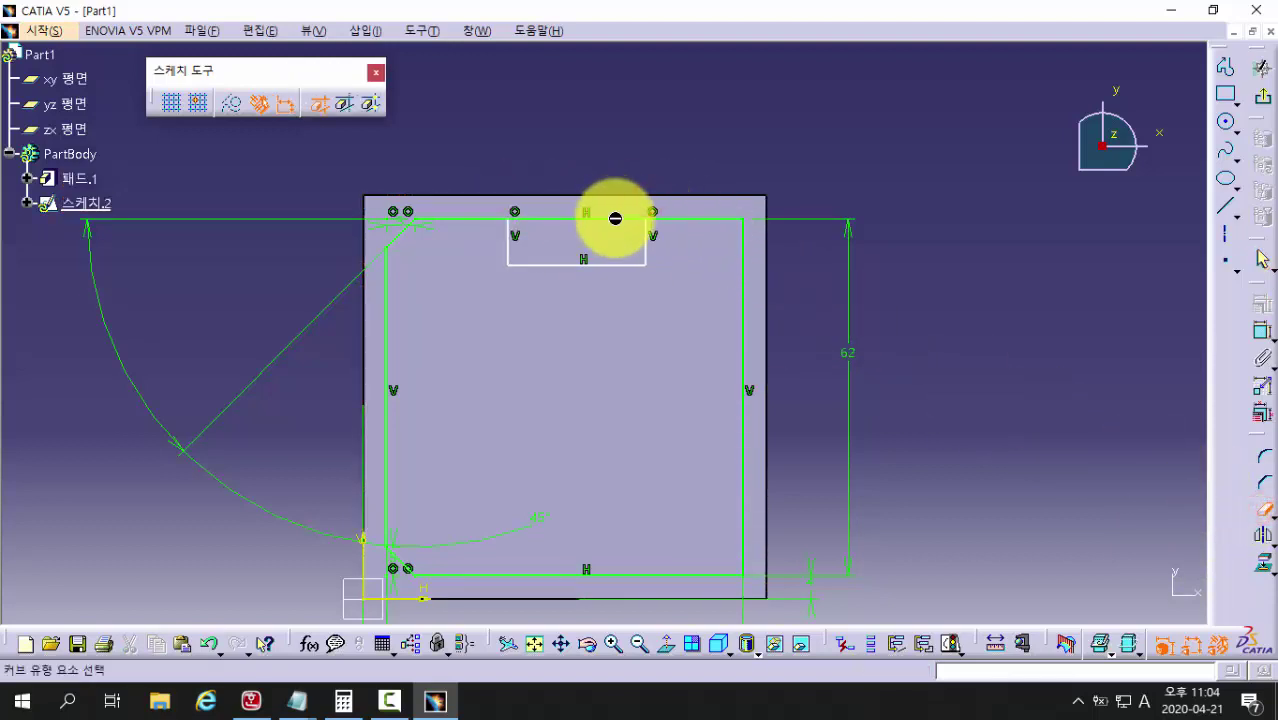
pyautogui.click(615, 218)
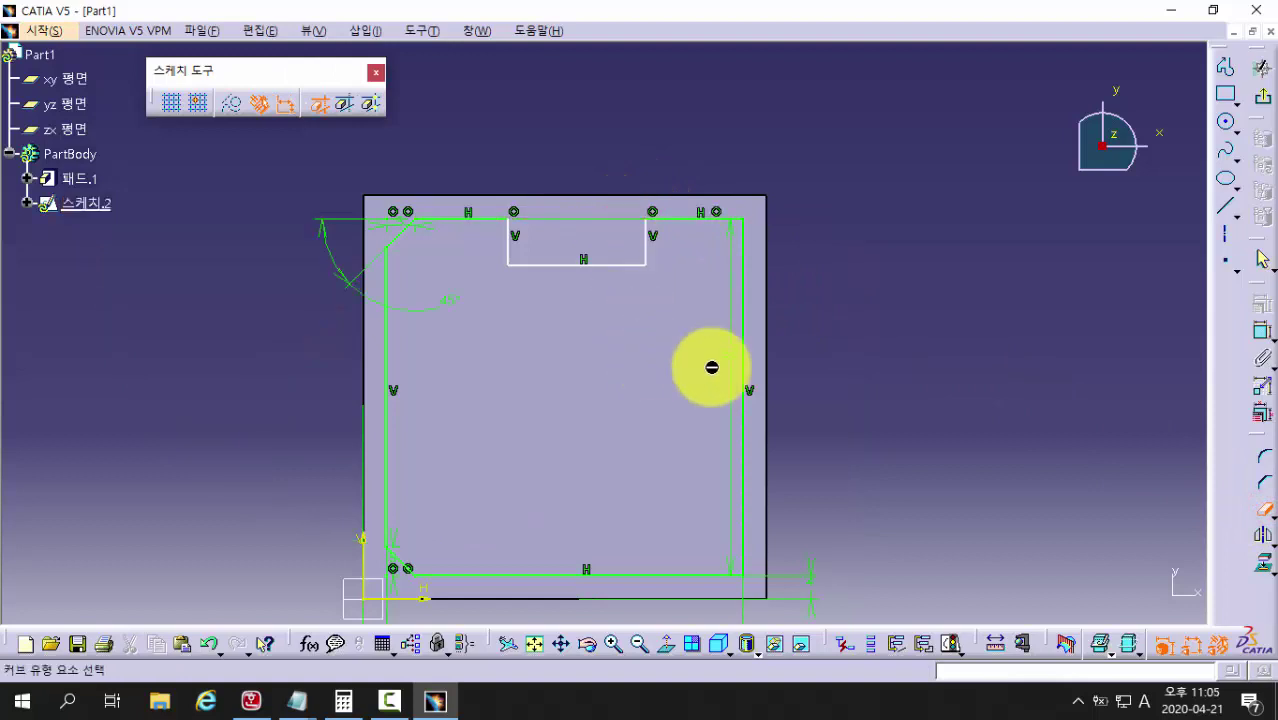
# Step: Dimension the distance from the inner profile's left edge to the notch's left side and set it to 25 mm
pyautogui.click(1257, 335)
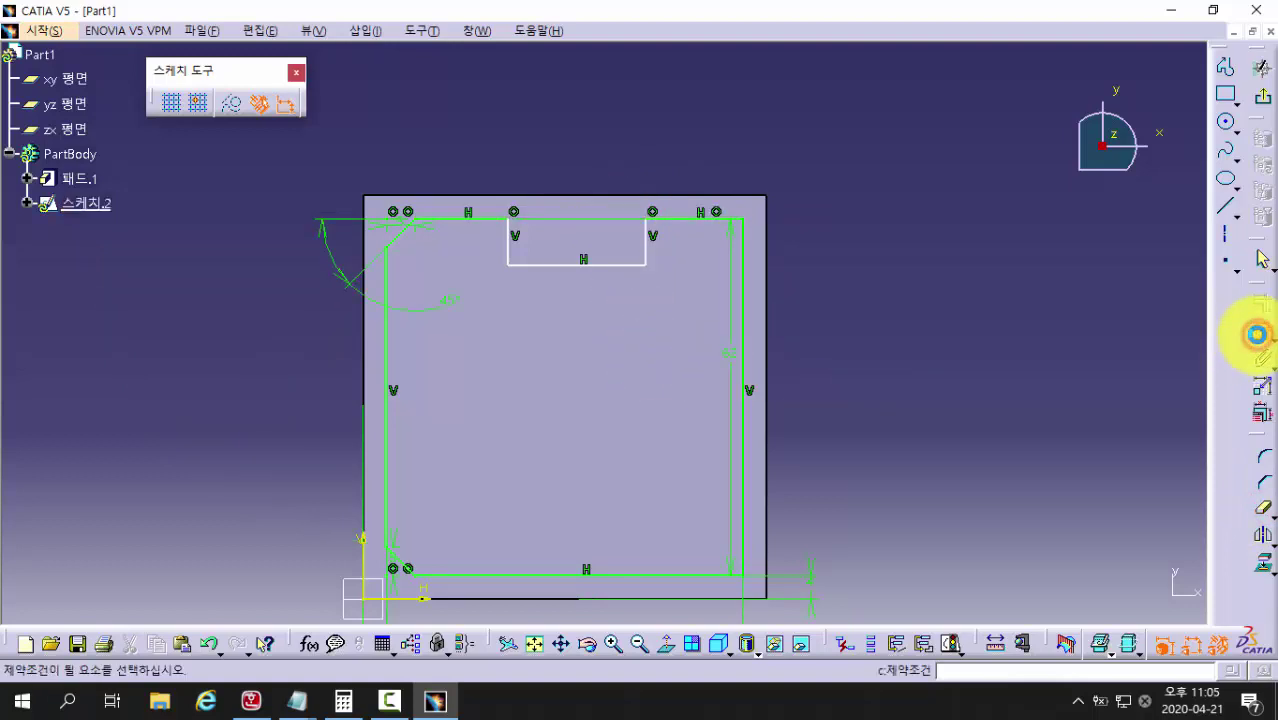
pyautogui.click(386, 280)
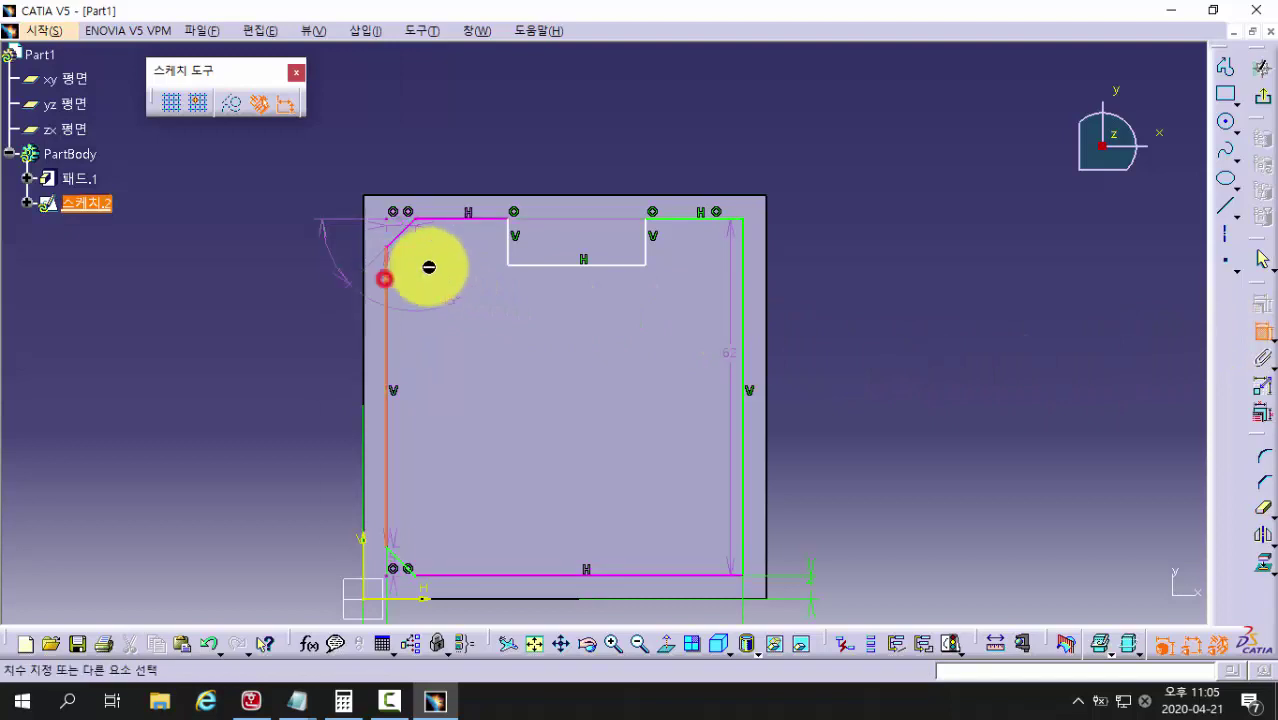
pyautogui.click(508, 246)
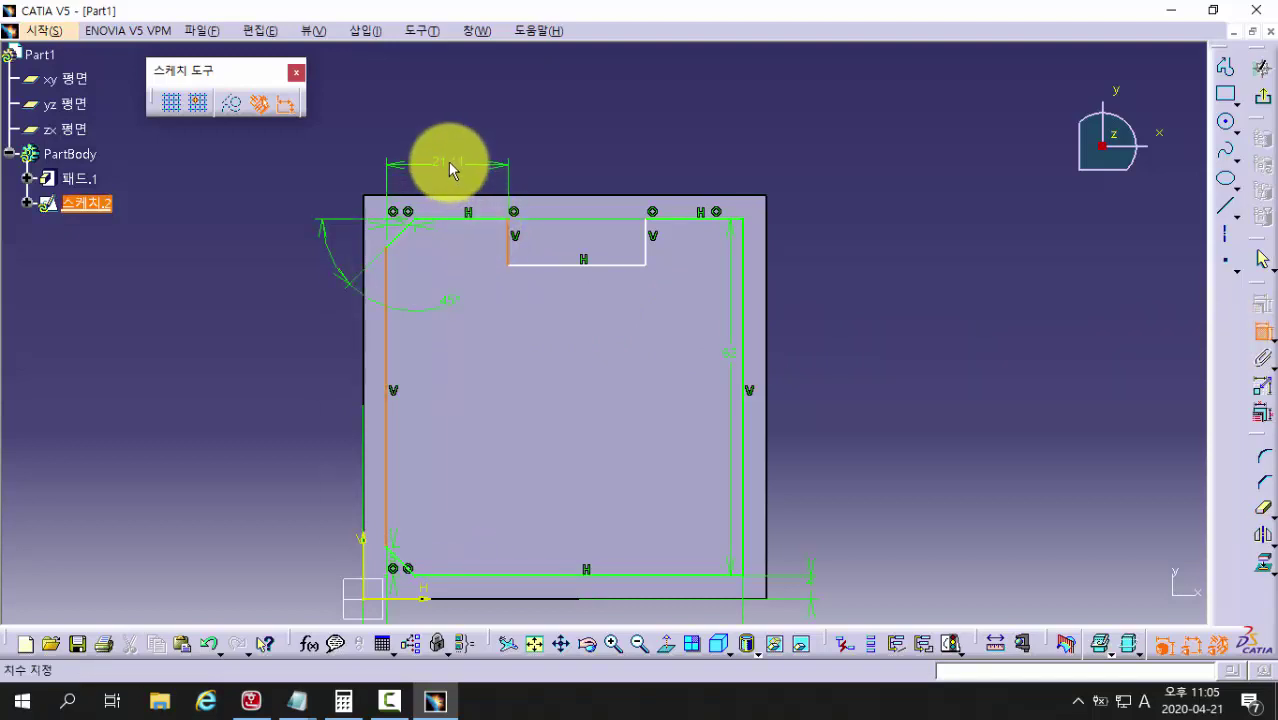
pyautogui.click(451, 163)
pyautogui.doubleClick(451, 162)
pyautogui.write('25')
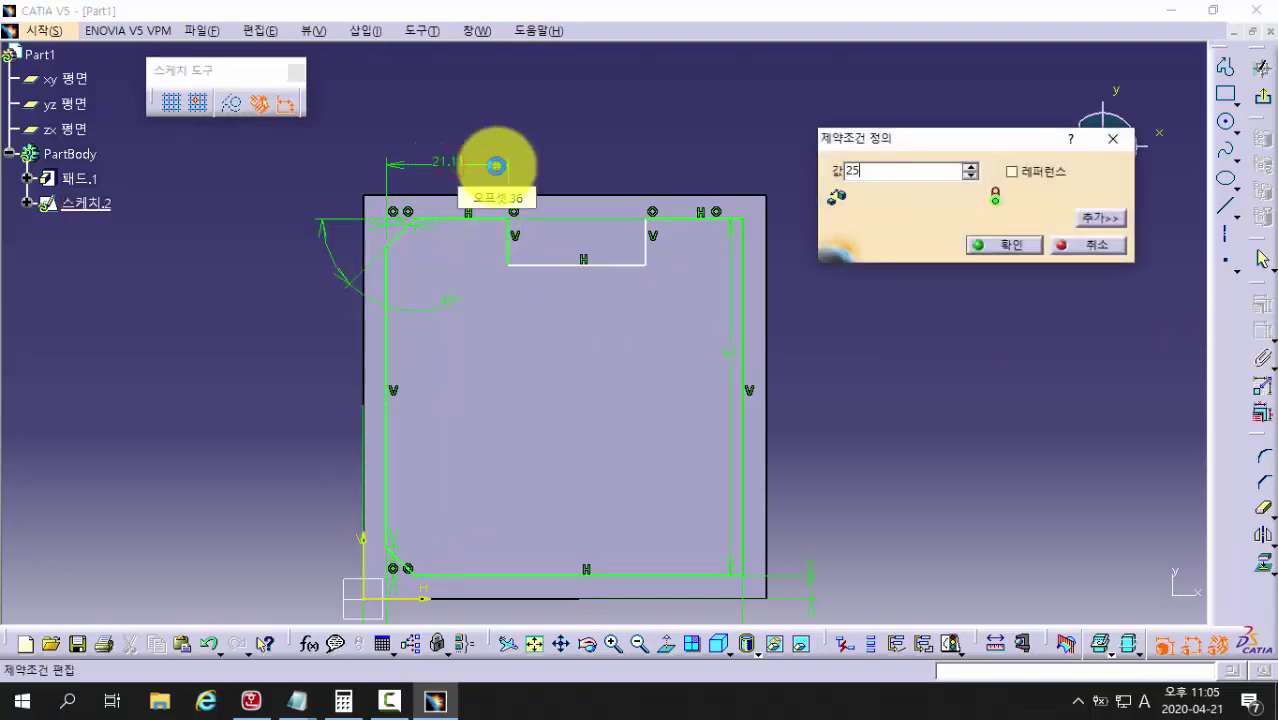
pyautogui.press('Return')
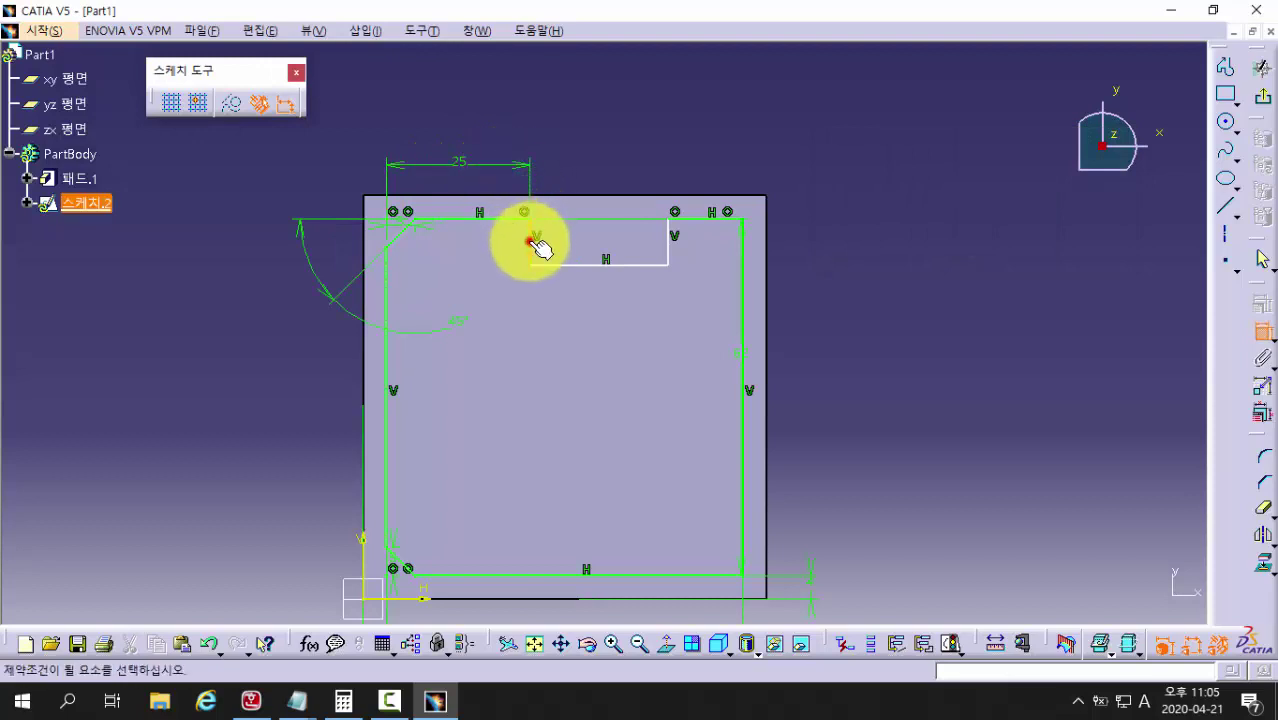
# Step: Dimension the width between the notch's two vertical sides and set it to 18 mm
pyautogui.click(530, 242)
pyautogui.click(670, 244)
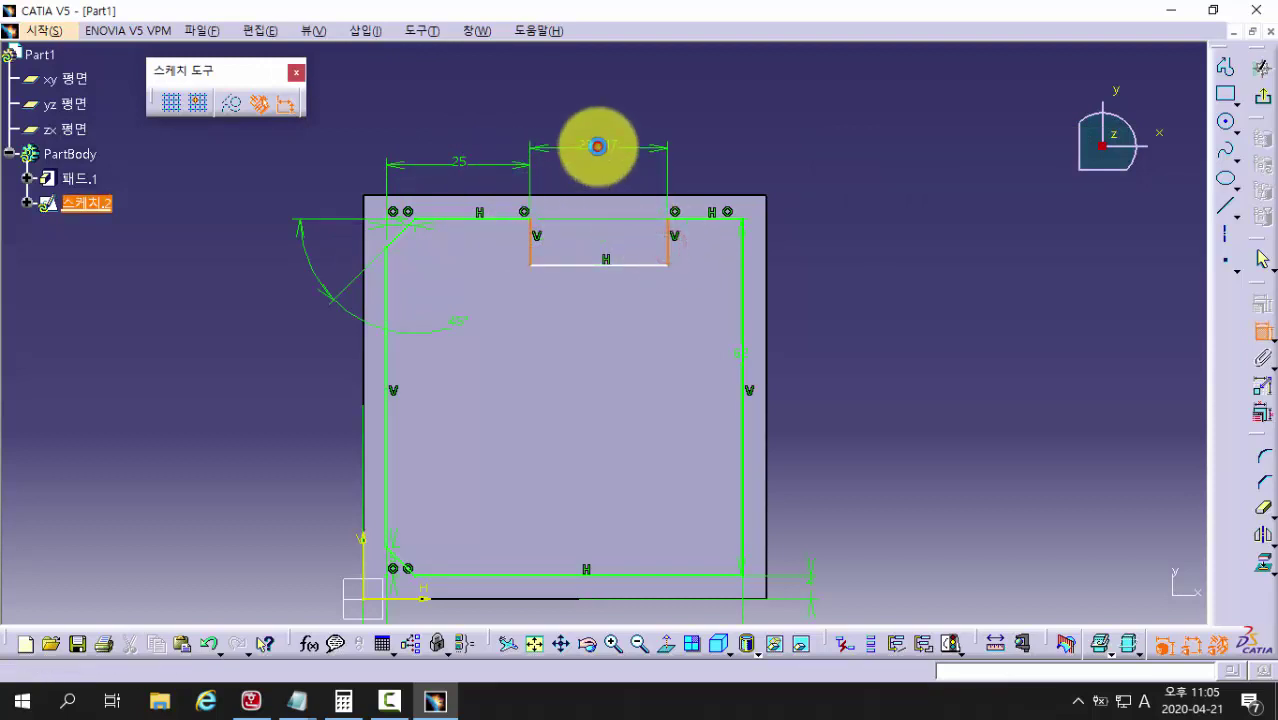
pyautogui.doubleClick(607, 147)
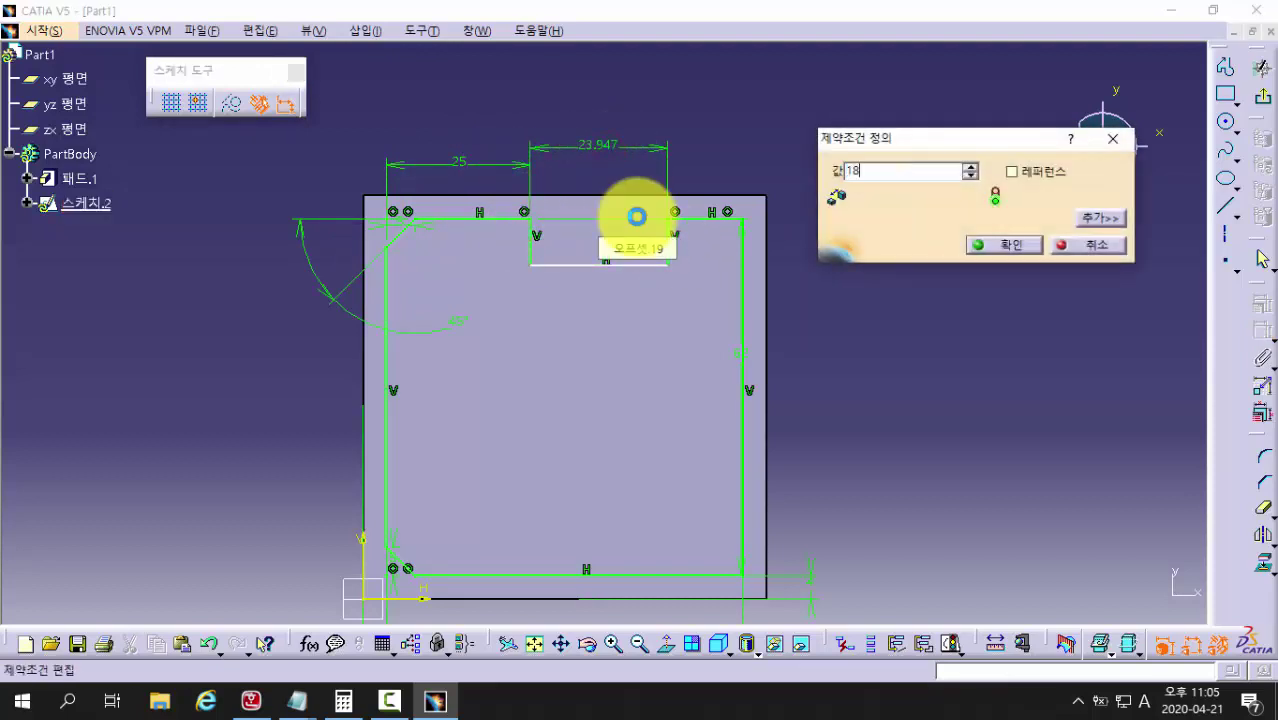
pyautogui.press('Return')
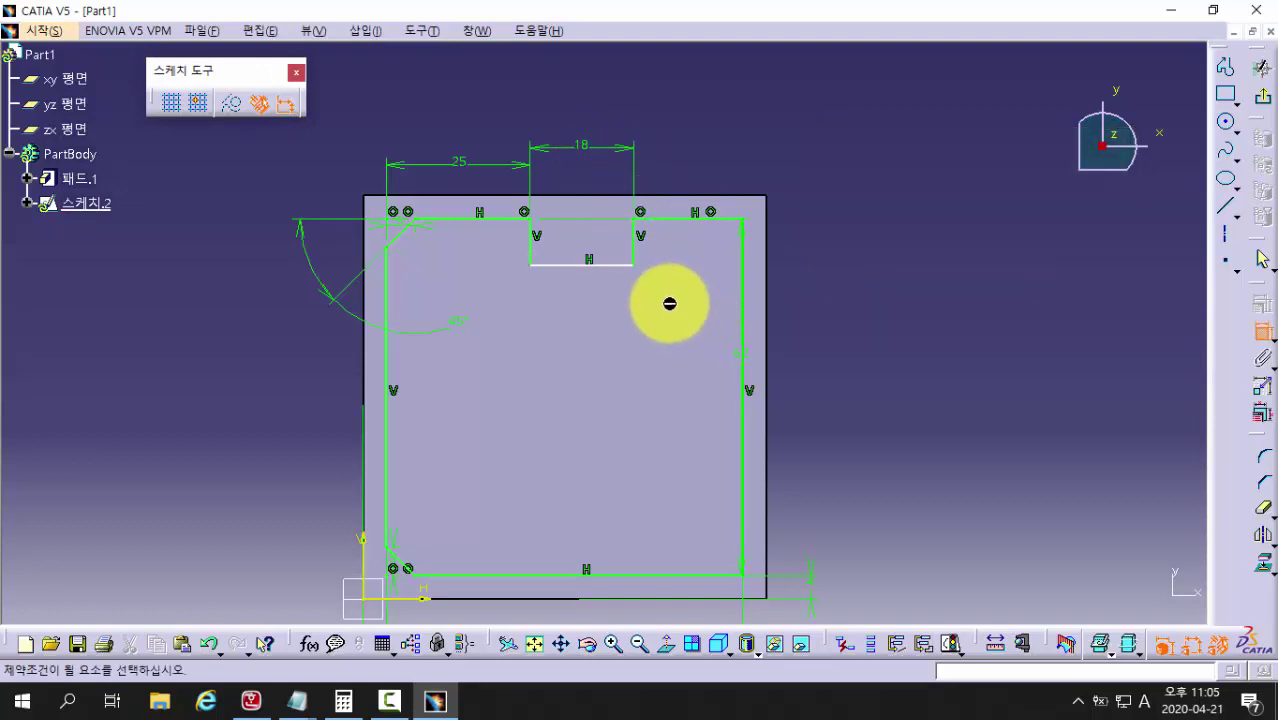
# Step: Dimension the notch's depth from the profile's top edge to the notch floor and set it to 7 mm
pyautogui.click(661, 217)
pyautogui.click(618, 264)
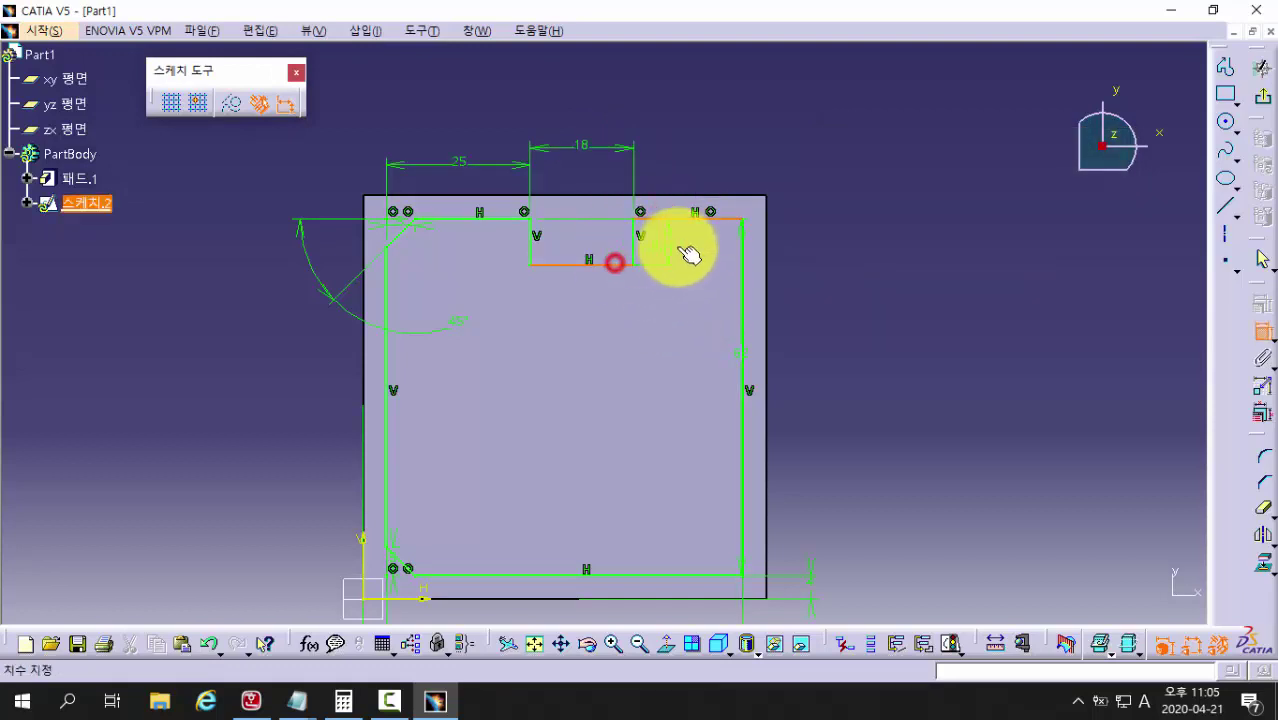
pyautogui.click(672, 248)
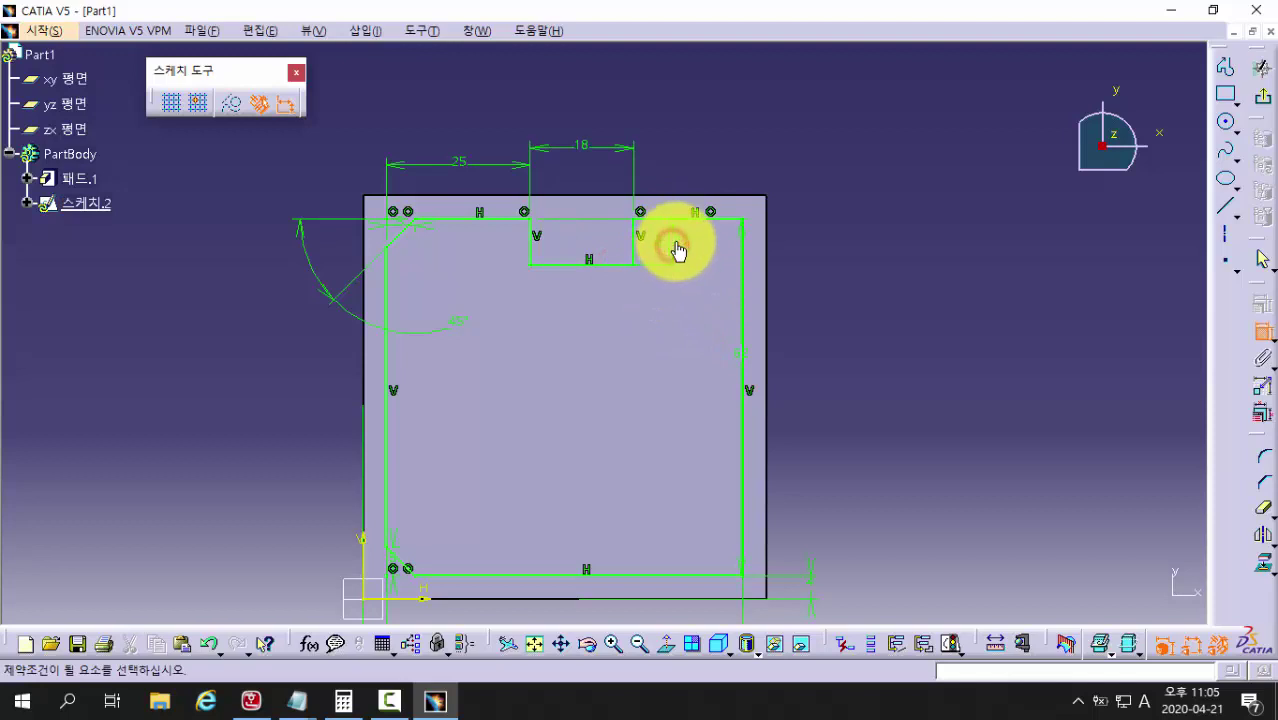
pyautogui.doubleClick(679, 240)
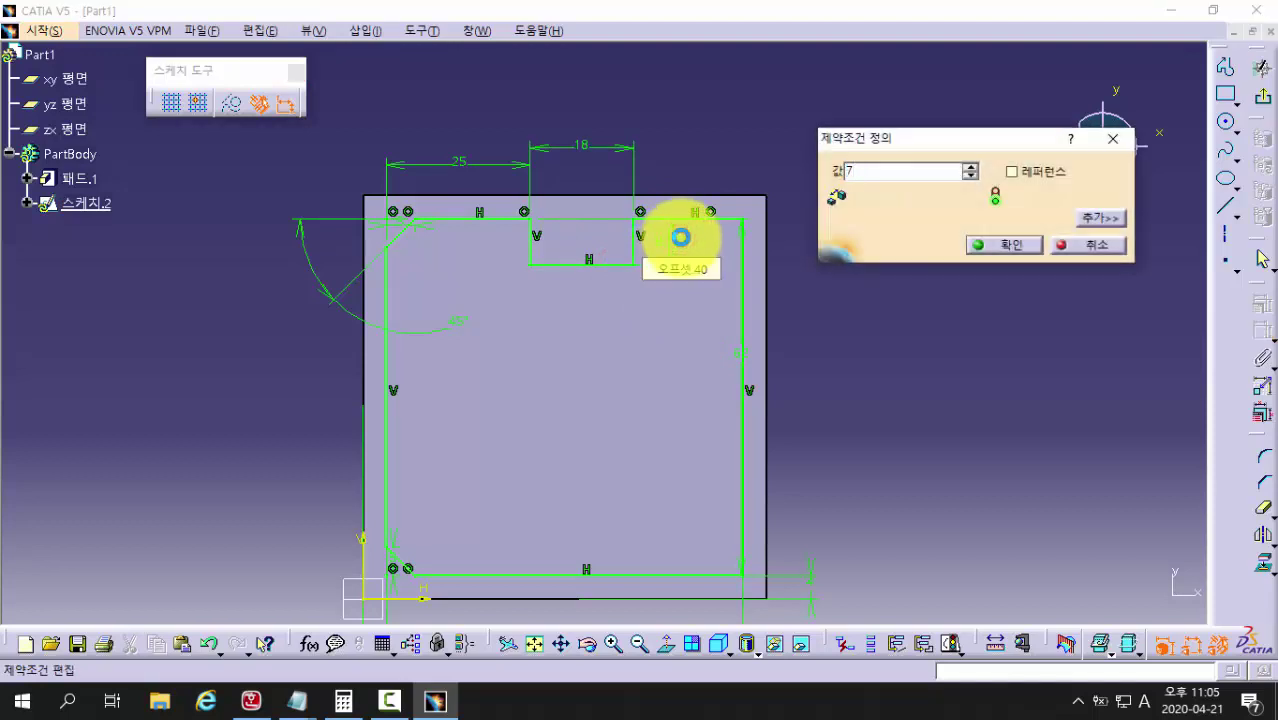
pyautogui.write('7')
pyautogui.press('Return')
pyautogui.click(888, 268)
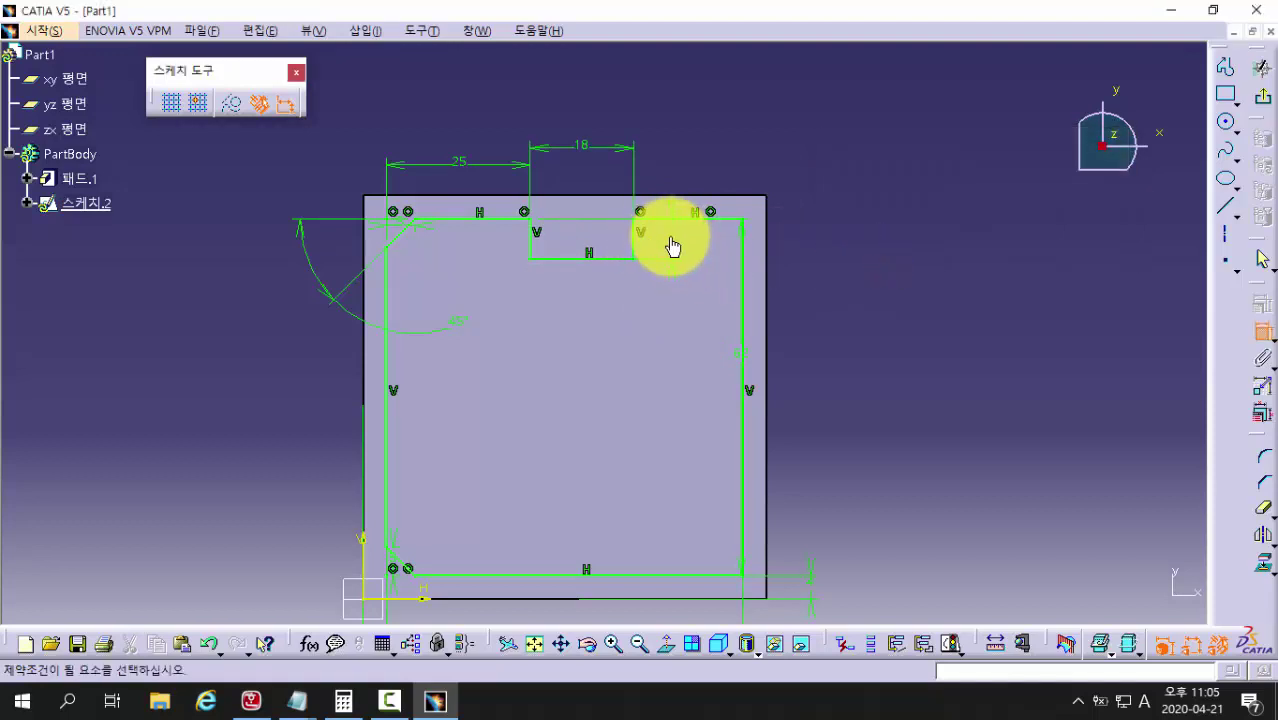
# Step: Examine the bottom notch's corner radius and depth dimensions in the O3074 drawing, and return to the CATIA sketch
pyautogui.click(251, 698)
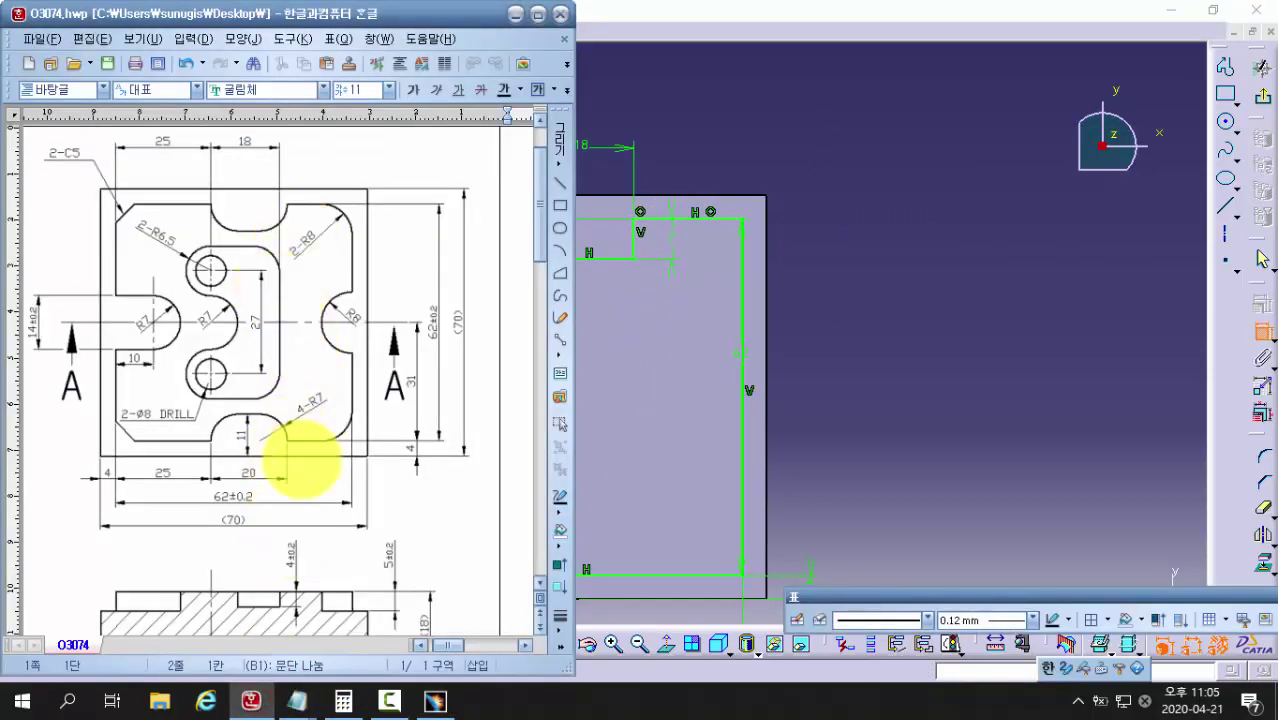
pyautogui.click(311, 404)
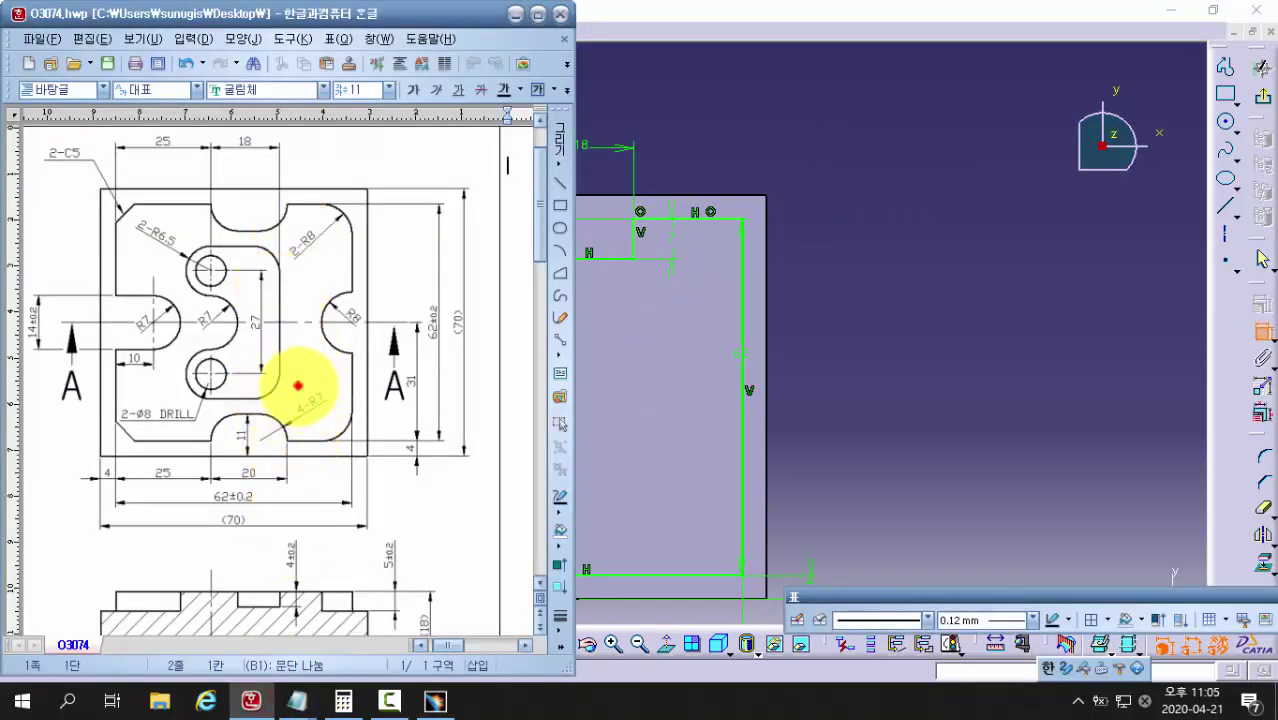
pyautogui.moveTo(298, 385); pyautogui.dragTo(329, 411)
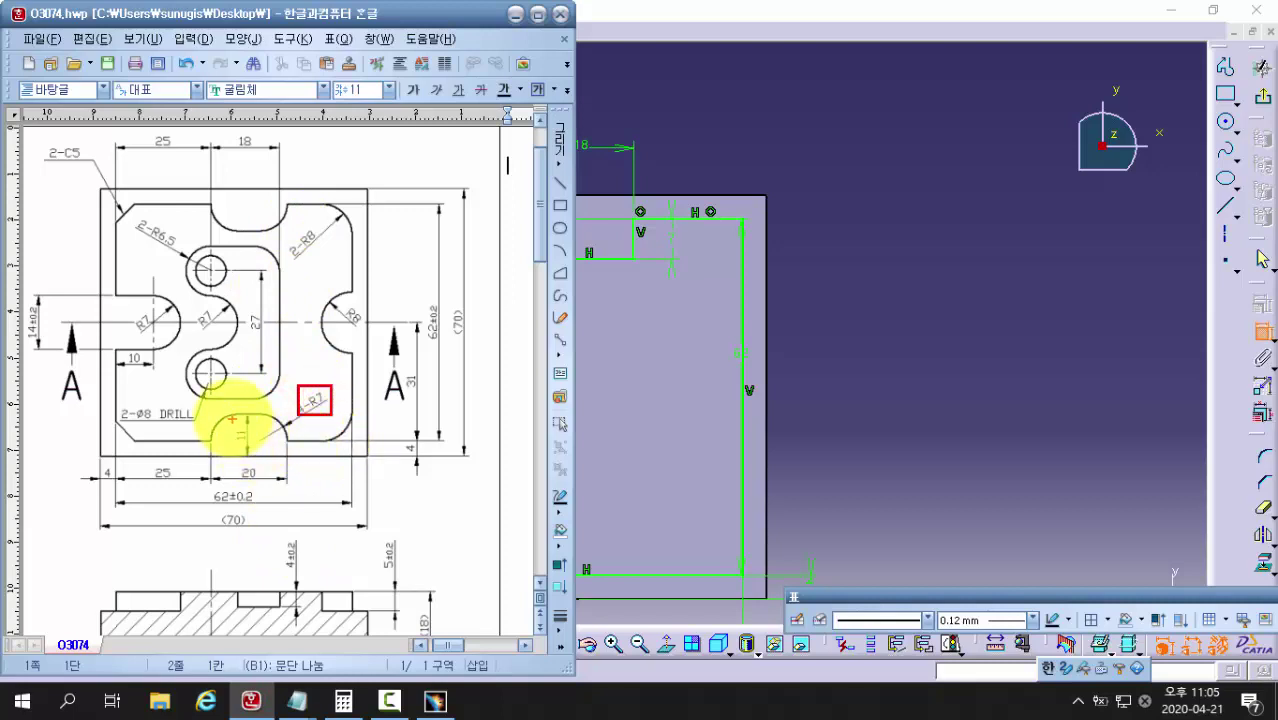
pyautogui.moveTo(233, 416); pyautogui.dragTo(254, 453)
pyautogui.moveTo(399, 437); pyautogui.dragTo(422, 461)
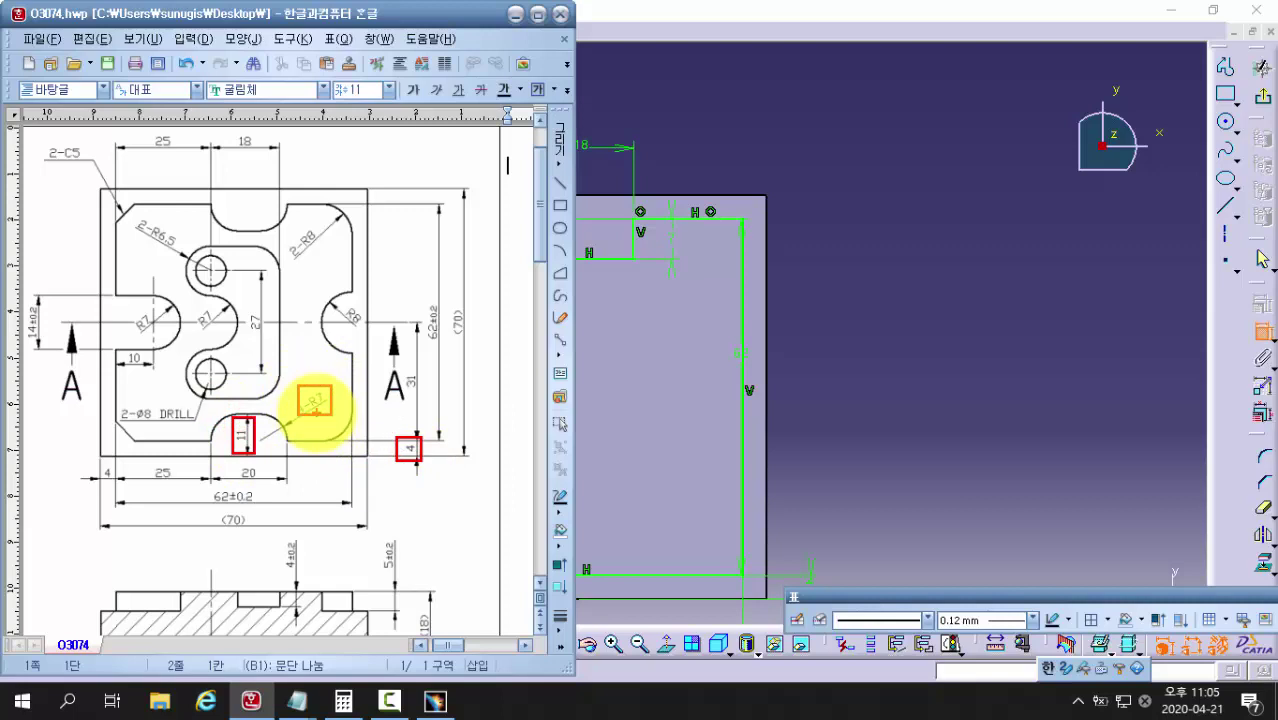
pyautogui.click(793, 9)
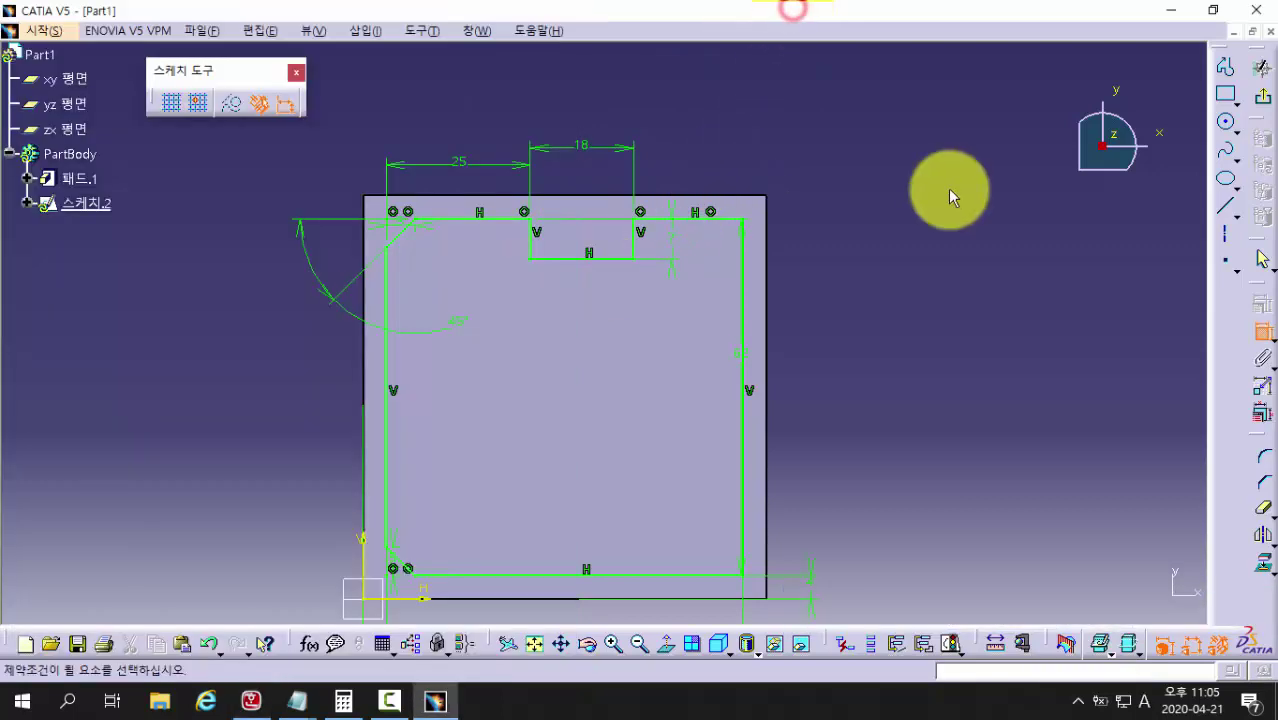
# Step: Round the lower-left corner of the top notch and set its radius to 7 mm
pyautogui.click(1266, 460)
pyautogui.moveTo(588, 353)
pyautogui.mouseDown(button='middle')
pyautogui.moveTo(591, 383)
pyautogui.moveTo(629, 287)
pyautogui.mouseUp(button='middle')
pyautogui.click(468, 277)
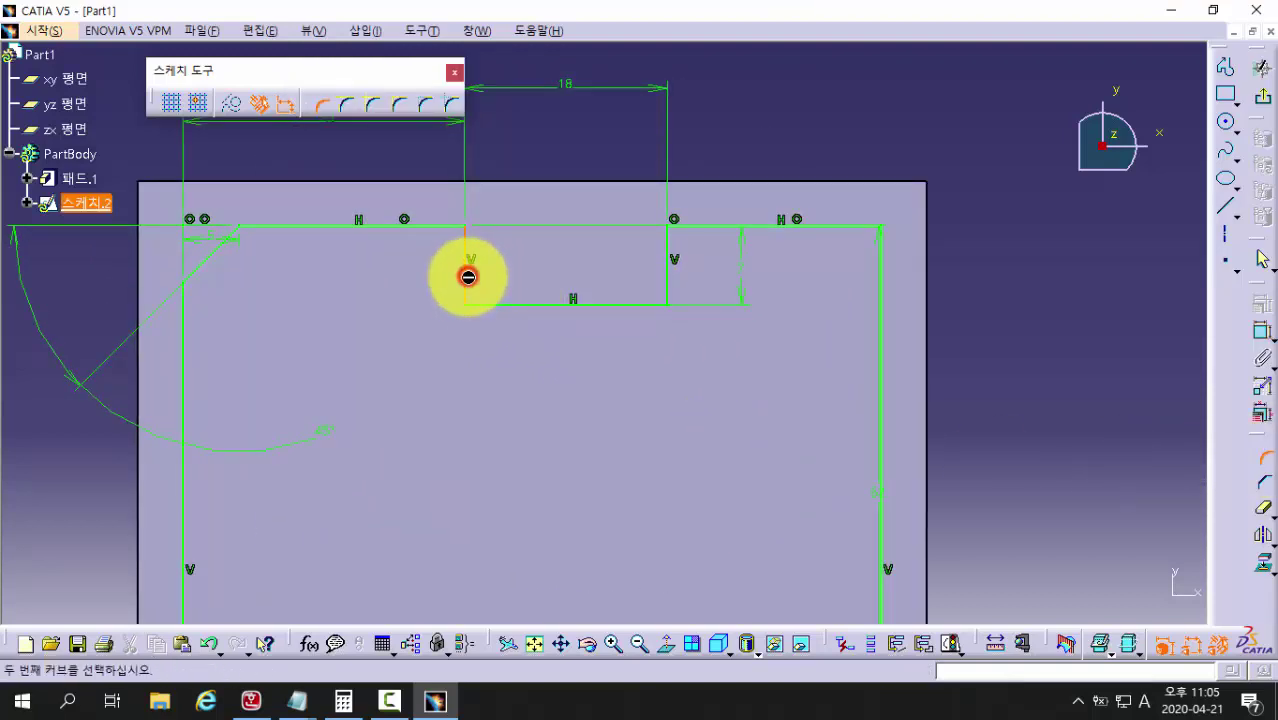
pyautogui.click(487, 303)
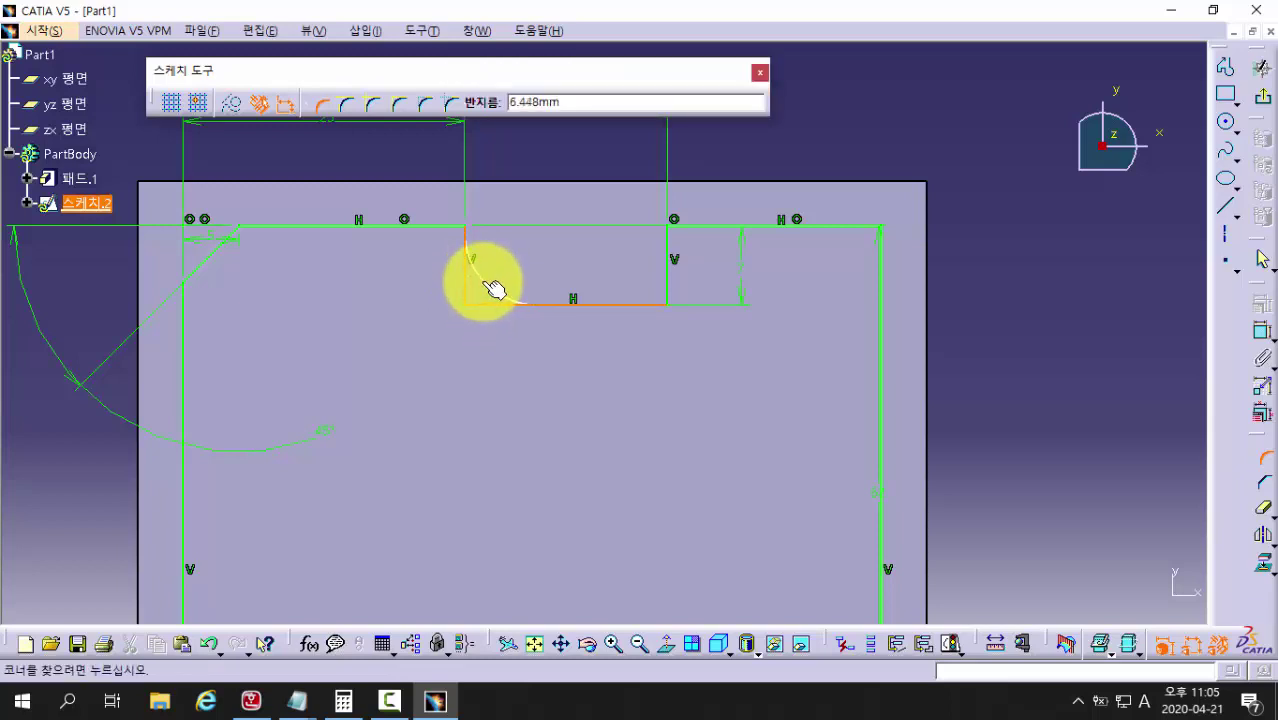
pyautogui.click(493, 291)
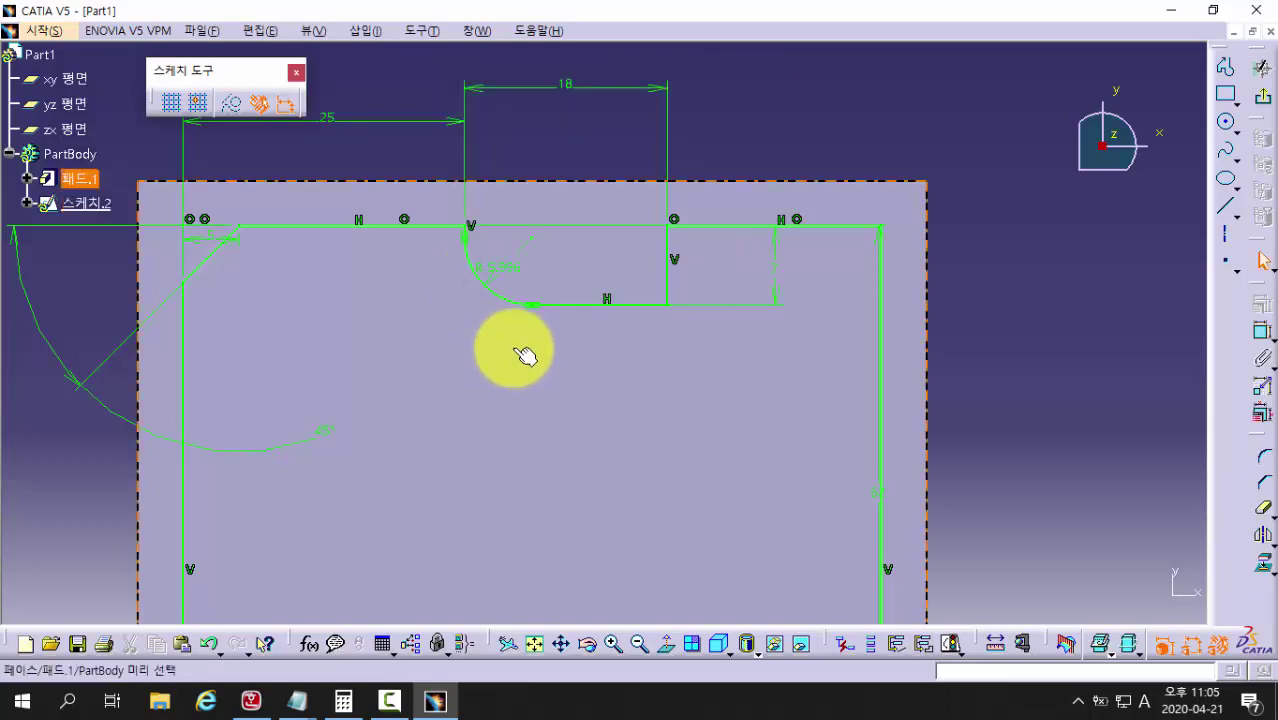
pyautogui.doubleClick(503, 270)
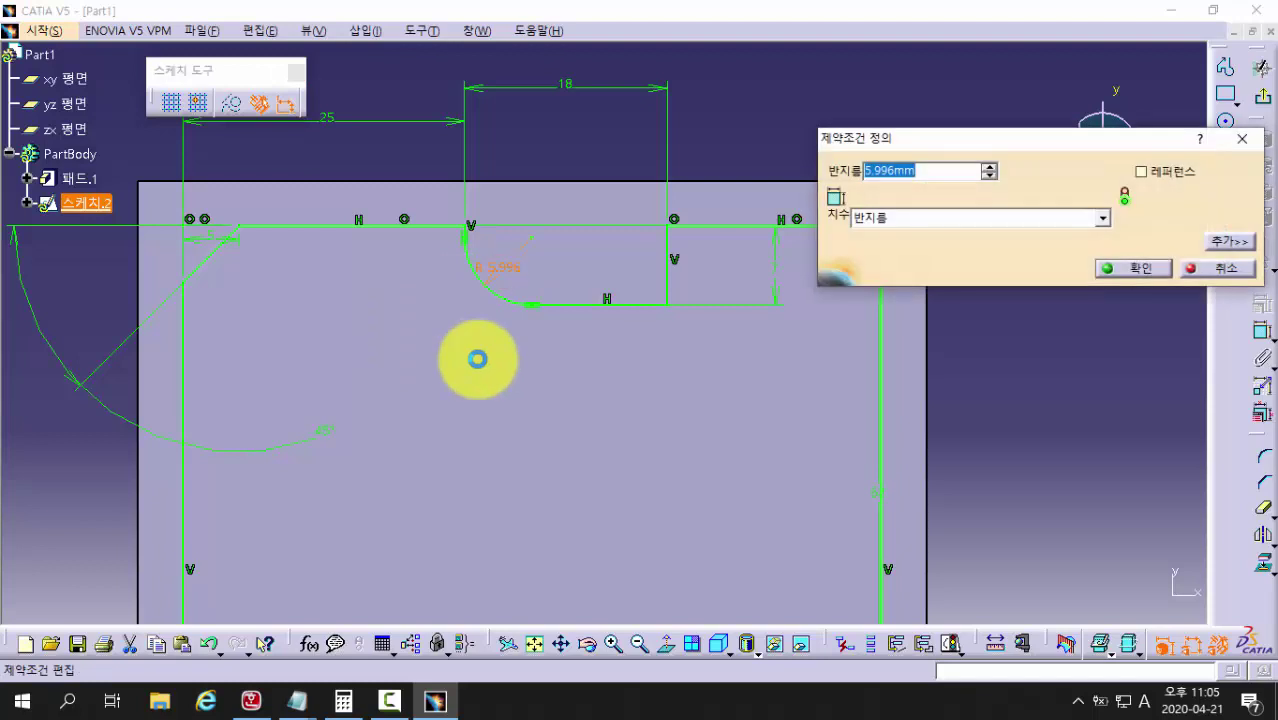
pyautogui.press('Return')
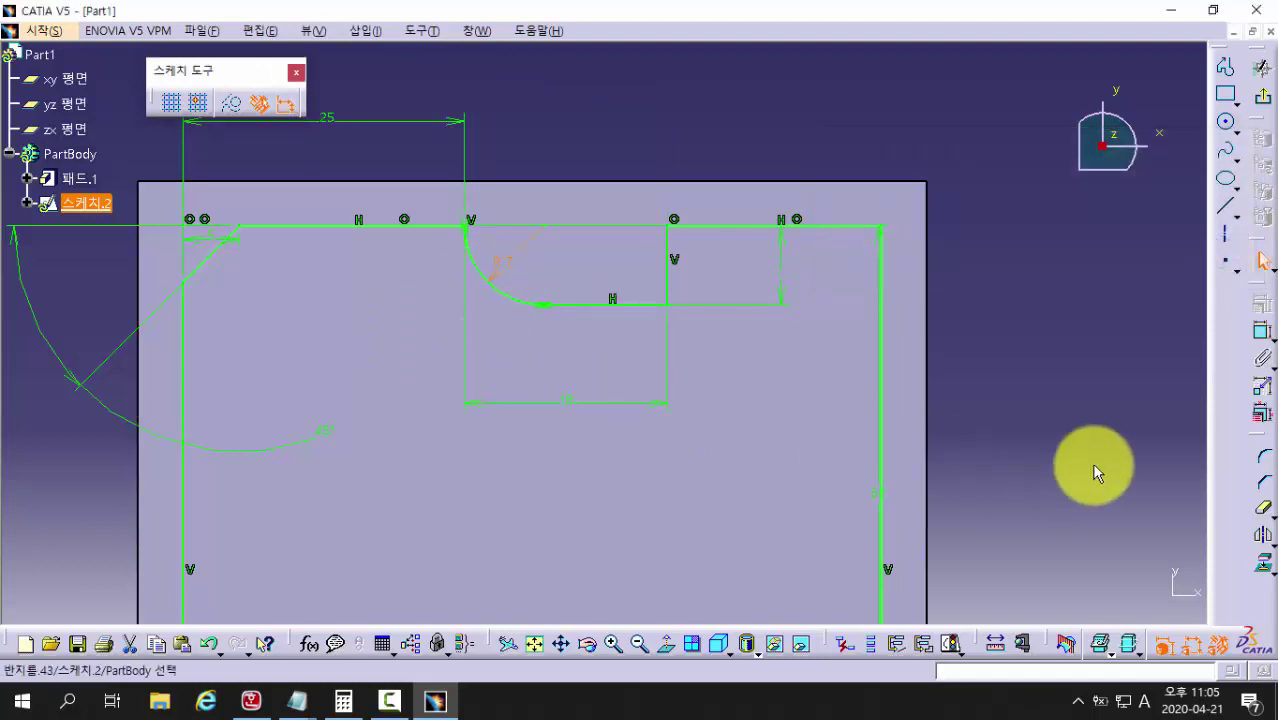
# Step: Round the lower-right corner of the top notch between its right side and its floor
pyautogui.click(1268, 462)
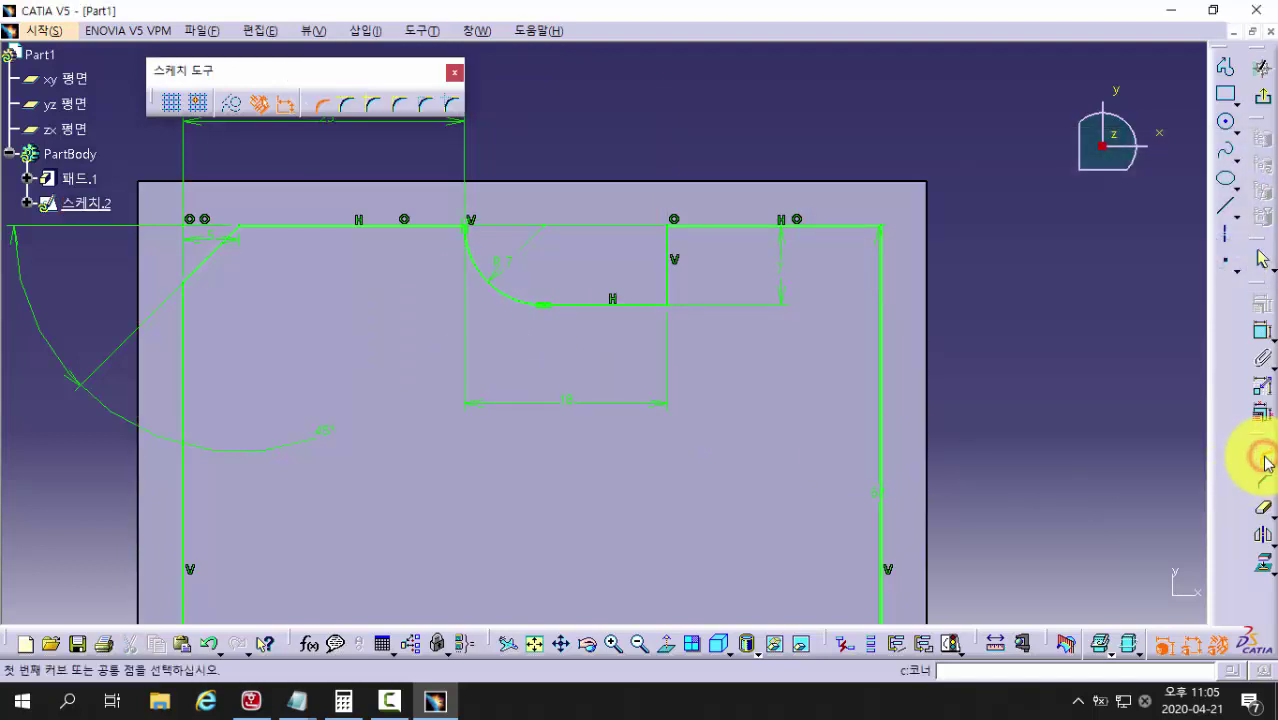
pyautogui.click(667, 264)
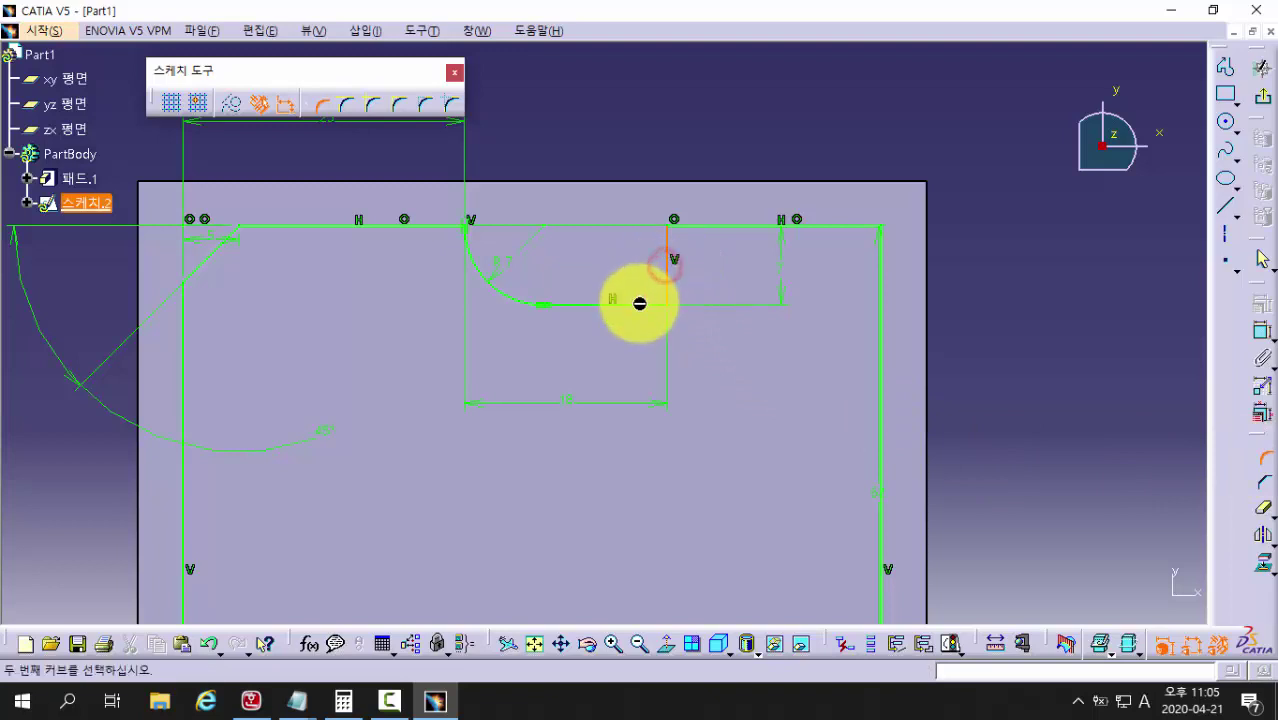
pyautogui.click(643, 304)
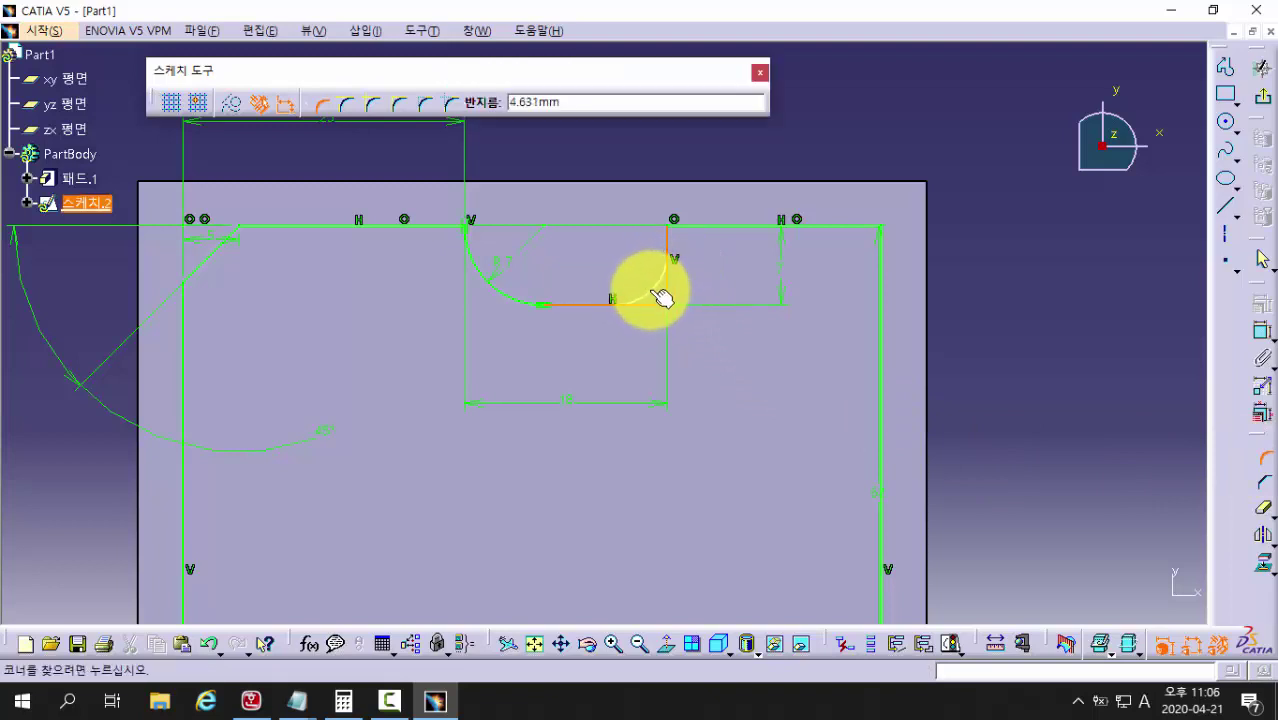
pyautogui.click(650, 288)
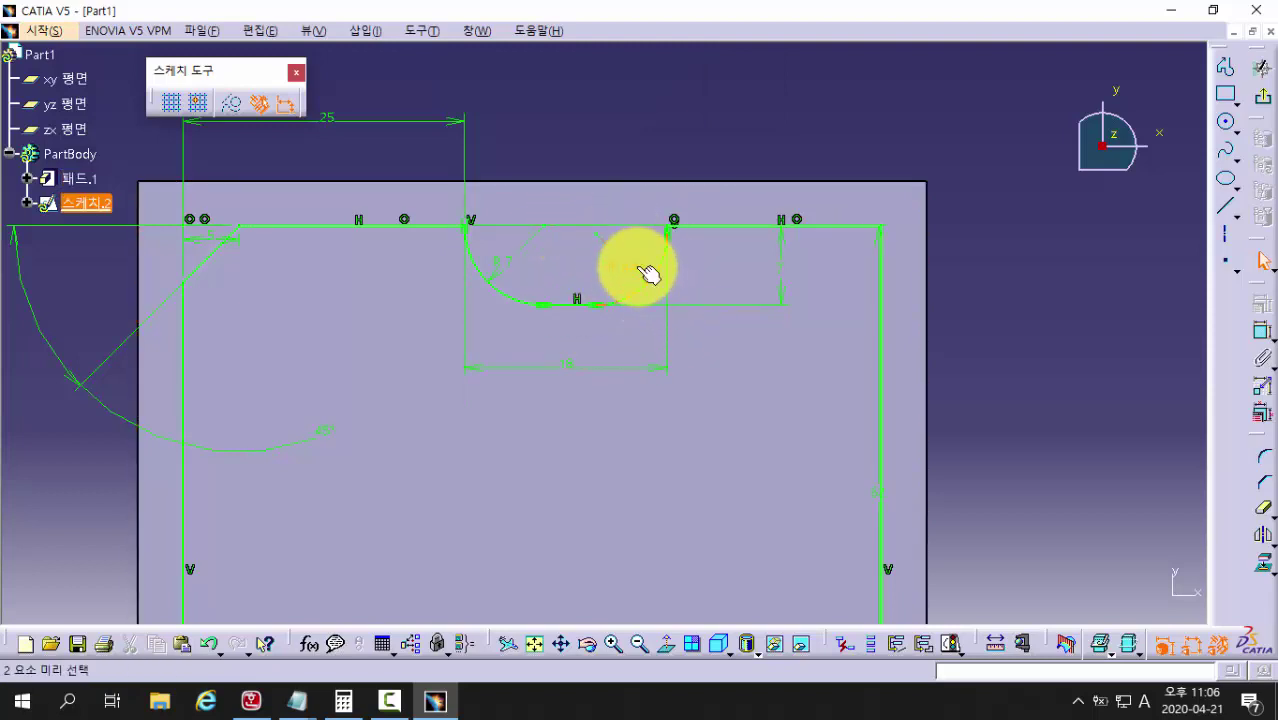
# Step: Set the radius of the top notch's lower-right corner to 7 mm
pyautogui.doubleClick(638, 268)
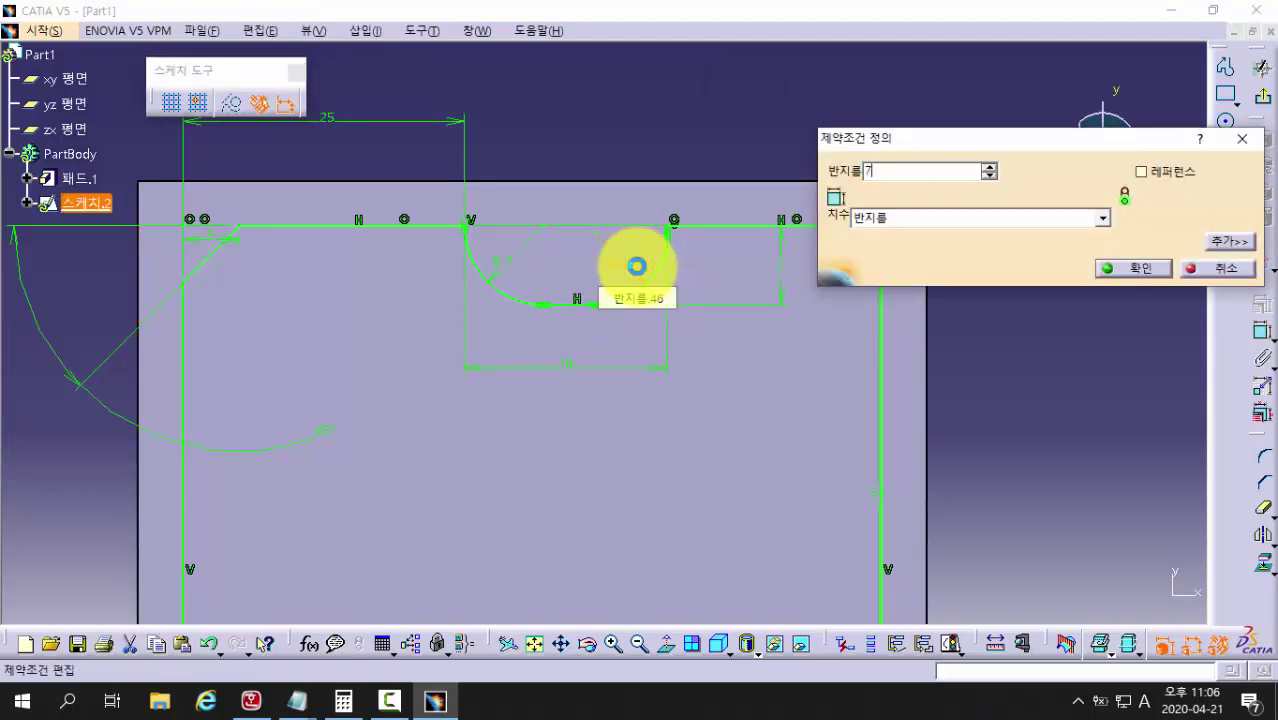
pyautogui.press('Return')
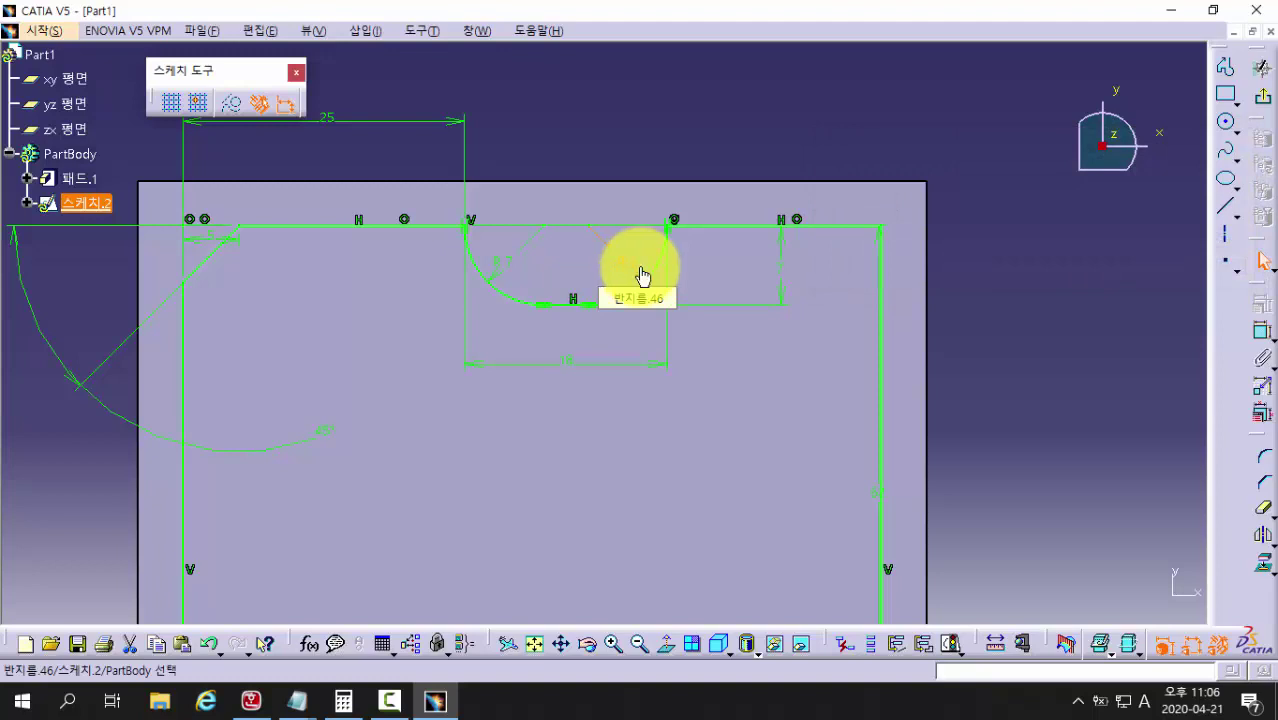
pyautogui.click(984, 338)
# Step: Examine the radius callout for the profile's two right-hand corners in the O3074 drawing, and return to the CATIA sketch
pyautogui.moveTo(790, 332)
pyautogui.mouseDown(button='middle')
pyautogui.moveTo(796, 379)
pyautogui.moveTo(765, 314)
pyautogui.moveTo(776, 288)
pyautogui.moveTo(784, 315)
pyautogui.moveTo(790, 265)
pyautogui.mouseUp(button='middle')
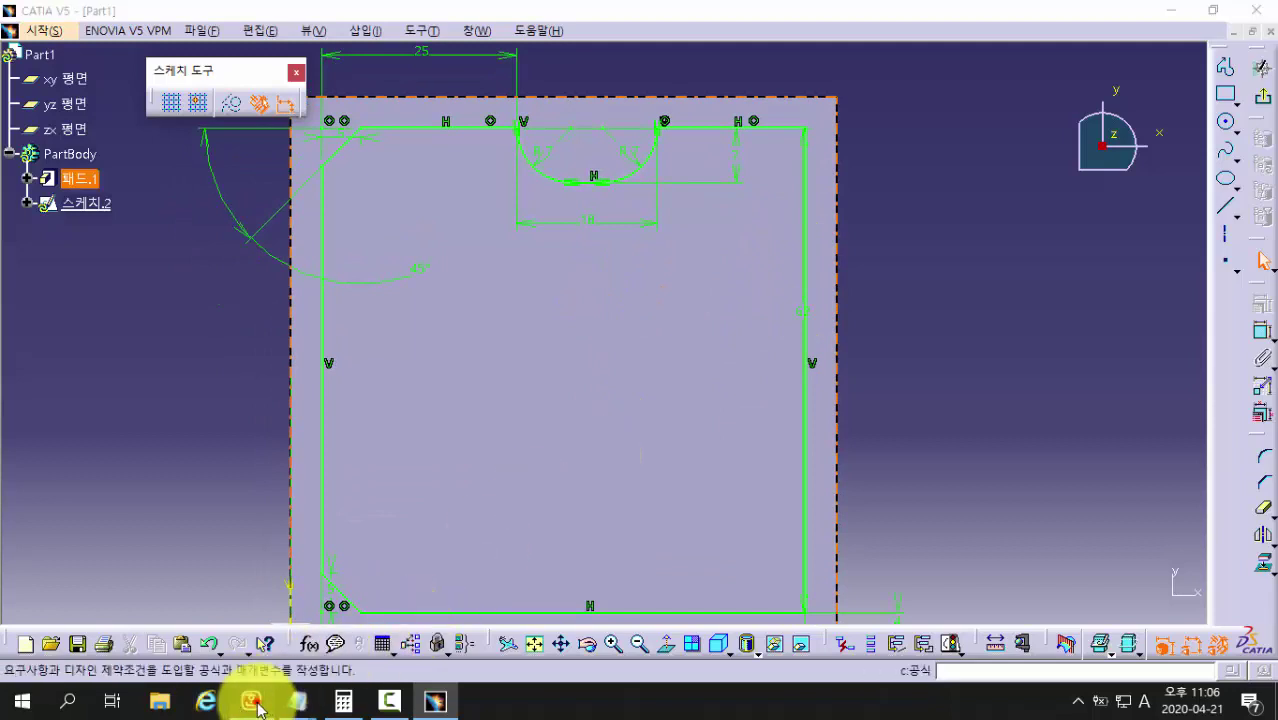
pyautogui.click(252, 701)
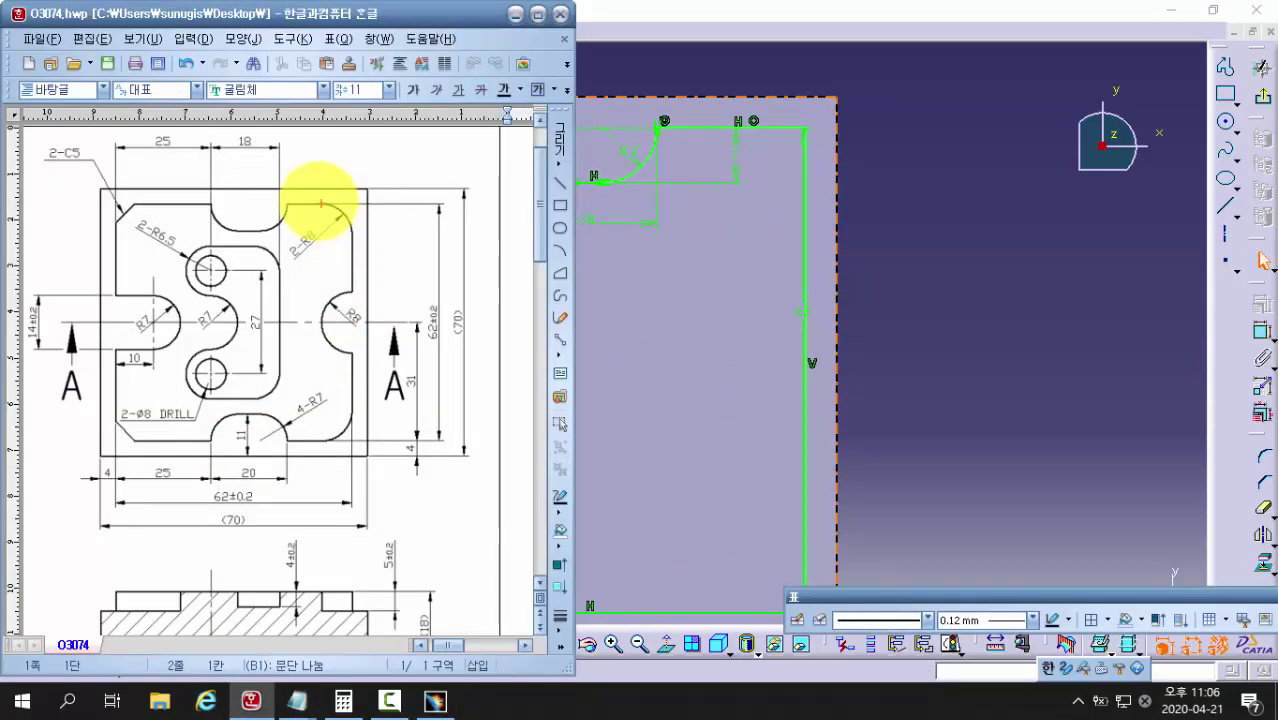
pyautogui.click(319, 203)
pyautogui.click(323, 411)
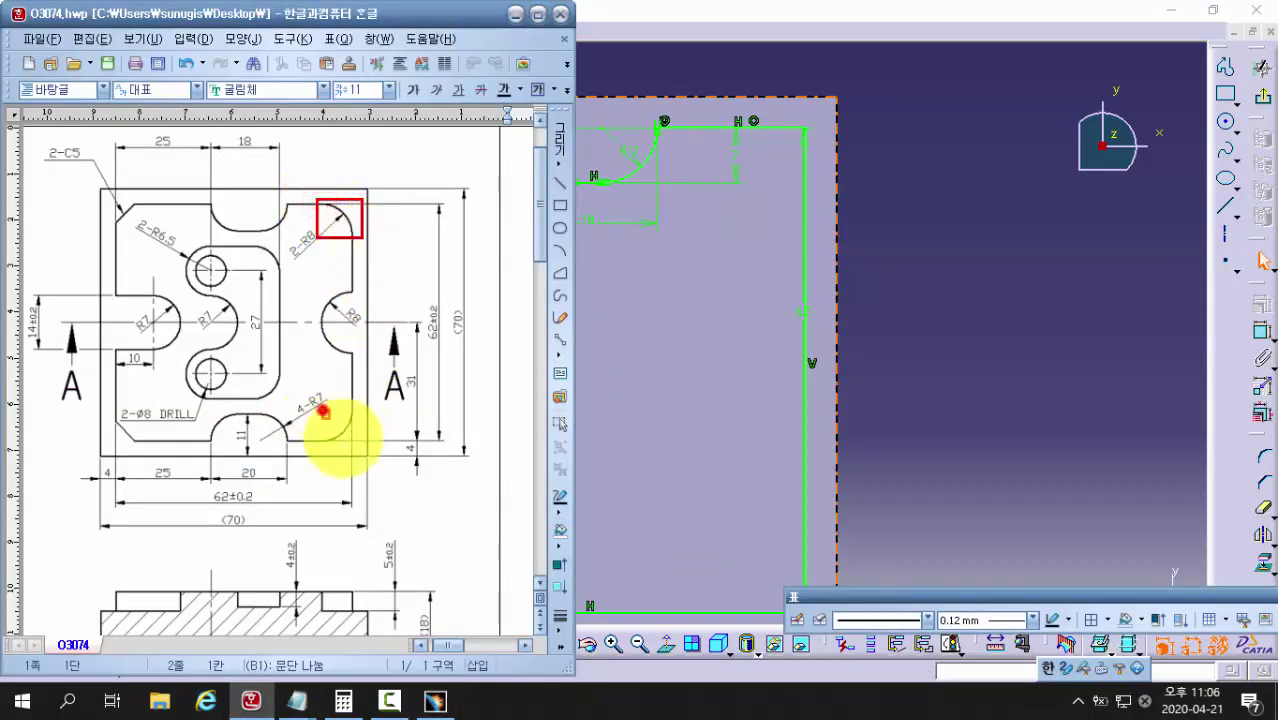
pyautogui.click(295, 226)
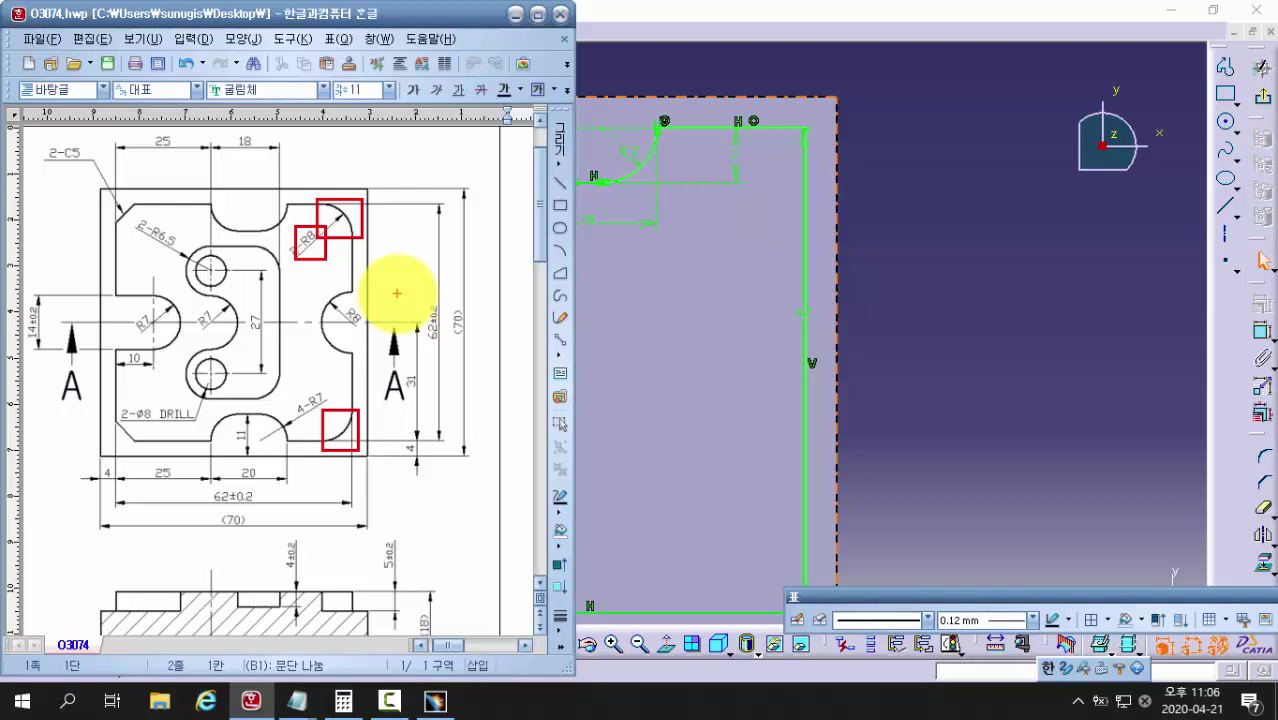
pyautogui.click(1153, 360)
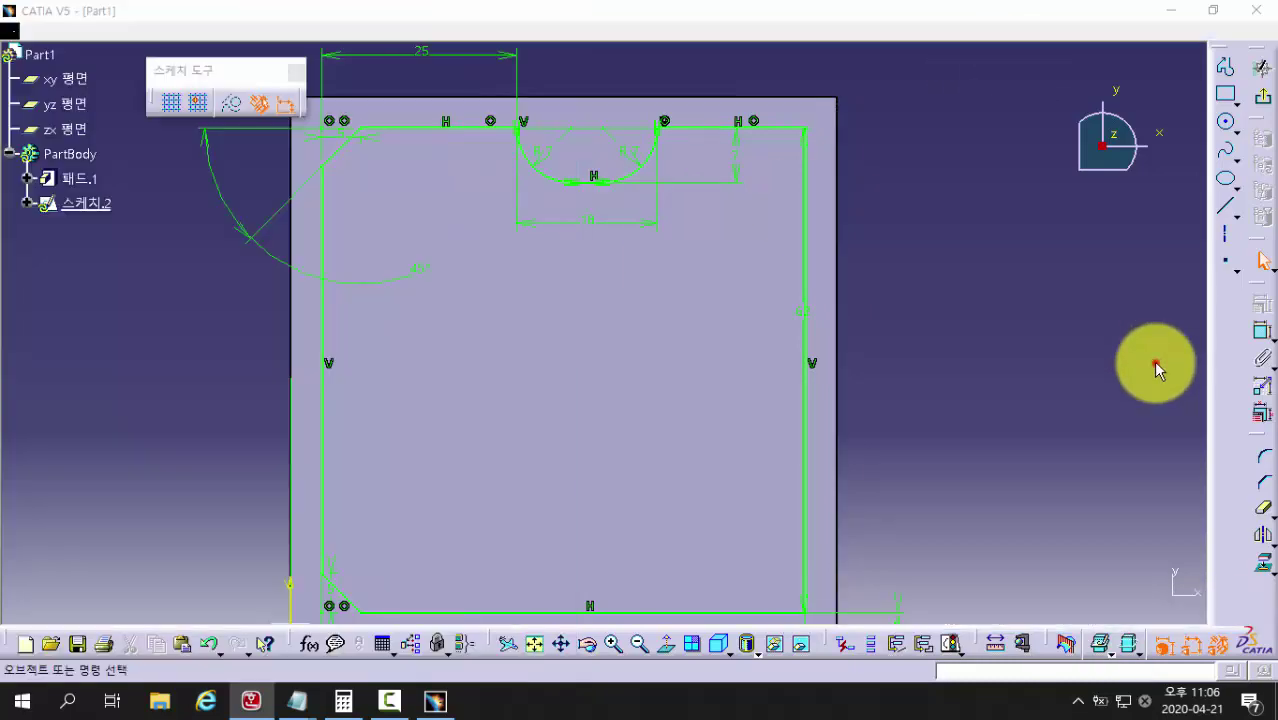
# Step: Round the profile's upper-right corner between its top and right edges, and set the radius to 8 mm
pyautogui.click(1265, 459)
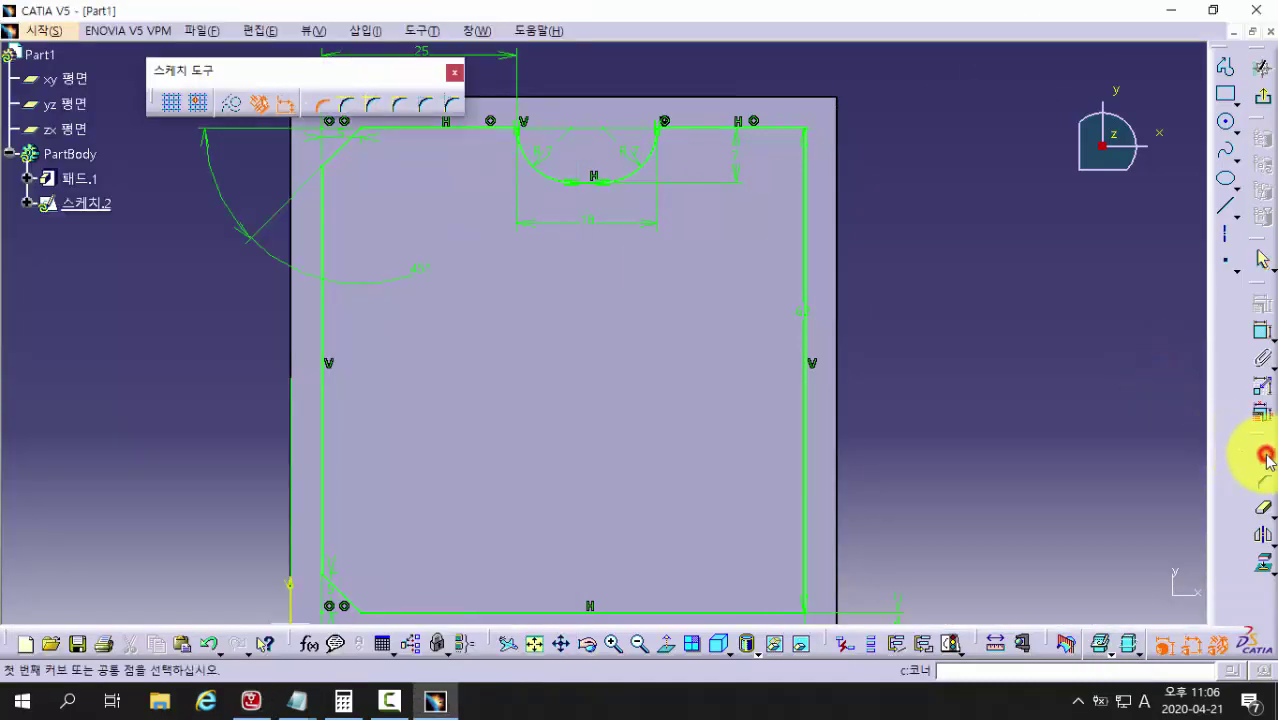
pyautogui.click(778, 128)
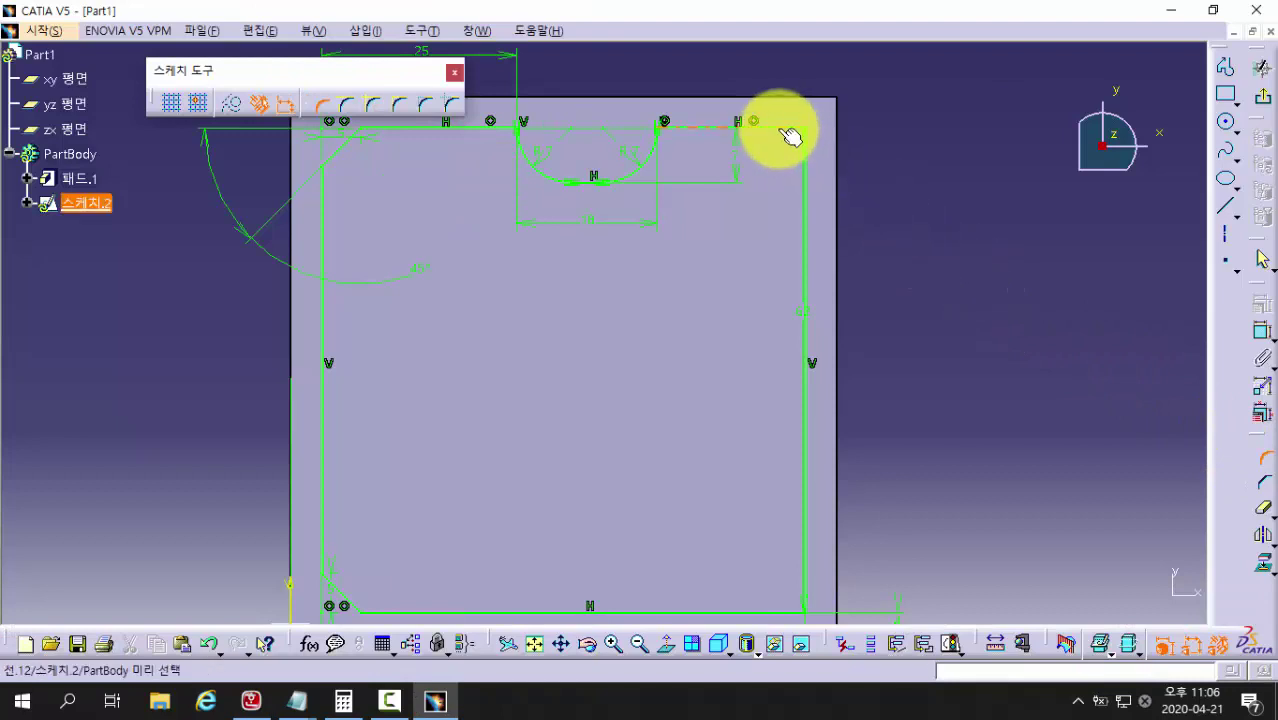
pyautogui.click(808, 162)
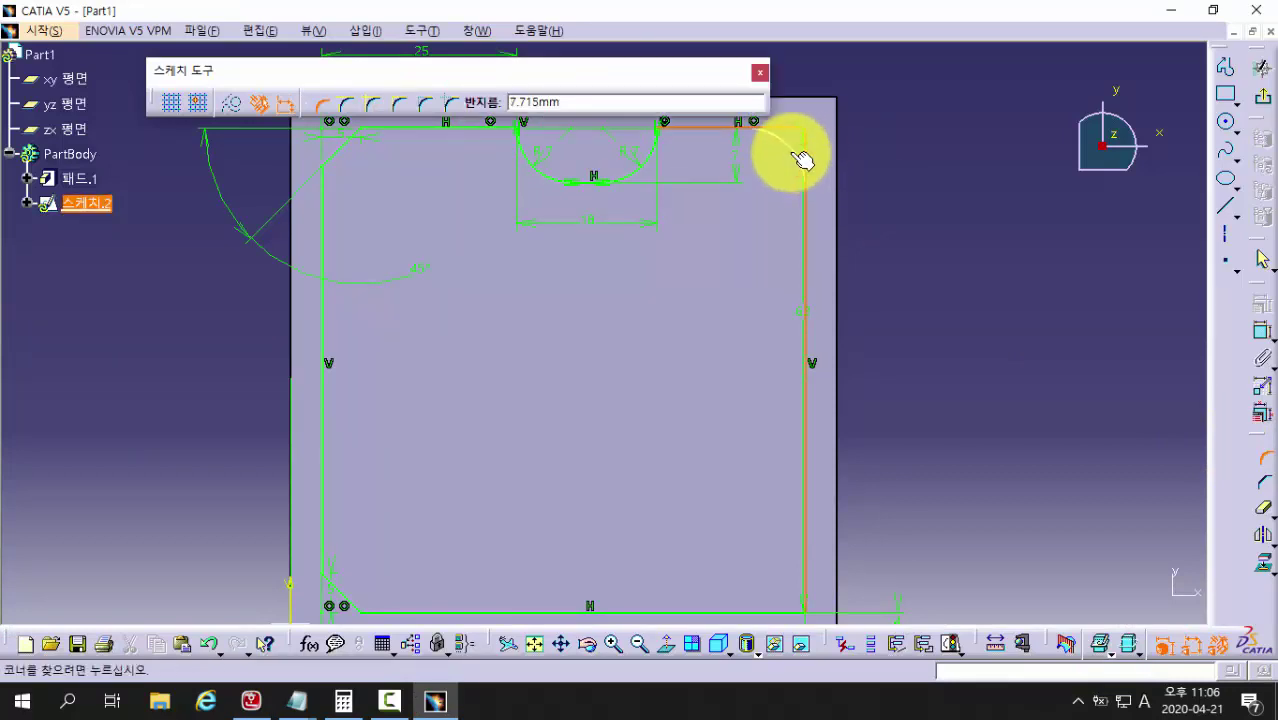
pyautogui.click(786, 151)
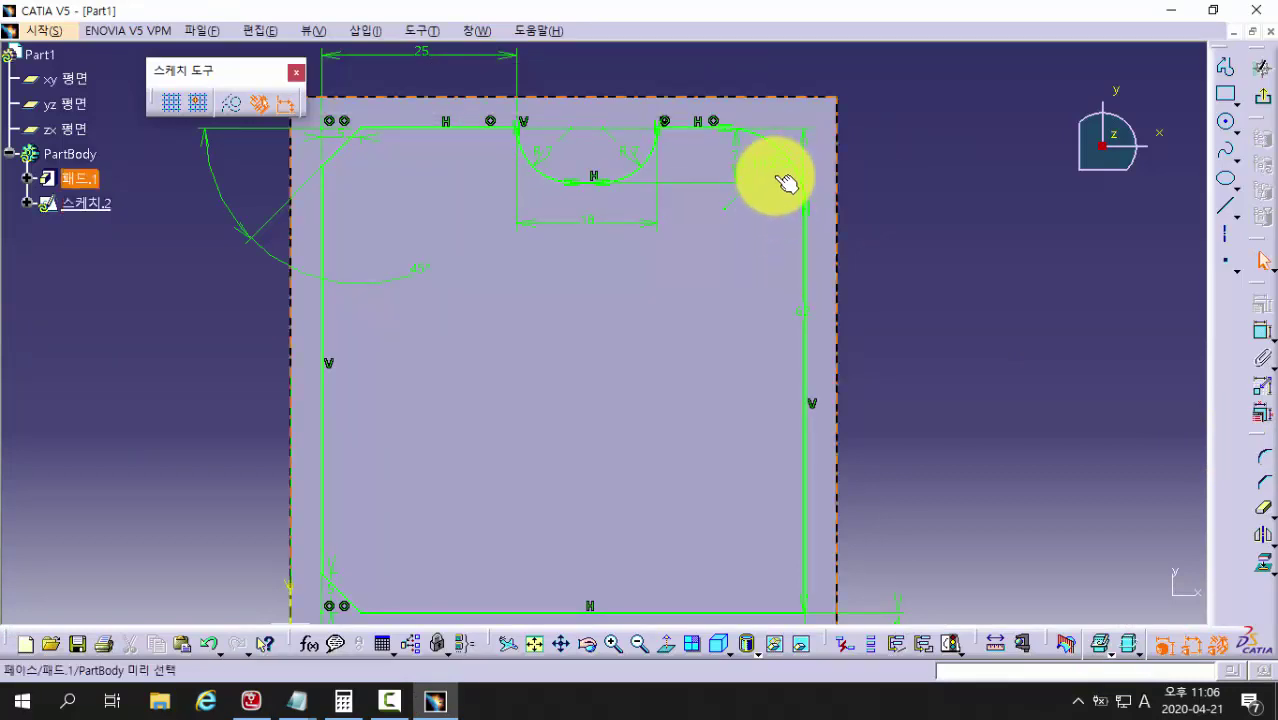
pyautogui.doubleClick(776, 166)
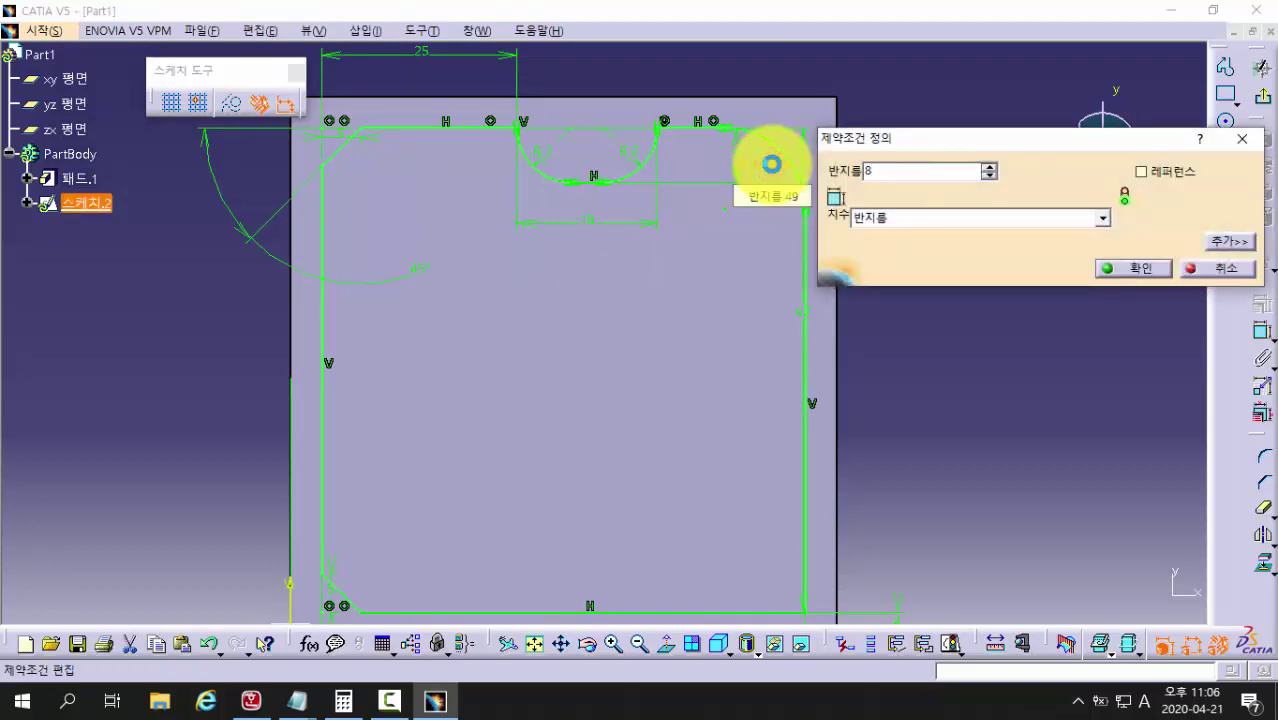
pyautogui.press('Return')
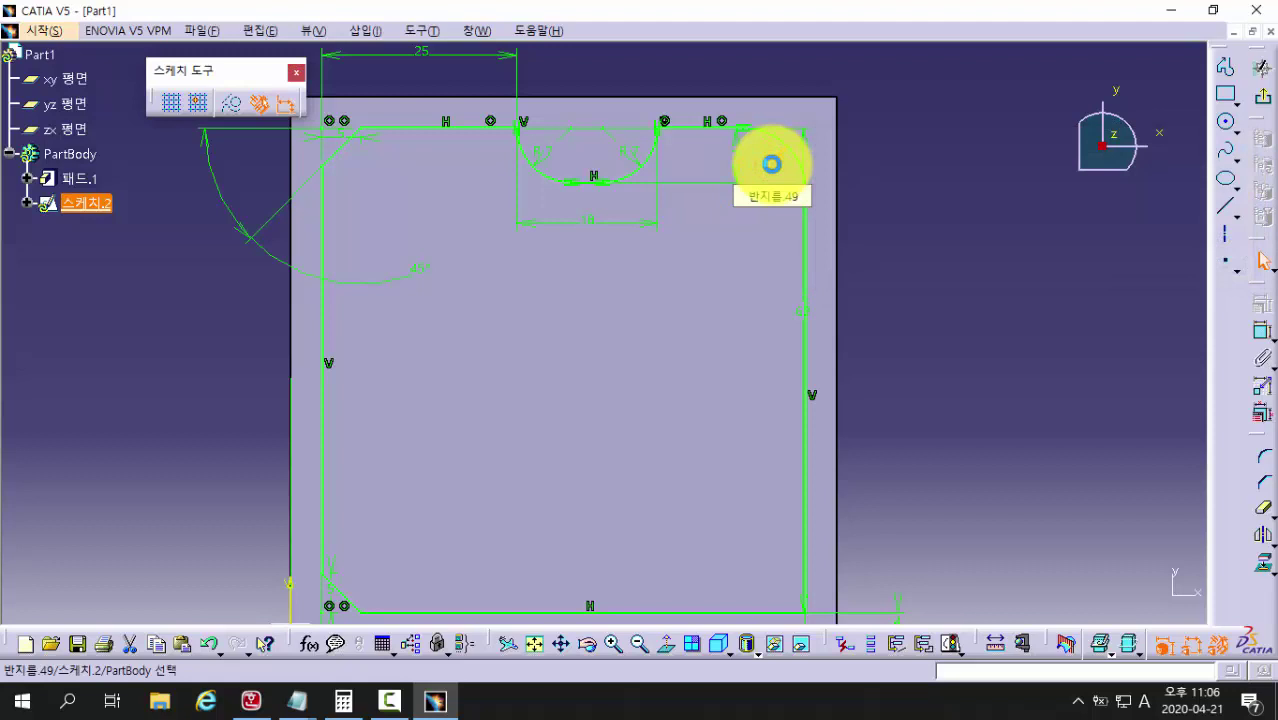
# Step: Round the profile's lower-right corner between its bottom and right edges, and set the radius to 8 mm
pyautogui.moveTo(921, 442); pyautogui.dragTo(925, 263, button='middle')
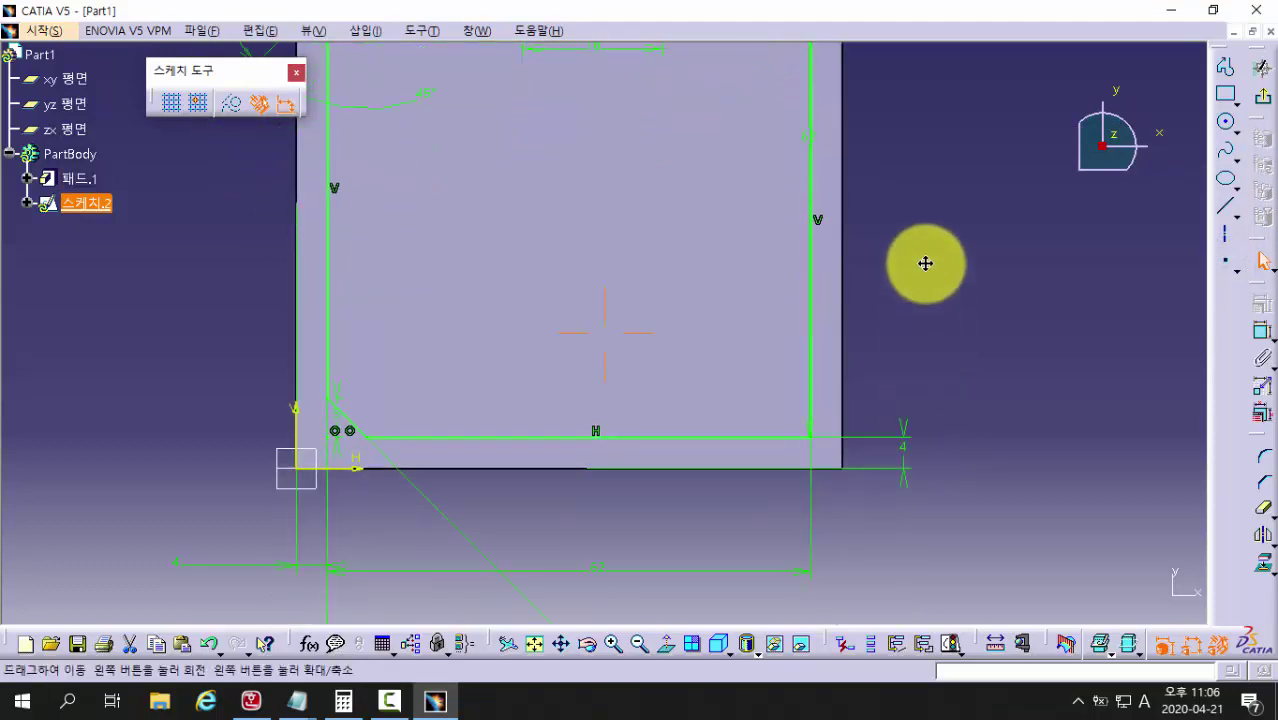
pyautogui.click(1263, 458)
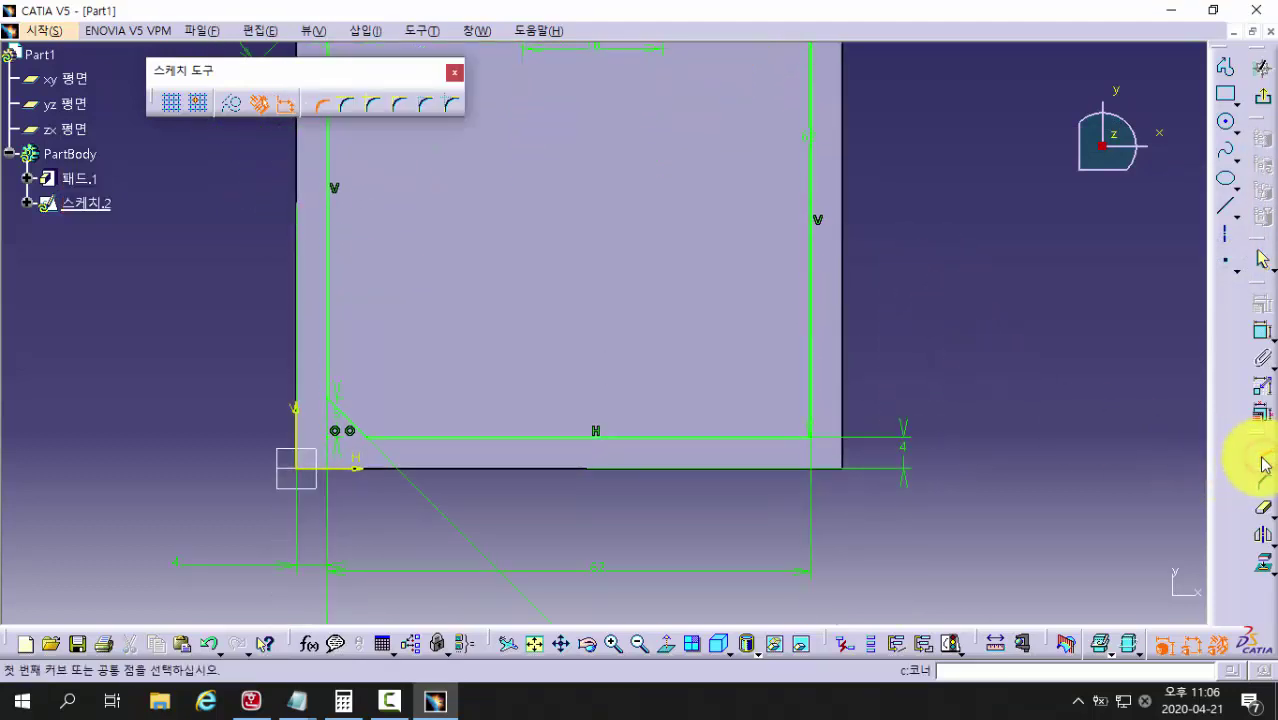
pyautogui.click(757, 440)
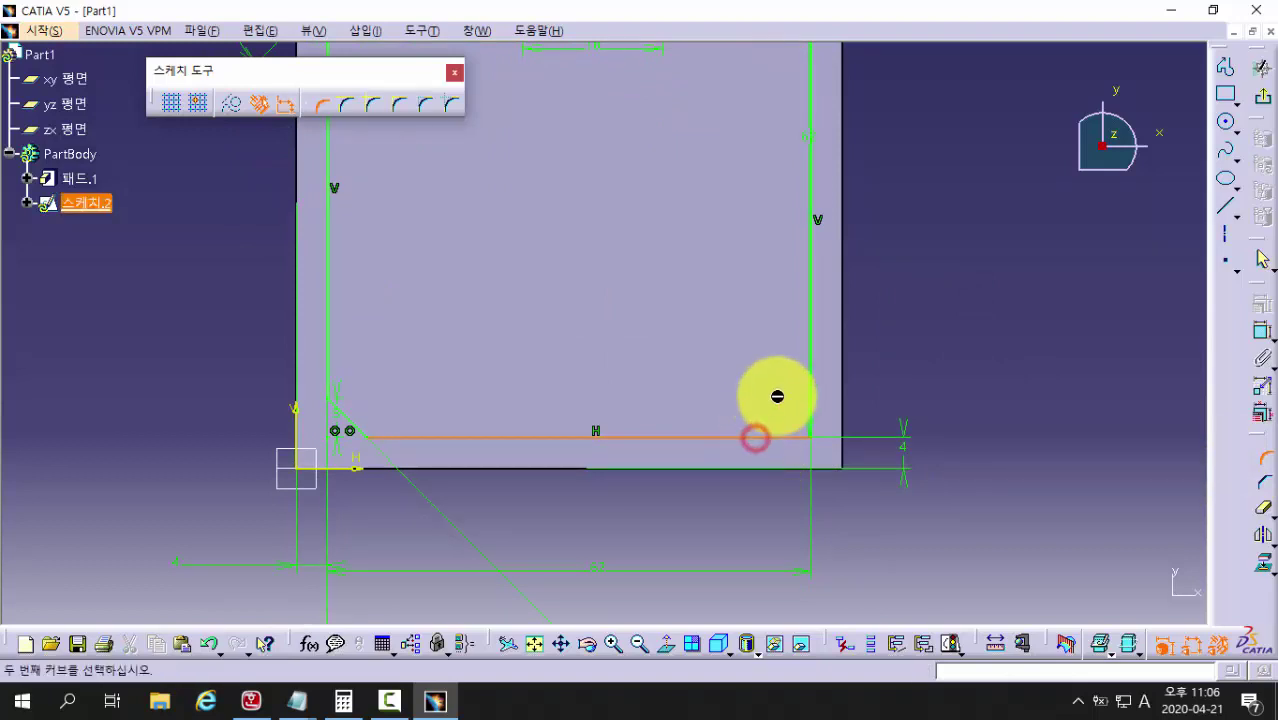
pyautogui.click(810, 367)
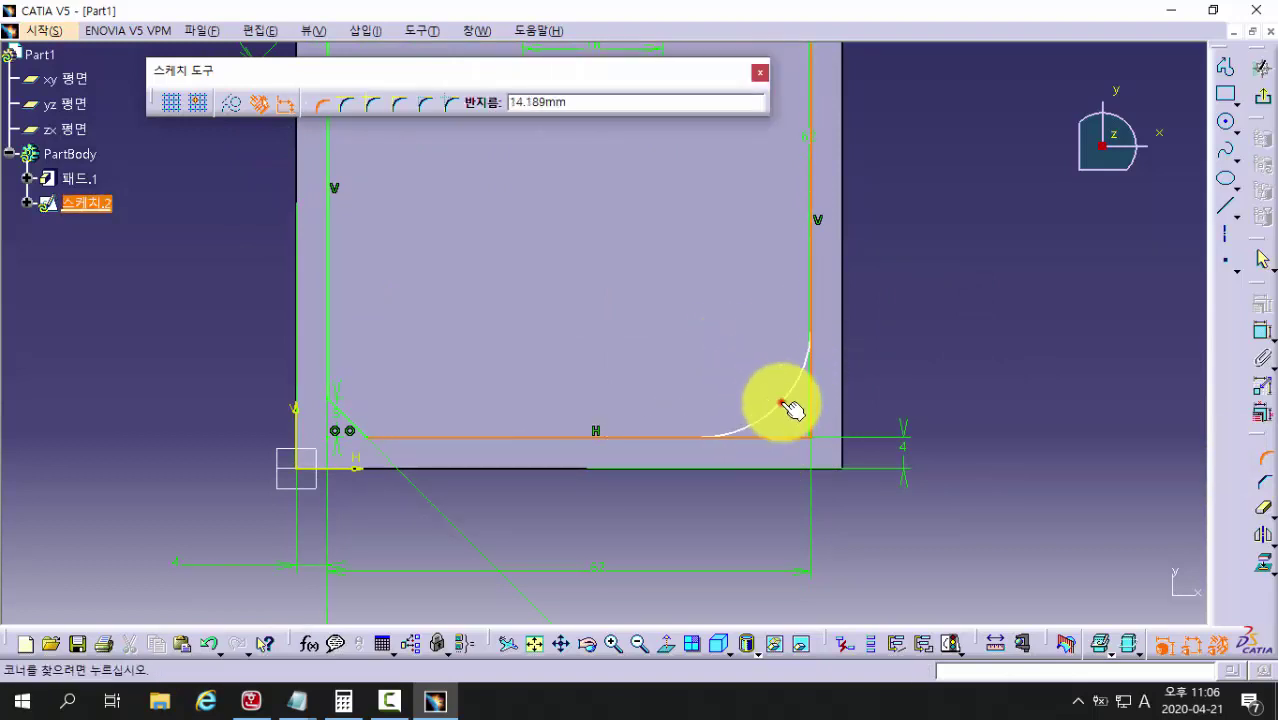
pyautogui.click(789, 406)
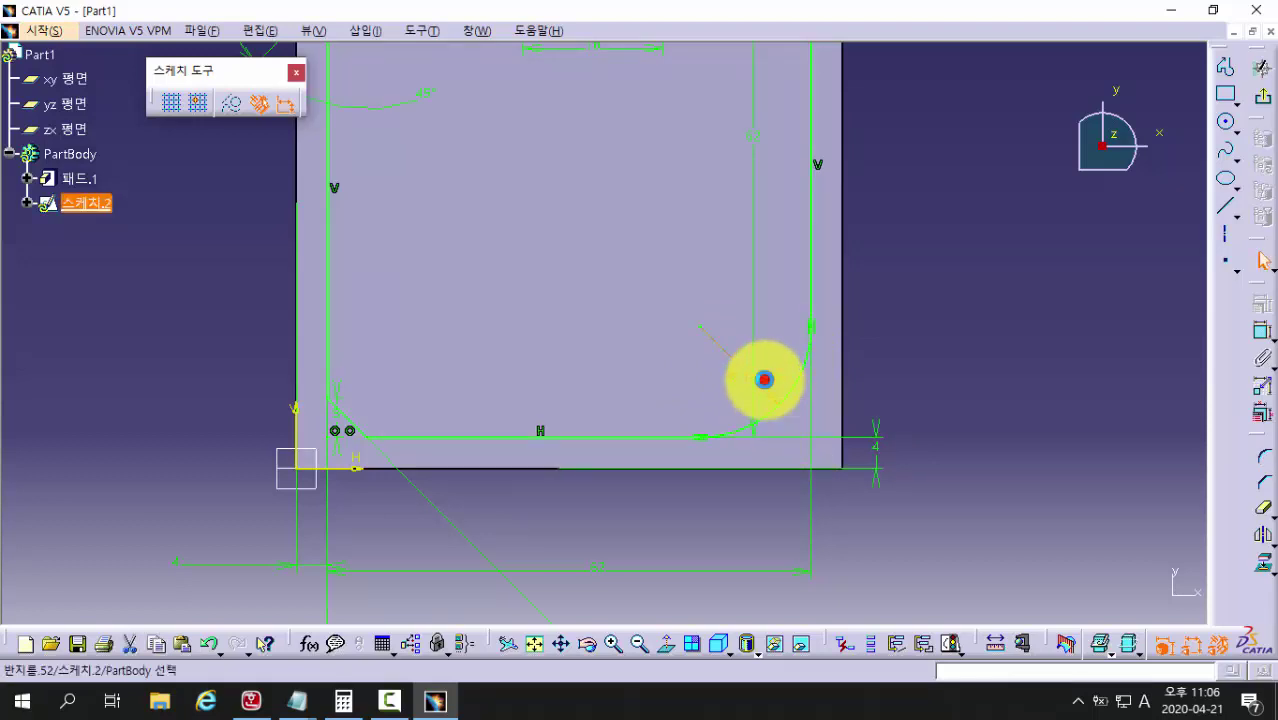
pyautogui.doubleClick(764, 379)
pyautogui.write('8')
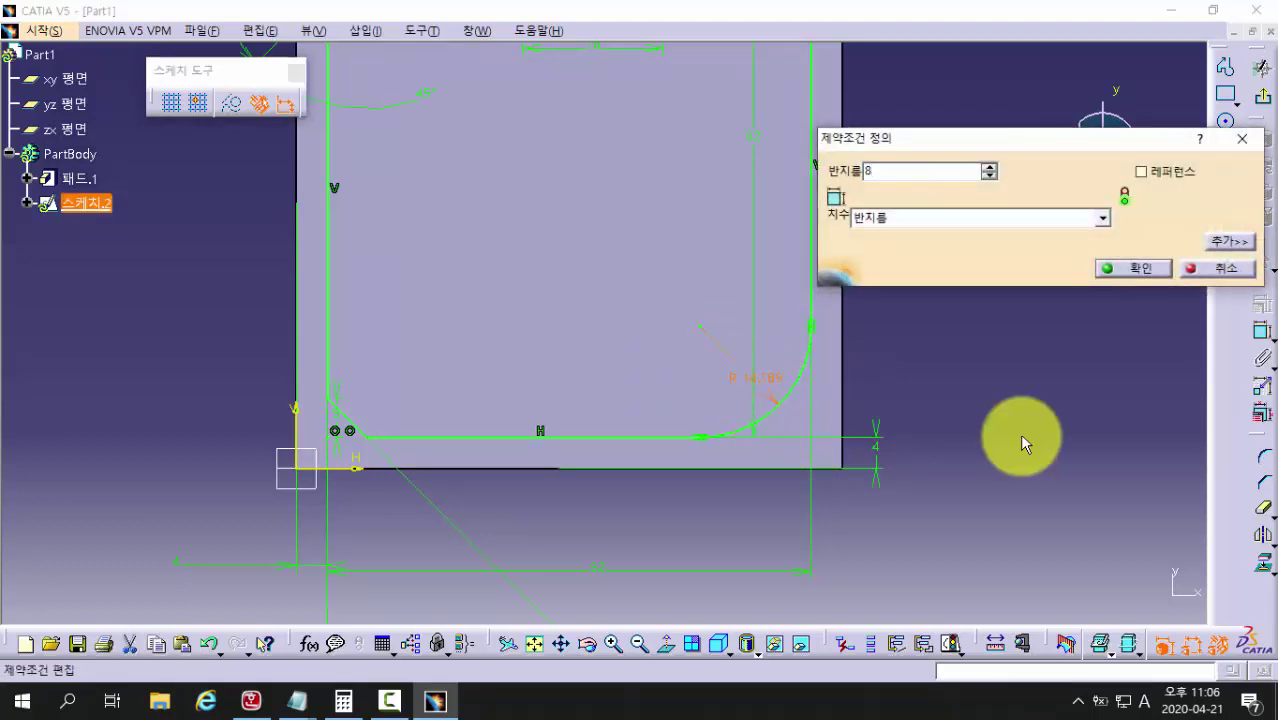
pyautogui.press('Return')
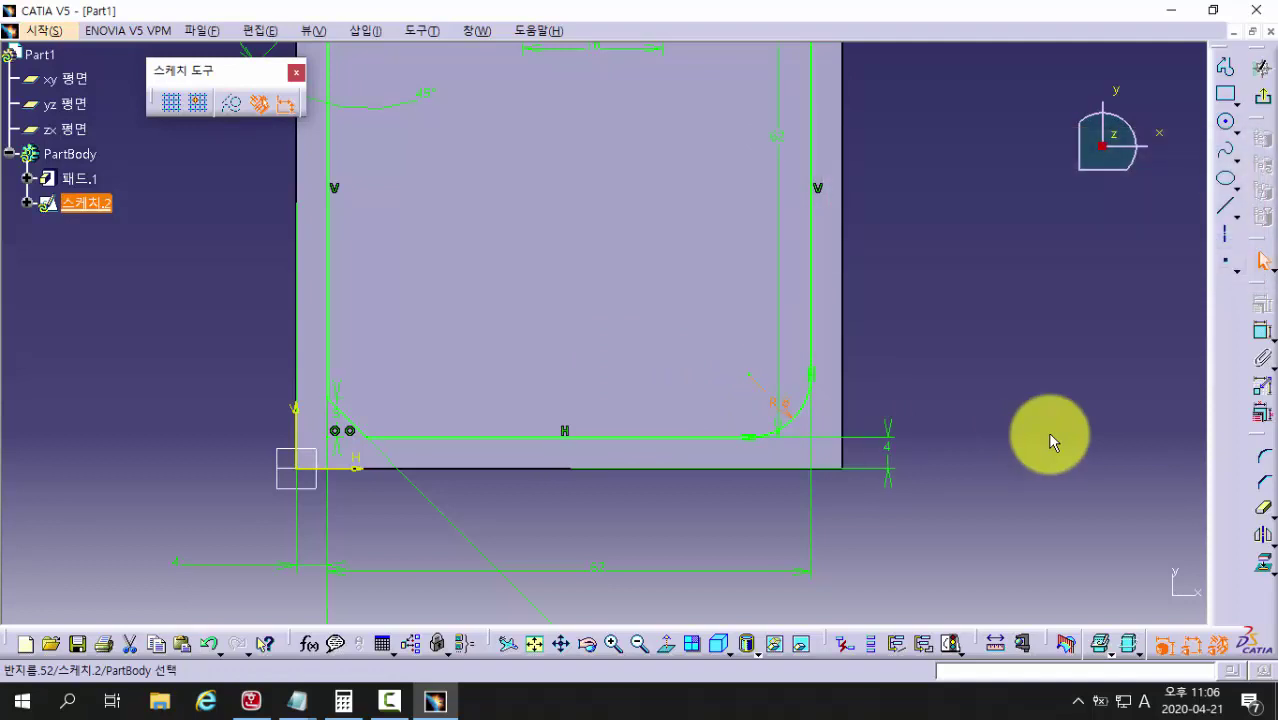
pyautogui.click(1040, 438)
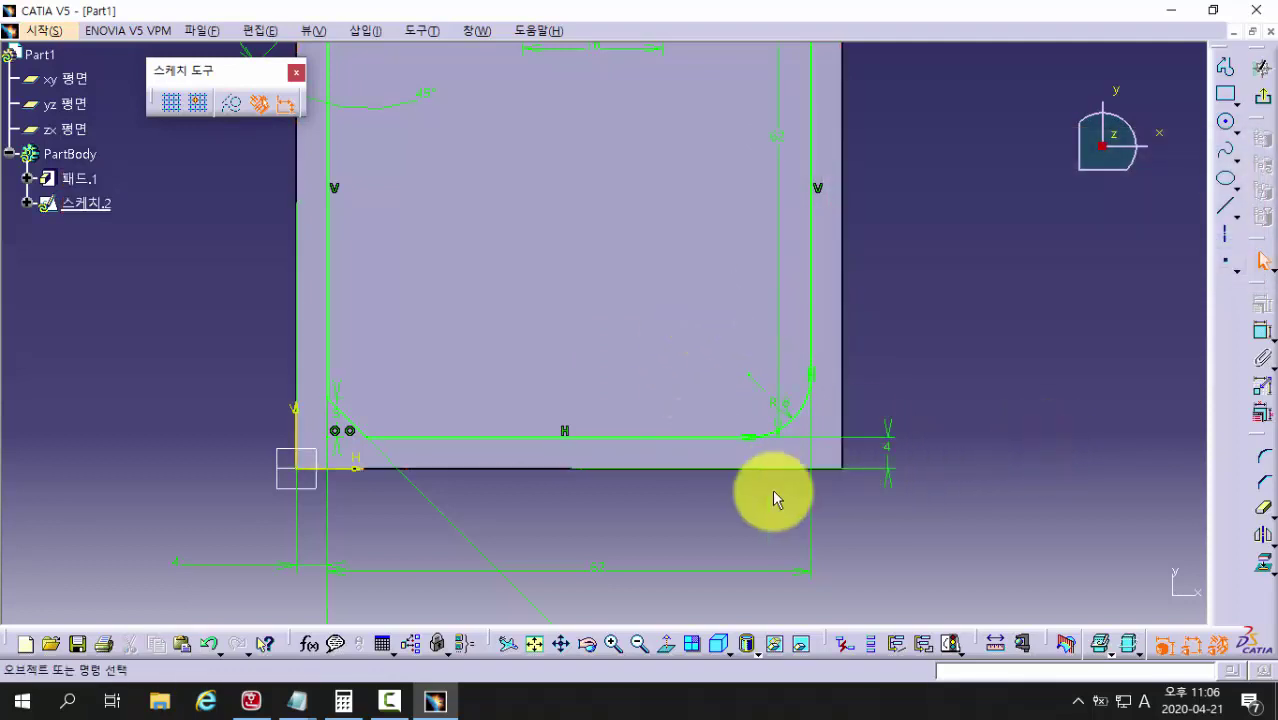
# Step: Examine the bottom notch's outline, width and corner radii in the O3074 drawing, and return to the CATIA sketch
pyautogui.click(251, 700)
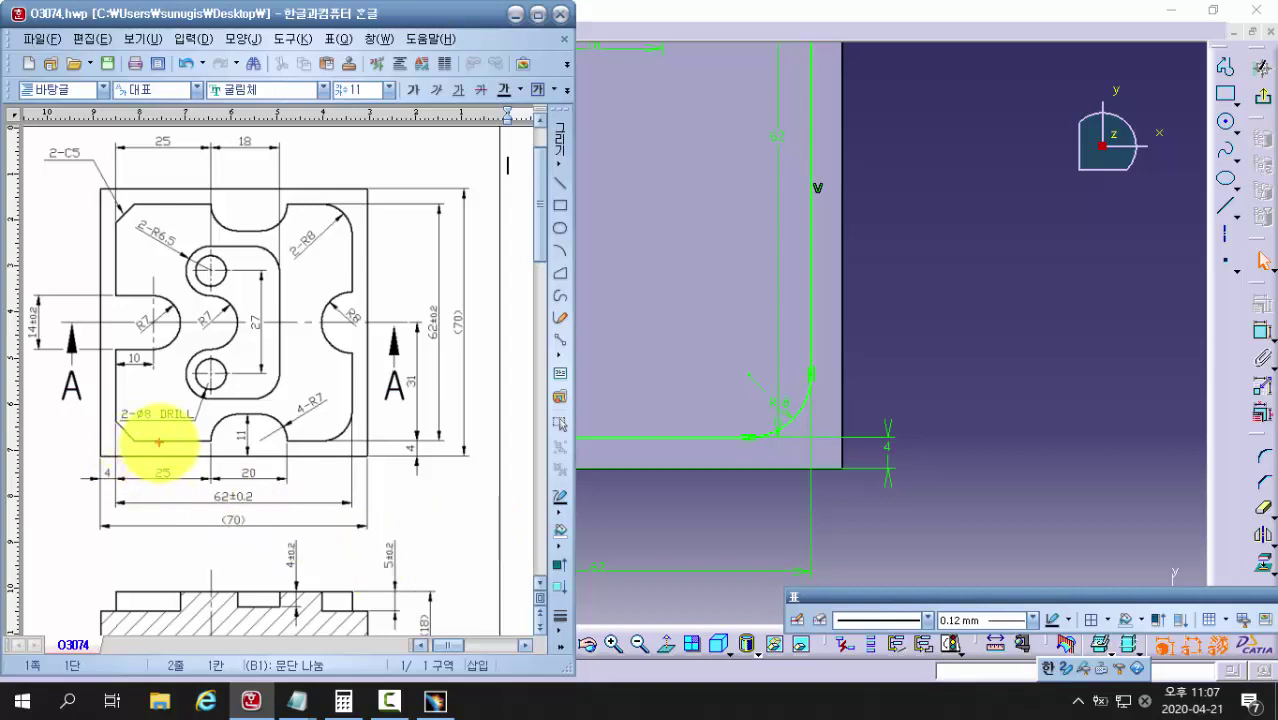
pyautogui.moveTo(209, 480)
pyautogui.mouseDown()
pyautogui.moveTo(209, 452)
pyautogui.moveTo(243, 411)
pyautogui.moveTo(287, 425)
pyautogui.moveTo(287, 488)
pyautogui.mouseUp()
pyautogui.moveTo(211, 437); pyautogui.dragTo(220, 410)
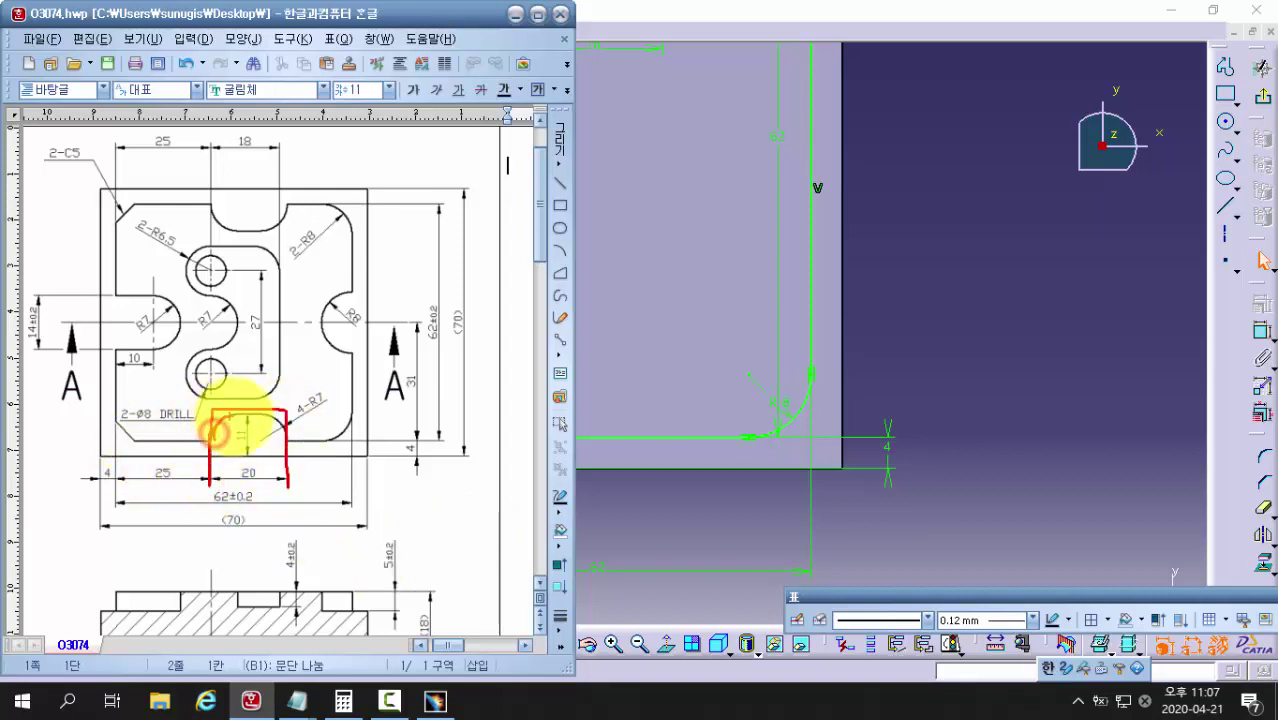
pyautogui.moveTo(321, 416); pyautogui.dragTo(321, 414)
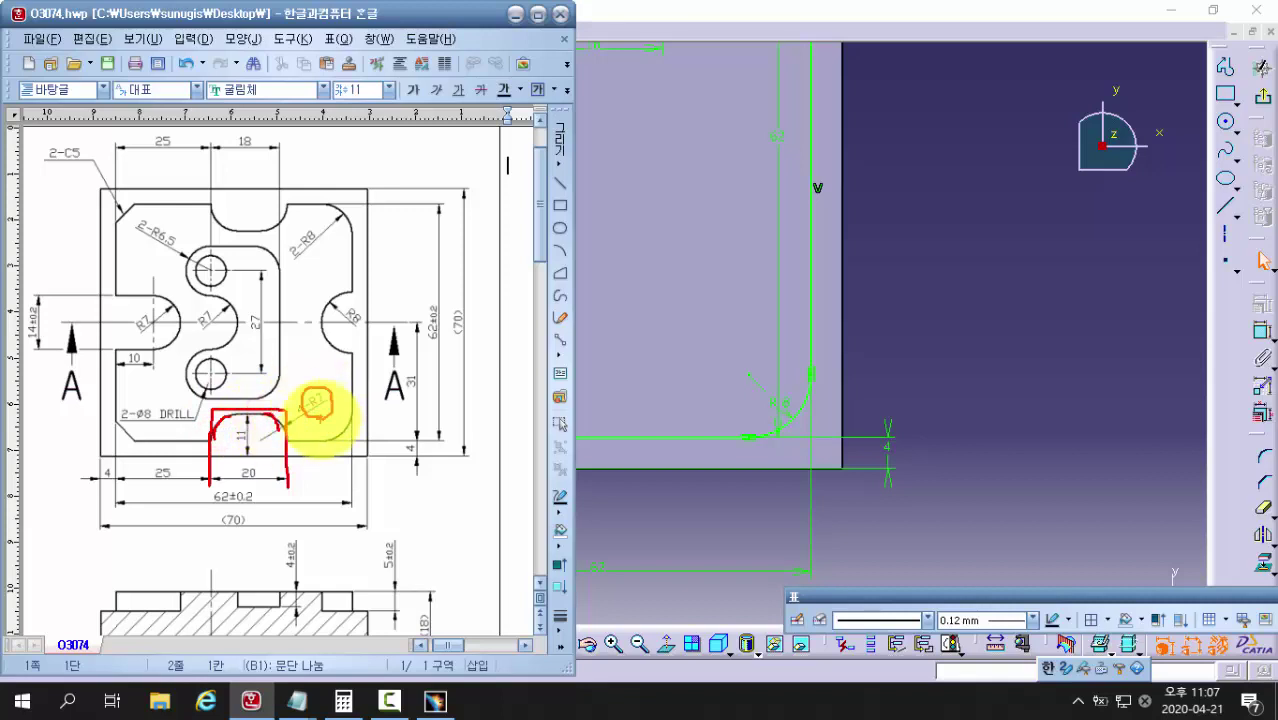
pyautogui.click(953, 325)
# Step: Sketch a three-sided open notch outline across the profile's bottom edge, its left side about 25 mm horizontally from the sketch origin
pyautogui.click(1226, 68)
pyautogui.click(1226, 68)
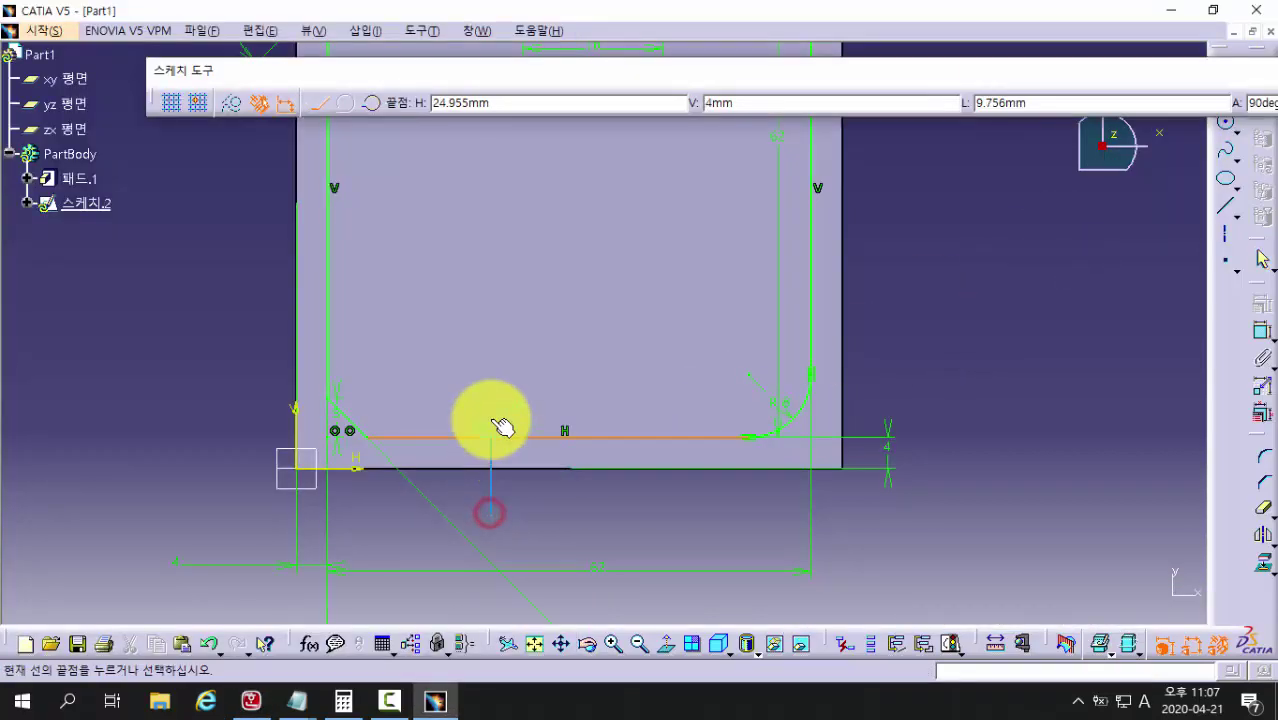
pyautogui.click(490, 390)
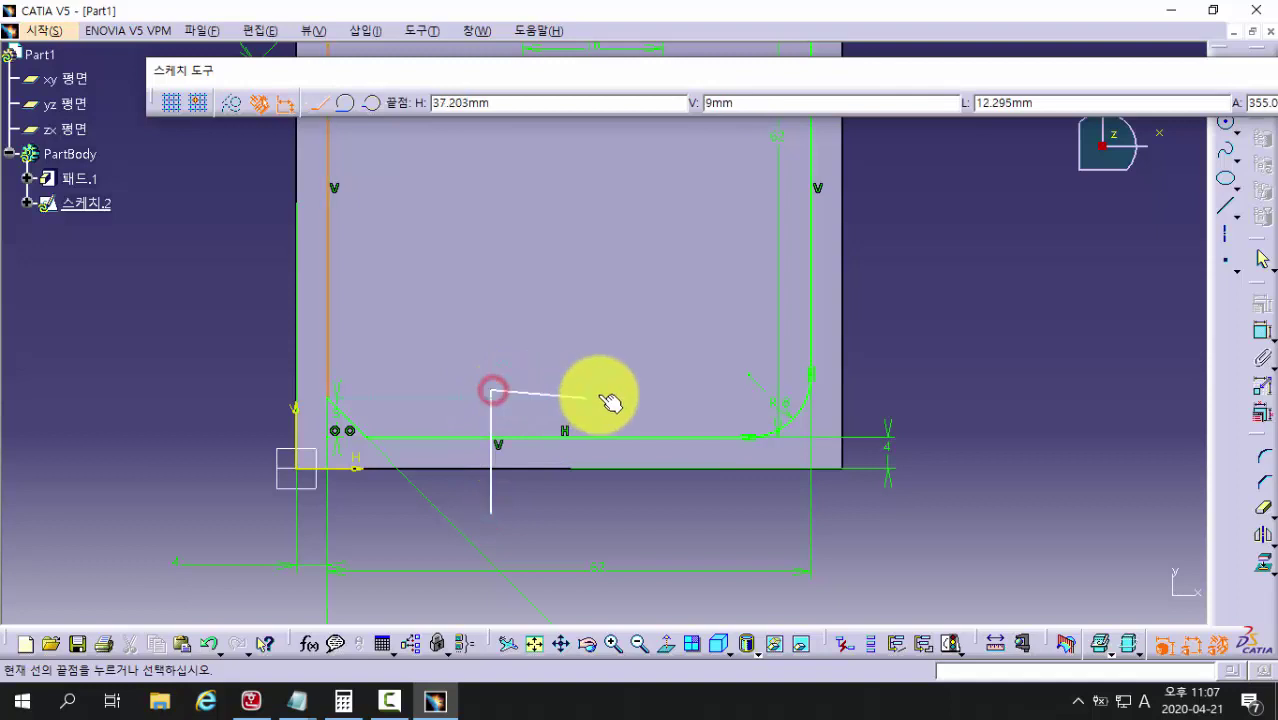
pyautogui.click(668, 389)
pyautogui.click(665, 511)
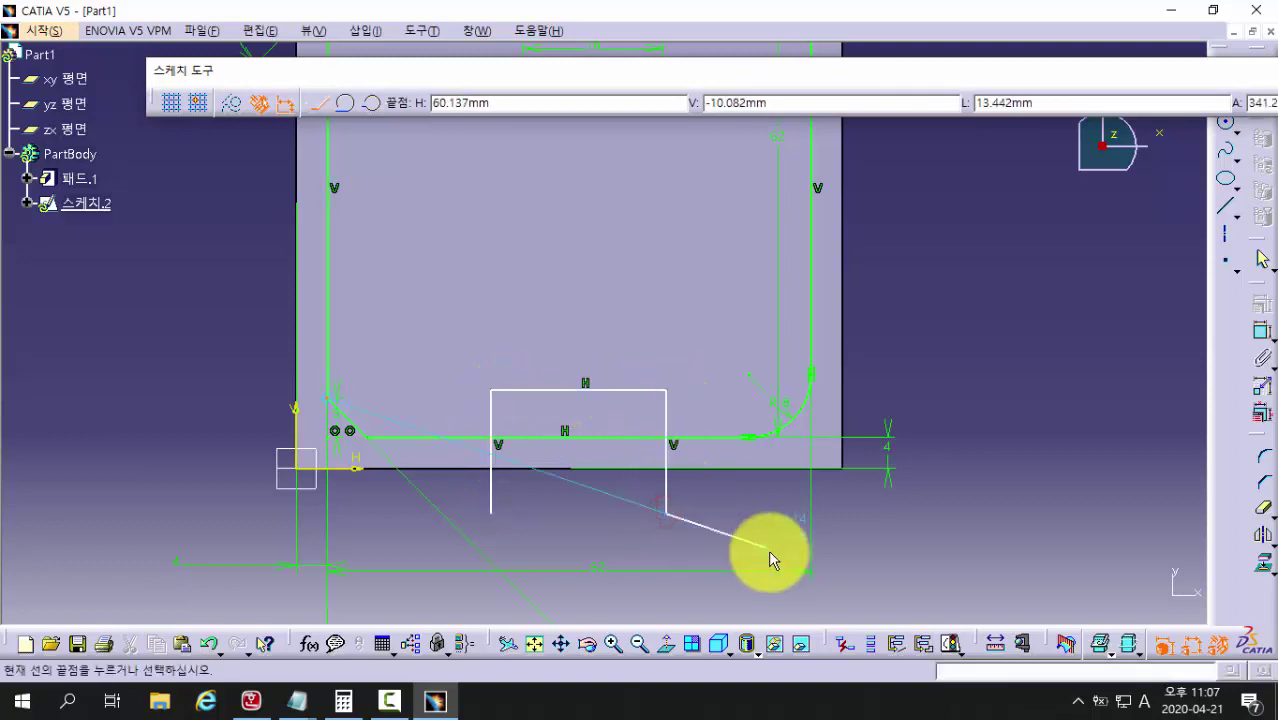
# Step: Trim the bottom edge between the notch sides and both side lines' ends that extend below the profile
pyautogui.click(1264, 512)
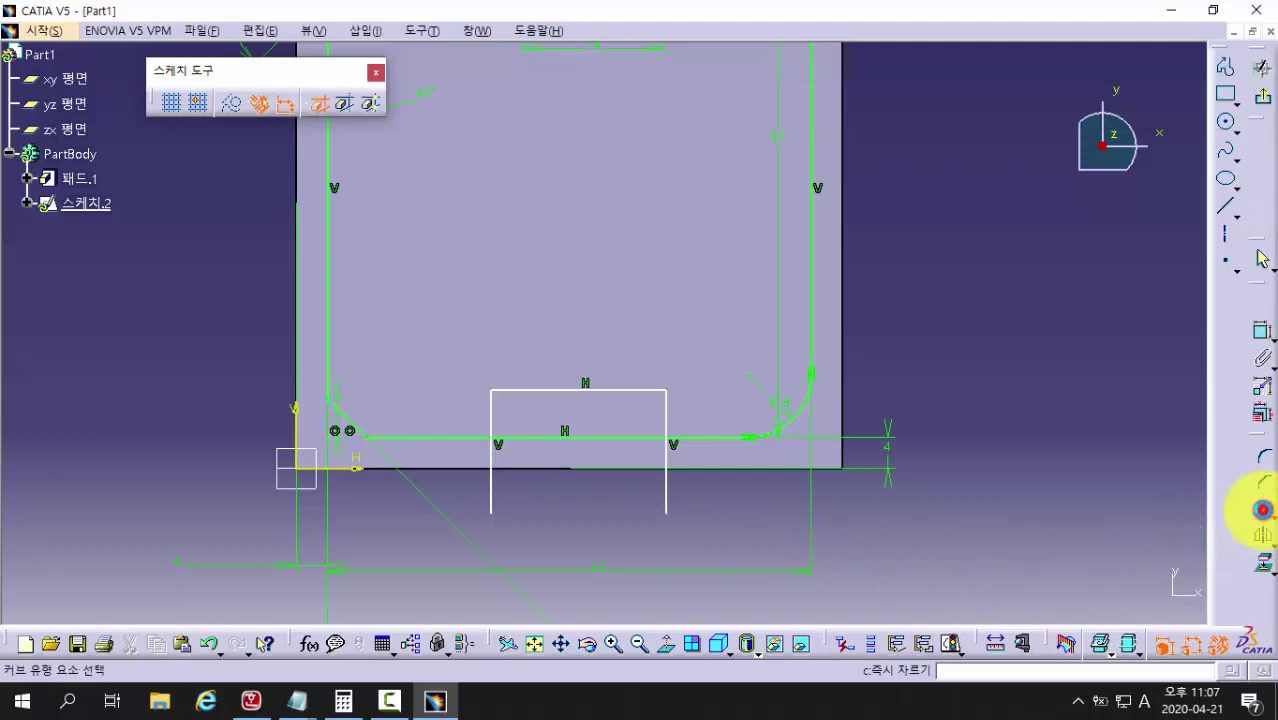
pyautogui.click(488, 467)
pyautogui.click(553, 438)
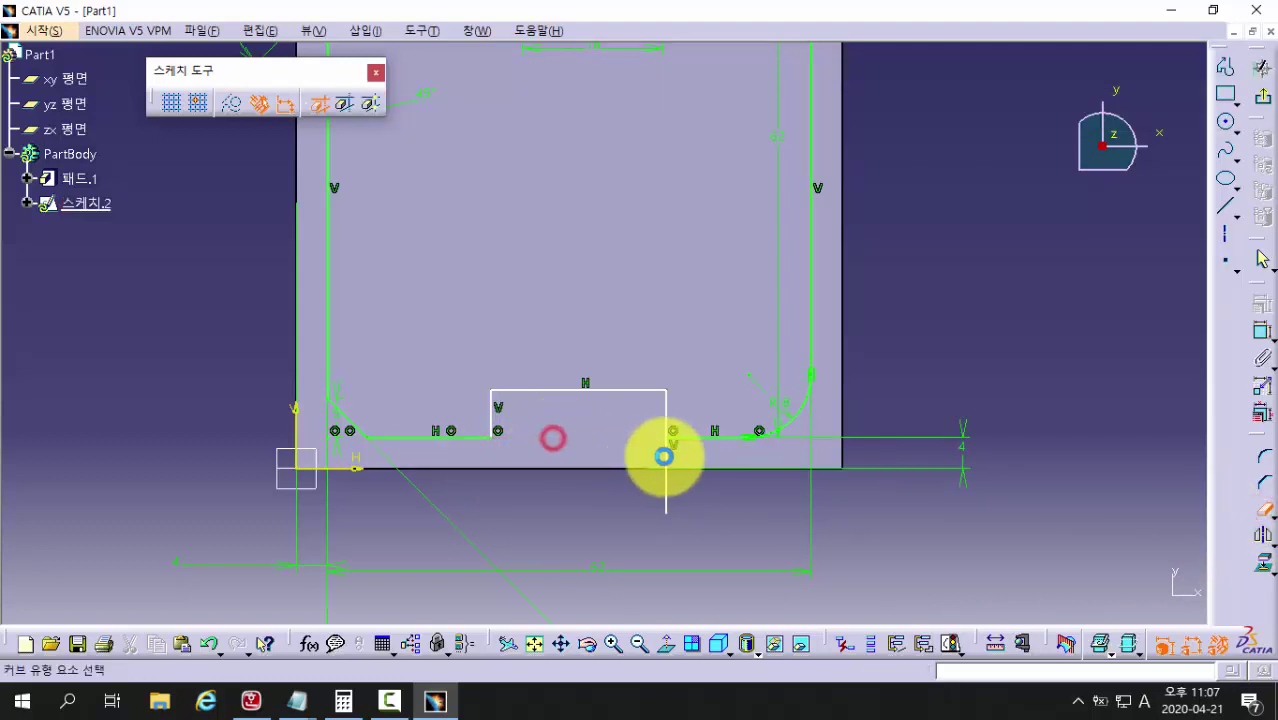
pyautogui.click(670, 471)
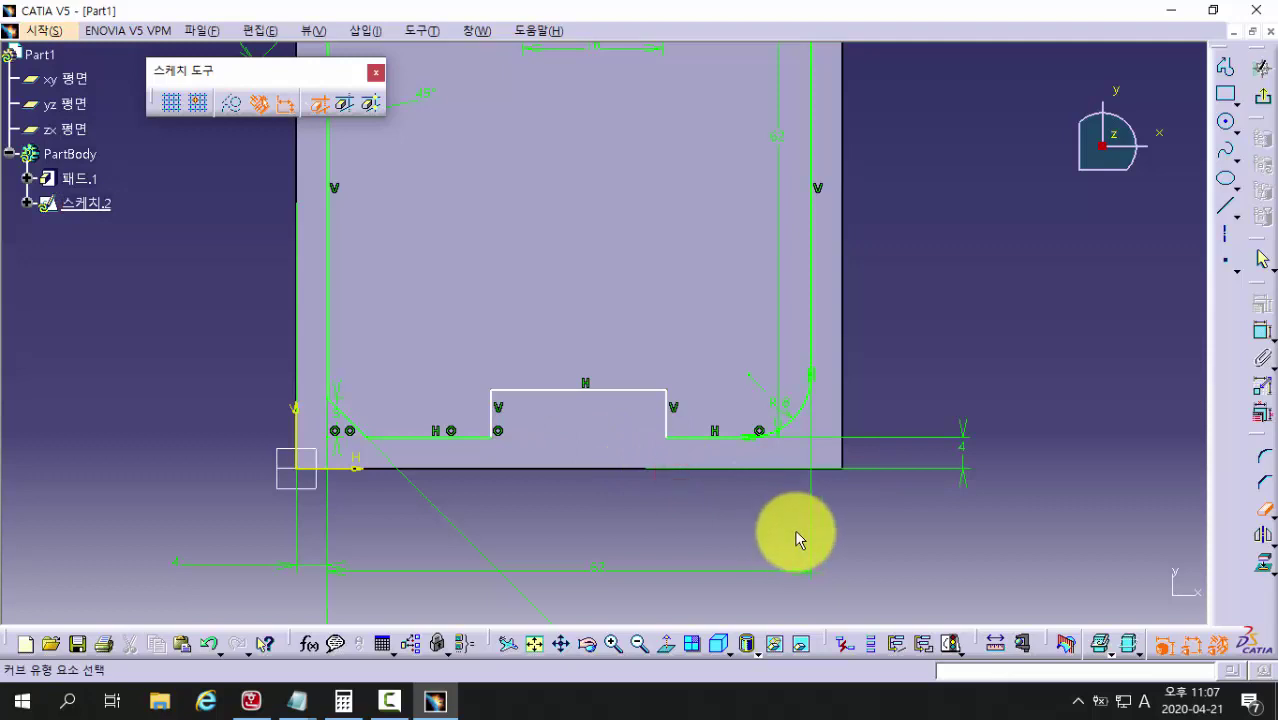
# Step: Dimension the distance from the profile's left edge to the bottom notch's left side and set it to 25 mm
pyautogui.click(1262, 332)
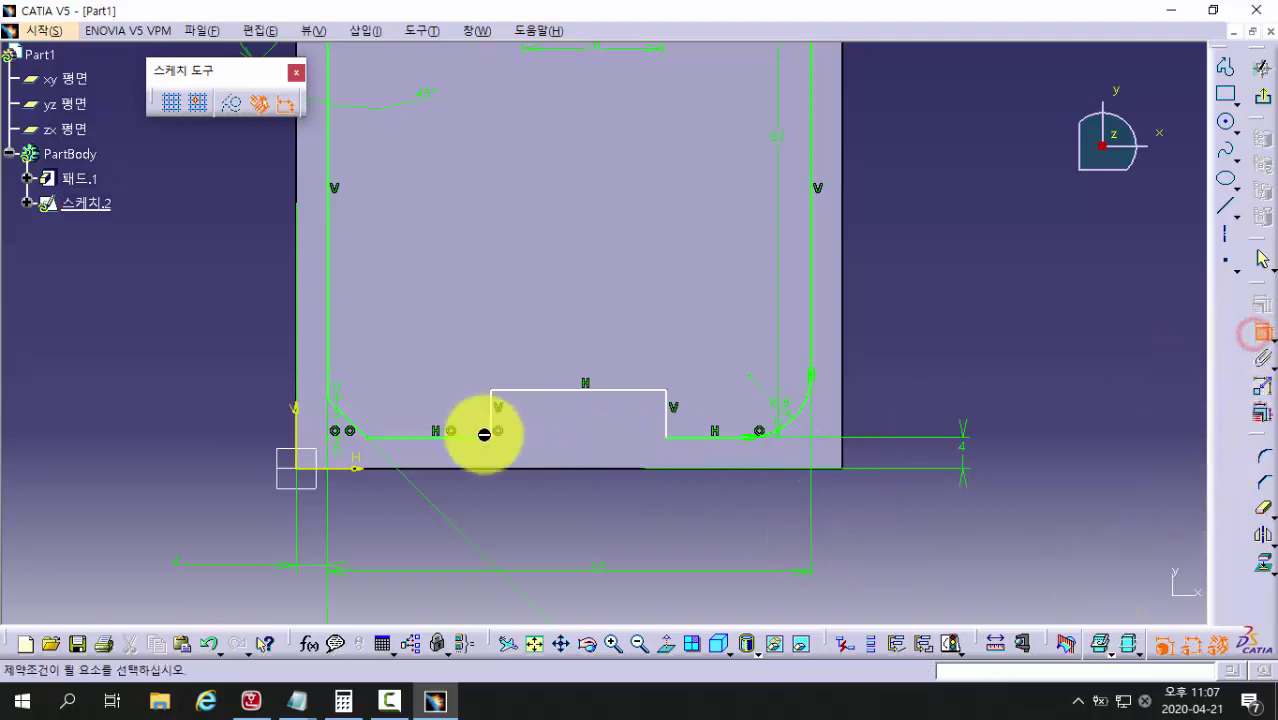
pyautogui.click(326, 349)
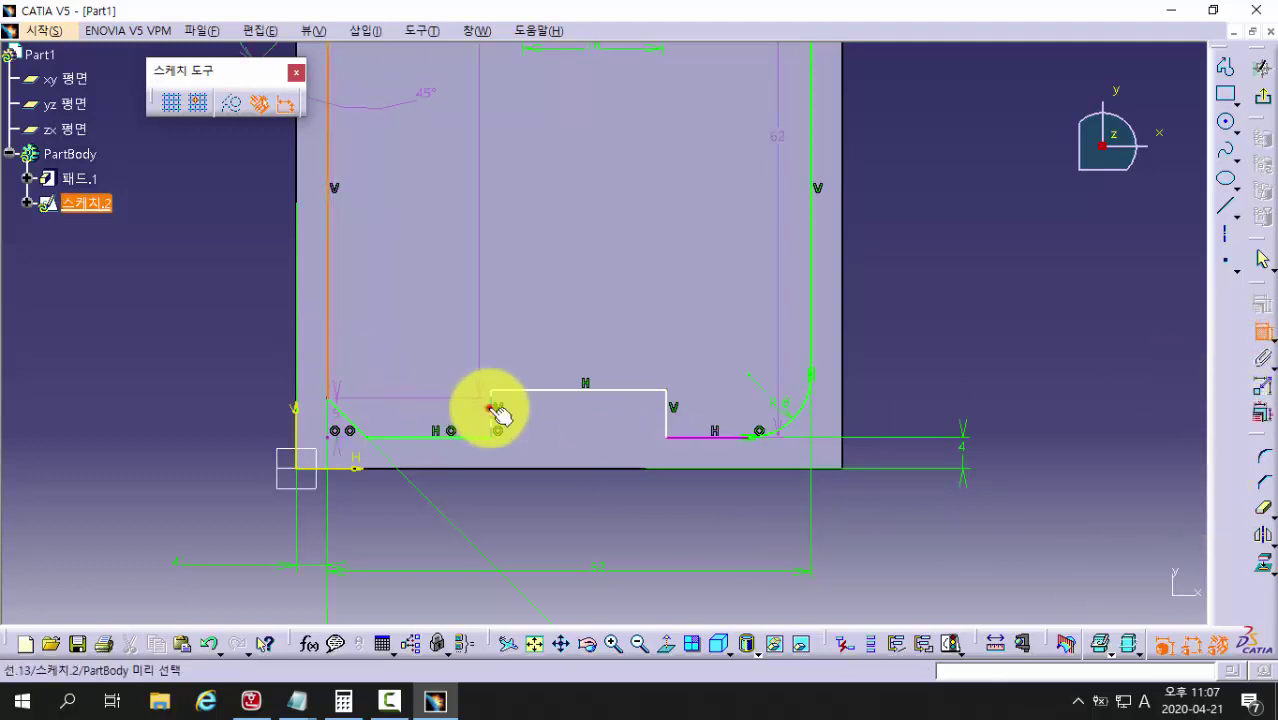
pyautogui.click(397, 524)
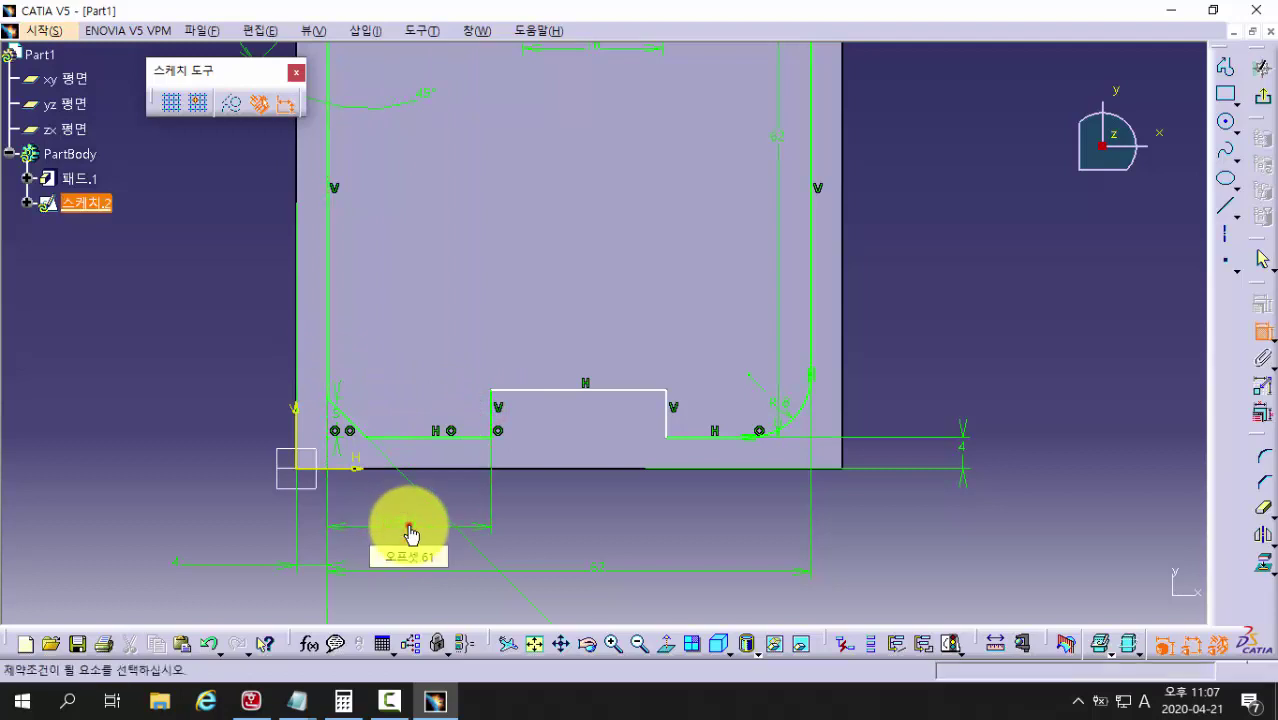
pyautogui.doubleClick(409, 528)
pyautogui.write('73')
pyautogui.press('Return')
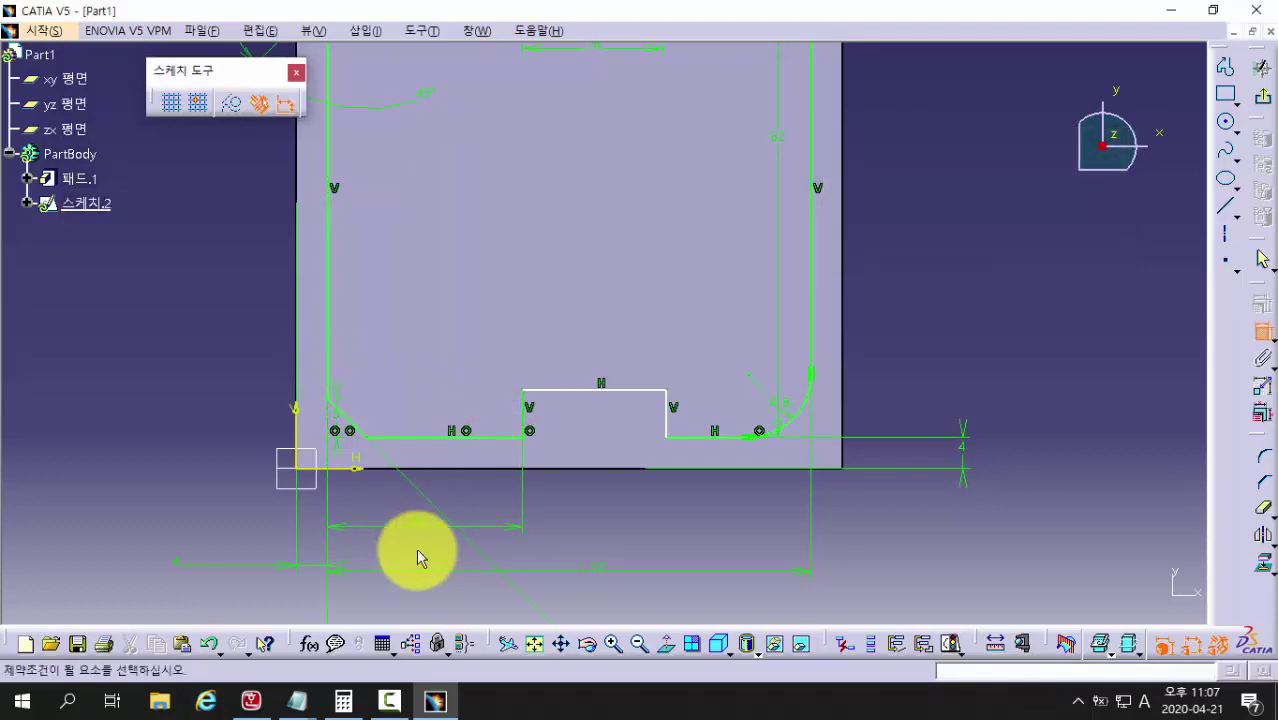
# Step: Dimension the bottom notch's width between its two vertical sides and set it to 20 mm
pyautogui.click(523, 414)
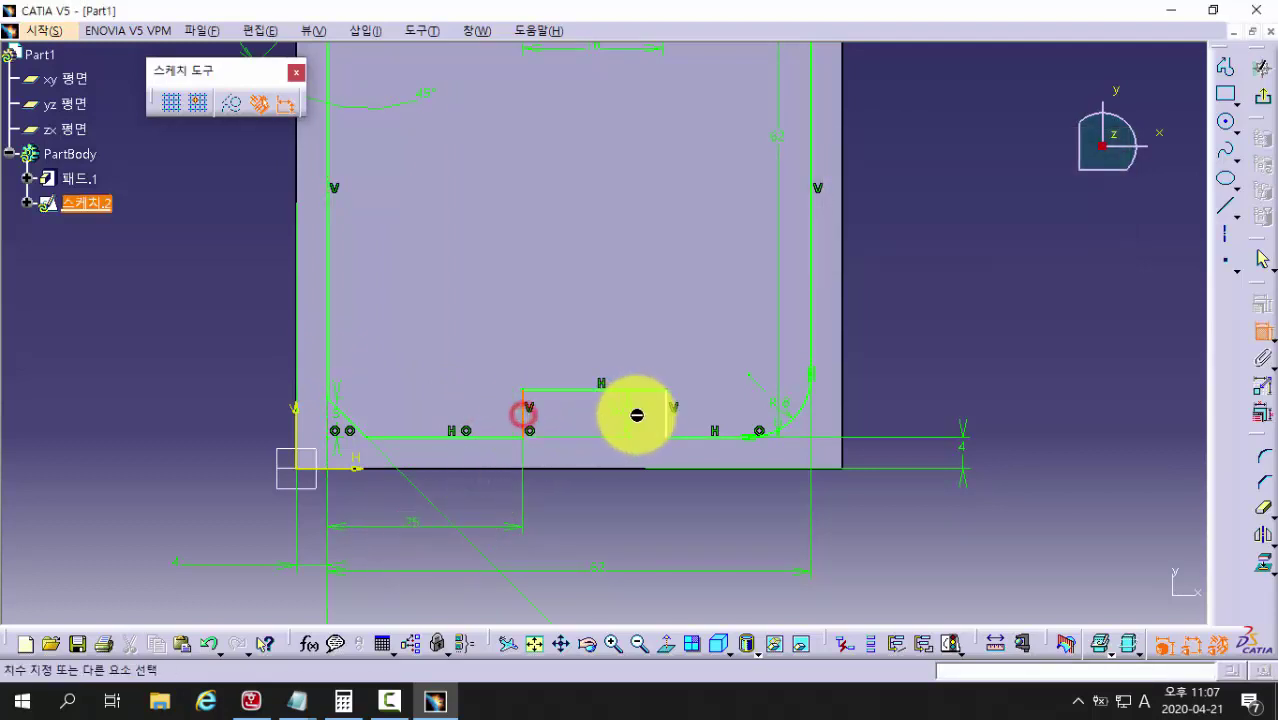
pyautogui.click(668, 416)
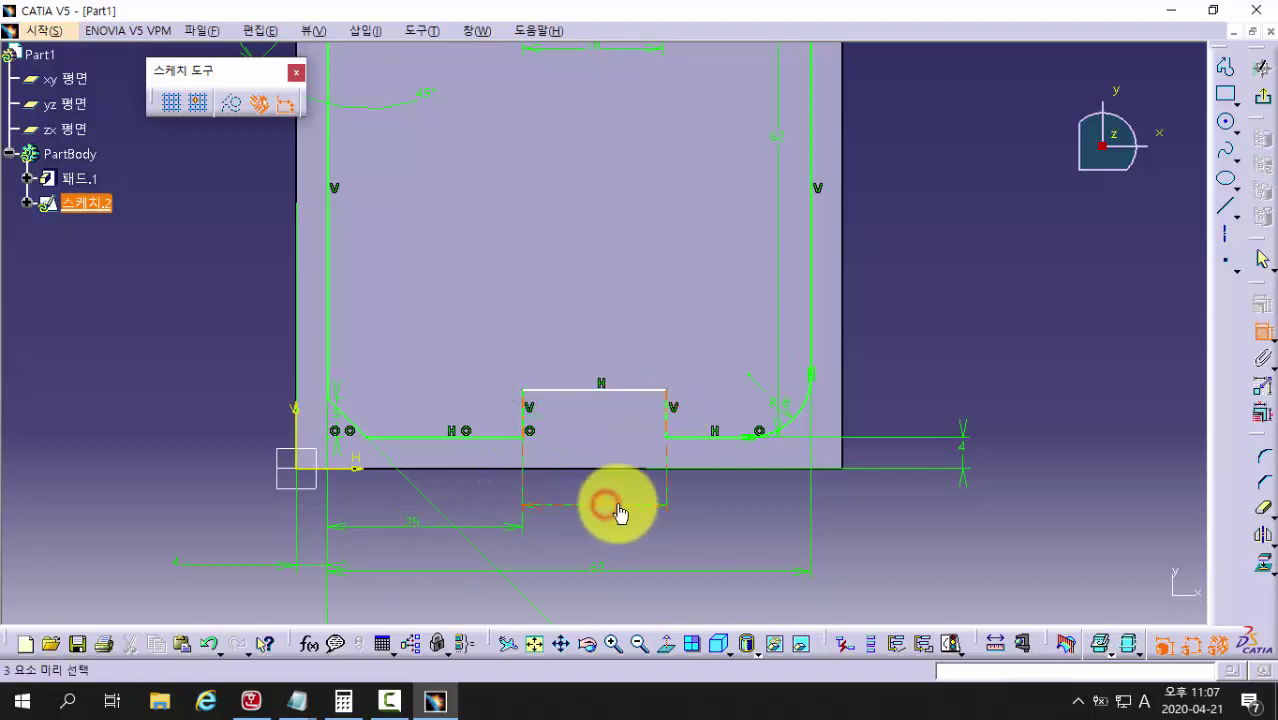
pyautogui.doubleClick(618, 505)
pyautogui.write('20')
pyautogui.press('Return')
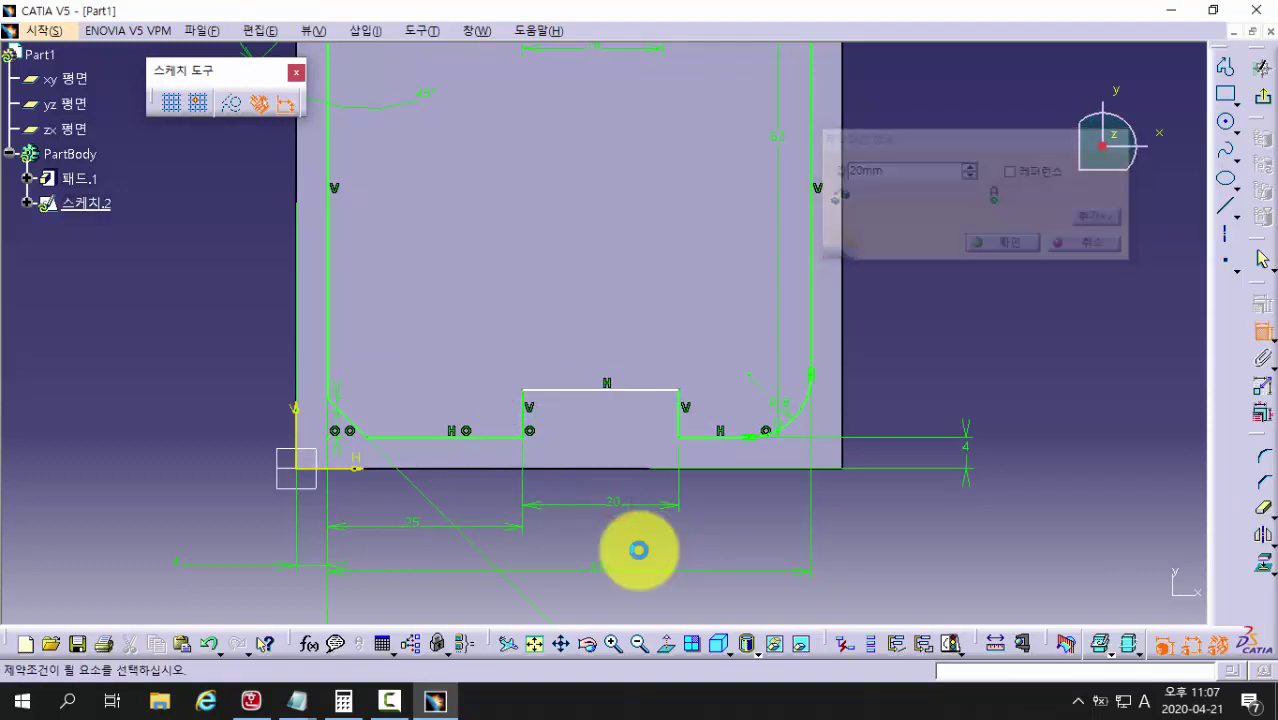
# Step: Dimension the bottom notch's depth from the profile's bottom edge to the notch's horizontal line and set it to 7 mm
pyautogui.click(487, 437)
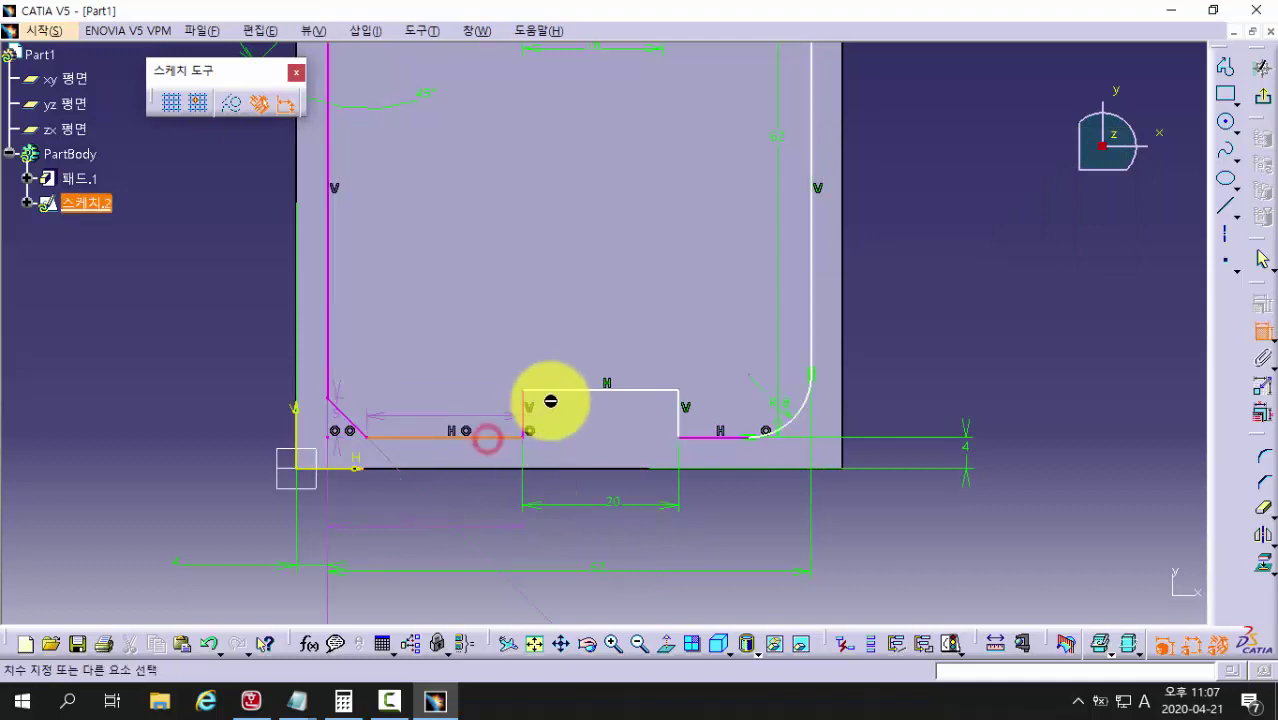
pyautogui.click(555, 389)
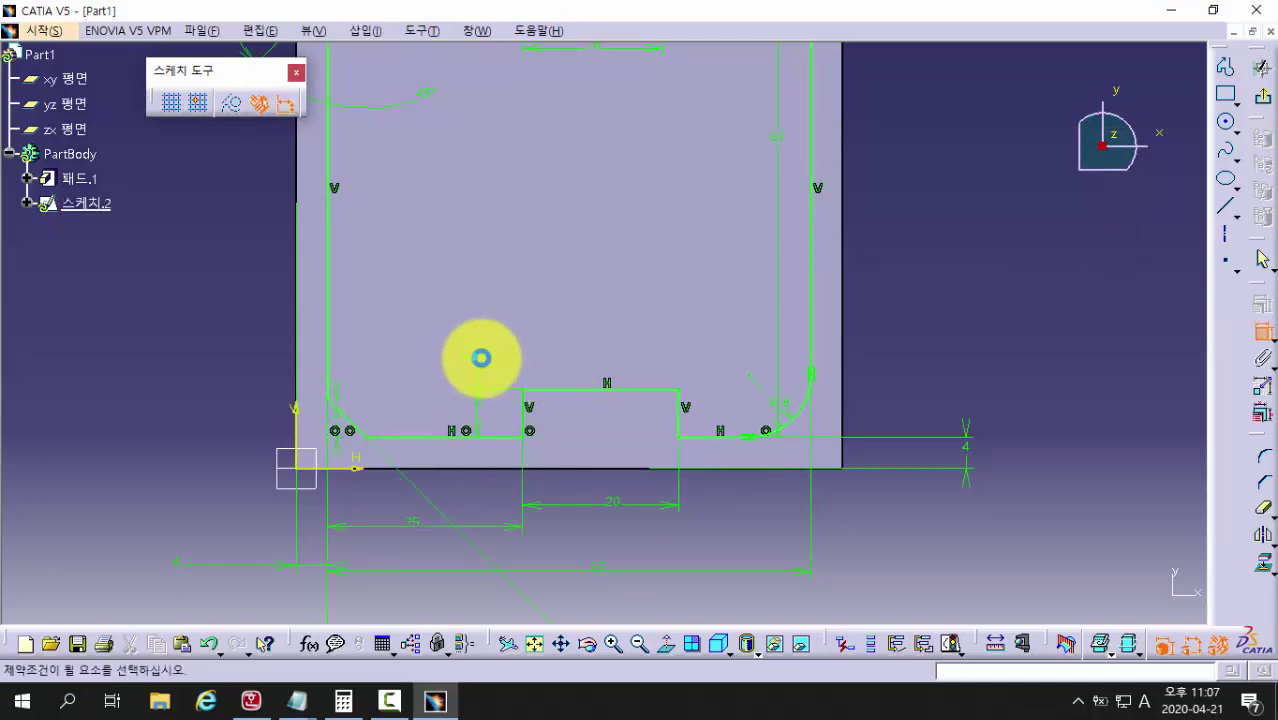
pyautogui.doubleClick(487, 358)
pyautogui.write('7')
pyautogui.press('Return')
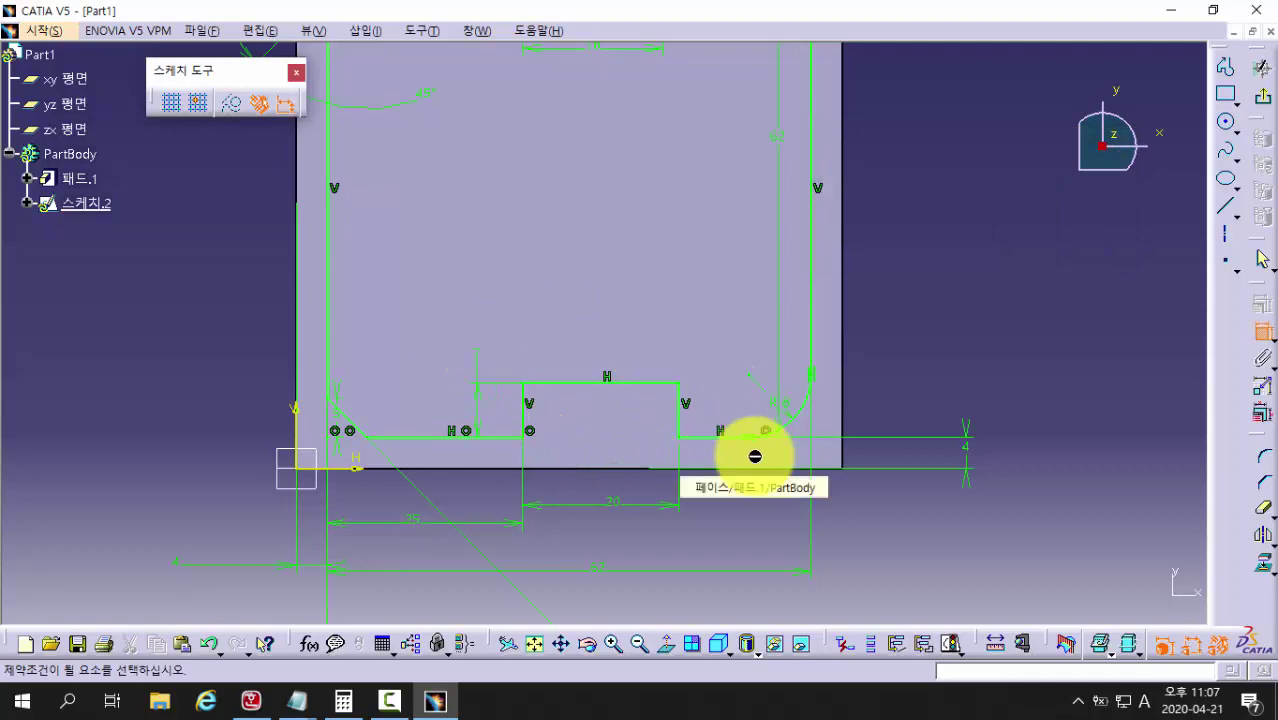
# Step: Round the bottom notch's upper-left corner with a corner arc and set its radius to 7 mm
pyautogui.click(1265, 458)
pyautogui.moveTo(619, 446)
pyautogui.mouseDown(button='middle')
pyautogui.moveTo(636, 390)
pyautogui.moveTo(536, 439)
pyautogui.mouseUp(button='middle')
pyautogui.click(479, 439)
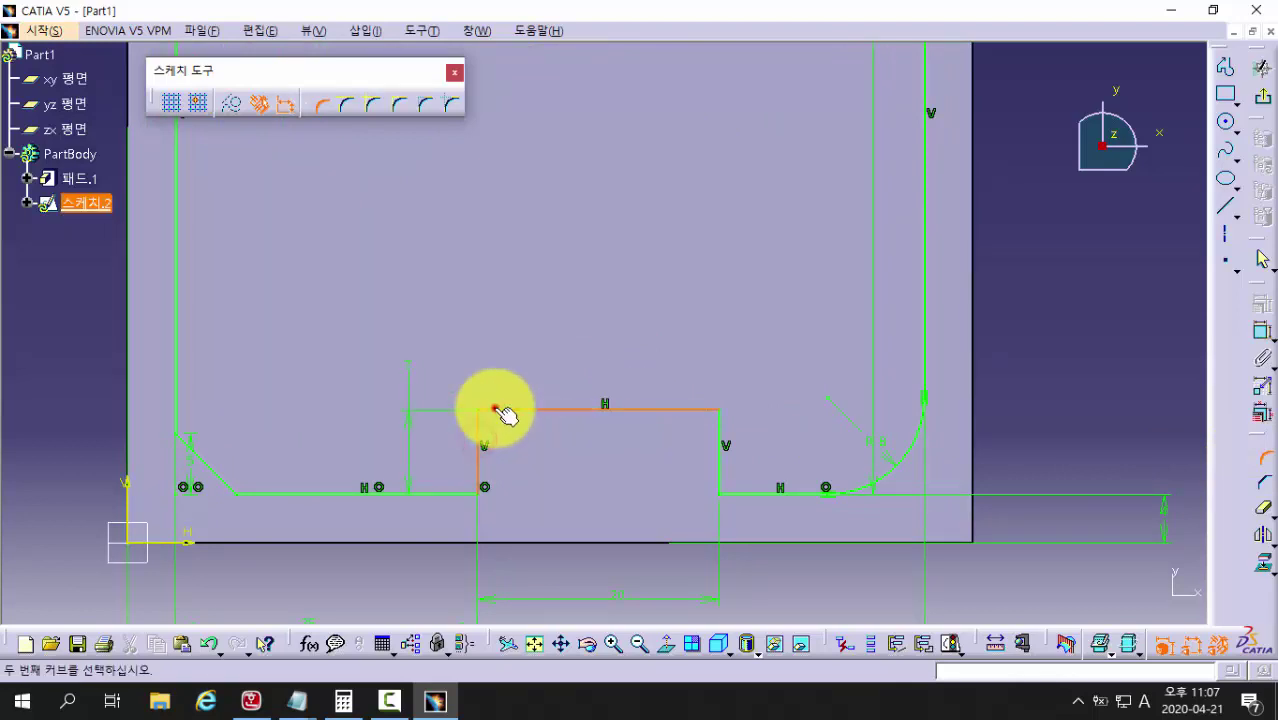
pyautogui.click(497, 410)
pyautogui.click(509, 435)
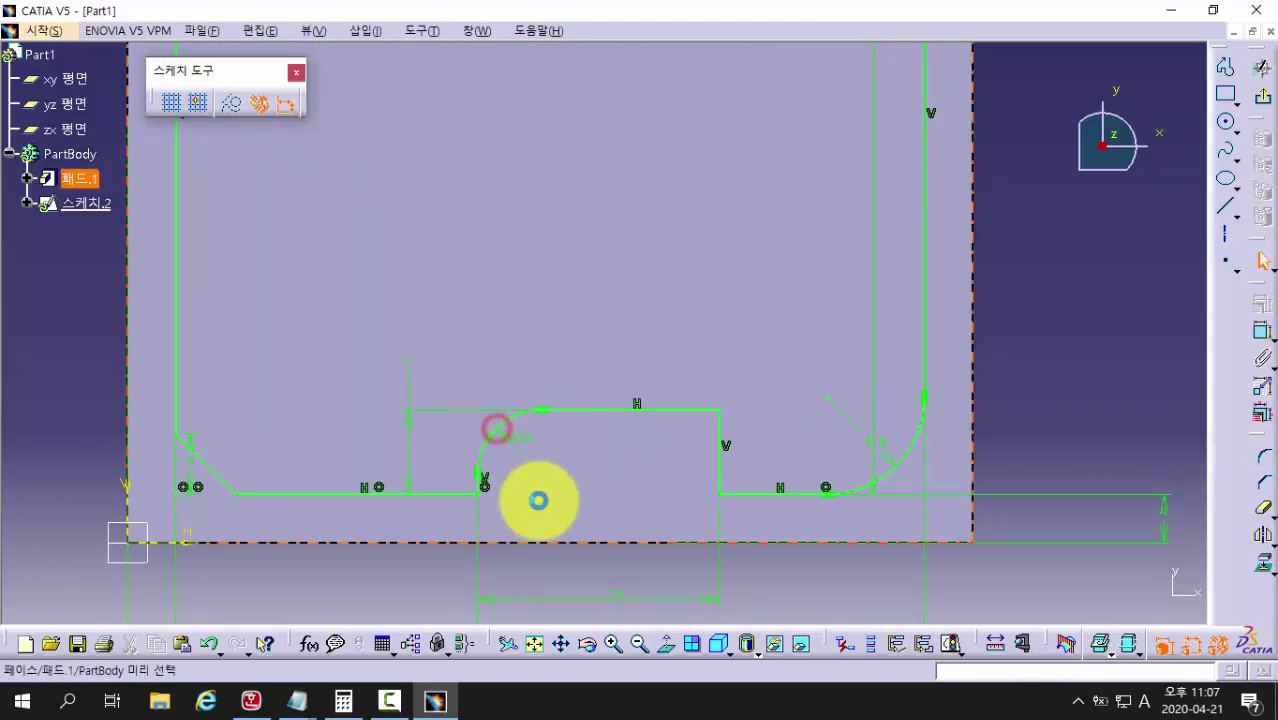
pyautogui.doubleClick(515, 438)
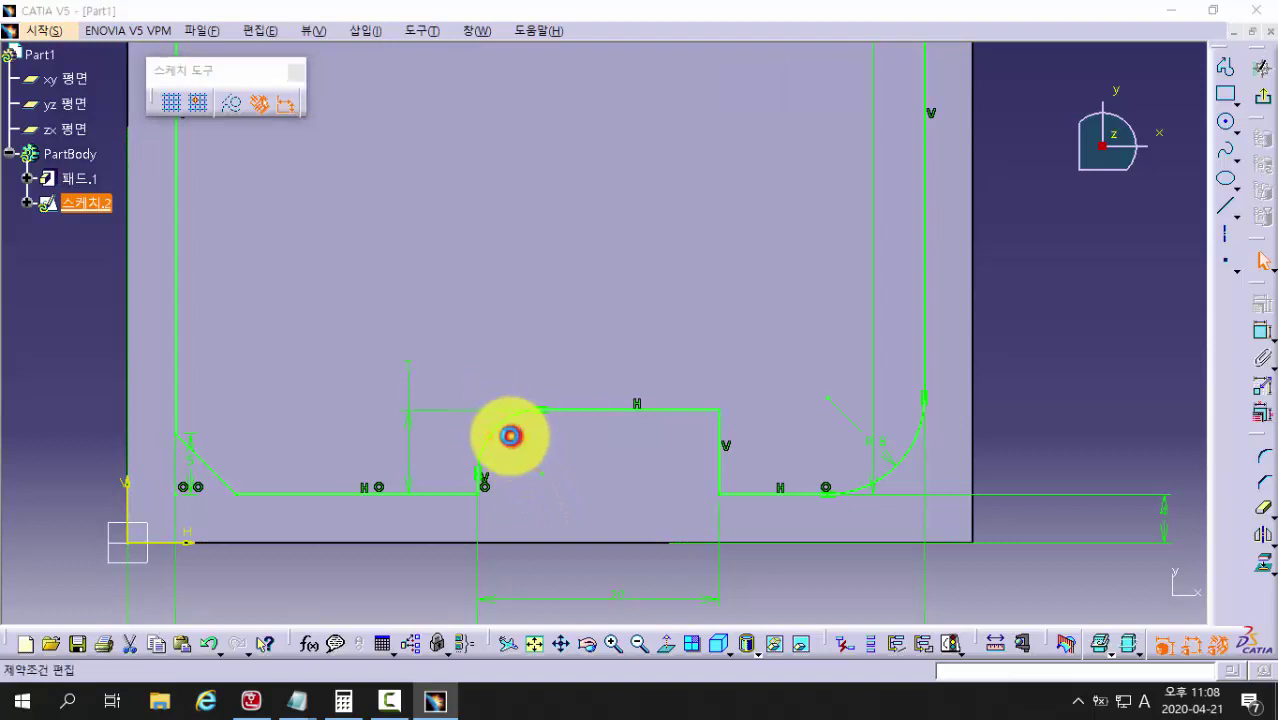
pyautogui.write('7')
pyautogui.press('Return')
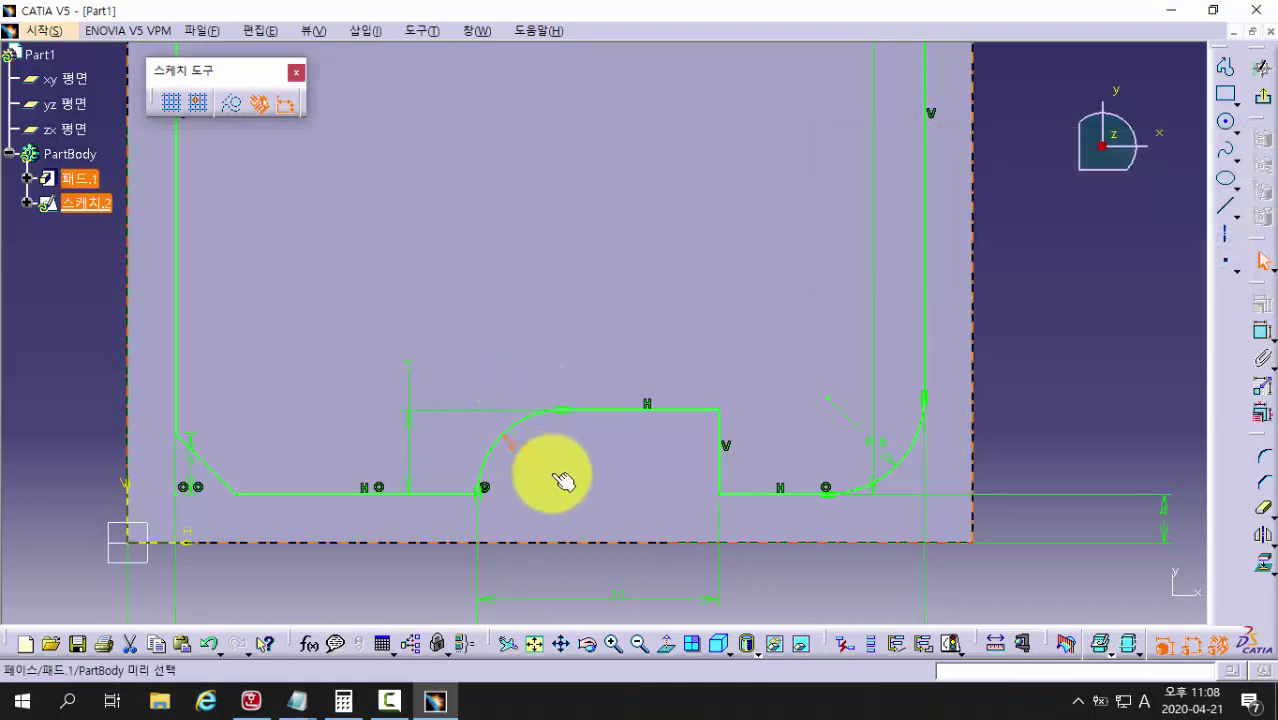
# Step: Round the bottom notch's upper-right corner with a corner arc and set its radius to 7 mm
pyautogui.click(1262, 460)
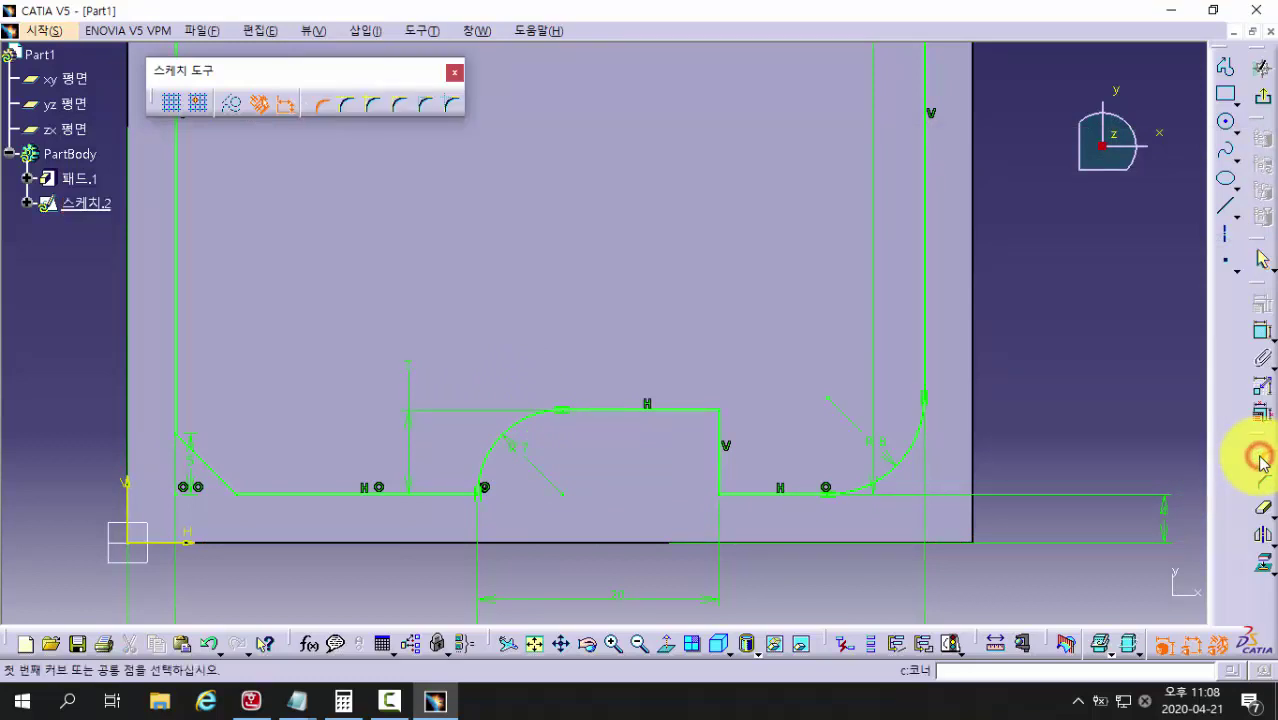
pyautogui.click(659, 409)
pyautogui.click(720, 436)
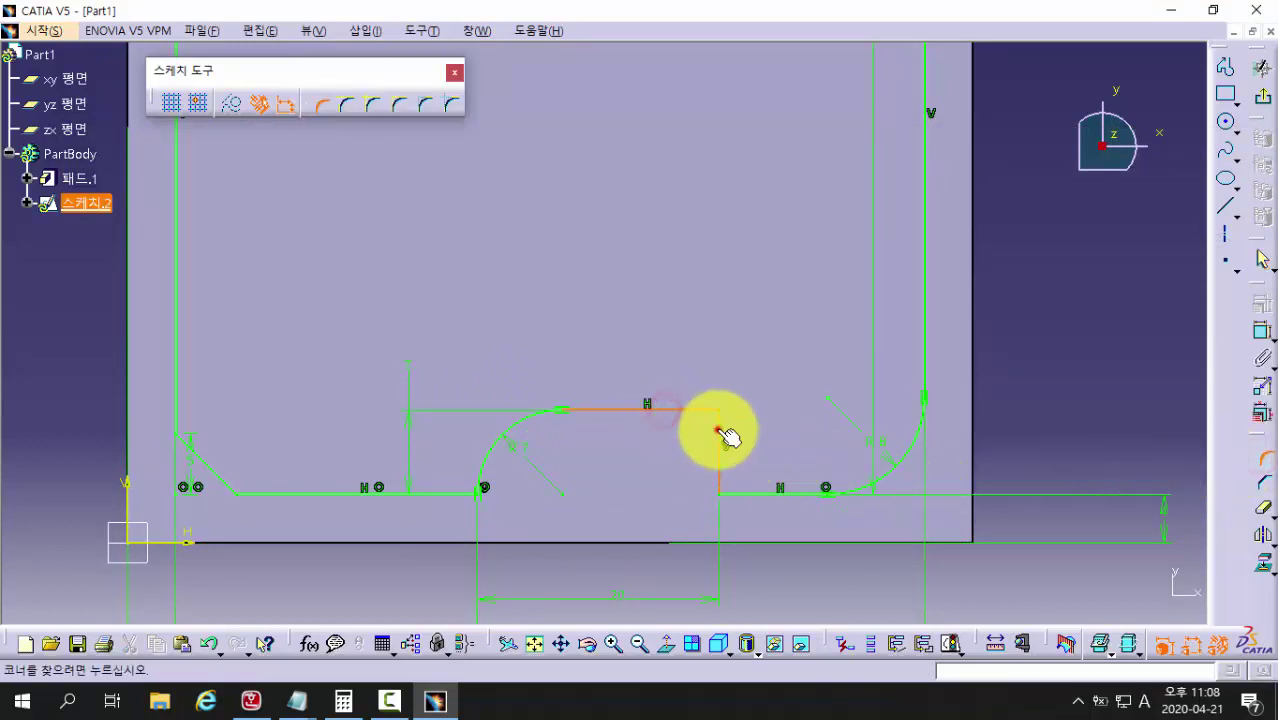
pyautogui.click(700, 433)
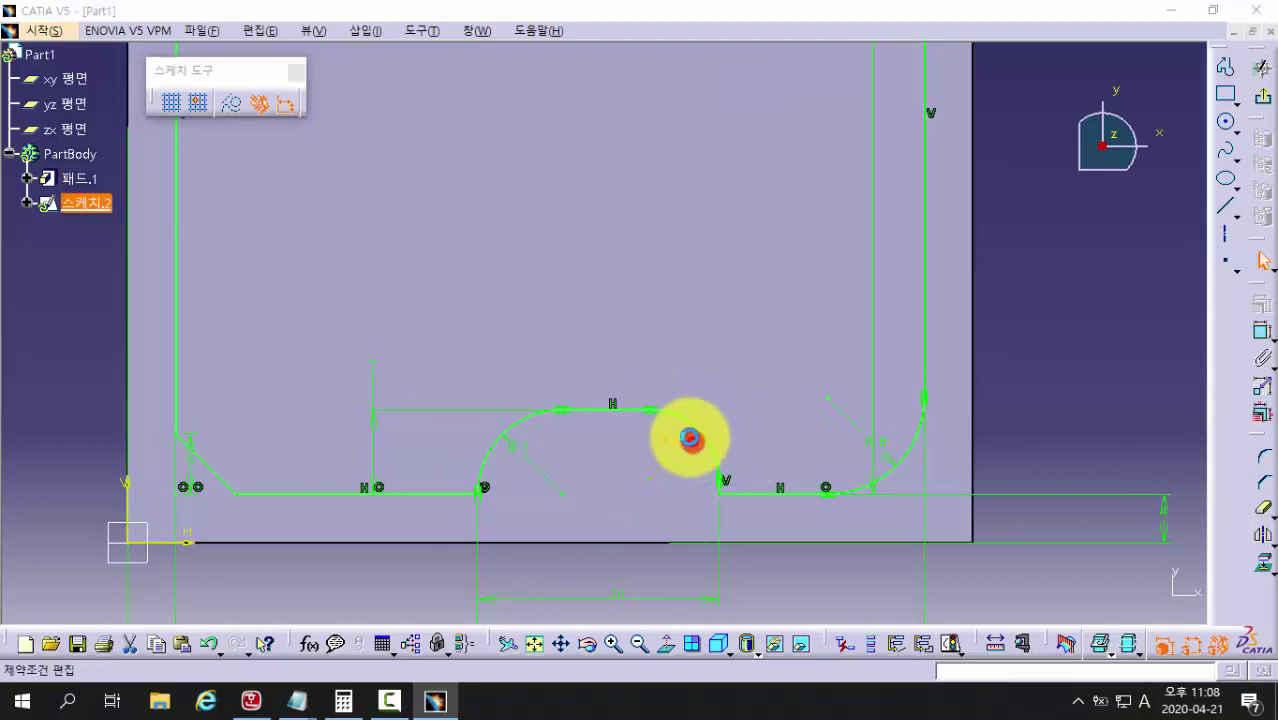
pyautogui.doubleClick(687, 438)
pyautogui.write('7')
pyautogui.press('Return')
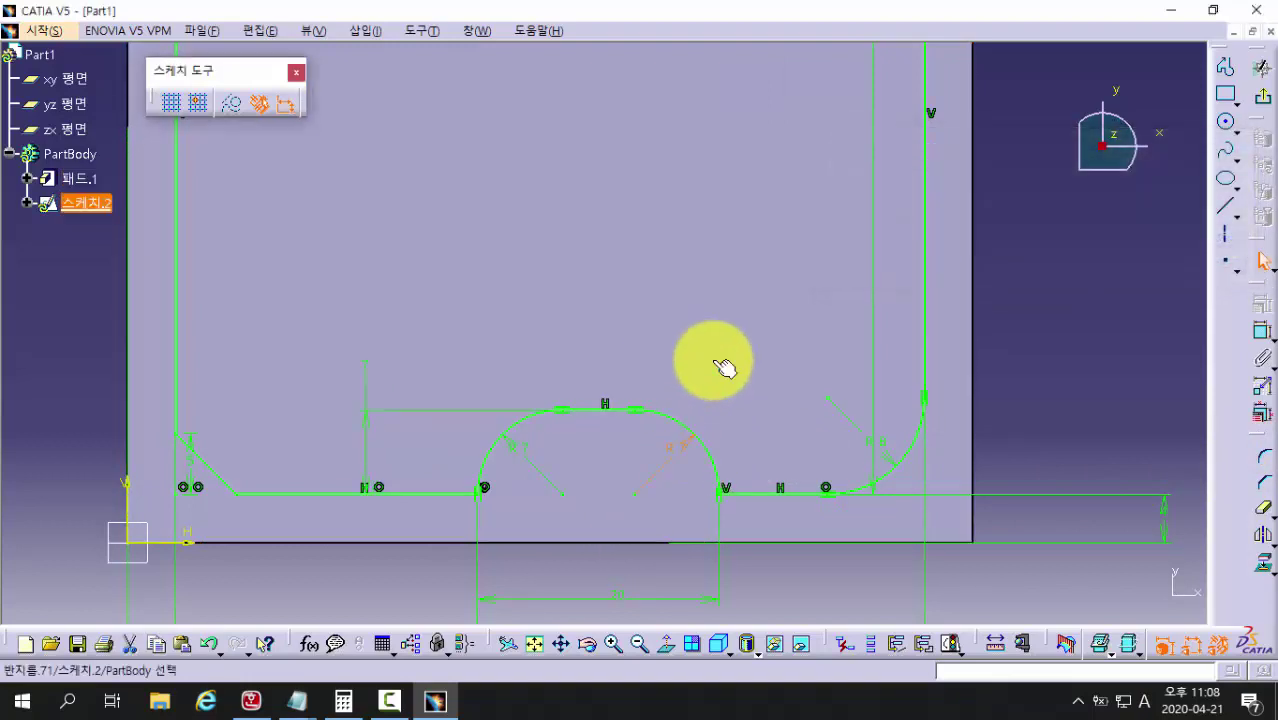
# Step: Check the right notch in the O3074 drawing, and sketch a circle centred on the profile's right edge, about 30 mm above the plate's bottom edge
pyautogui.moveTo(903, 328)
pyautogui.mouseDown(button='middle')
pyautogui.moveTo(890, 357)
pyautogui.moveTo(753, 280)
pyautogui.moveTo(776, 370)
pyautogui.moveTo(713, 331)
pyautogui.mouseUp(button='middle')
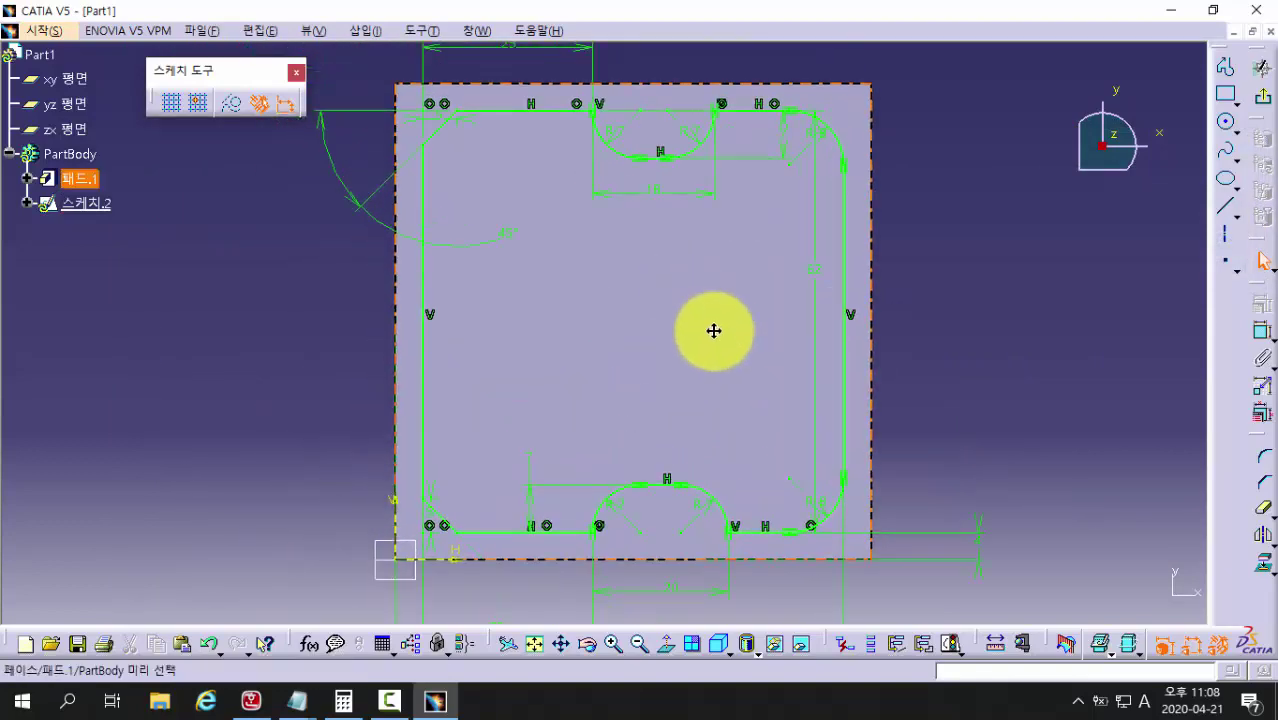
pyautogui.click(251, 700)
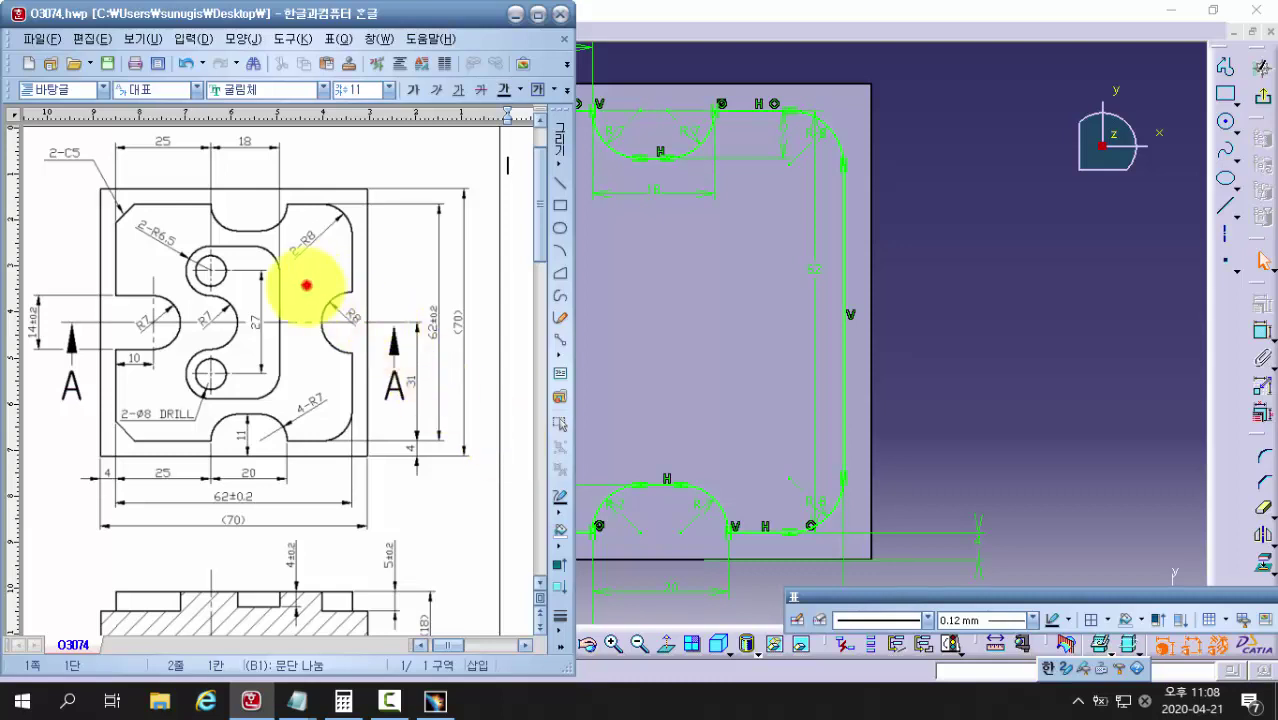
pyautogui.moveTo(306, 286); pyautogui.dragTo(362, 361)
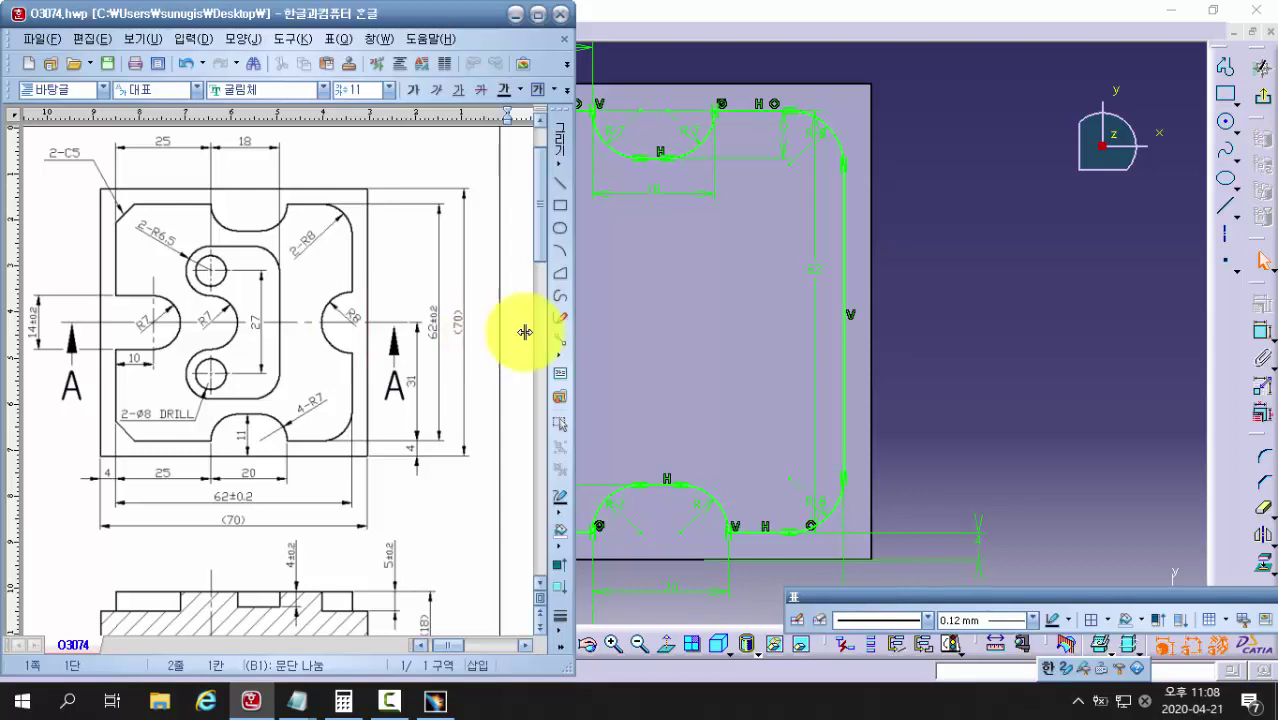
pyautogui.click(1004, 252)
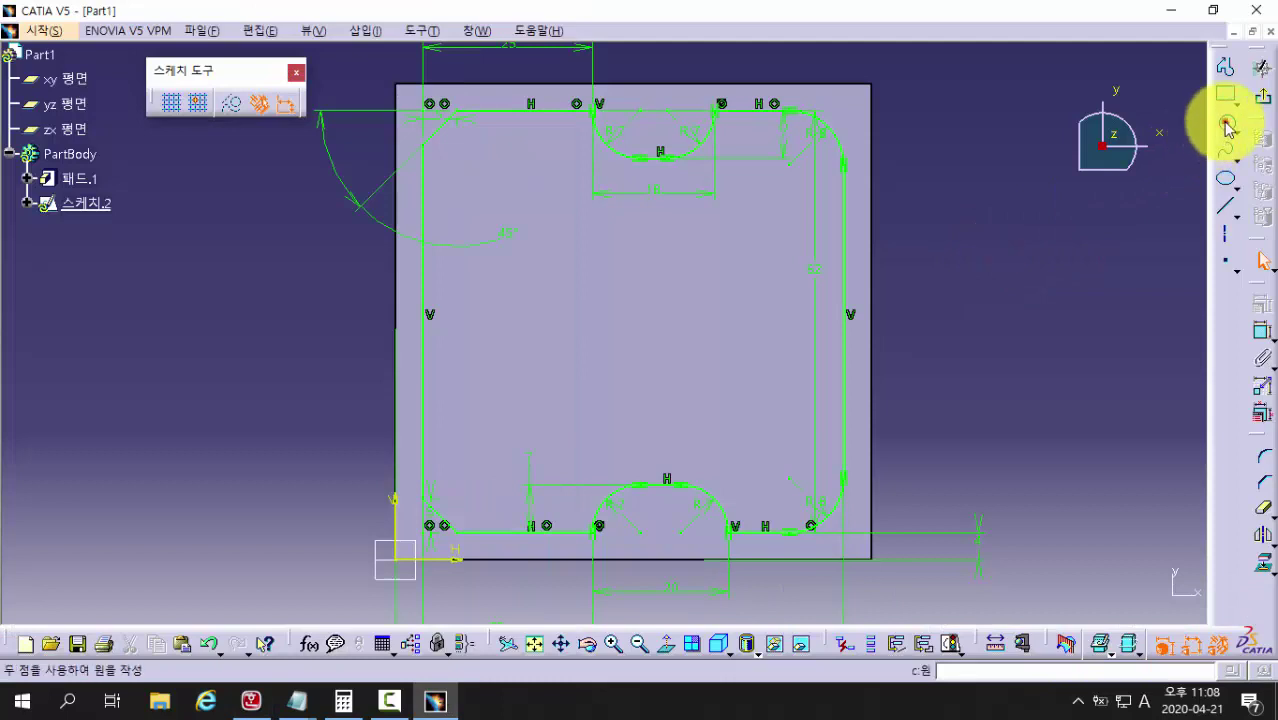
pyautogui.click(1225, 121)
pyautogui.moveTo(1061, 308); pyautogui.dragTo(971, 370, button='middle')
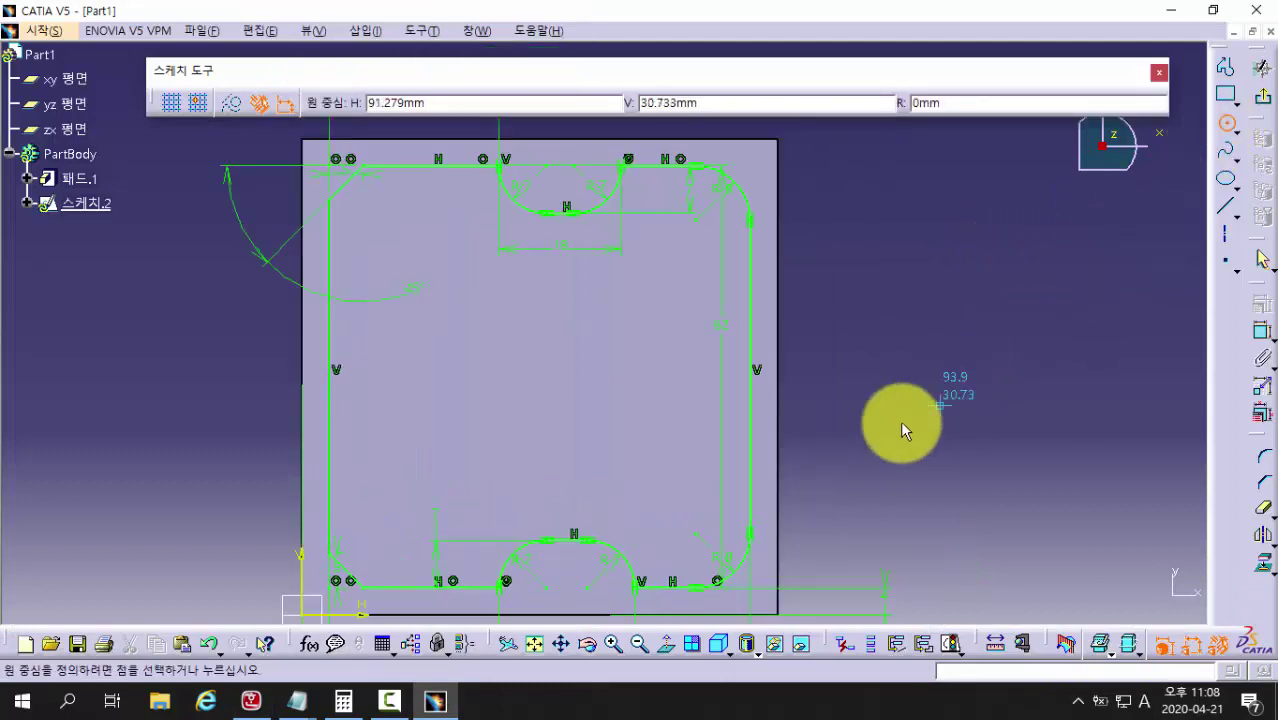
pyautogui.click(751, 410)
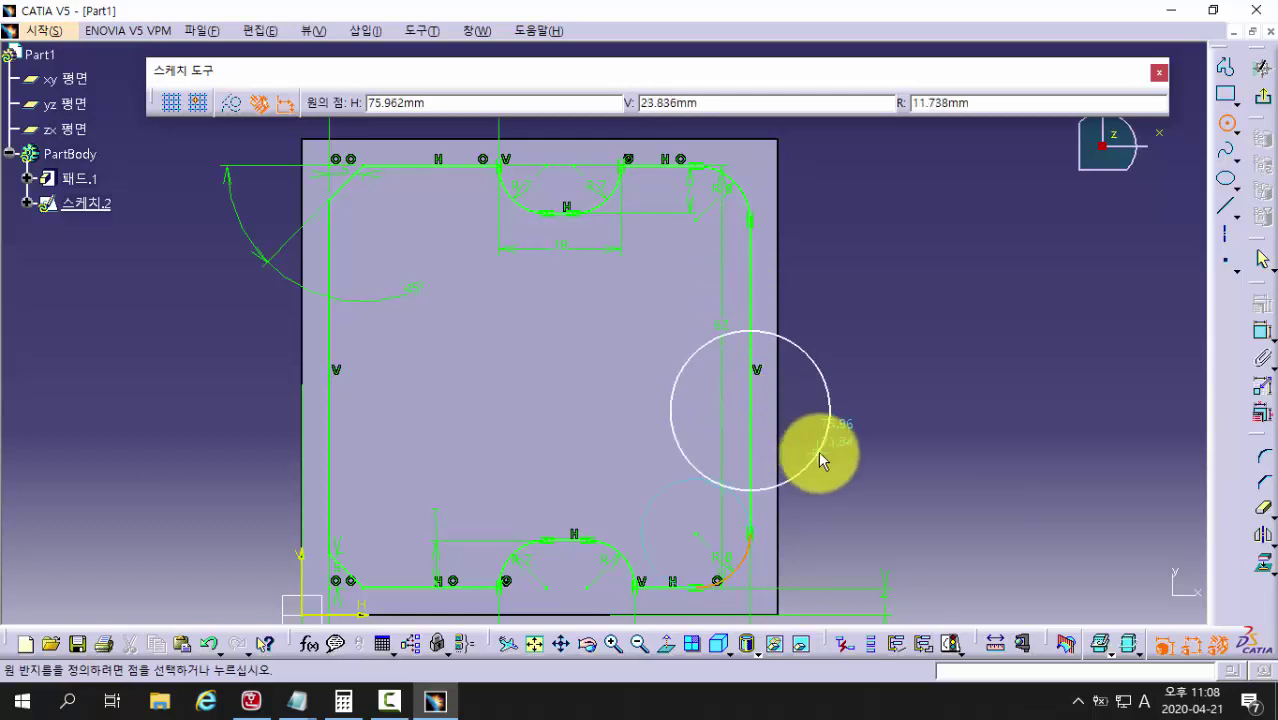
pyautogui.click(811, 381)
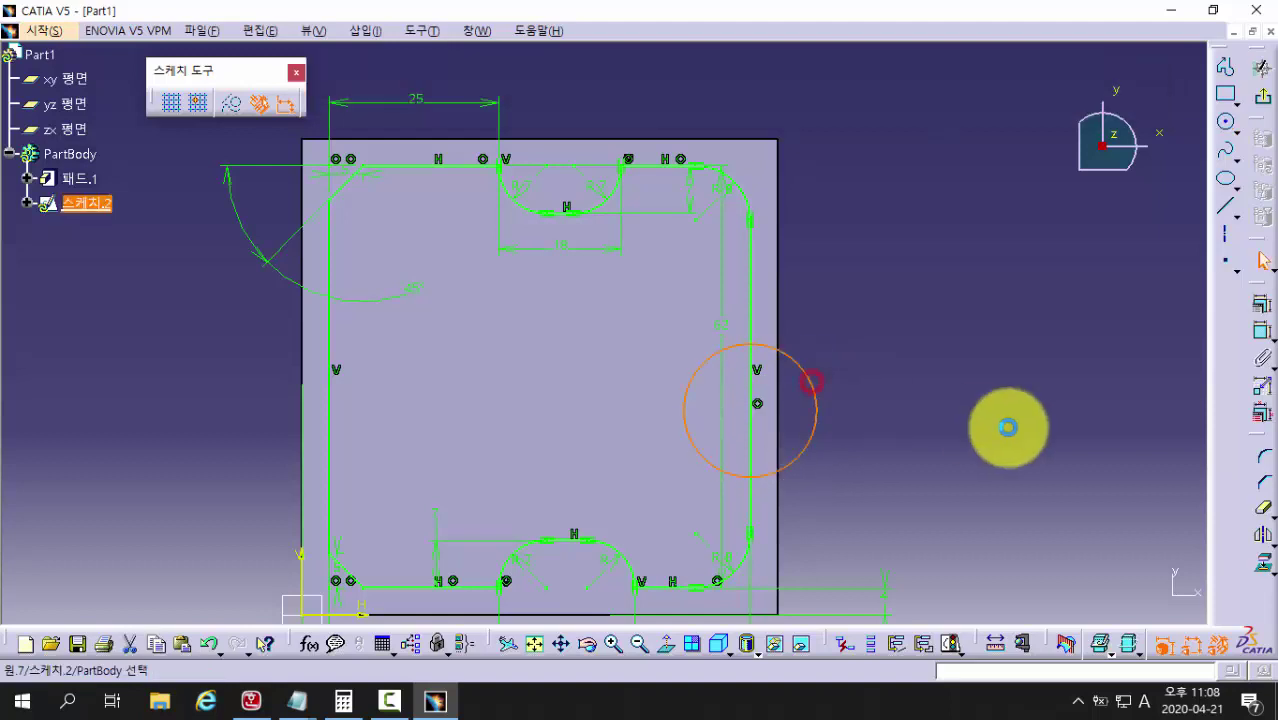
pyautogui.click(1009, 432)
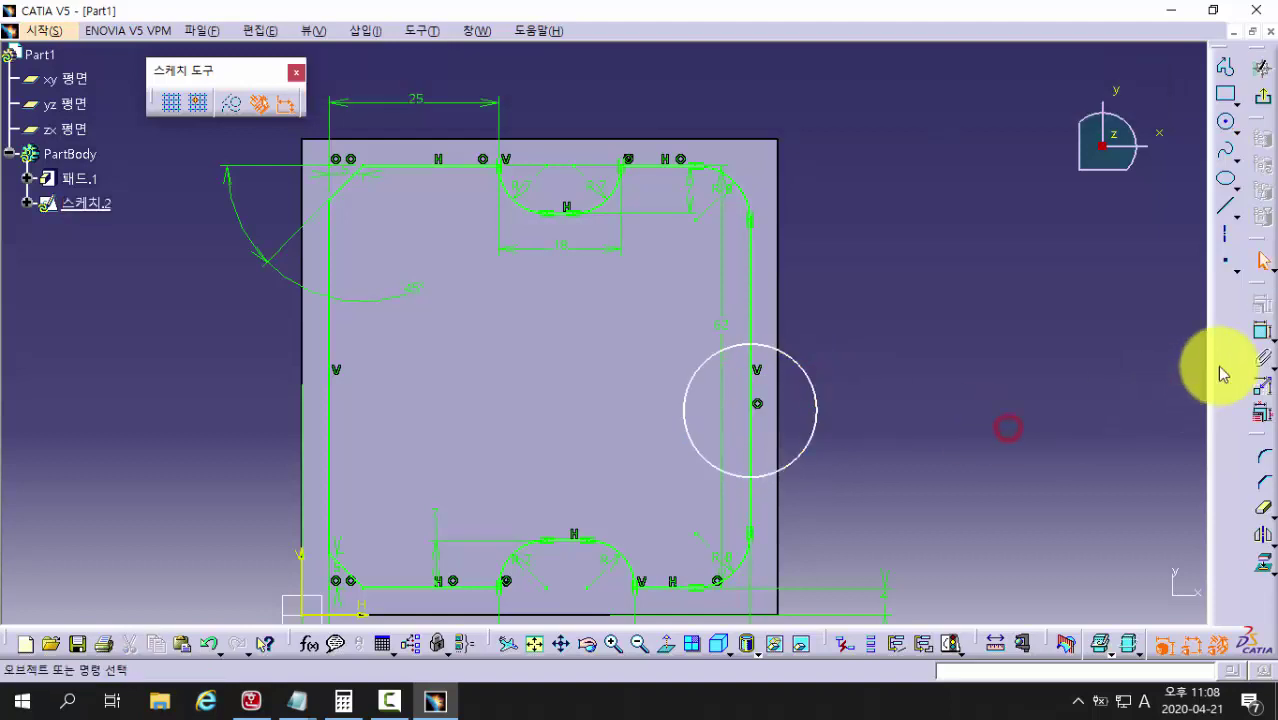
# Step: Dimension the diameter of the circle on the profile's right edge and set it to 16 mm
pyautogui.click(1262, 331)
pyautogui.click(805, 368)
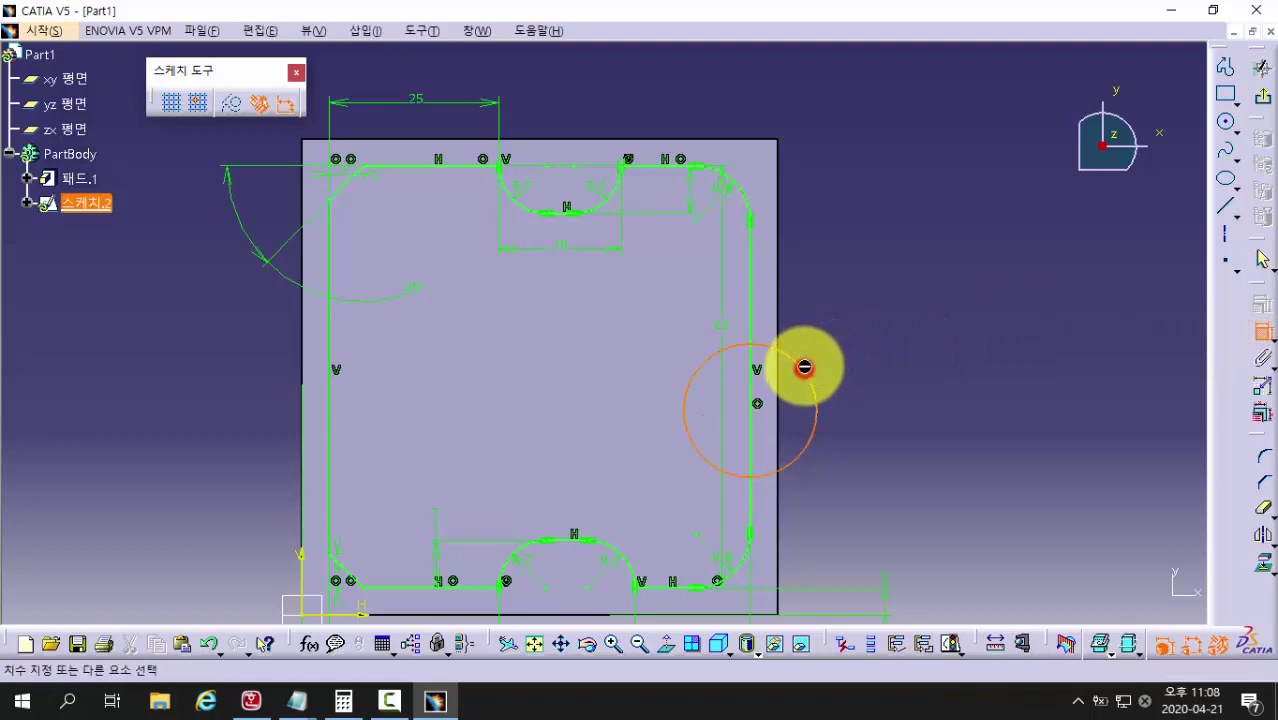
pyautogui.click(829, 325)
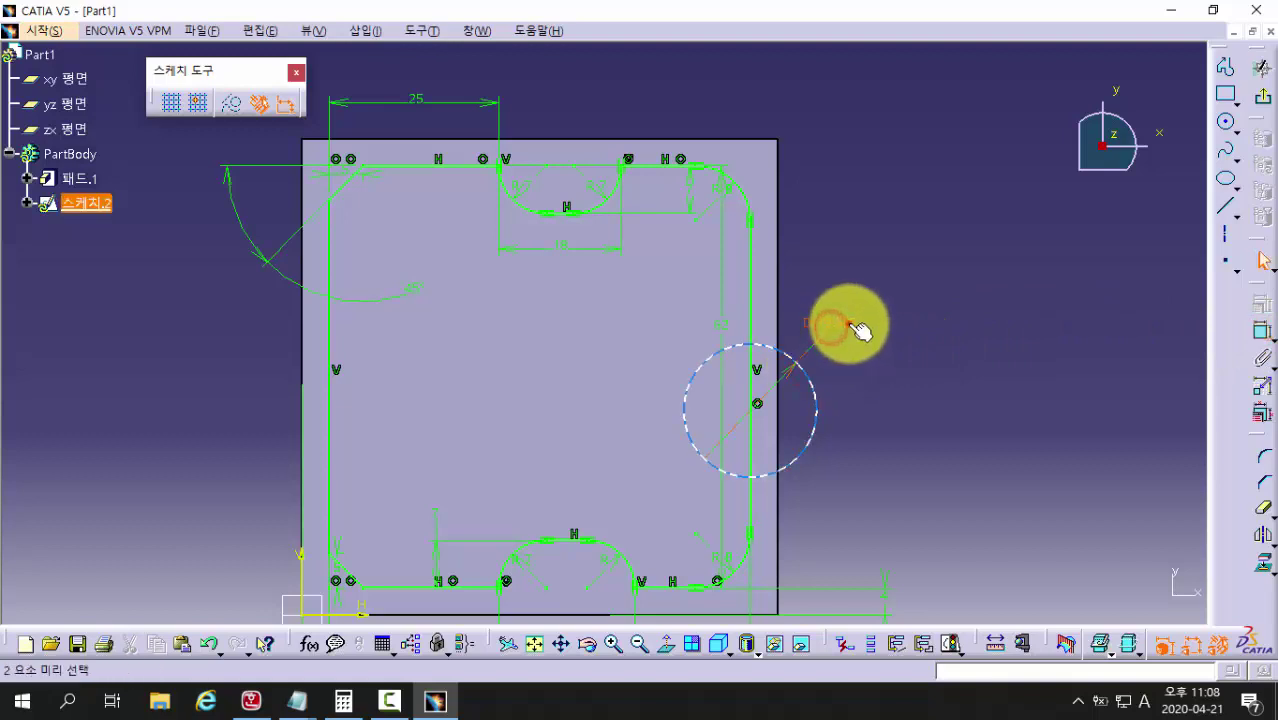
pyautogui.doubleClick(829, 322)
pyautogui.press('Return')
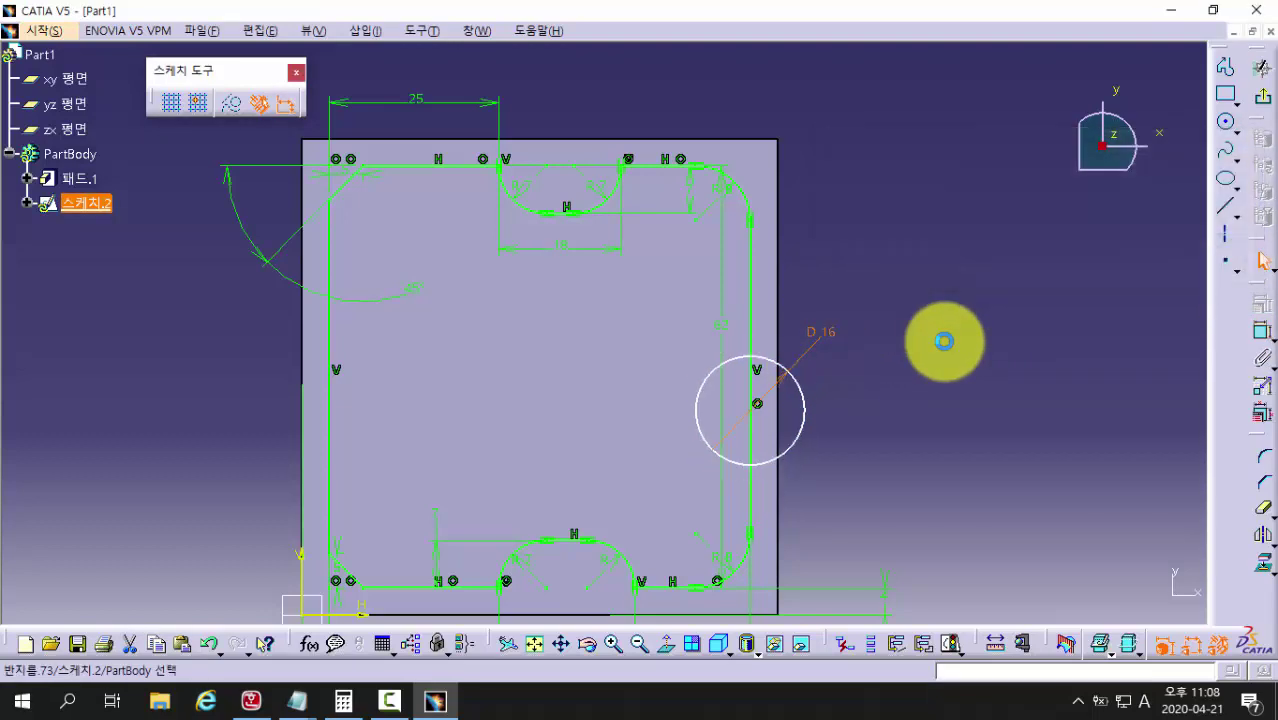
# Step: Check the right notch's vertical position in the O3074 drawing, and dimension the circle's centre 35 mm above the base plate's bottom edge
pyautogui.moveTo(842, 436); pyautogui.dragTo(844, 379, button='middle')
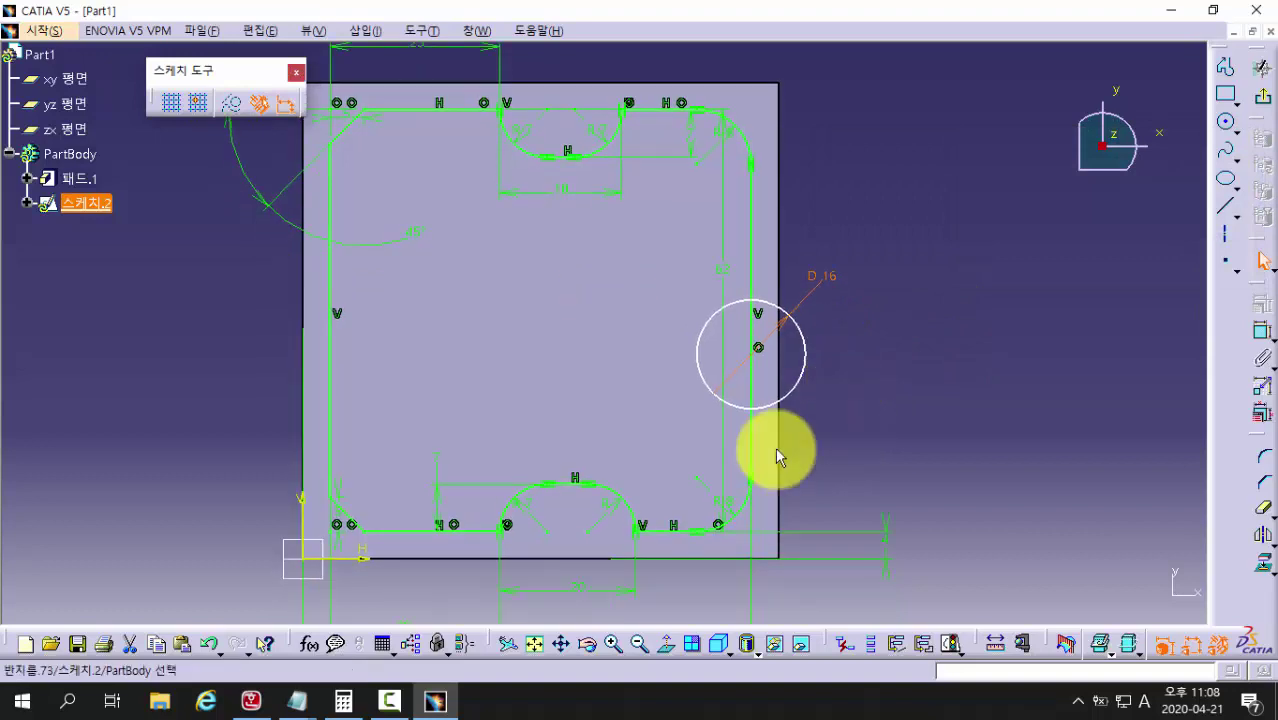
pyautogui.click(251, 700)
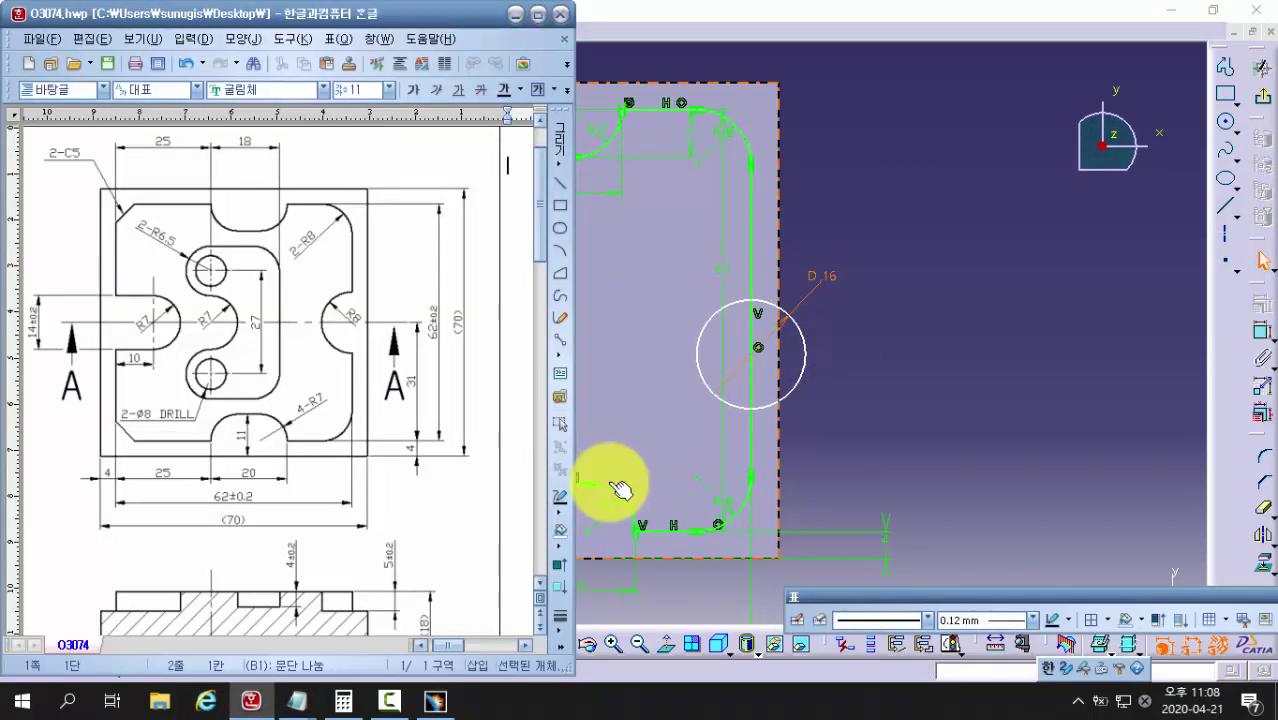
pyautogui.moveTo(401, 365); pyautogui.dragTo(428, 474)
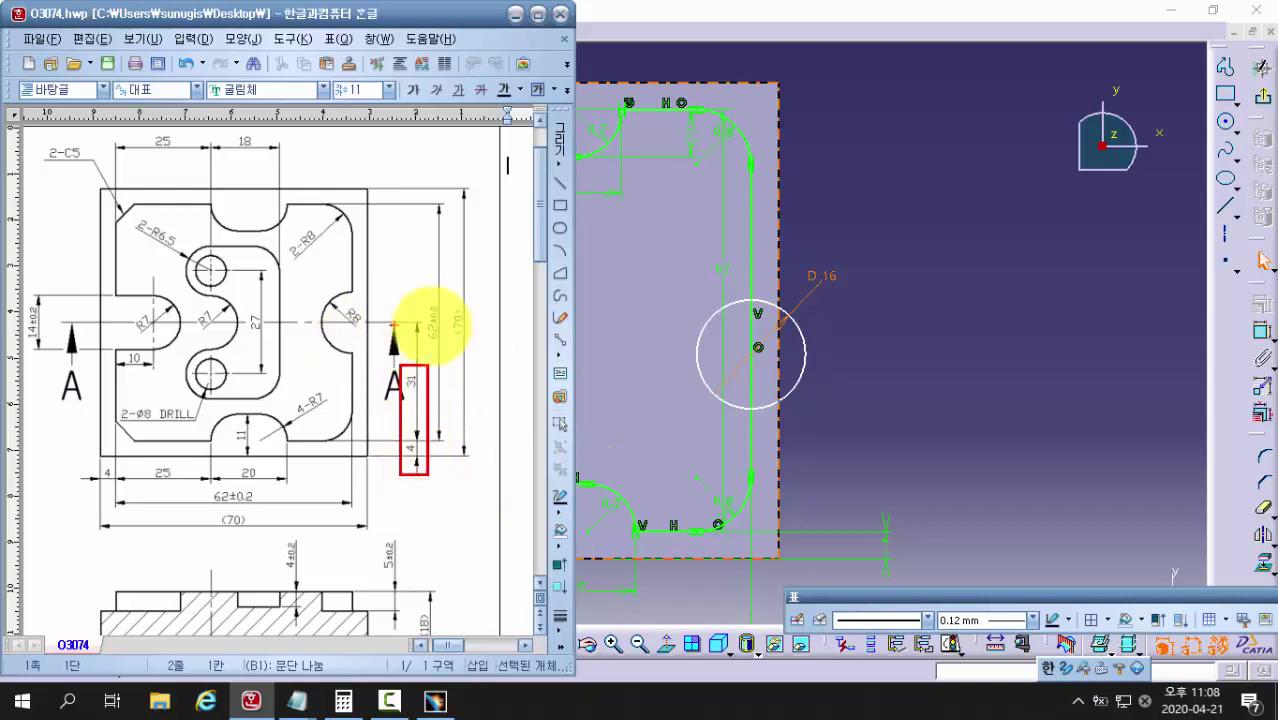
pyautogui.press('Escape')
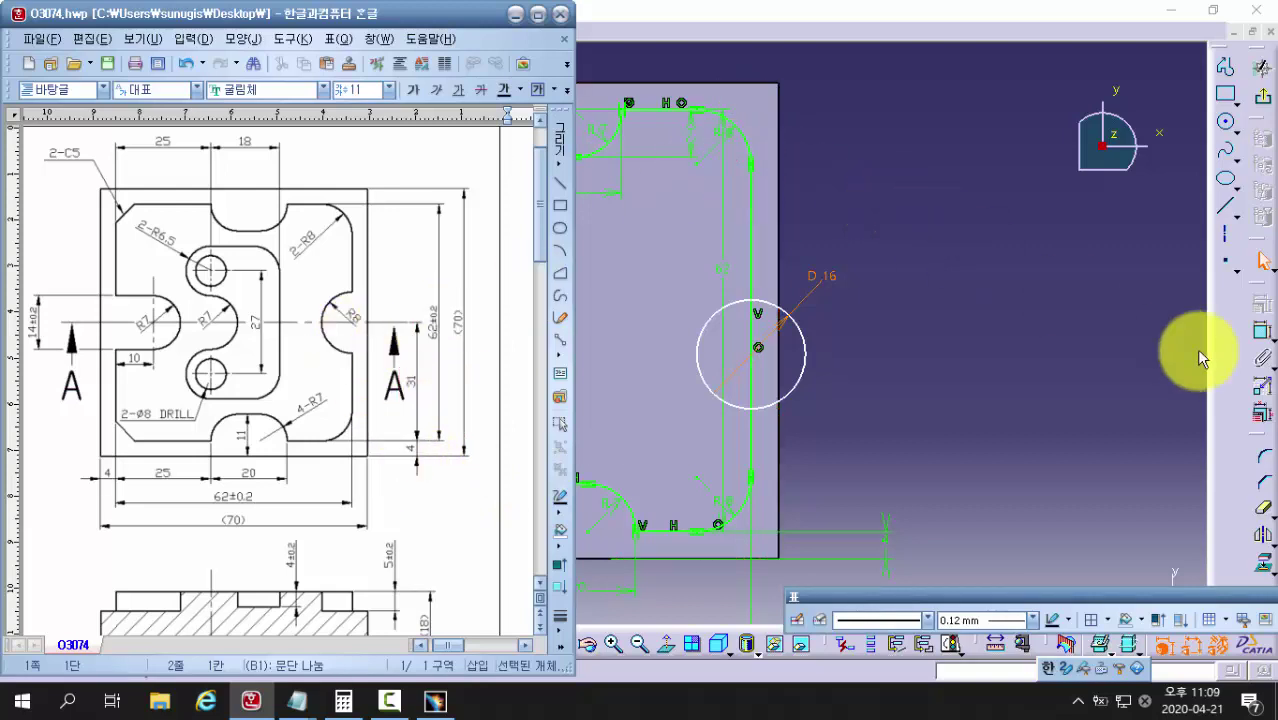
pyautogui.click(1252, 331)
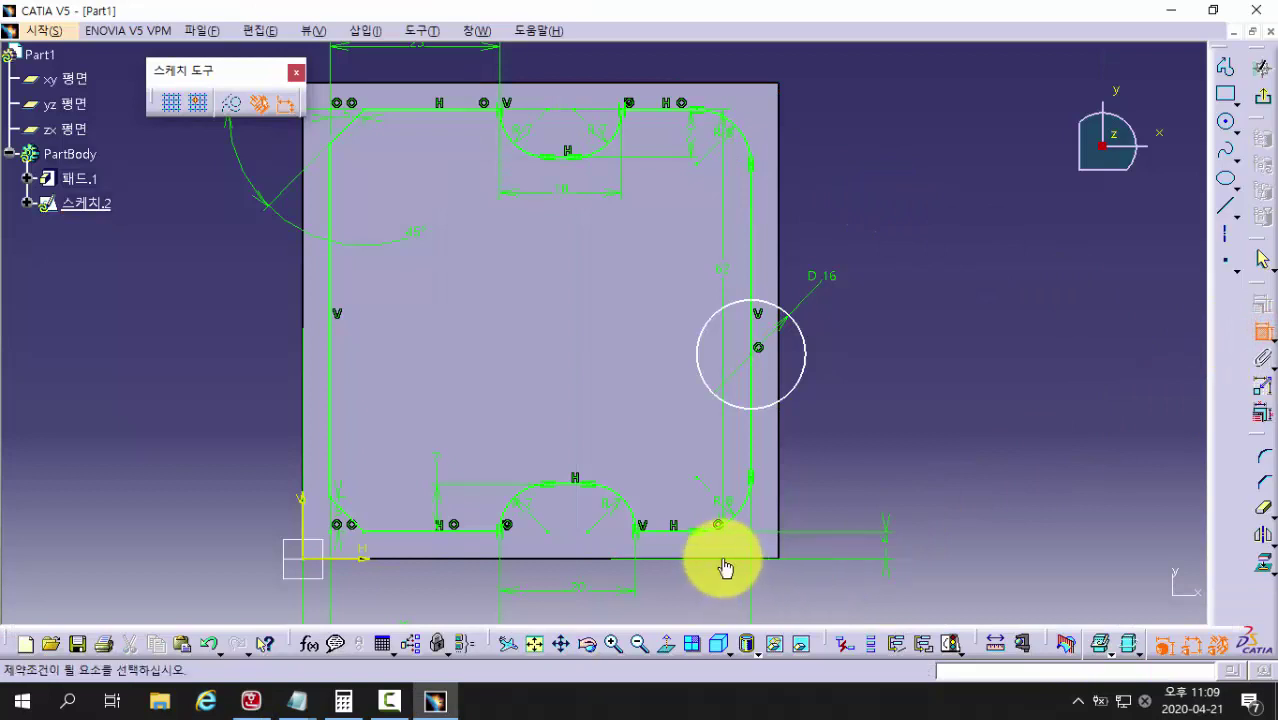
pyautogui.click(581, 559)
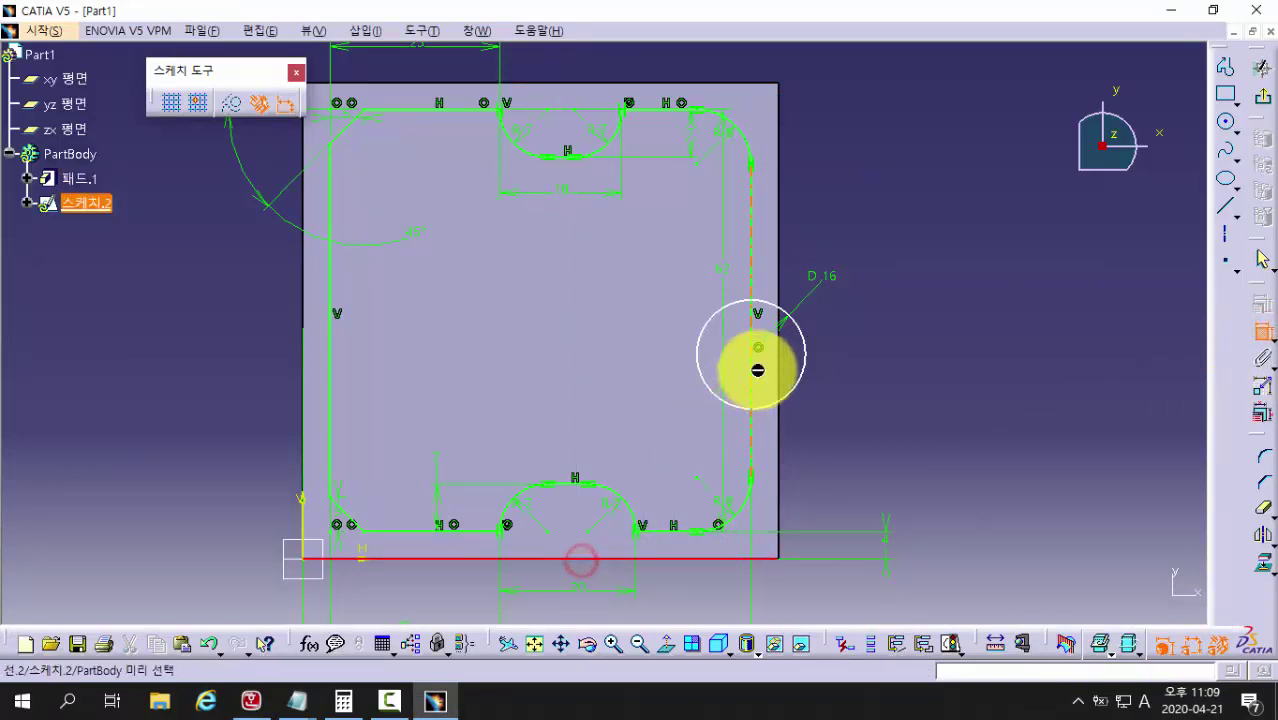
pyautogui.click(758, 348)
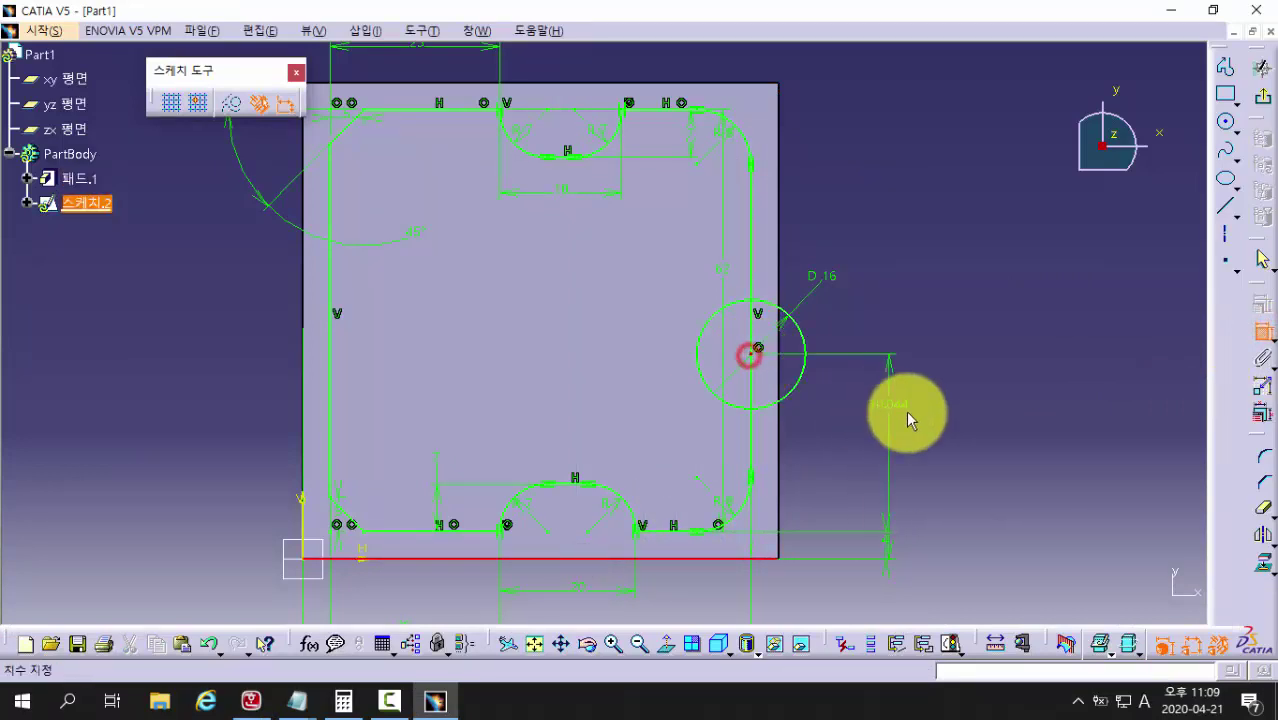
pyautogui.doubleClick(935, 408)
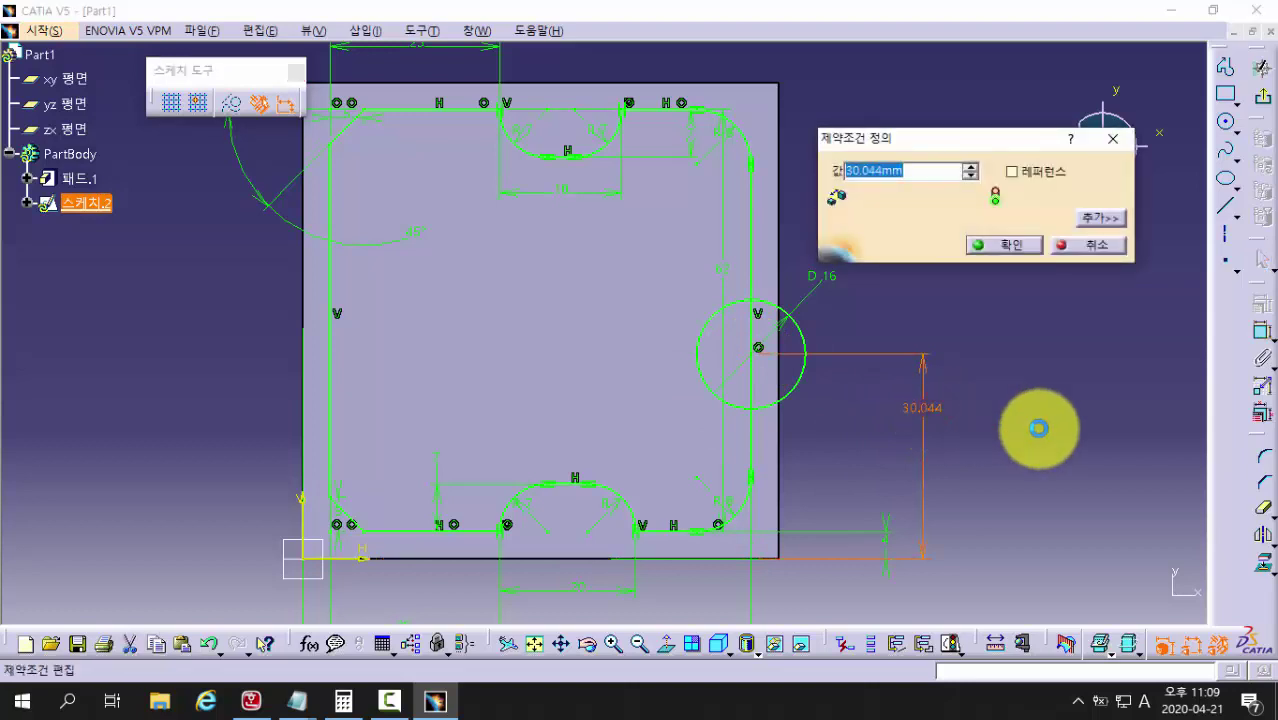
pyautogui.press('Return')
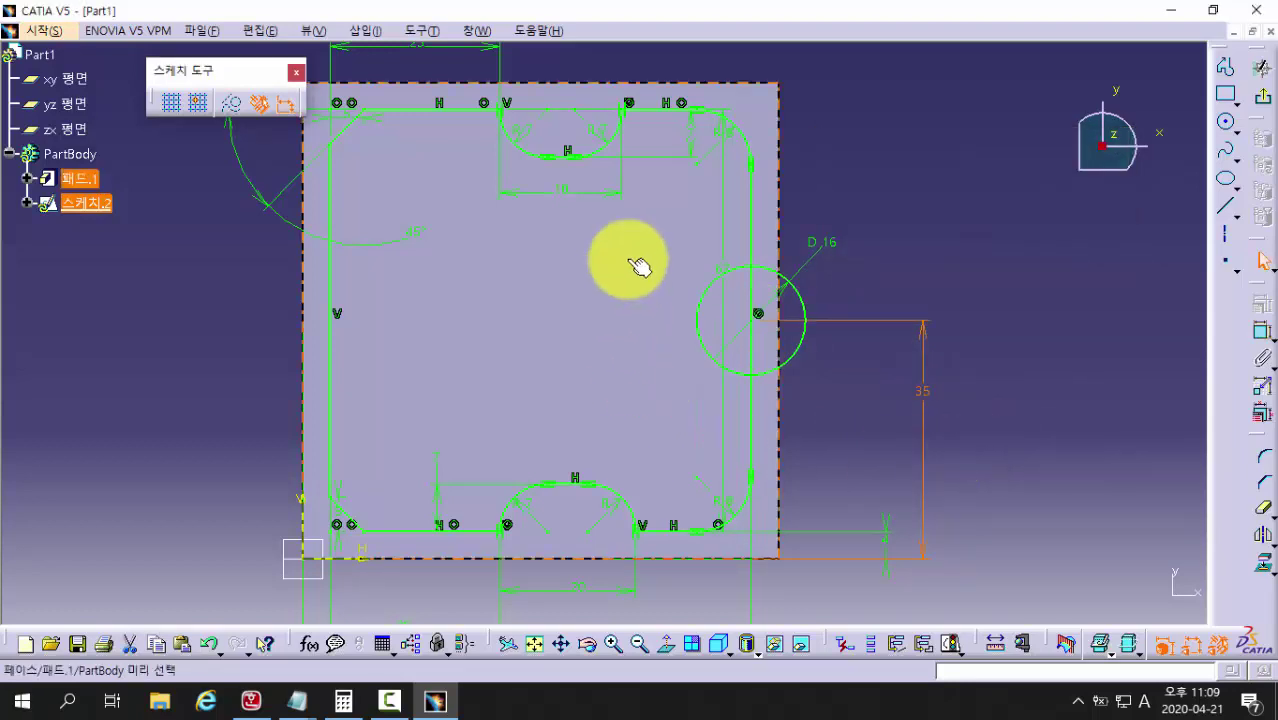
pyautogui.click(1003, 422)
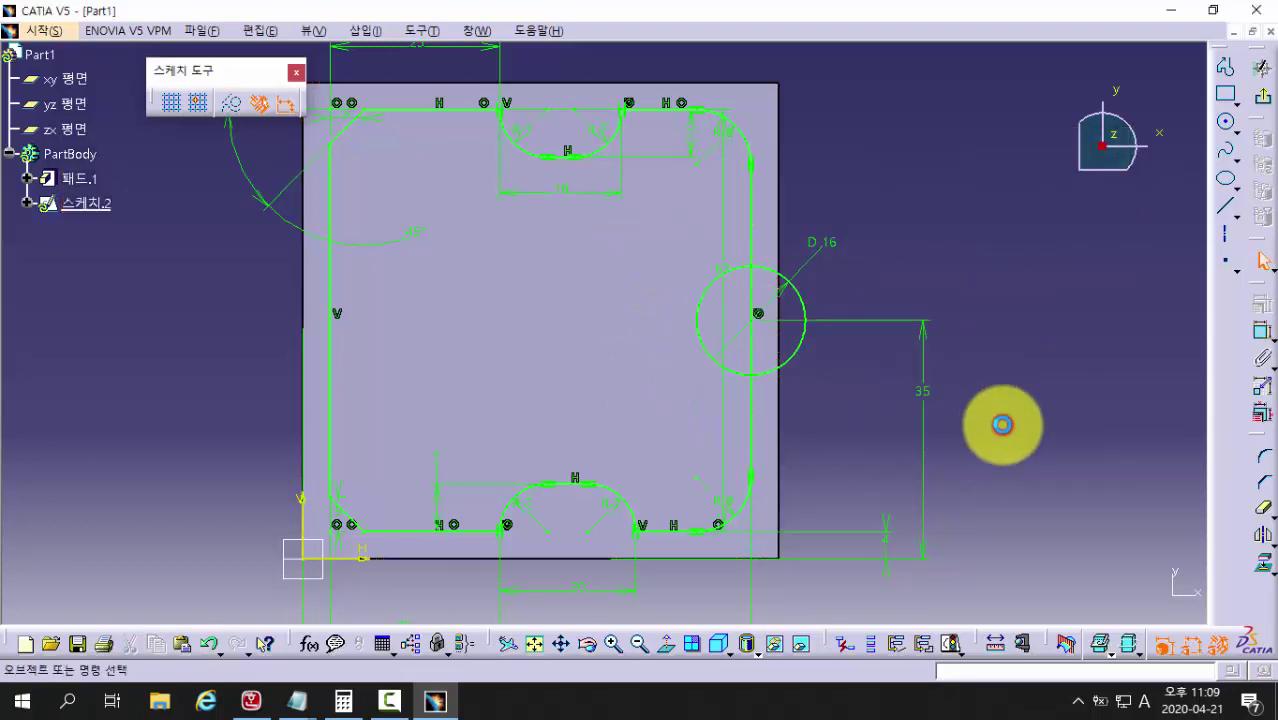
# Step: Quick Trim the outer half of the 16 mm circle and the right profile edge inside it to open the right notch
pyautogui.click(1265, 514)
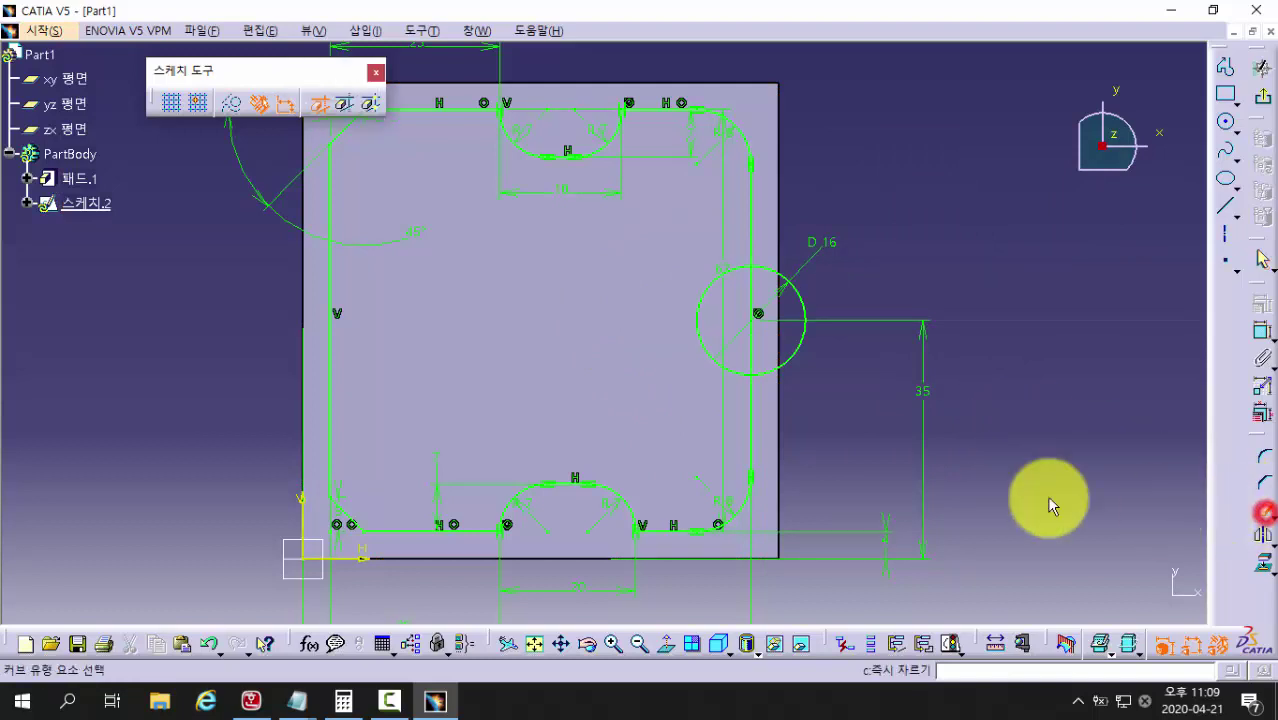
pyautogui.click(798, 352)
pyautogui.click(753, 346)
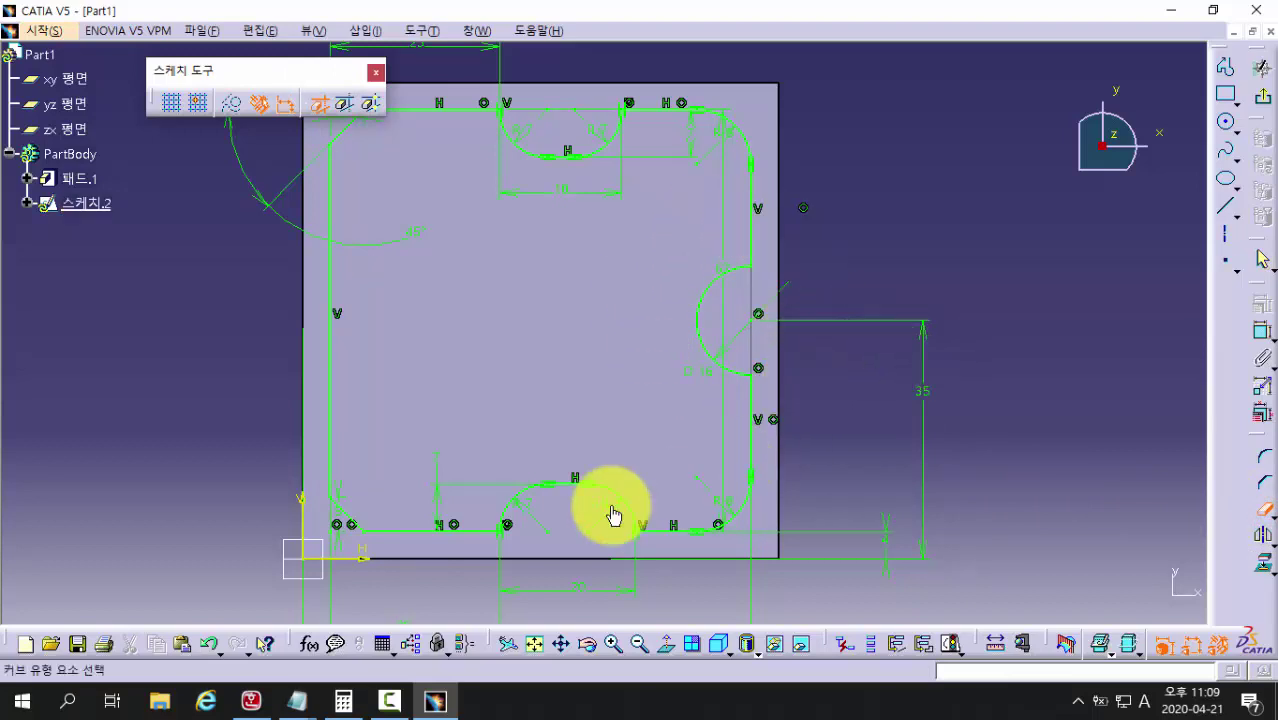
# Step: Check the left slot in the O3074 drawing, and sketch a circle inside the profile's left edge, centred about 33 mm above the plate's bottom edge
pyautogui.click(251, 702)
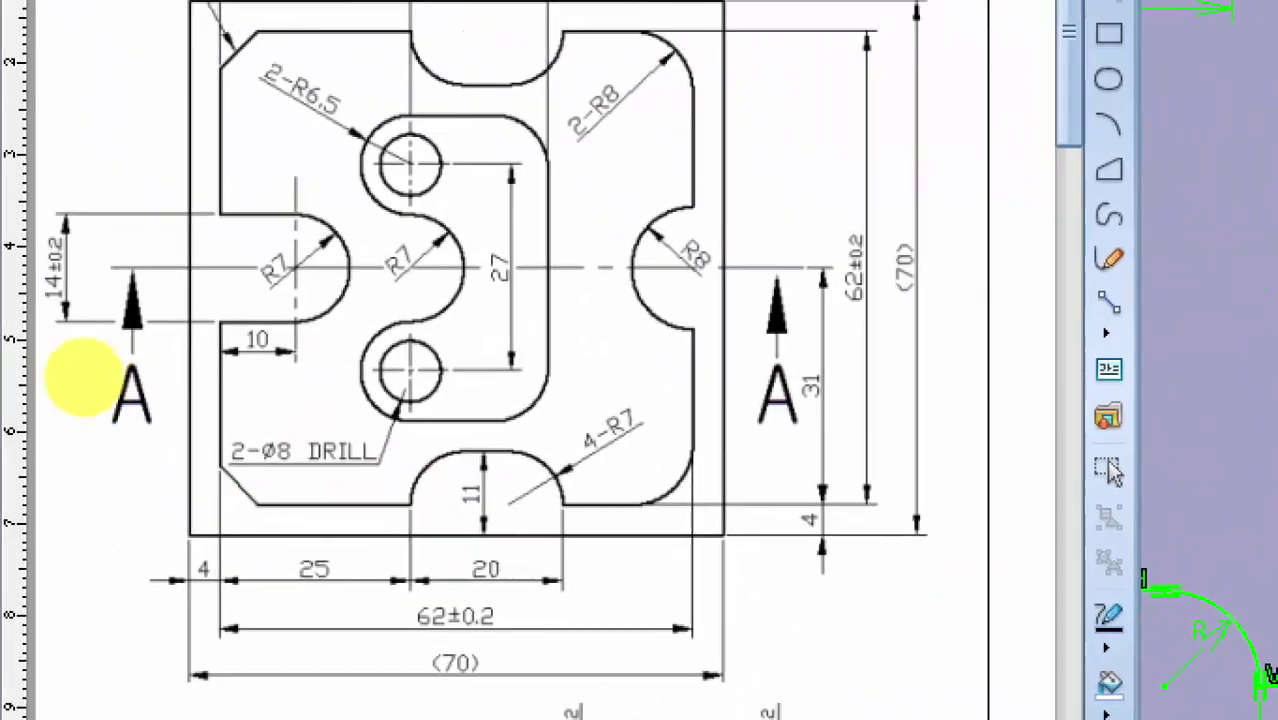
pyautogui.click(80, 376)
pyautogui.keyDown('ctrl'); pyautogui.moveTo(23, 280); pyautogui.dragTo(128, 343); pyautogui.keyUp('ctrl')
pyautogui.moveTo(197, 282)
pyautogui.keyDown('ctrl'); pyautogui.mouseDown()
pyautogui.moveTo(365, 345)
pyautogui.moveTo(376, 378)
pyautogui.mouseUp(); pyautogui.keyUp('ctrl')
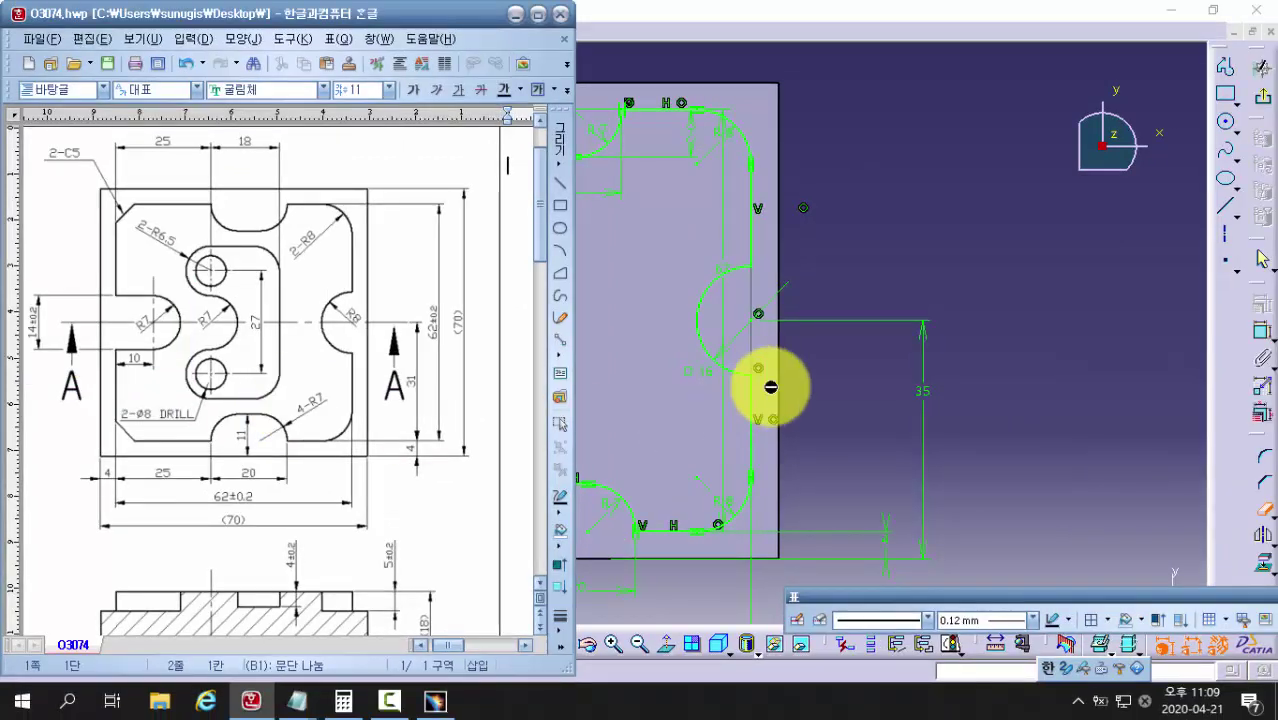
pyautogui.click(899, 260)
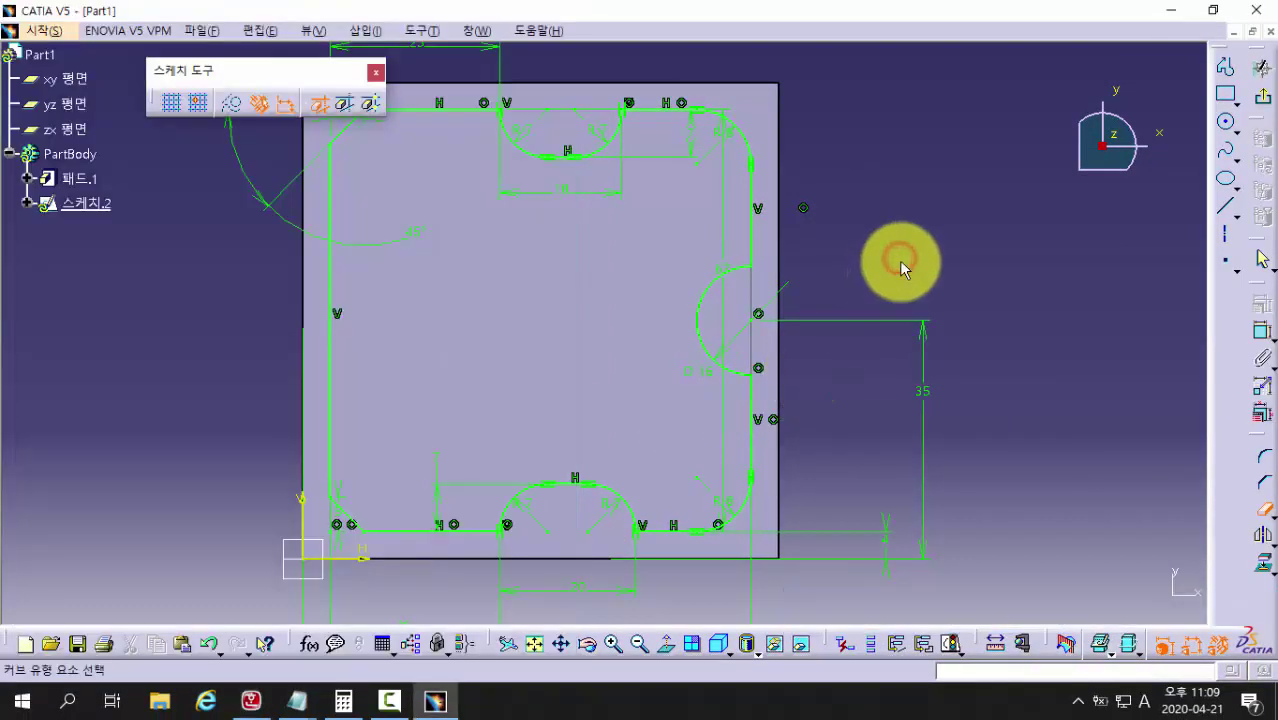
pyautogui.click(1226, 121)
pyautogui.click(410, 330)
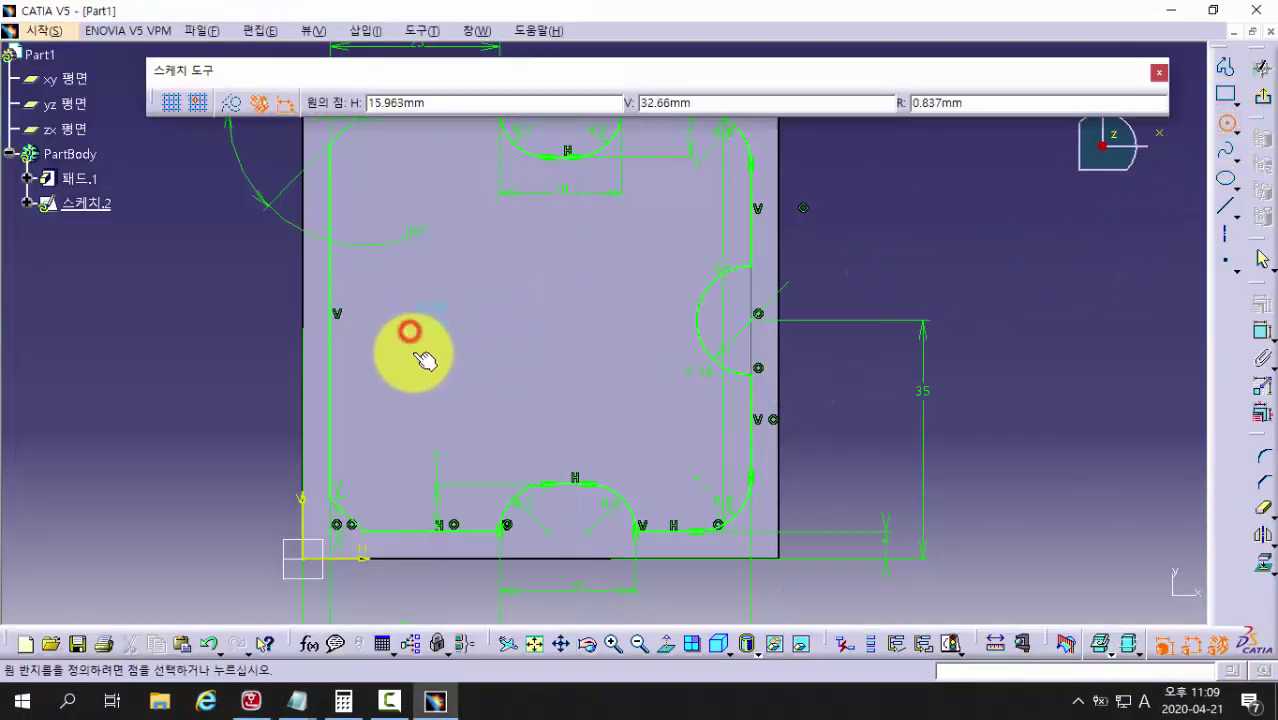
pyautogui.click(418, 384)
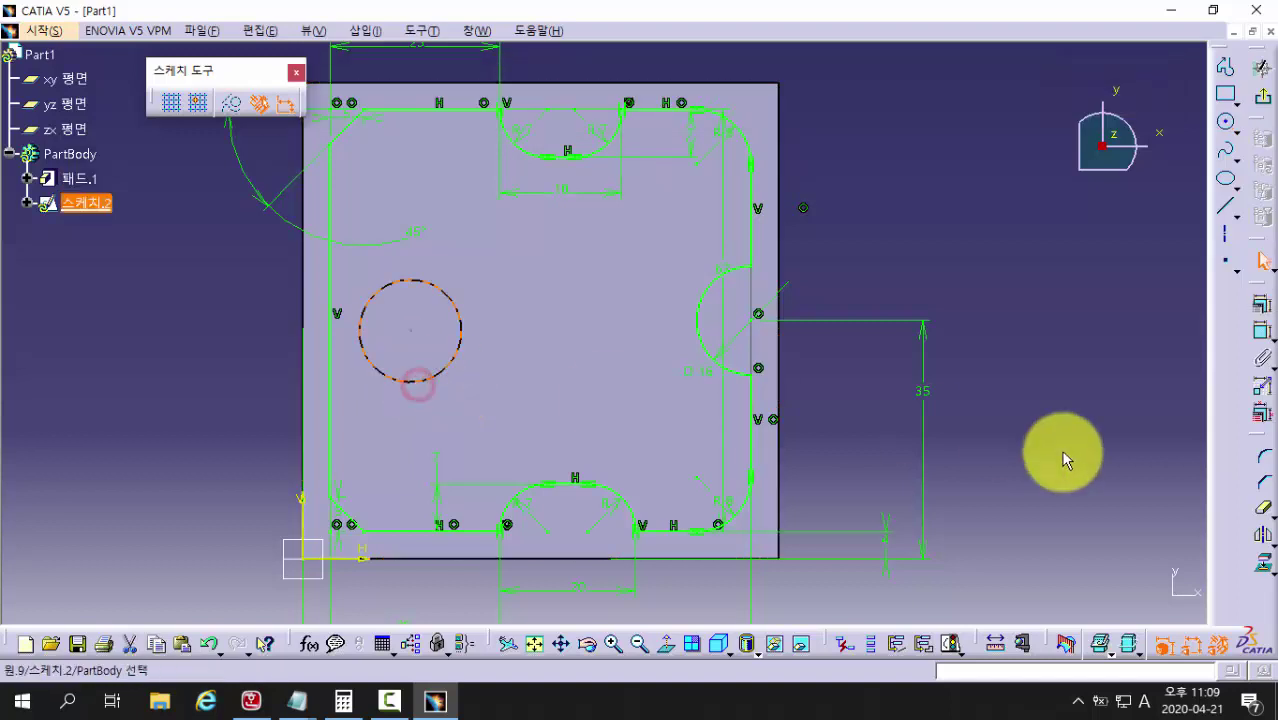
pyautogui.click(1061, 450)
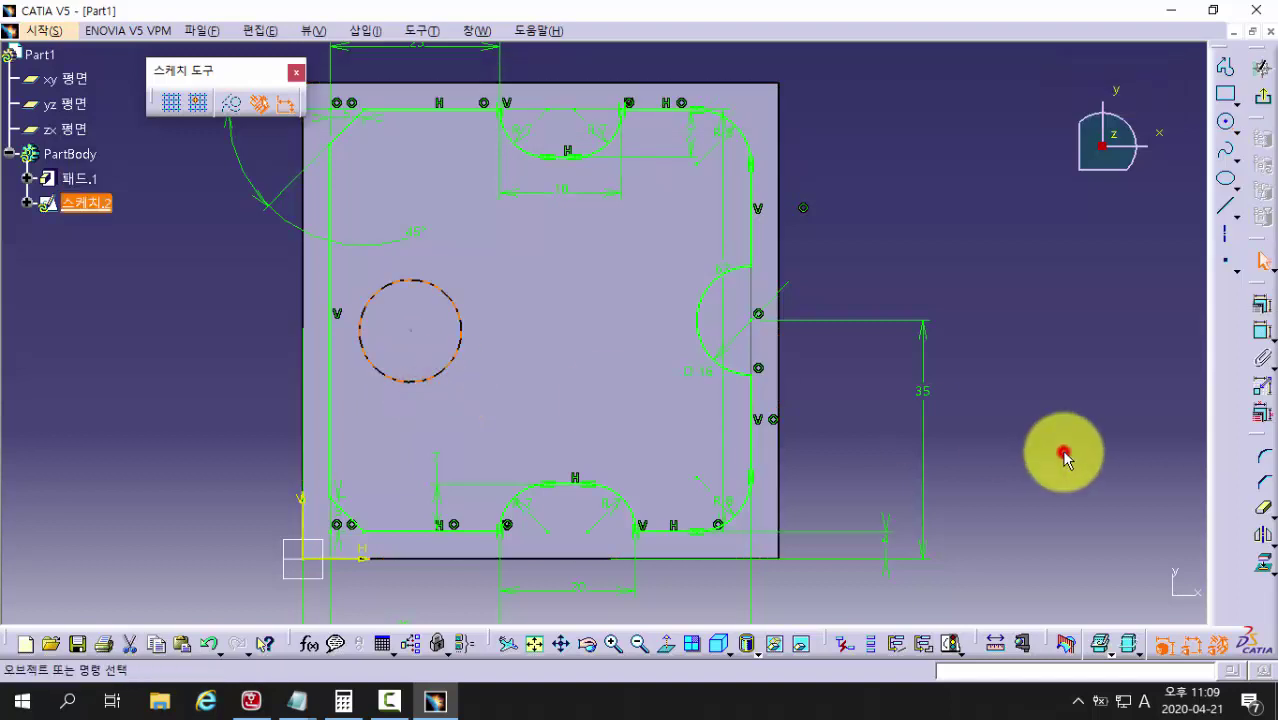
# Step: Dimension the left circle's centre from the base plate's bottom edge and set the distance to 35 mm
pyautogui.click(1261, 342)
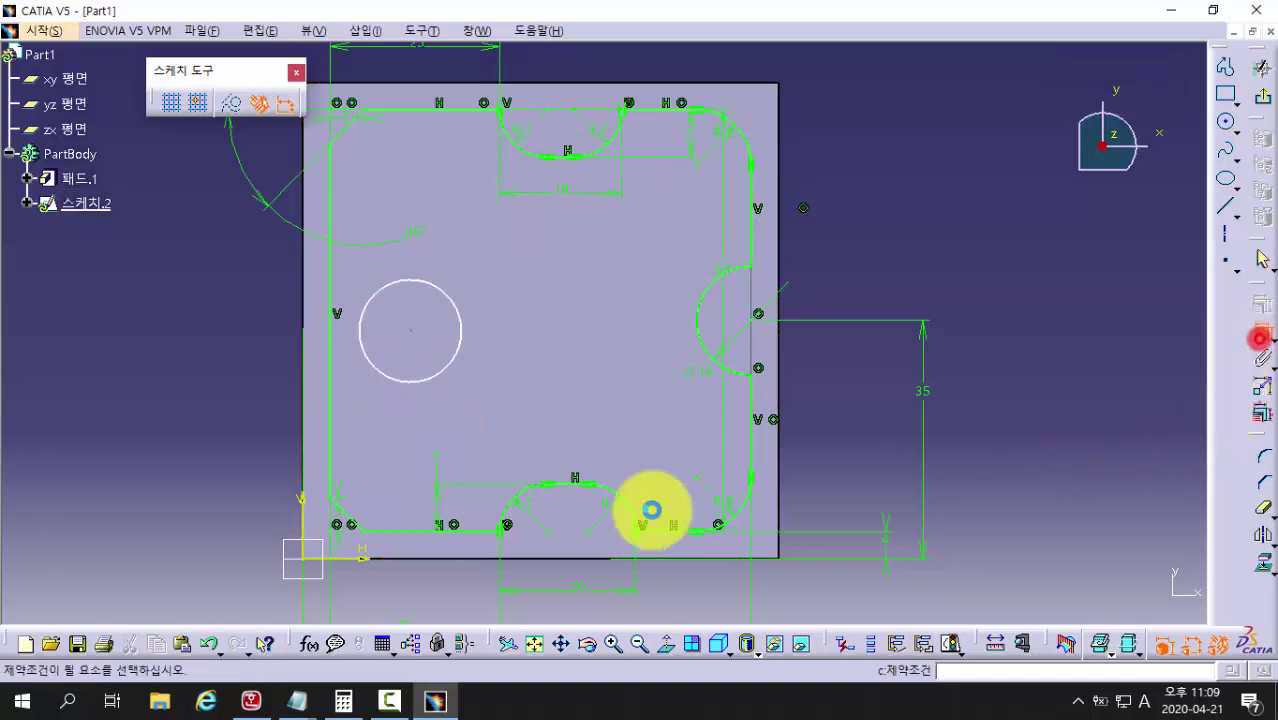
pyautogui.click(425, 562)
pyautogui.click(411, 331)
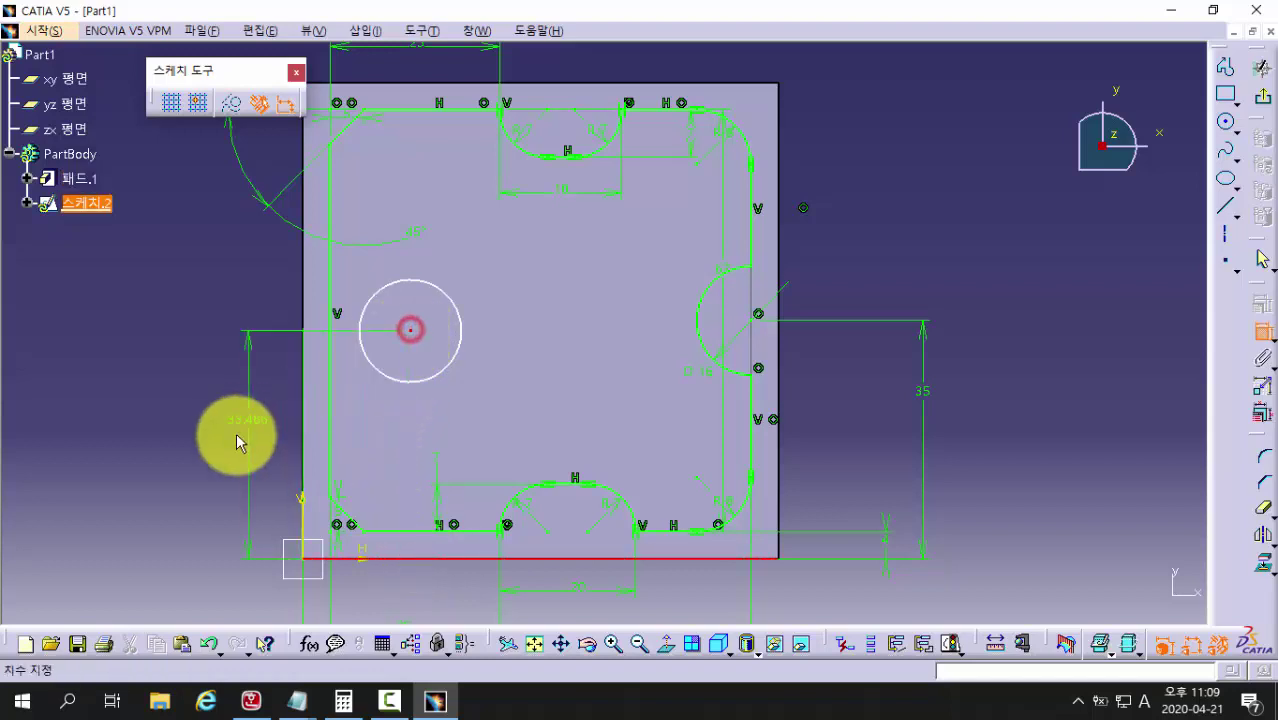
pyautogui.doubleClick(222, 426)
pyautogui.write('35')
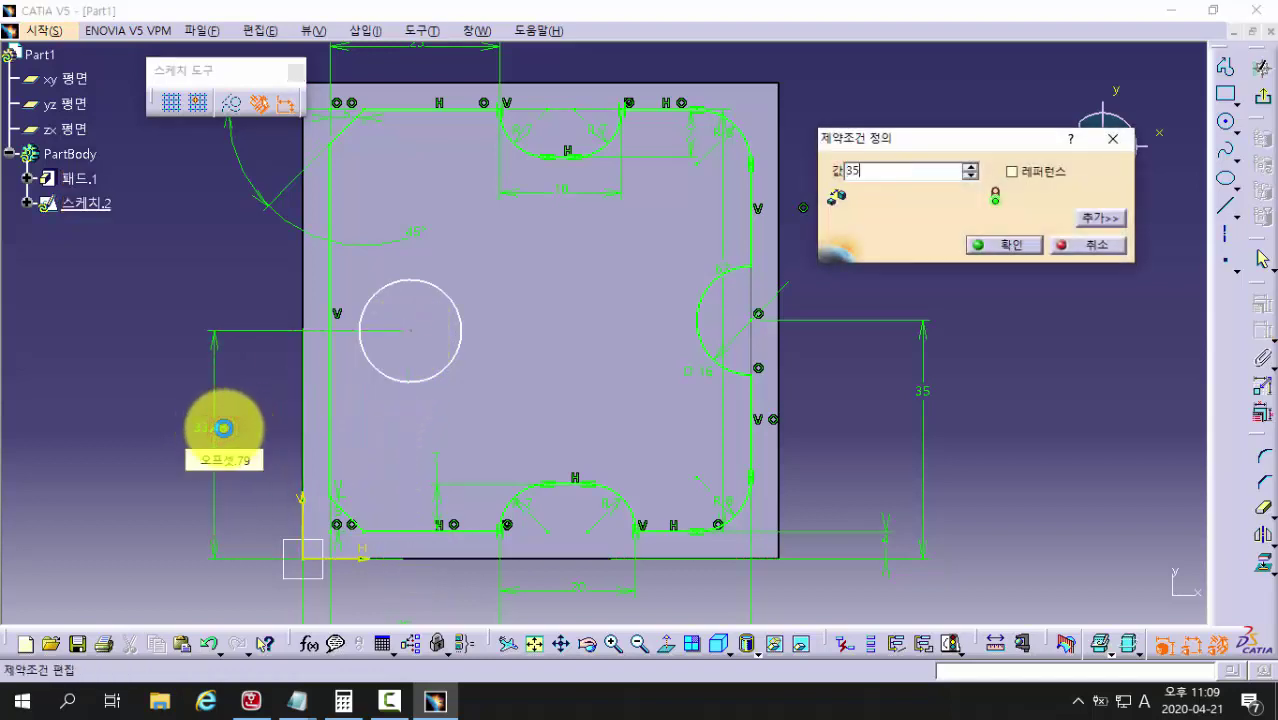
pyautogui.press('Return')
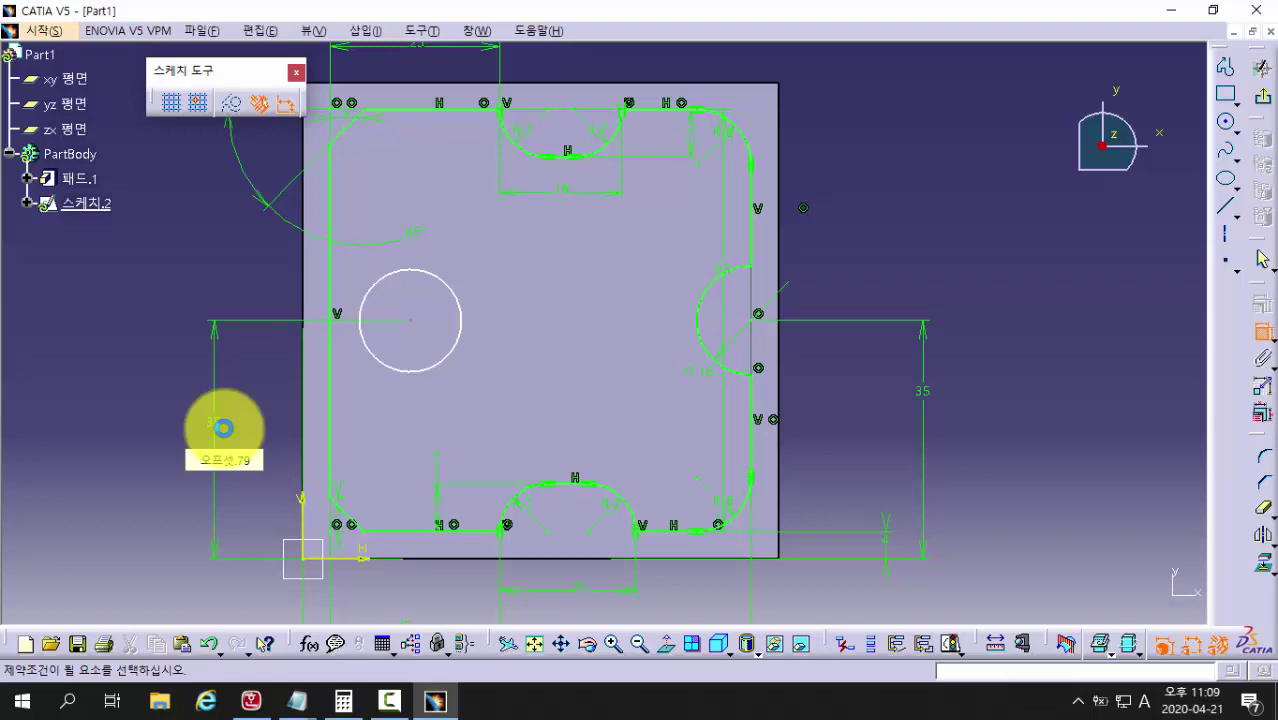
# Step: Dimension the left circle's centre from the profile's left edge and set the distance to 10 mm
pyautogui.click(333, 414)
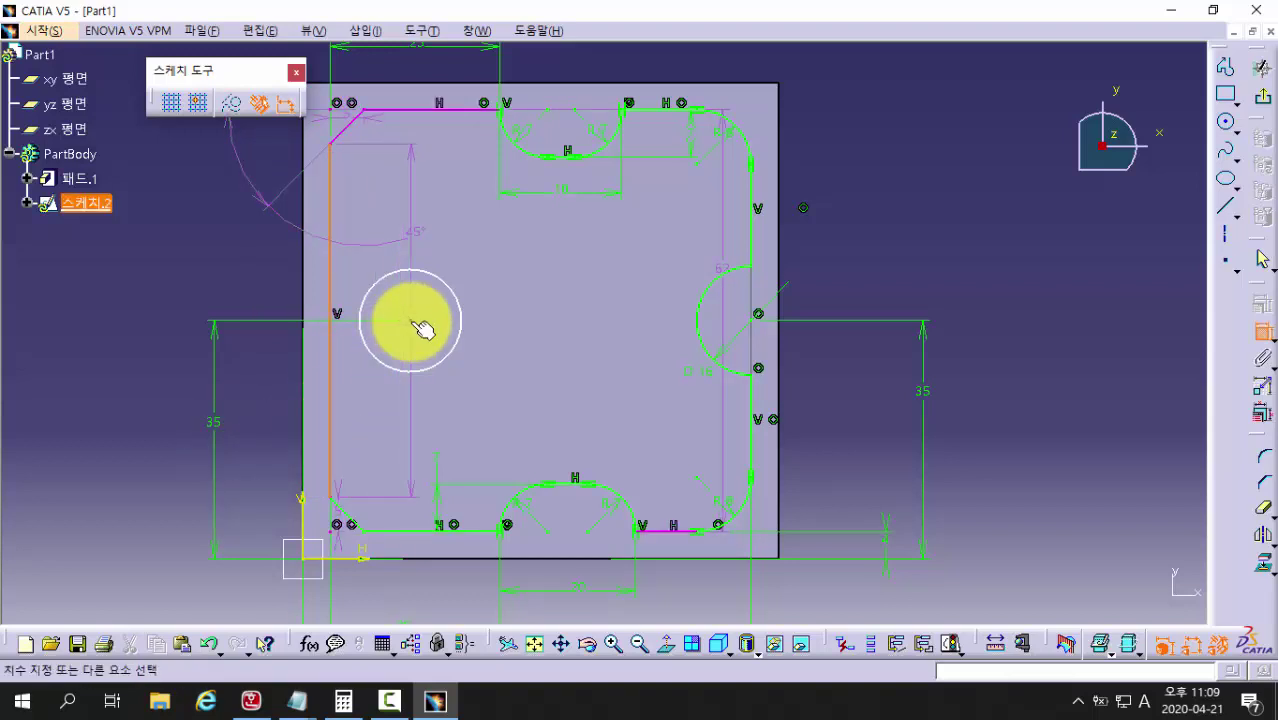
pyautogui.click(410, 368)
pyautogui.doubleClick(378, 412)
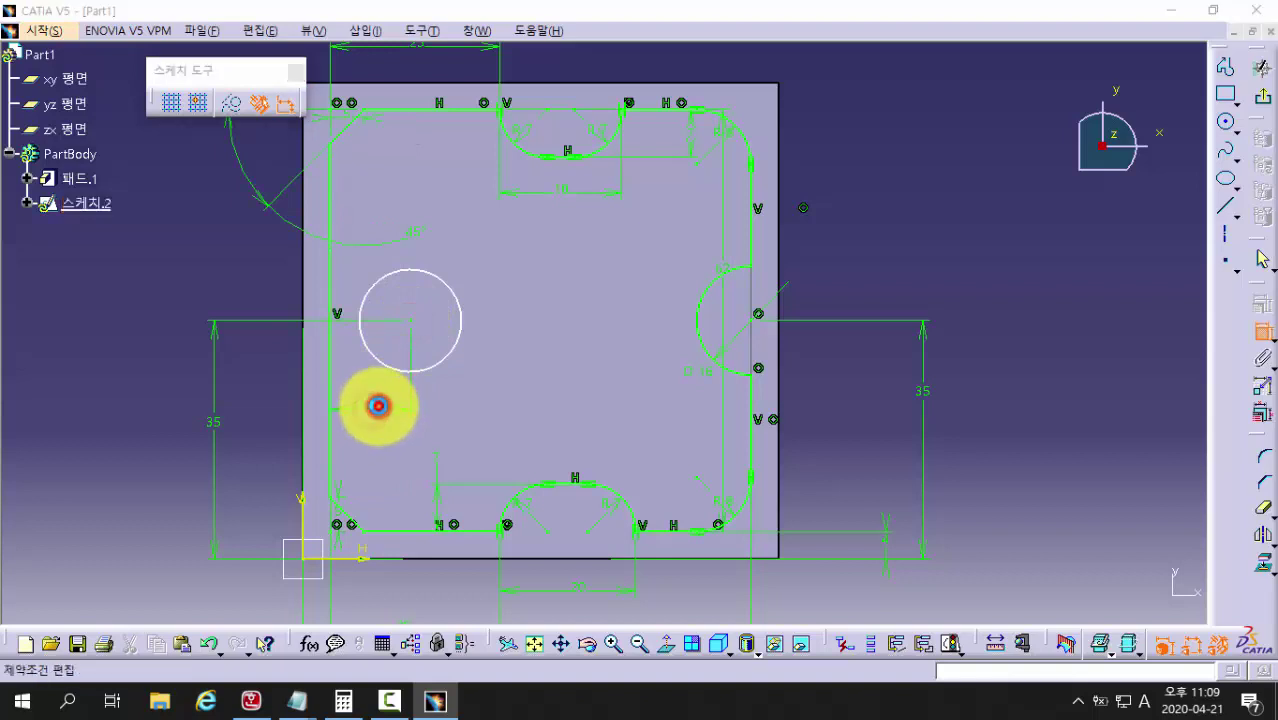
pyautogui.write('10')
pyautogui.press('Return')
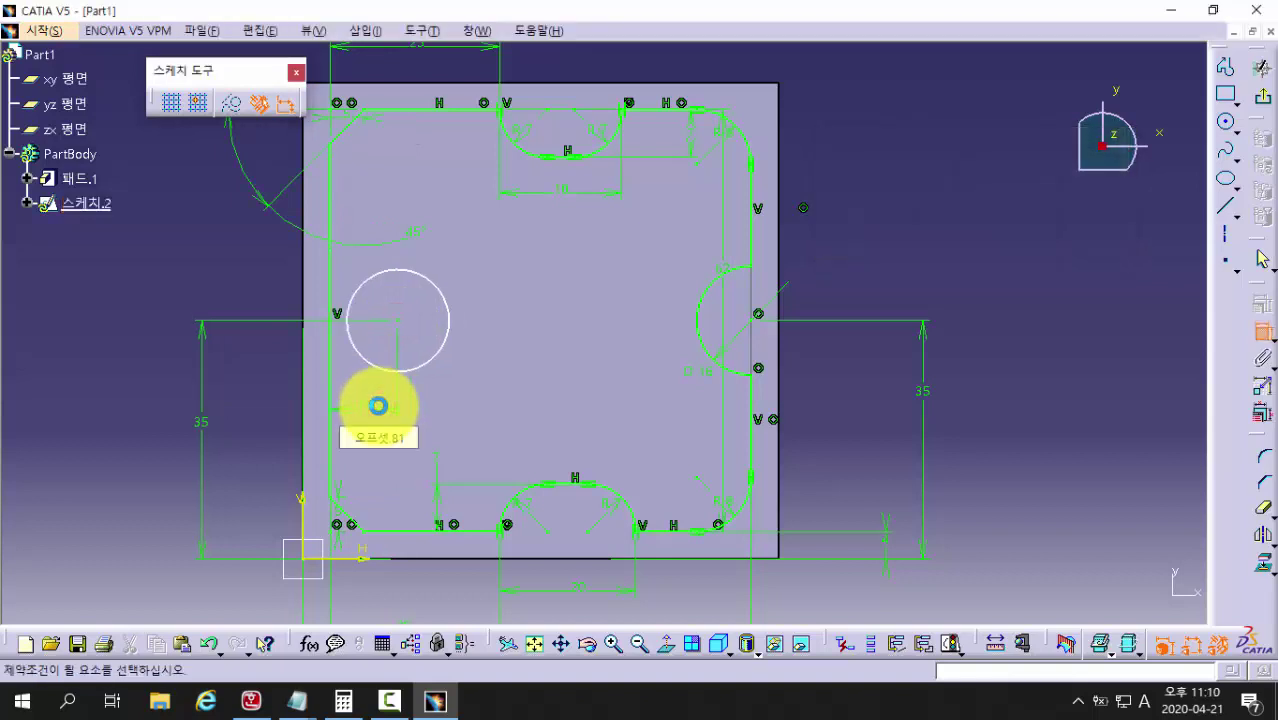
# Step: Dimension the left circle's diameter and set it to 14 mm
pyautogui.click(456, 320)
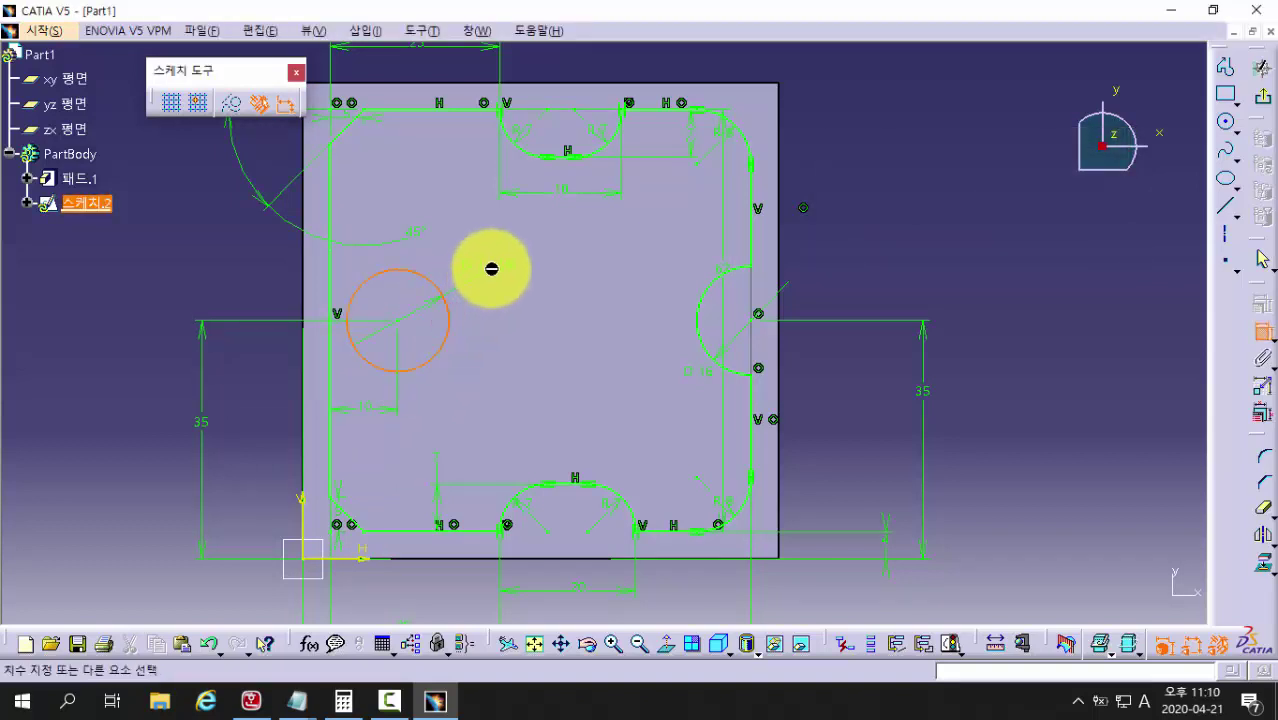
pyautogui.click(491, 269)
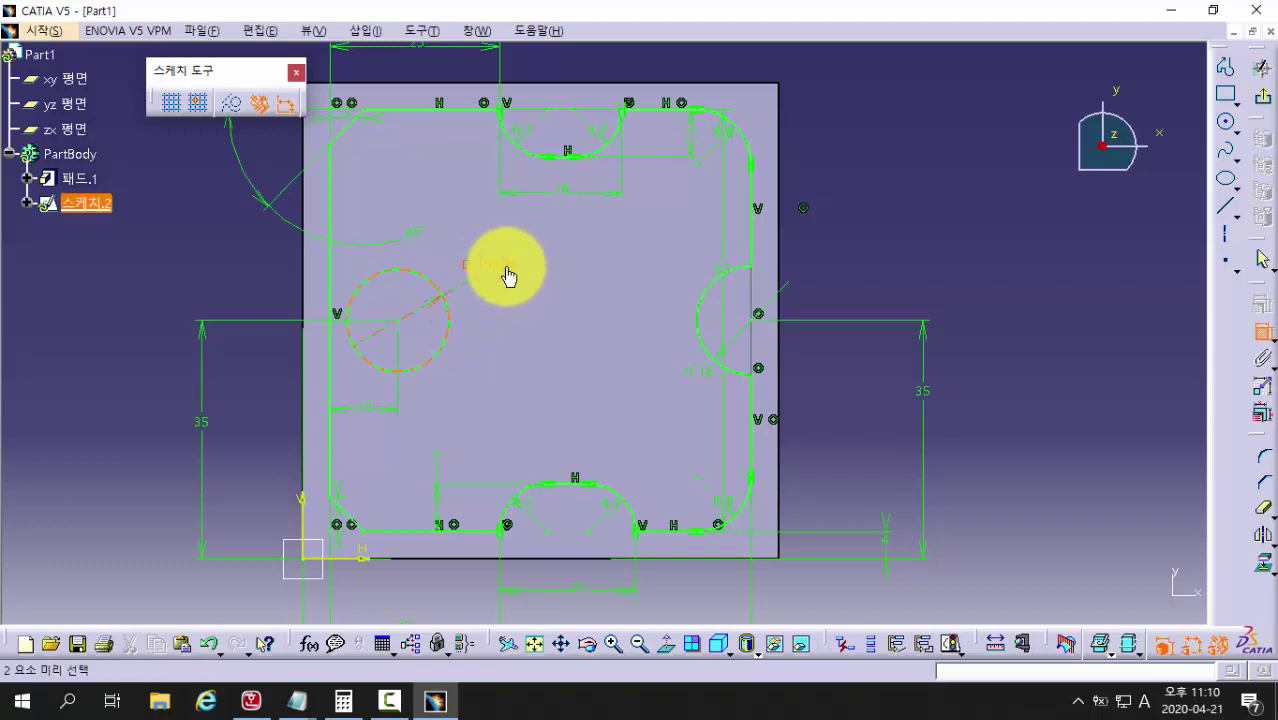
pyautogui.doubleClick(506, 268)
pyautogui.press('Return')
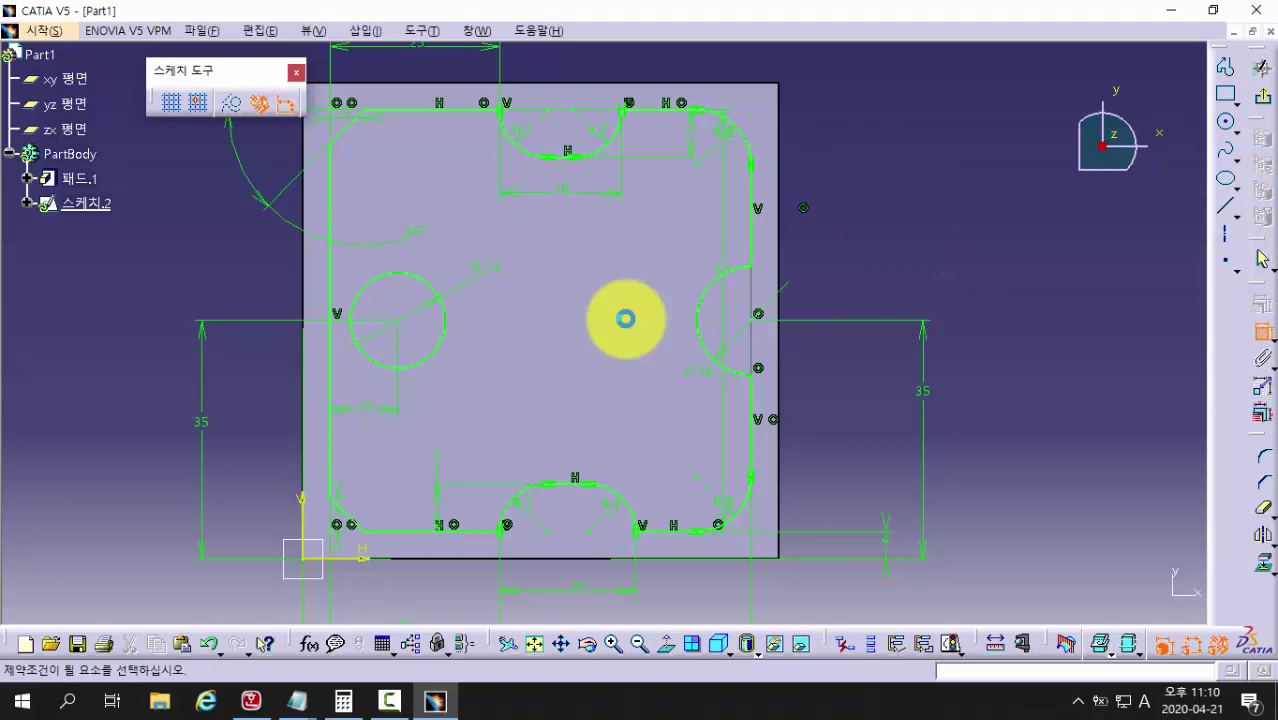
pyautogui.click(1227, 212)
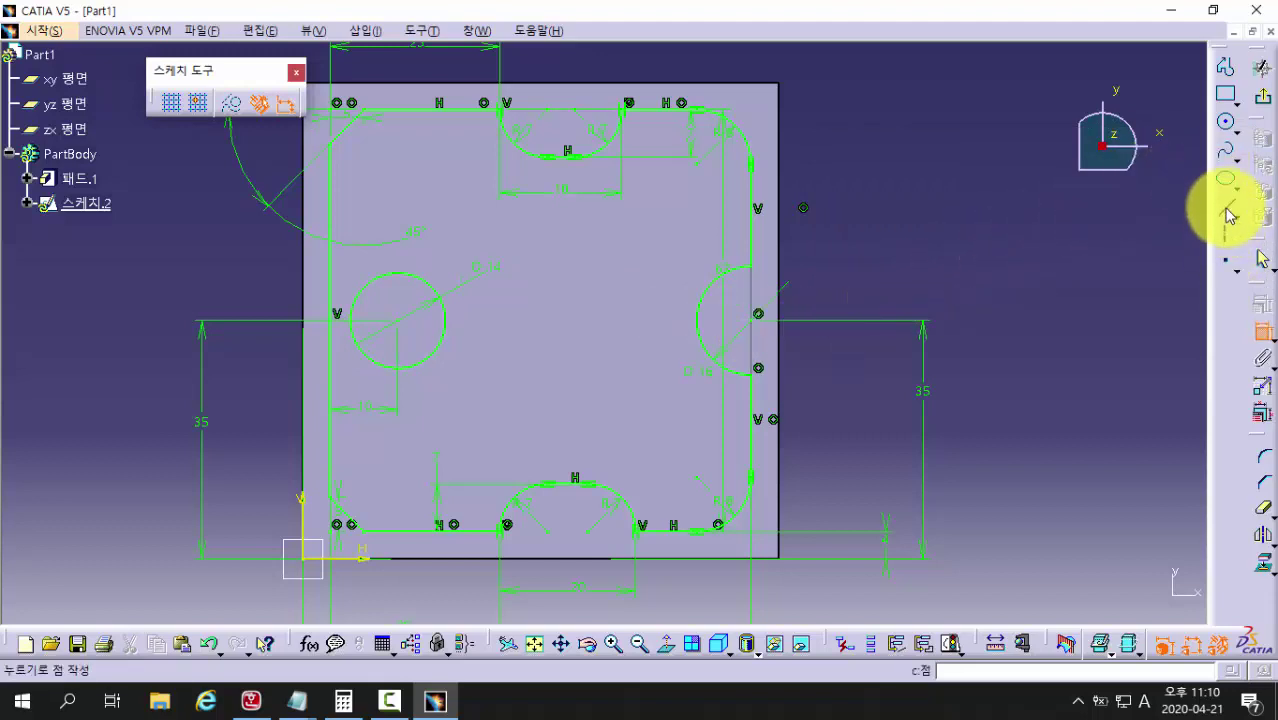
pyautogui.click(231, 229)
pyautogui.click(505, 234)
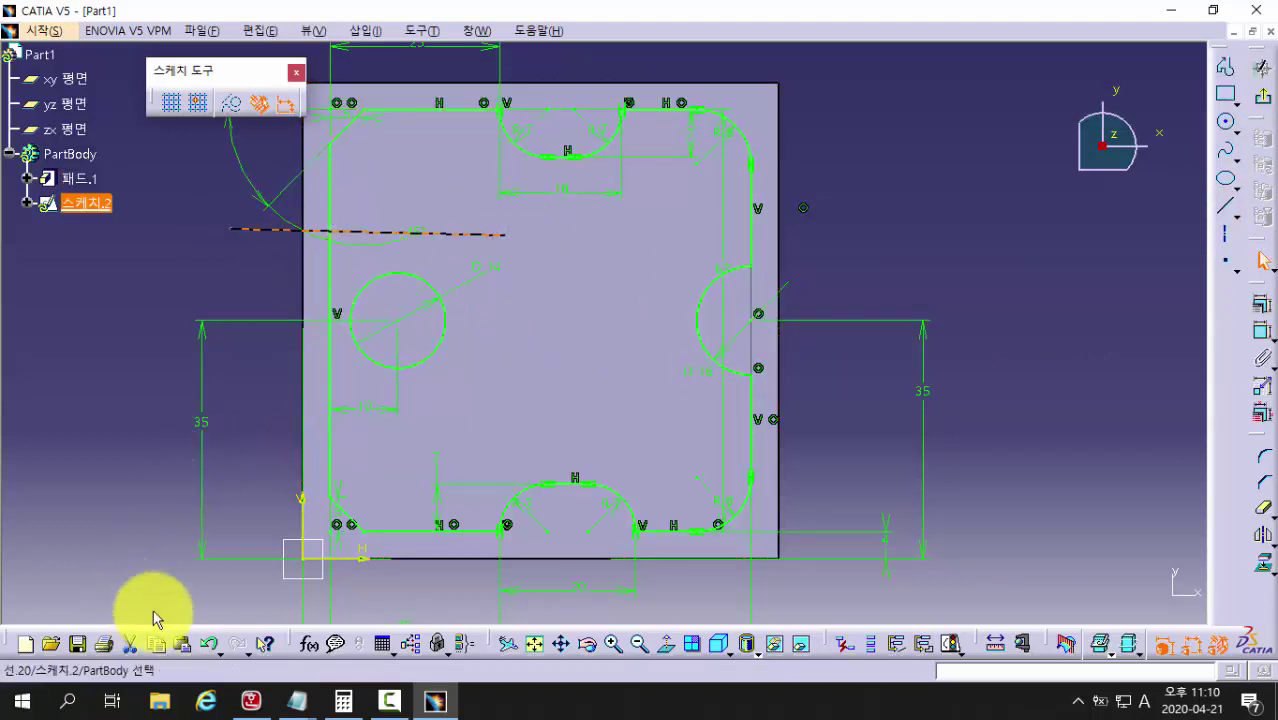
pyautogui.click(207, 651)
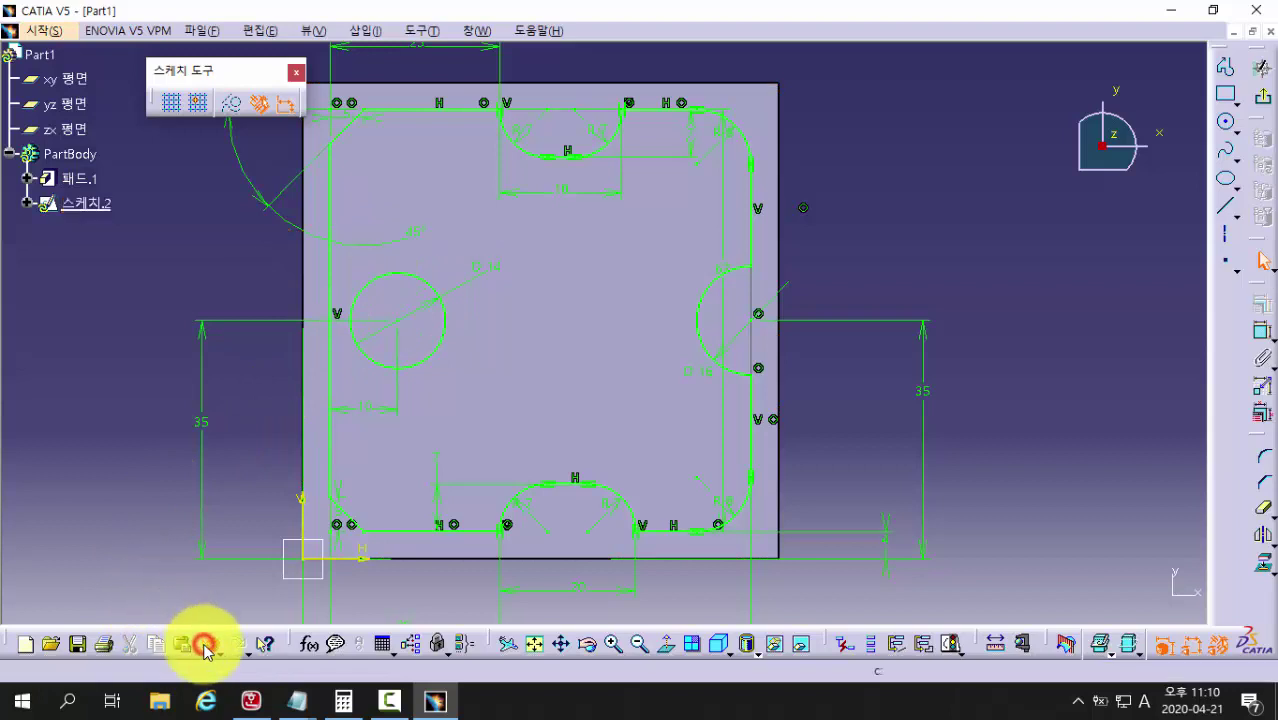
# Step: Sketch two horizontal lines about 31 mm long across the profile's left edge, one above and one below the 14 mm circle
pyautogui.click(1226, 214)
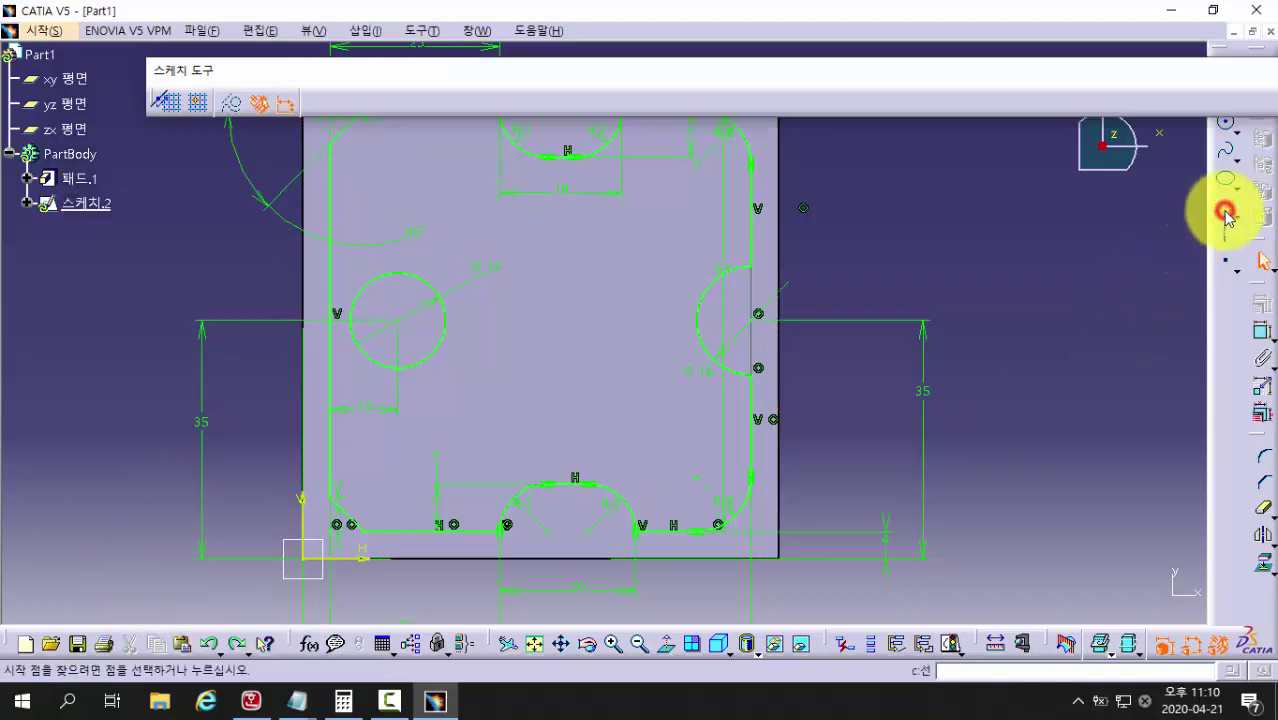
pyautogui.click(276, 250)
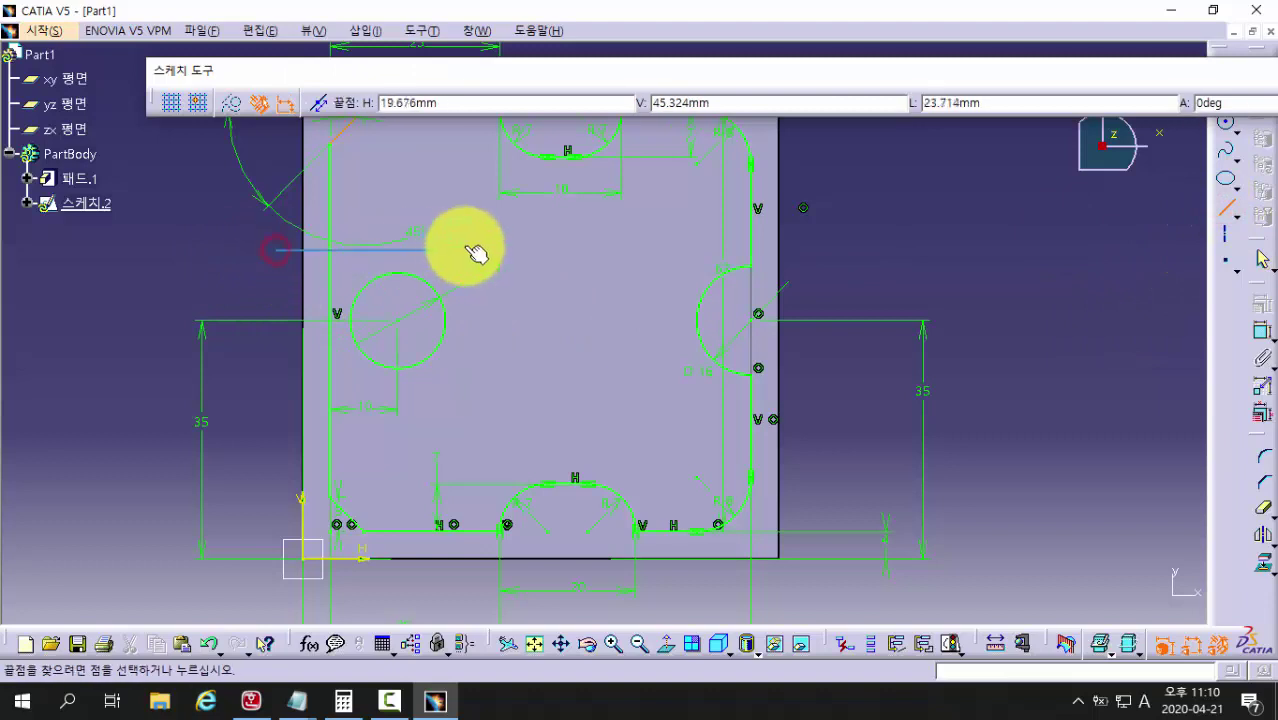
pyautogui.click(485, 250)
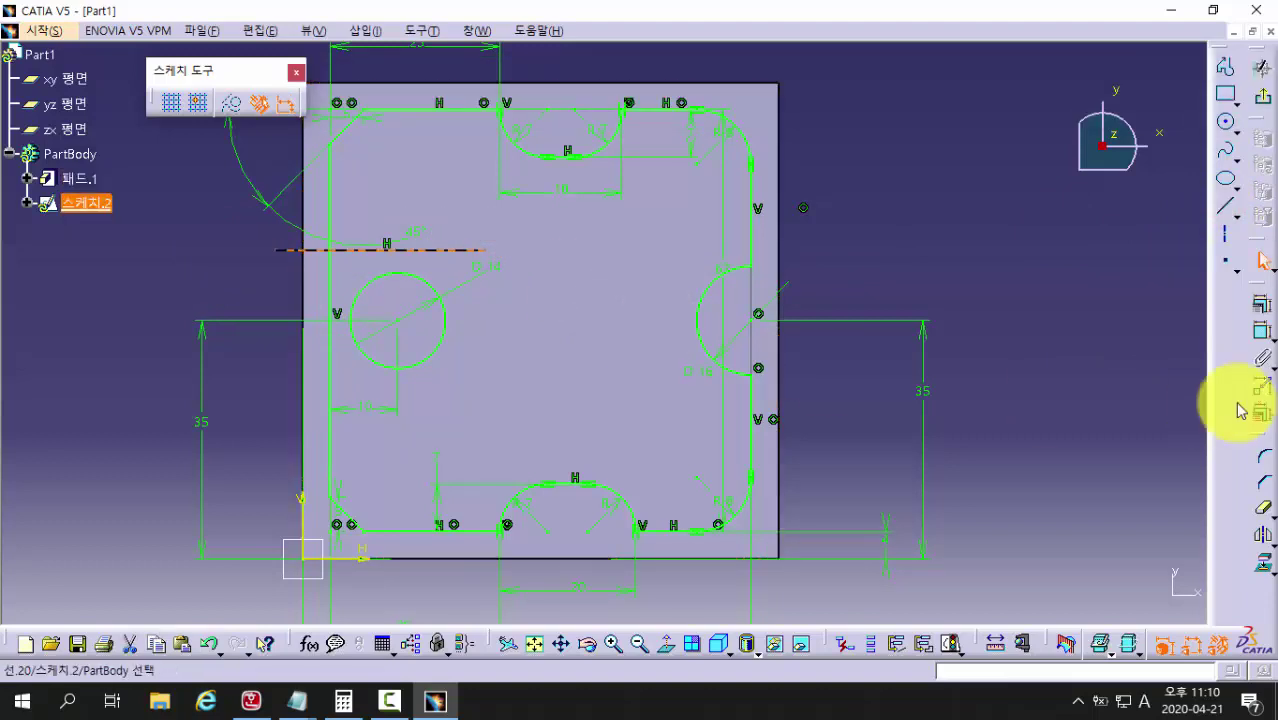
pyautogui.click(1226, 214)
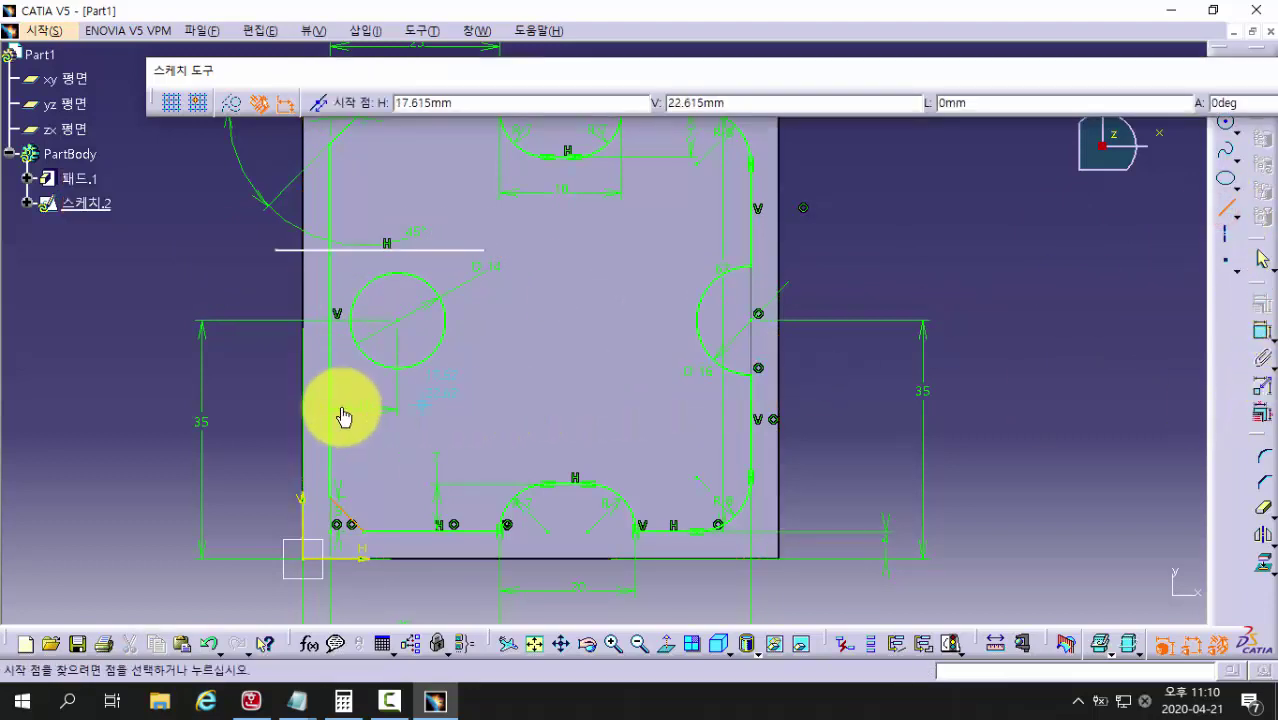
pyautogui.click(269, 400)
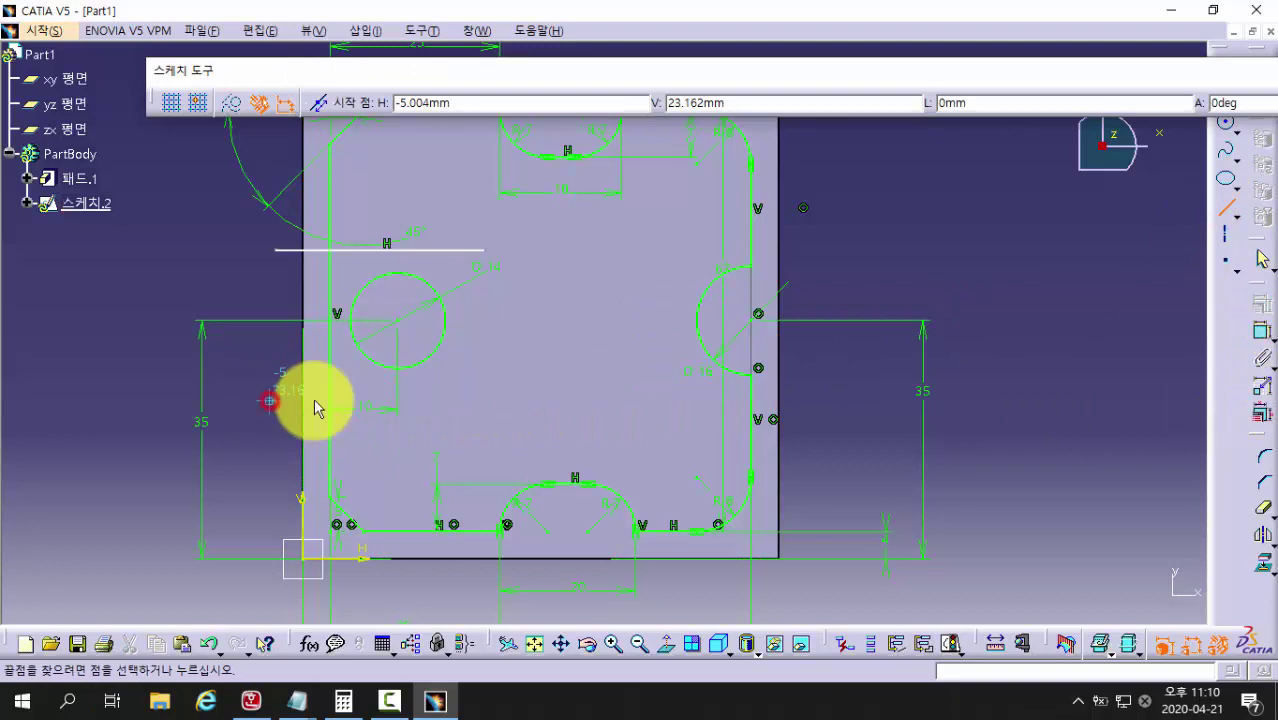
pyautogui.click(490, 400)
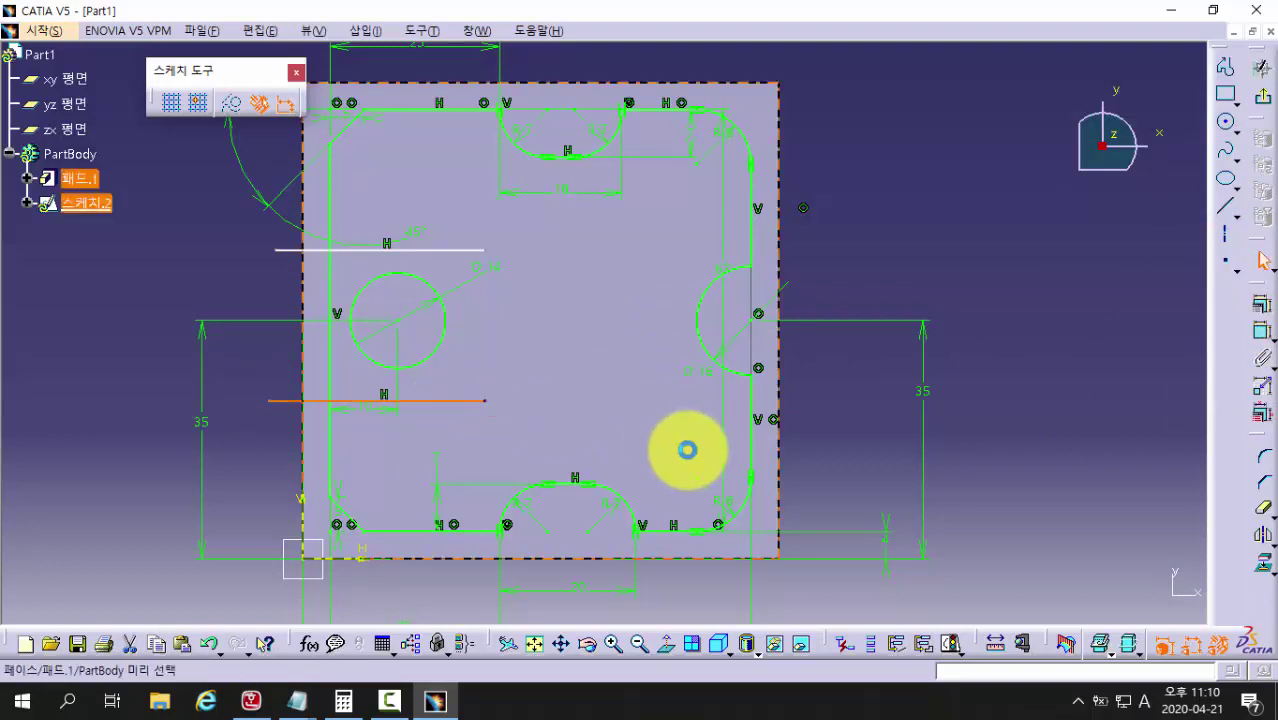
# Step: Constrain the lower and the upper horizontal line tangent to the 14 mm circle
pyautogui.click(1259, 332)
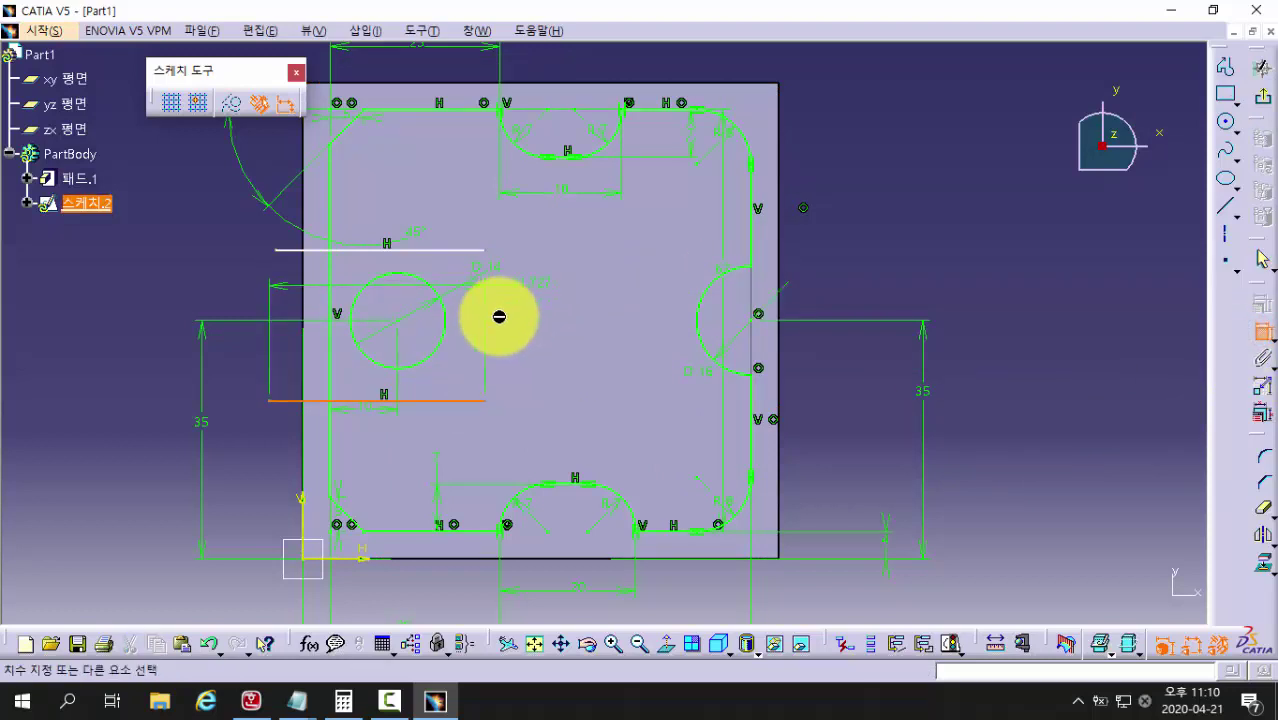
pyautogui.click(418, 366)
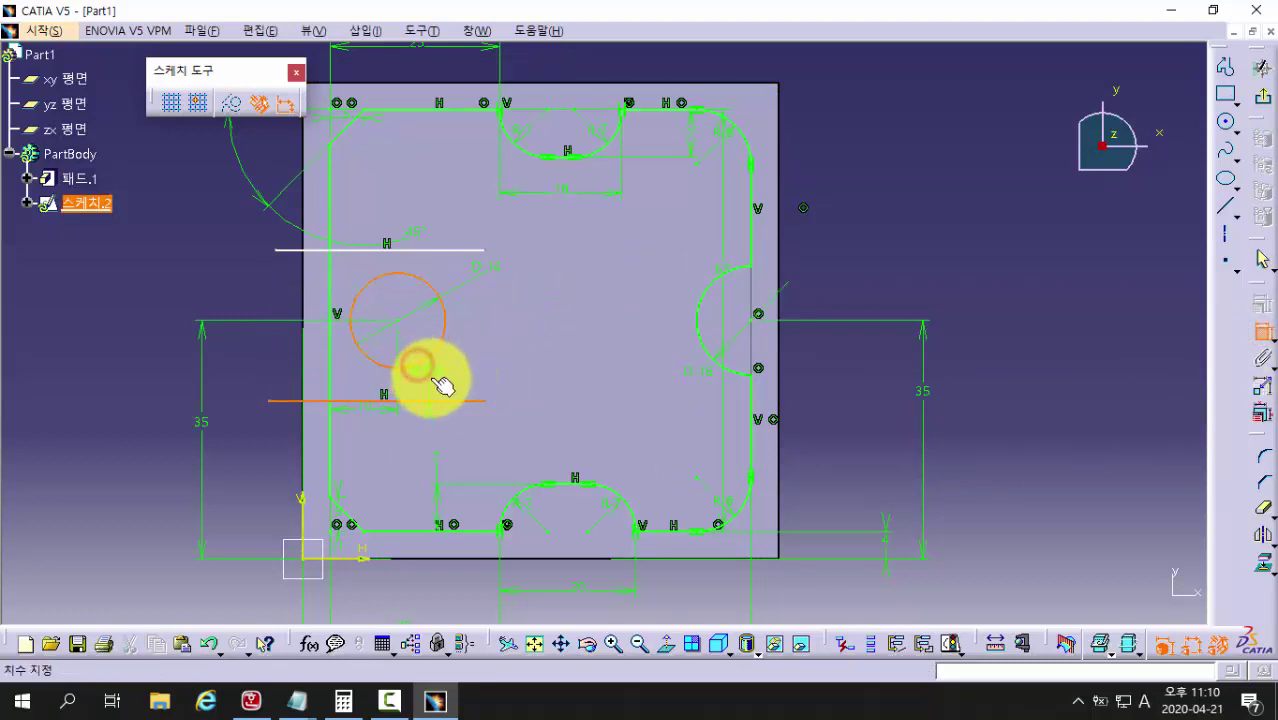
pyautogui.rightClick(430, 377)
pyautogui.click(491, 546)
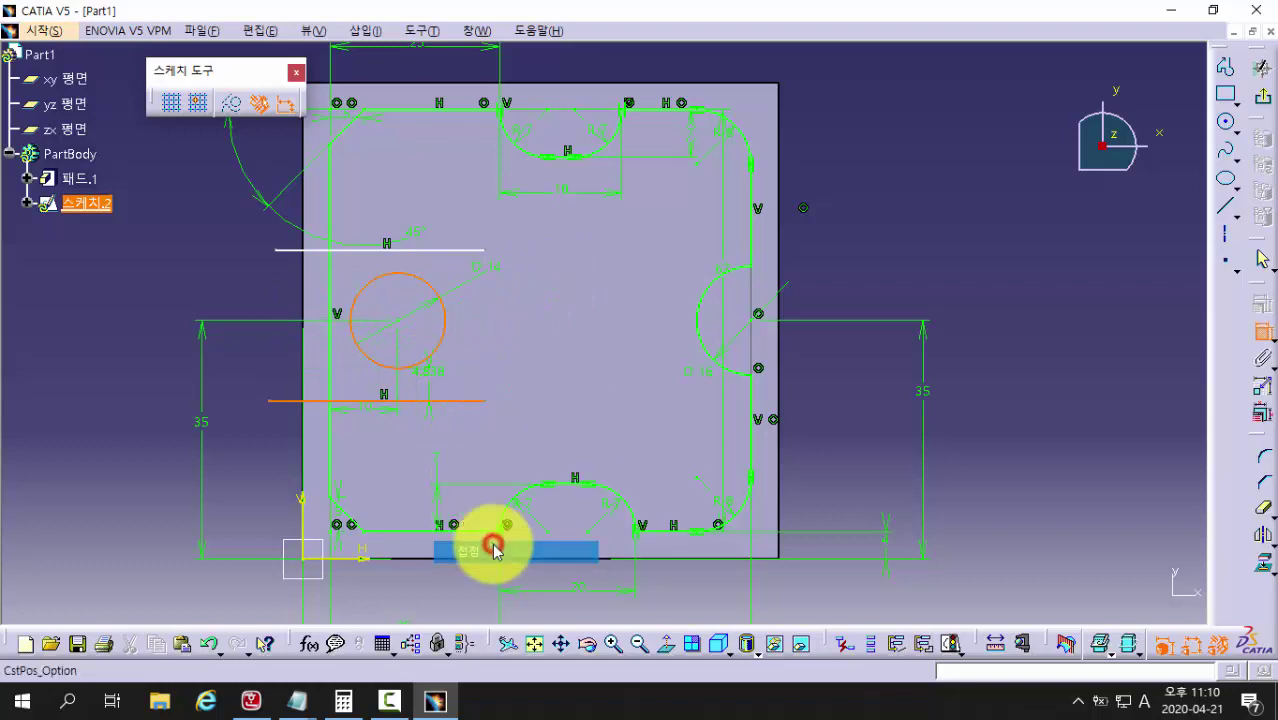
pyautogui.click(436, 250)
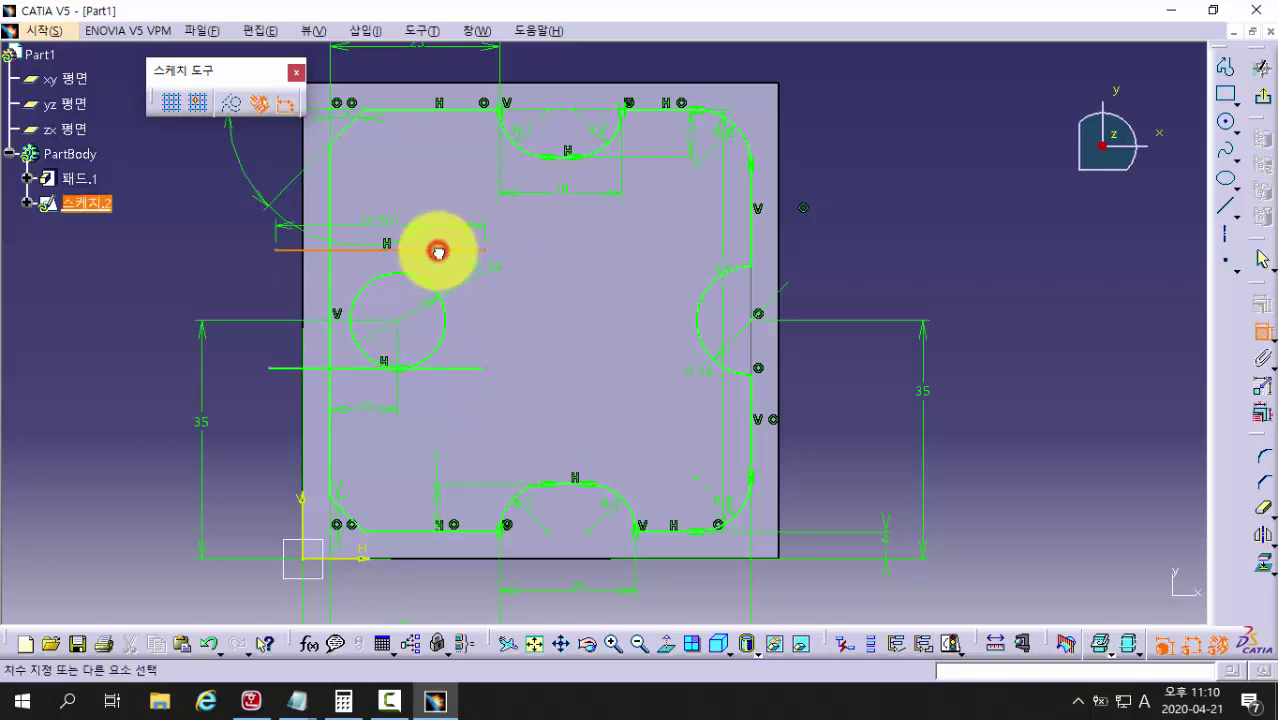
# Step: Constrain the upper horizontal line to be tangent to the circle near the plate's left edge
pyautogui.rightClick(420, 277)
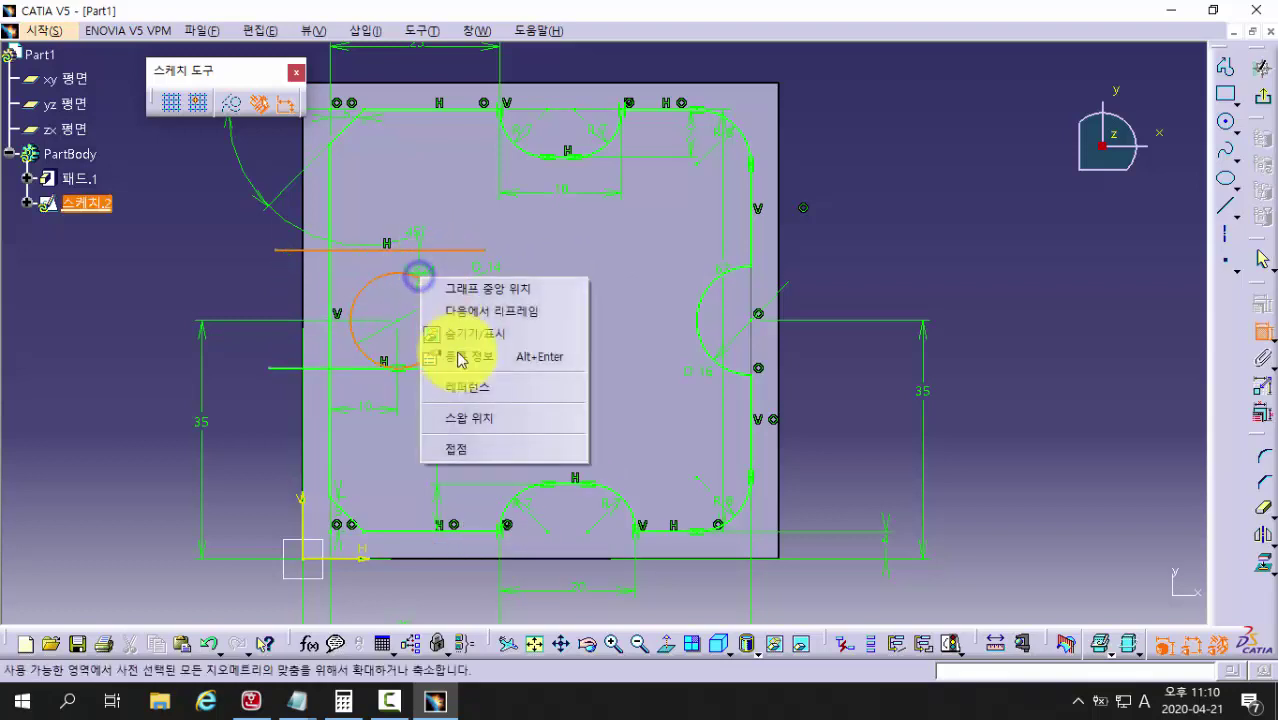
pyautogui.click(476, 452)
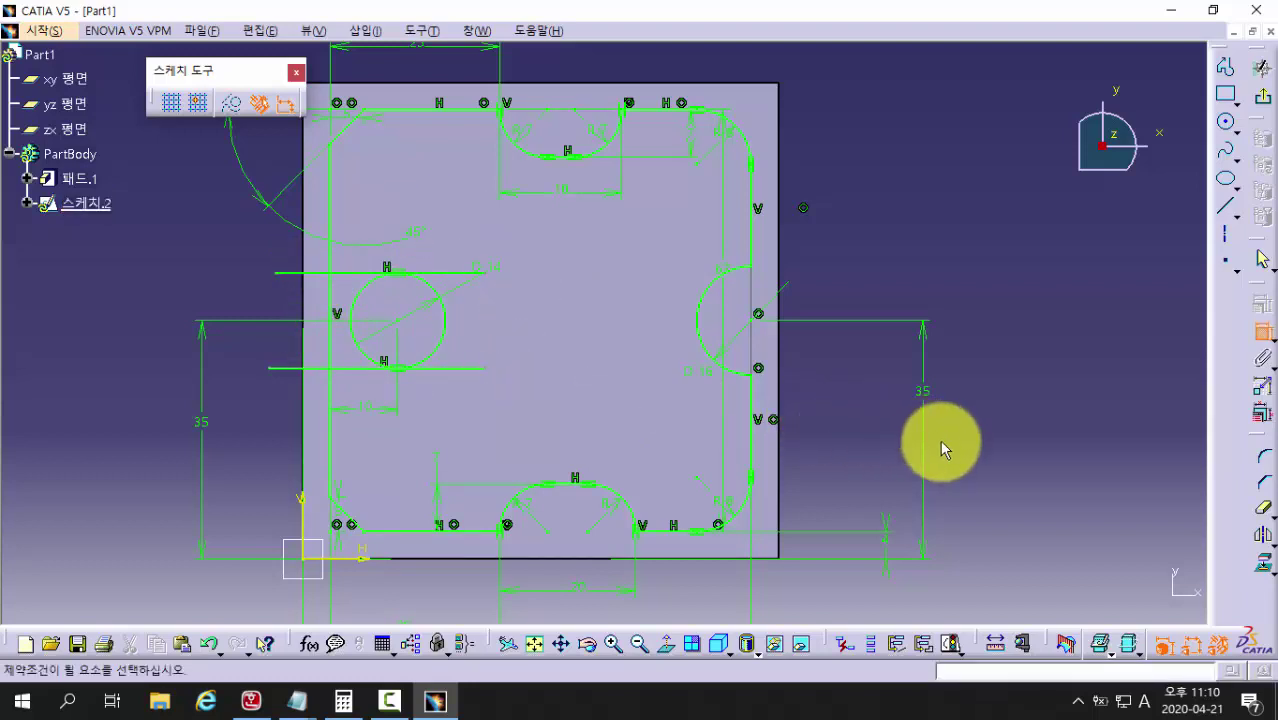
# Step: Quick Trim the two horizontal lines, the left profile edge and the circle into an open round-ended slot
pyautogui.click(1263, 514)
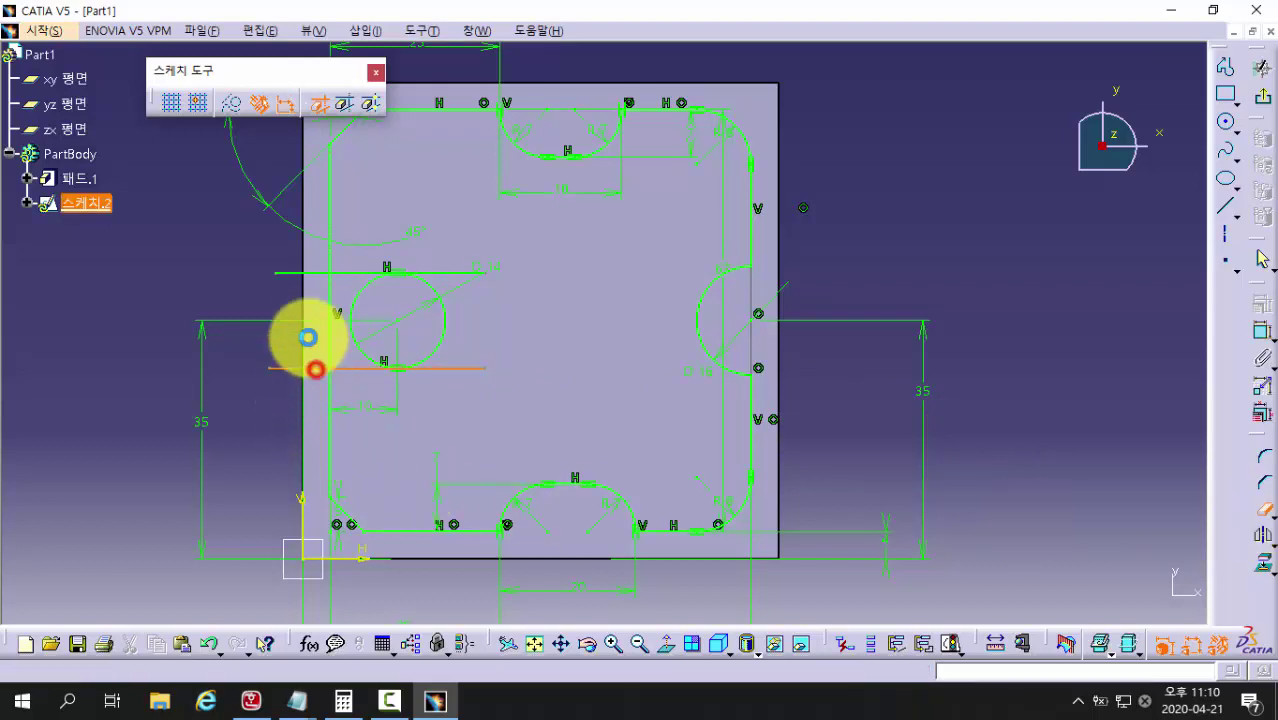
pyautogui.click(315, 369)
pyautogui.click(310, 273)
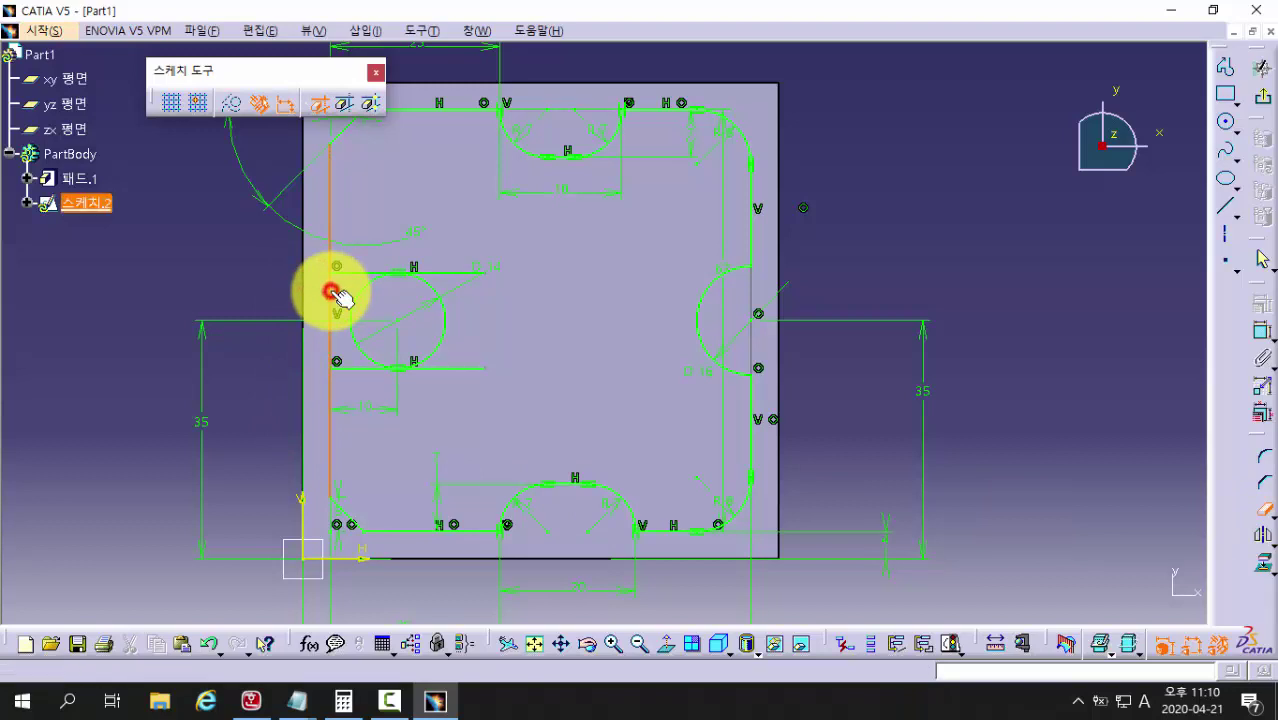
pyautogui.click(331, 291)
pyautogui.click(353, 290)
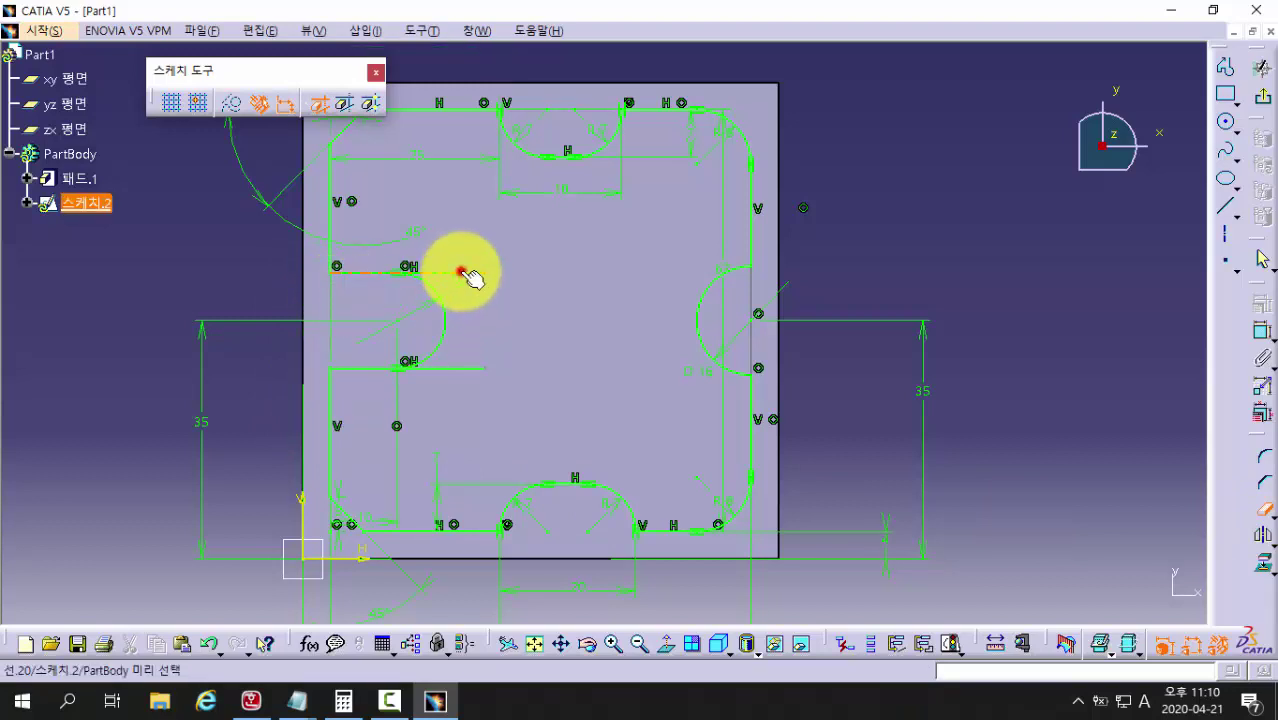
pyautogui.click(461, 271)
pyautogui.click(470, 370)
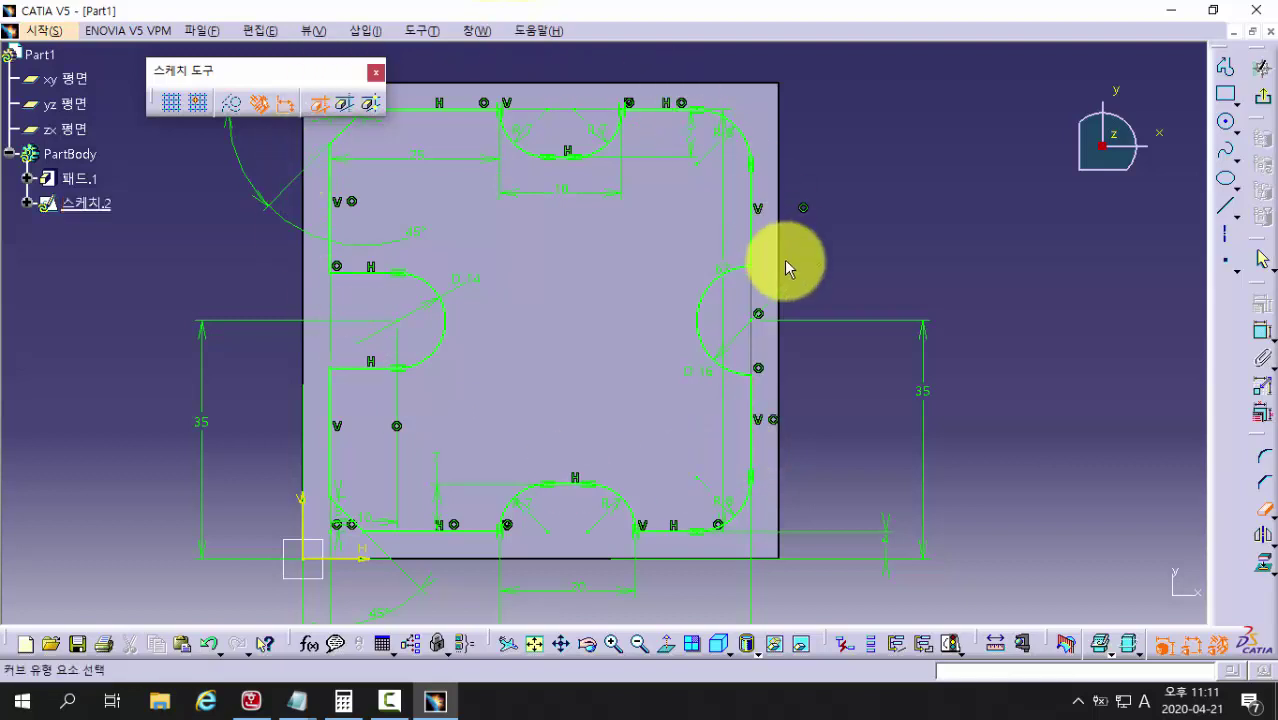
# Step: Check the height in the O3074.hwp drawing, exit the sketch and pad the notched profile 5 mm
pyautogui.moveTo(559, 357)
pyautogui.mouseDown(button='middle')
pyautogui.moveTo(796, 359)
pyautogui.moveTo(786, 380)
pyautogui.moveTo(939, 368)
pyautogui.mouseUp(button='middle')
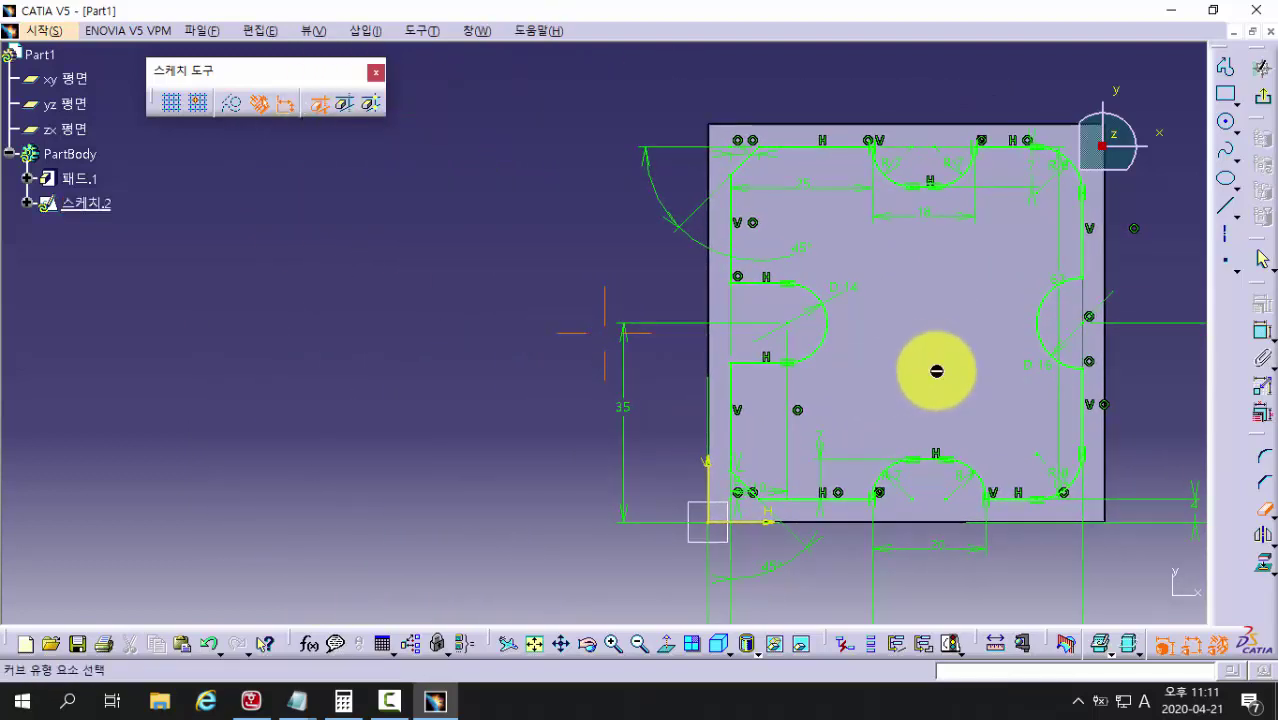
pyautogui.click(255, 703)
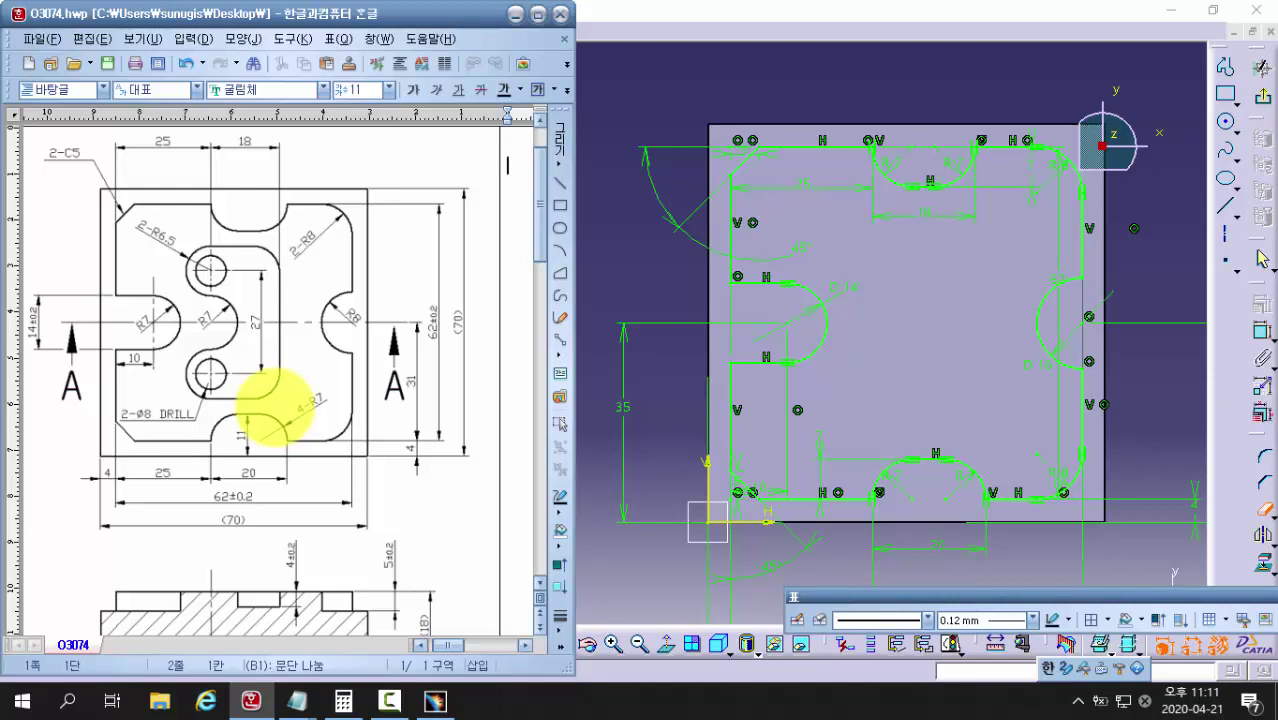
pyautogui.click(633, 14)
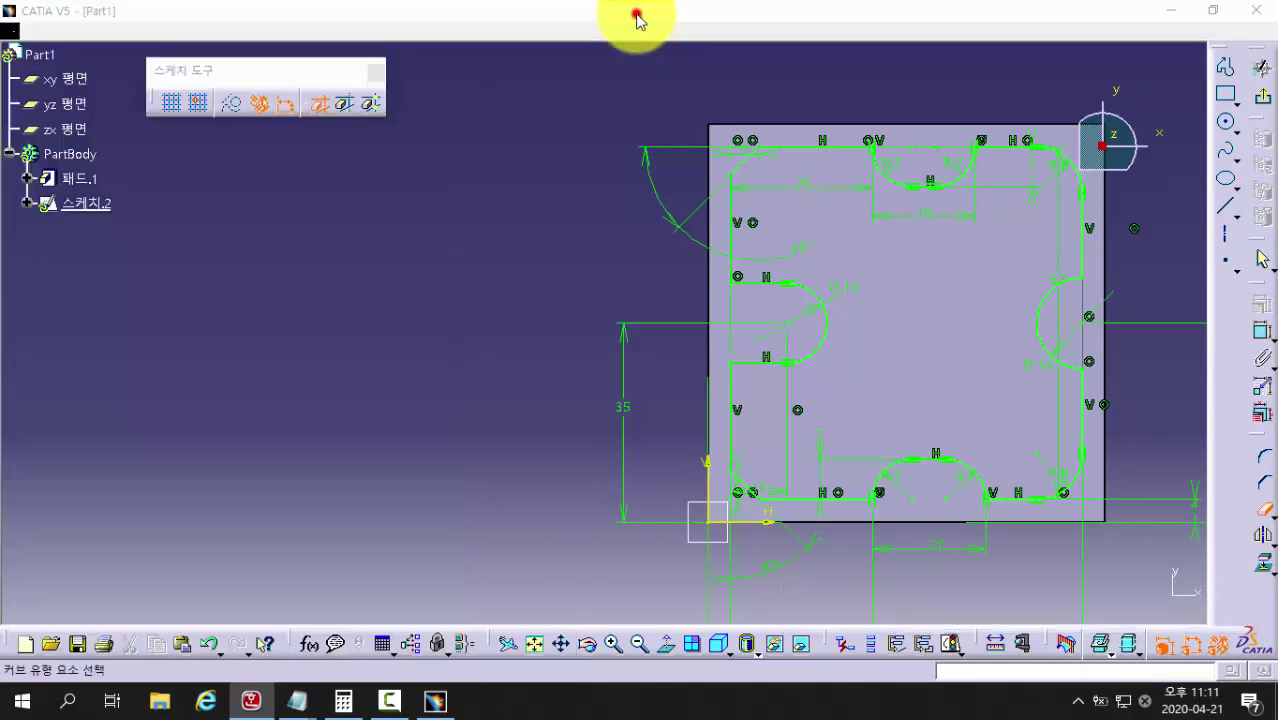
pyautogui.click(1260, 96)
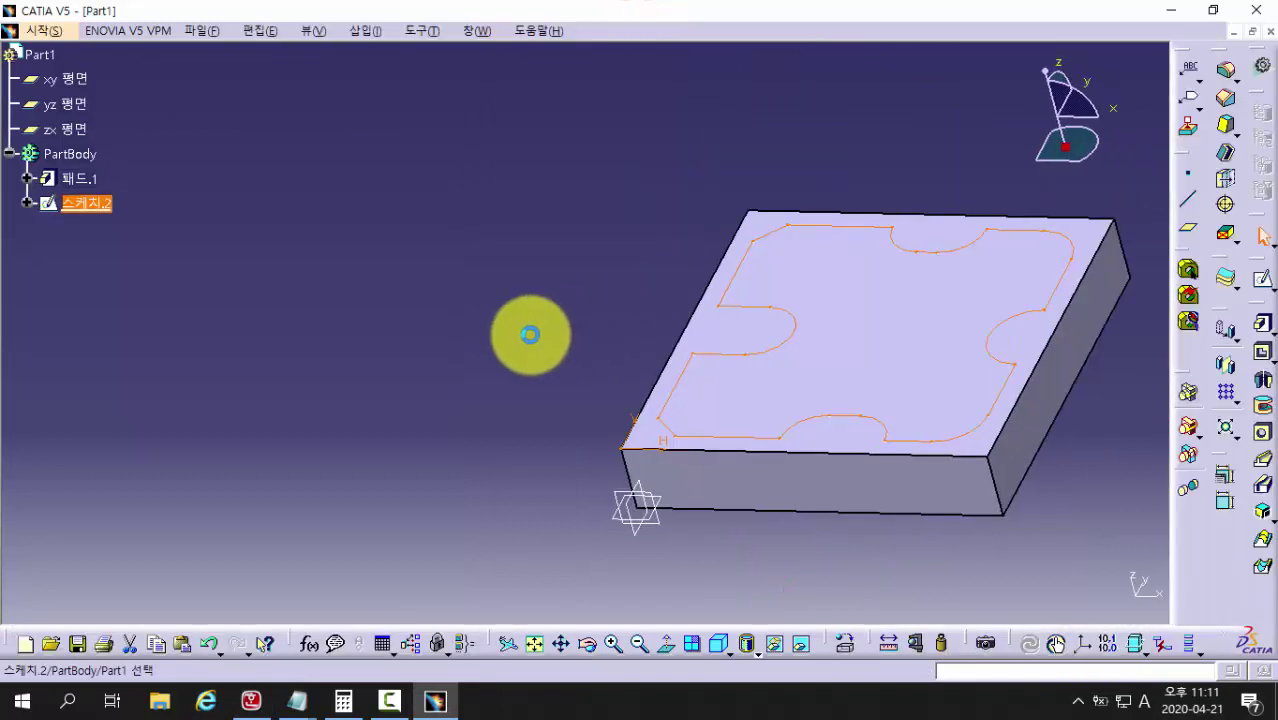
pyautogui.click(1262, 333)
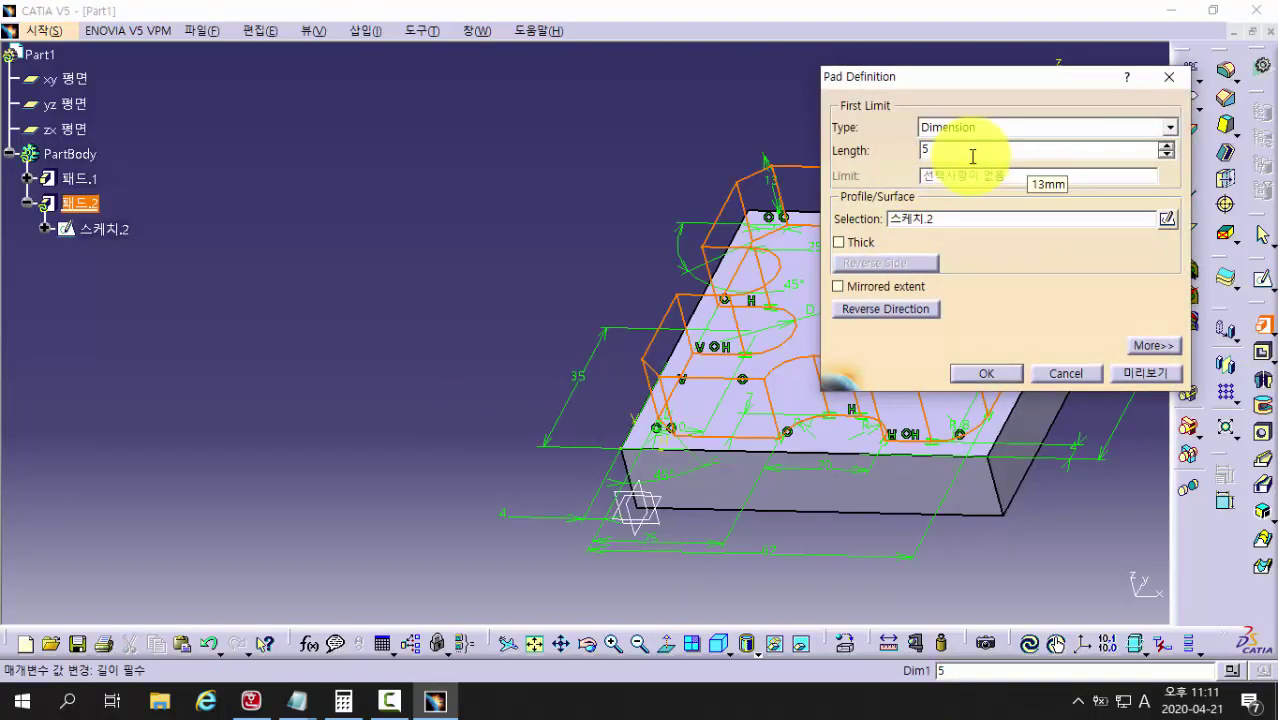
pyautogui.click(1131, 376)
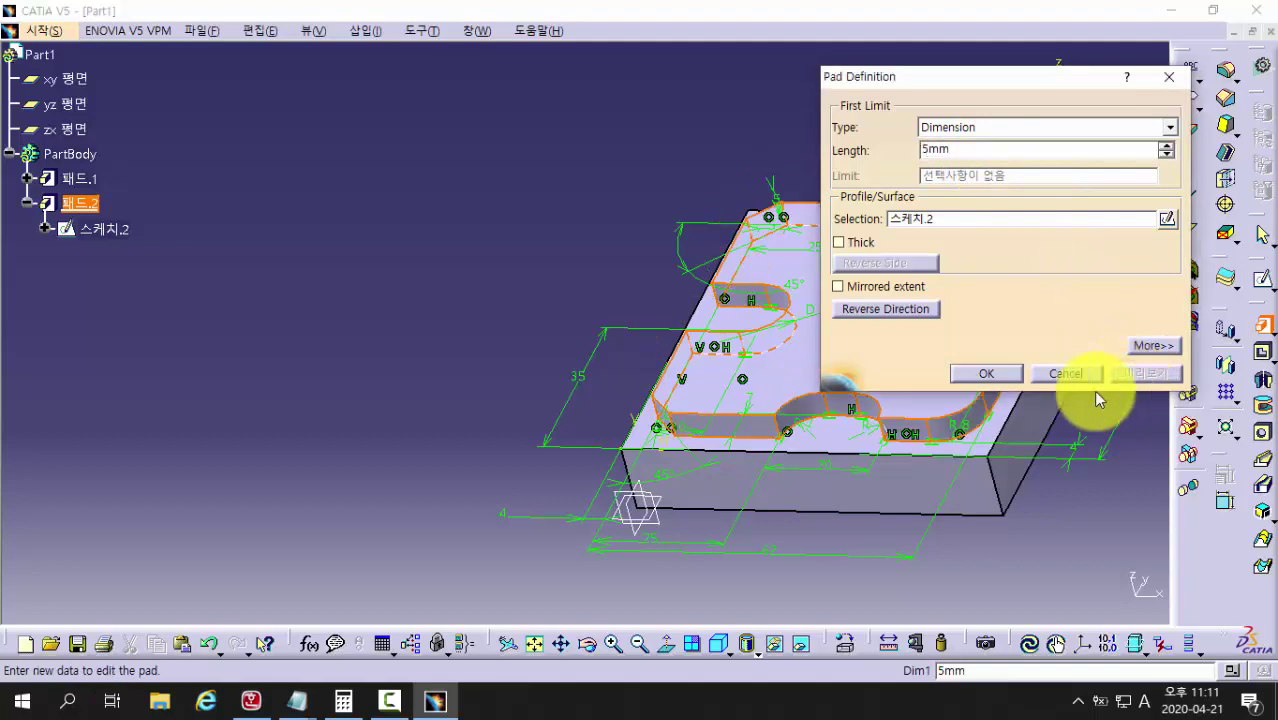
pyautogui.click(995, 375)
# Step: Start a sketch on the raised pad's top face and consult the O3074.hwp drawing for the inner pocket
pyautogui.moveTo(428, 365); pyautogui.dragTo(610, 297, button='middle')
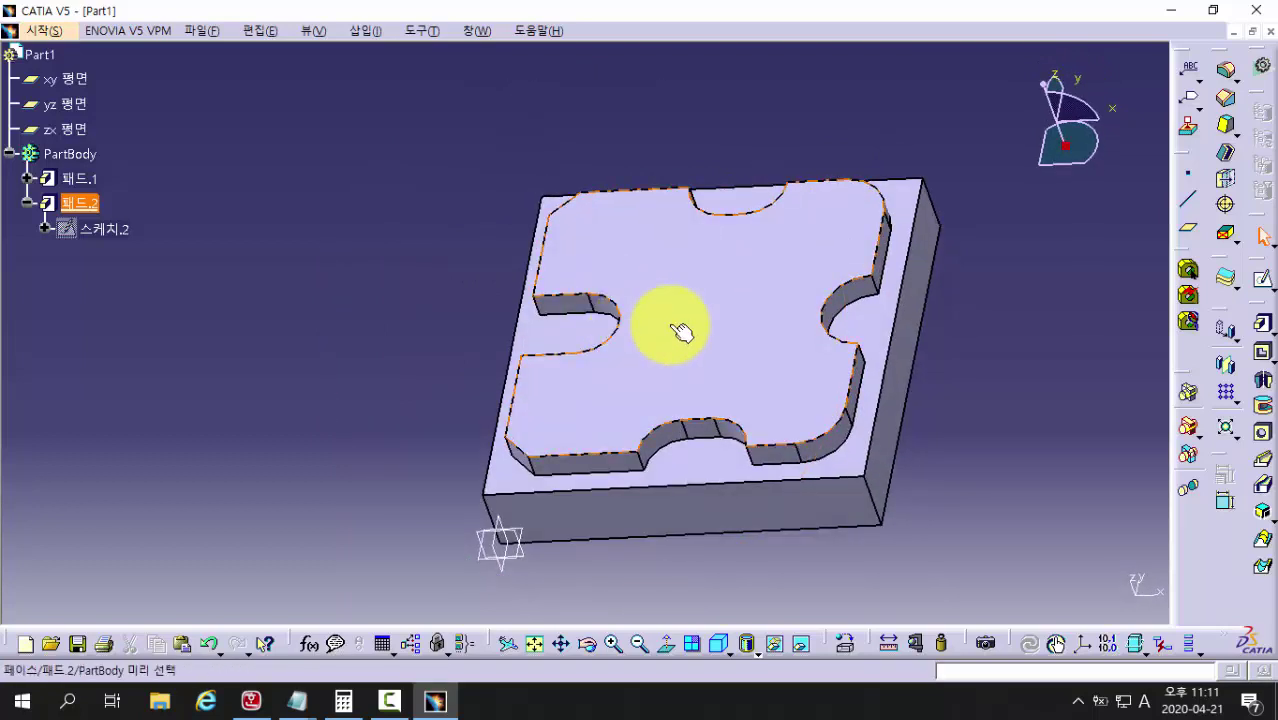
pyautogui.click(1263, 283)
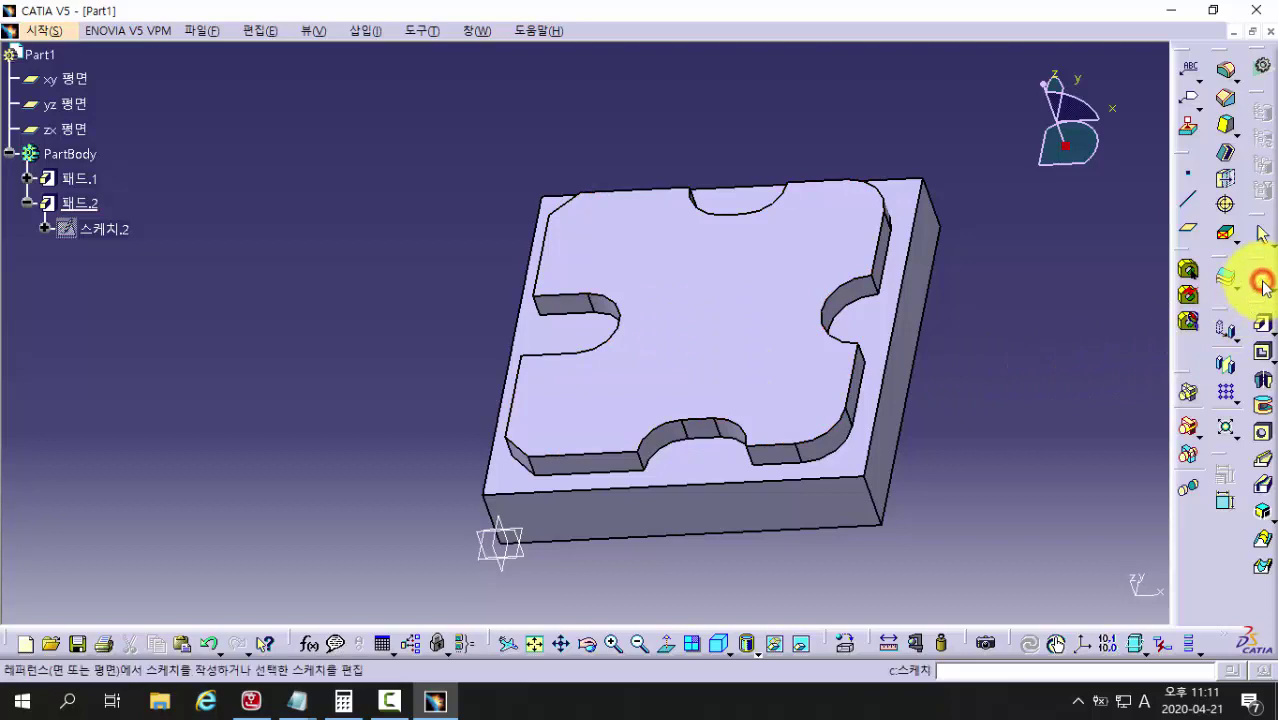
pyautogui.click(748, 289)
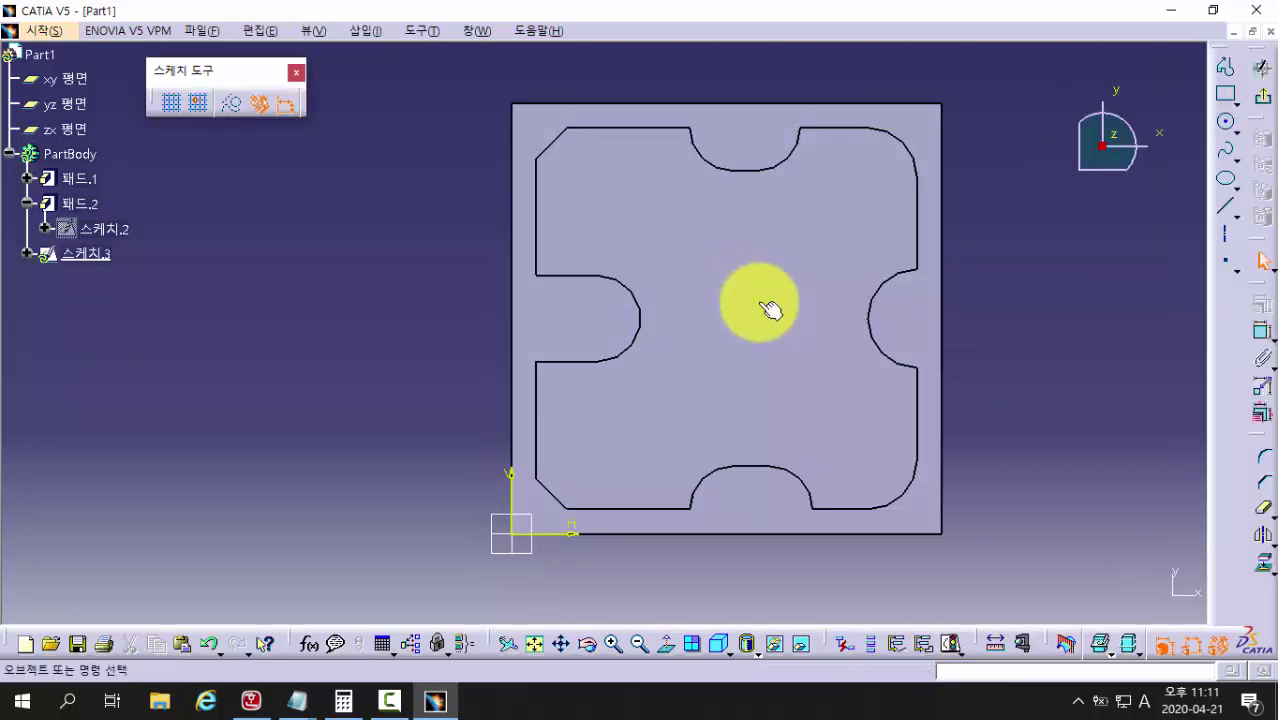
pyautogui.click(251, 700)
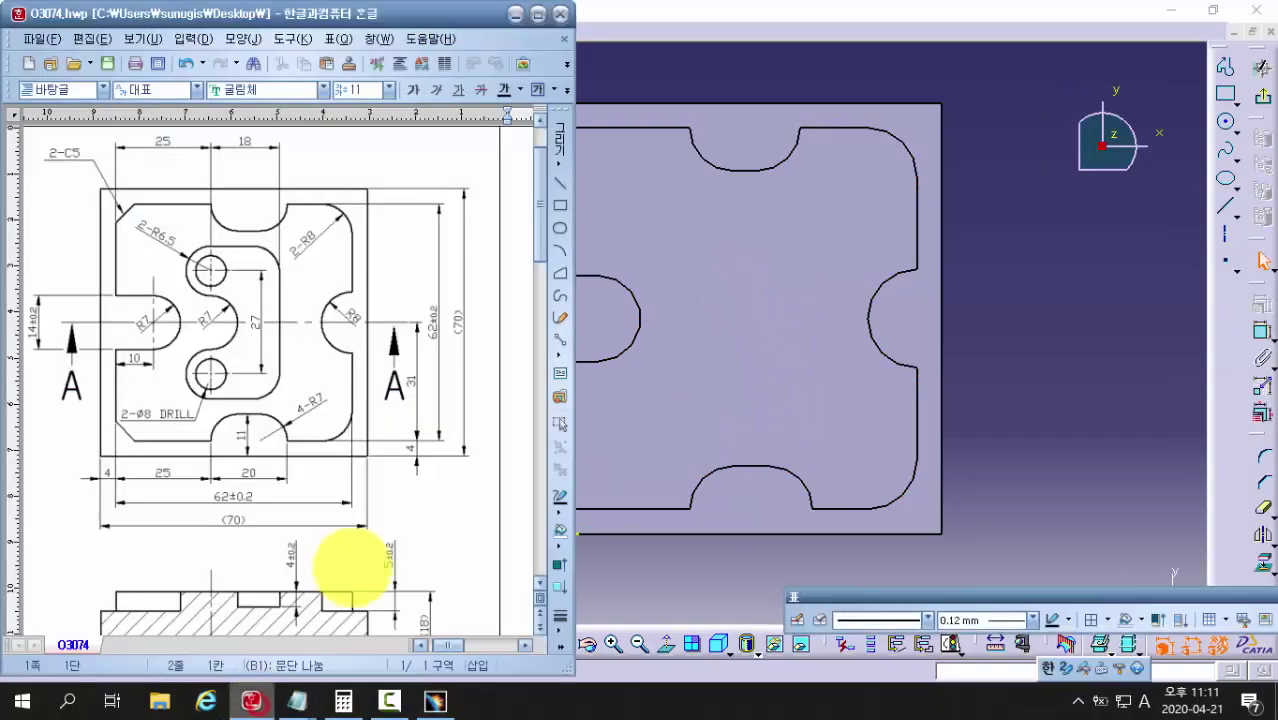
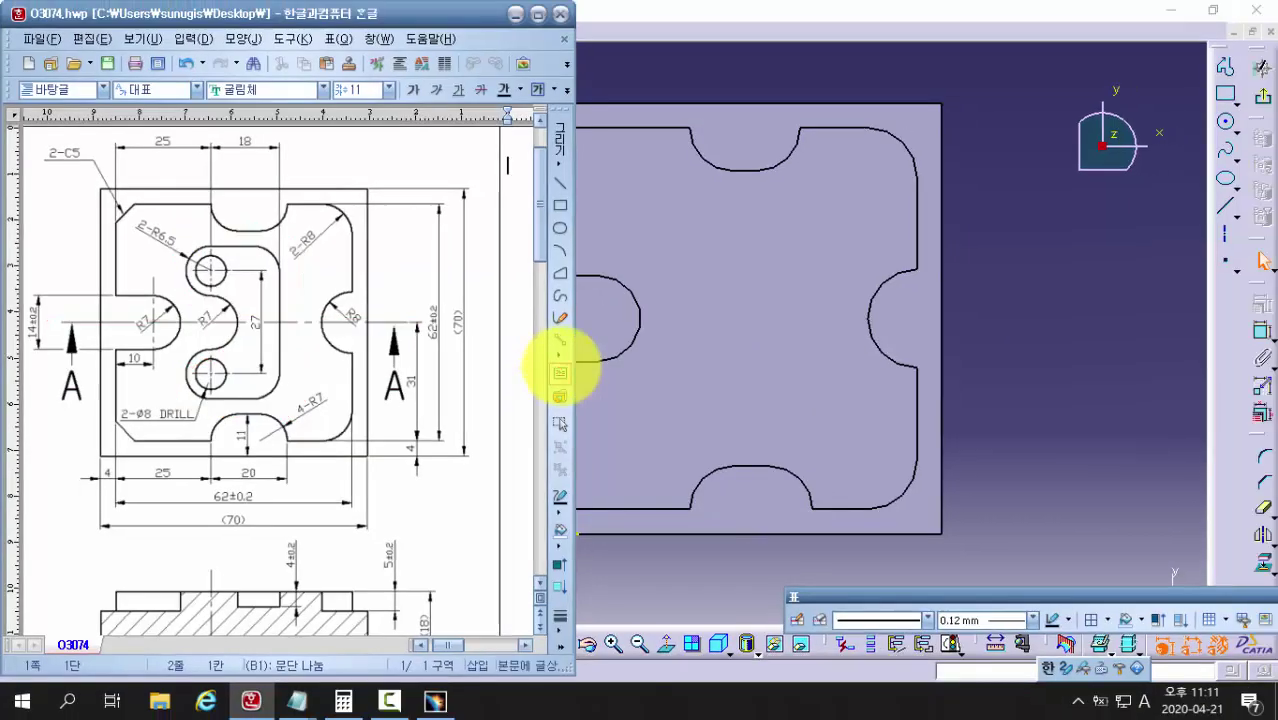
pyautogui.click(1079, 401)
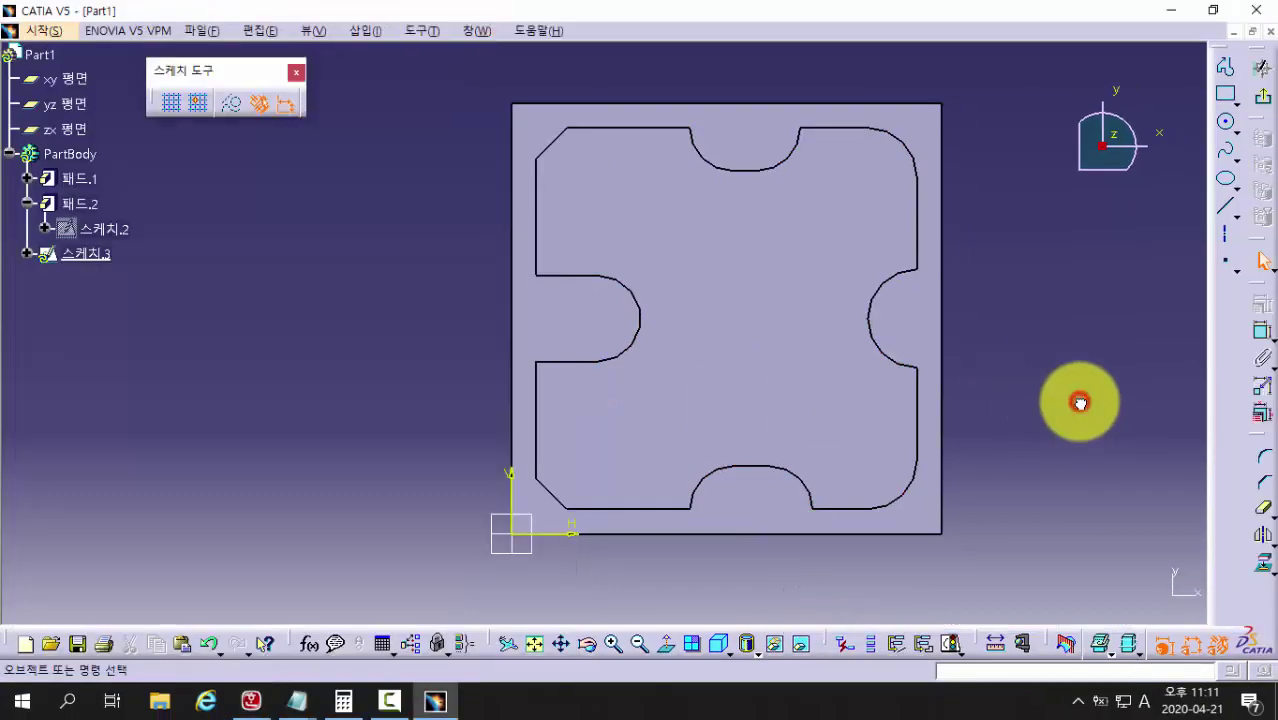
# Step: Draw a horizontal line about 86 mm long across the plate's middle and convert it to a construction element
pyautogui.click(1225, 207)
pyautogui.click(457, 322)
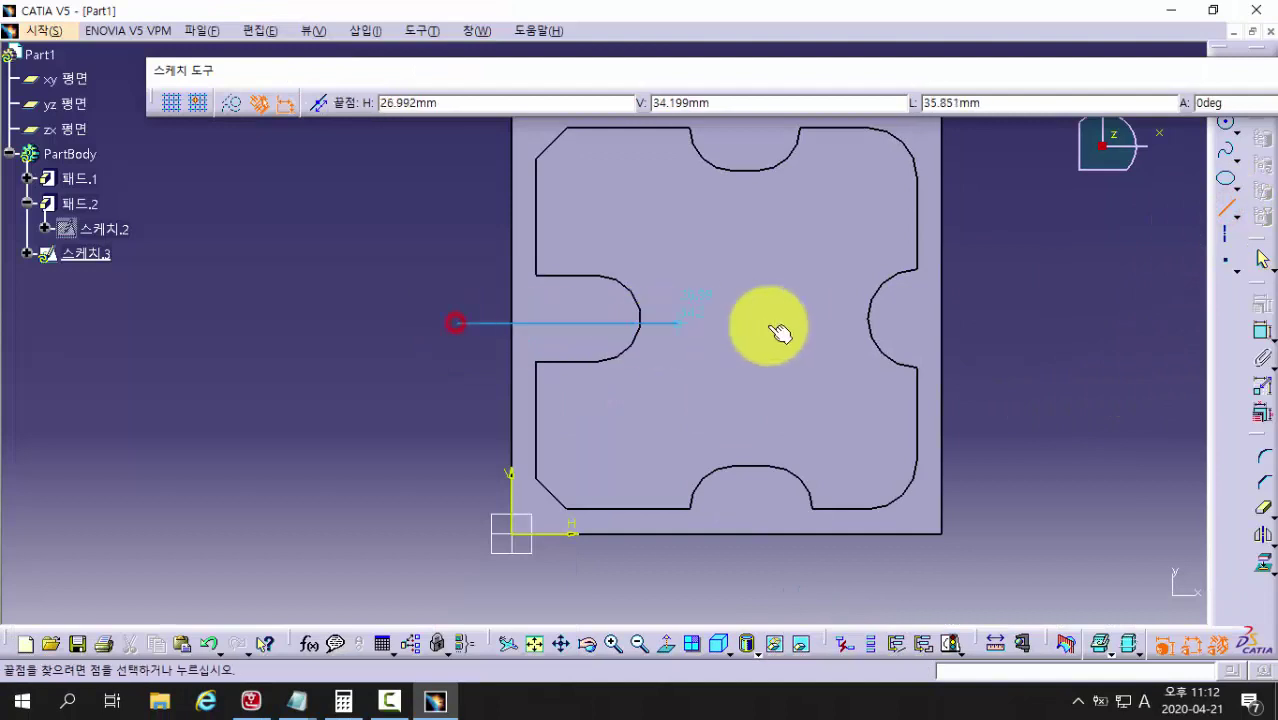
pyautogui.click(985, 322)
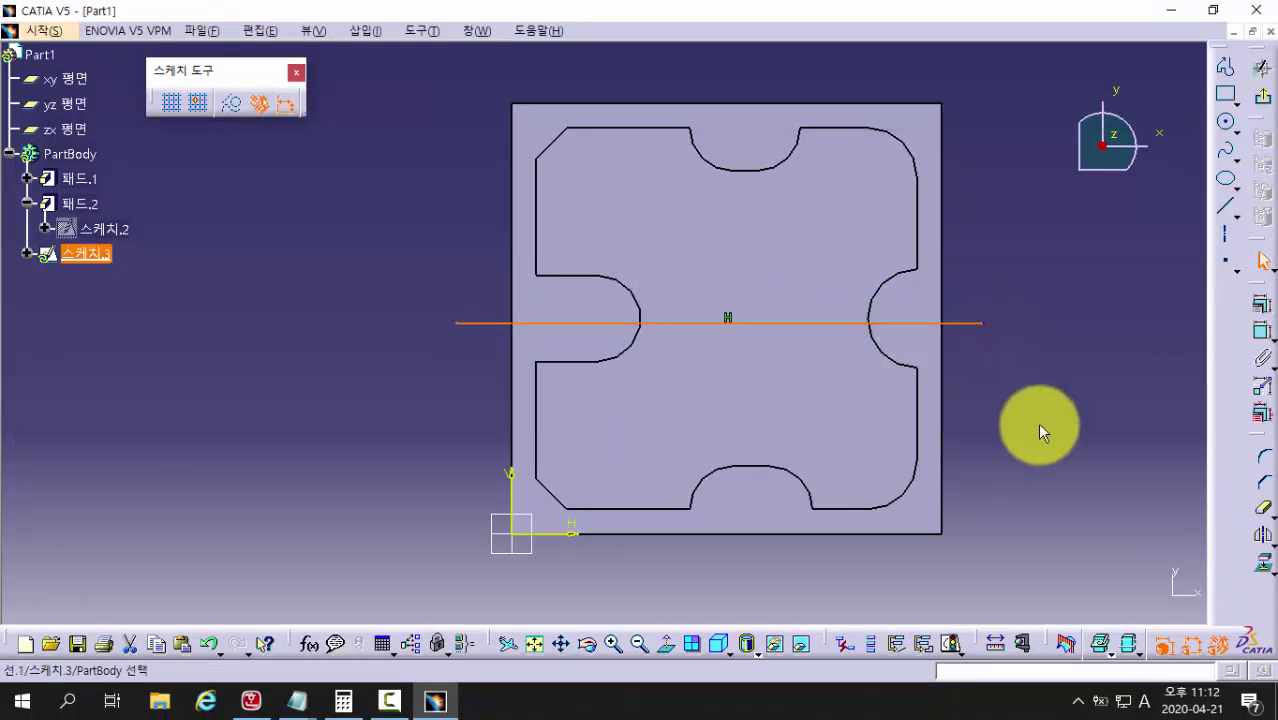
pyautogui.click(1037, 422)
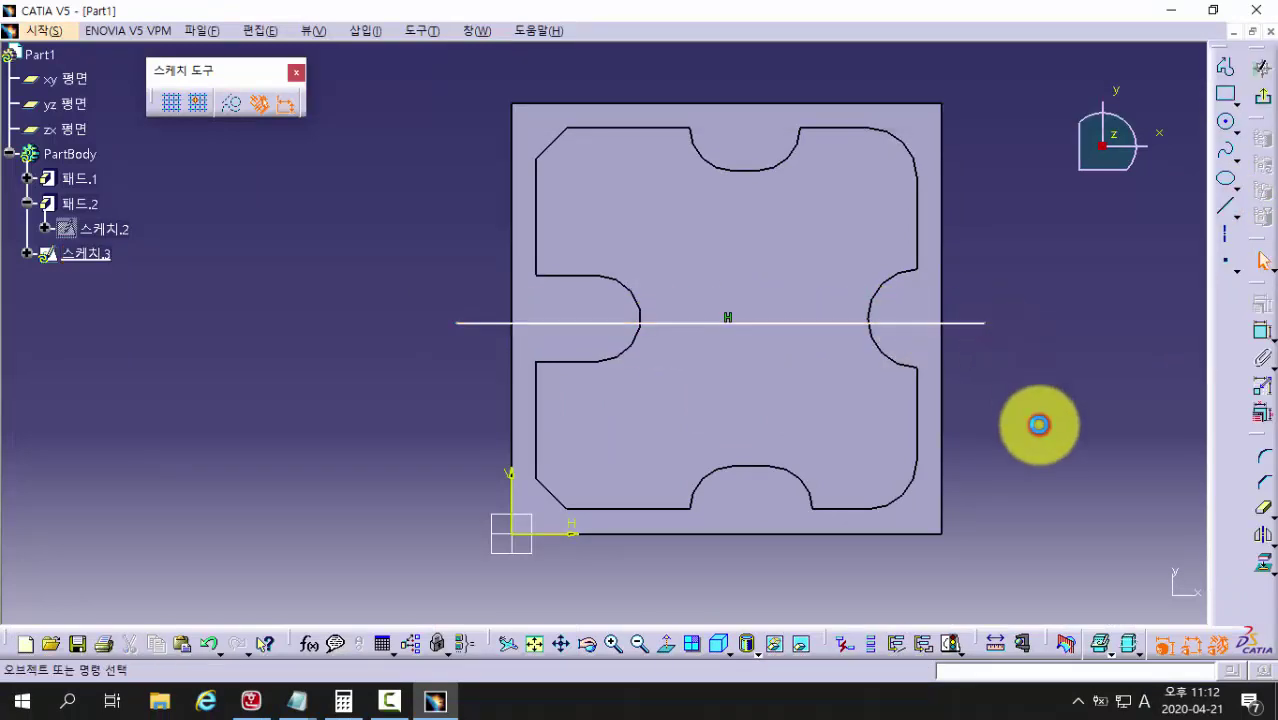
pyautogui.doubleClick(960, 322)
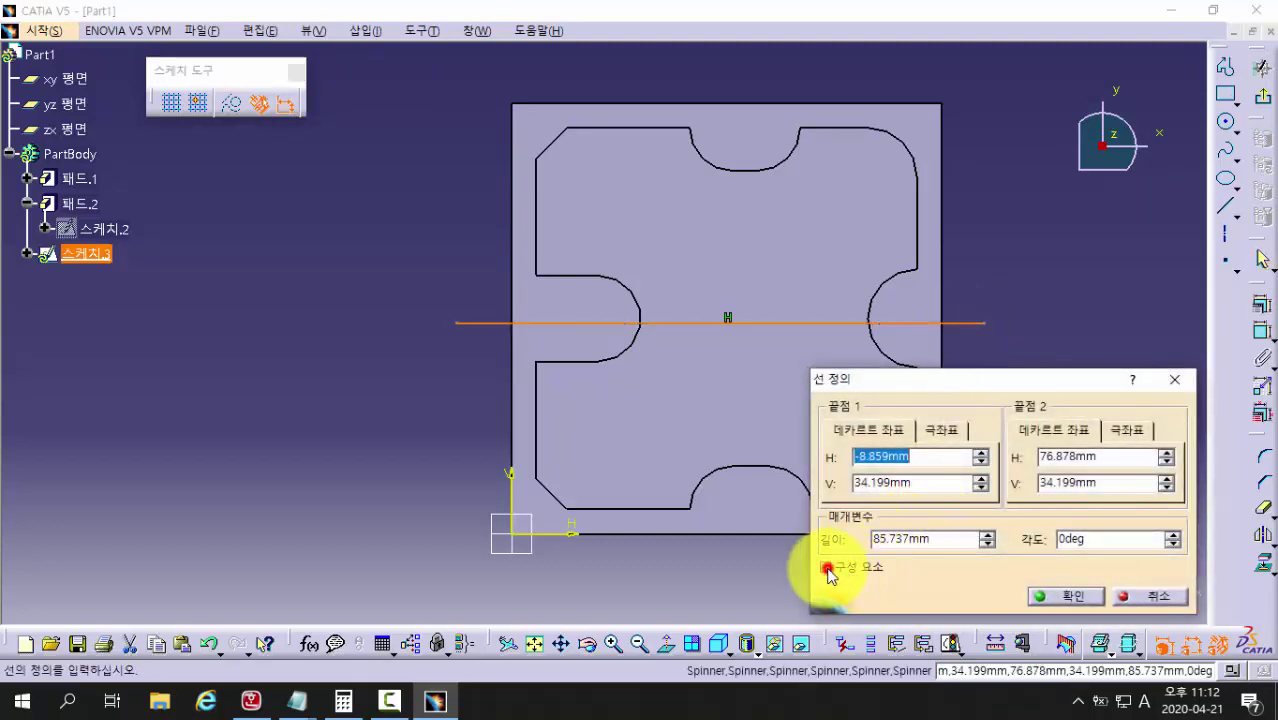
pyautogui.click(828, 573)
pyautogui.click(1060, 597)
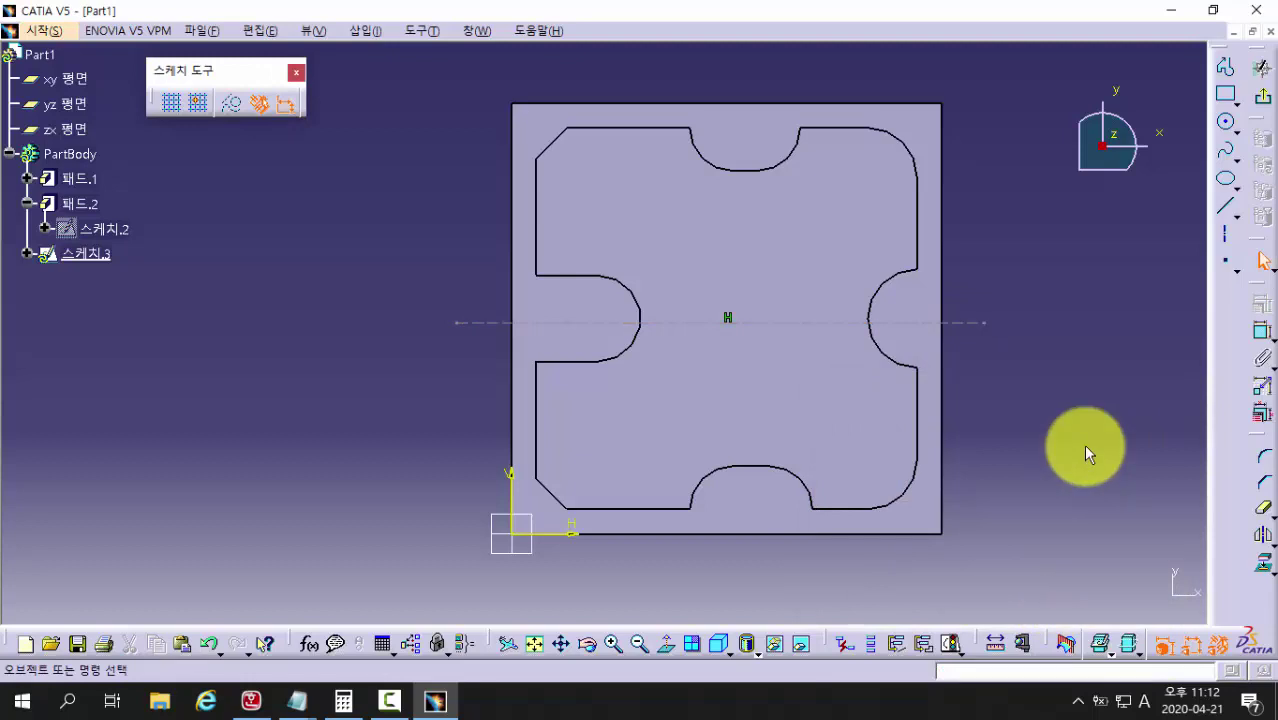
# Step: Dimension the construction line from the plate's lower edge and set the distance to 35 mm
pyautogui.click(1263, 337)
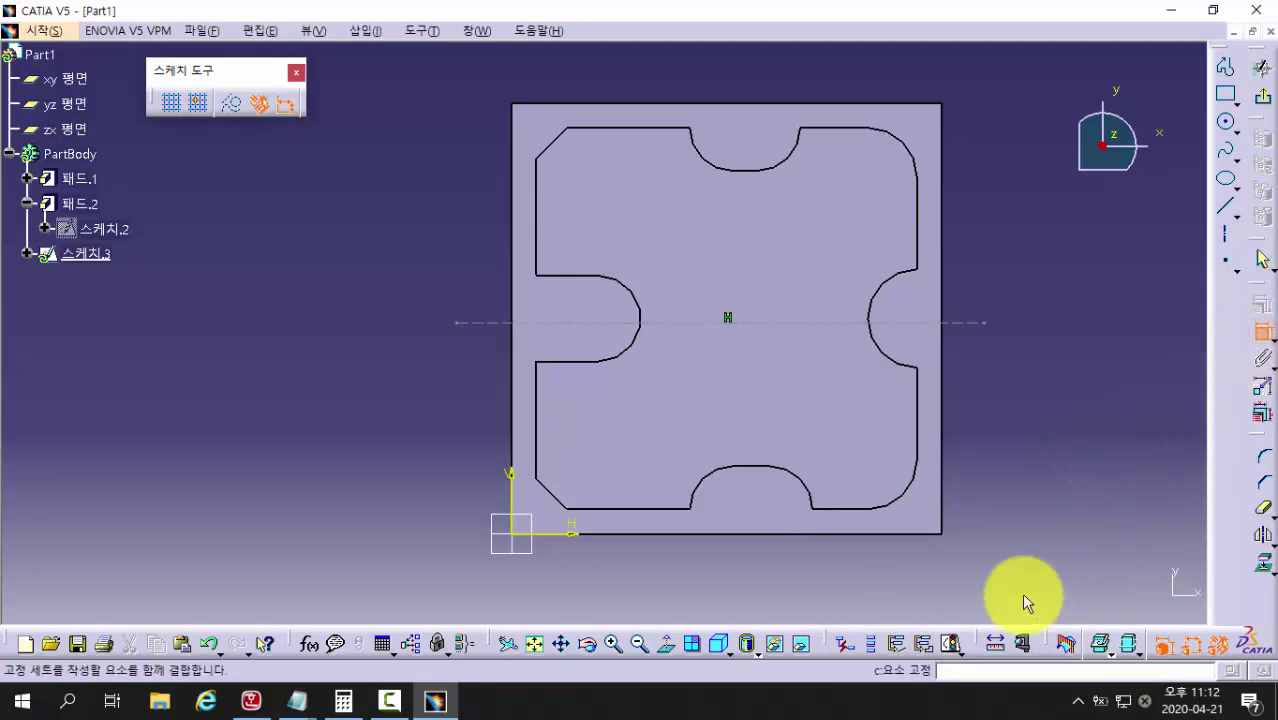
pyautogui.click(882, 538)
pyautogui.click(963, 325)
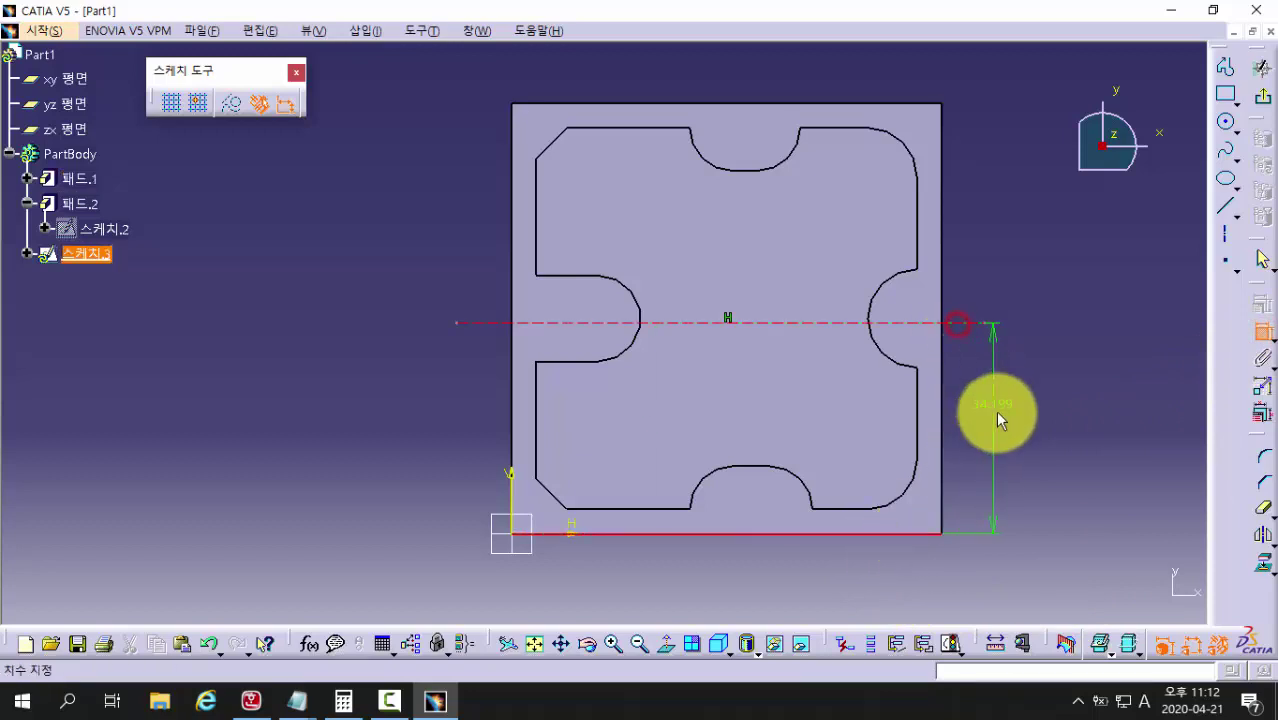
pyautogui.doubleClick(1022, 411)
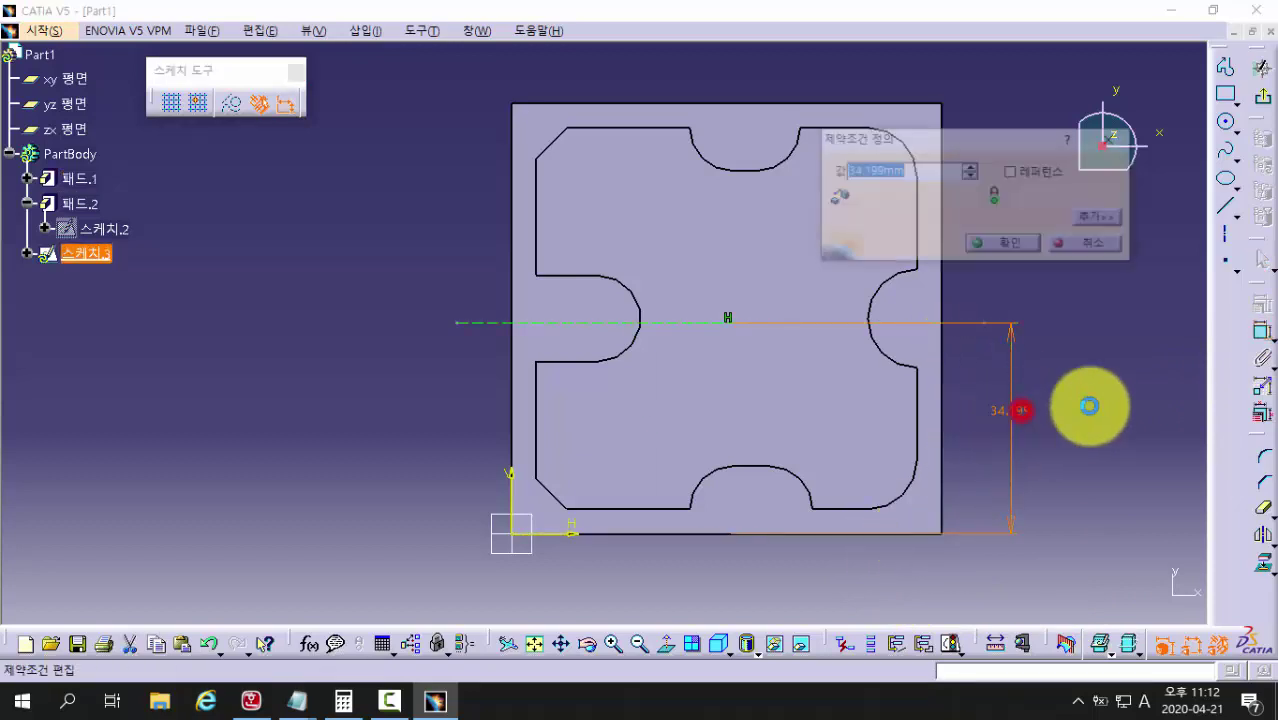
pyautogui.press('Return')
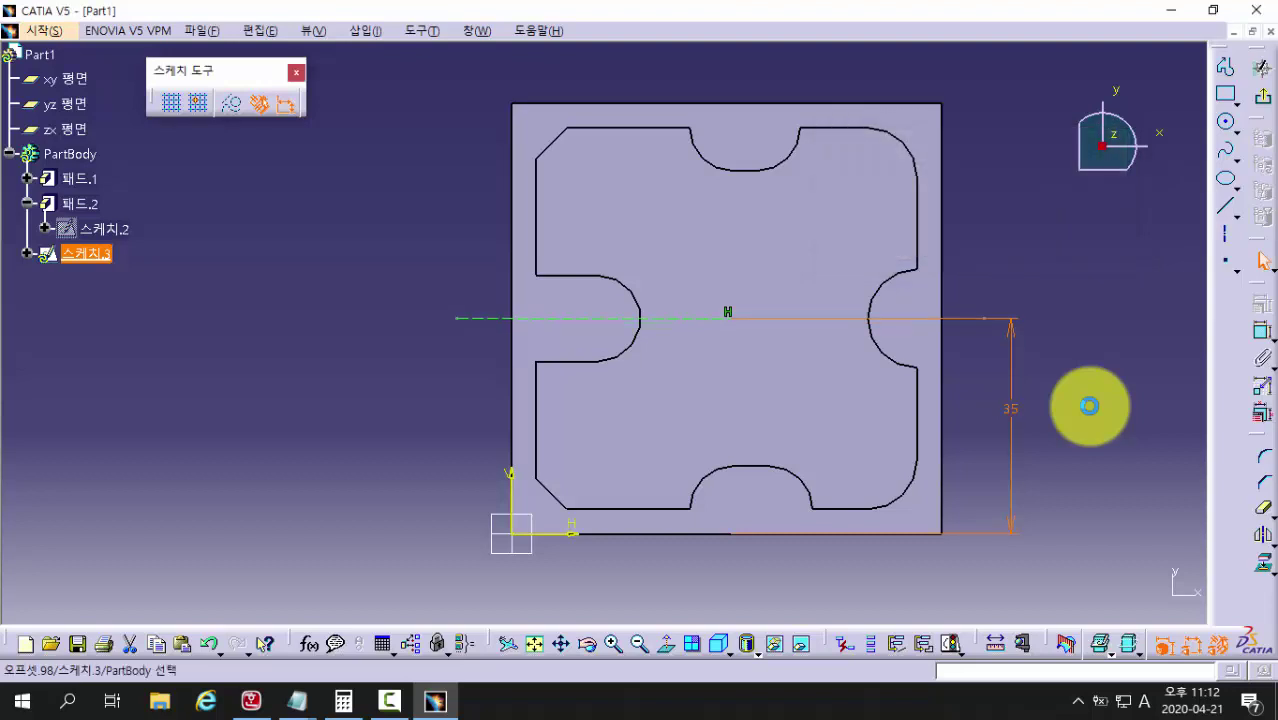
pyautogui.click(1089, 406)
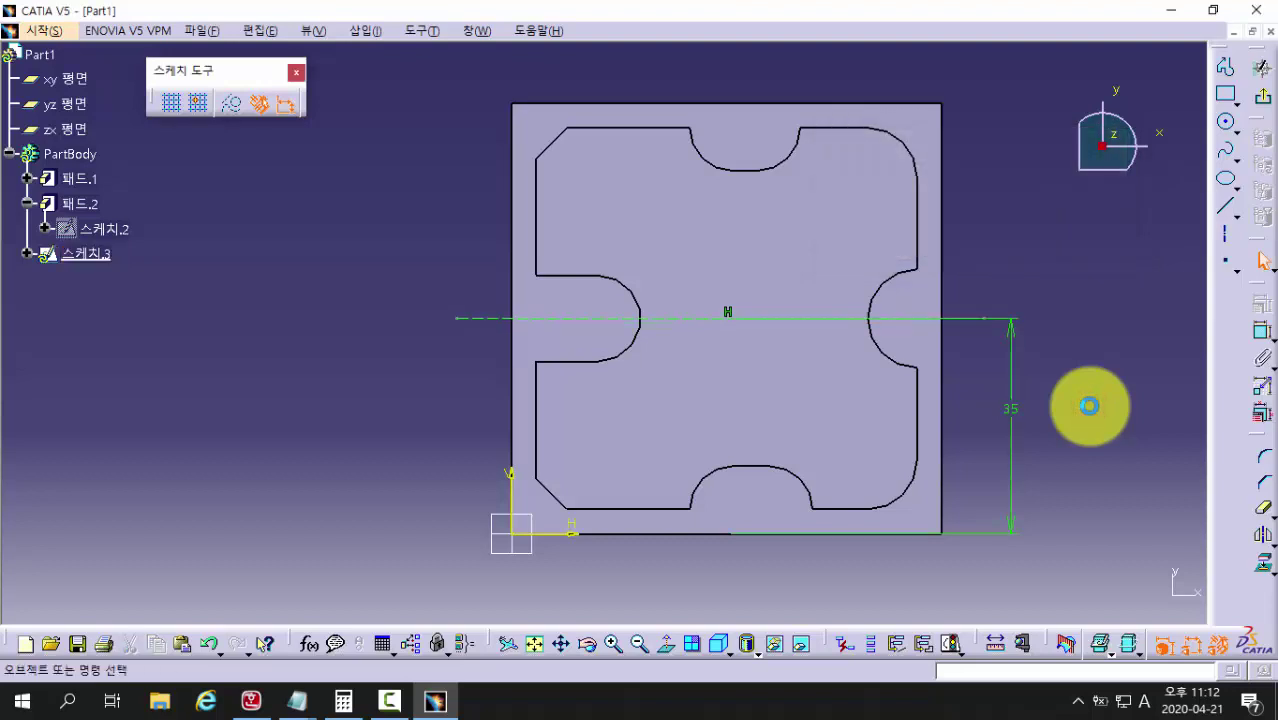
# Step: Check the pocket's rounded ends in the O3074.hwp drawing and sketch a circle above the construction line
pyautogui.click(251, 700)
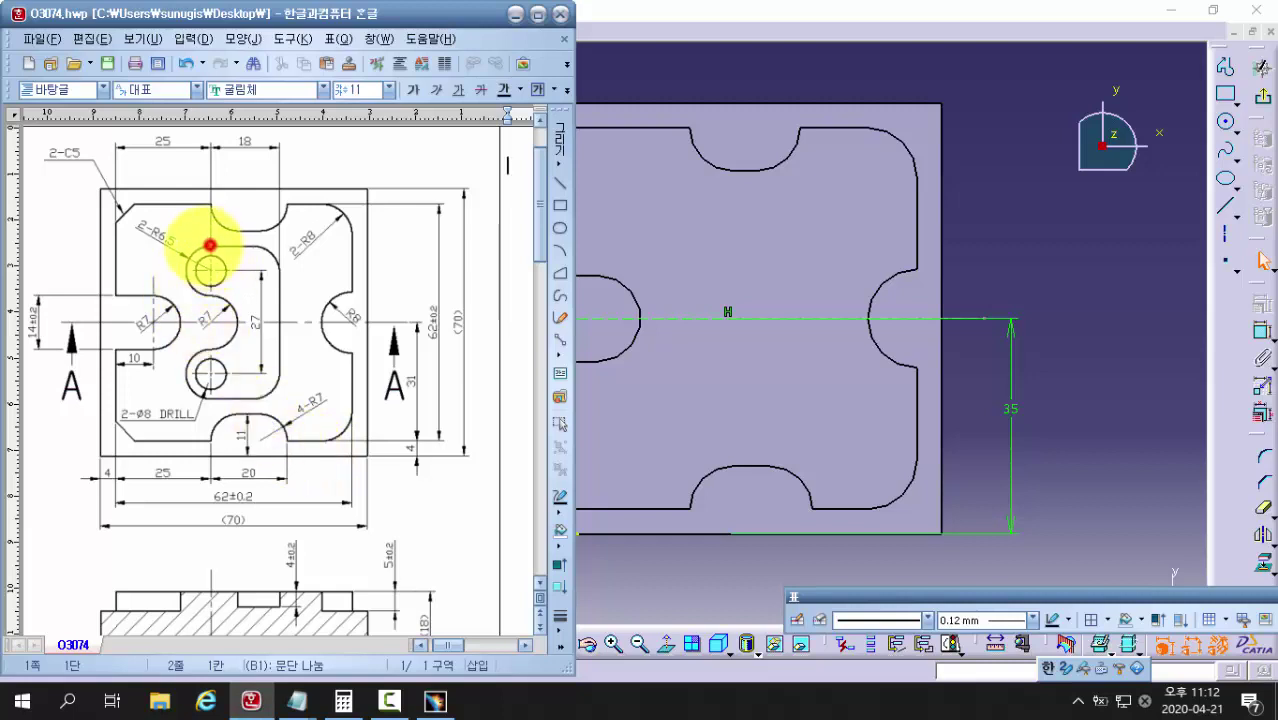
pyautogui.moveTo(209, 244)
pyautogui.mouseDown()
pyautogui.moveTo(198, 283)
pyautogui.moveTo(228, 272)
pyautogui.moveTo(228, 248)
pyautogui.mouseUp()
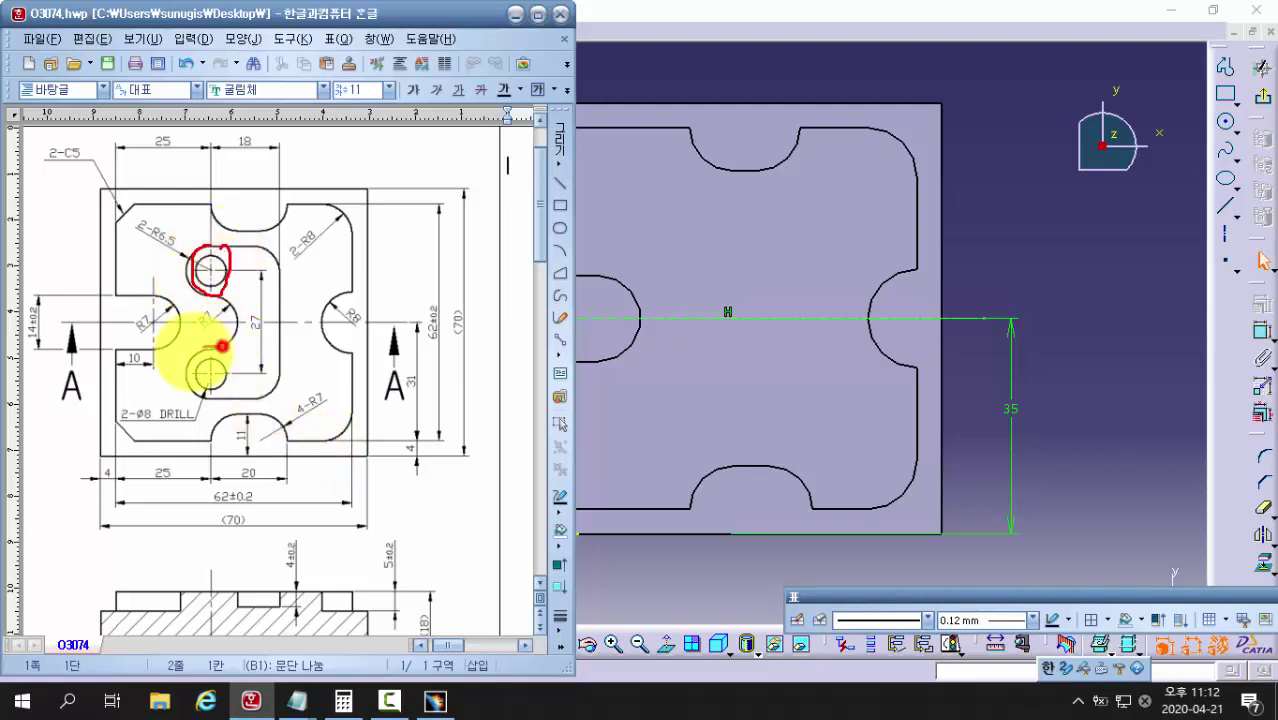
pyautogui.moveTo(222, 346); pyautogui.dragTo(242, 382)
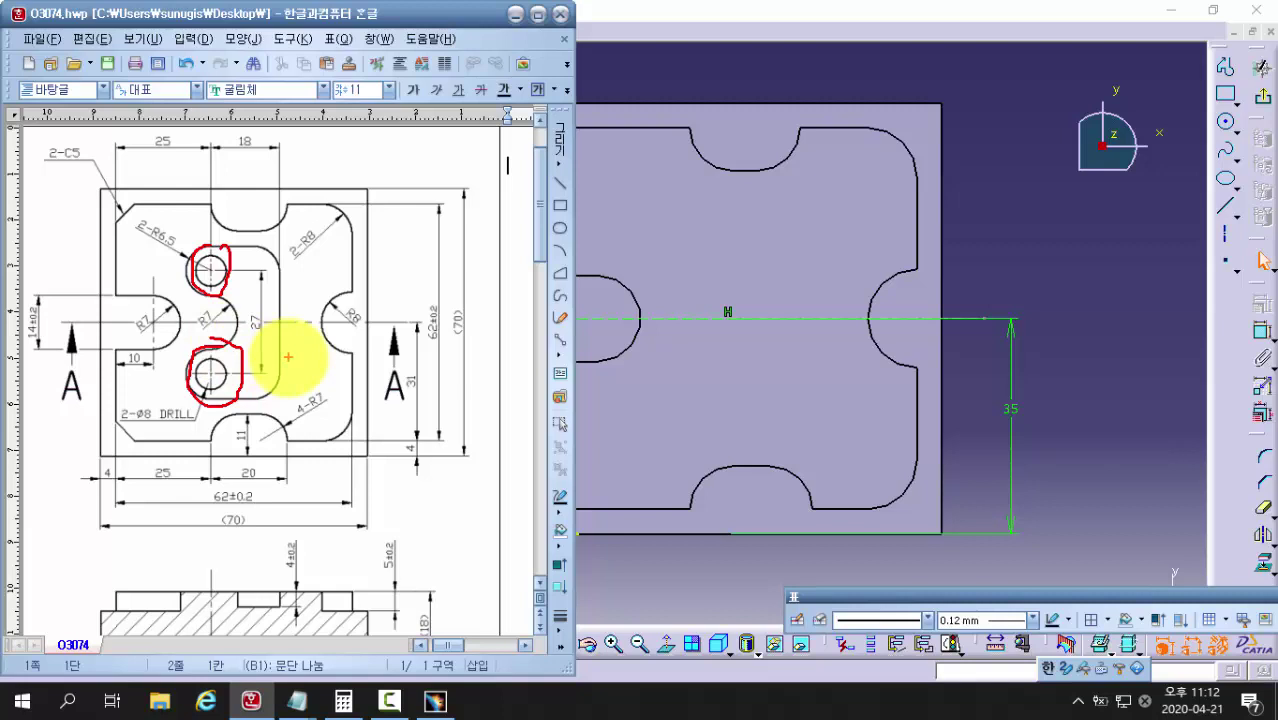
pyautogui.click(1120, 330)
pyautogui.click(1224, 124)
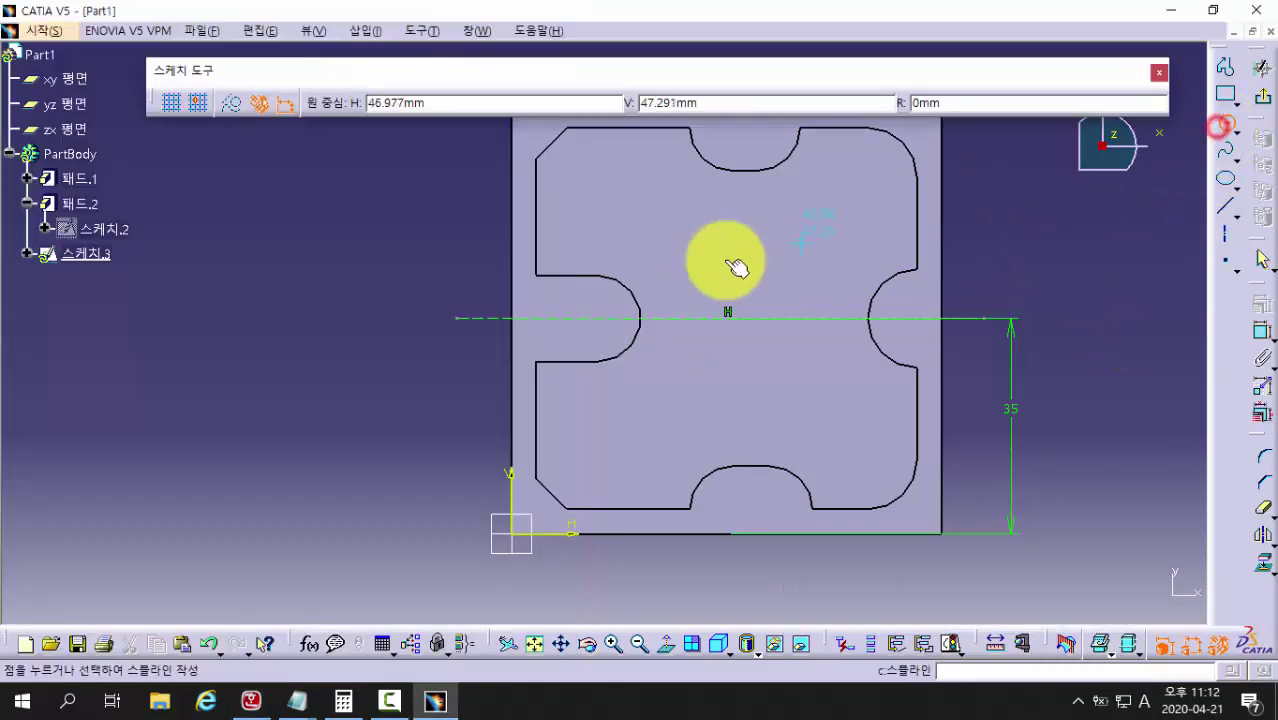
pyautogui.click(686, 230)
pyautogui.click(690, 262)
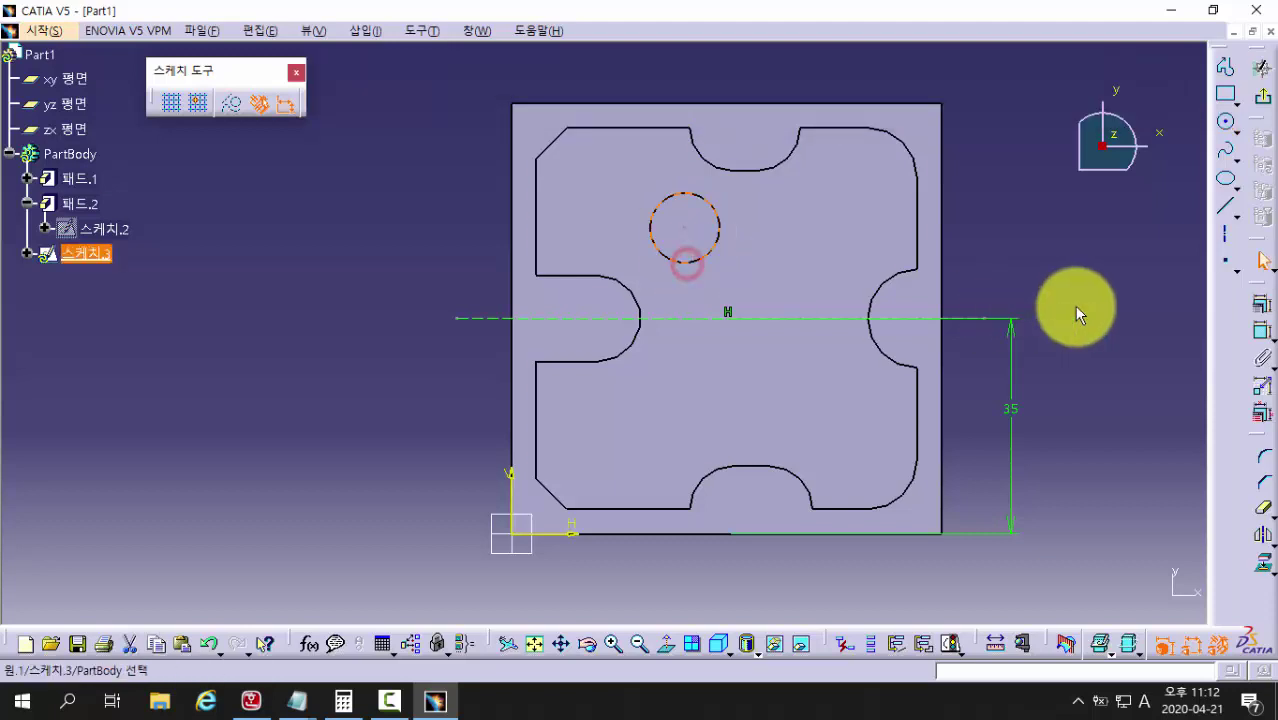
pyautogui.click(1259, 337)
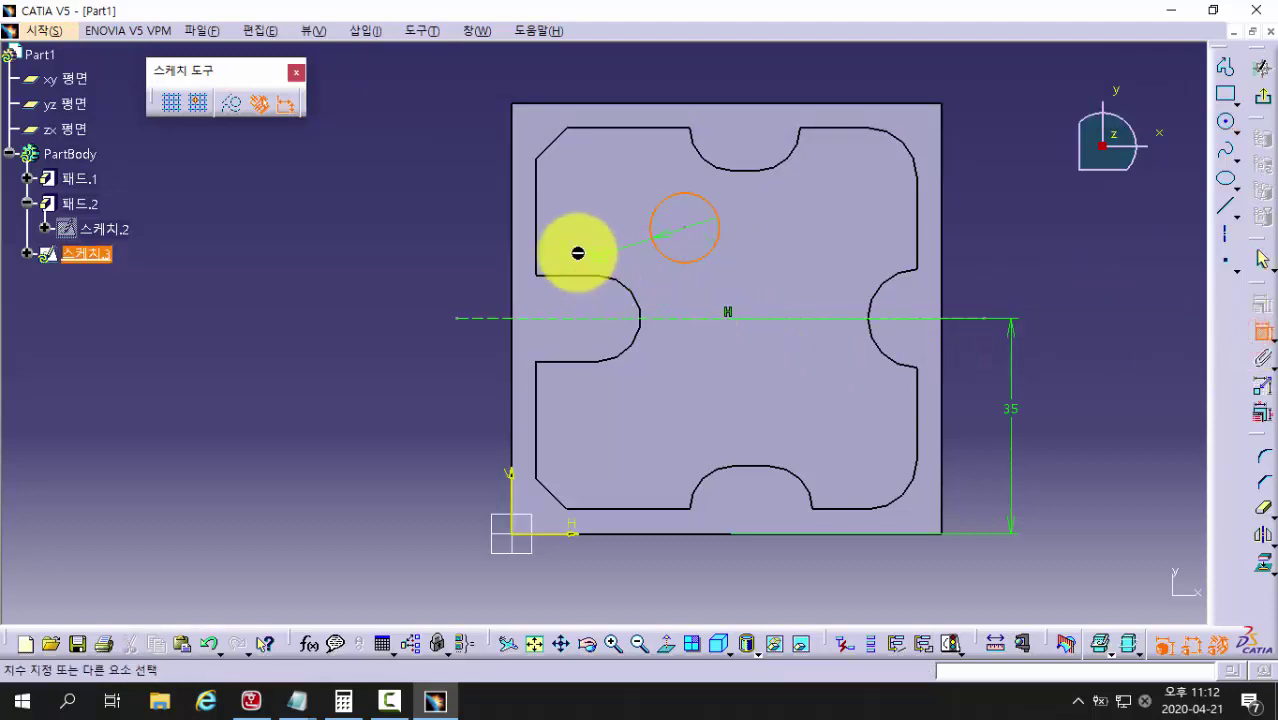
pyautogui.click(540, 226)
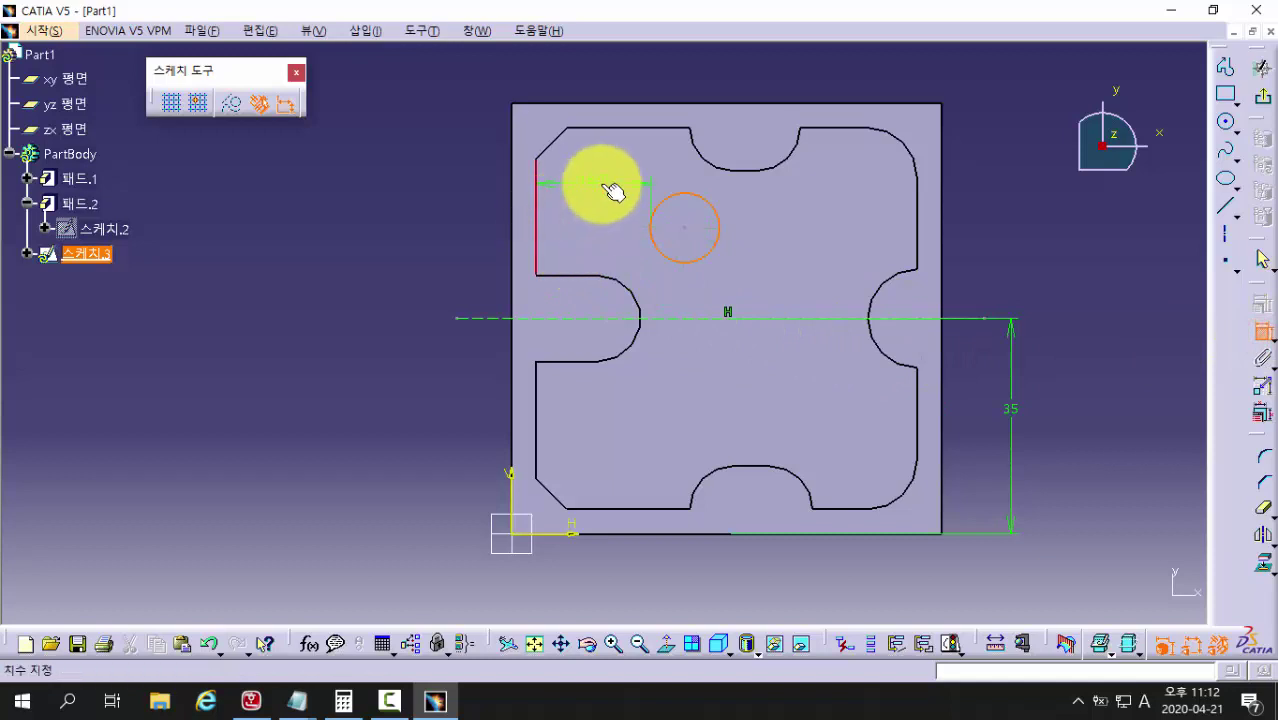
pyautogui.press('Escape')
# Step: Dimension the circle's center from the notched profile's upper-left vertical edge and set the distance to 25 mm
pyautogui.moveTo(711, 265); pyautogui.dragTo(705, 325, button='middle')
pyautogui.rightClick(705, 325)
pyautogui.moveTo(705, 325); pyautogui.dragTo(715, 275, button='middle')
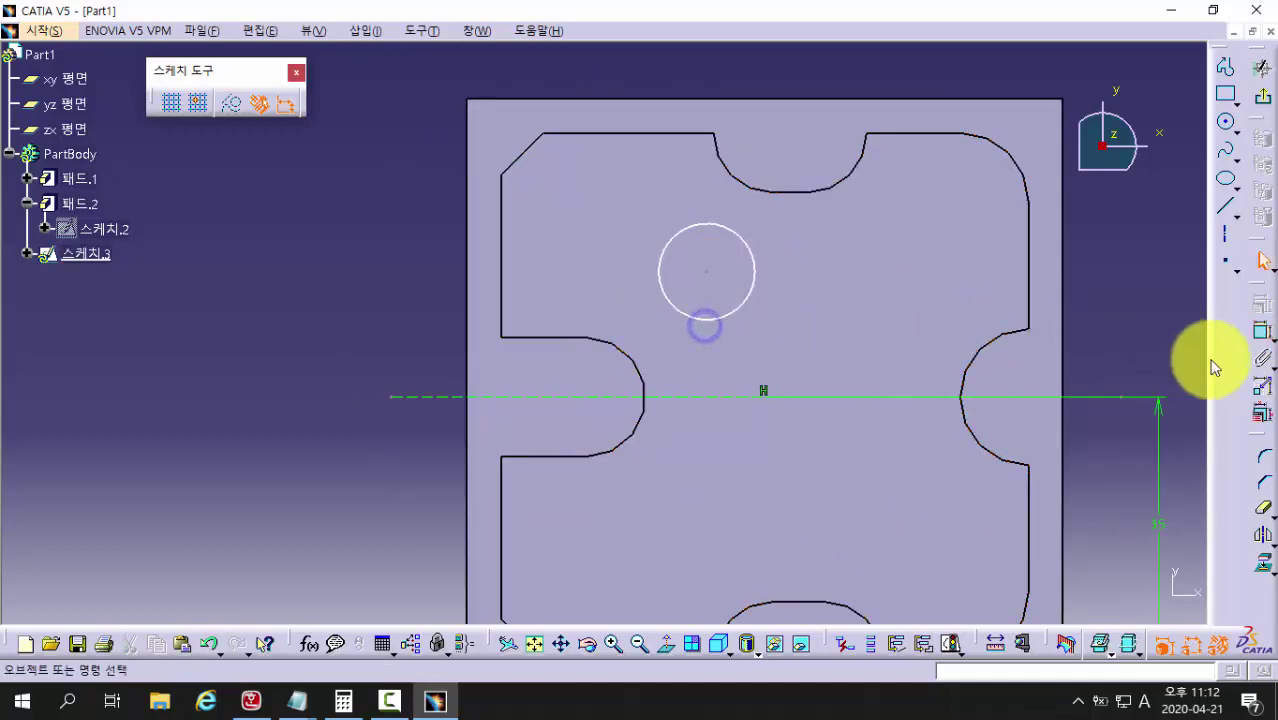
pyautogui.click(1264, 338)
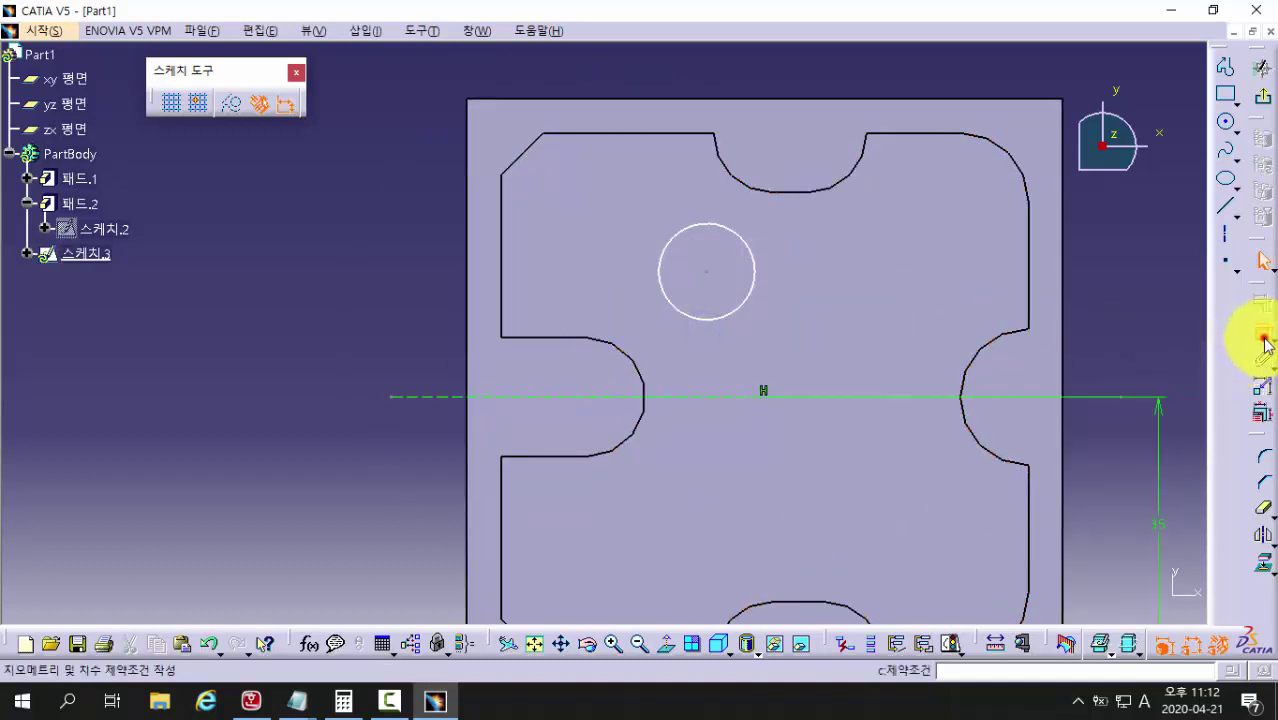
pyautogui.click(502, 248)
pyautogui.click(706, 271)
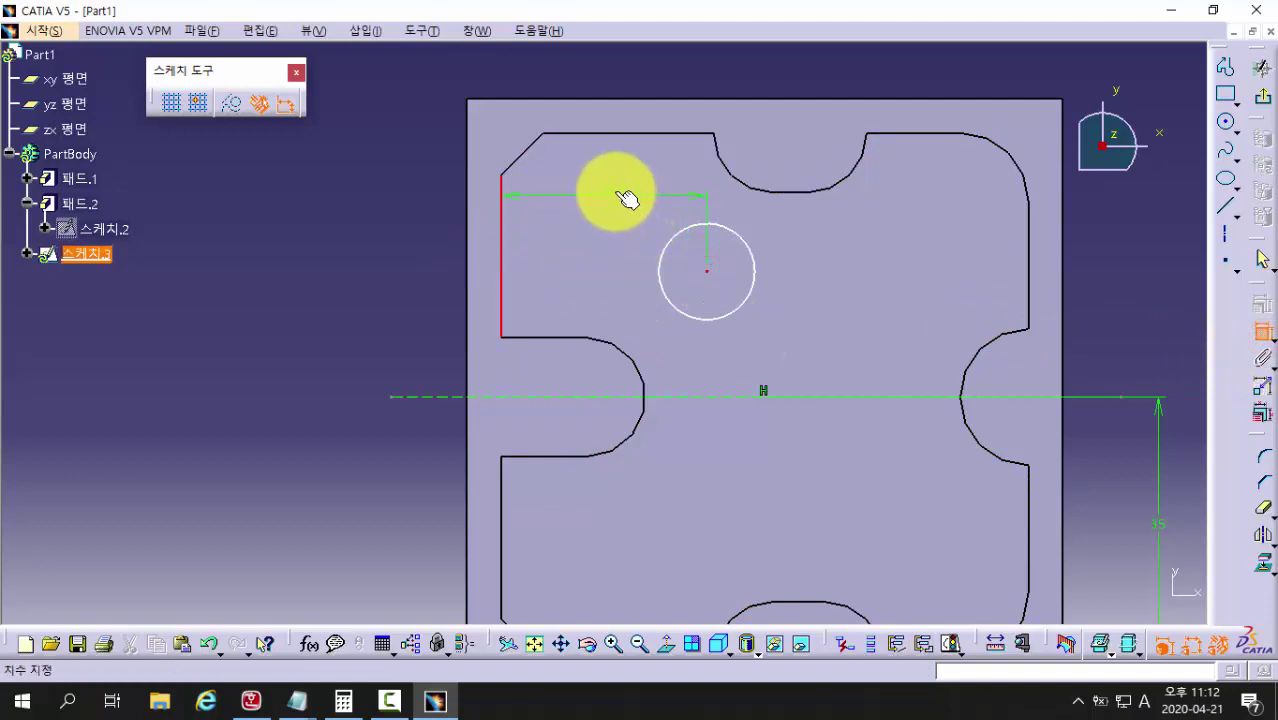
pyautogui.click(620, 191)
pyautogui.doubleClick(622, 191)
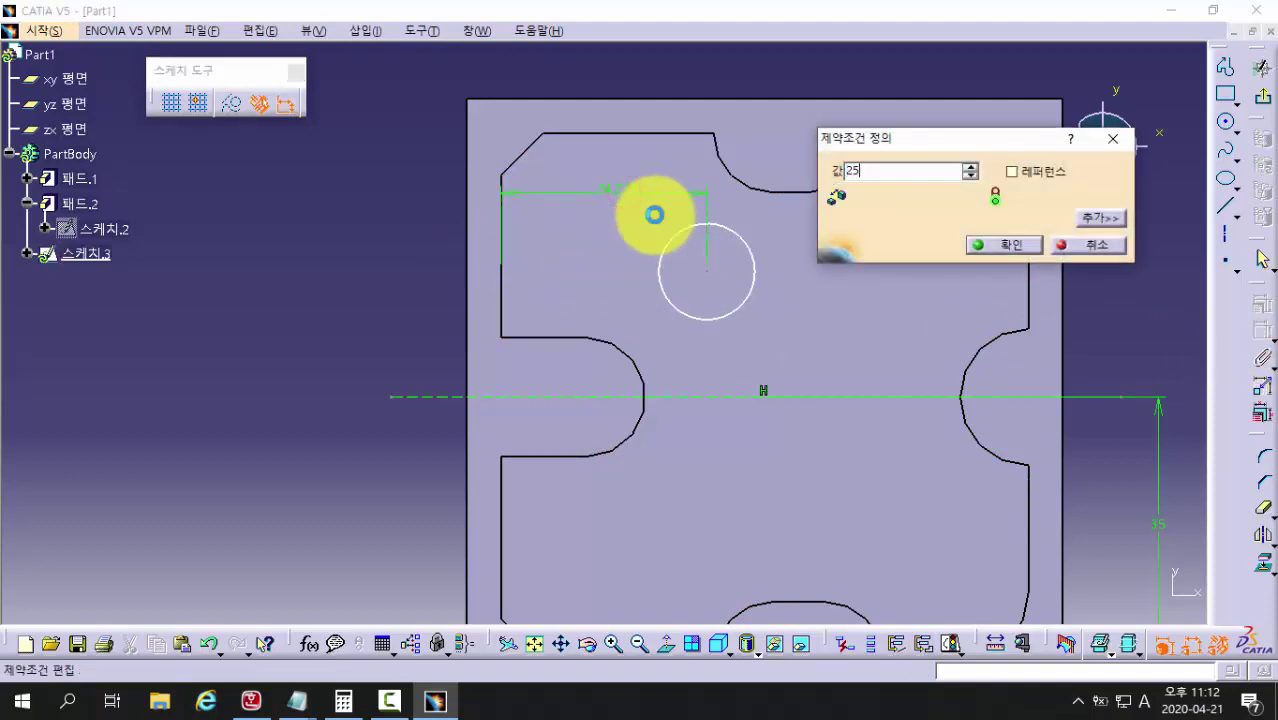
pyautogui.press('Return')
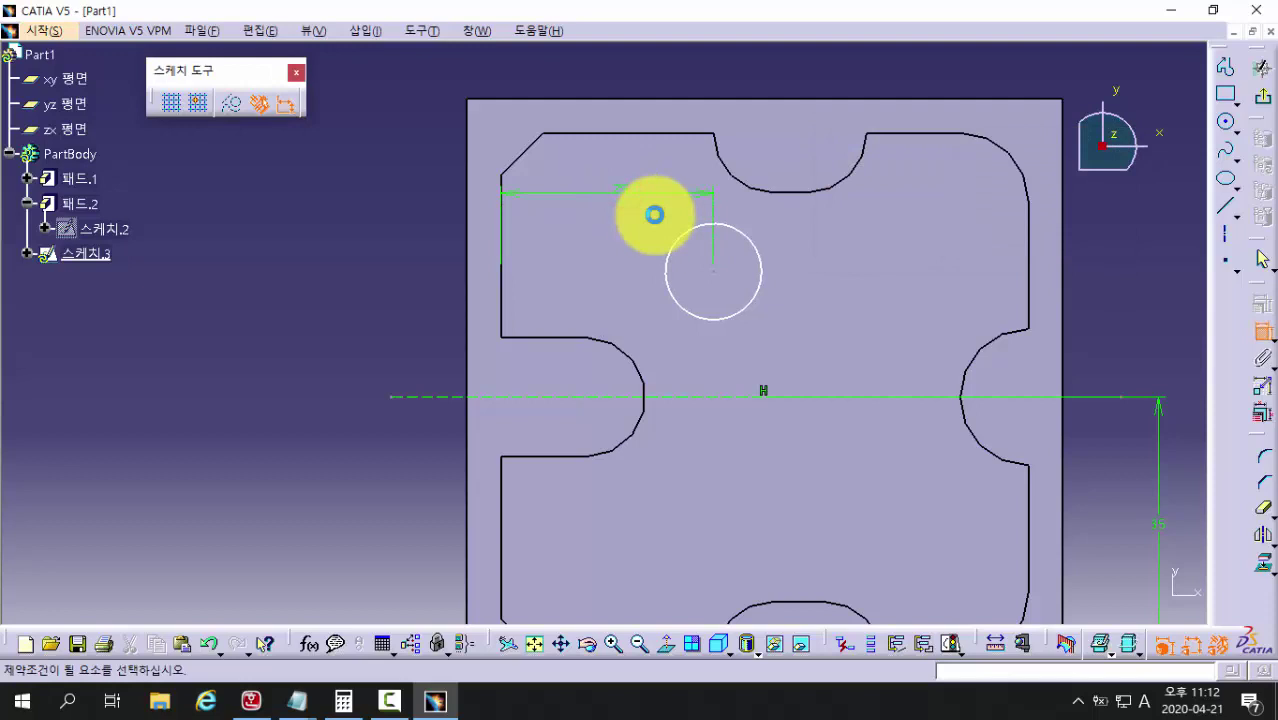
# Step: Dimension the circle's center 27/2 mm above the construction line and set the circle's diameter to 13 mm
pyautogui.click(684, 398)
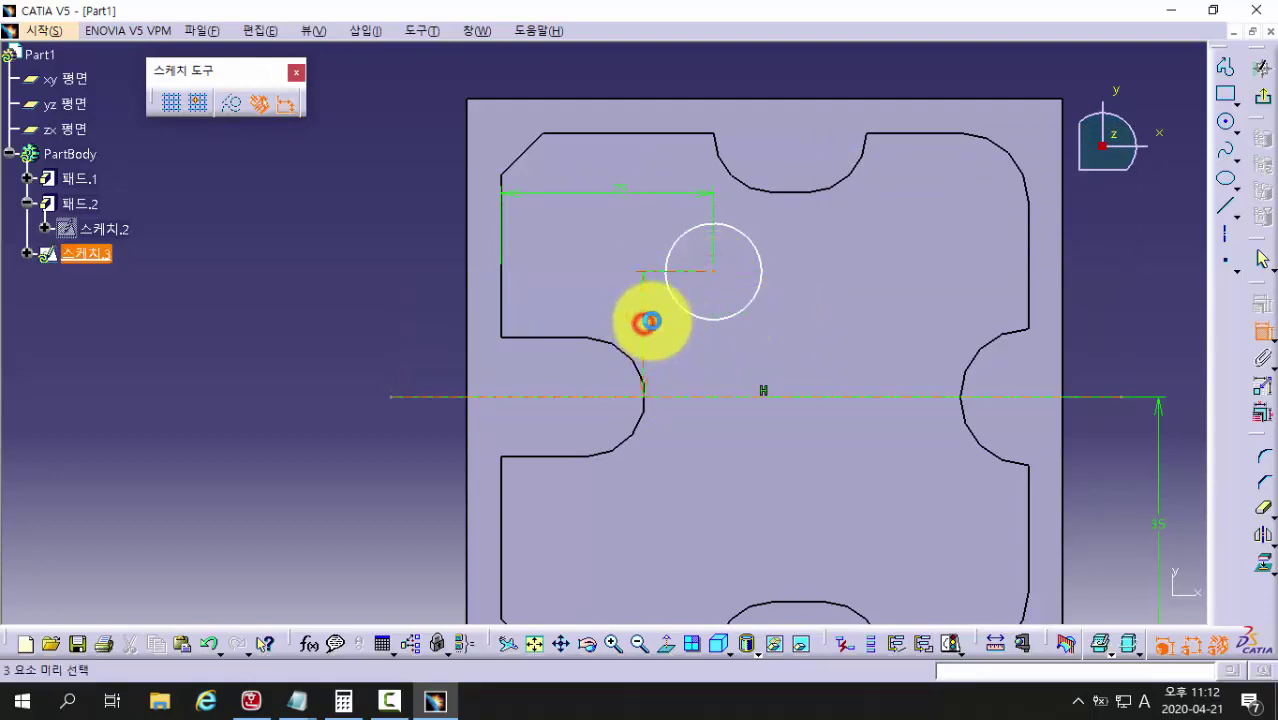
pyautogui.doubleClick(650, 321)
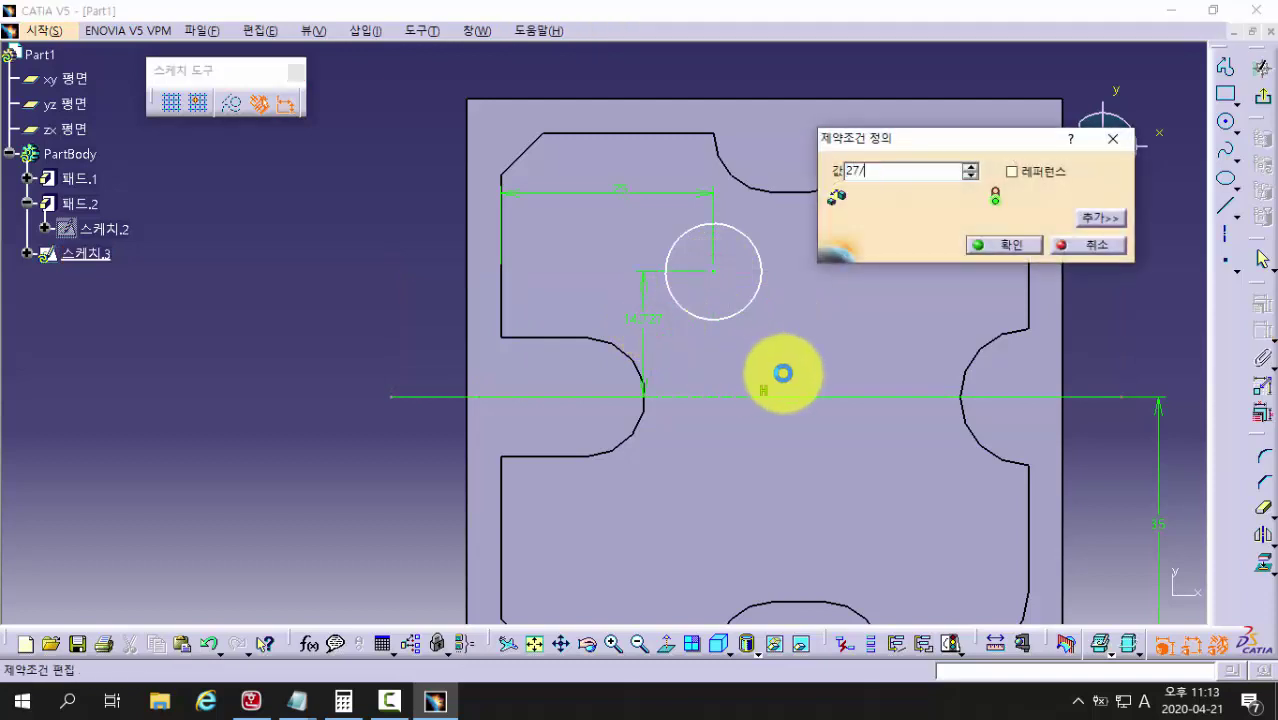
pyautogui.press('Return')
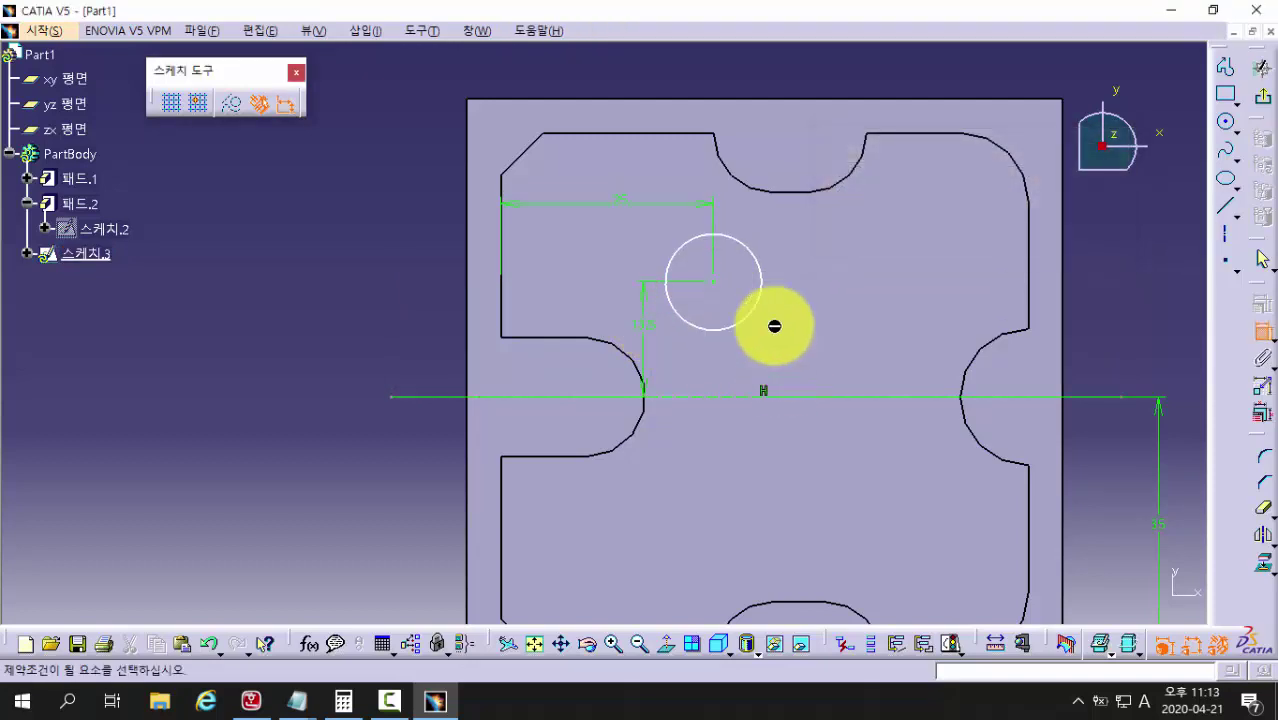
pyautogui.click(764, 264)
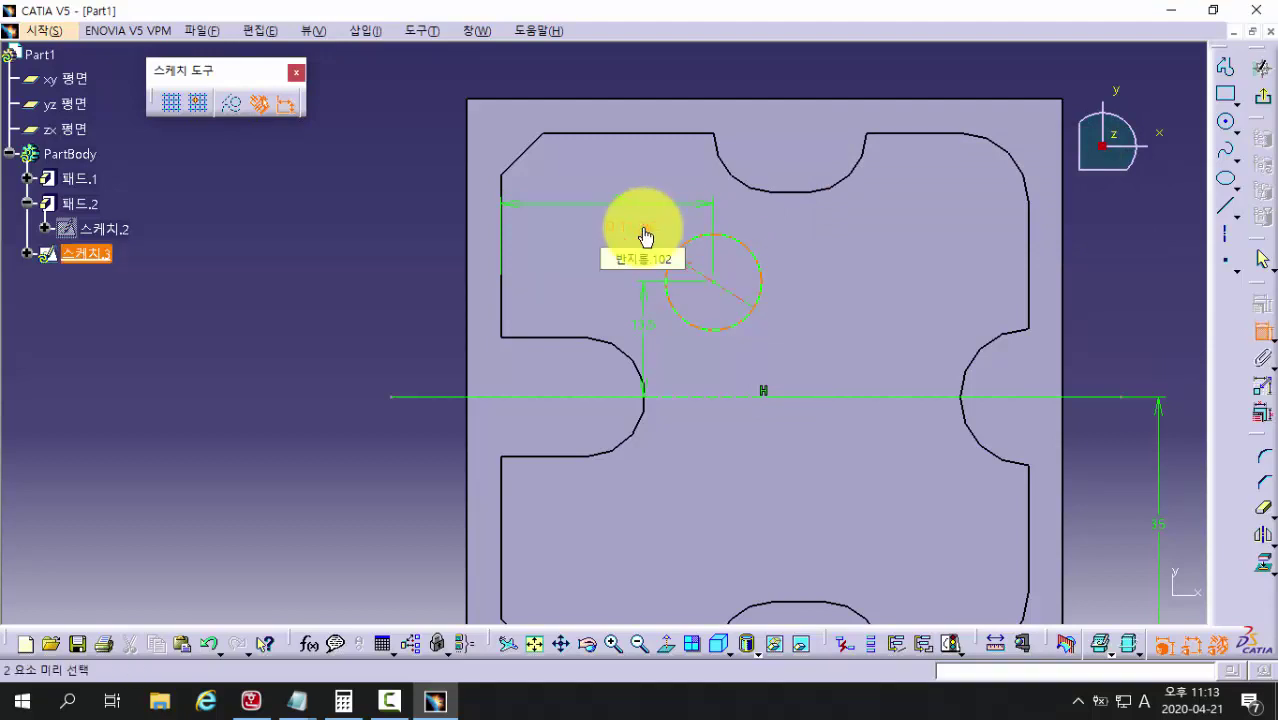
pyautogui.doubleClick(645, 237)
pyautogui.write('13')
pyautogui.press('Return')
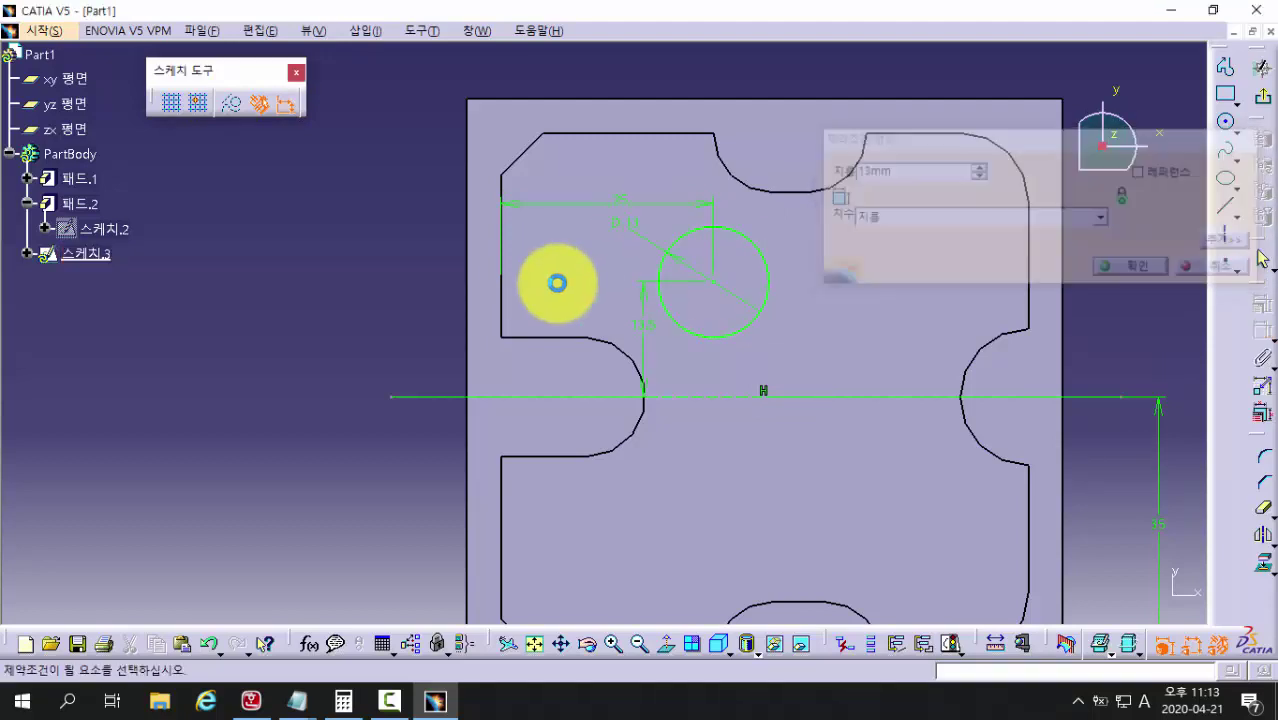
# Step: Sketch a second circle of about 5.5 mm radius below the construction line, roughly under the first circle
pyautogui.moveTo(728, 425)
pyautogui.mouseDown(button='middle')
pyautogui.moveTo(742, 437)
pyautogui.moveTo(685, 374)
pyautogui.mouseUp(button='middle')
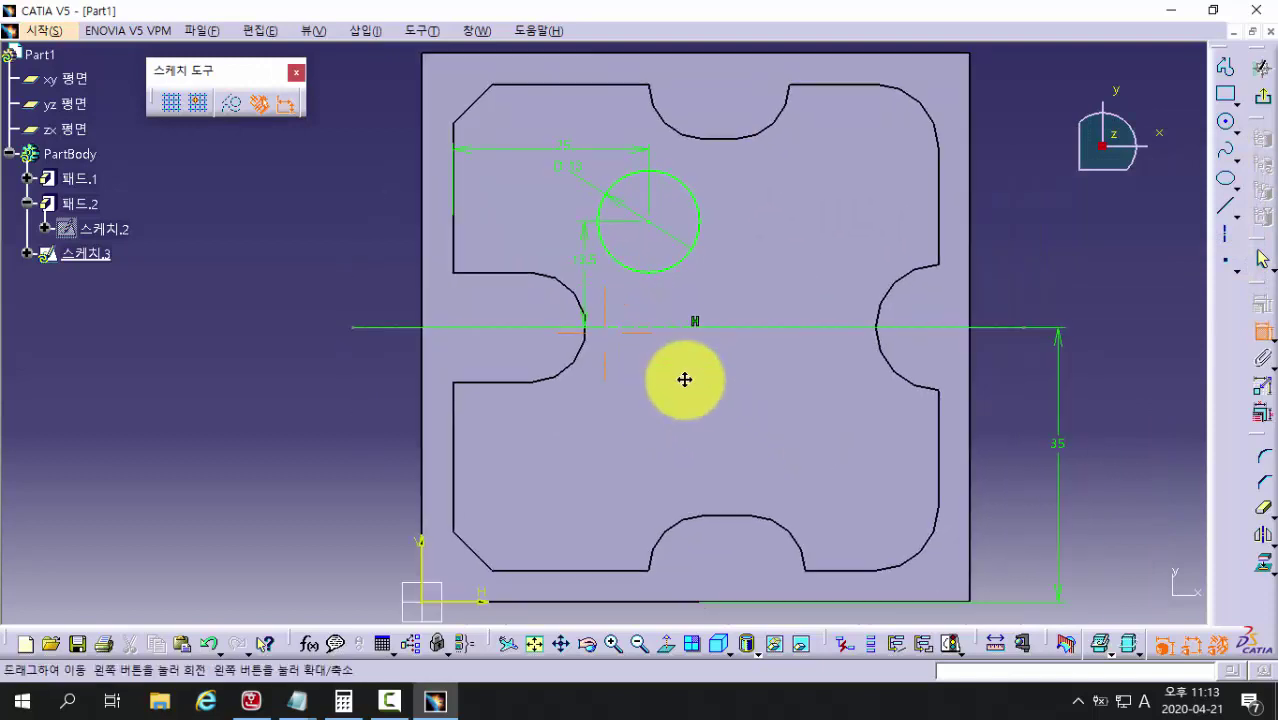
pyautogui.click(1226, 122)
pyautogui.click(645, 430)
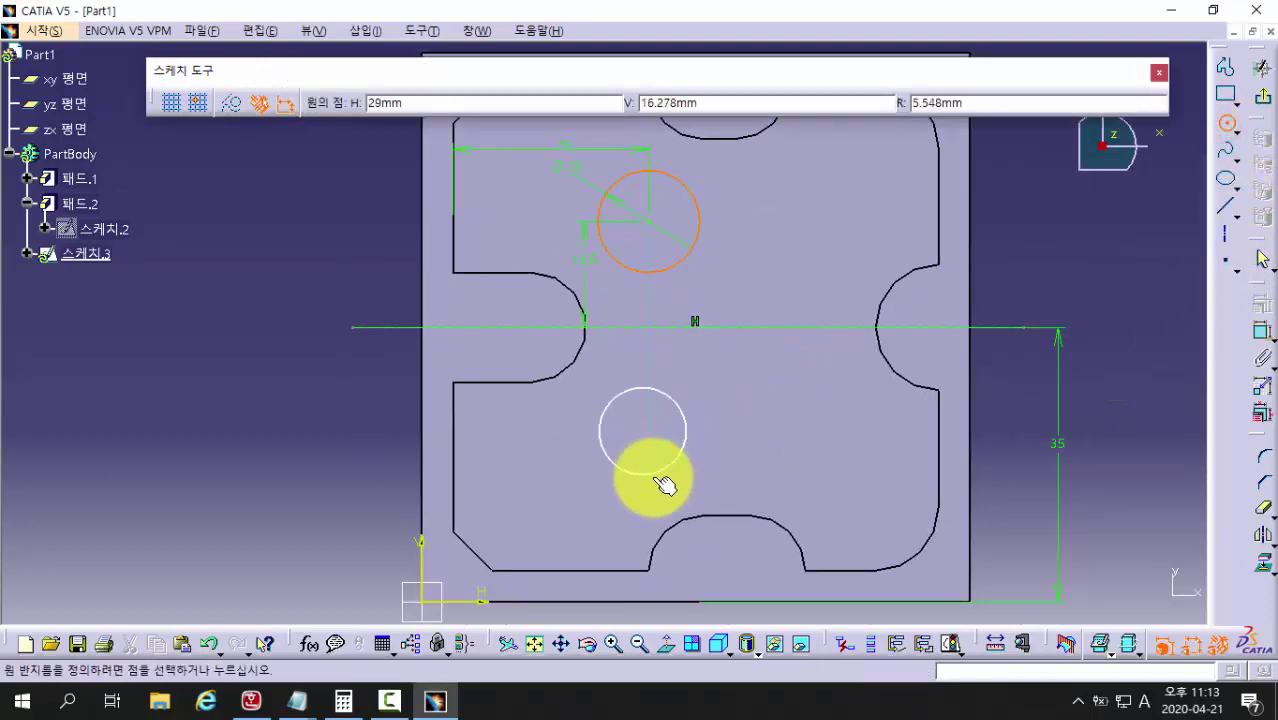
pyautogui.click(652, 476)
pyautogui.click(1106, 432)
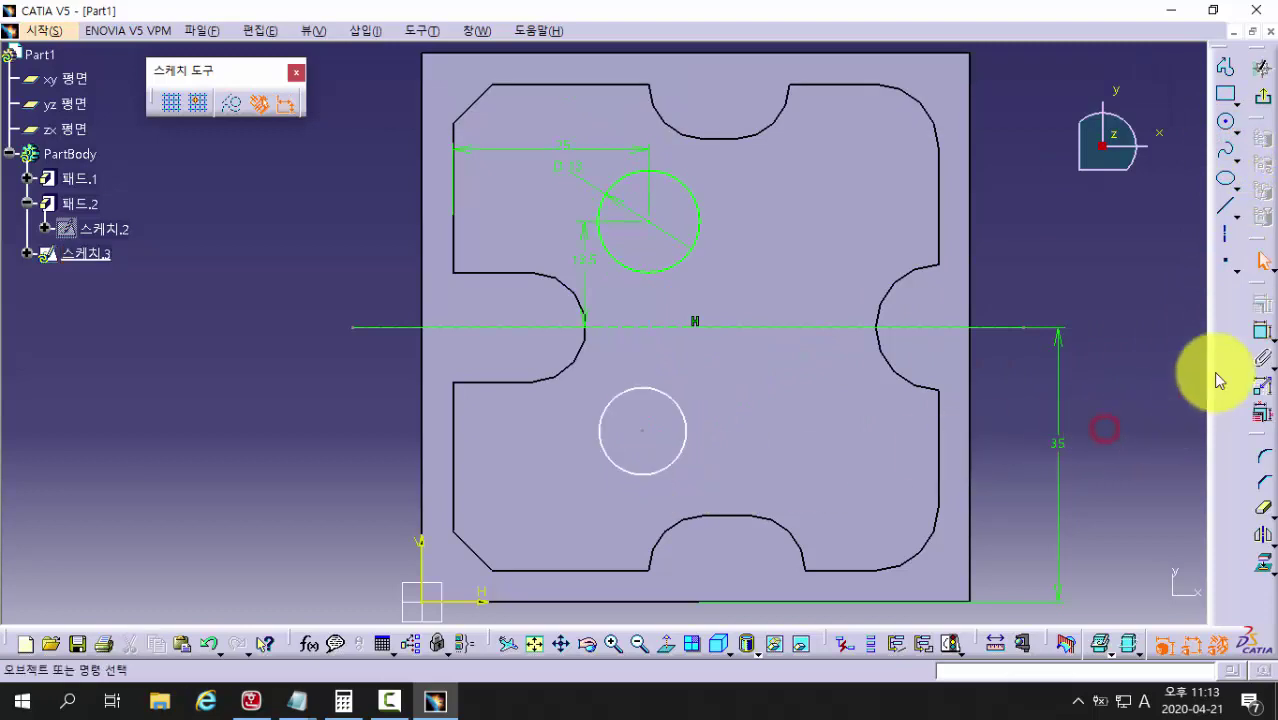
# Step: Dimension the lower circle's center from the notched profile's lower-left vertical edge and set the distance to 25 mm
pyautogui.click(1258, 333)
pyautogui.click(457, 420)
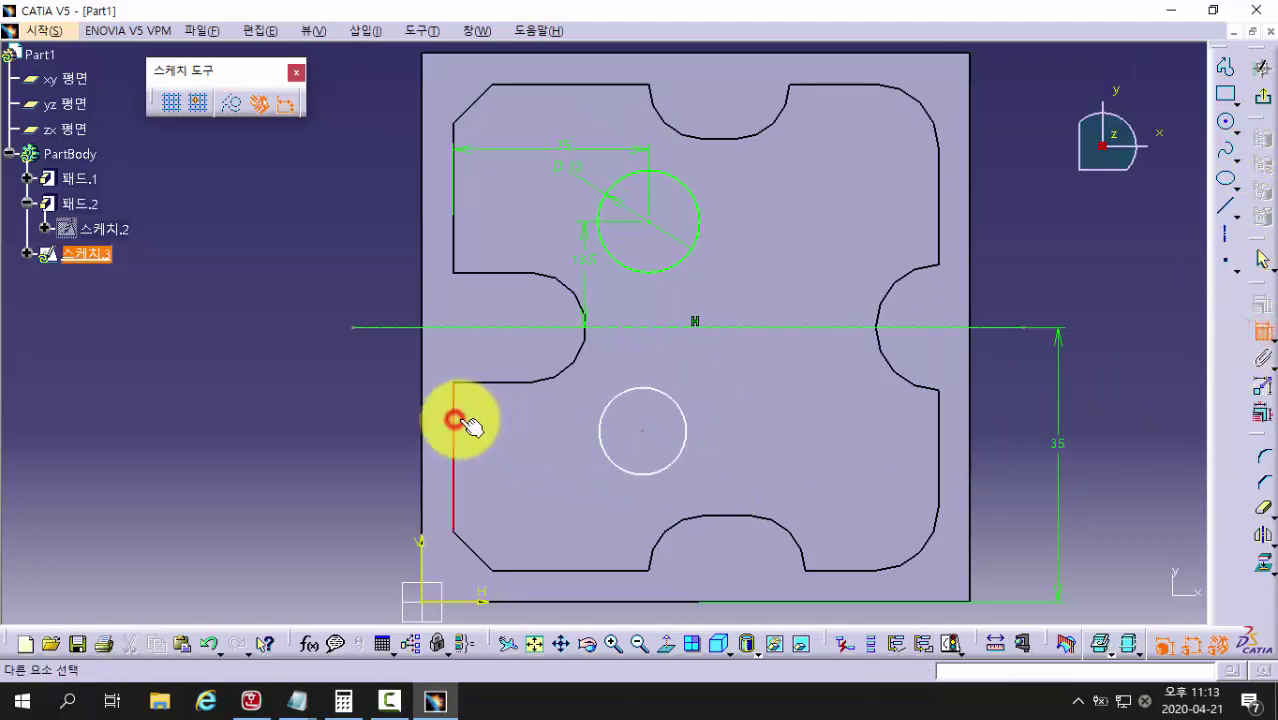
pyautogui.click(641, 432)
pyautogui.click(545, 498)
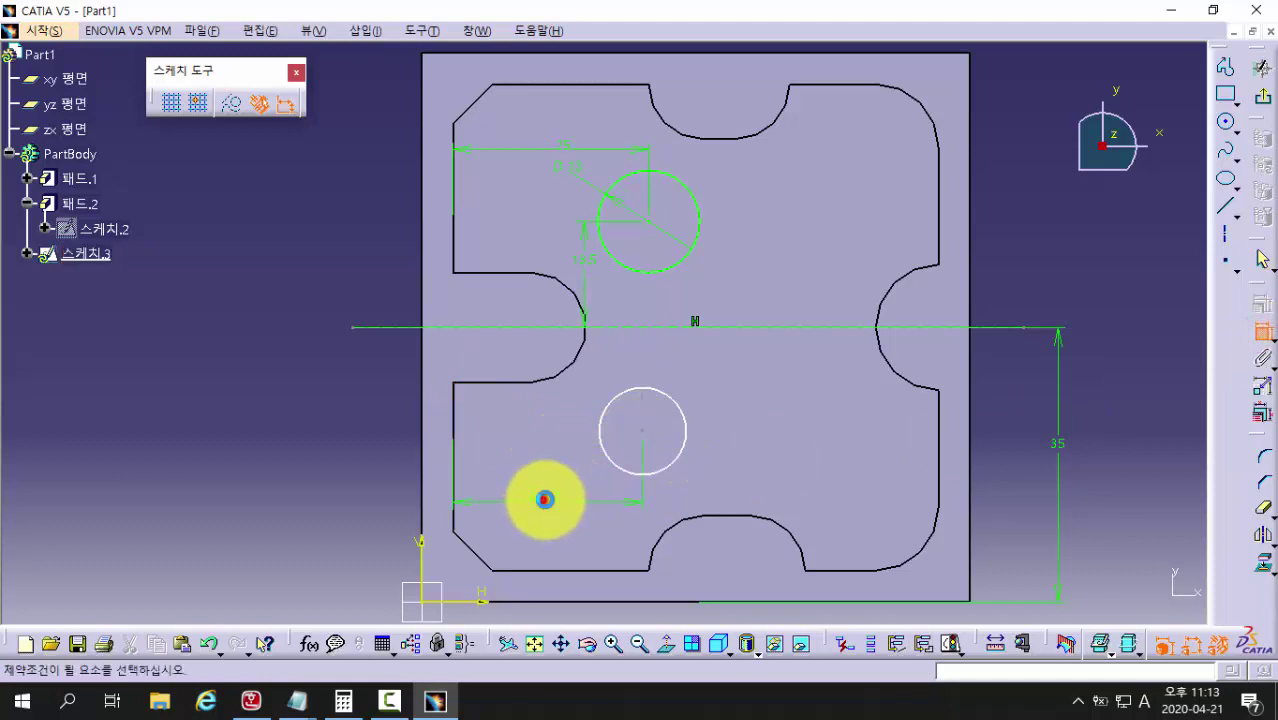
pyautogui.doubleClick(560, 497)
pyautogui.write('25mm')
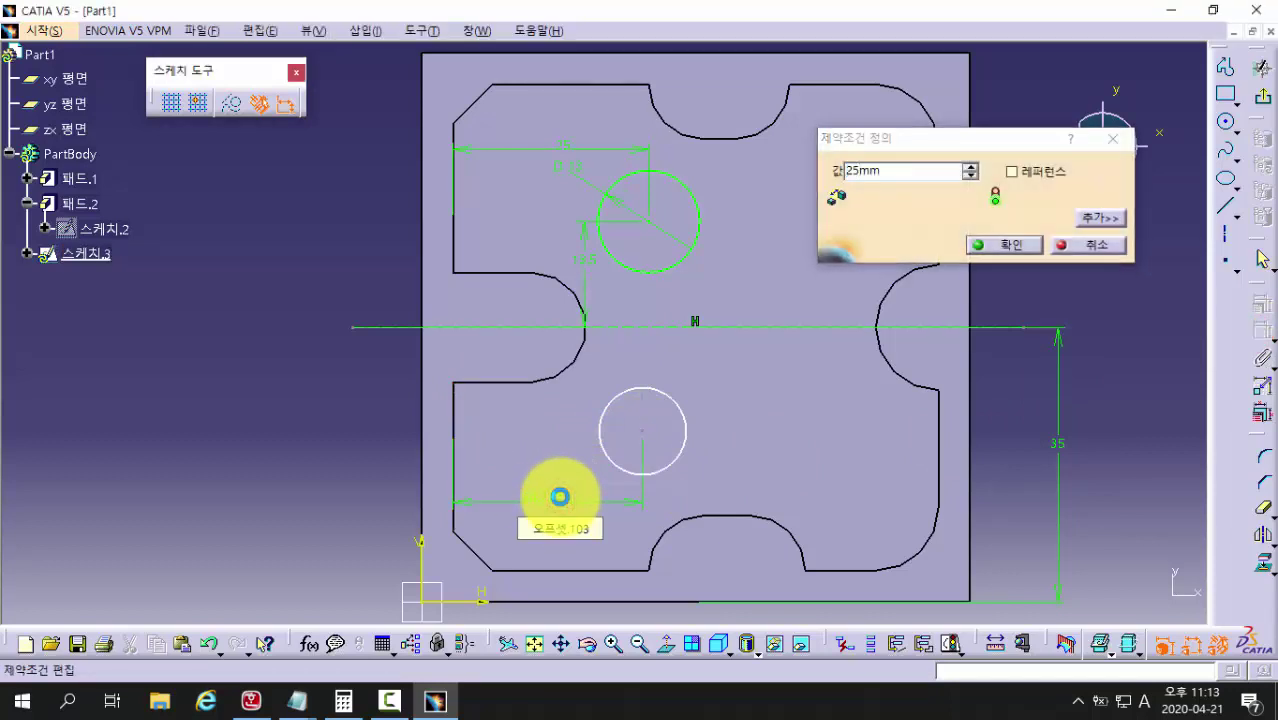
pyautogui.press('Return')
# Step: Dimension the lower circle's center from the construction line and set the distance to 27/2 mm
pyautogui.click(522, 327)
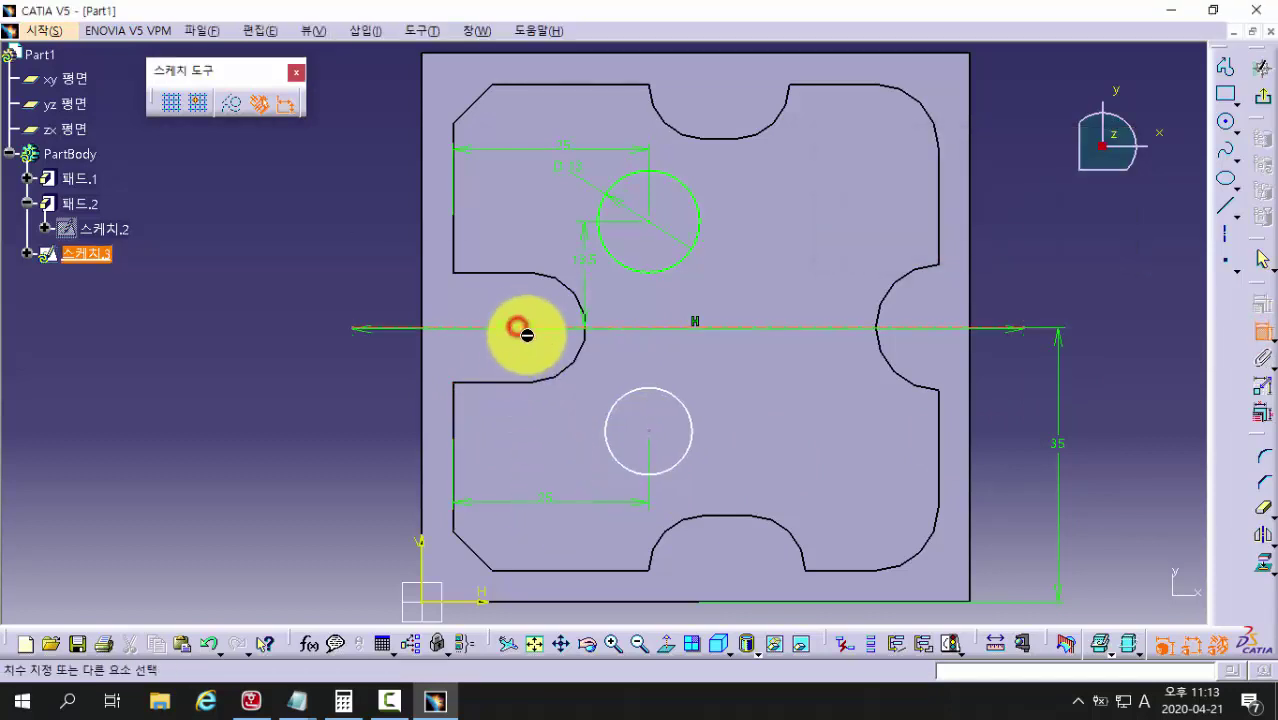
pyautogui.click(650, 433)
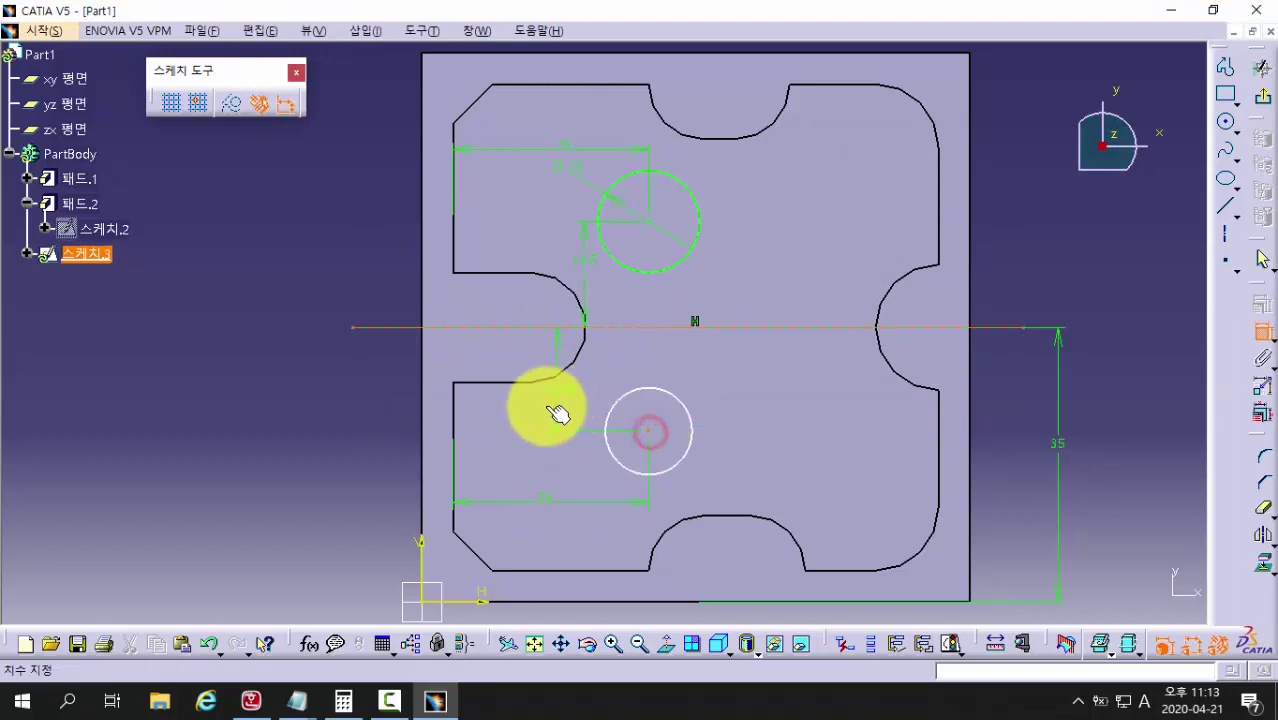
pyautogui.click(544, 403)
pyautogui.doubleClick(558, 403)
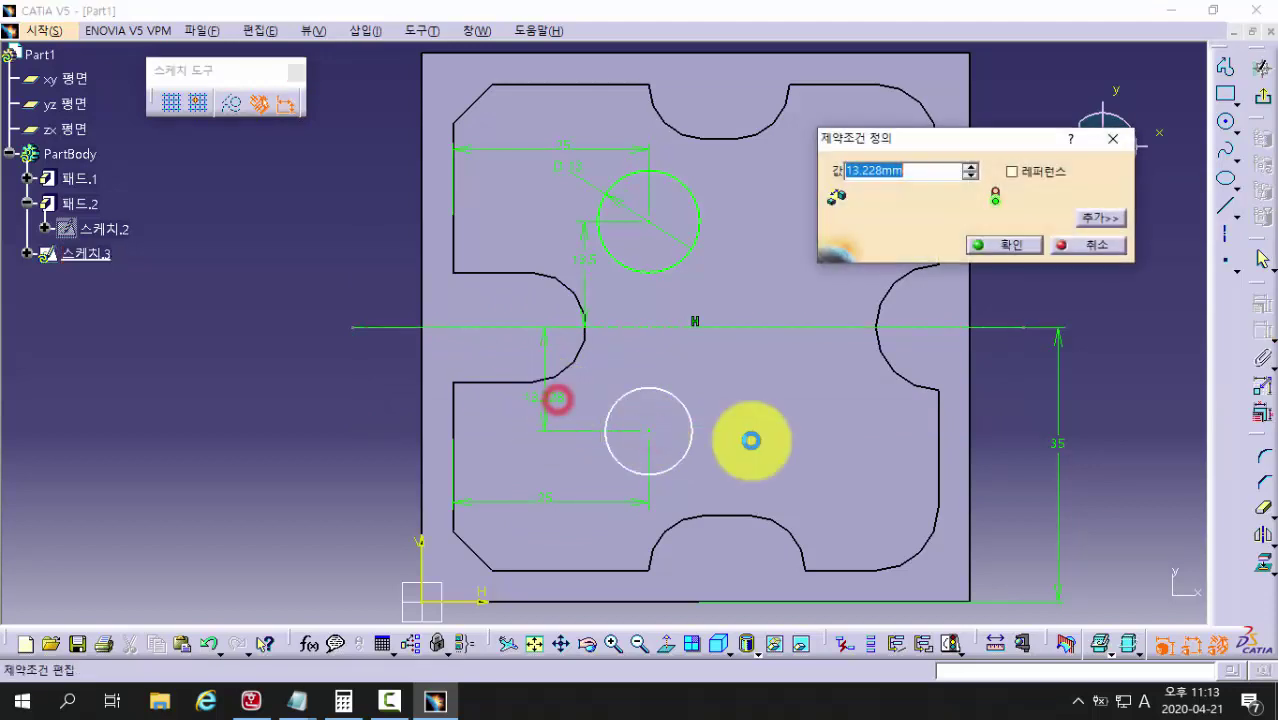
pyautogui.write('27/2')
pyautogui.press('Return')
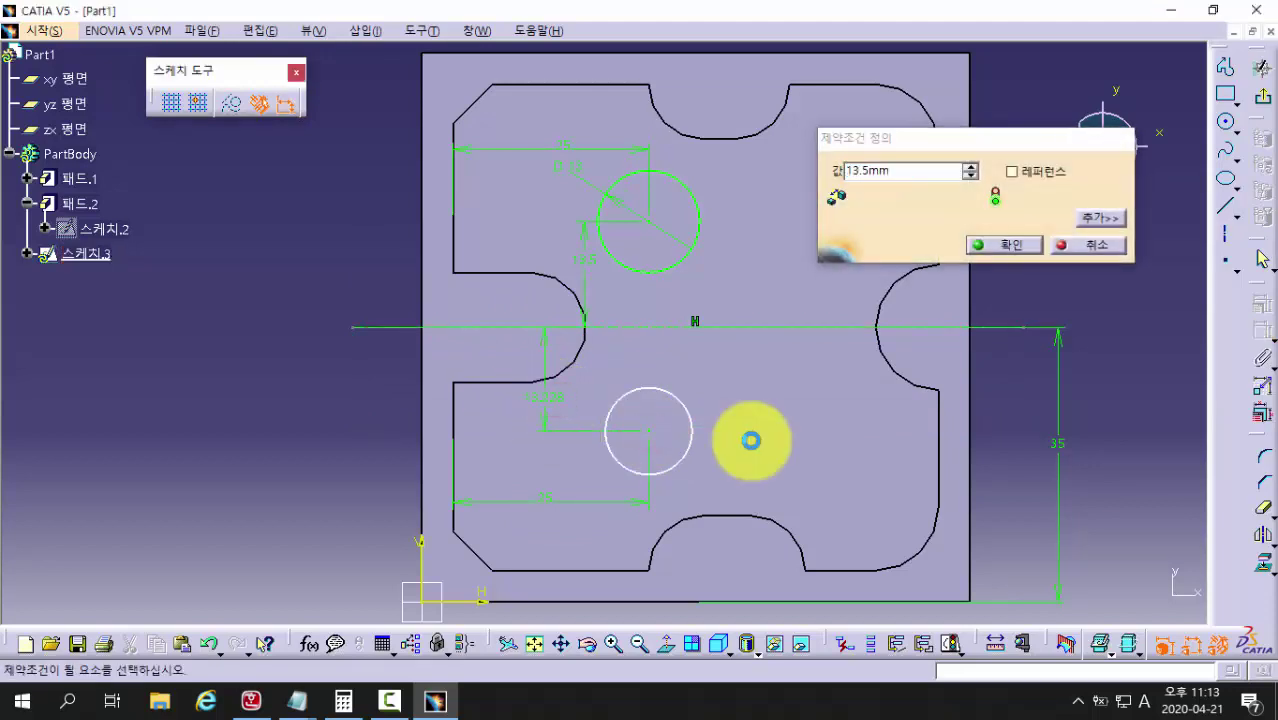
# Step: Dimension the lower circle and set its diameter to 13 mm
pyautogui.click(612, 458)
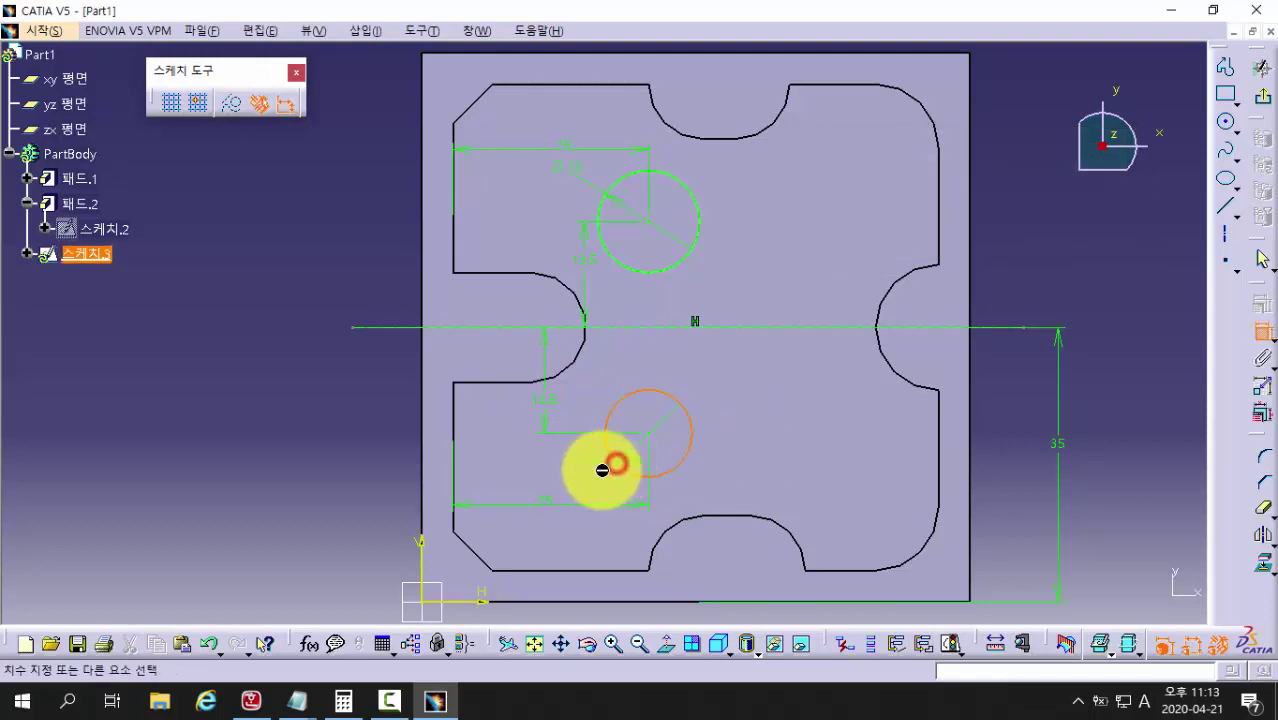
pyautogui.click(567, 465)
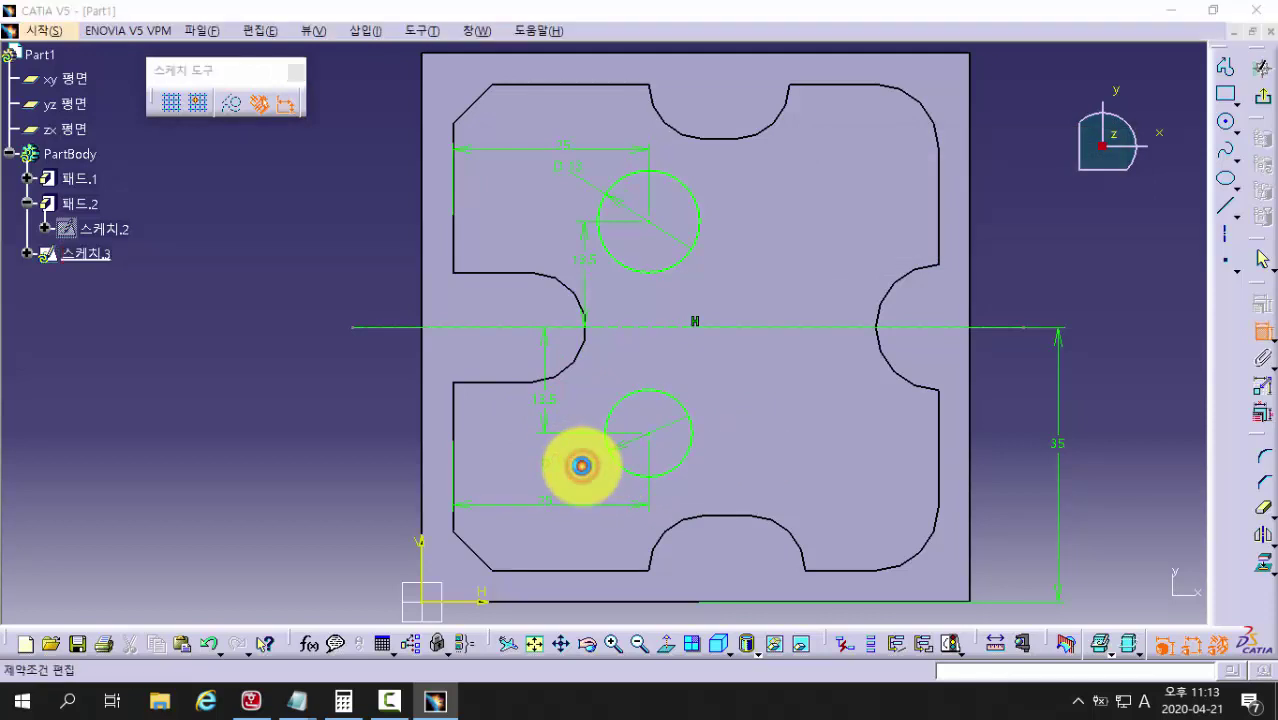
pyautogui.doubleClick(581, 467)
pyautogui.write('13')
pyautogui.press('Return')
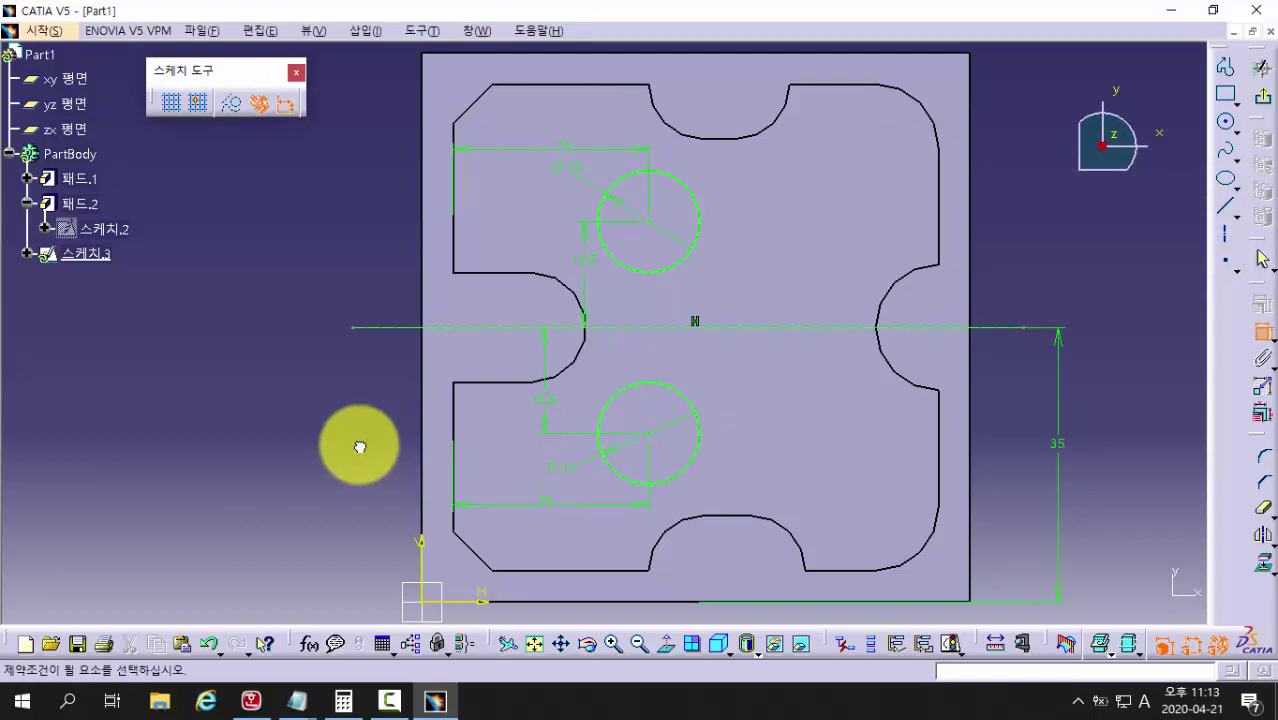
# Step: Check the pocket outline in O3074.hwp and draw an open three-line profile around both circles, about 26 mm wide and 53 mm high, open to the left
pyautogui.click(251, 700)
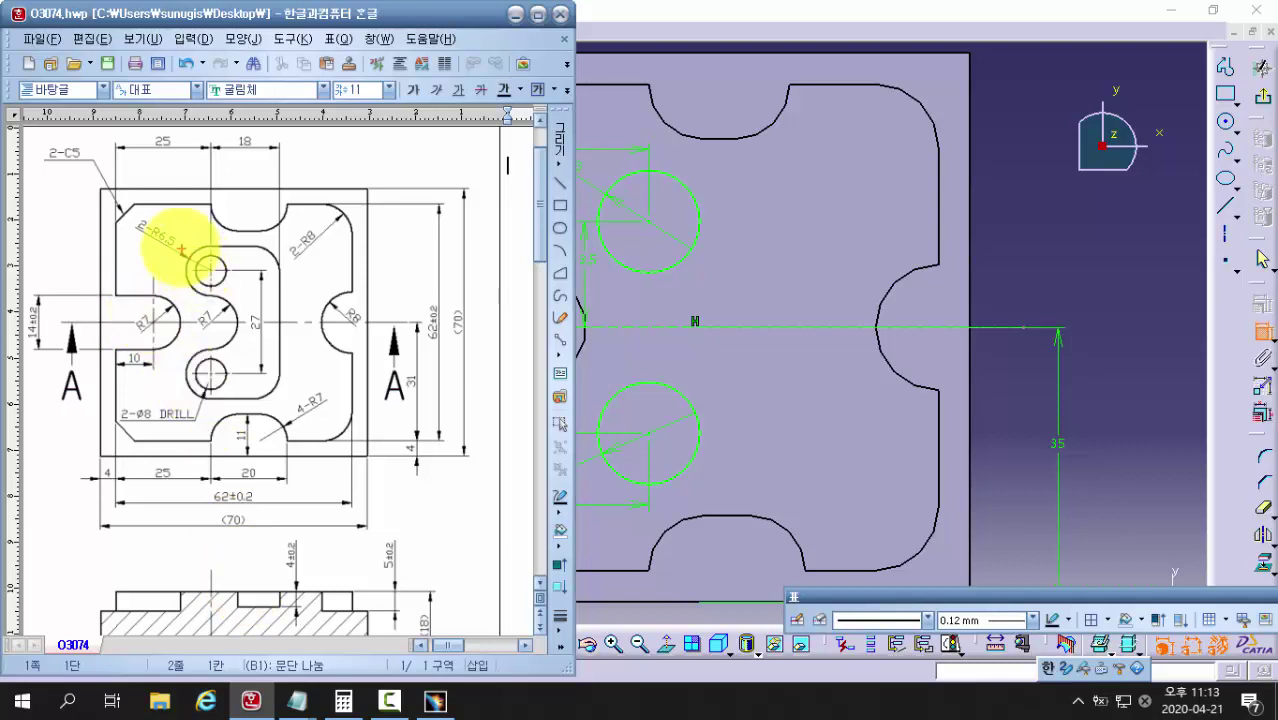
pyautogui.moveTo(182, 246)
pyautogui.mouseDown()
pyautogui.moveTo(243, 245)
pyautogui.moveTo(283, 262)
pyautogui.moveTo(283, 397)
pyautogui.mouseUp()
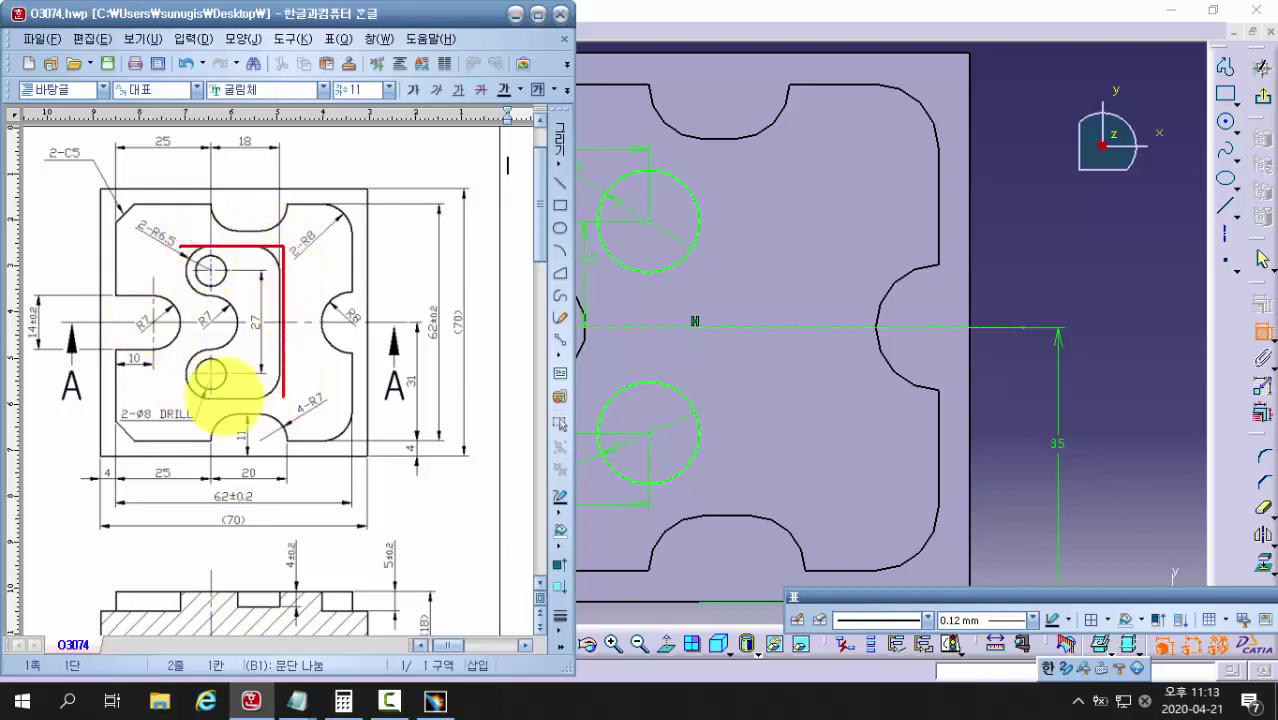
pyautogui.moveTo(284, 266); pyautogui.dragTo(285, 262)
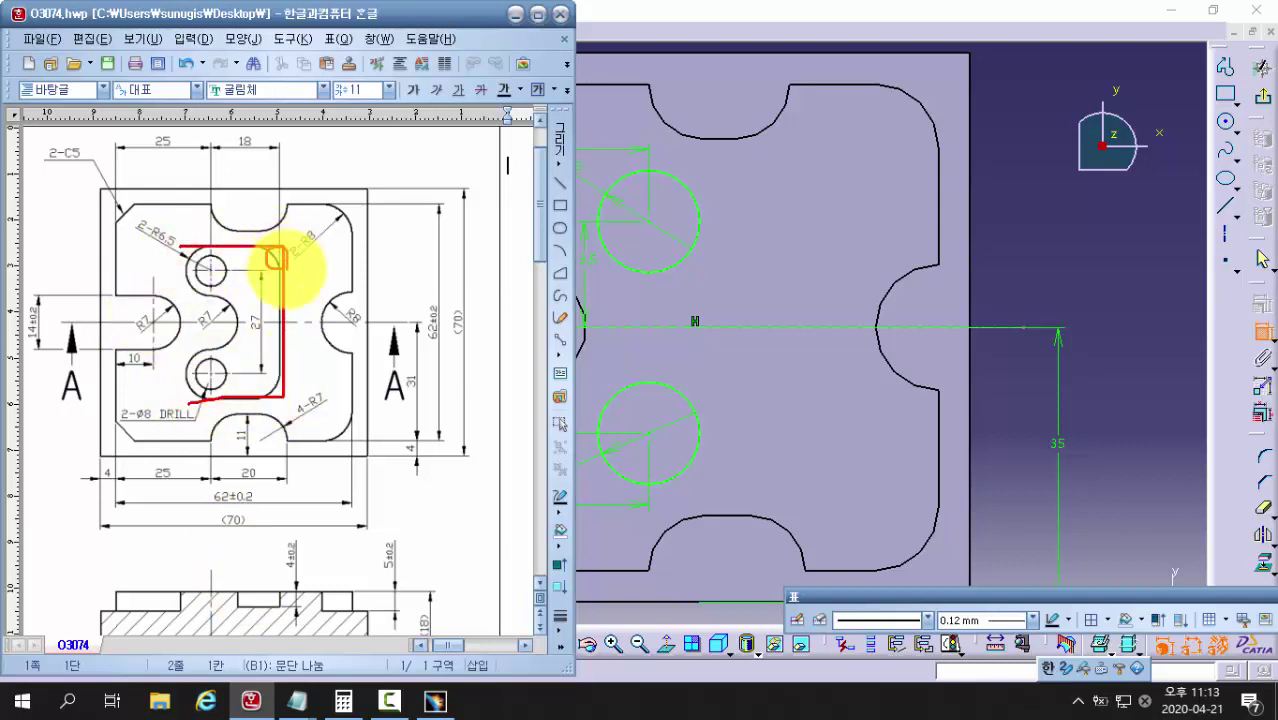
pyautogui.moveTo(285, 371)
pyautogui.mouseDown()
pyautogui.moveTo(262, 372)
pyautogui.moveTo(282, 390)
pyautogui.mouseUp()
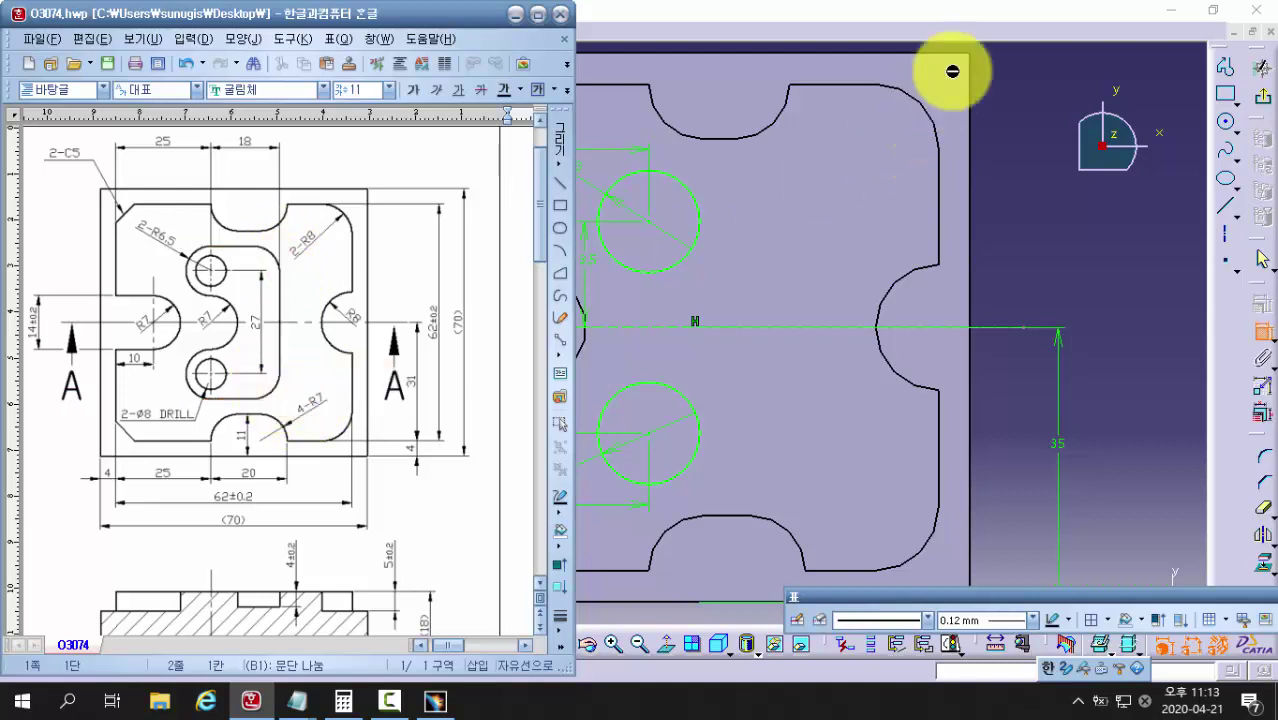
pyautogui.click(964, 14)
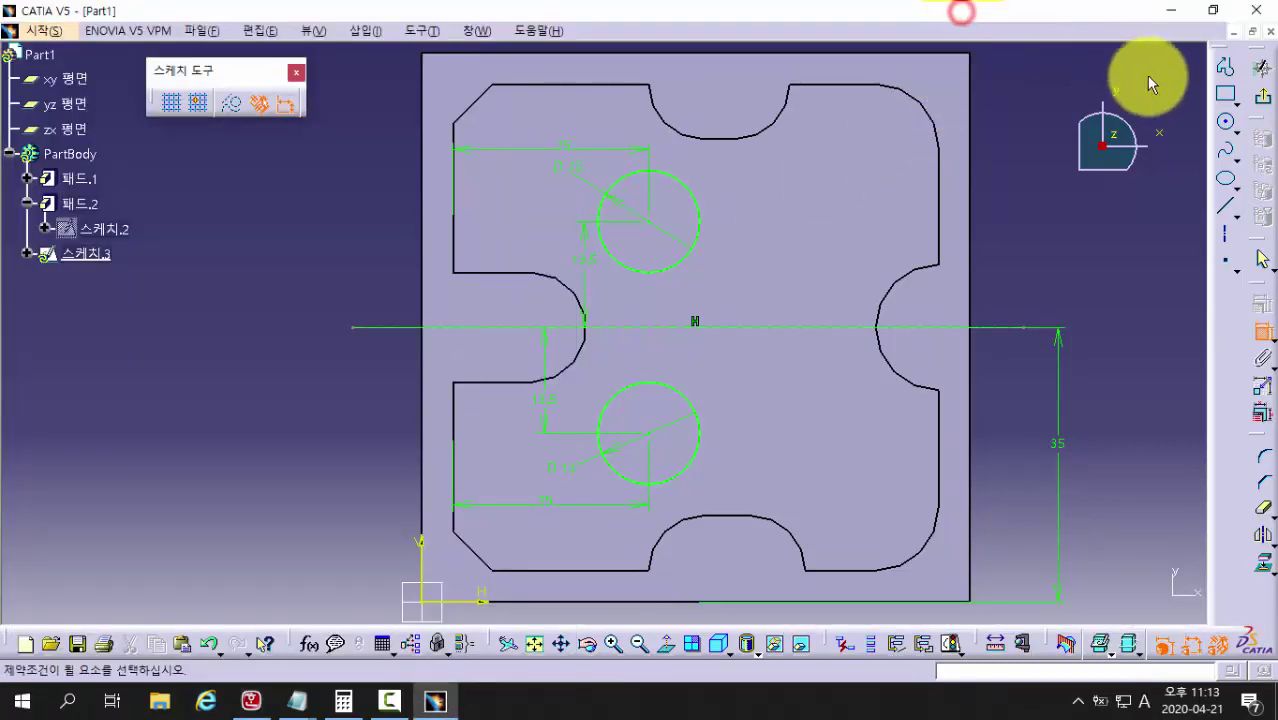
pyautogui.click(1224, 68)
pyautogui.moveTo(628, 214)
pyautogui.mouseDown(button='middle')
pyautogui.moveTo(510, 219)
pyautogui.moveTo(434, 185)
pyautogui.mouseUp(button='middle')
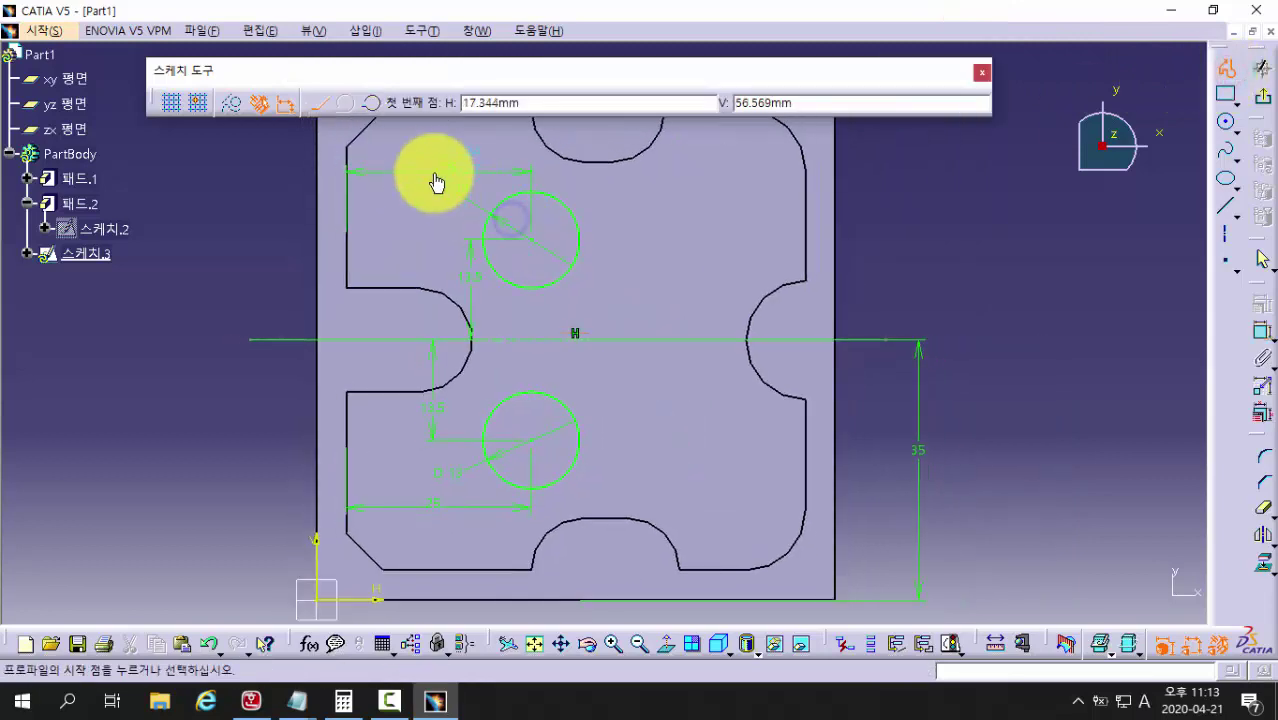
pyautogui.click(422, 151)
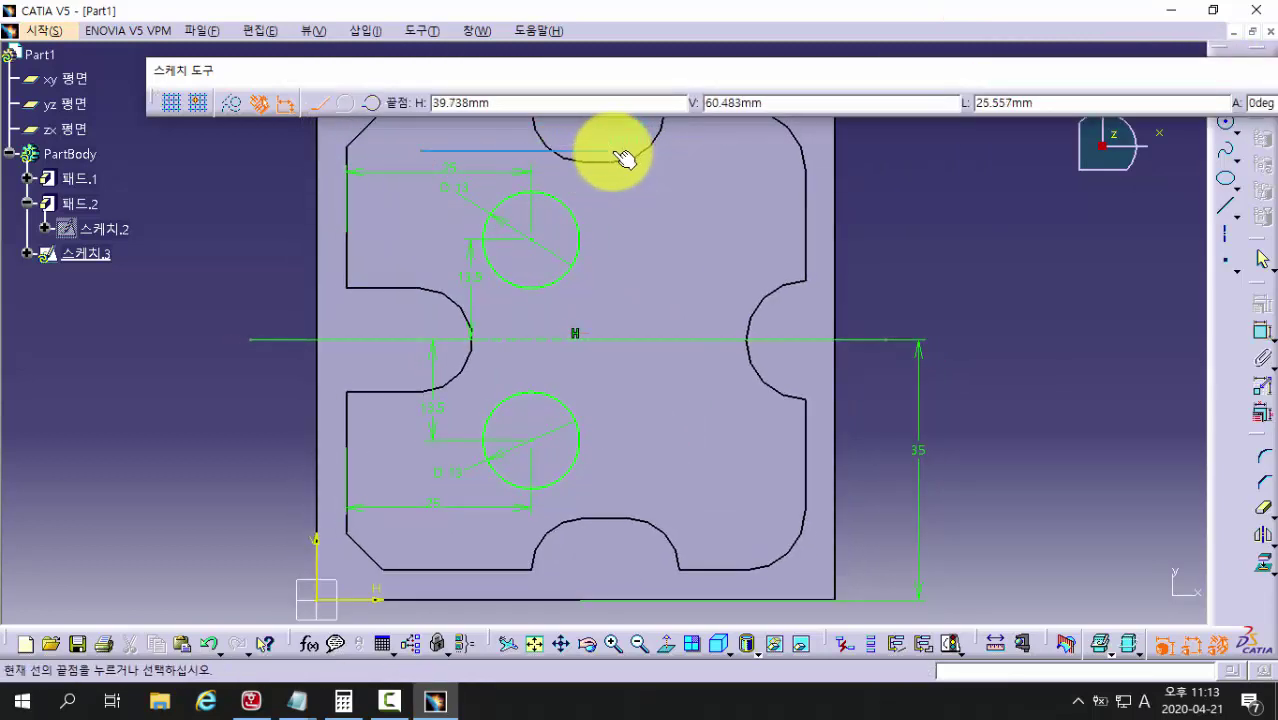
pyautogui.click(610, 151)
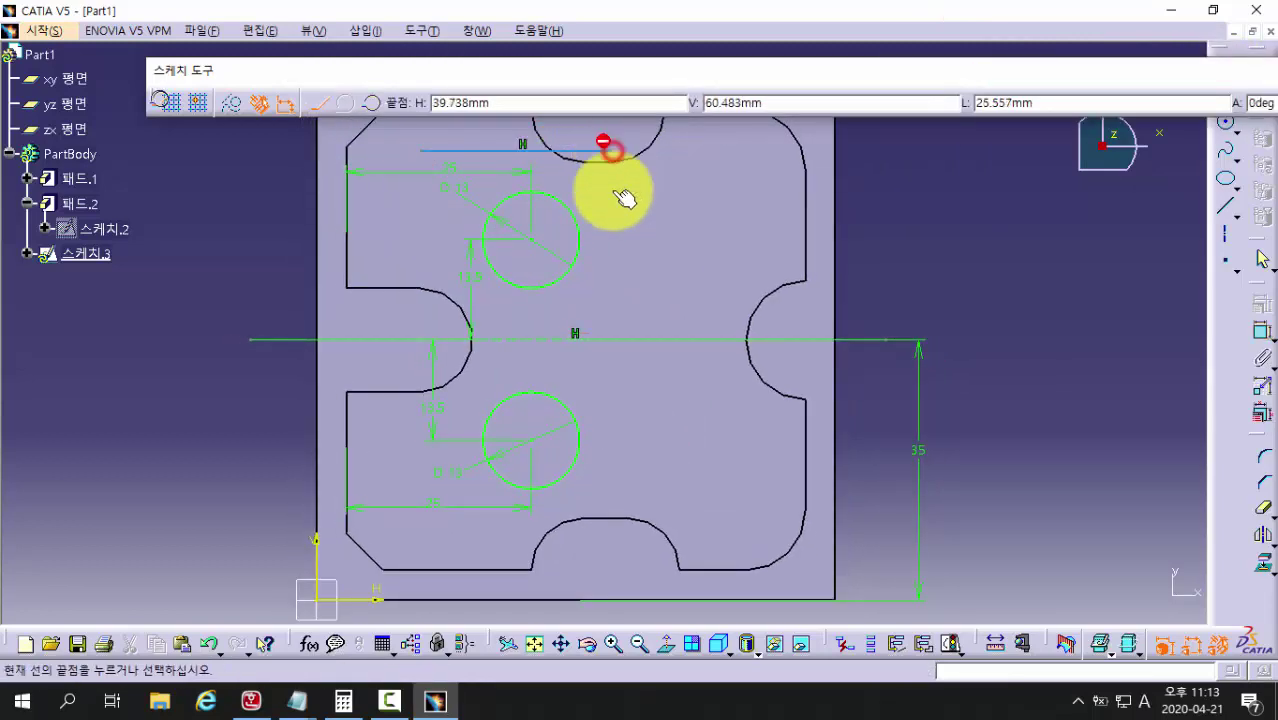
pyautogui.click(611, 543)
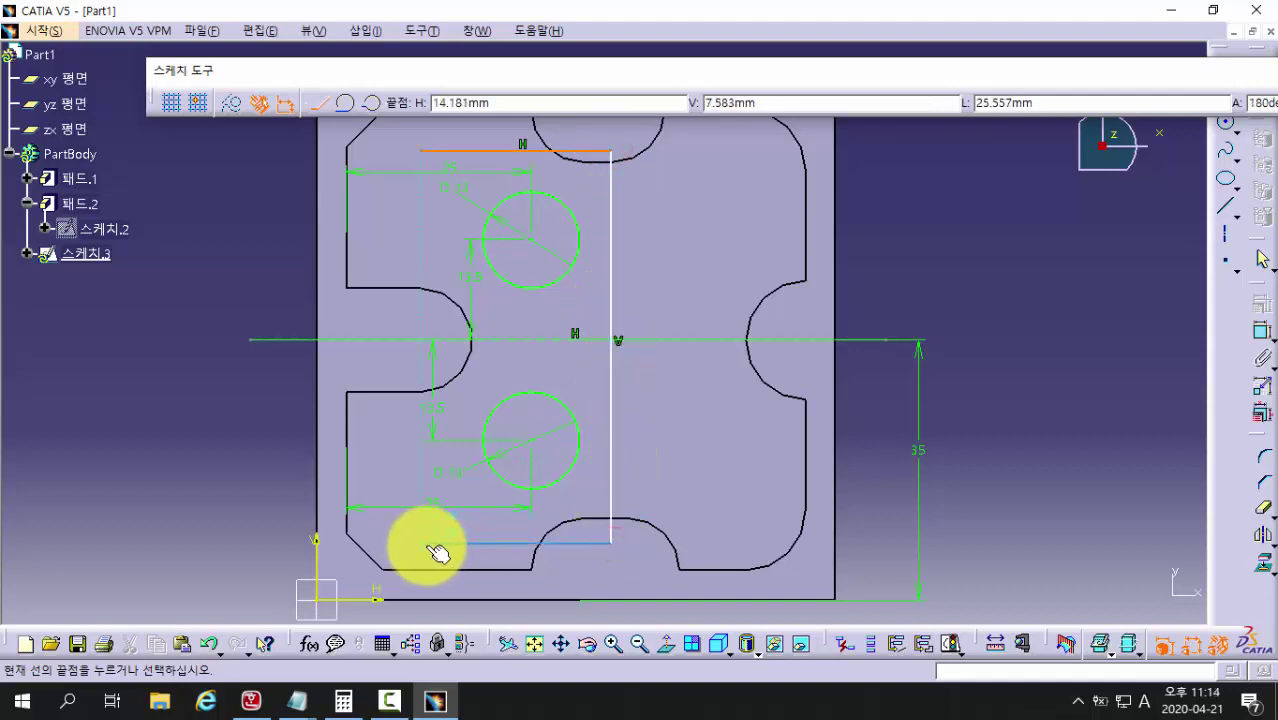
pyautogui.press('Escape')
pyautogui.press('Escape')
pyautogui.moveTo(702, 452); pyautogui.dragTo(721, 467, button='middle')
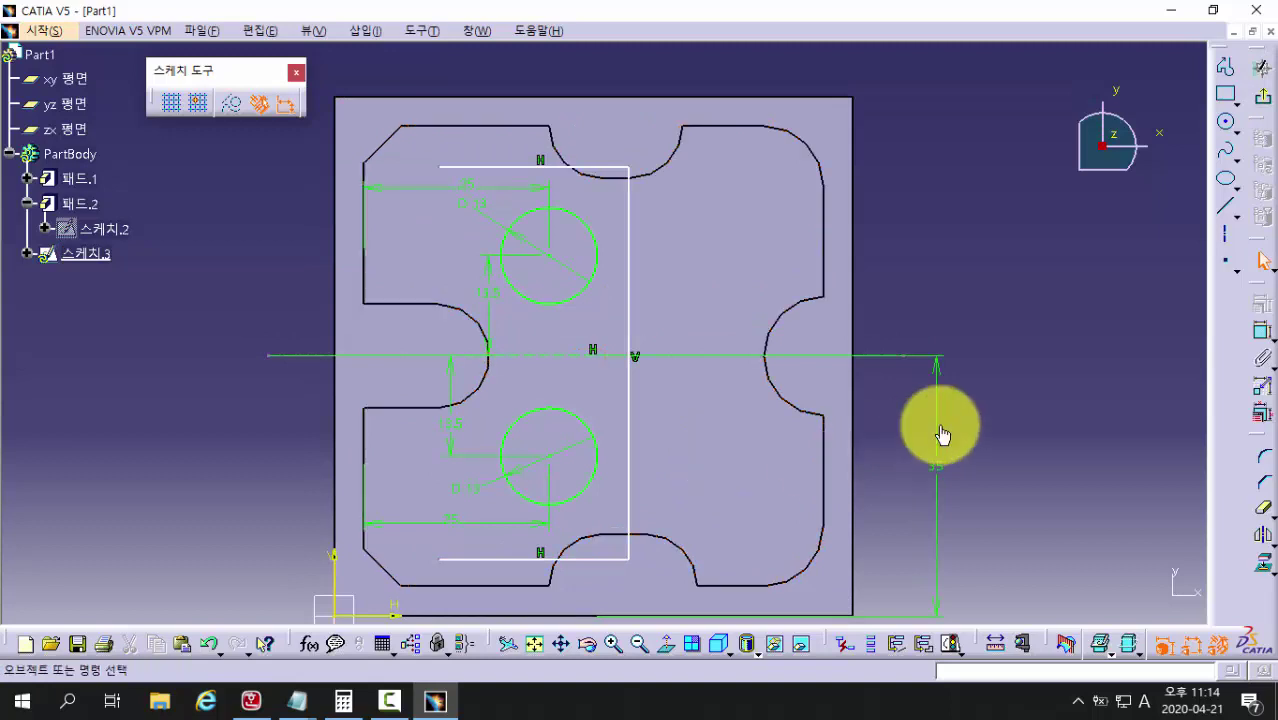
# Step: Dimension the outline's vertical line from the upper circle's center and set the distance to 18 mm
pyautogui.click(1259, 338)
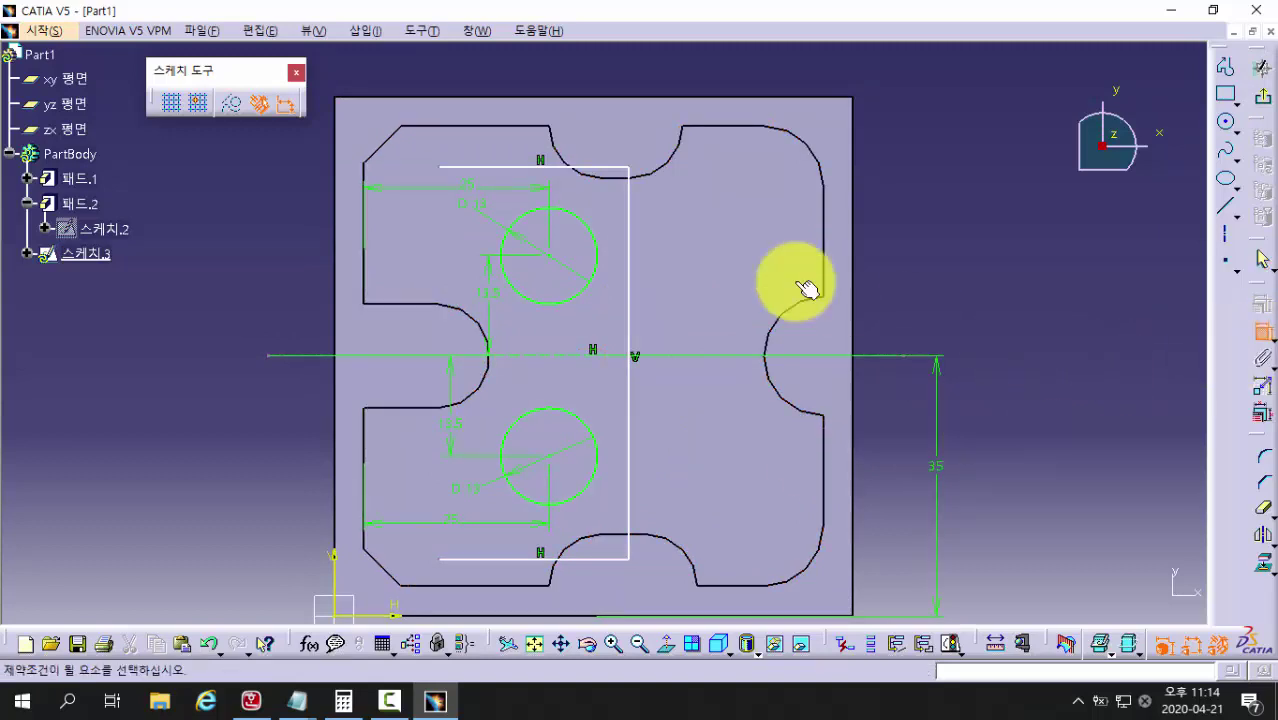
pyautogui.click(630, 279)
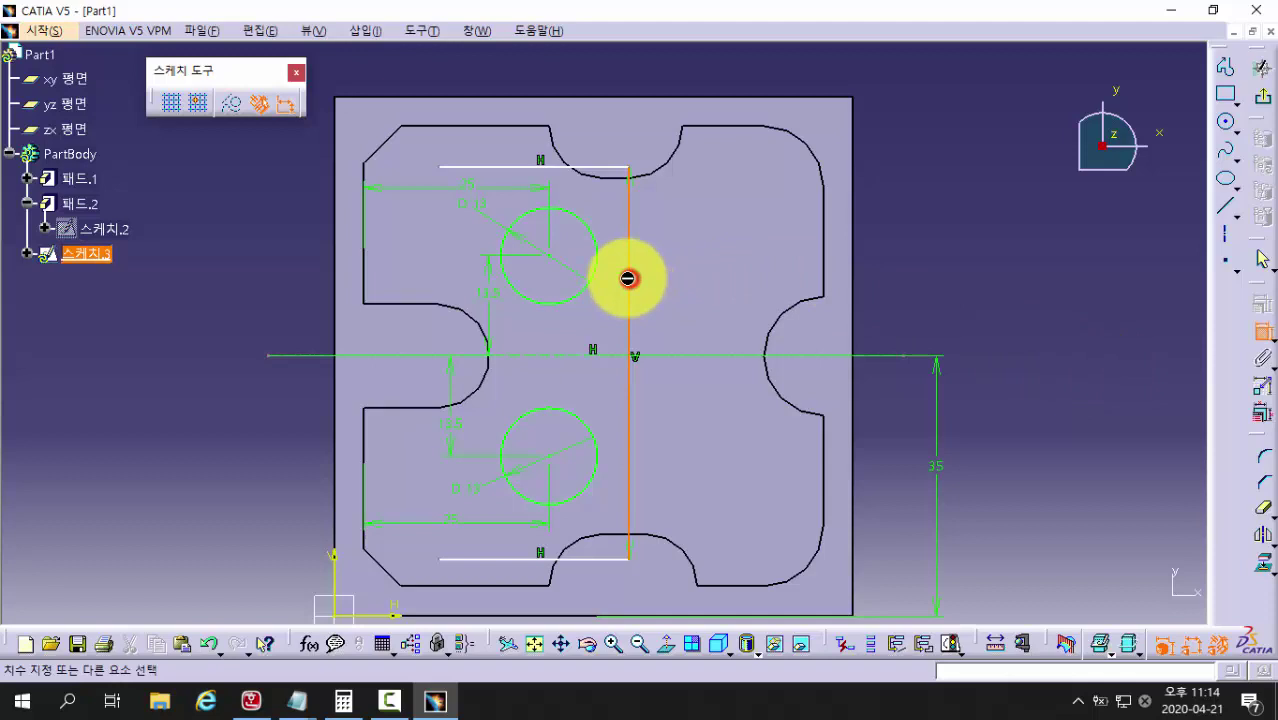
pyautogui.click(557, 259)
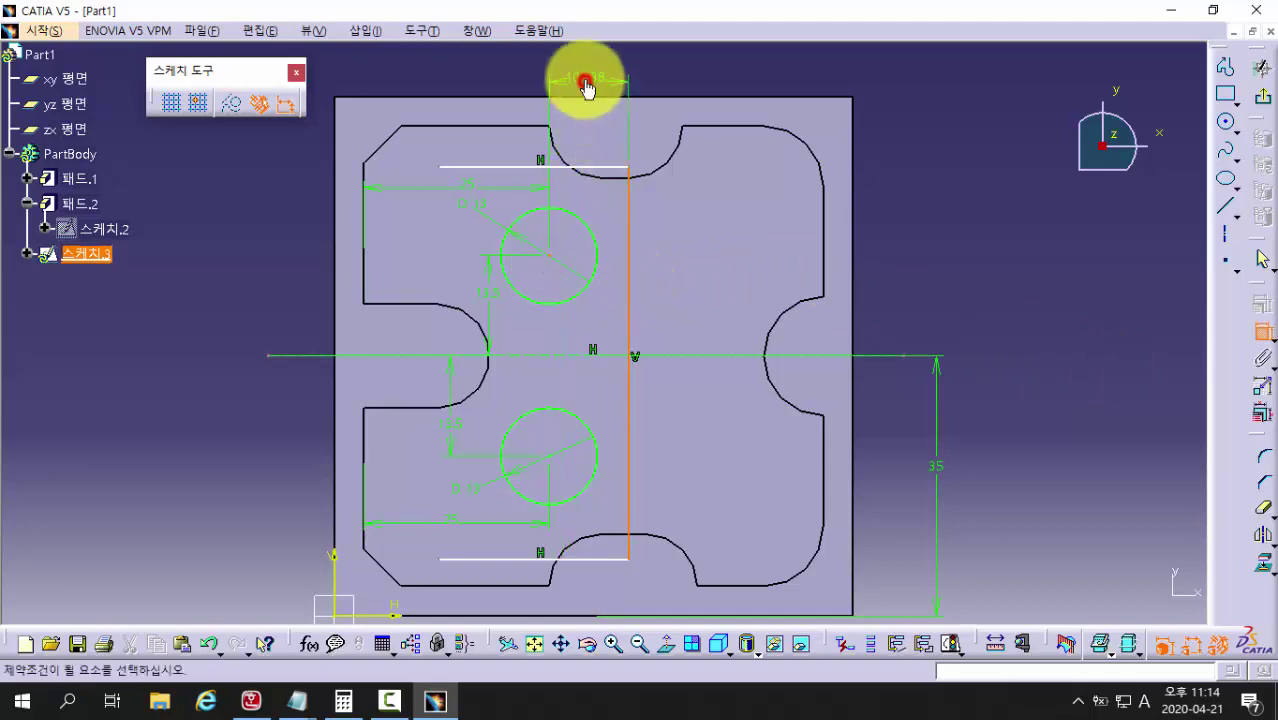
pyautogui.click(587, 88)
pyautogui.doubleClick(595, 77)
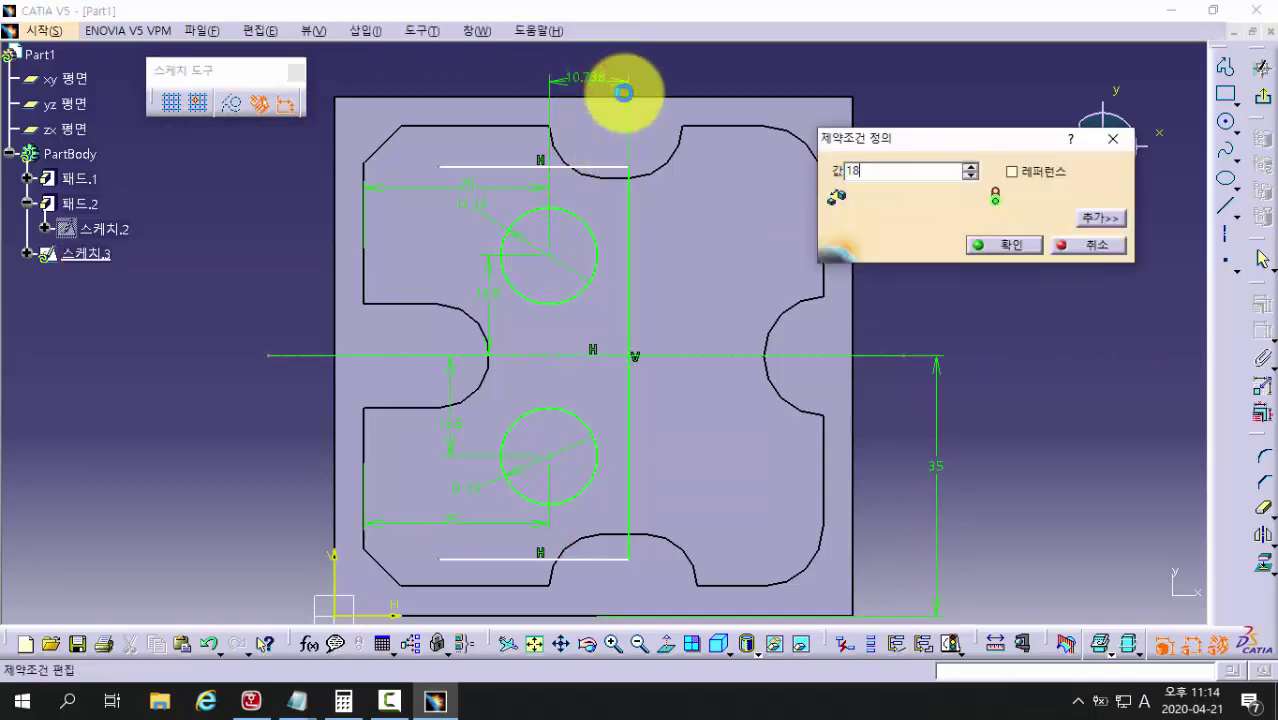
pyautogui.press('Return')
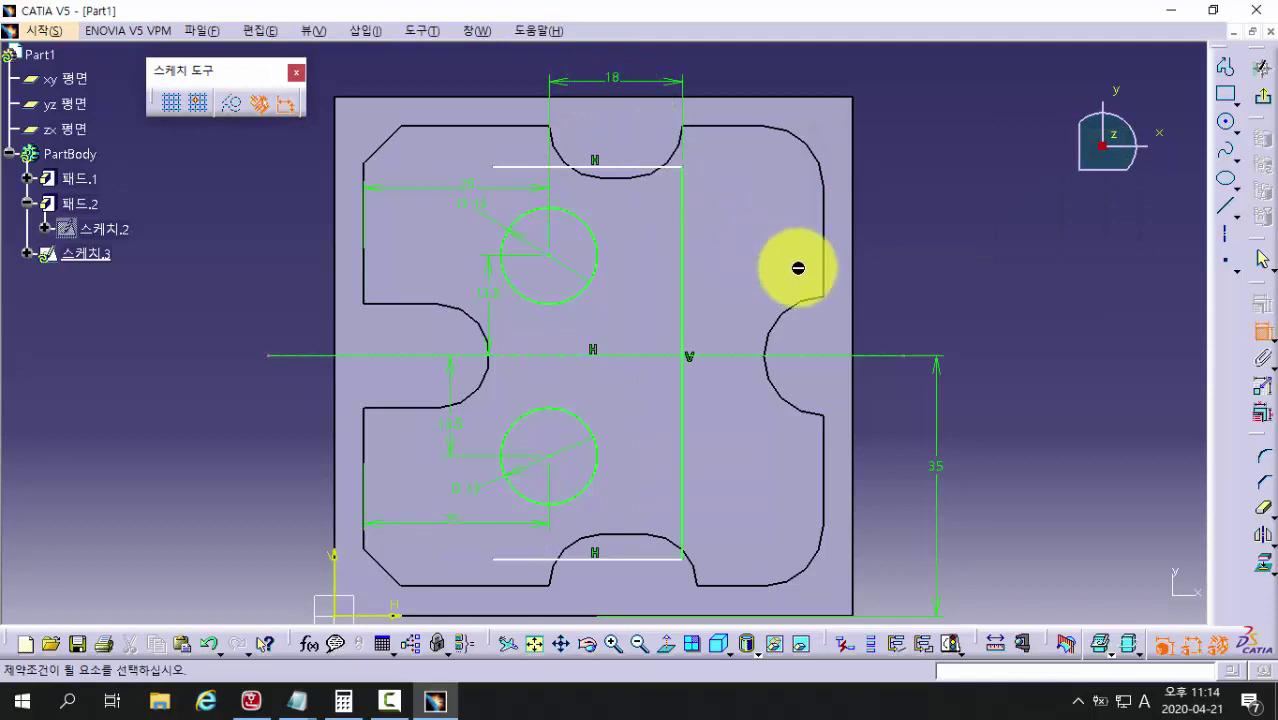
# Step: Check the outline in O3074.hwp and make its upper horizontal line tangent to the upper circle and its lower line tangent to the lower circle
pyautogui.click(251, 700)
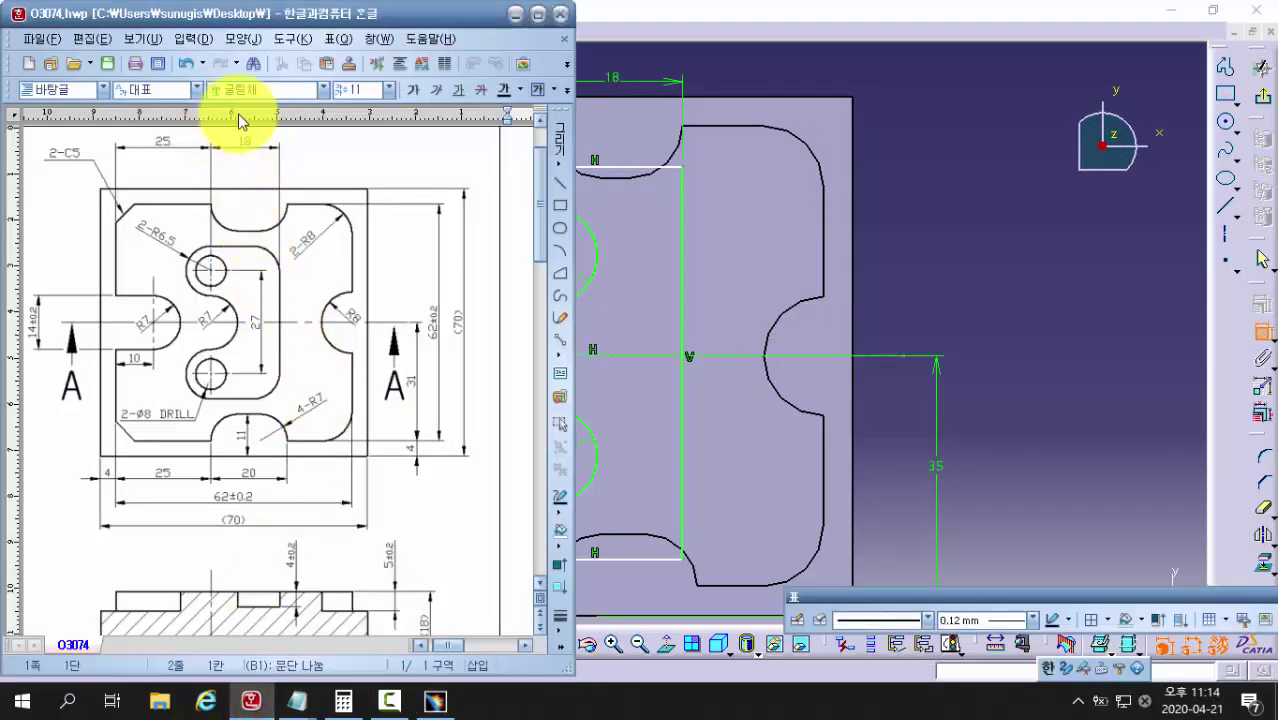
pyautogui.click(756, 14)
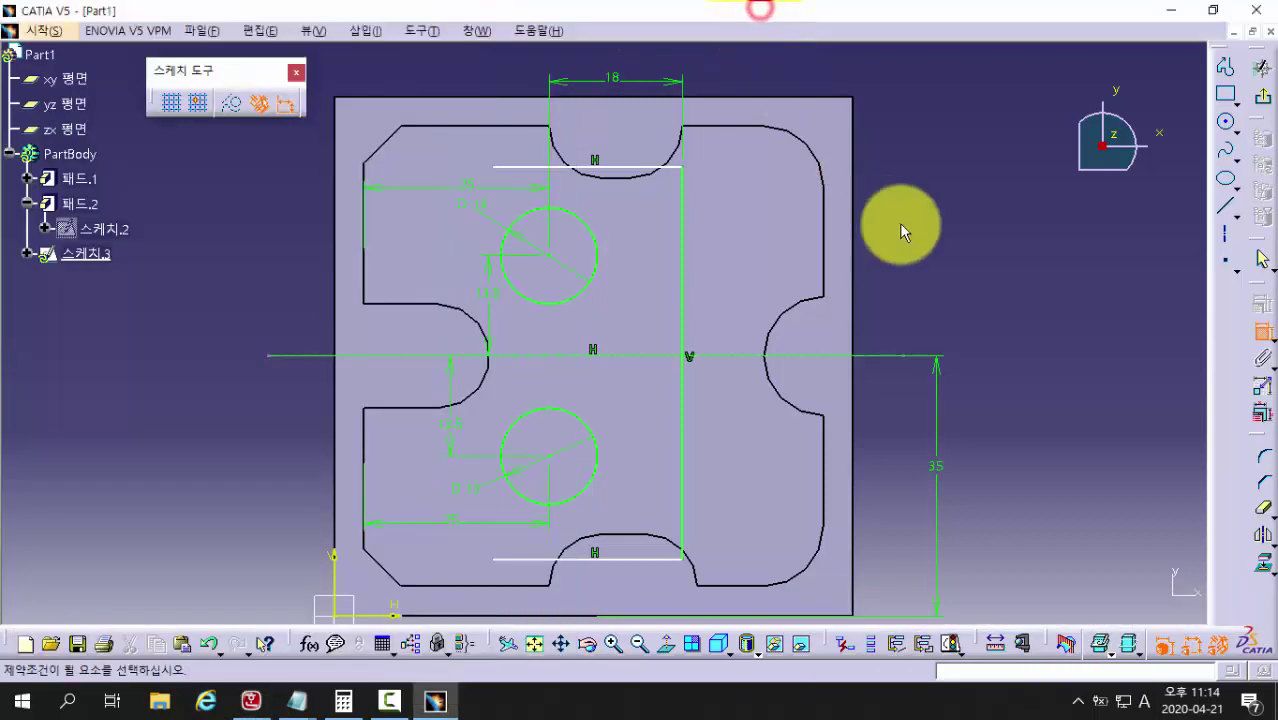
pyautogui.rightClick(562, 208)
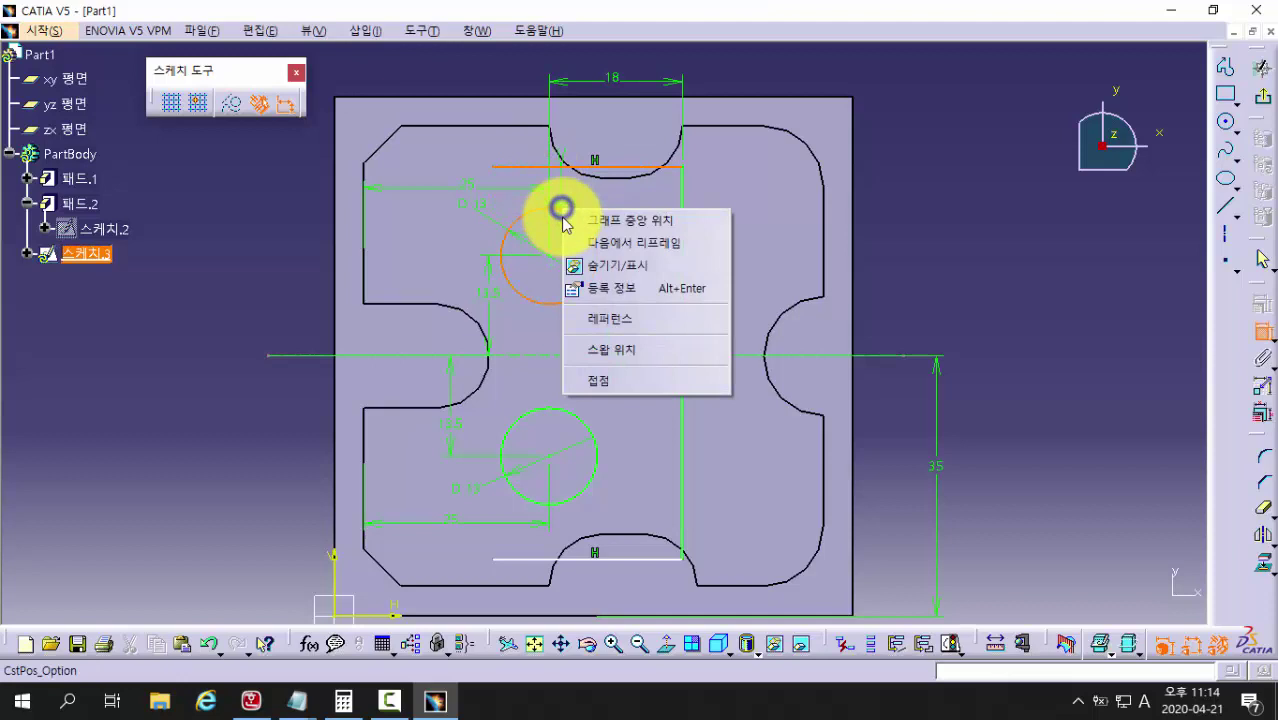
pyautogui.click(606, 382)
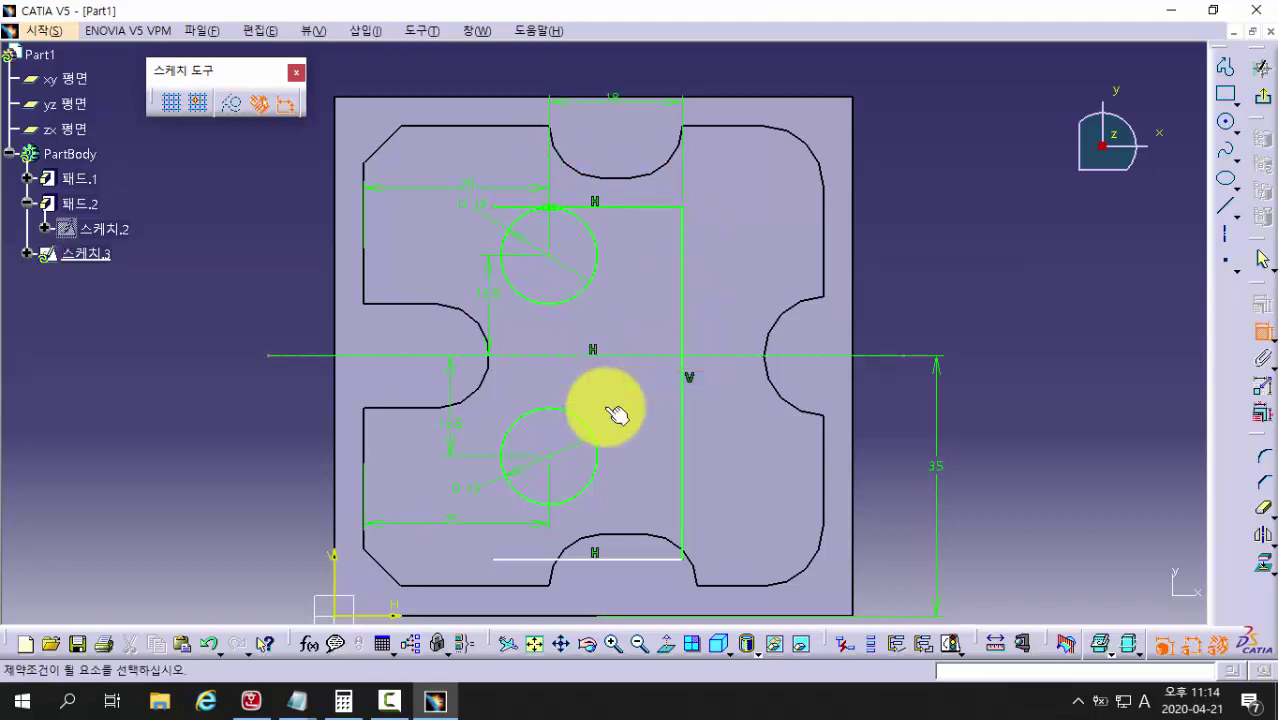
pyautogui.click(620, 560)
pyautogui.rightClick(564, 505)
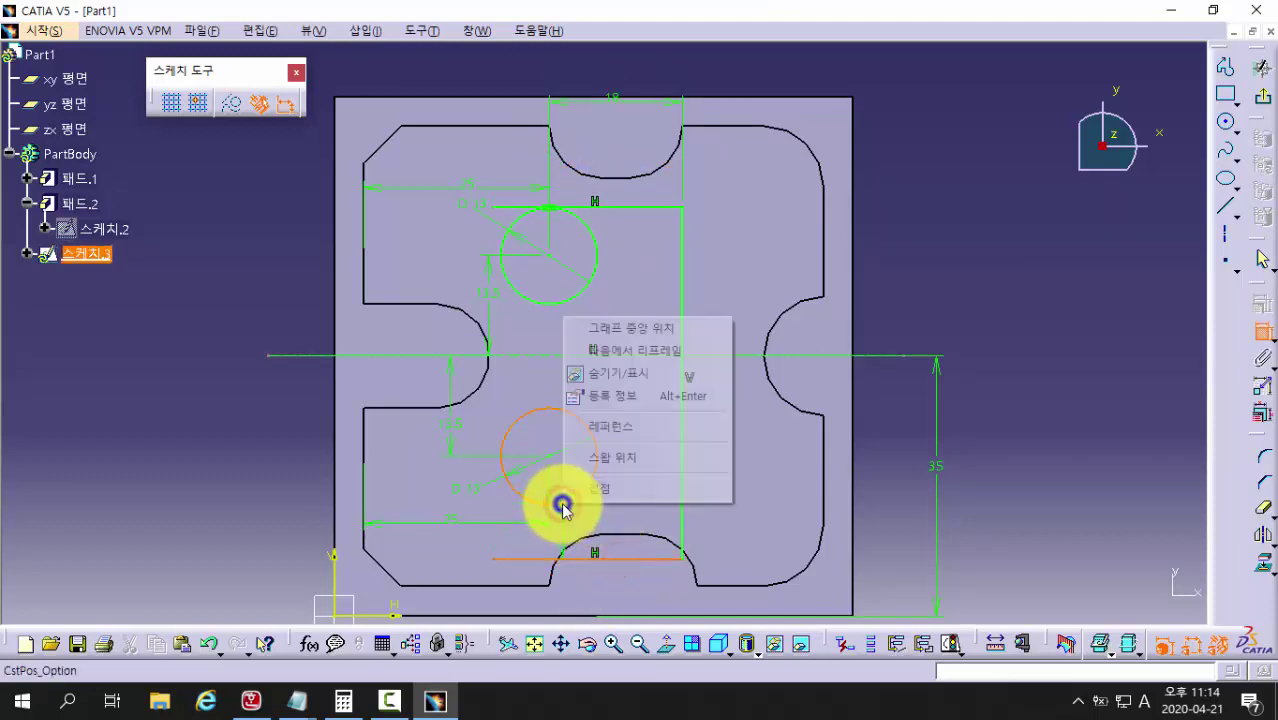
pyautogui.click(600, 468)
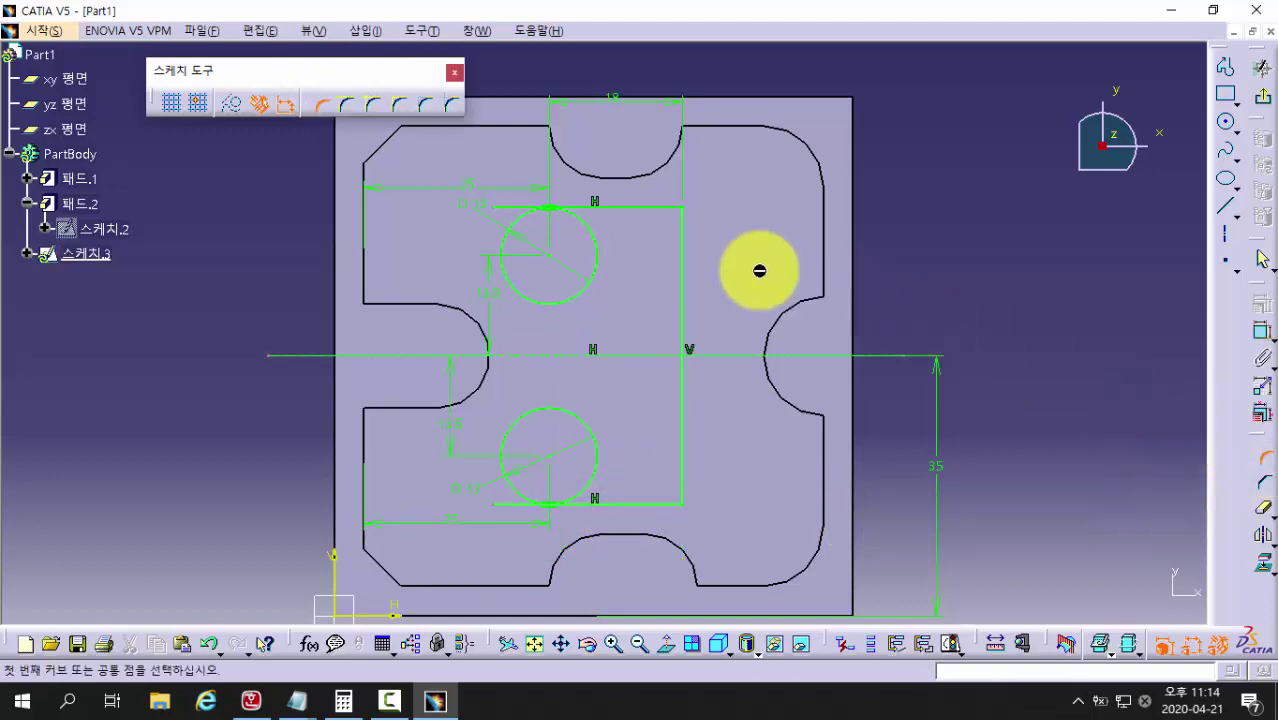
# Step: Round the outline's upper-right corner and set the corner radius to 6.5 mm
pyautogui.click(686, 234)
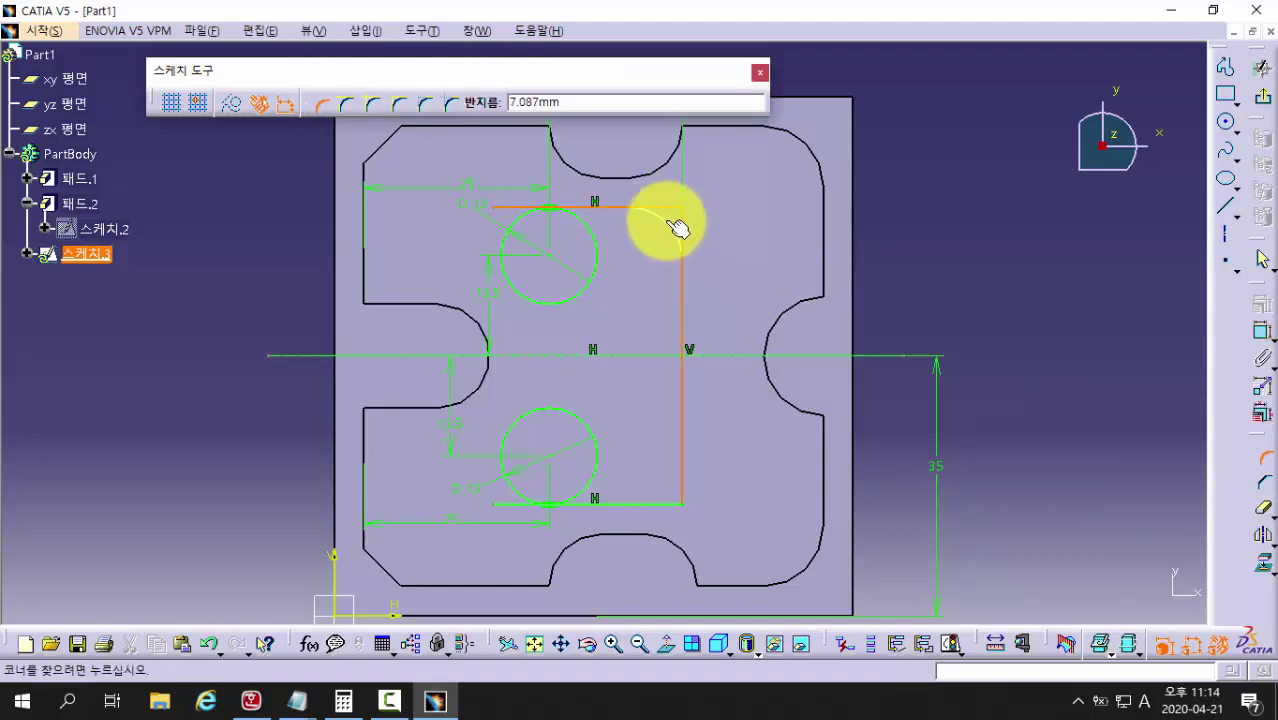
pyautogui.click(672, 222)
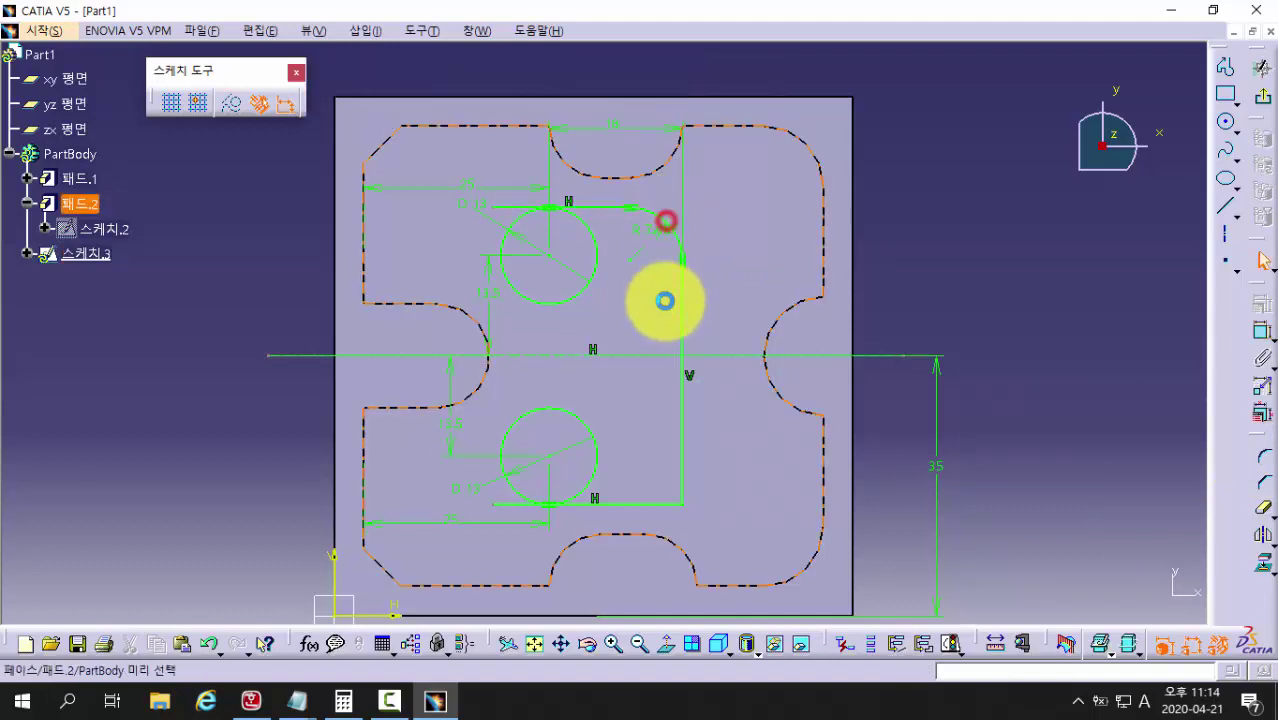
pyautogui.doubleClick(657, 235)
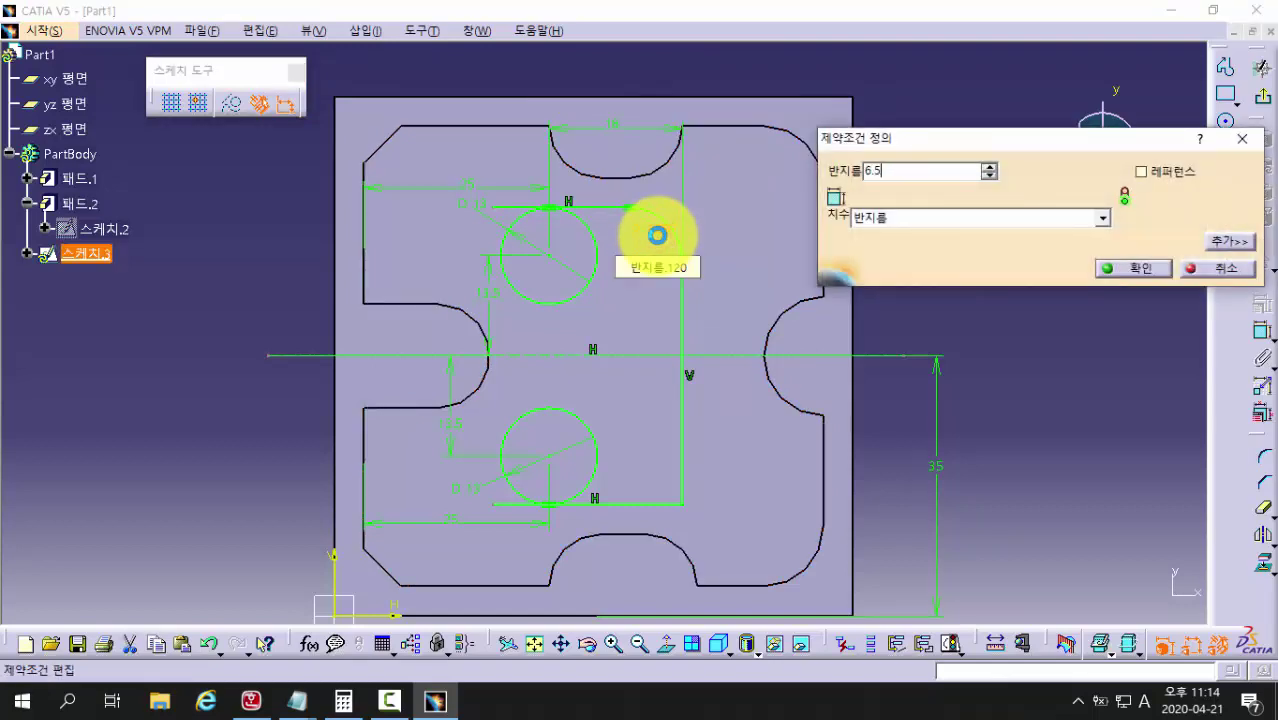
pyautogui.press('Return')
# Step: Round the outline's lower-right corner and set the corner radius to 6.5 mm
pyautogui.click(1265, 462)
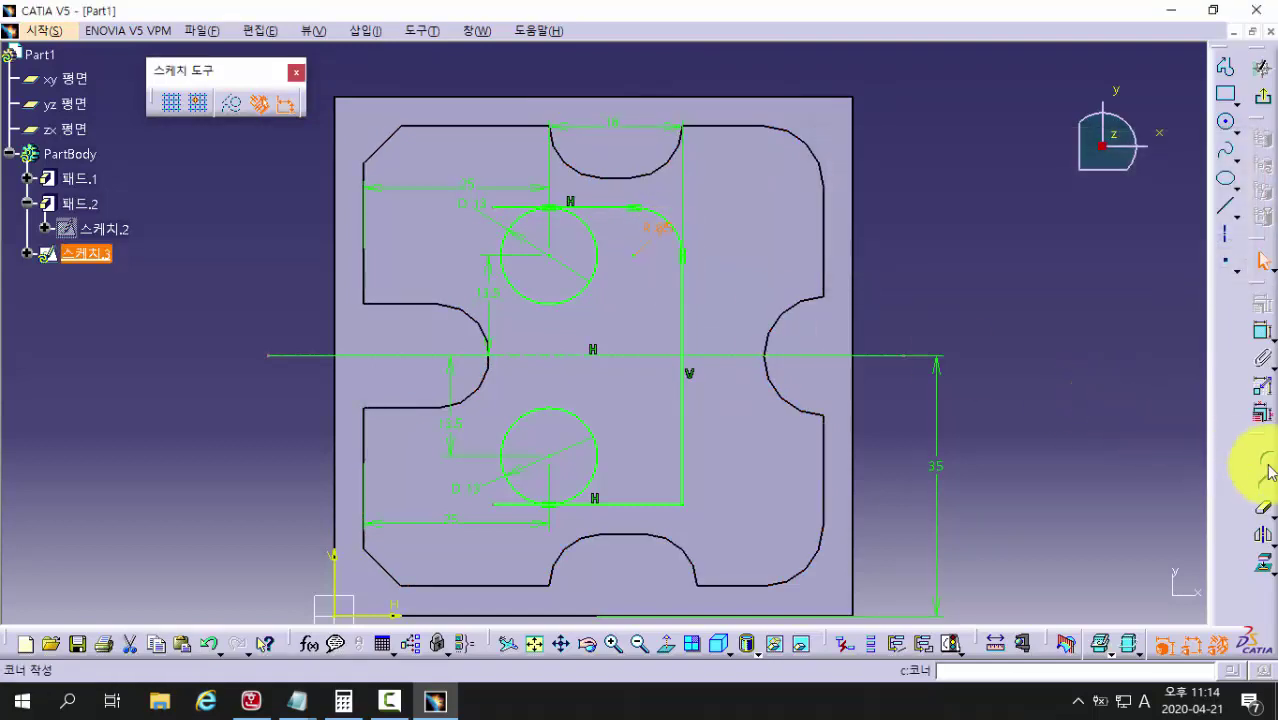
pyautogui.click(642, 504)
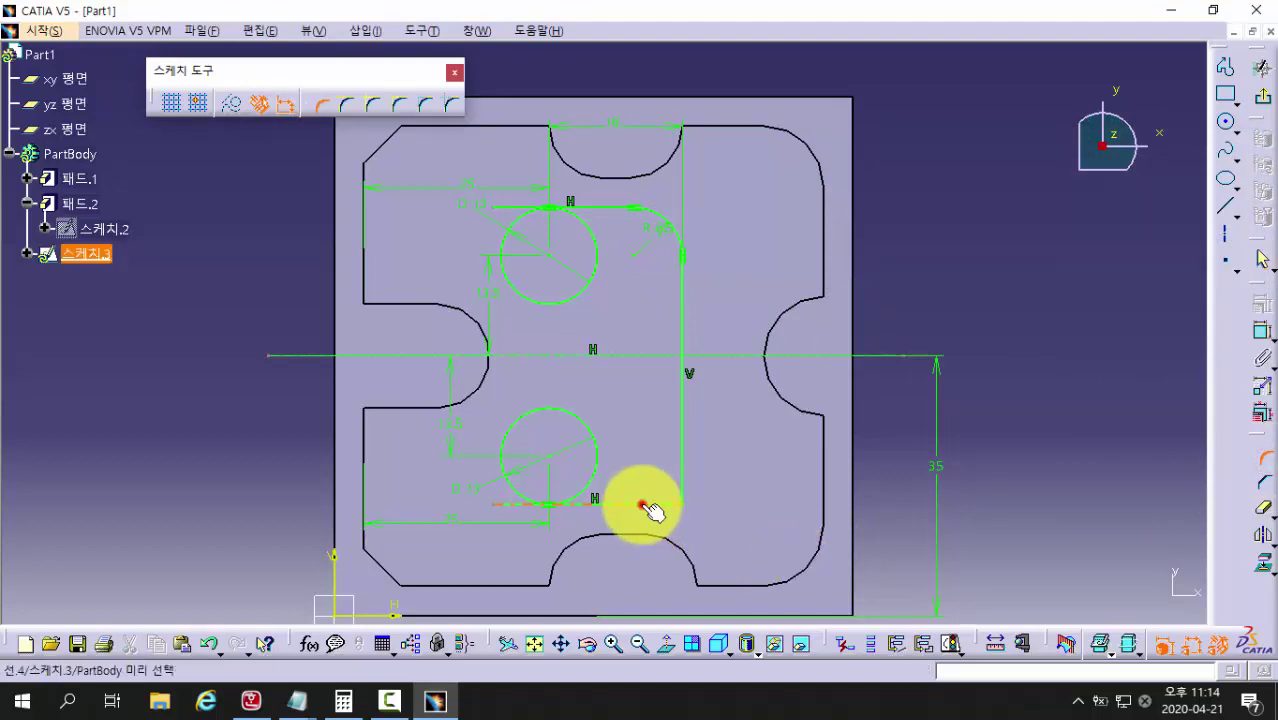
pyautogui.click(683, 477)
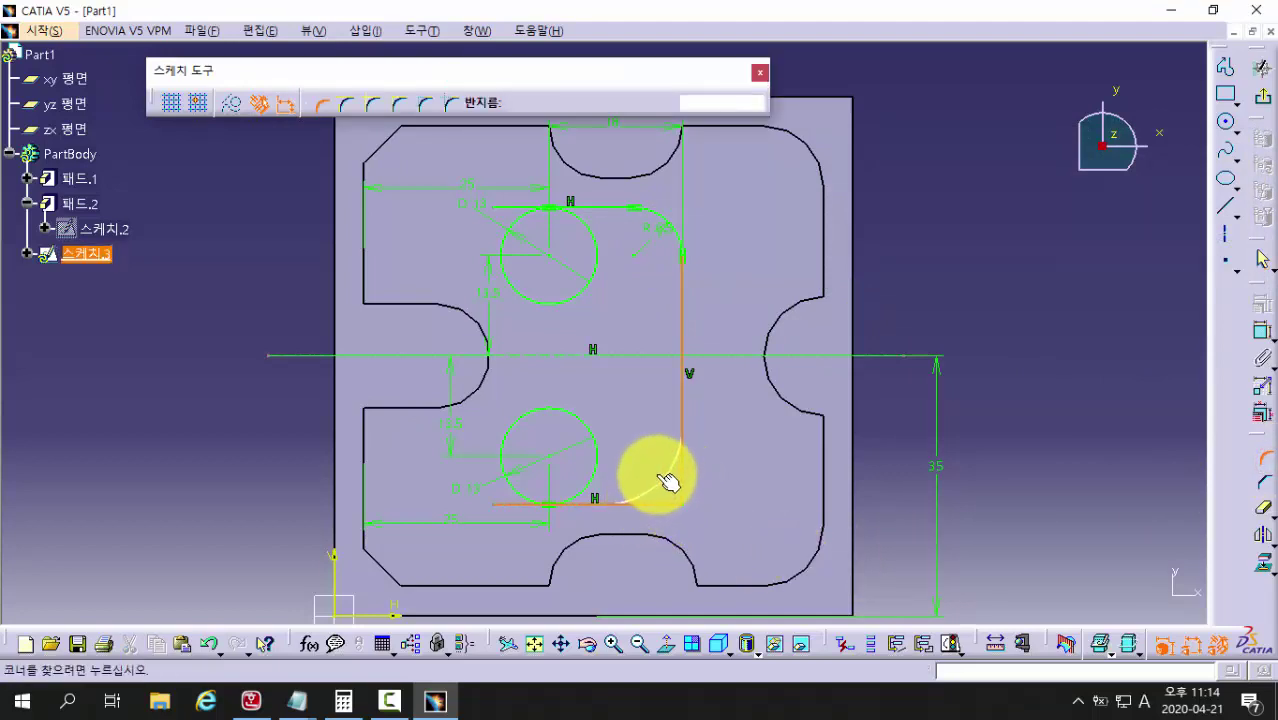
pyautogui.click(666, 488)
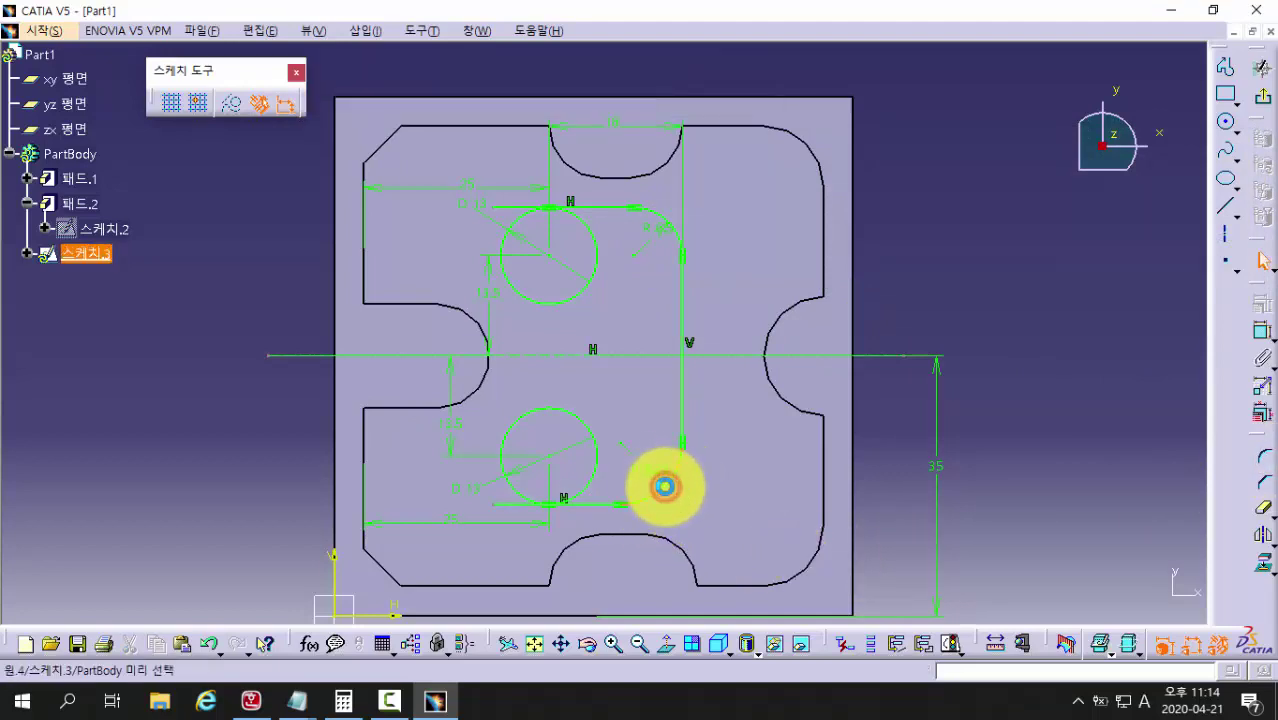
pyautogui.doubleClick(655, 471)
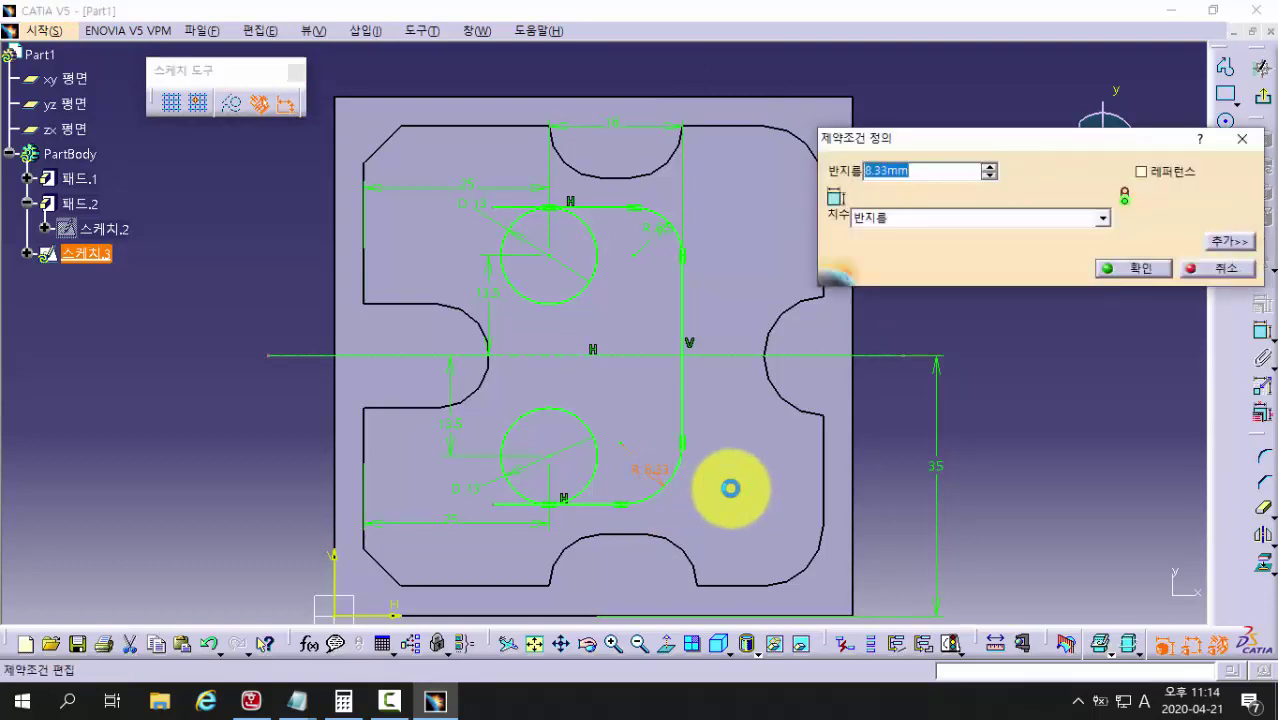
pyautogui.press('Return')
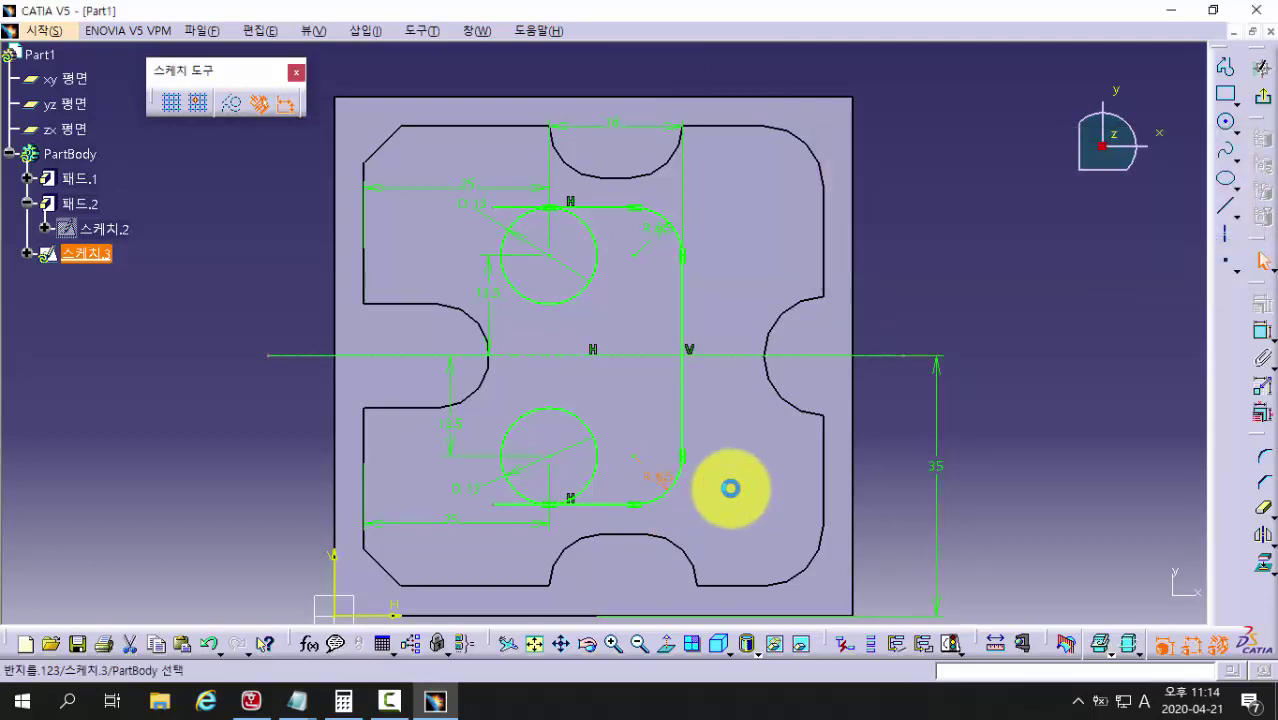
pyautogui.click(1044, 510)
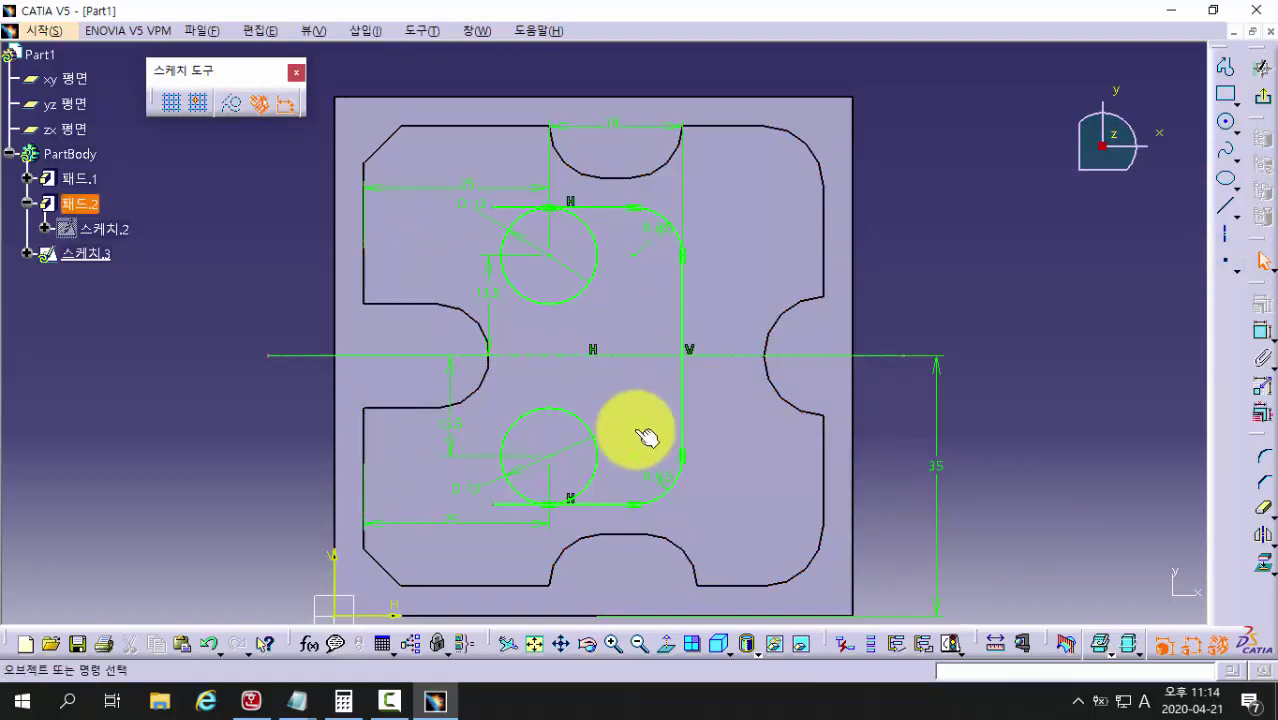
# Step: Check the inner R7 arc in O3074.hwp and draw a circle about 6.6 mm in diameter between the two circles, just below the construction line
pyautogui.click(251, 700)
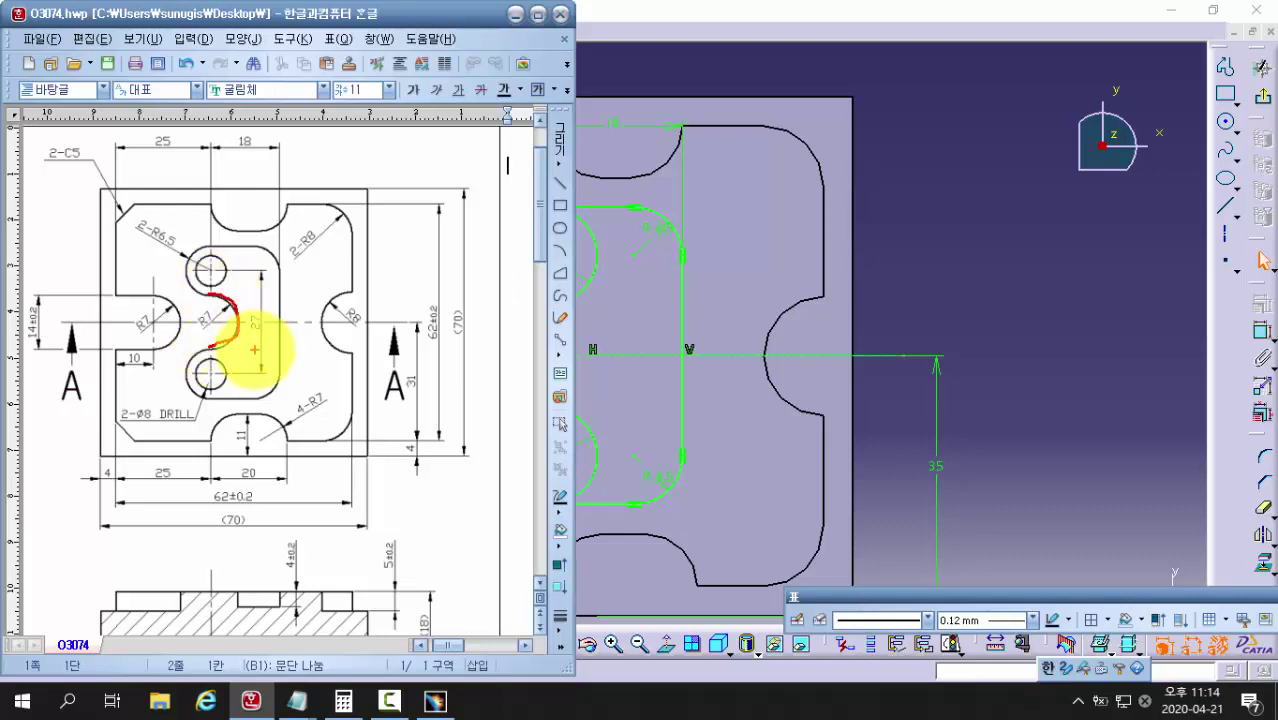
pyautogui.click(819, 29)
pyautogui.moveTo(796, 271); pyautogui.dragTo(816, 300, button='middle')
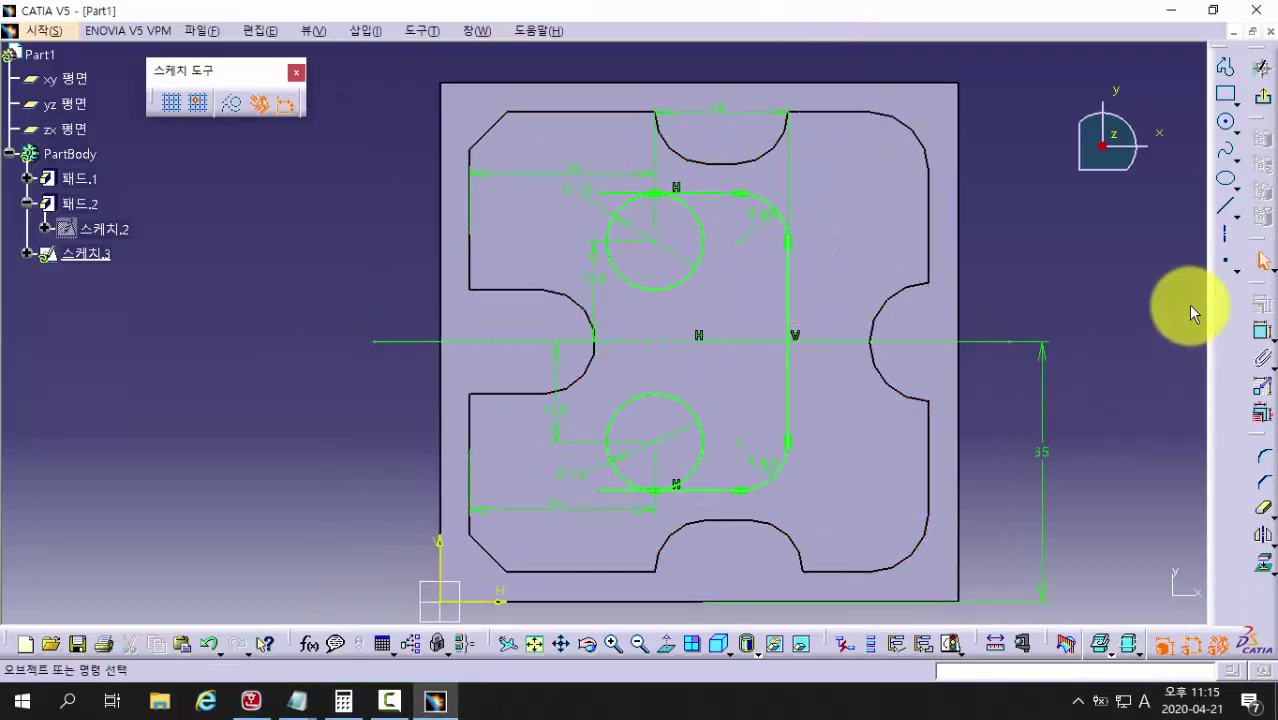
pyautogui.click(1228, 128)
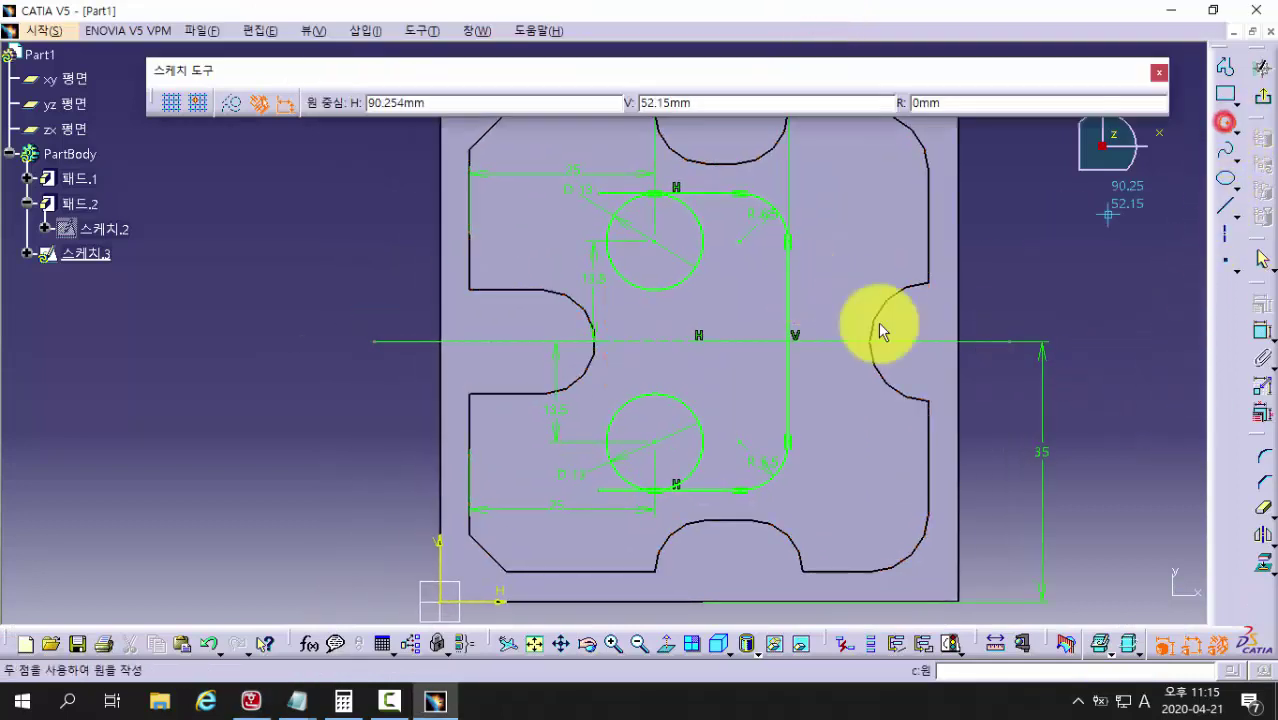
pyautogui.moveTo(699, 362)
pyautogui.mouseDown(button='middle')
pyautogui.moveTo(705, 337)
pyautogui.moveTo(710, 360)
pyautogui.mouseUp(button='middle')
pyautogui.click(720, 366)
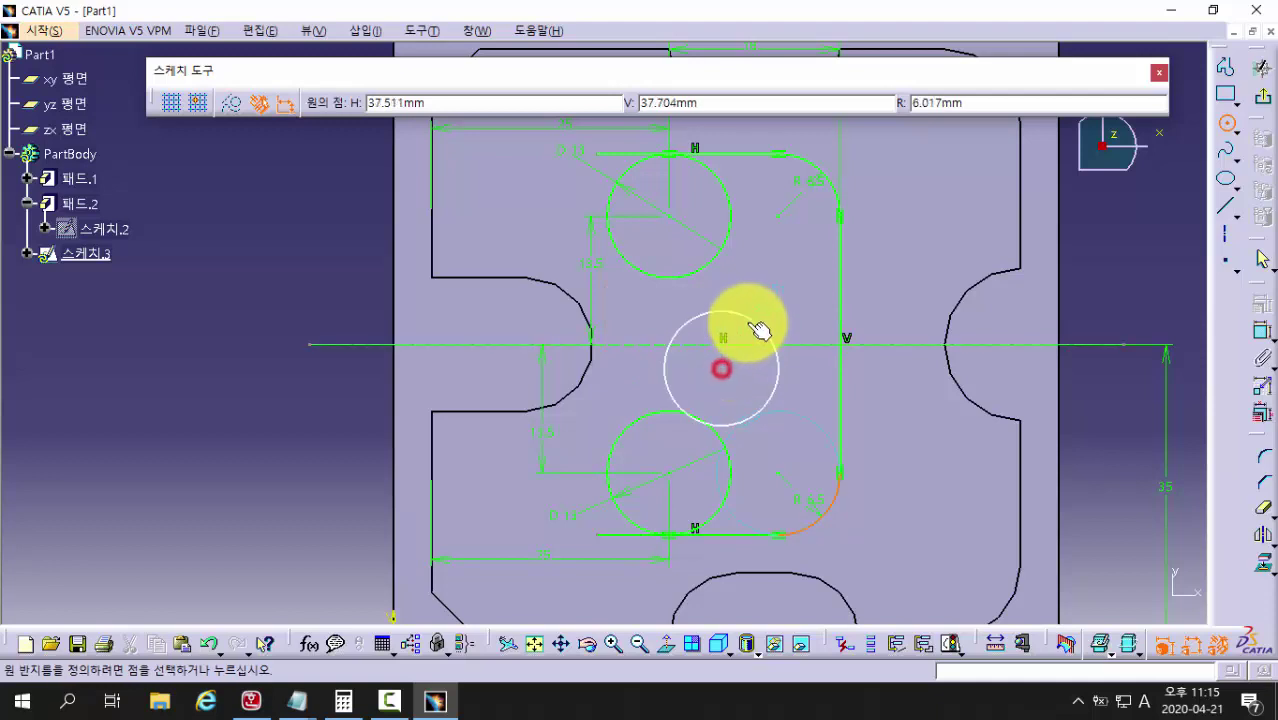
pyautogui.click(733, 400)
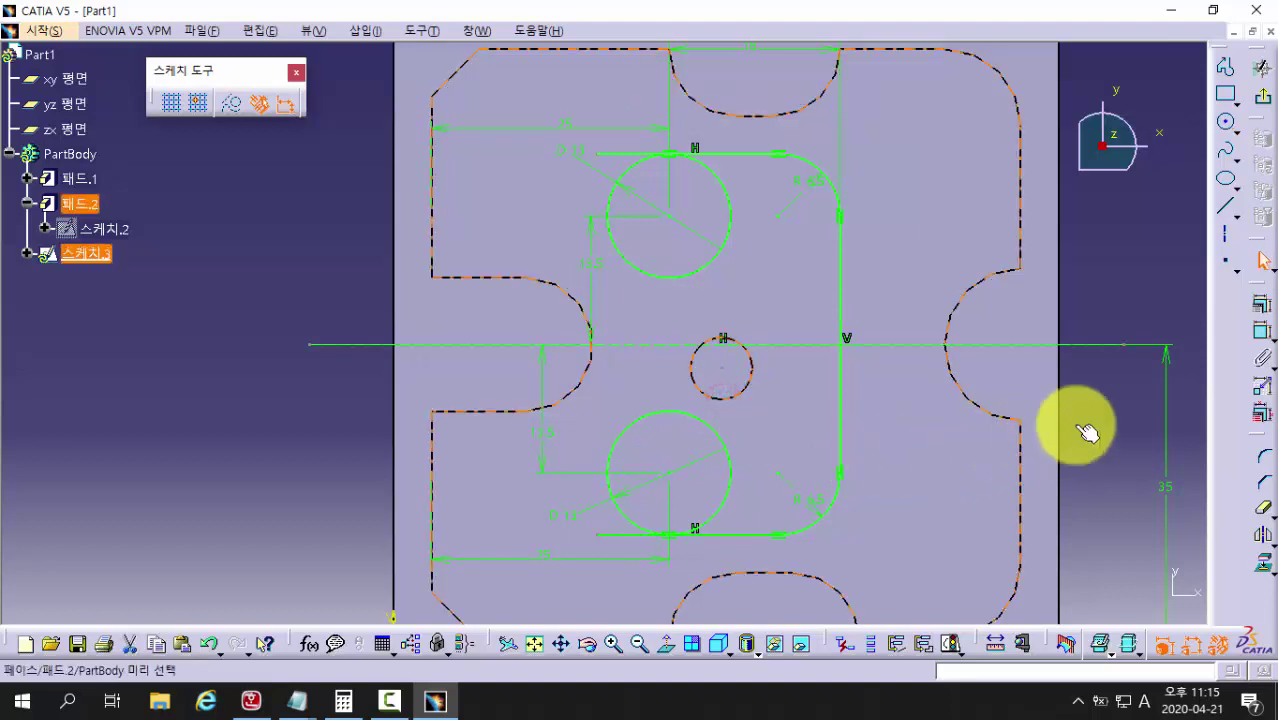
# Step: Dimension the middle circle and set its diameter to 14 mm
pyautogui.click(1261, 335)
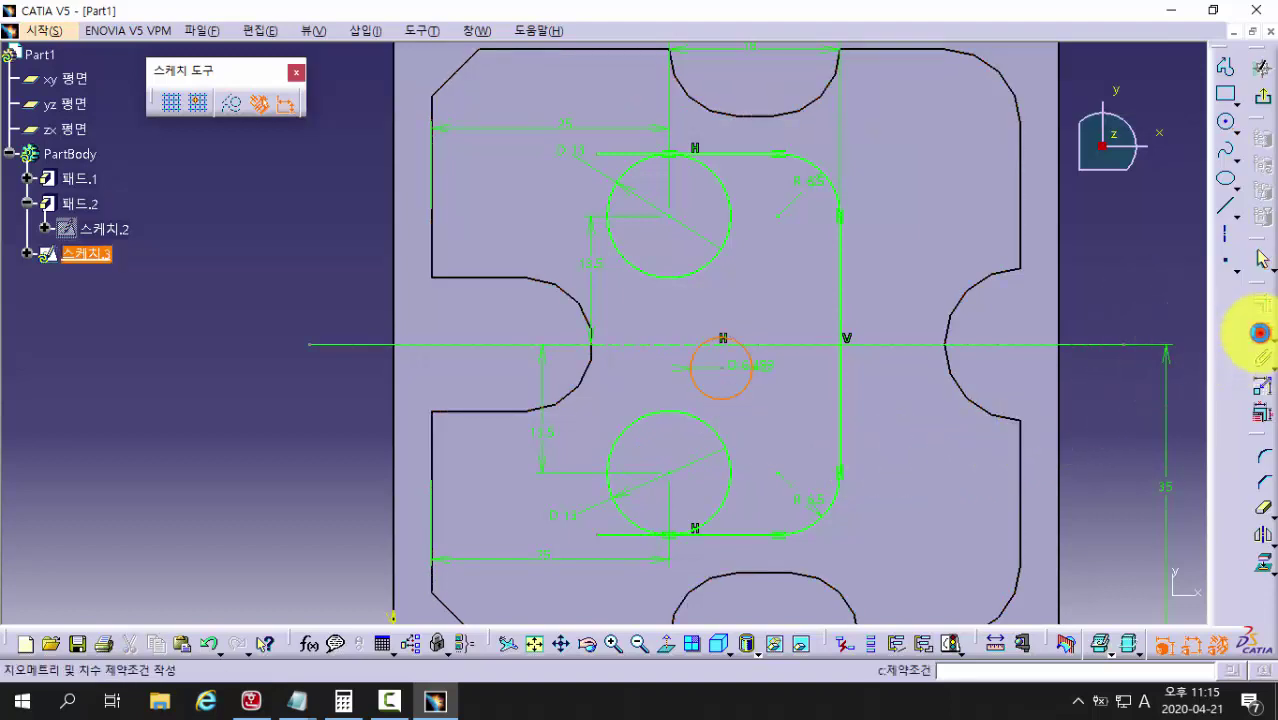
pyautogui.click(785, 289)
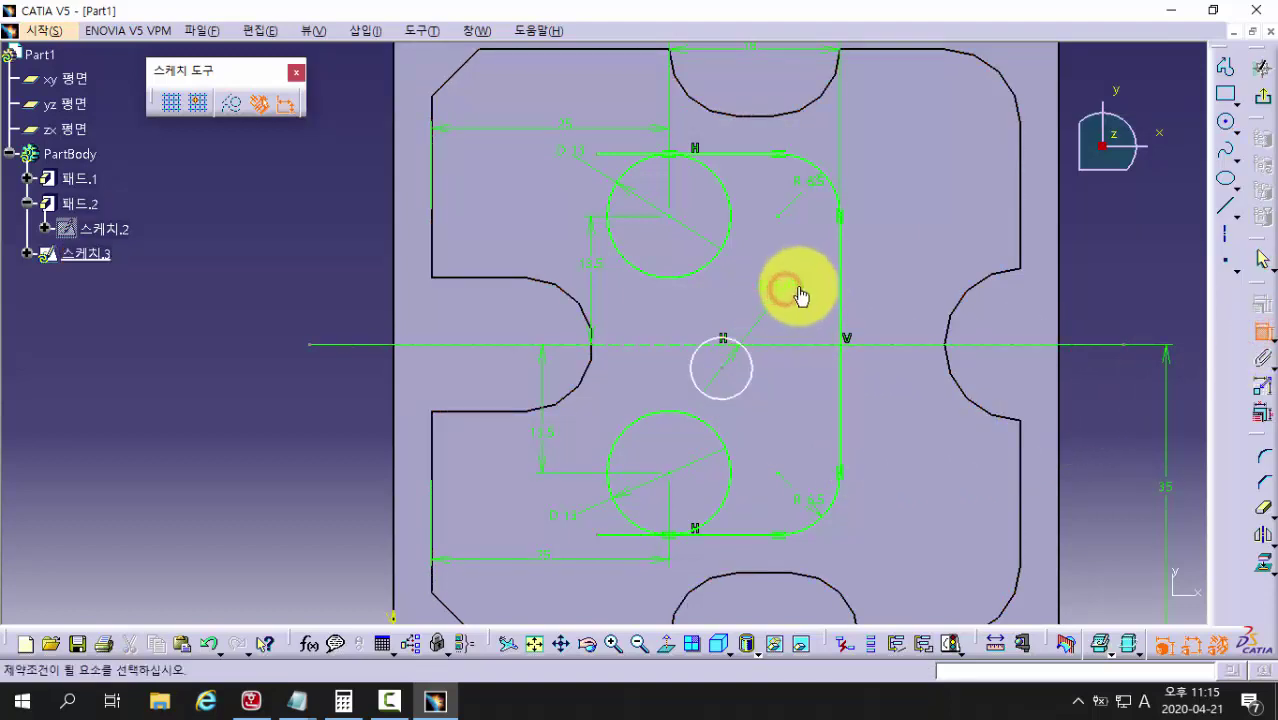
pyautogui.doubleClick(788, 288)
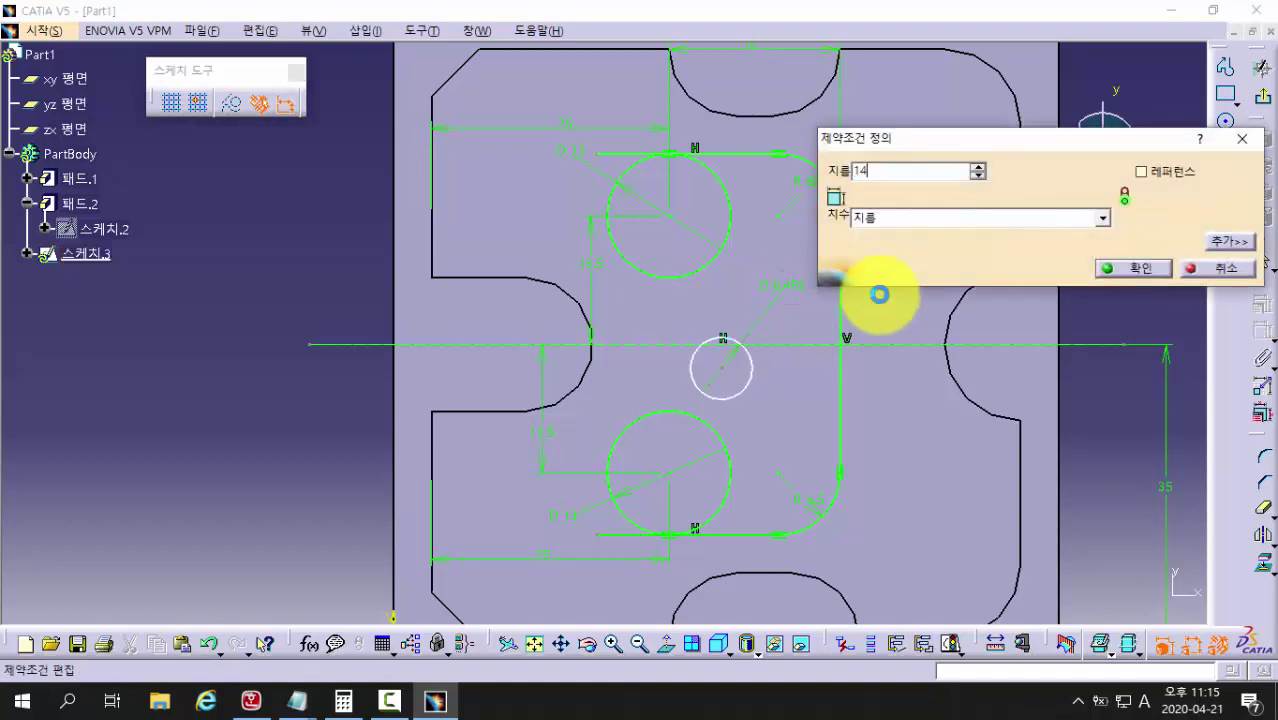
pyautogui.press('Return')
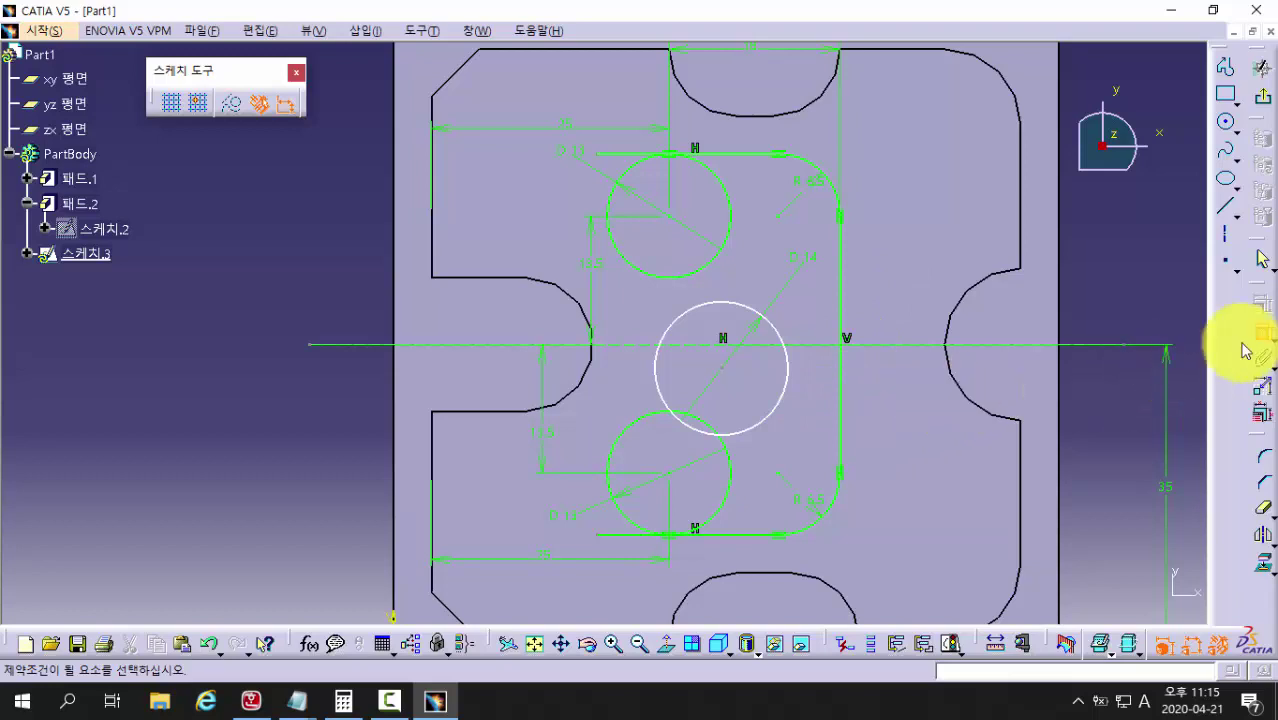
# Step: Make the 14 mm middle circle tangent to both the upper and the lower 13 mm circle
pyautogui.moveTo(697, 457)
pyautogui.mouseDown(button='middle')
pyautogui.moveTo(642, 457)
pyautogui.moveTo(680, 333)
pyautogui.mouseUp(button='middle')
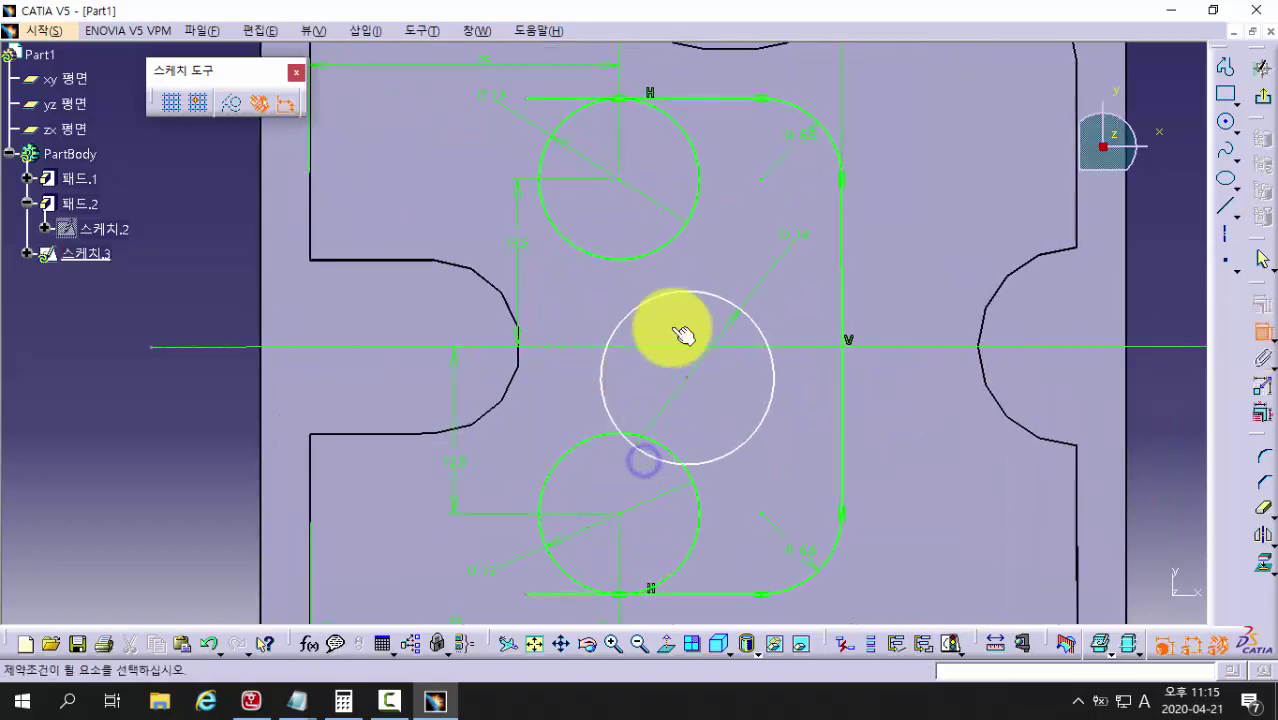
pyautogui.click(657, 253)
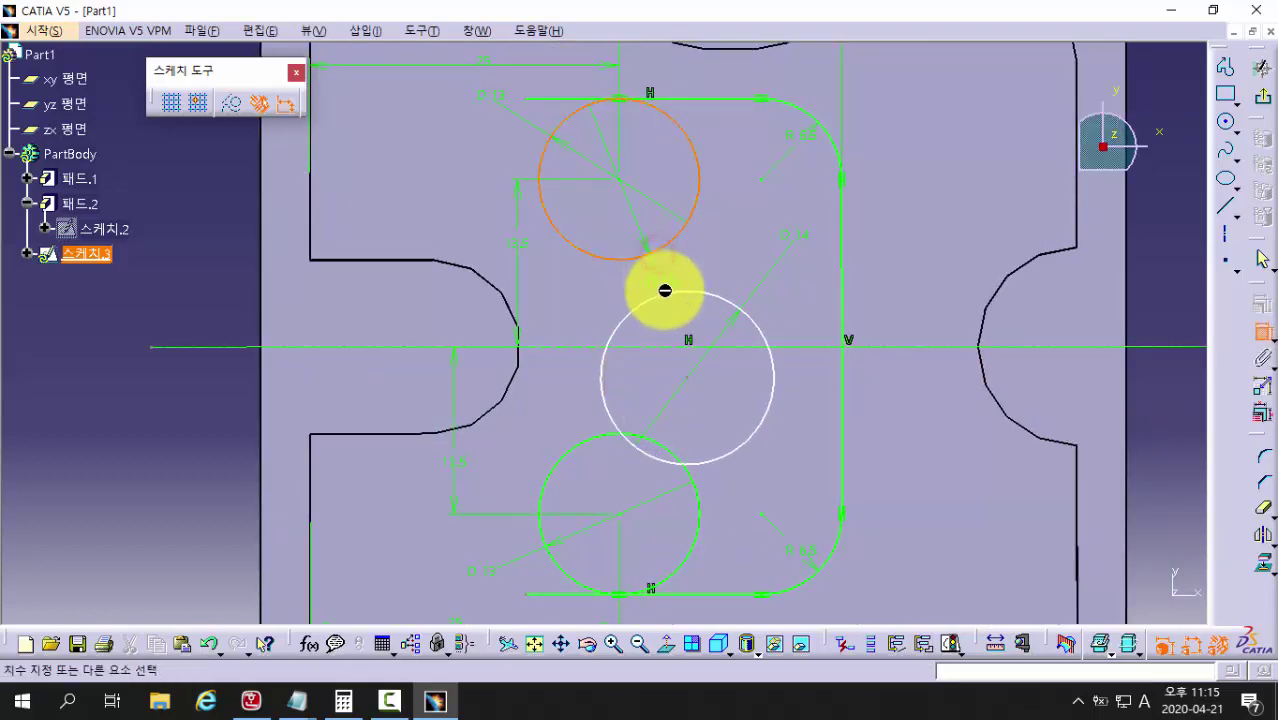
pyautogui.keyDown('ctrl'); pyautogui.click(663, 294); pyautogui.keyUp('ctrl')
pyautogui.rightClick(665, 293)
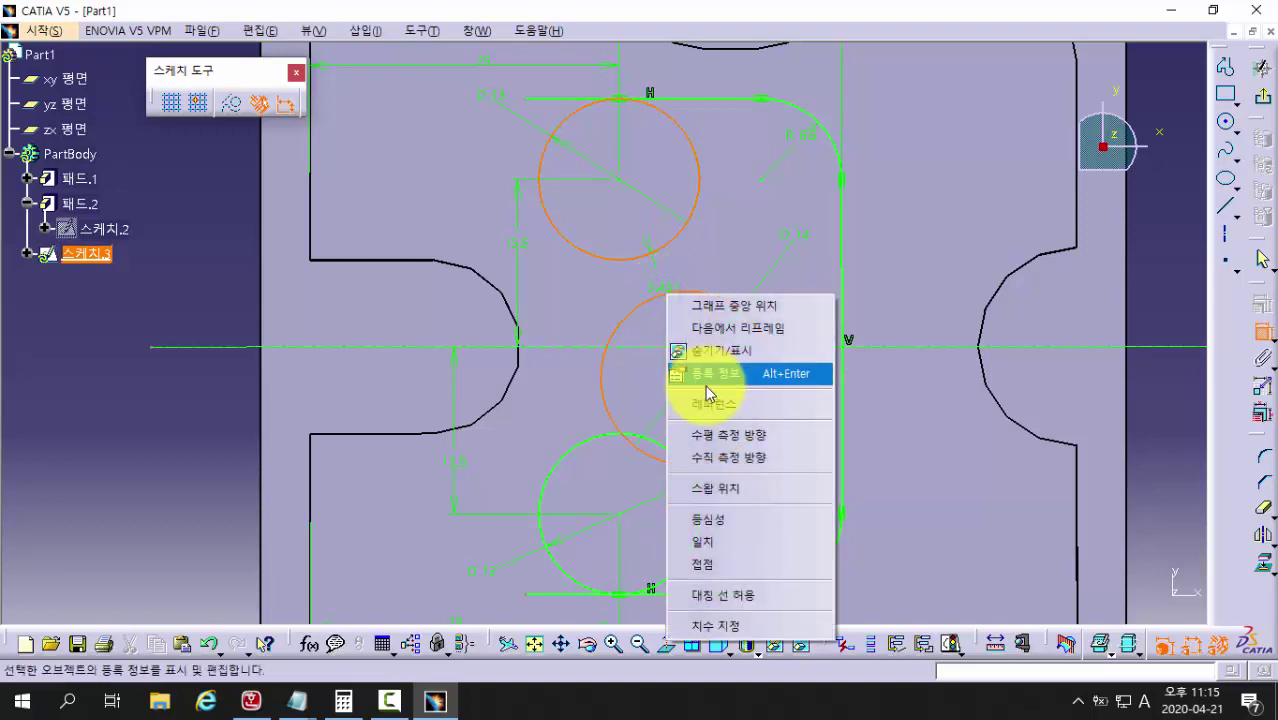
pyautogui.click(707, 568)
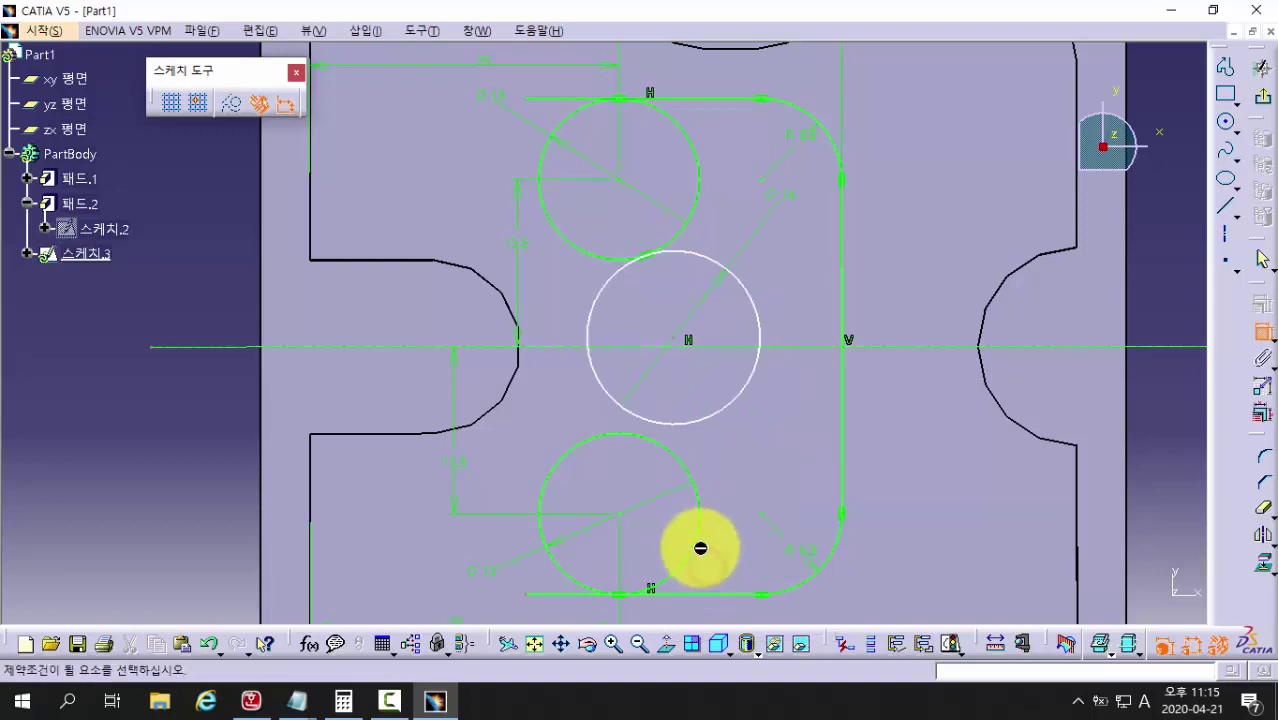
pyautogui.click(657, 425)
pyautogui.click(651, 438)
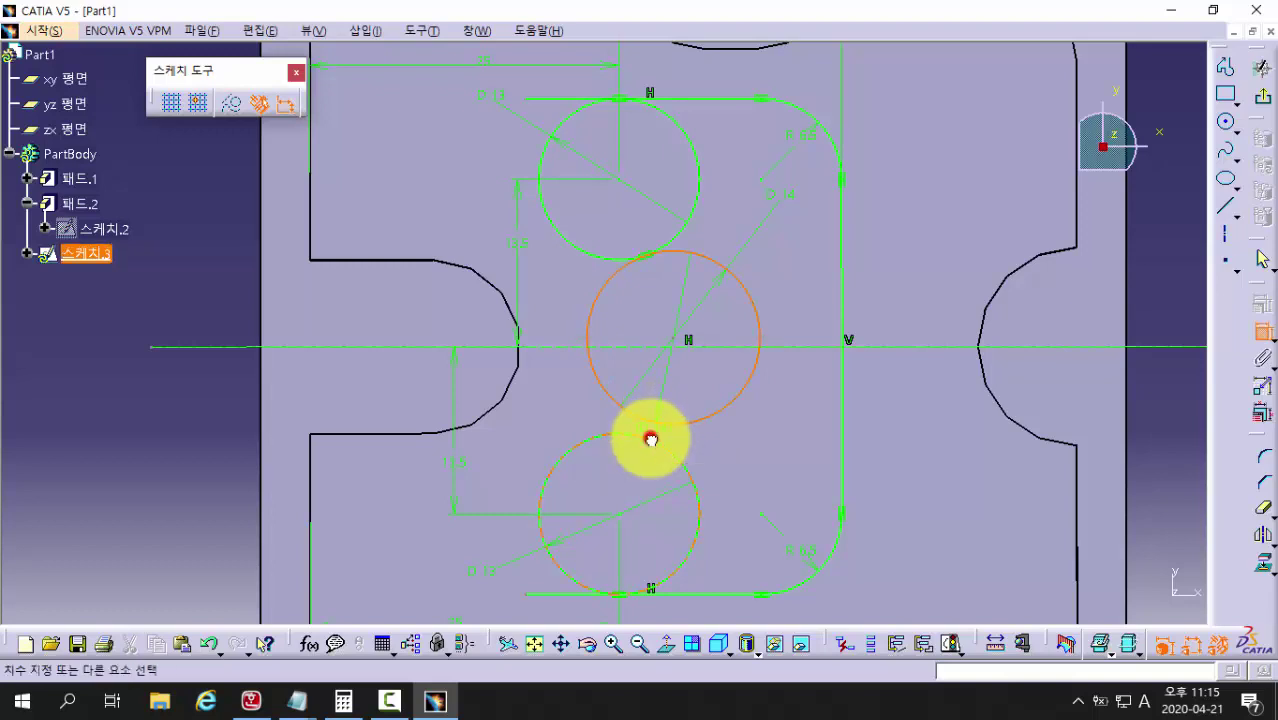
pyautogui.rightClick(651, 438)
pyautogui.click(681, 366)
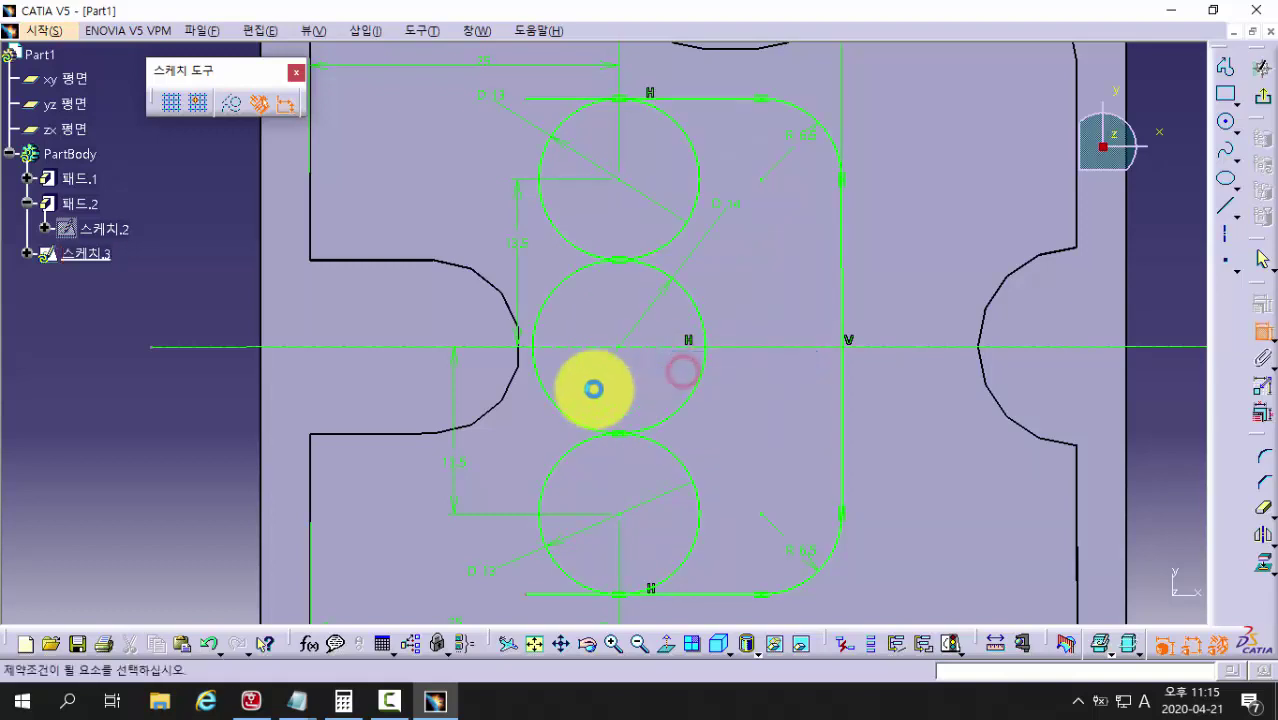
# Step: Trim the overhanging ends of both horizontal lines, the middle circle's left half and the right halves of the 13 mm circles
pyautogui.moveTo(770, 445); pyautogui.dragTo(776, 471, button='middle')
pyautogui.click(1264, 512)
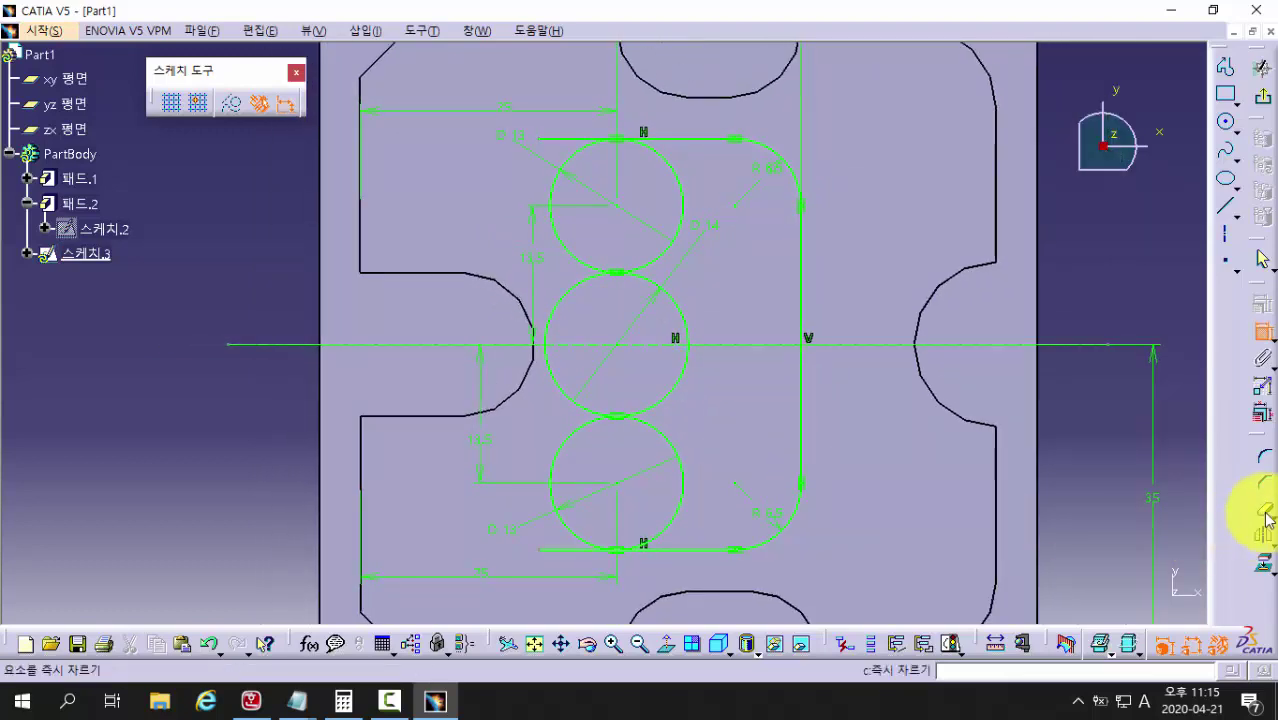
pyautogui.click(555, 140)
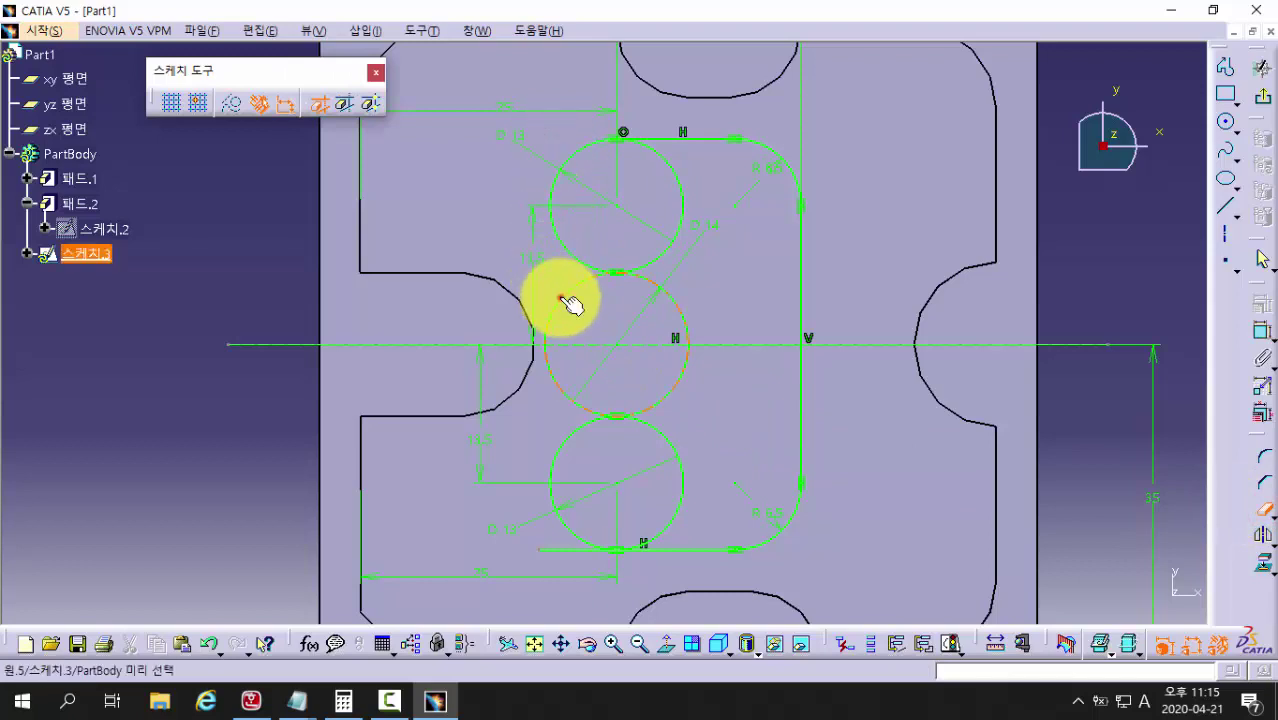
pyautogui.click(560, 296)
pyautogui.click(547, 550)
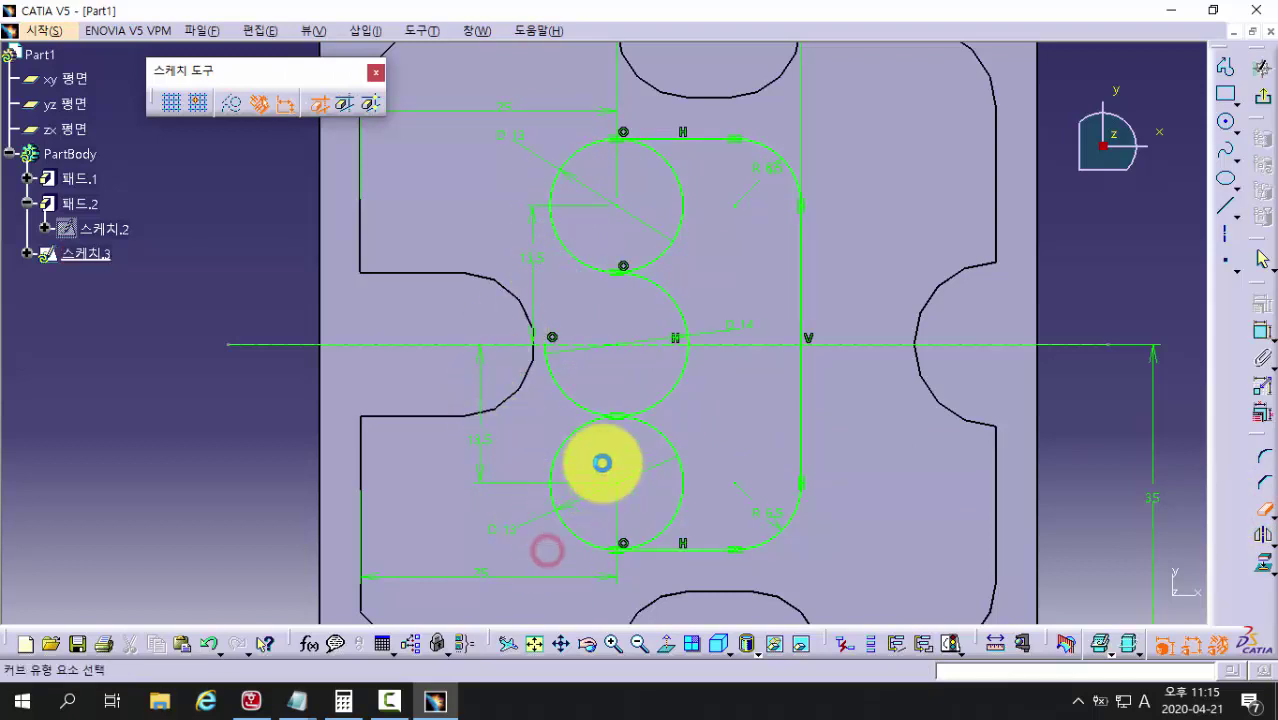
pyautogui.click(667, 440)
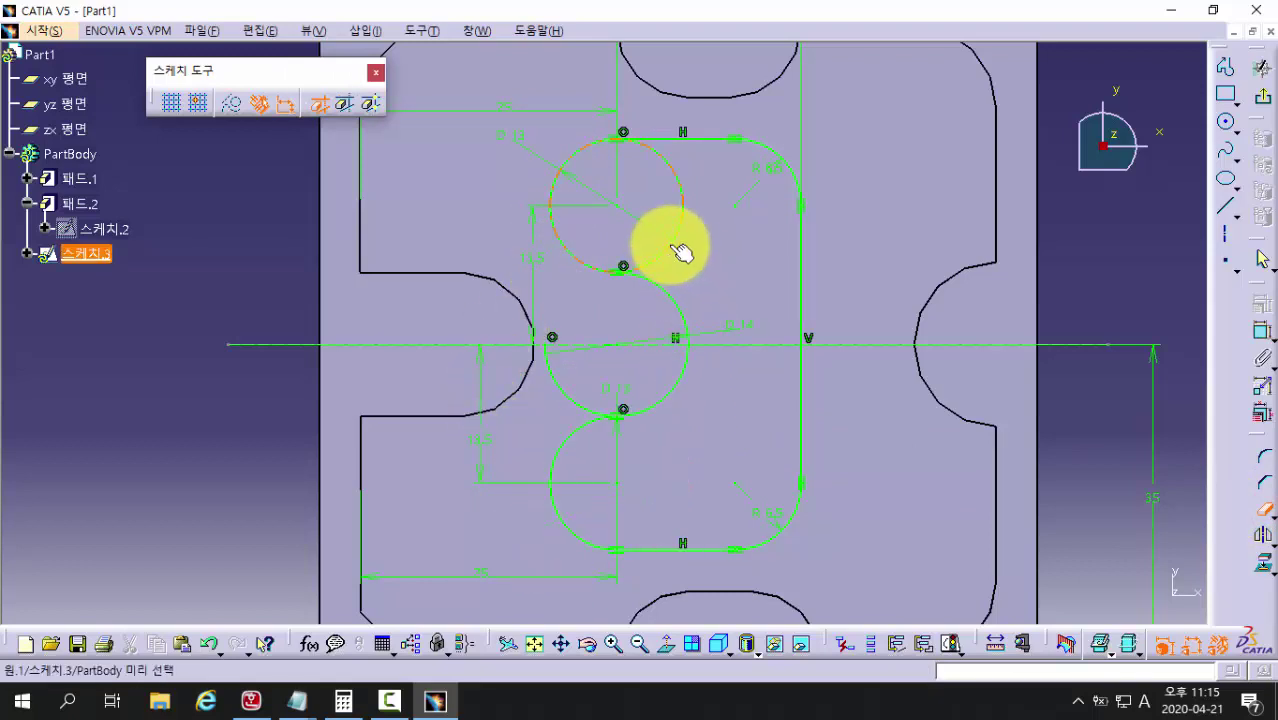
pyautogui.click(670, 251)
pyautogui.click(563, 385)
pyautogui.click(564, 386)
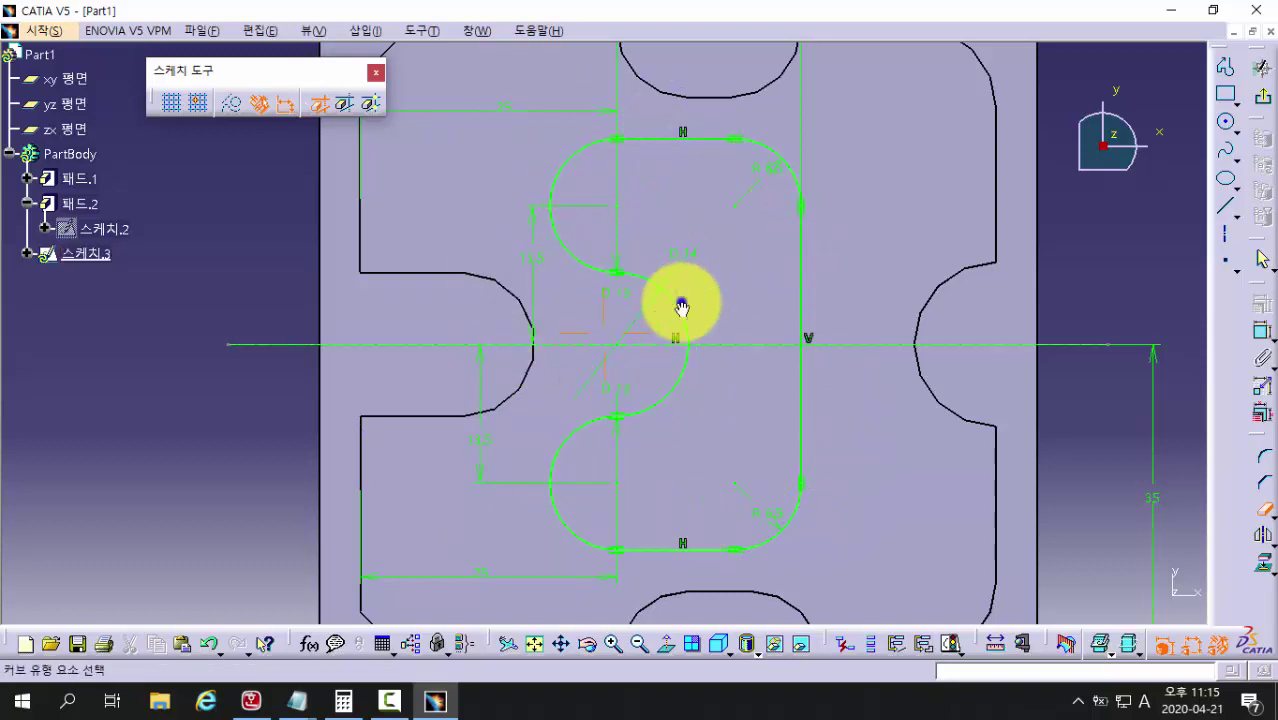
# Step: Exit the sketch and cut its profile as a 4 mm deep pocket
pyautogui.moveTo(681, 301)
pyautogui.mouseDown(button='middle')
pyautogui.moveTo(696, 348)
pyautogui.moveTo(882, 327)
pyautogui.mouseUp(button='middle')
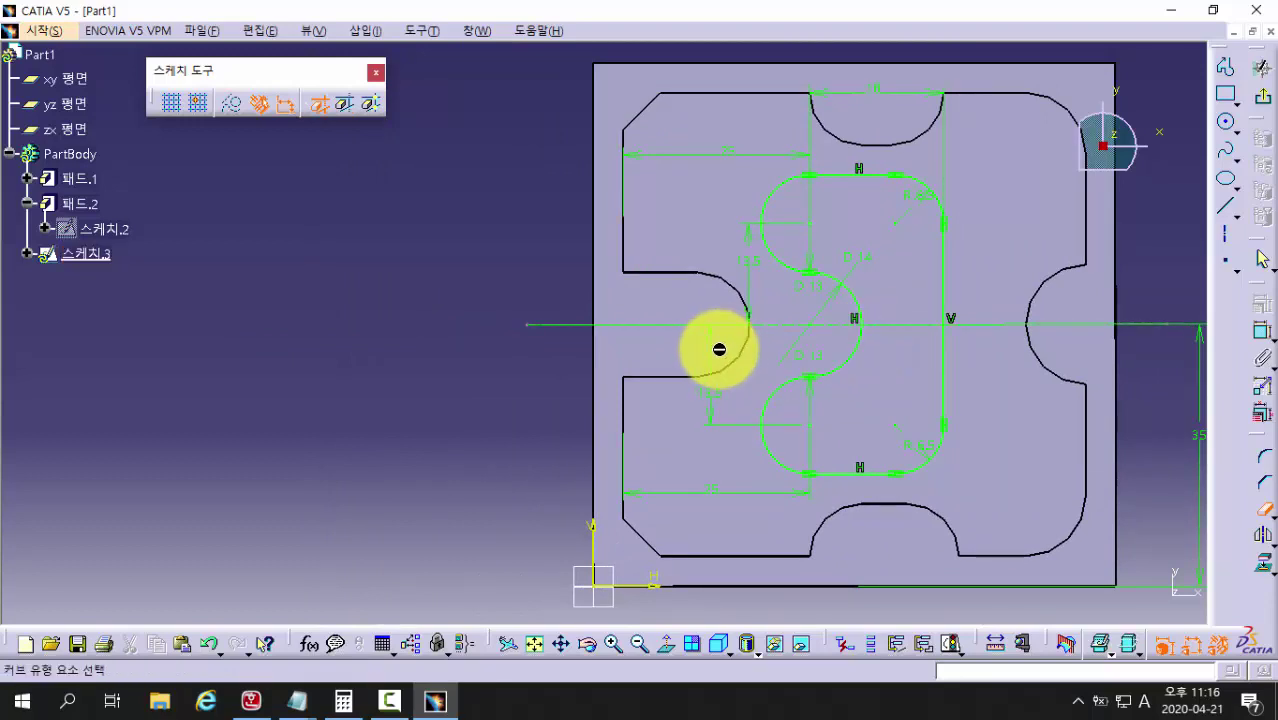
pyautogui.click(1258, 102)
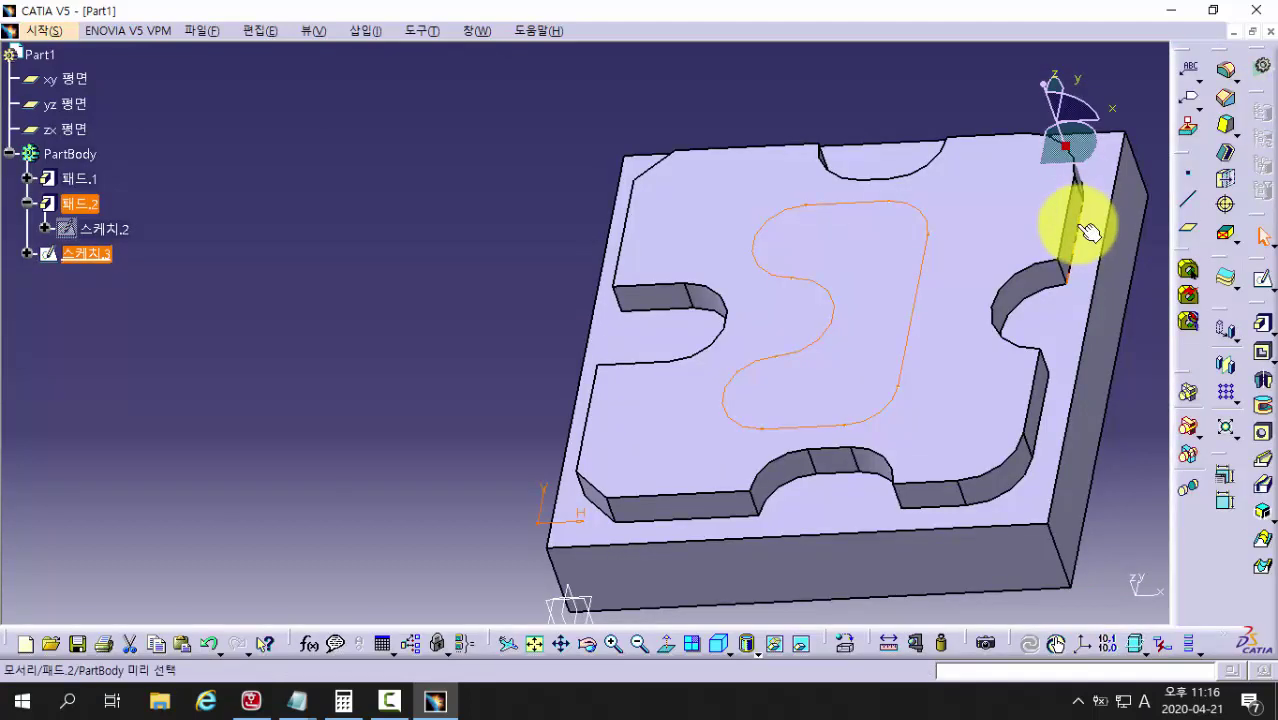
pyautogui.click(1264, 358)
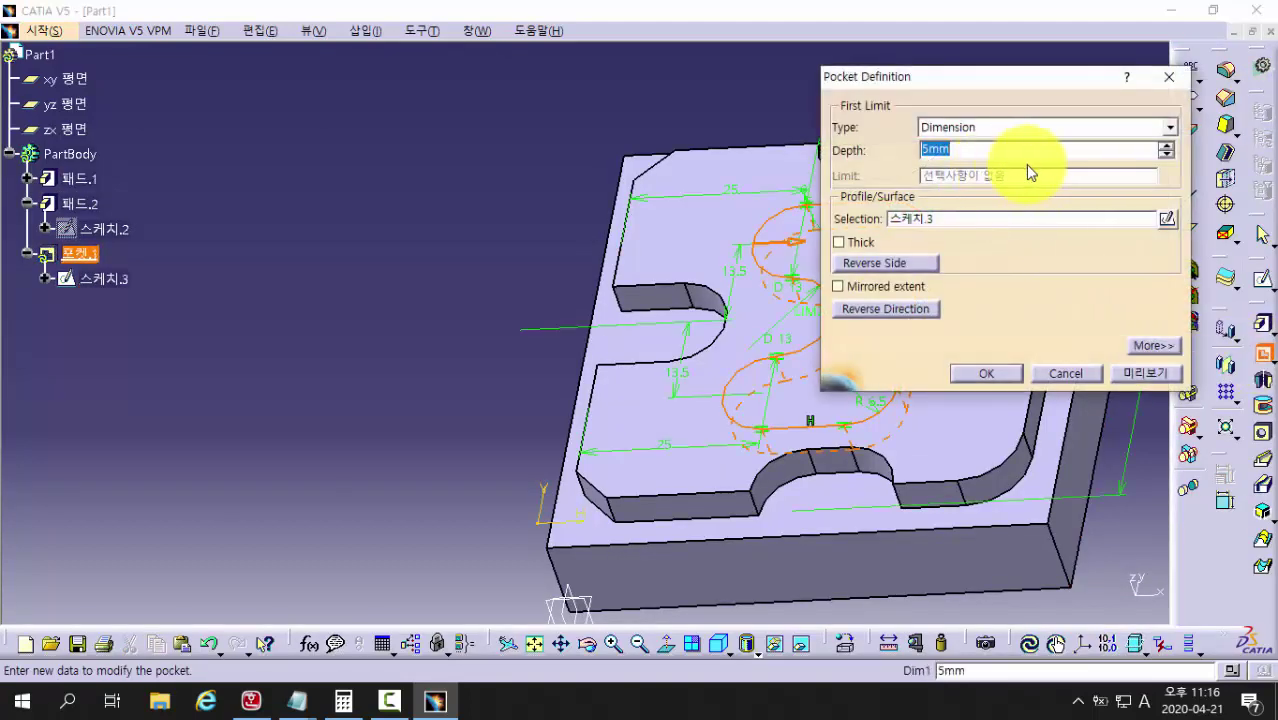
pyautogui.write('4')
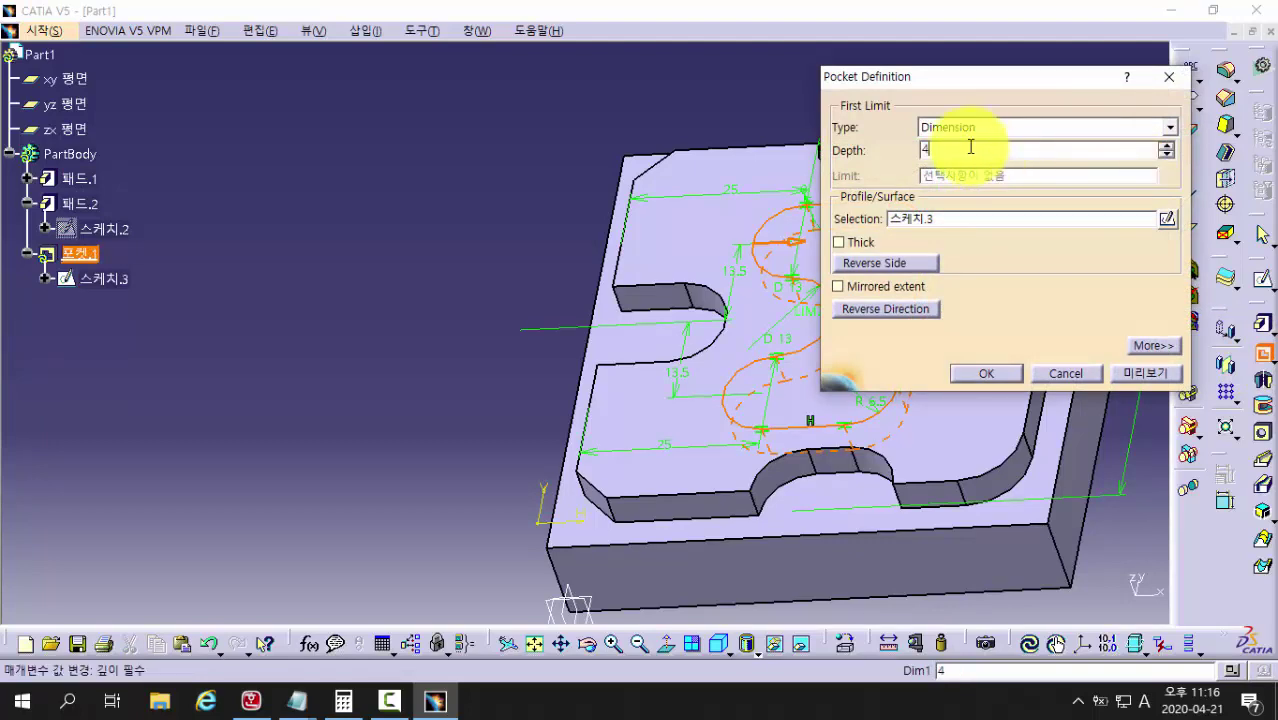
pyautogui.click(1137, 372)
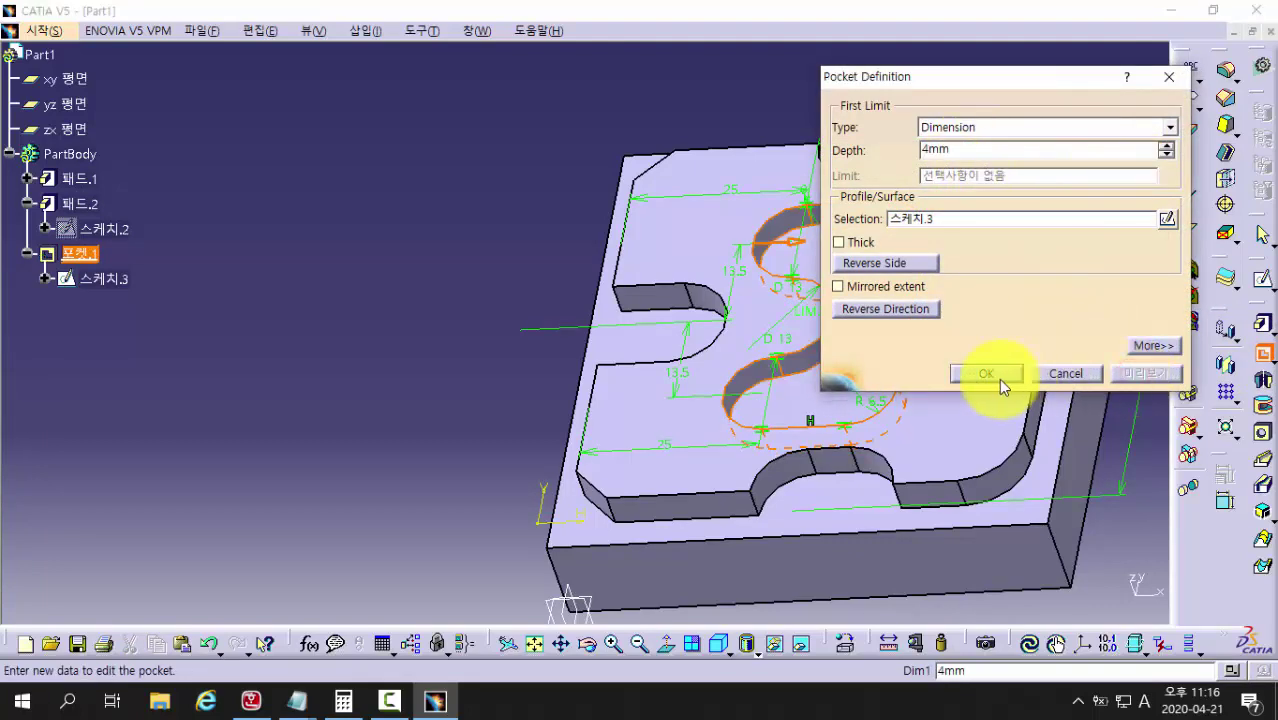
pyautogui.click(998, 378)
pyautogui.moveTo(383, 369); pyautogui.dragTo(776, 406, button='middle')
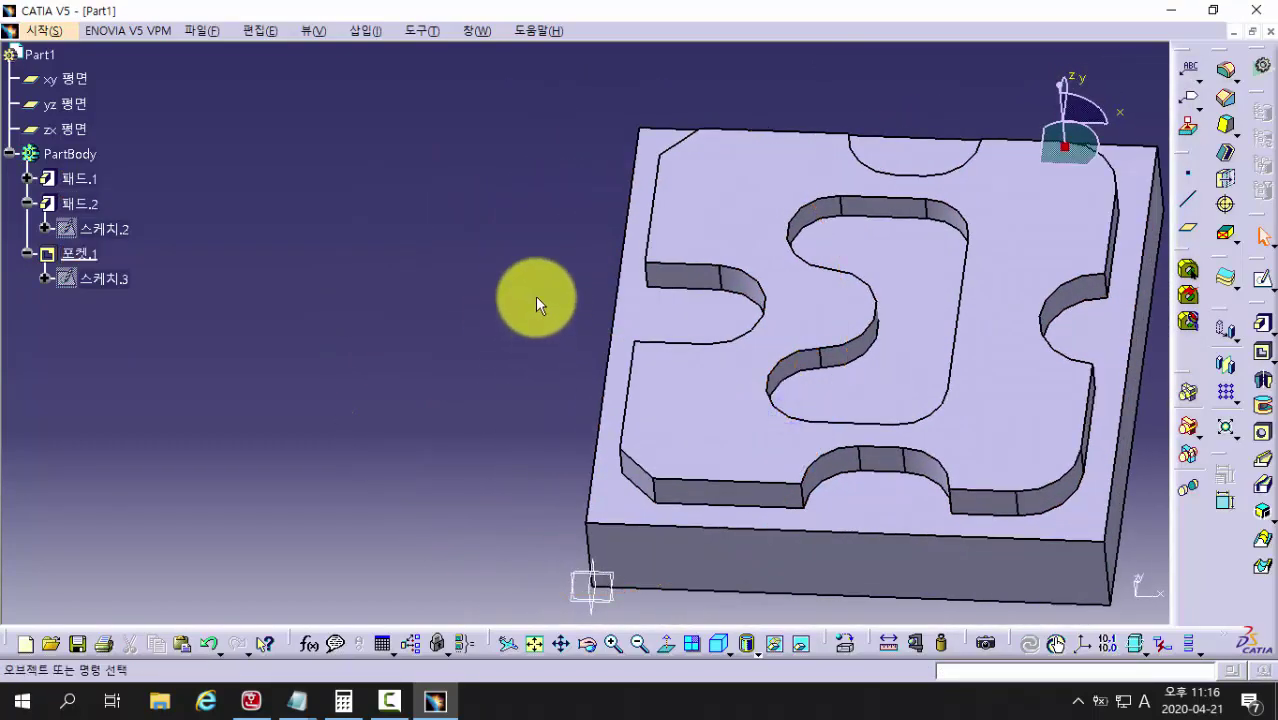
# Step: Check the drill holes in O3074.hwp and sketch a circle about 5.5 mm in diameter on the raised pad's top face, inside the pocket's upper lobe
pyautogui.click(255, 698)
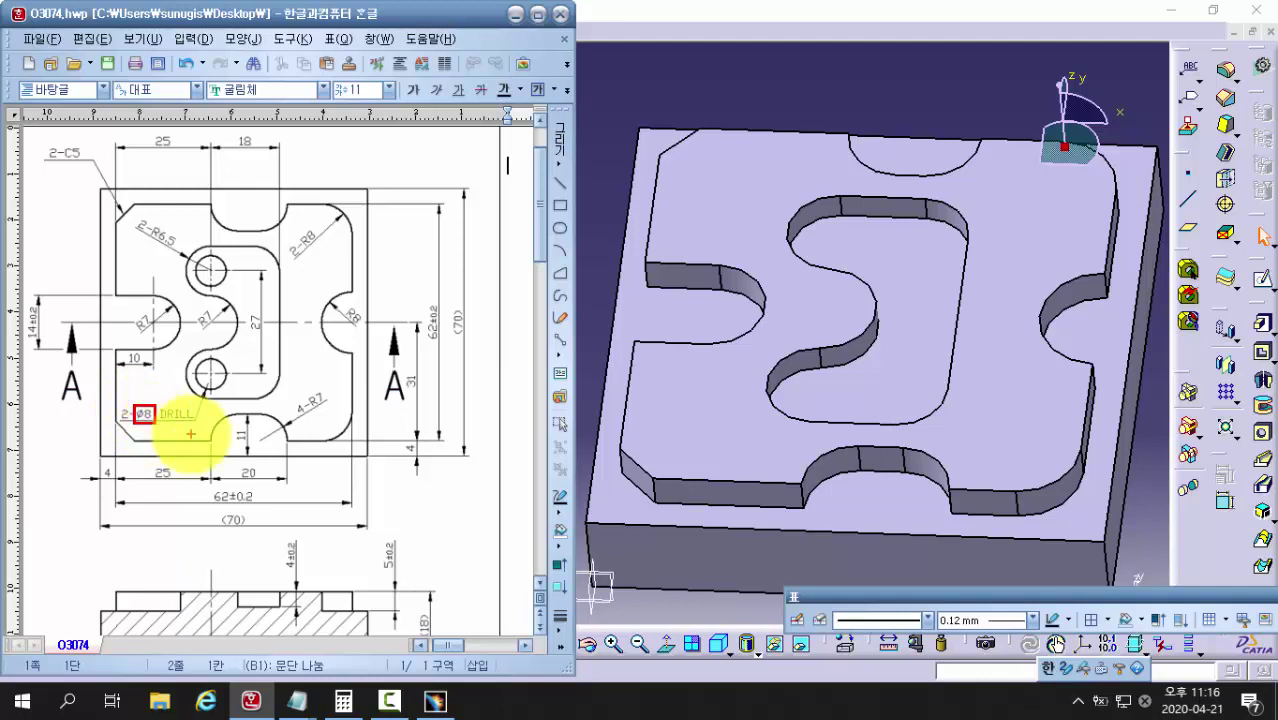
pyautogui.click(715, 18)
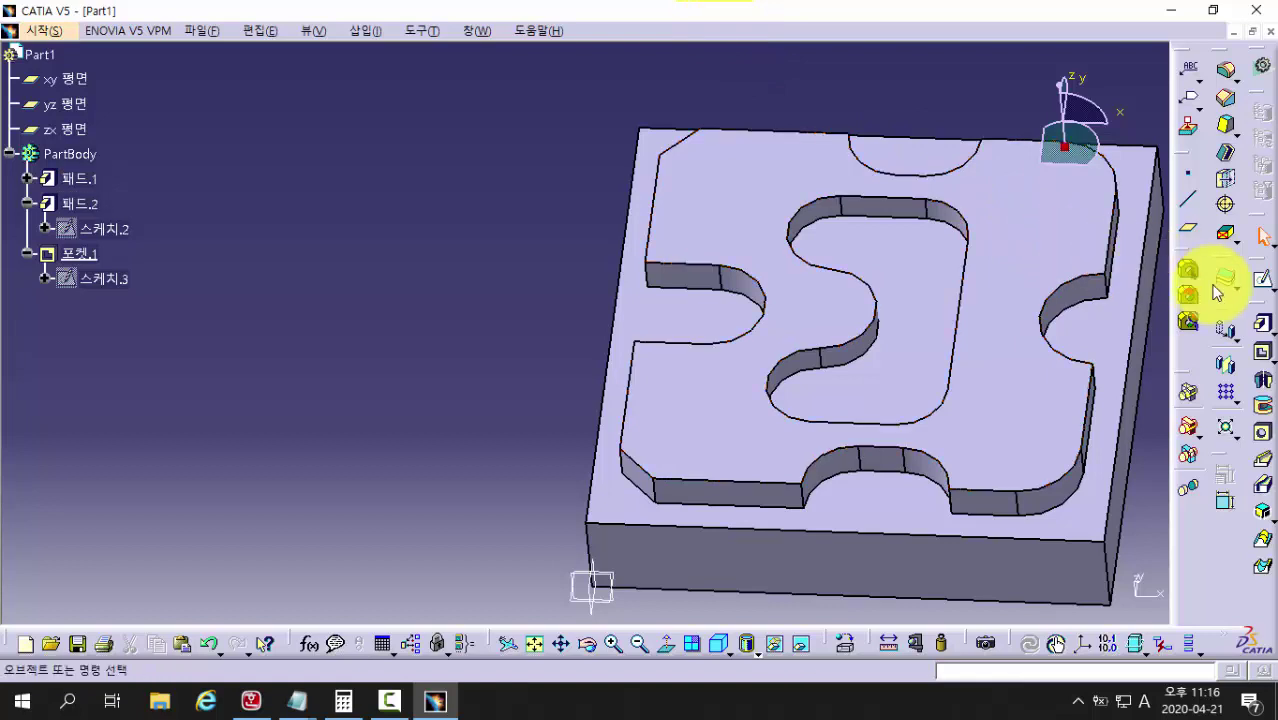
pyautogui.click(1266, 288)
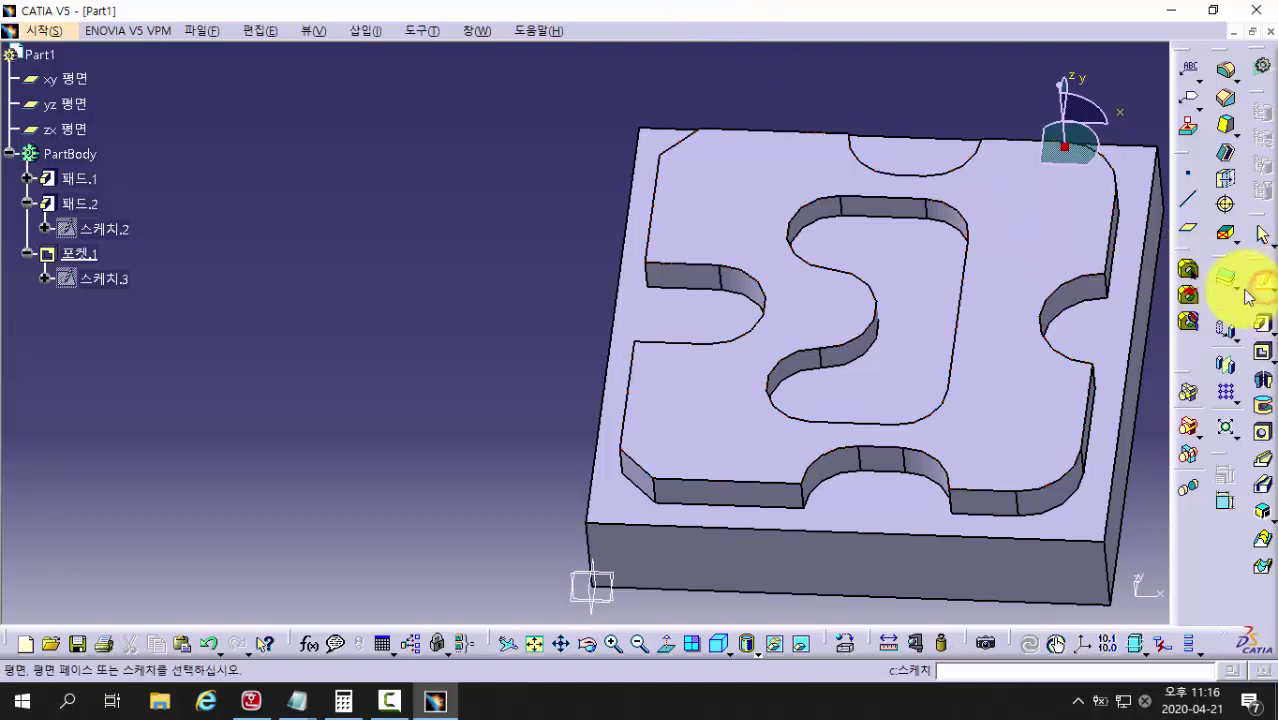
pyautogui.click(734, 205)
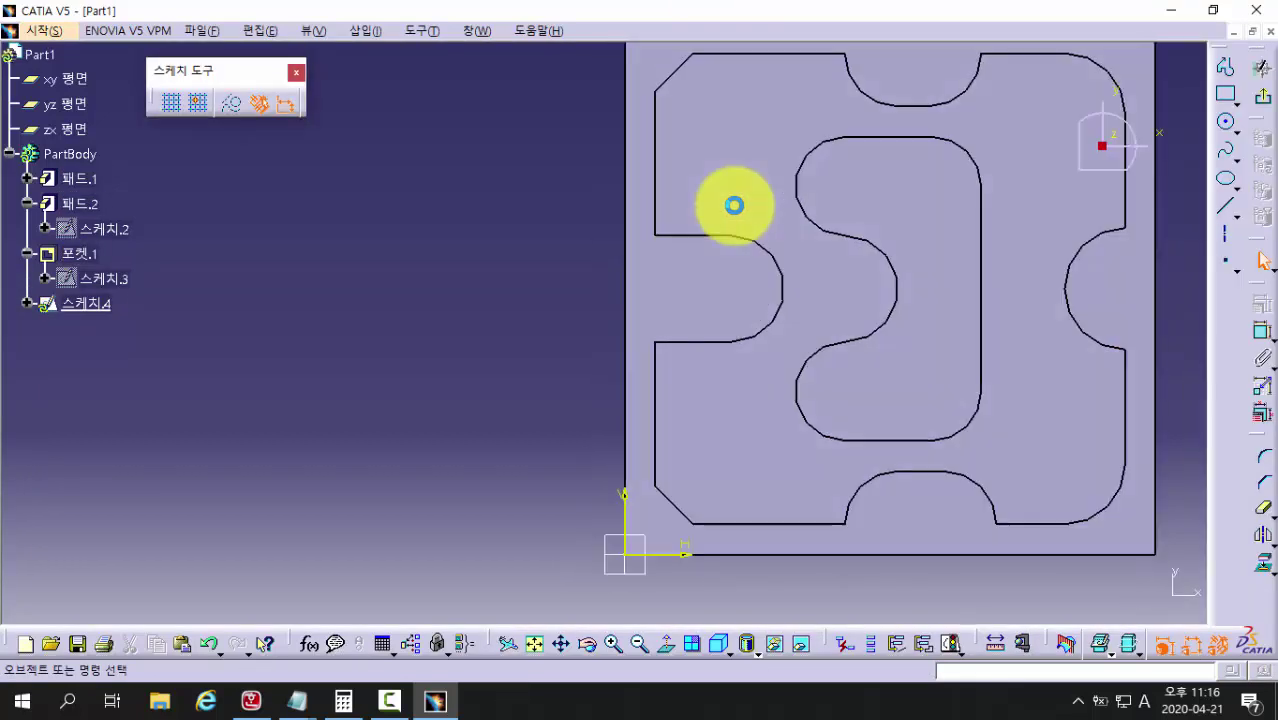
pyautogui.click(1226, 121)
pyautogui.click(795, 242)
pyautogui.click(810, 262)
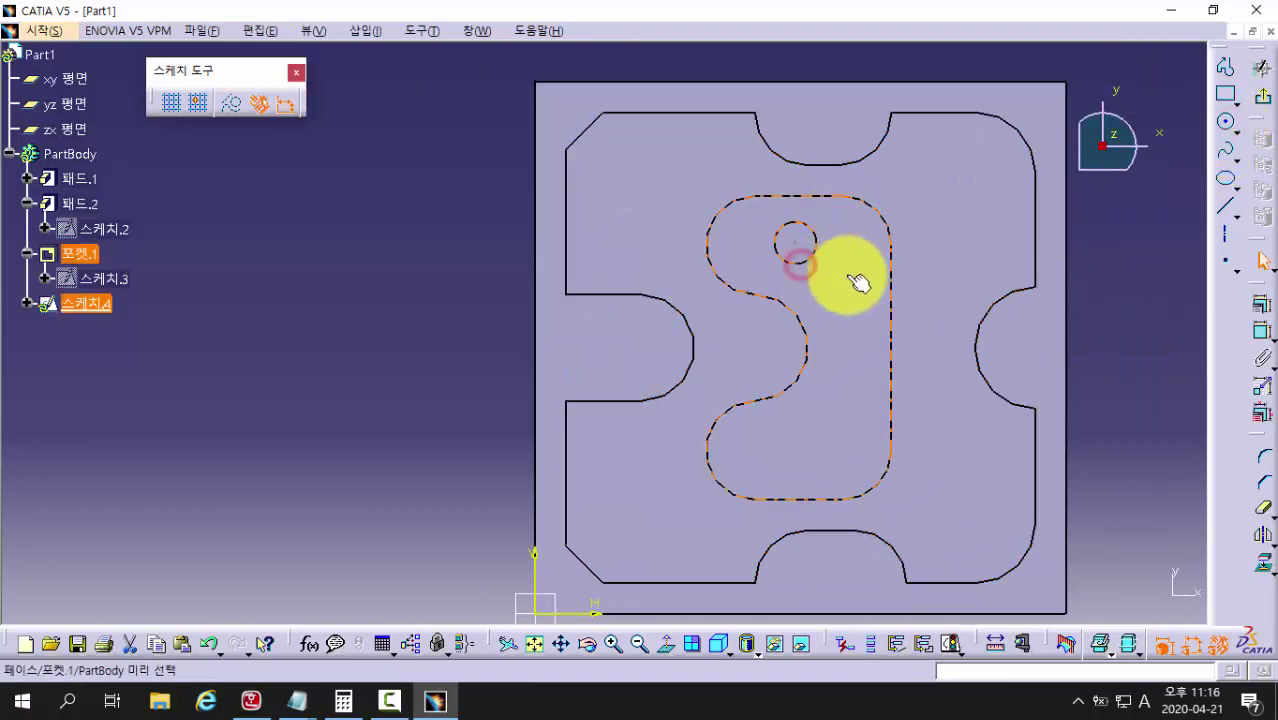
# Step: Dimension the upper hole circle and set its diameter to 8 mm
pyautogui.click(1259, 332)
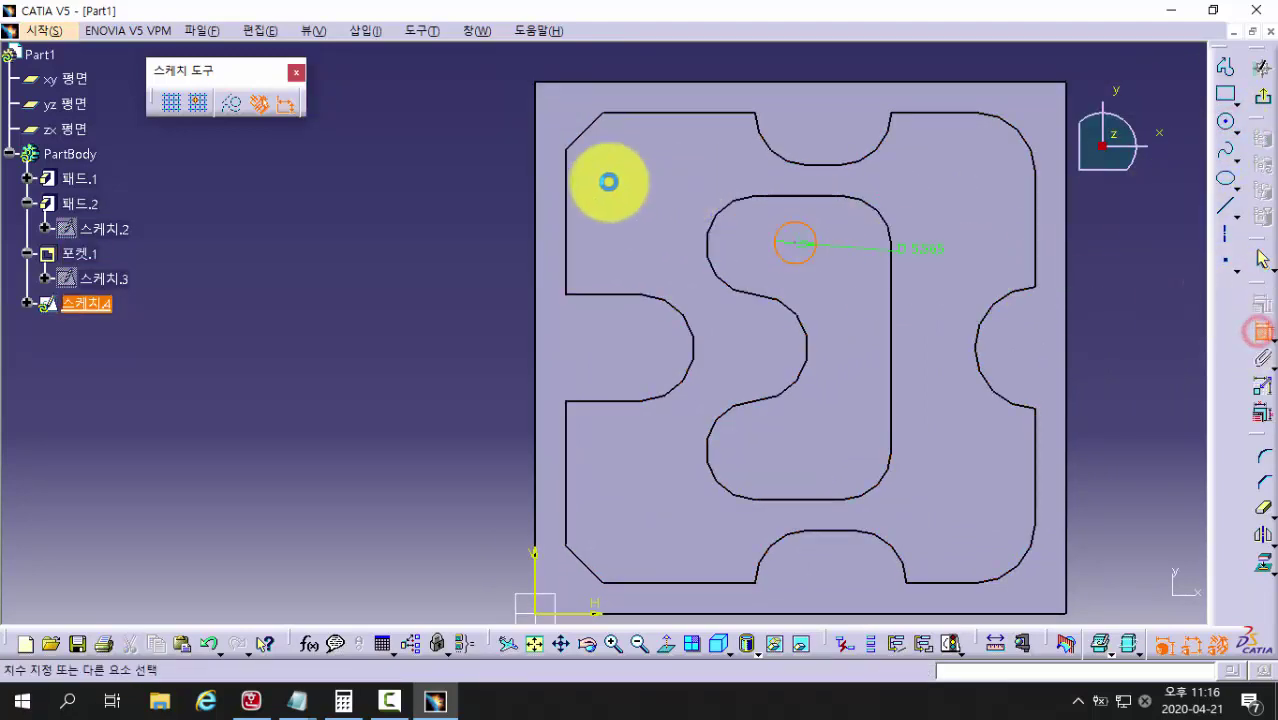
pyautogui.click(484, 161)
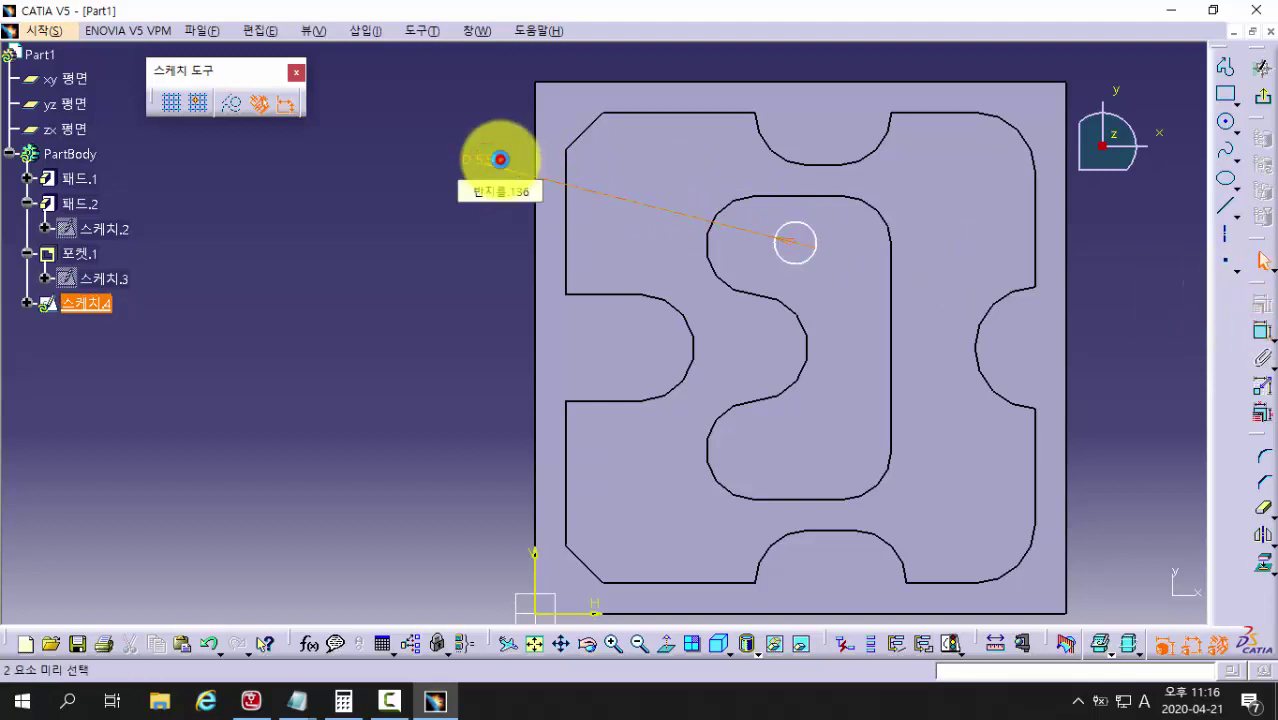
pyautogui.doubleClick(500, 160)
pyautogui.write('8mm')
pyautogui.press('Return')
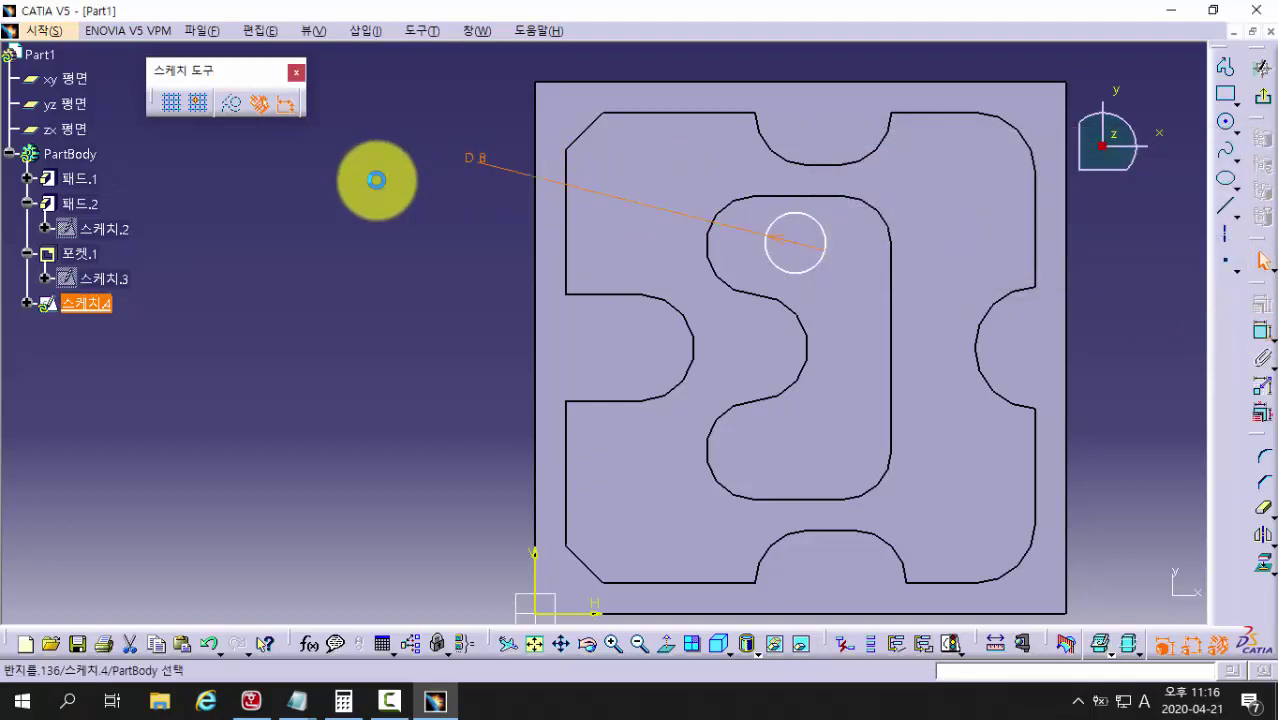
# Step: Draw a second circle inside the pocket's lower lobe and set its diameter to 8 mm
pyautogui.click(1218, 129)
pyautogui.click(776, 439)
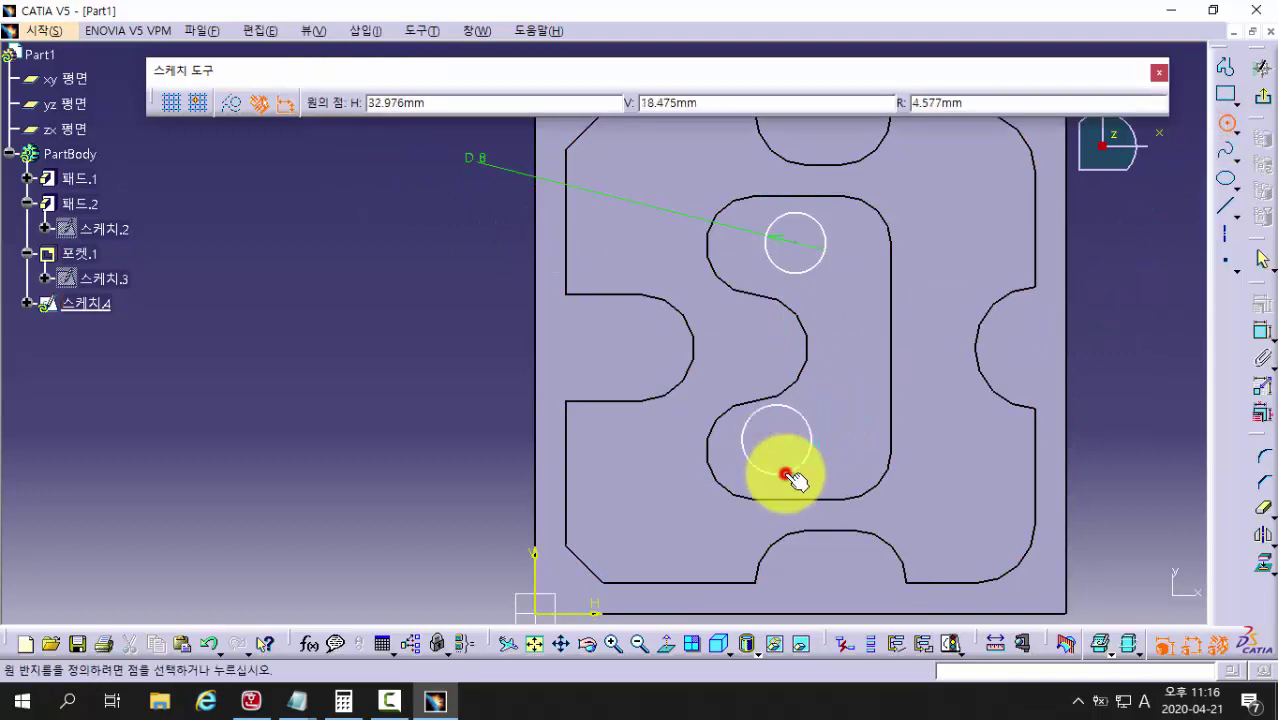
pyautogui.click(786, 474)
pyautogui.click(1262, 331)
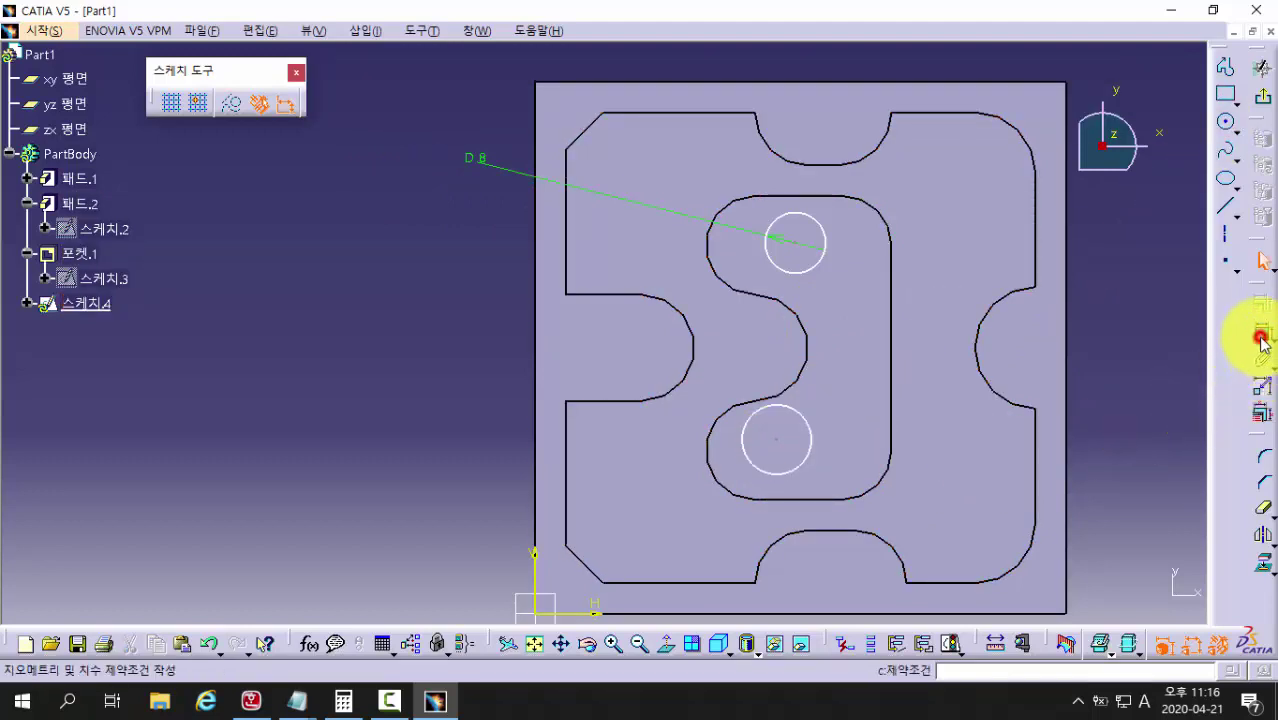
pyautogui.click(772, 476)
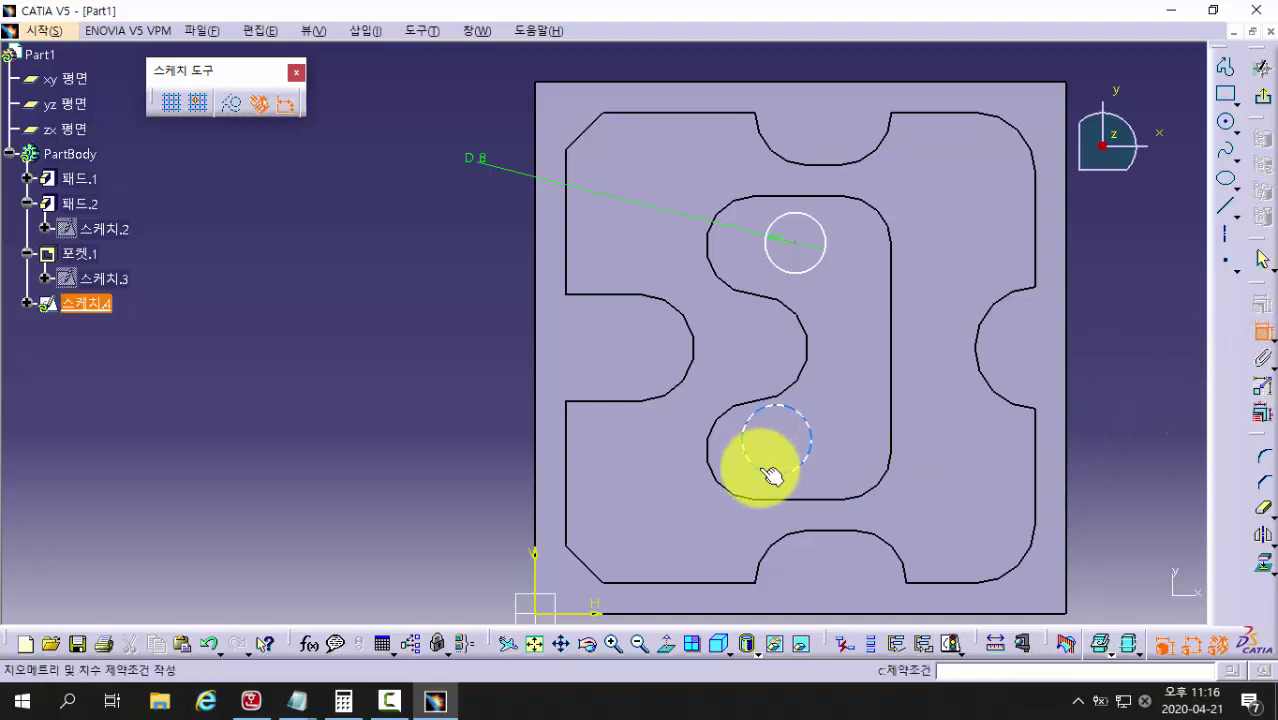
pyautogui.click(468, 481)
pyautogui.doubleClick(475, 480)
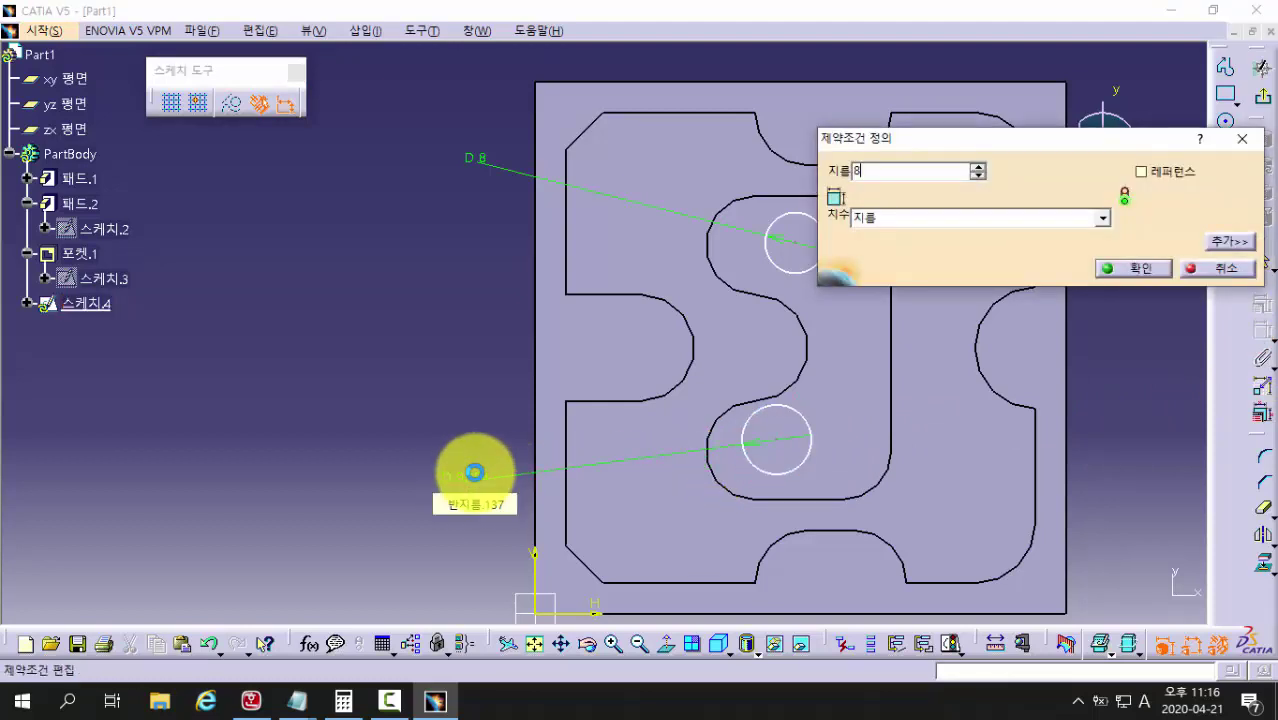
pyautogui.press('Return')
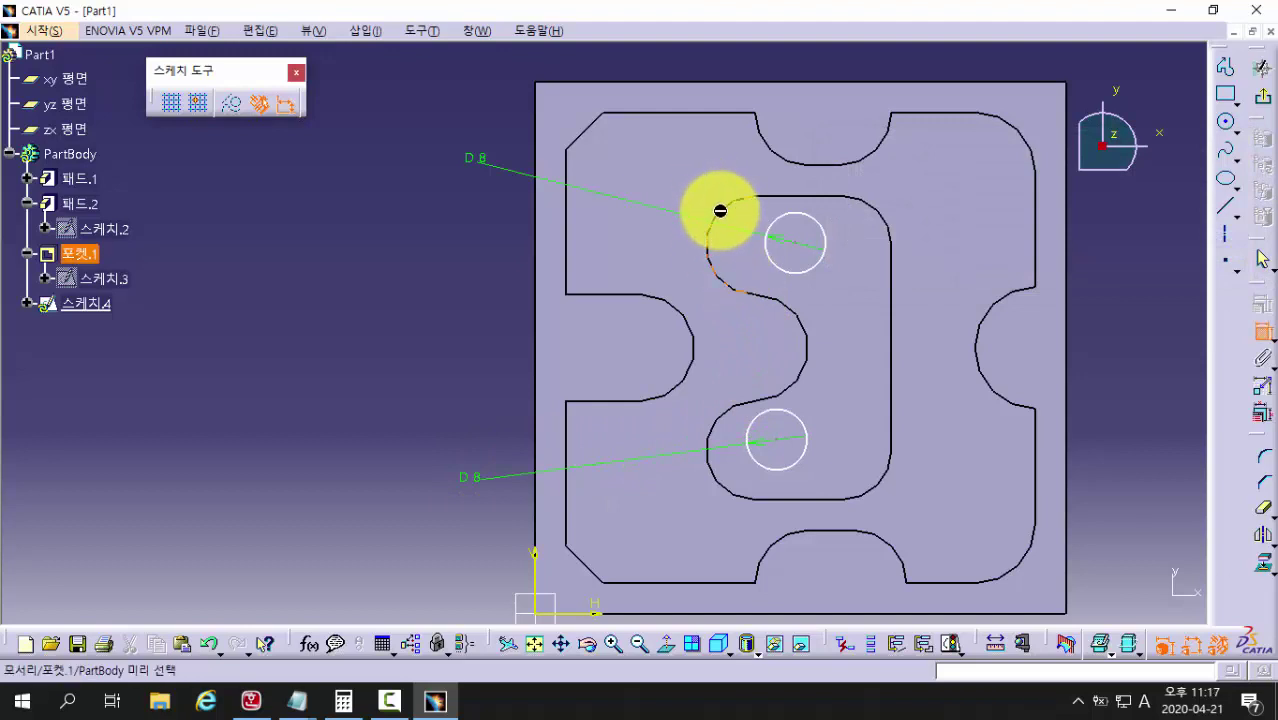
# Step: Make each 8 mm circle concentric with the rounded pocket edge at its left, upper and lower
pyautogui.click(717, 207)
pyautogui.keyDown('ctrl'); pyautogui.click(777, 252); pyautogui.keyUp('ctrl')
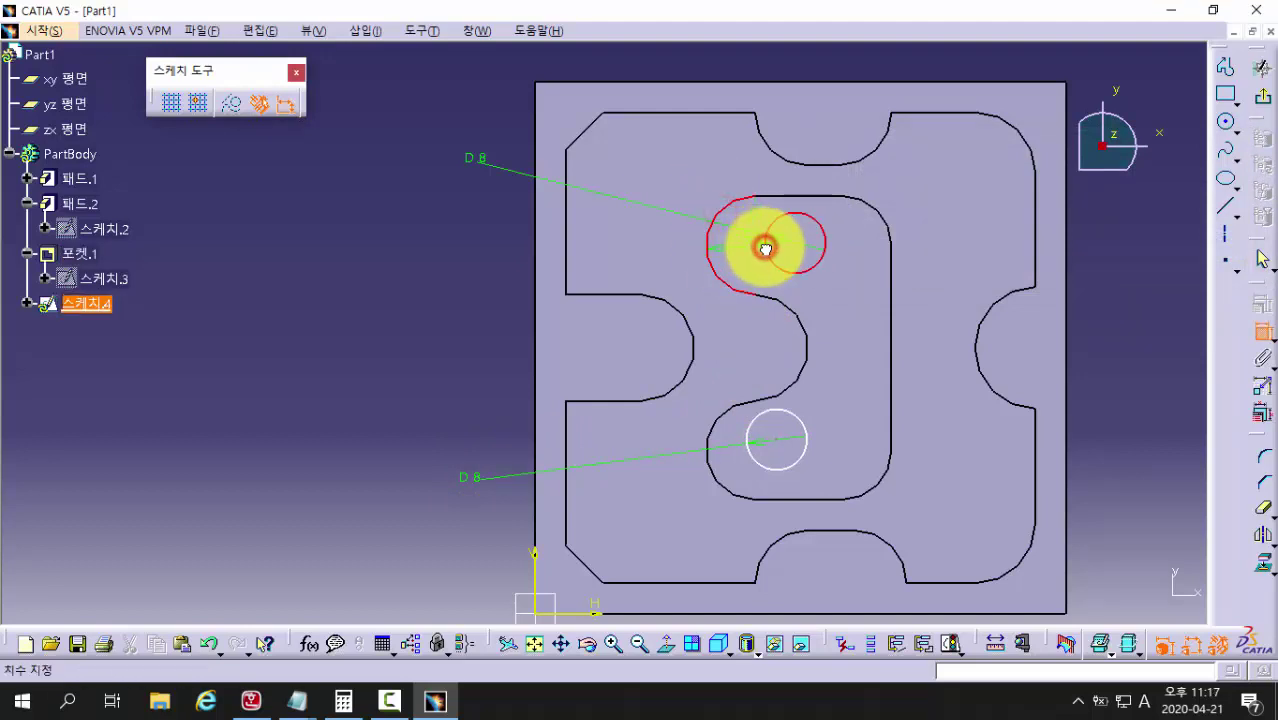
pyautogui.rightClick(766, 249)
pyautogui.click(806, 488)
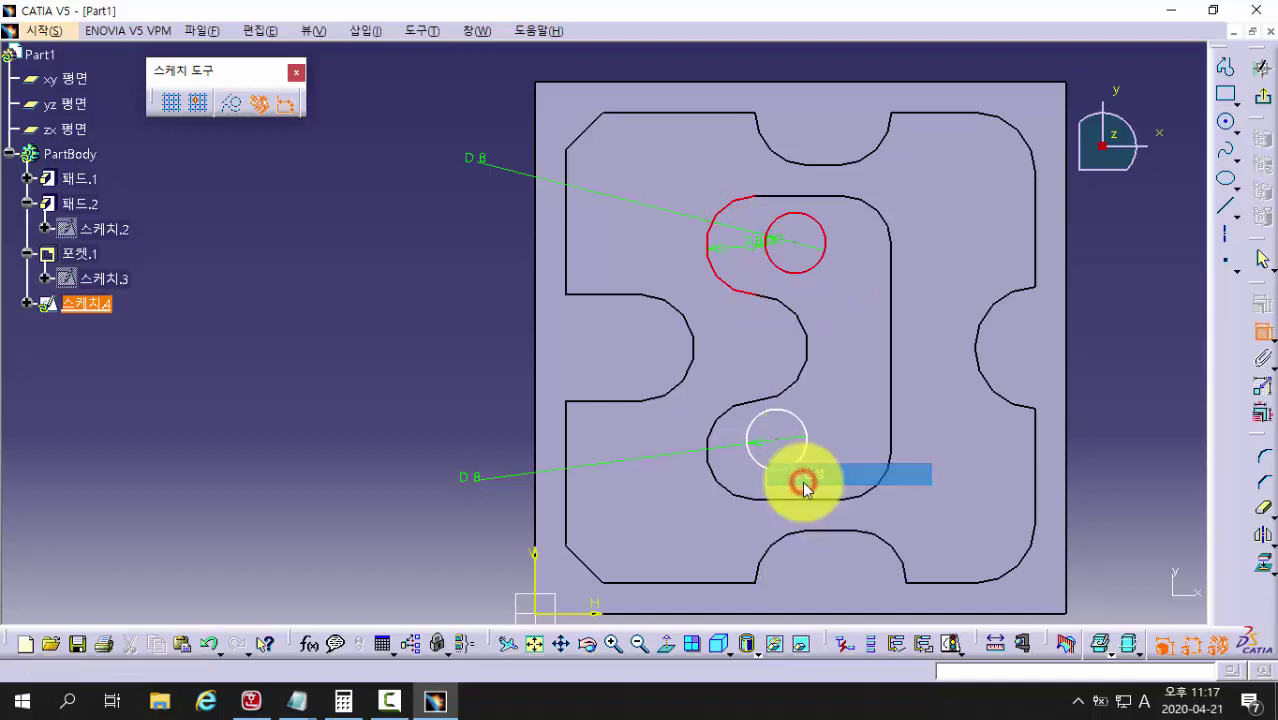
pyautogui.click(727, 490)
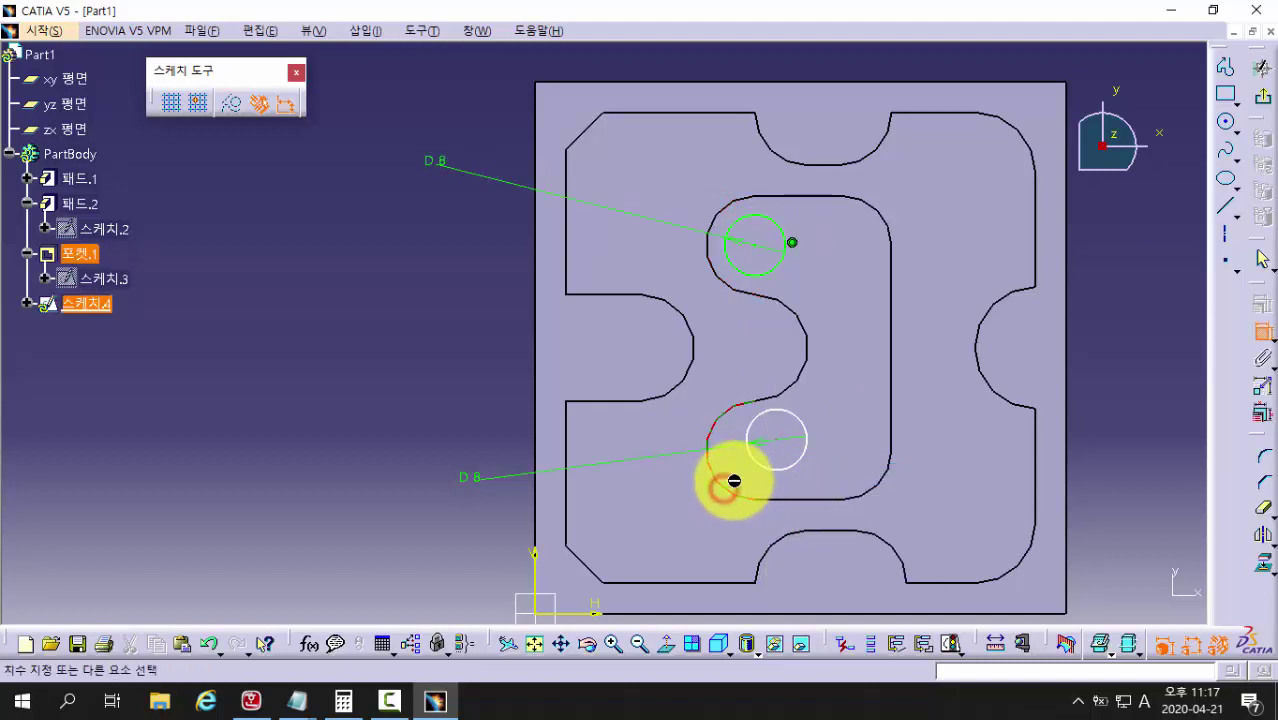
pyautogui.rightClick(763, 470)
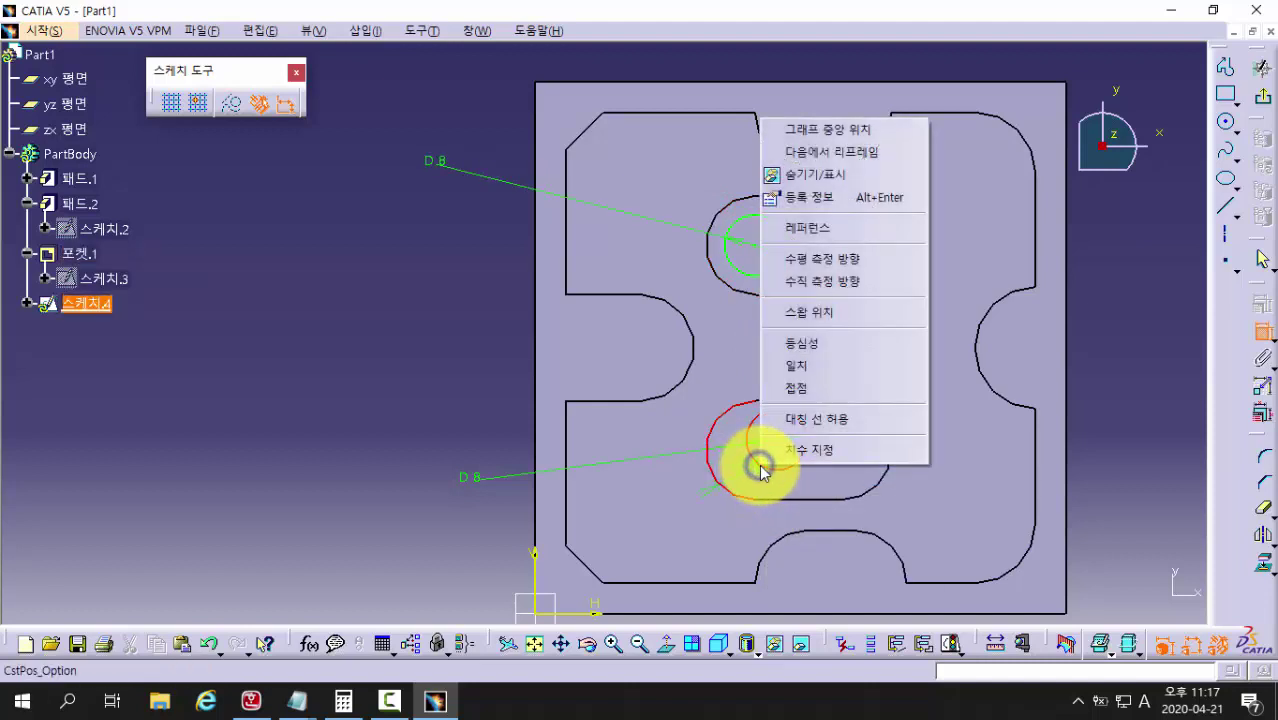
pyautogui.click(805, 351)
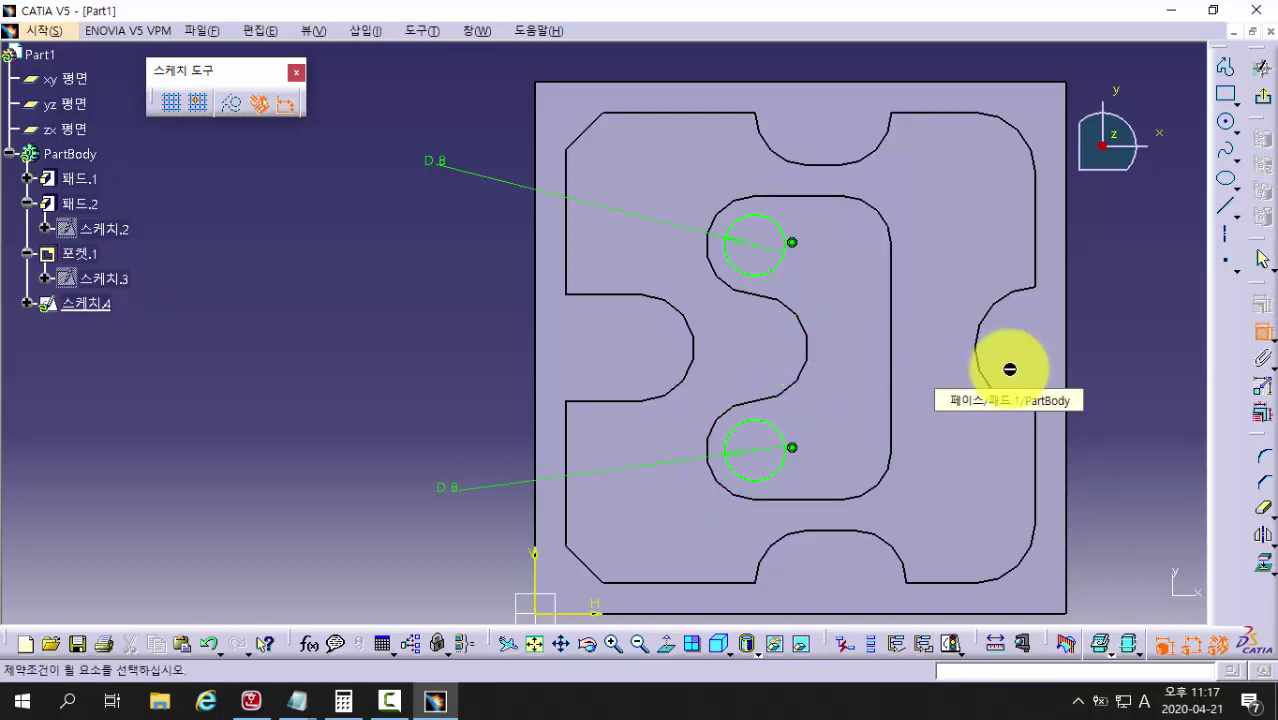
# Step: Finish the hole sketch and cut both 8 mm circles through the plate as a pocket with the Up to last limit
pyautogui.click(1262, 70)
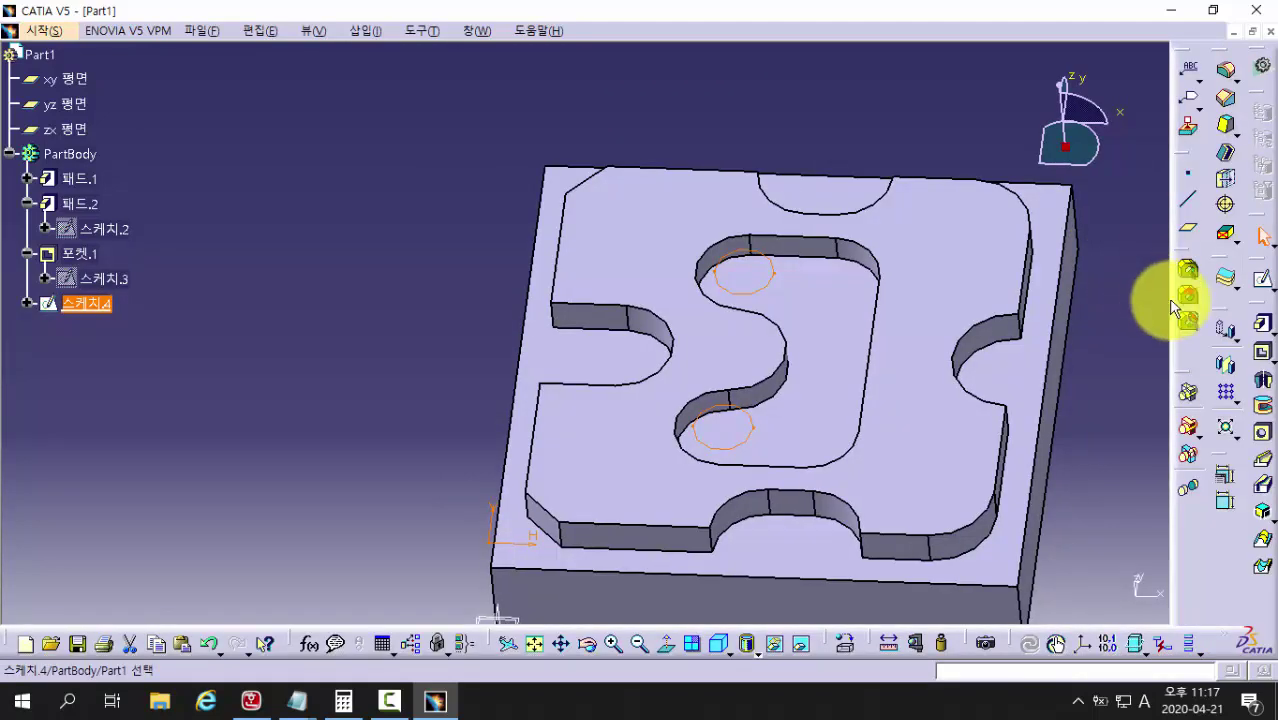
pyautogui.click(1266, 357)
pyautogui.moveTo(506, 305); pyautogui.dragTo(348, 262, button='middle')
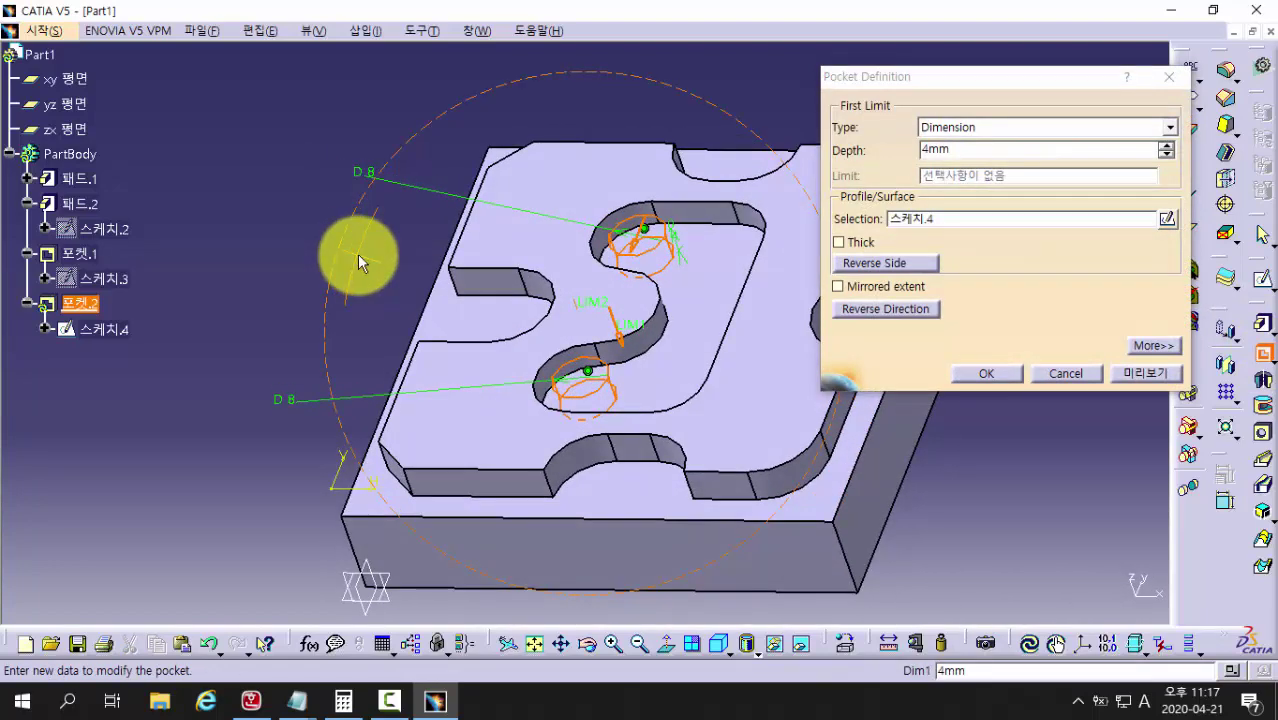
pyautogui.click(955, 130)
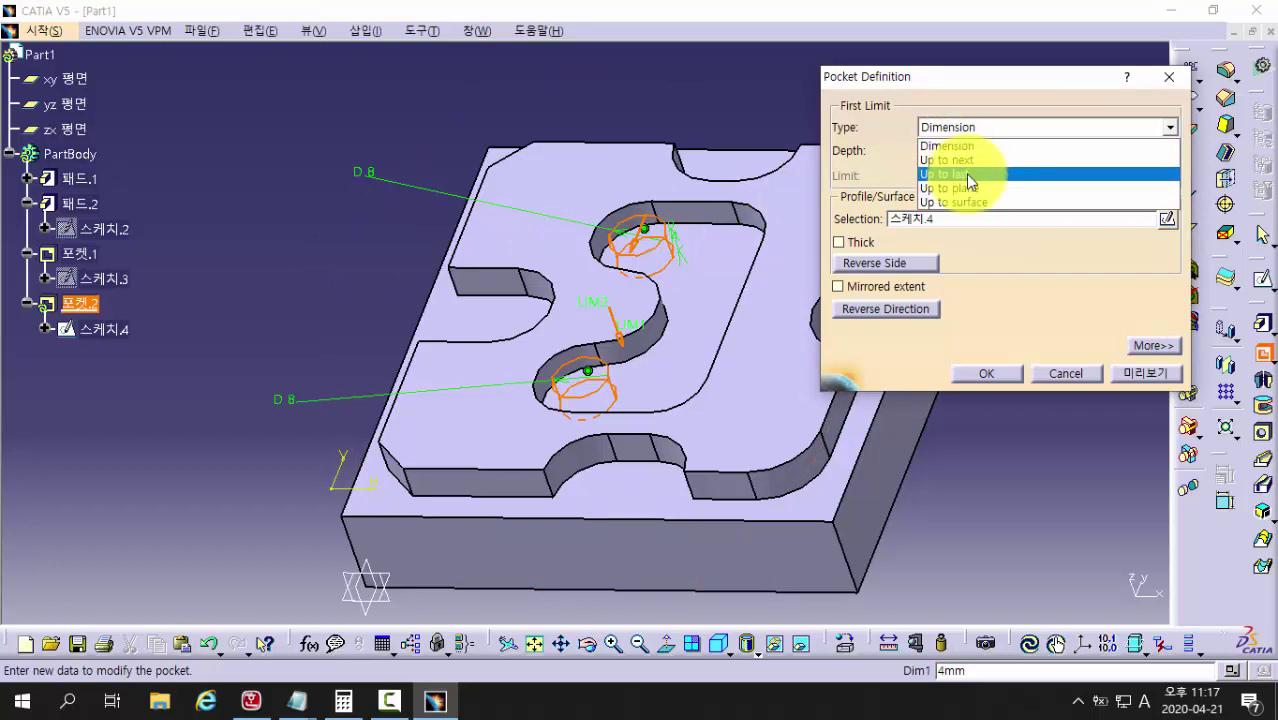
pyautogui.click(965, 174)
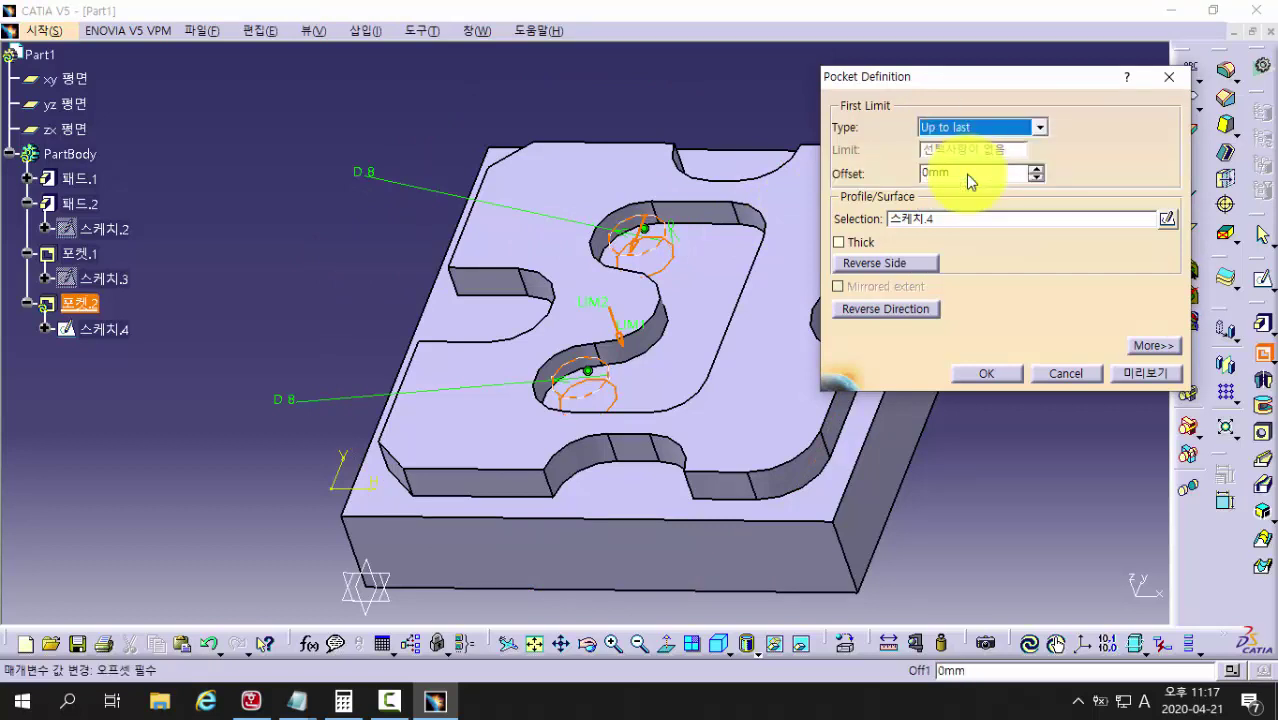
pyautogui.click(1130, 375)
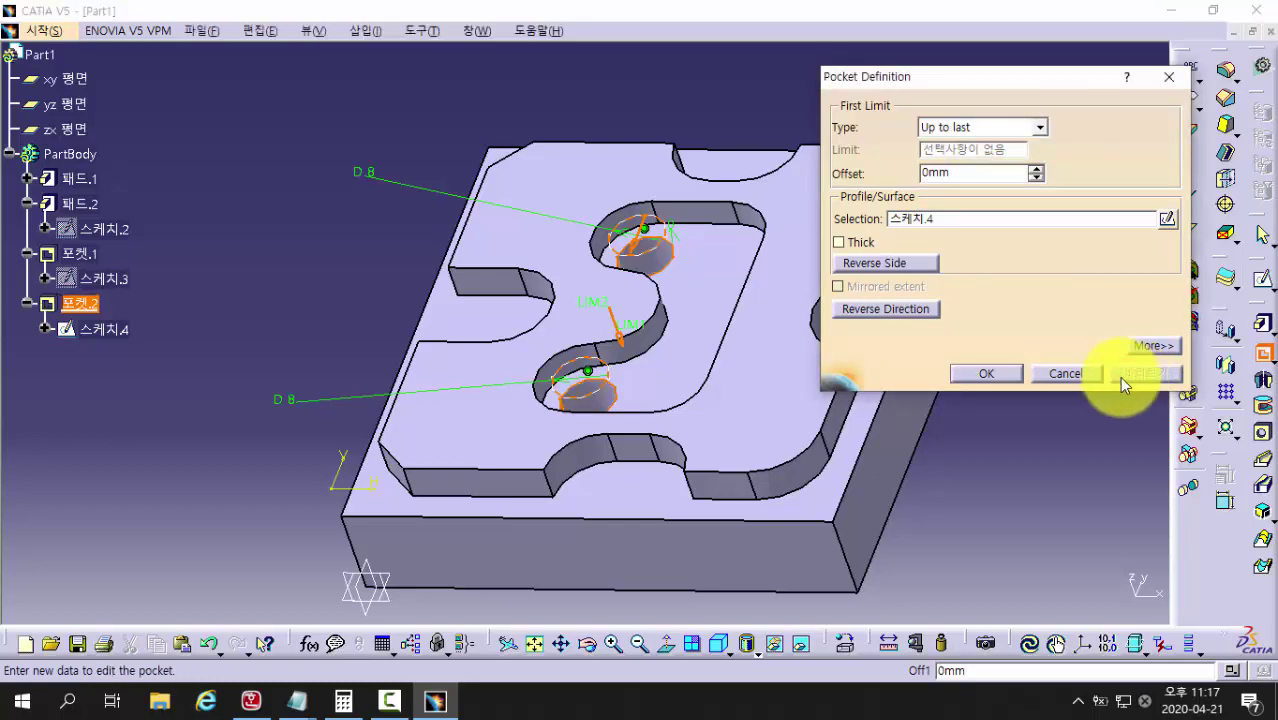
pyautogui.click(975, 382)
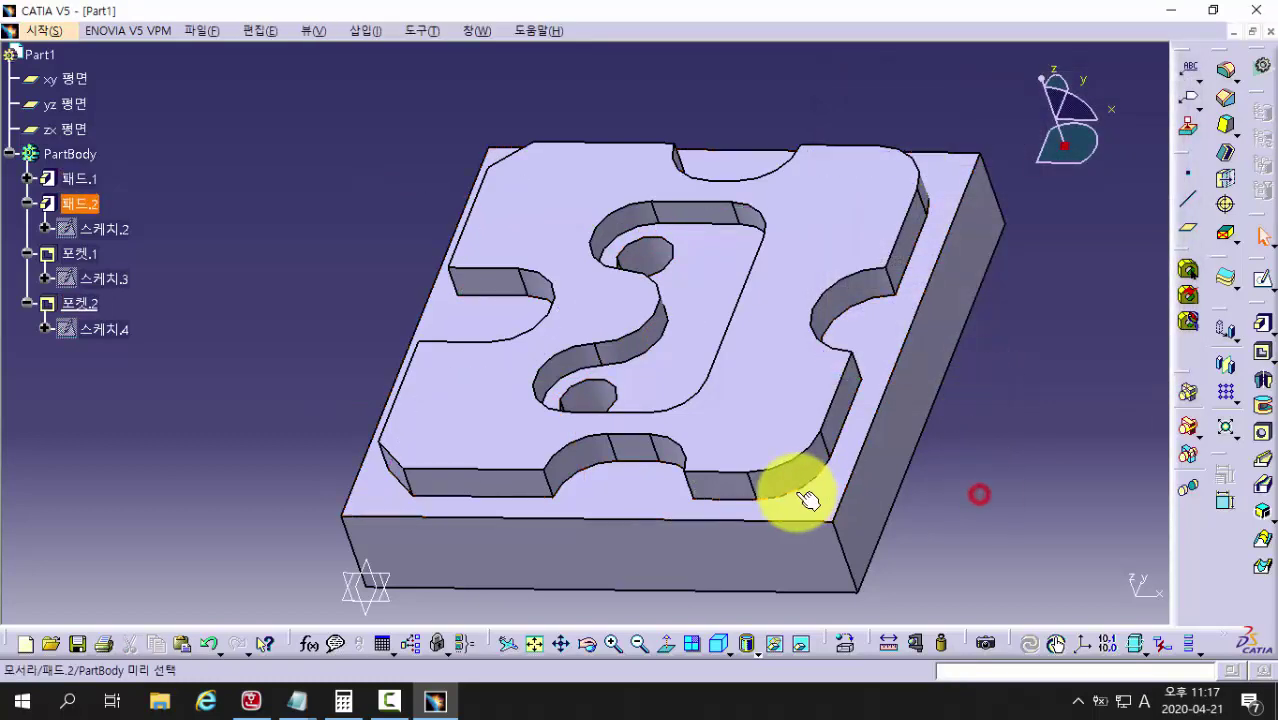
# Step: Inspect the drilled holes on the model and compare the plate with the drawing in O3074.hwp
pyautogui.moveTo(810, 499); pyautogui.dragTo(716, 290, button='middle')
pyautogui.moveTo(864, 432); pyautogui.dragTo(865, 383, button='middle')
pyautogui.moveTo(810, 328); pyautogui.dragTo(876, 375, button='middle')
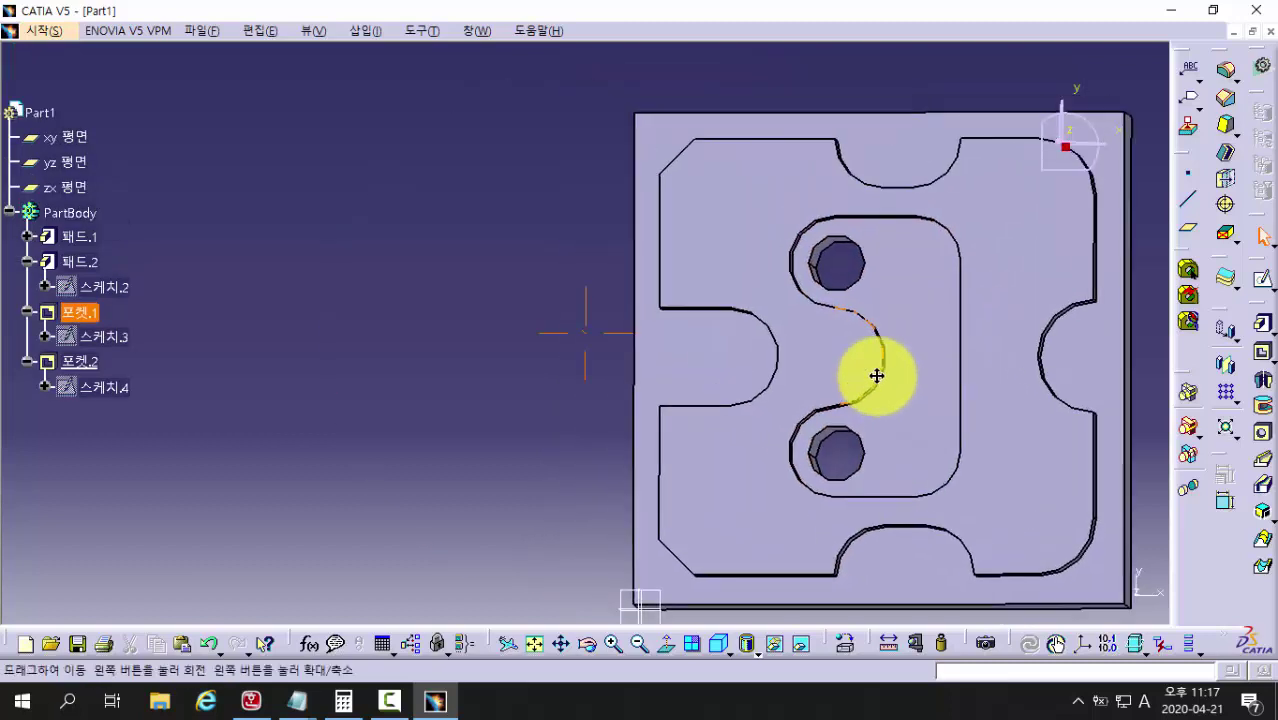
pyautogui.click(251, 700)
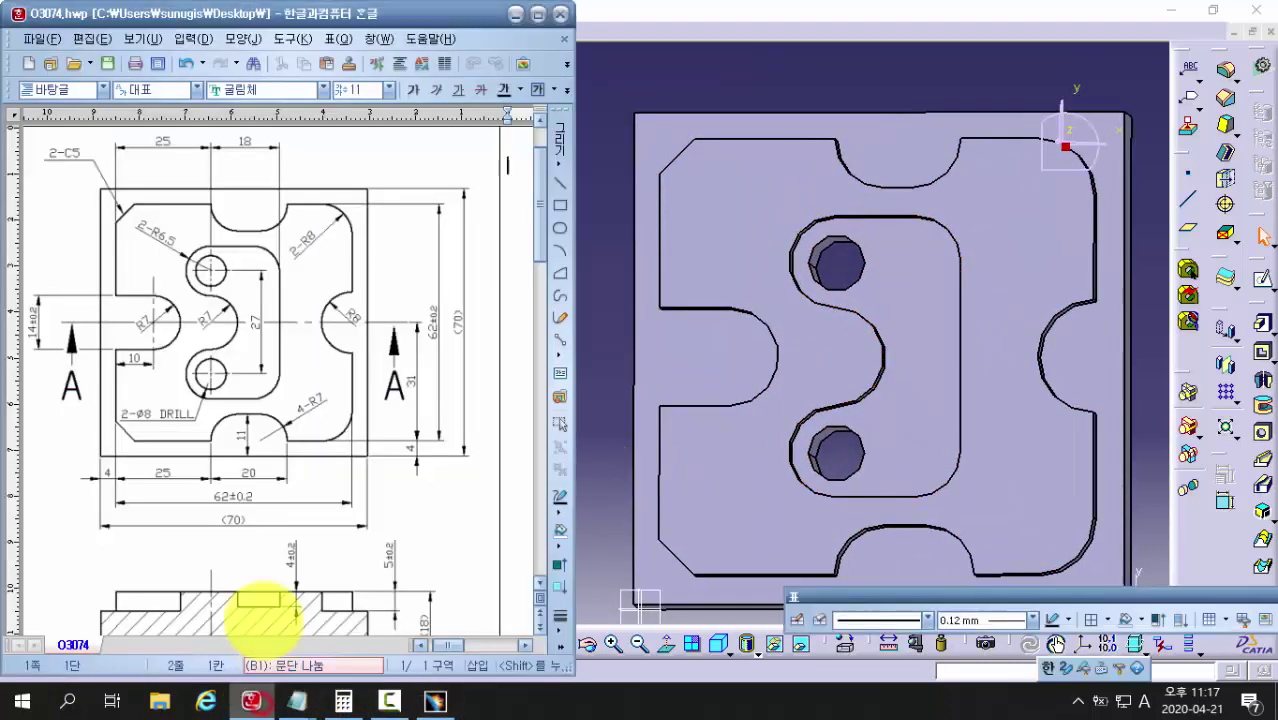
pyautogui.click(594, 486)
pyautogui.moveTo(475, 376); pyautogui.dragTo(288, 359, button='middle')
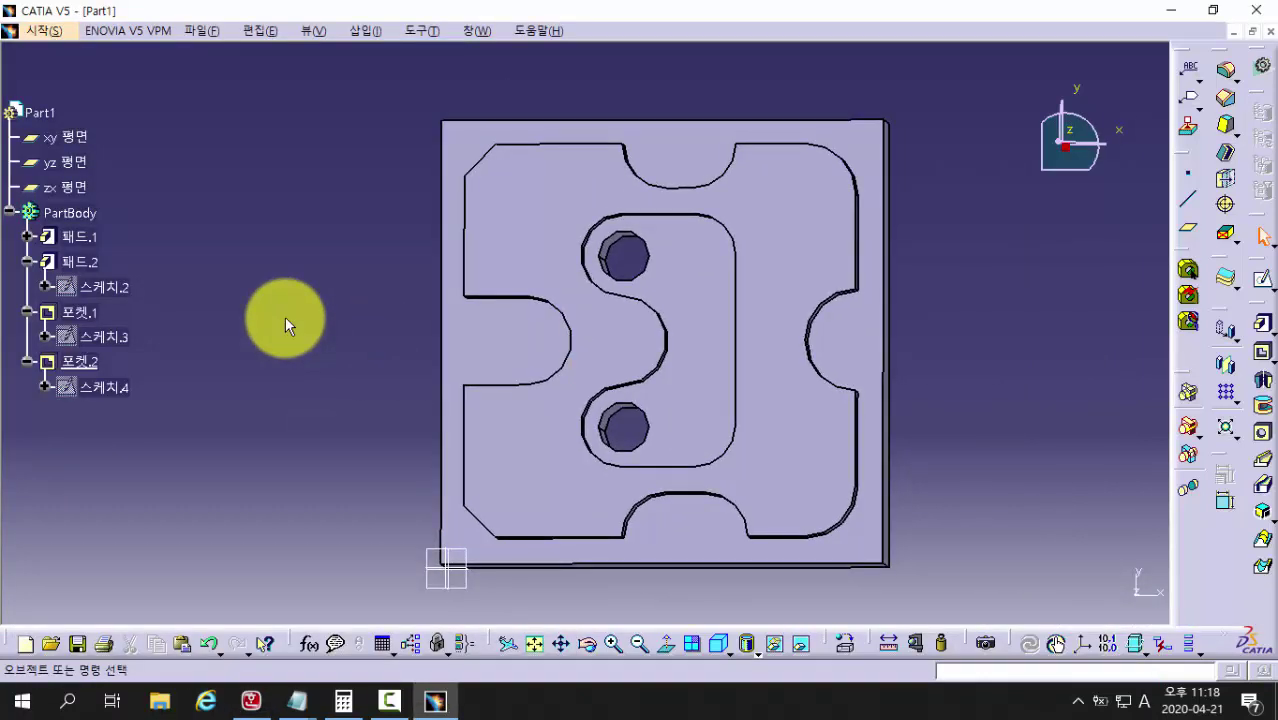
# Step: Create a new drawing with the empty layout, the ISO standard and a landscape A4 ISO sheet
pyautogui.click(47, 34)
pyautogui.moveTo(62, 72)
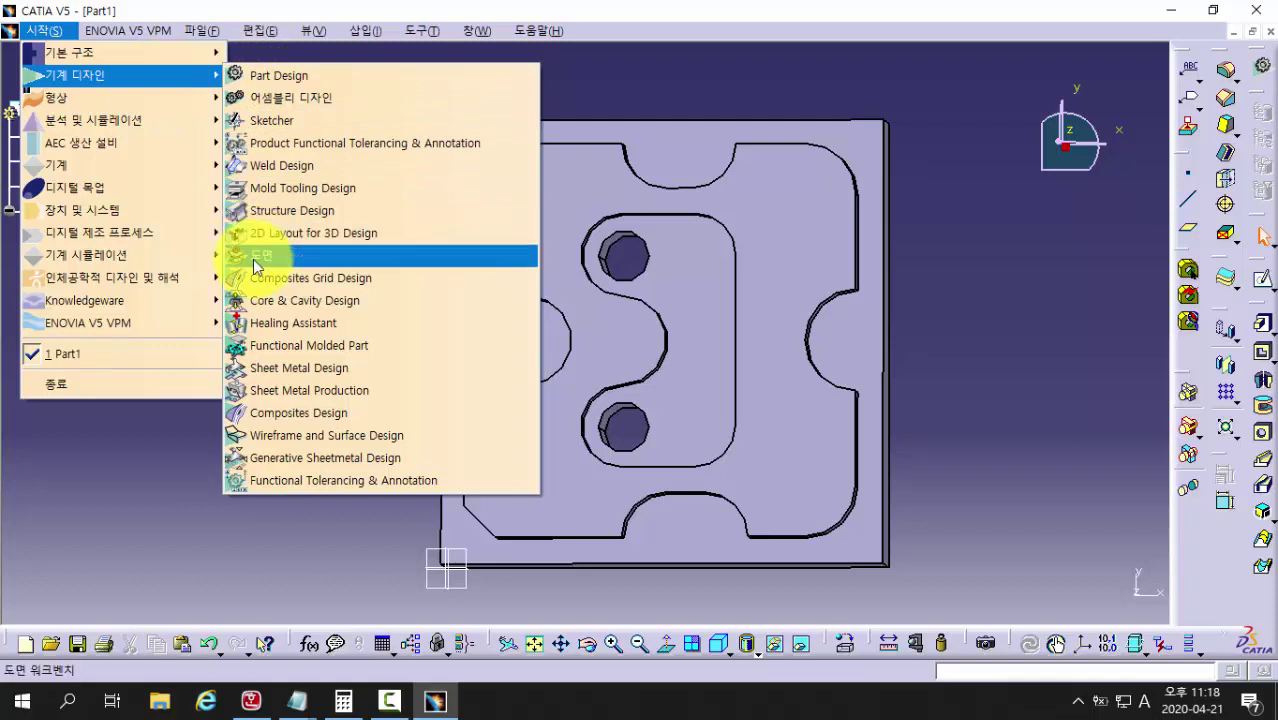
pyautogui.click(255, 264)
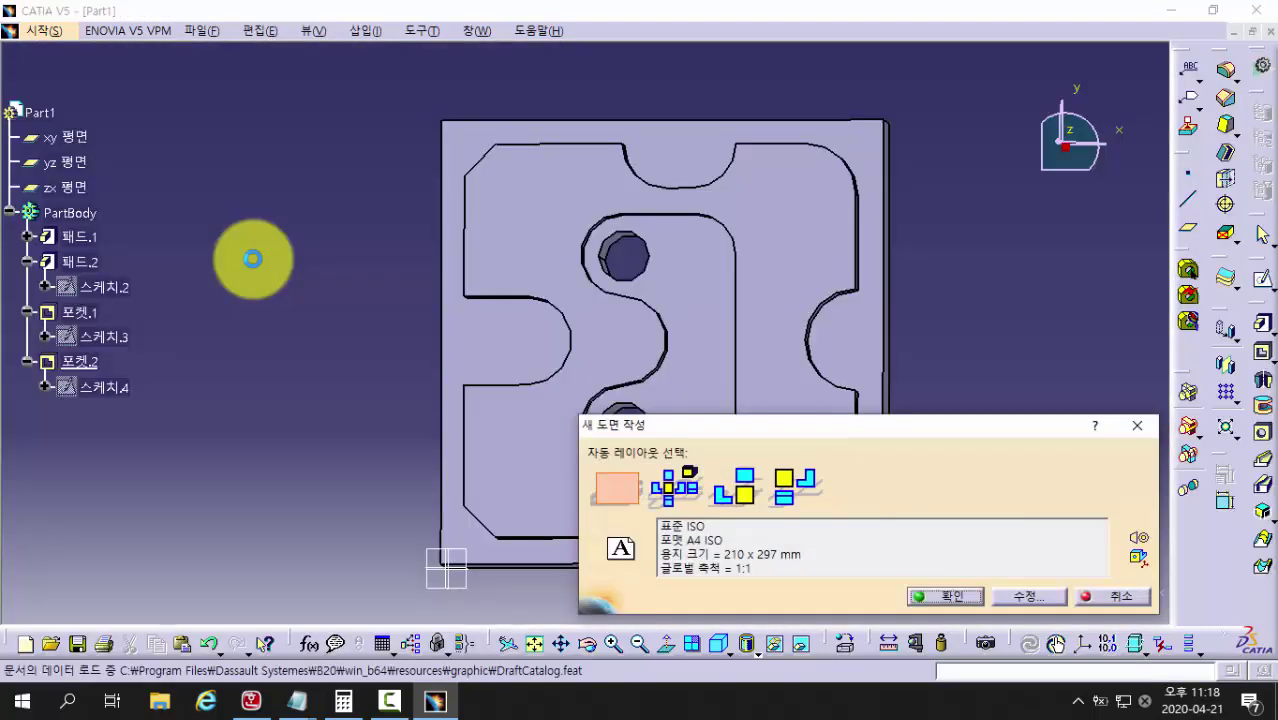
pyautogui.click(1027, 597)
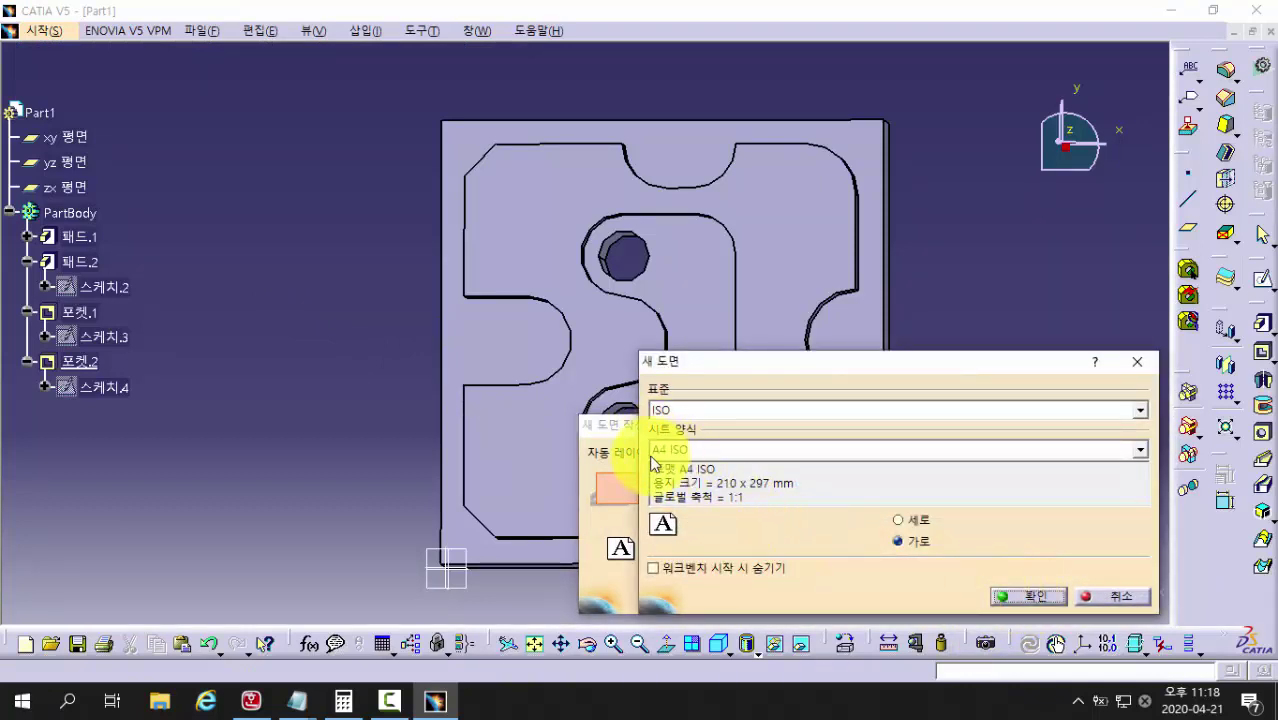
pyautogui.click(1008, 597)
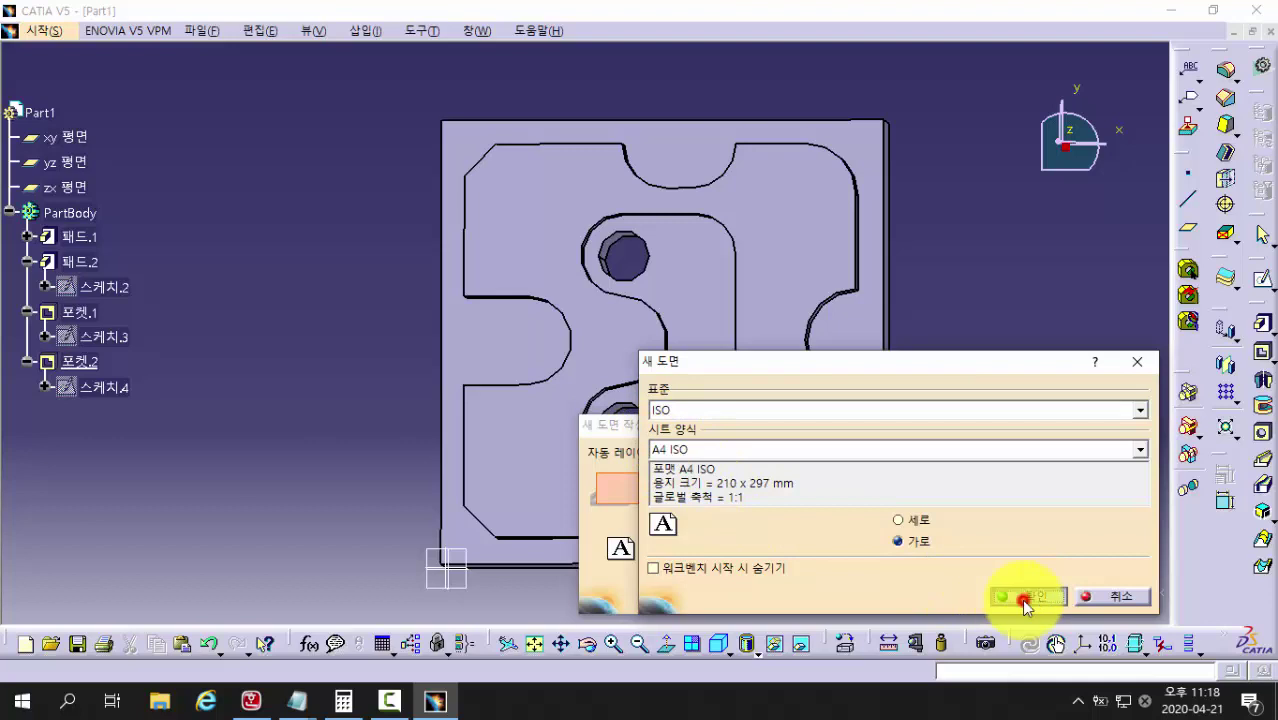
pyautogui.click(947, 596)
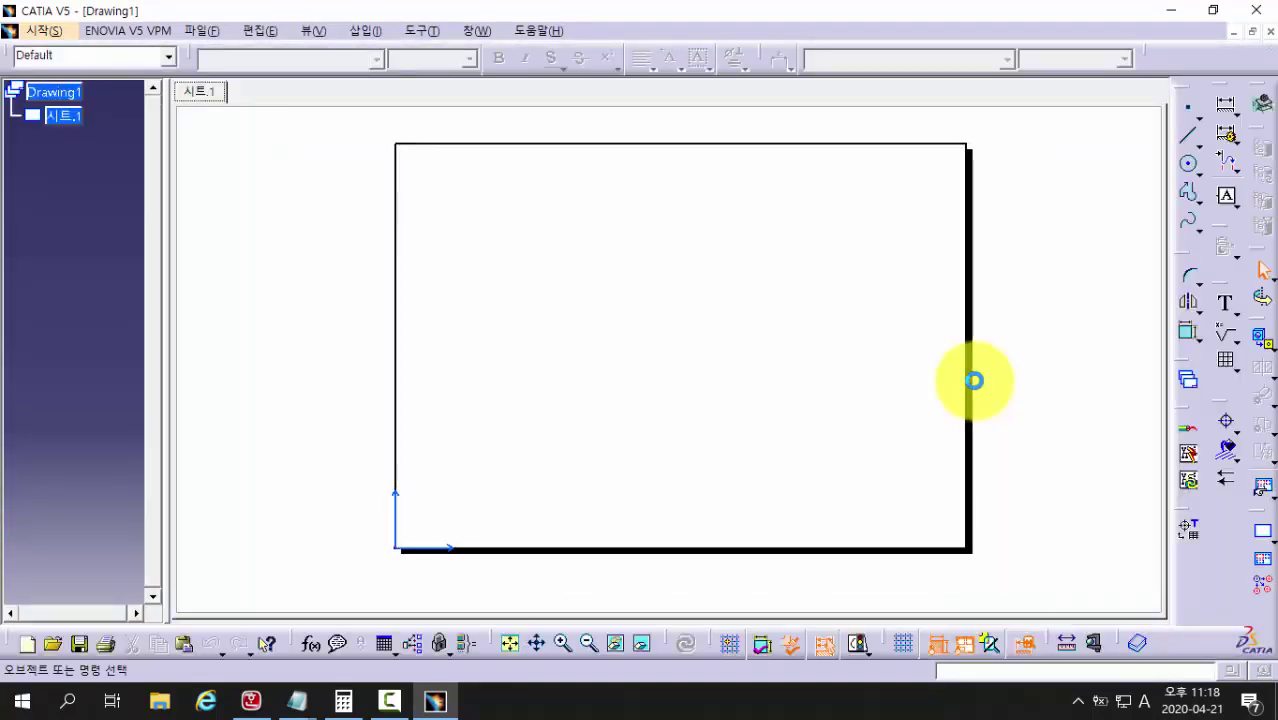
# Step: Set the sheet's projection method to third angle standard in its properties
pyautogui.rightClick(70, 117)
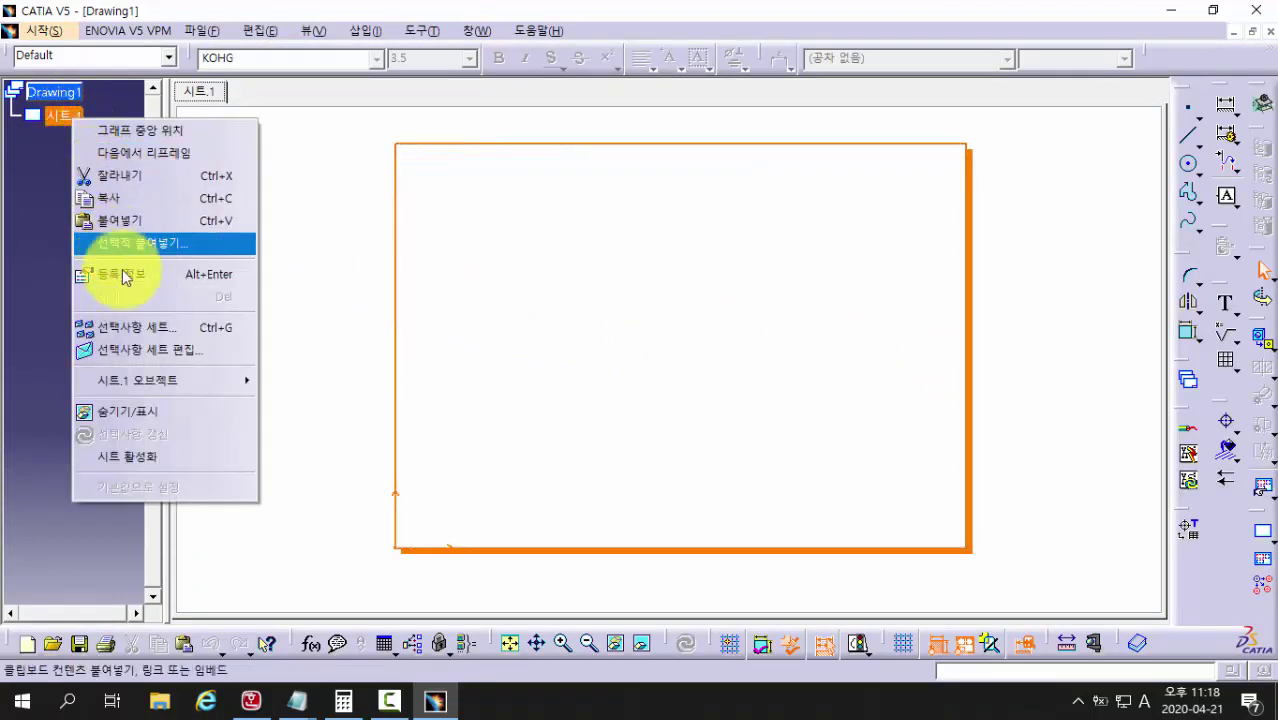
pyautogui.click(123, 274)
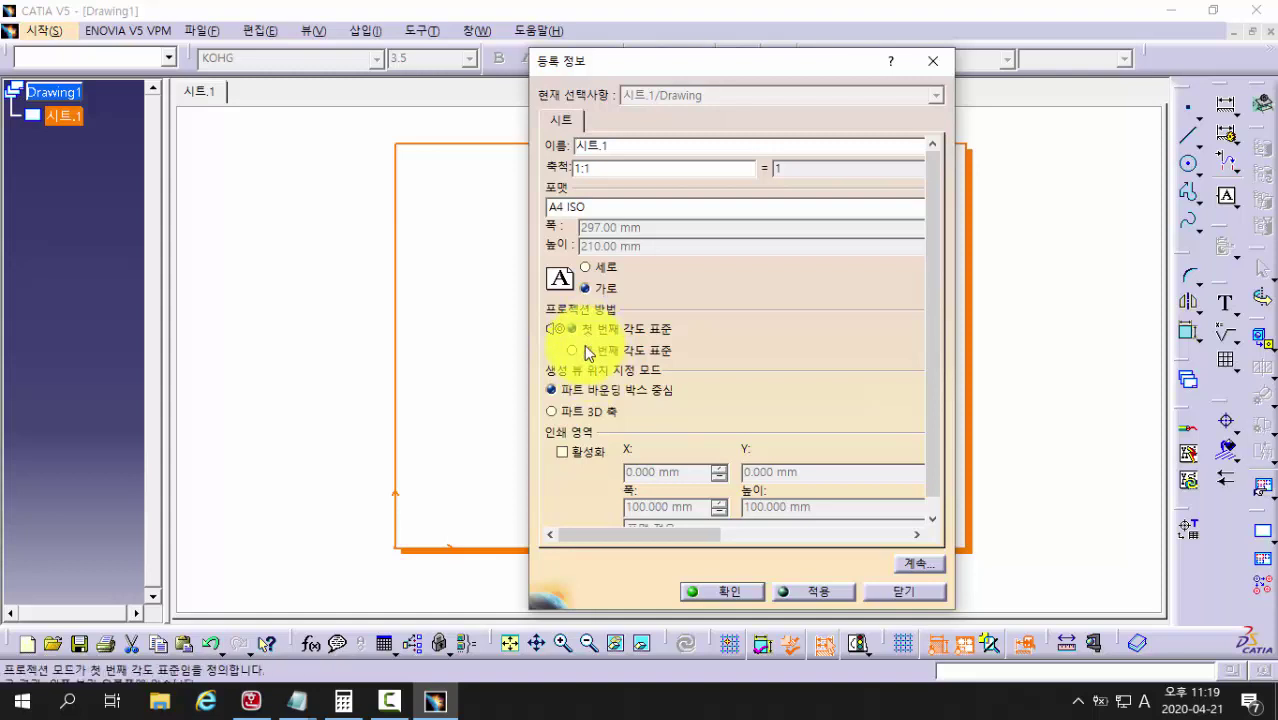
pyautogui.click(575, 350)
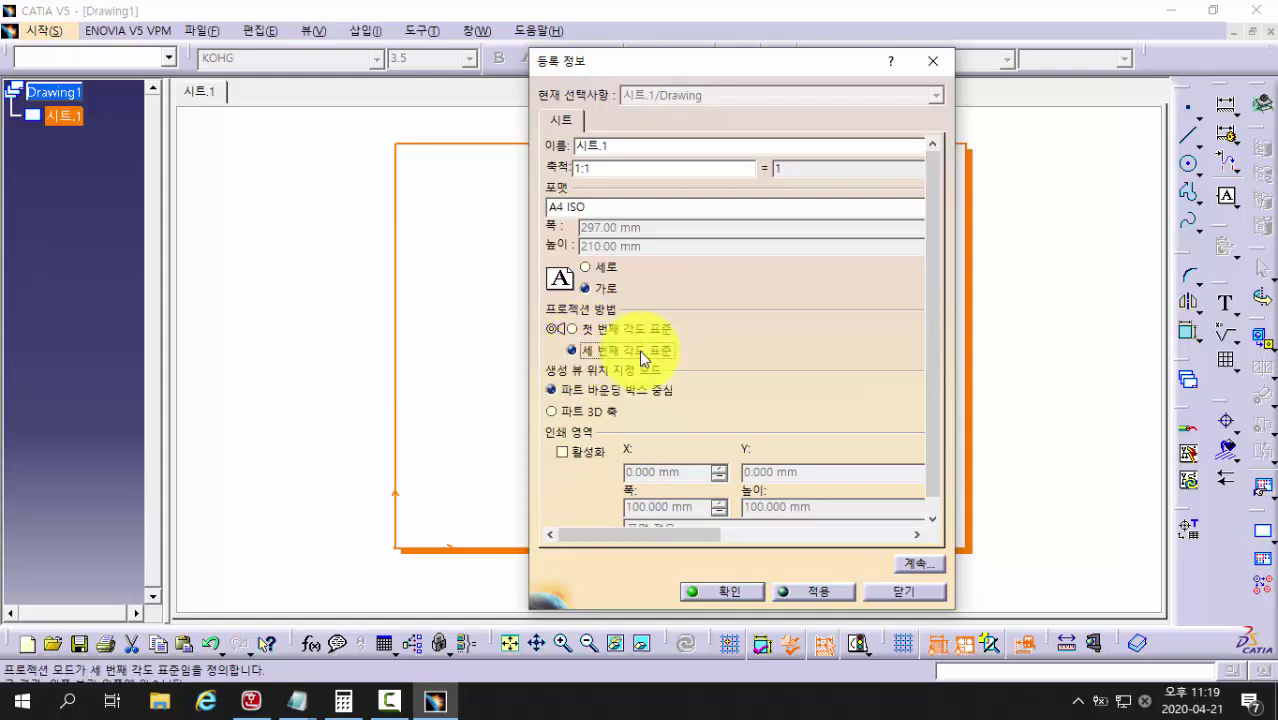
pyautogui.click(726, 591)
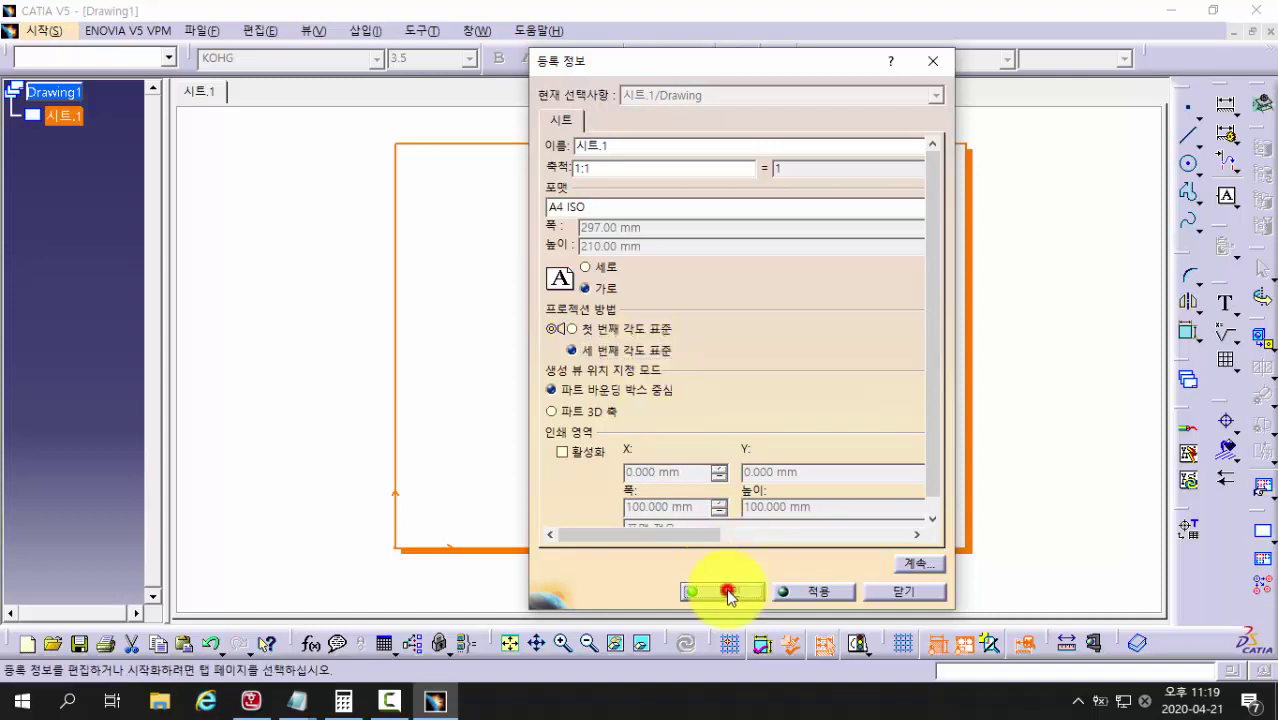
pyautogui.click(1079, 362)
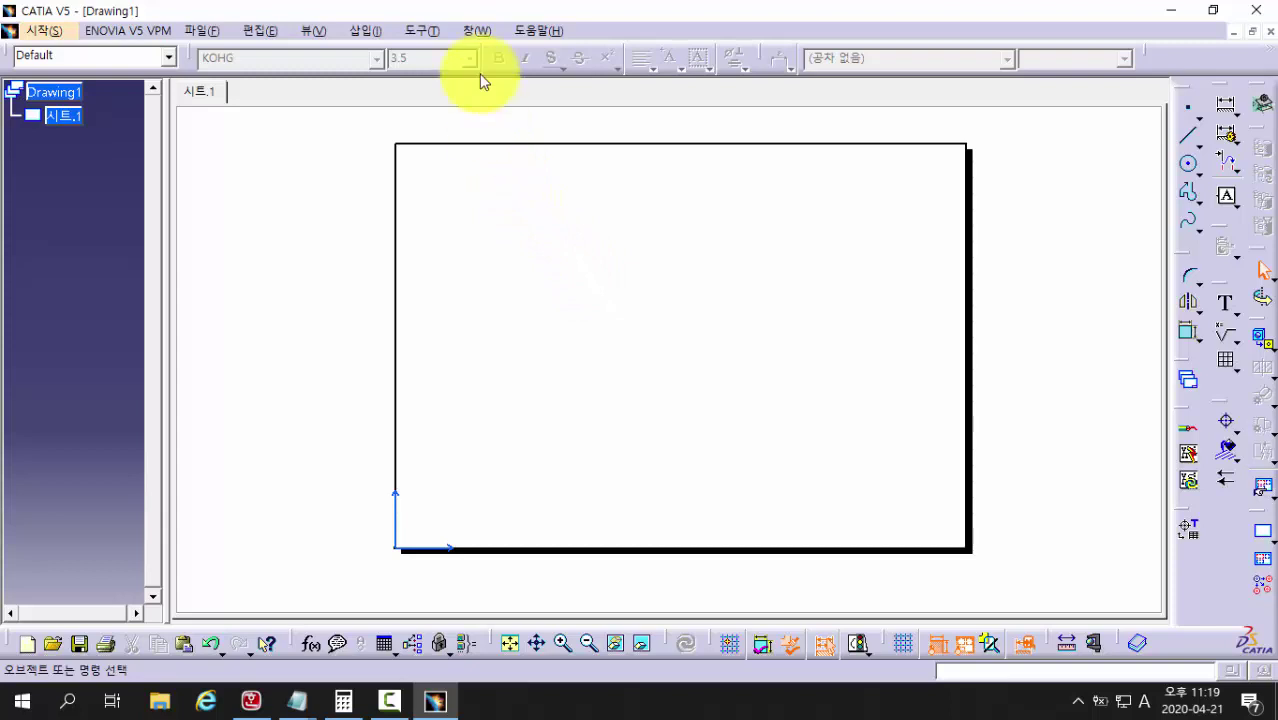
# Step: Tile the drawing and part windows horizontally and turn the plate so its top face is in view
pyautogui.click(479, 31)
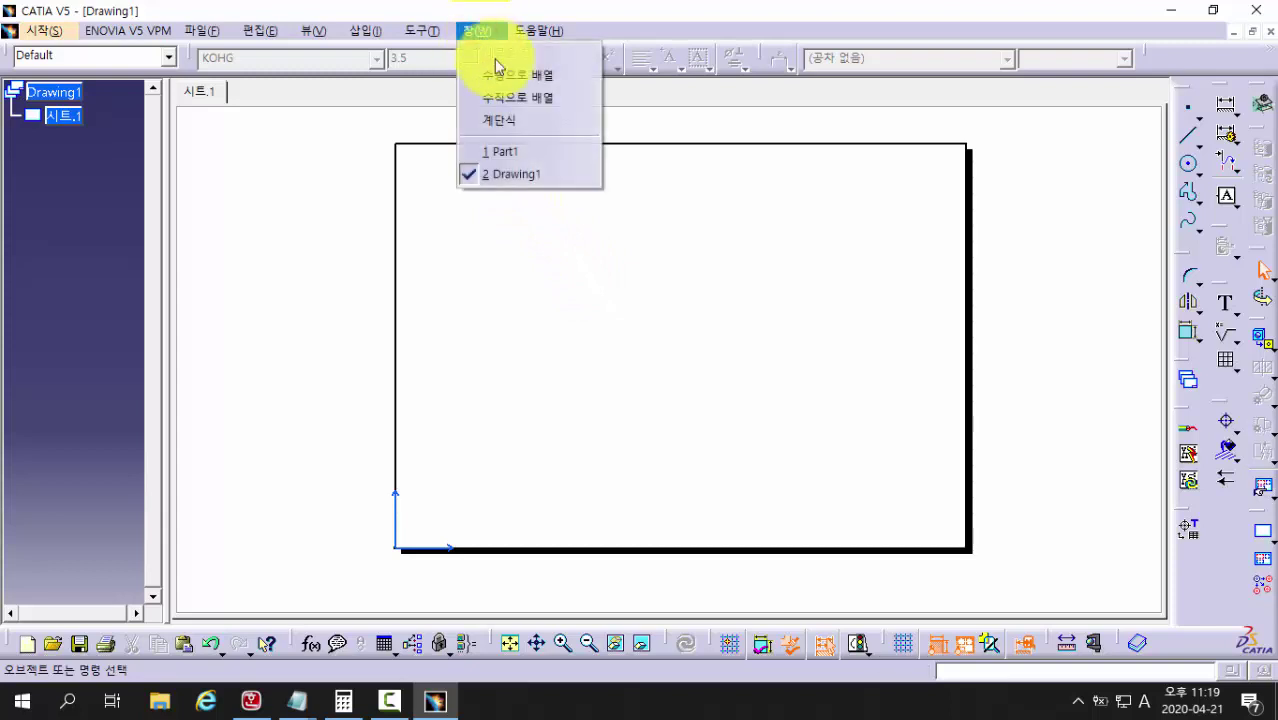
pyautogui.click(503, 76)
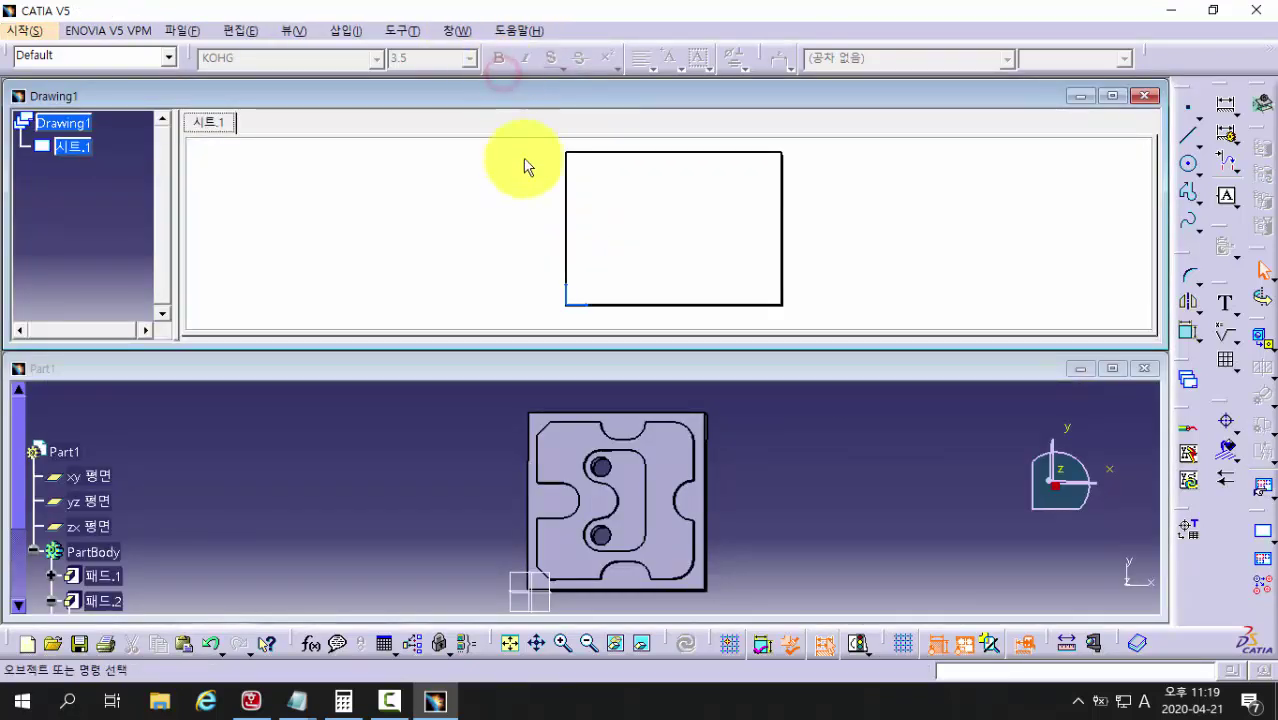
pyautogui.click(807, 493)
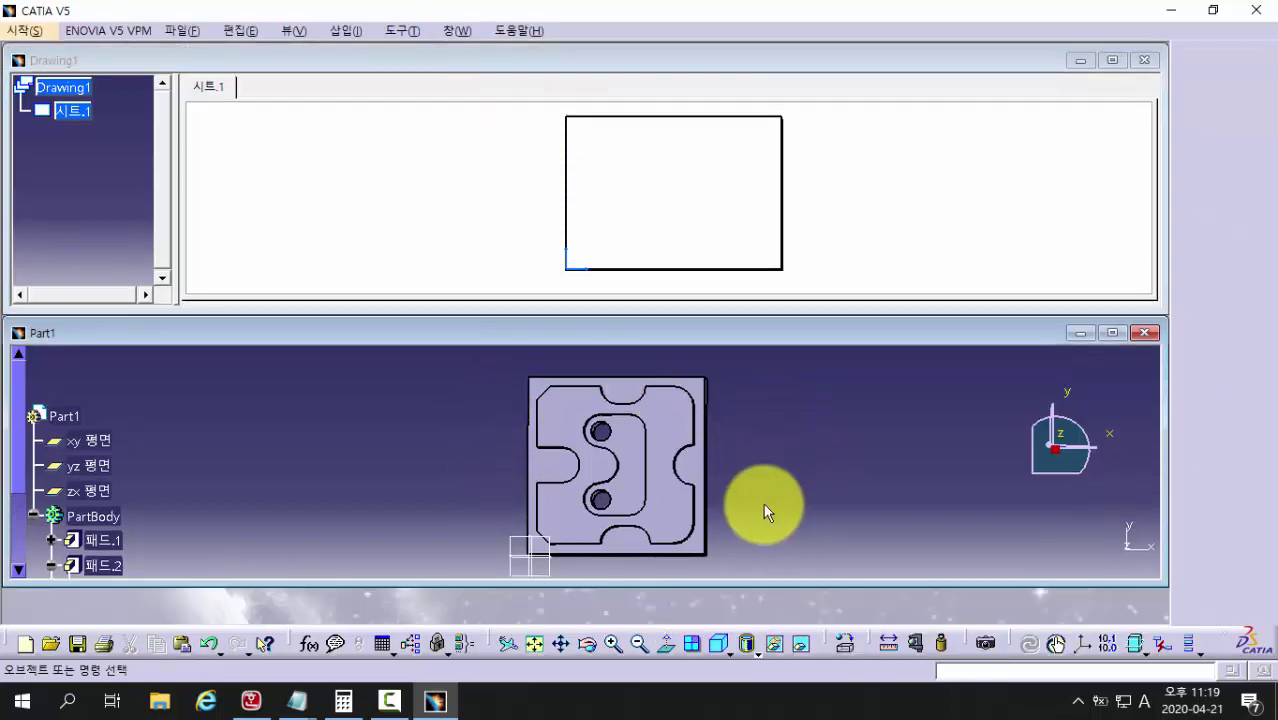
pyautogui.moveTo(763, 503); pyautogui.dragTo(642, 486, button='middle')
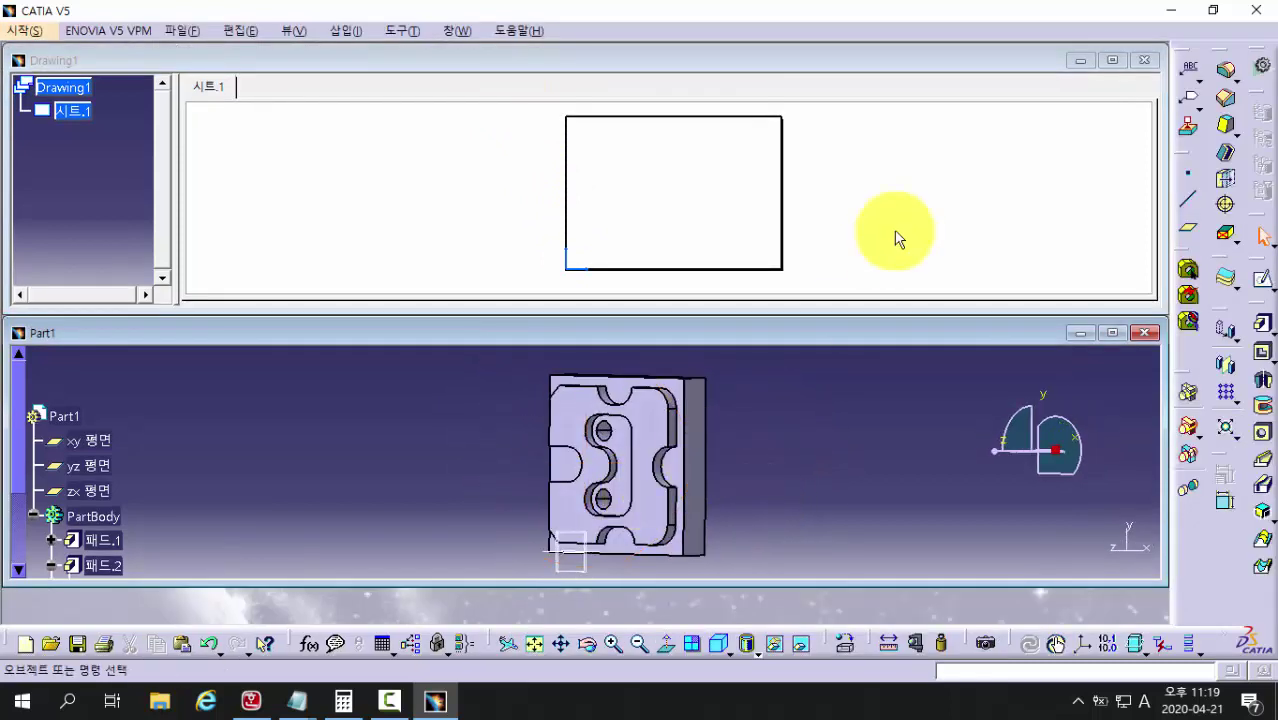
pyautogui.click(905, 199)
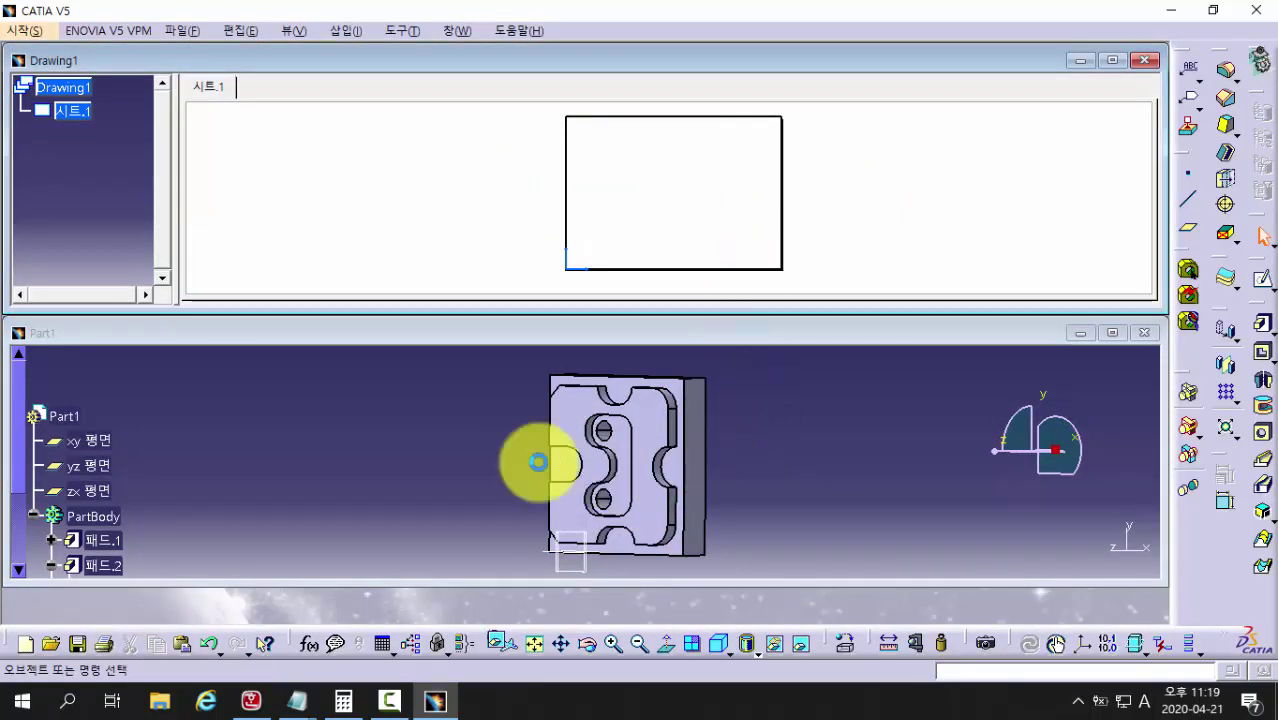
pyautogui.moveTo(519, 457); pyautogui.dragTo(778, 462, button='middle')
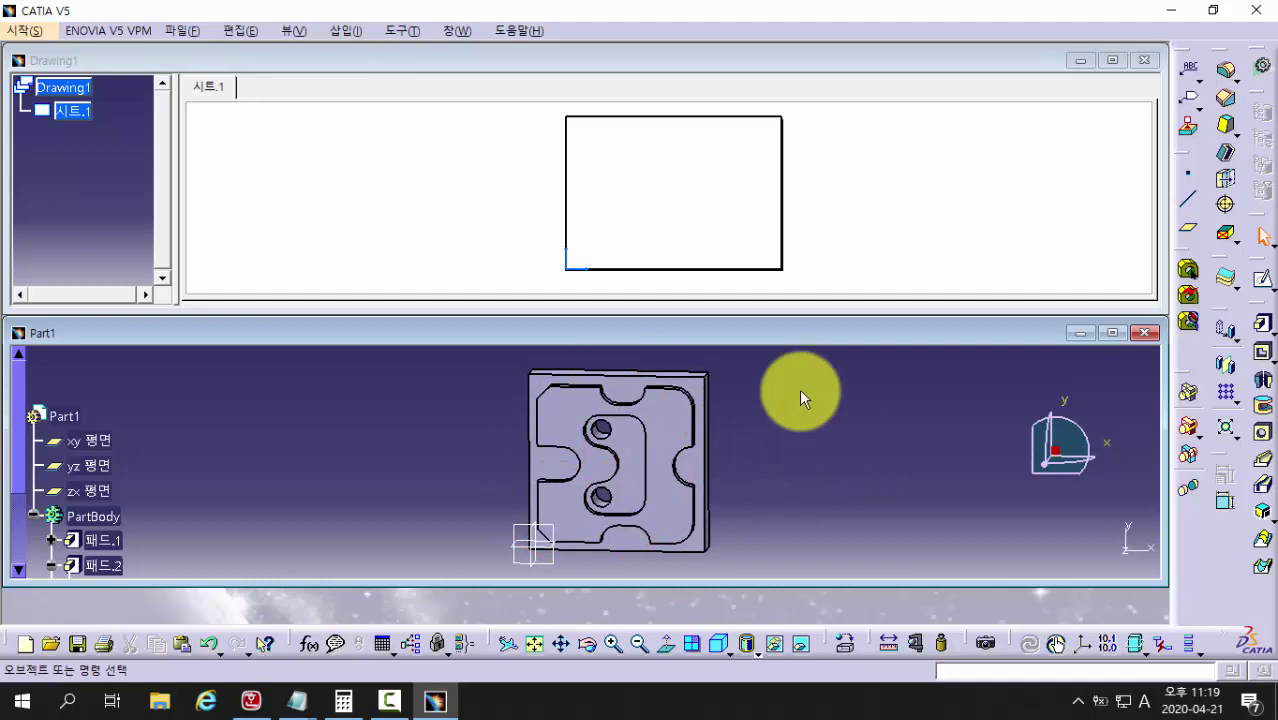
# Step: Create a front view on the drawing sheet using the plate's top face as the reference plane
pyautogui.click(874, 170)
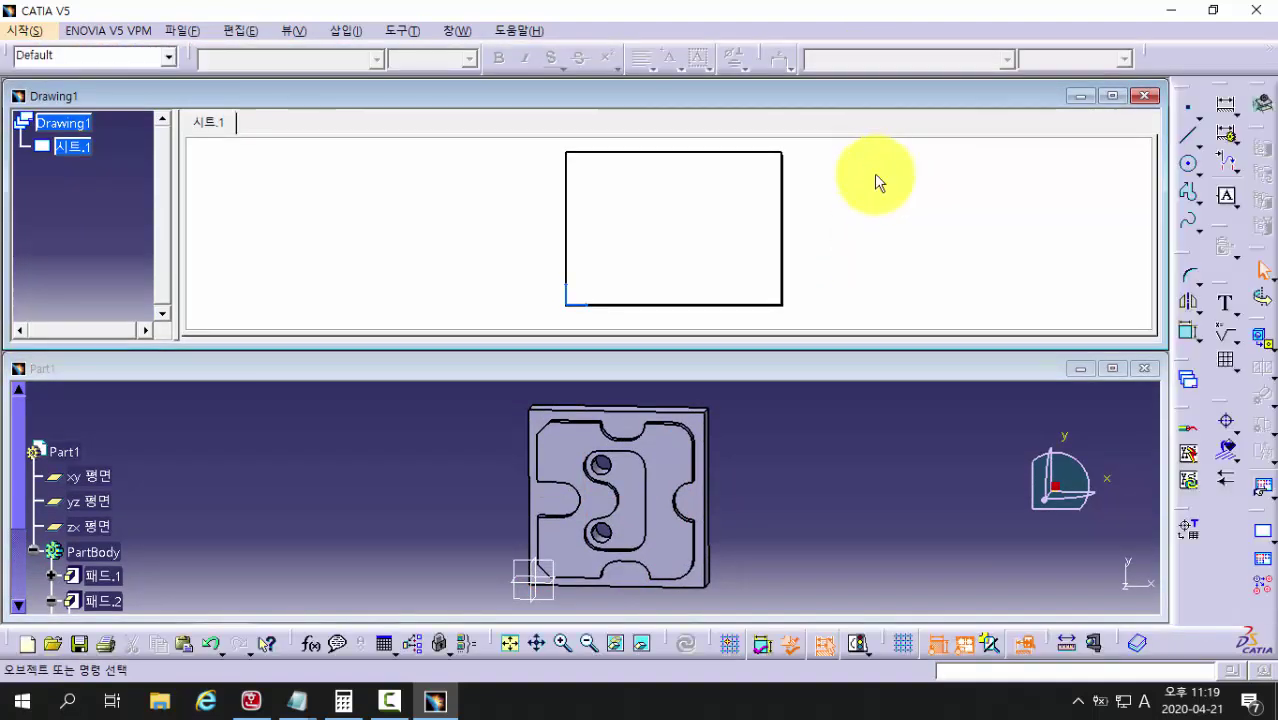
pyautogui.click(1263, 343)
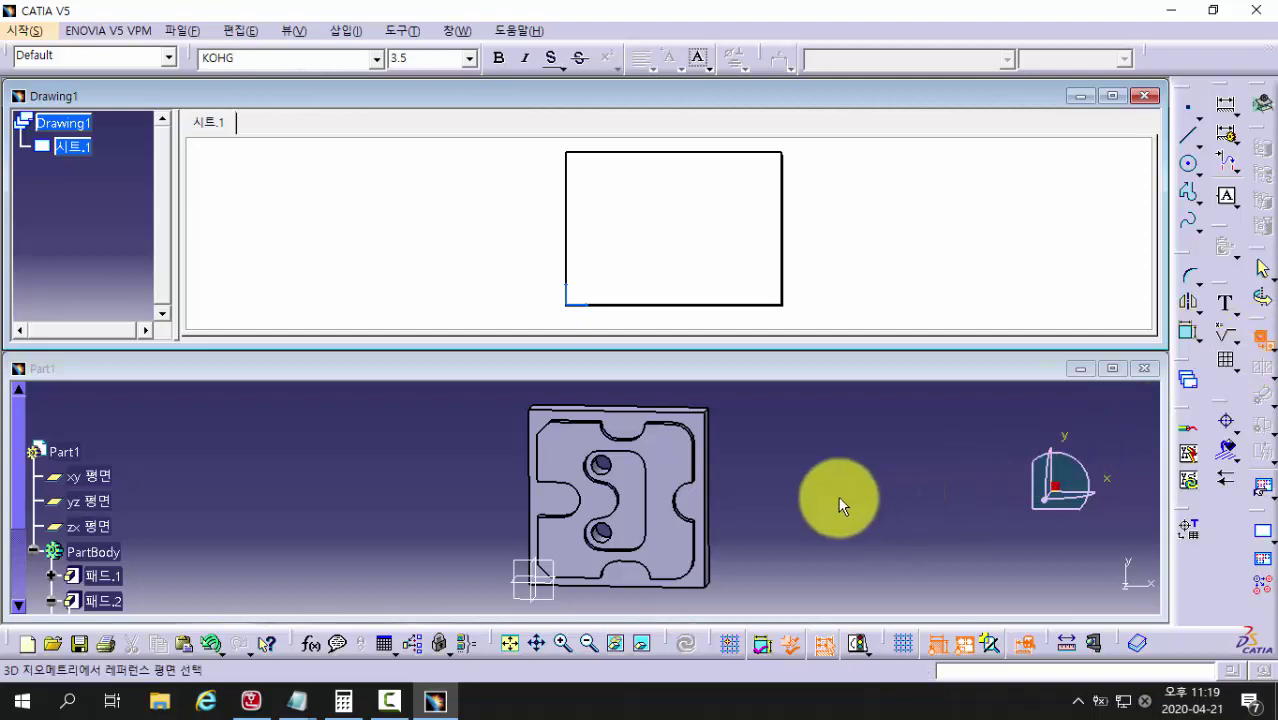
pyautogui.click(665, 455)
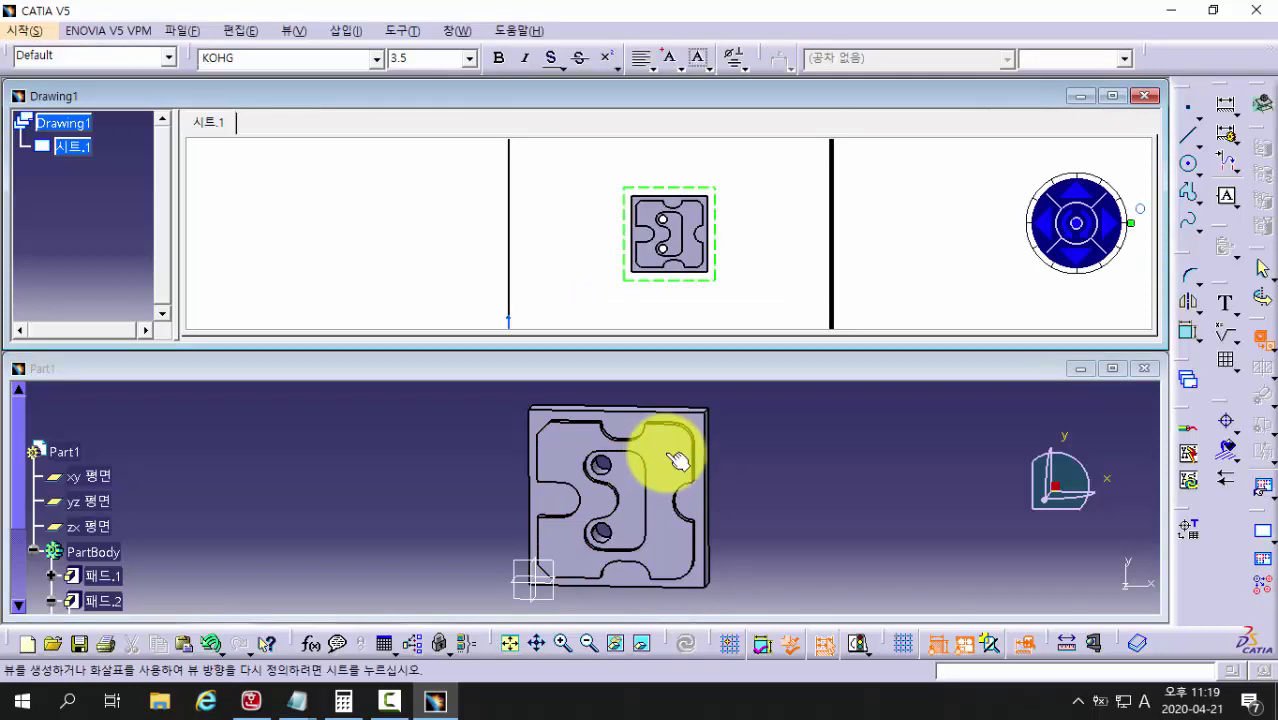
pyautogui.click(898, 202)
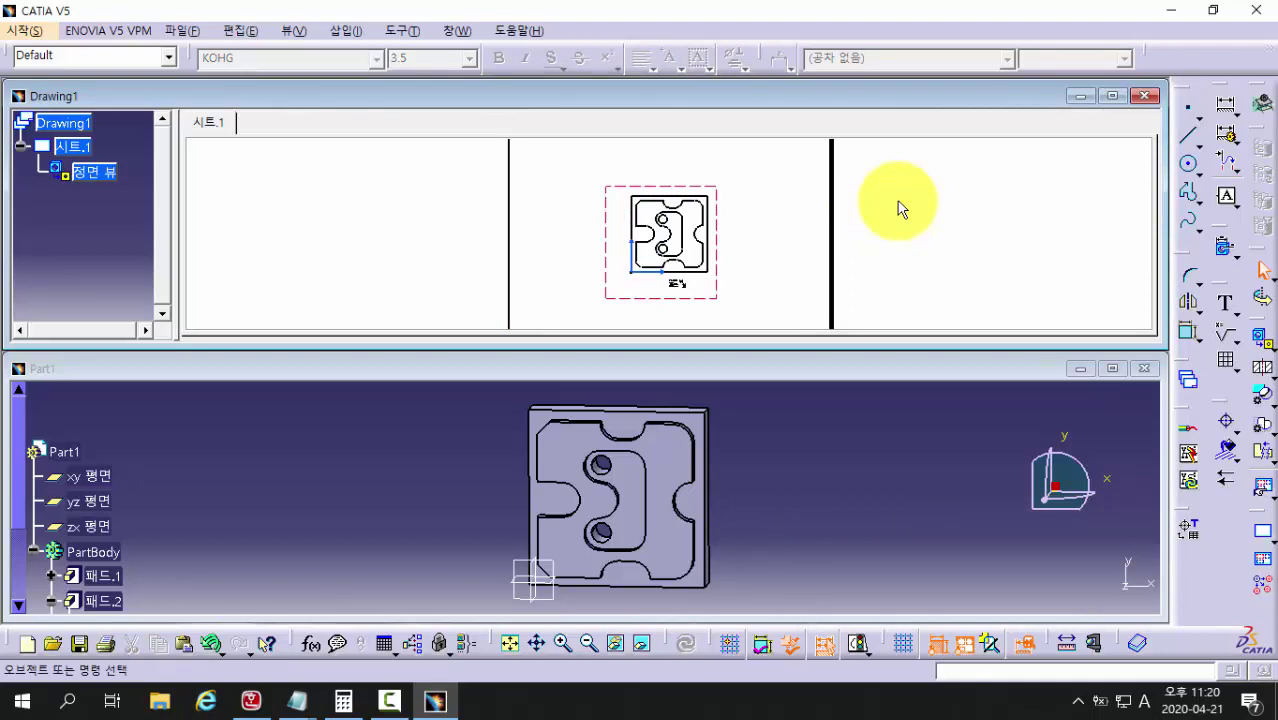
# Step: Maximize the drawing window and move the front view to the upper-left area of the sheet
pyautogui.click(1113, 96)
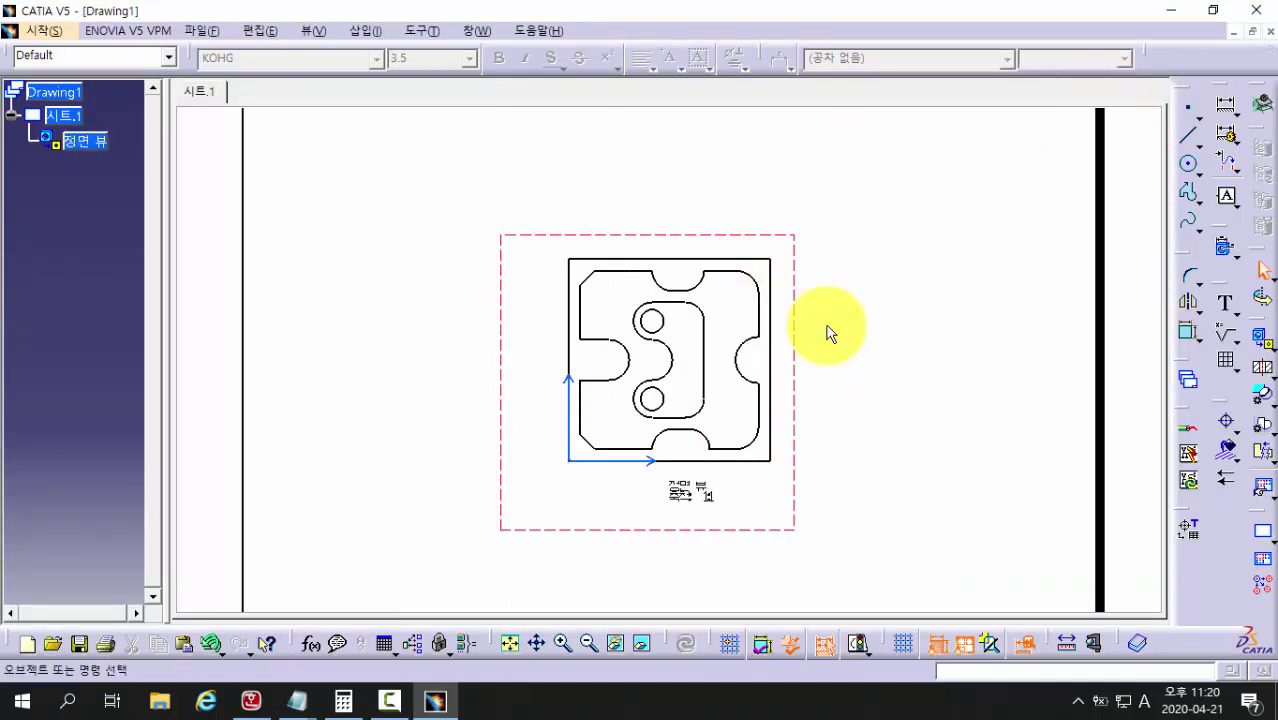
pyautogui.moveTo(827, 326); pyautogui.dragTo(834, 376, button='middle')
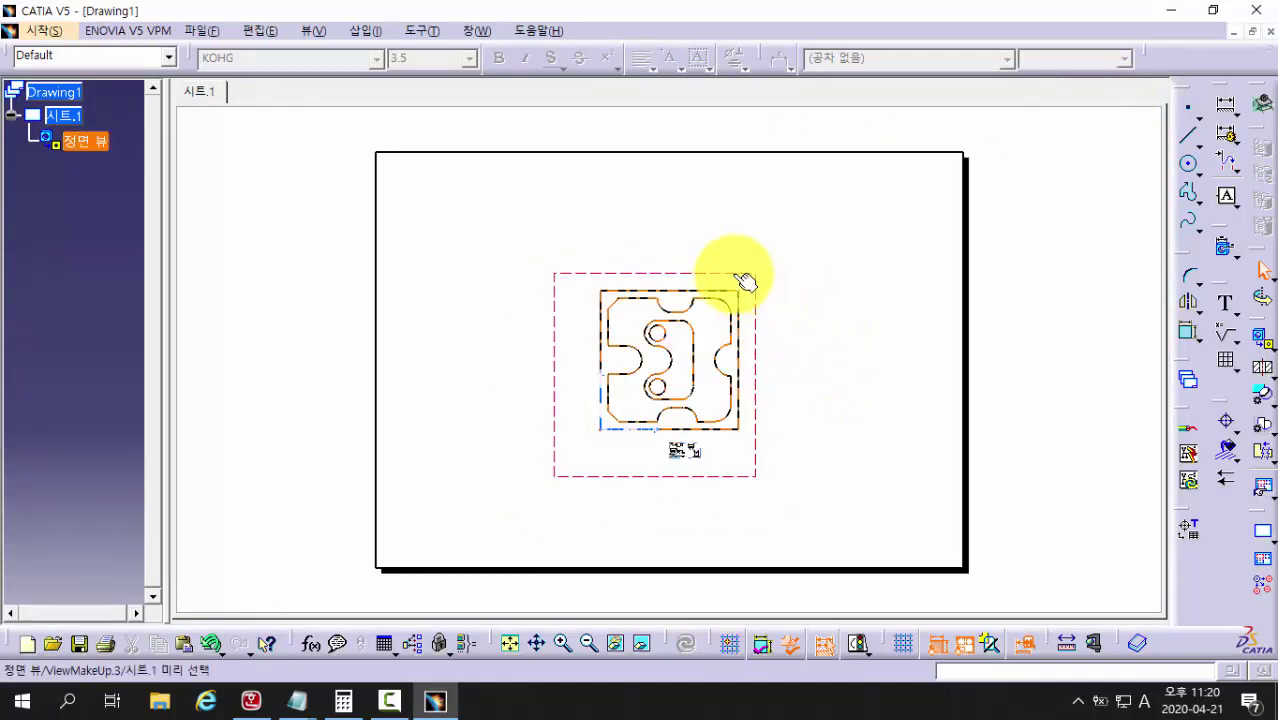
pyautogui.moveTo(735, 275); pyautogui.dragTo(636, 204)
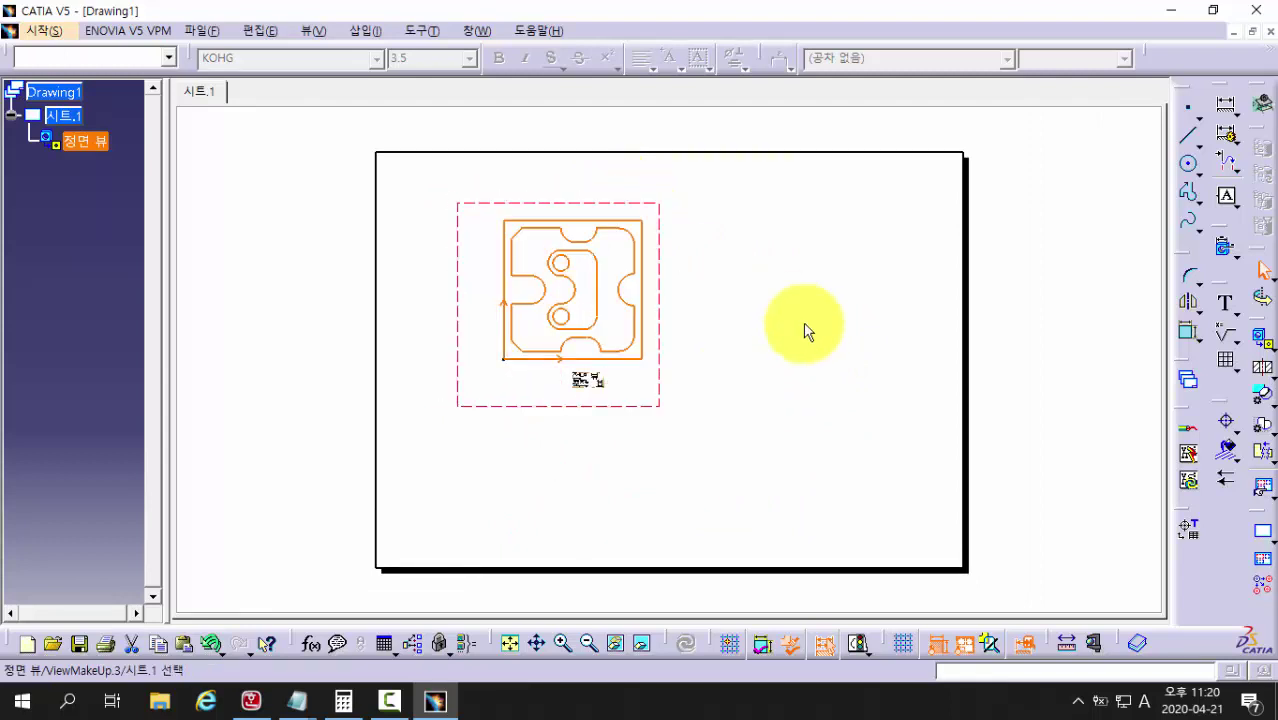
pyautogui.click(719, 347)
pyautogui.moveTo(551, 354); pyautogui.dragTo(572, 296, button='middle')
pyautogui.moveTo(642, 294); pyautogui.dragTo(676, 323, button='middle')
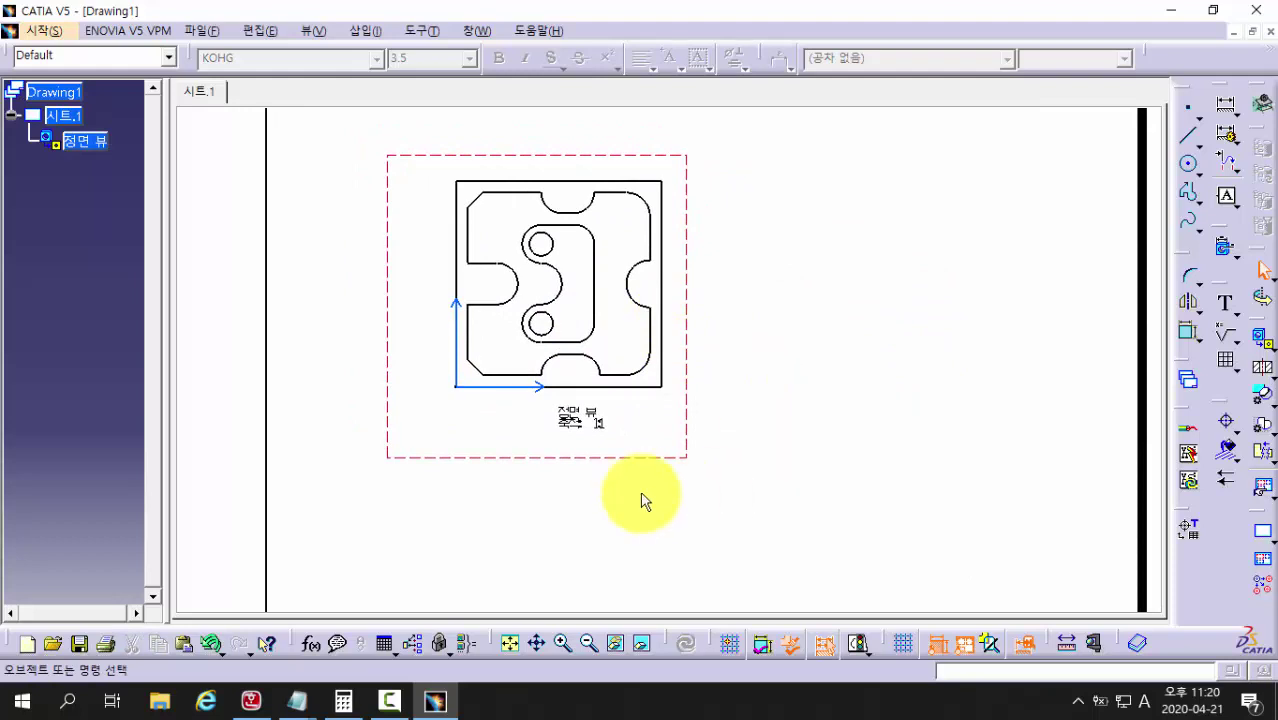
pyautogui.moveTo(660, 495); pyautogui.dragTo(700, 480, button='middle')
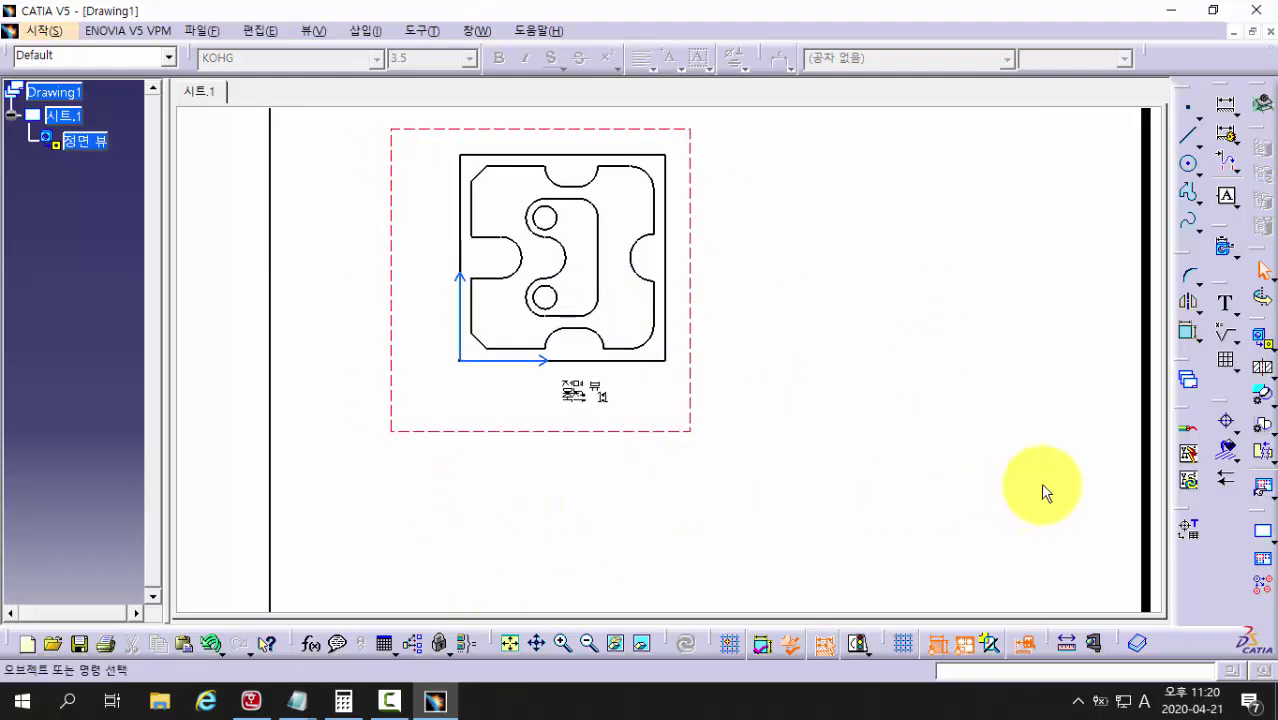
pyautogui.click(1262, 373)
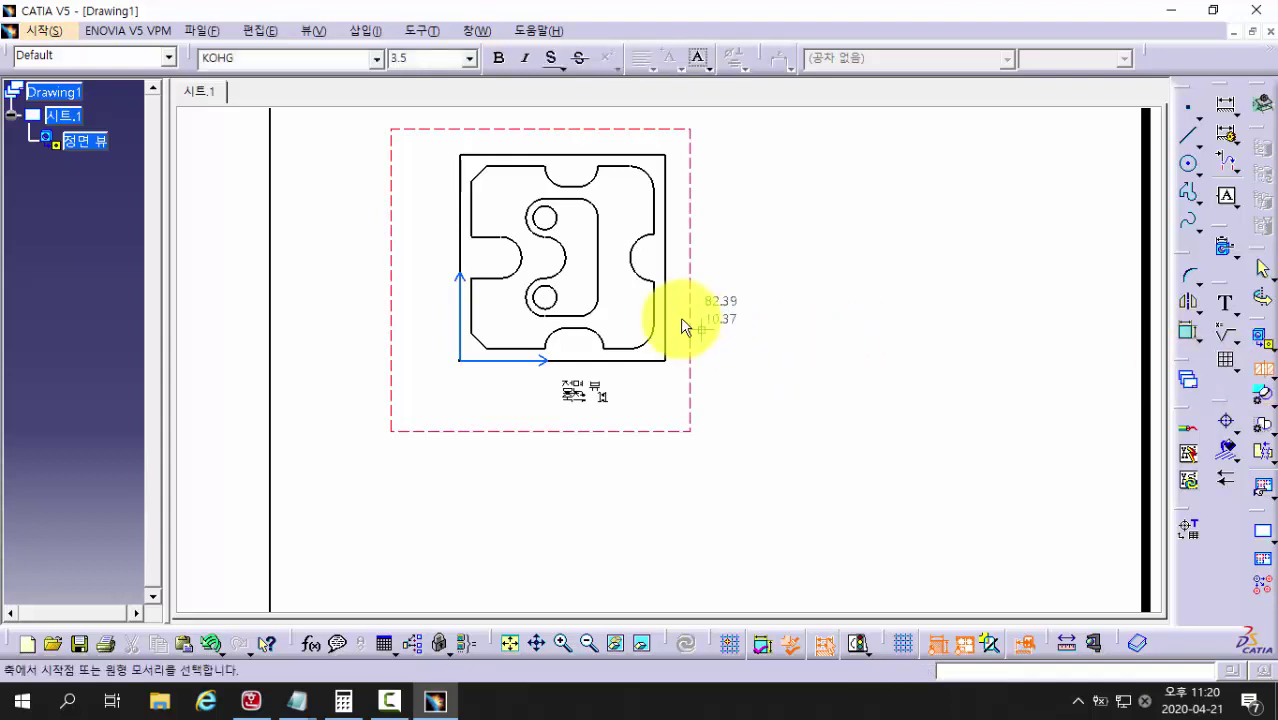
pyautogui.click(556, 257)
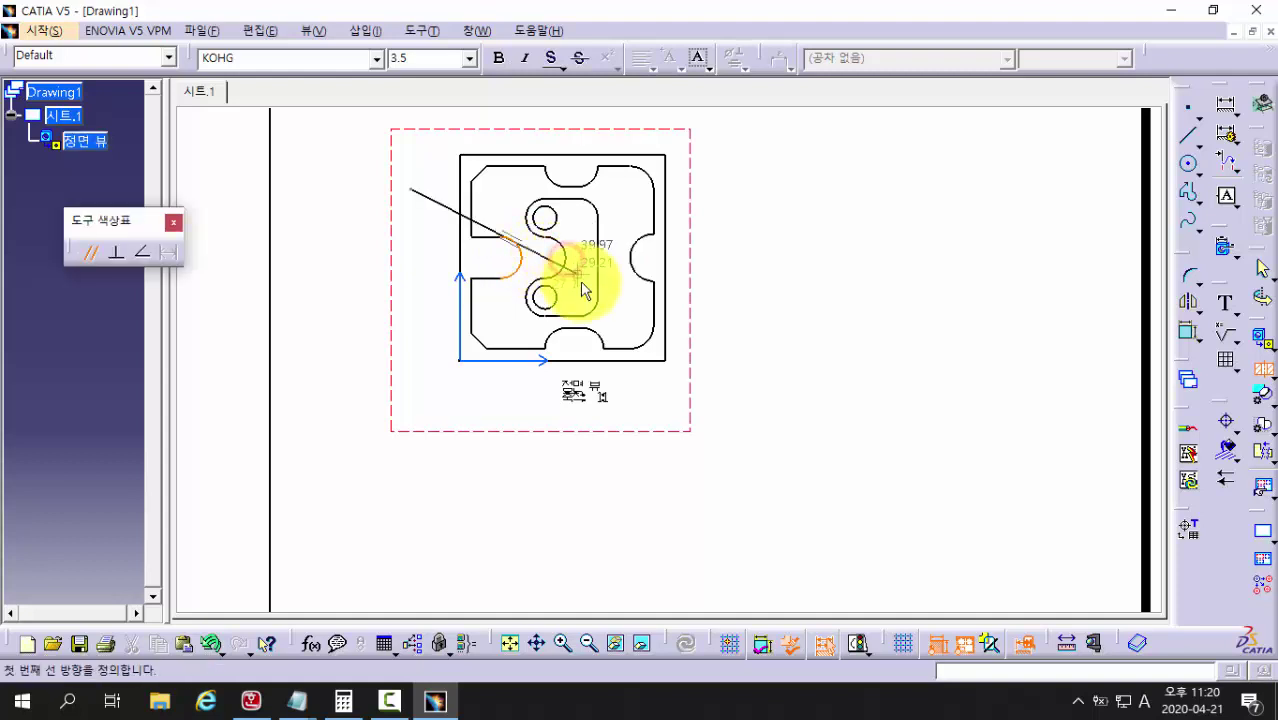
pyautogui.doubleClick(723, 265)
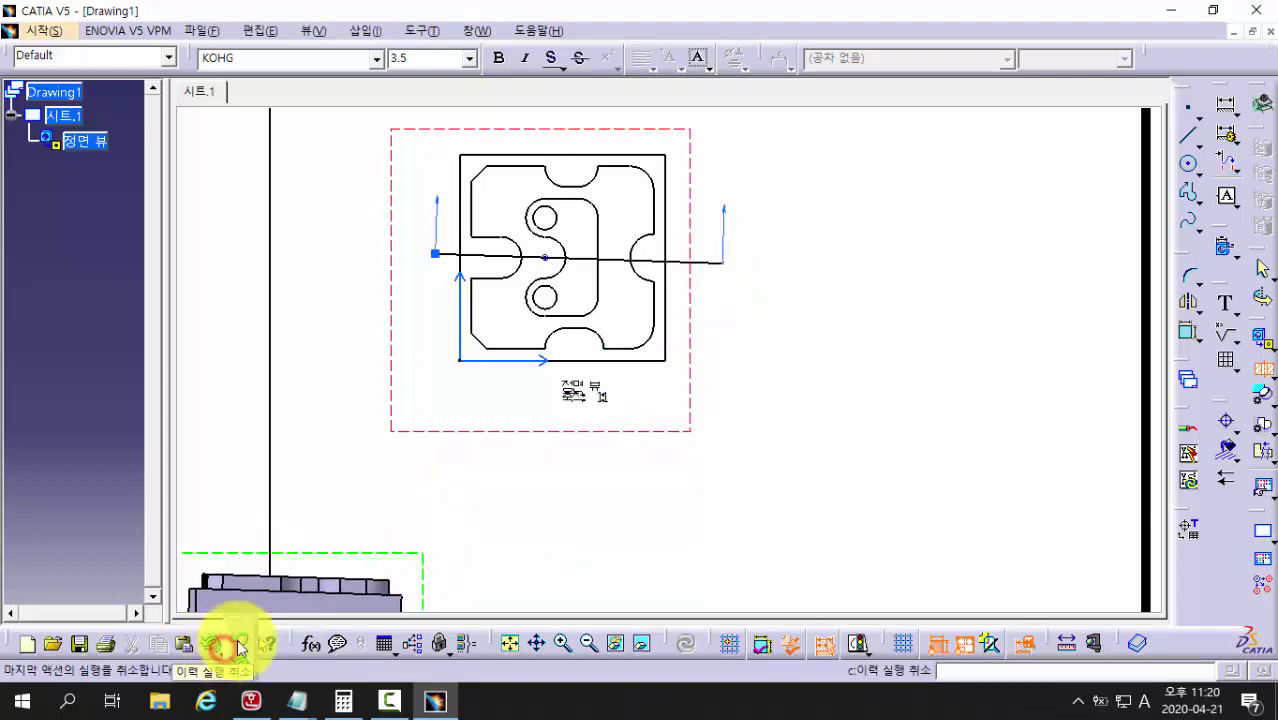
pyautogui.click(241, 643)
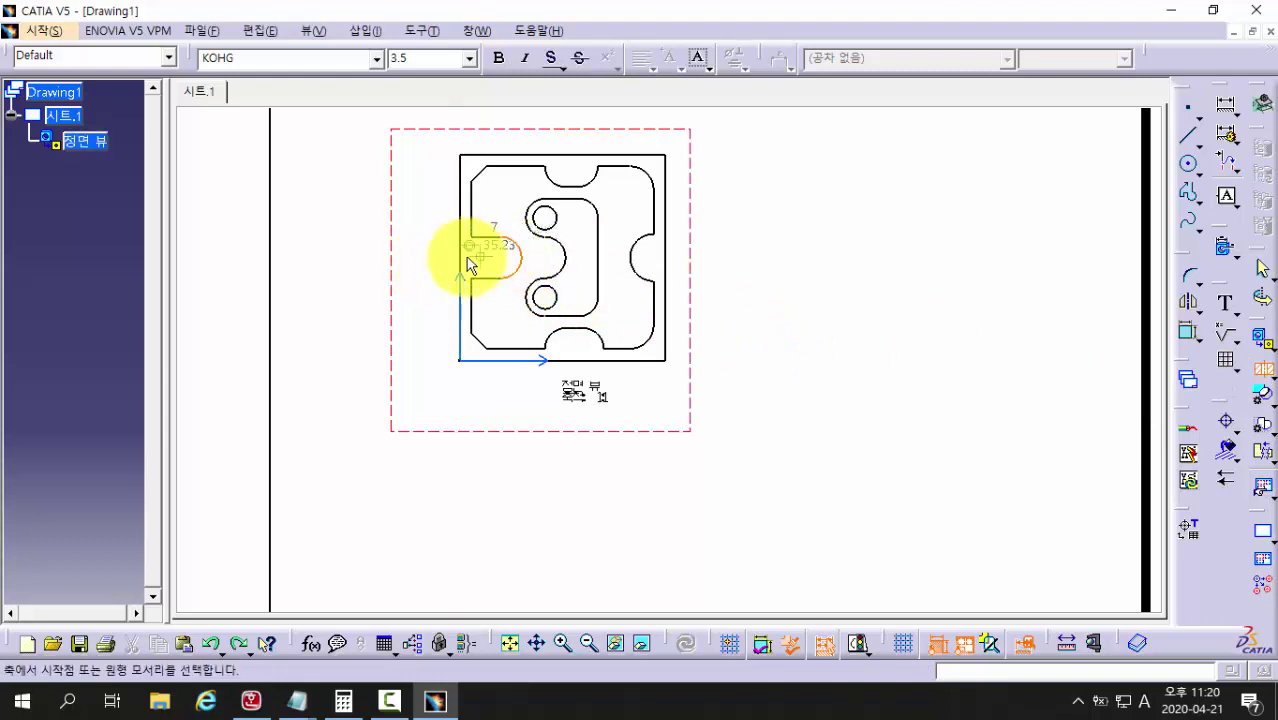
pyautogui.click(415, 265)
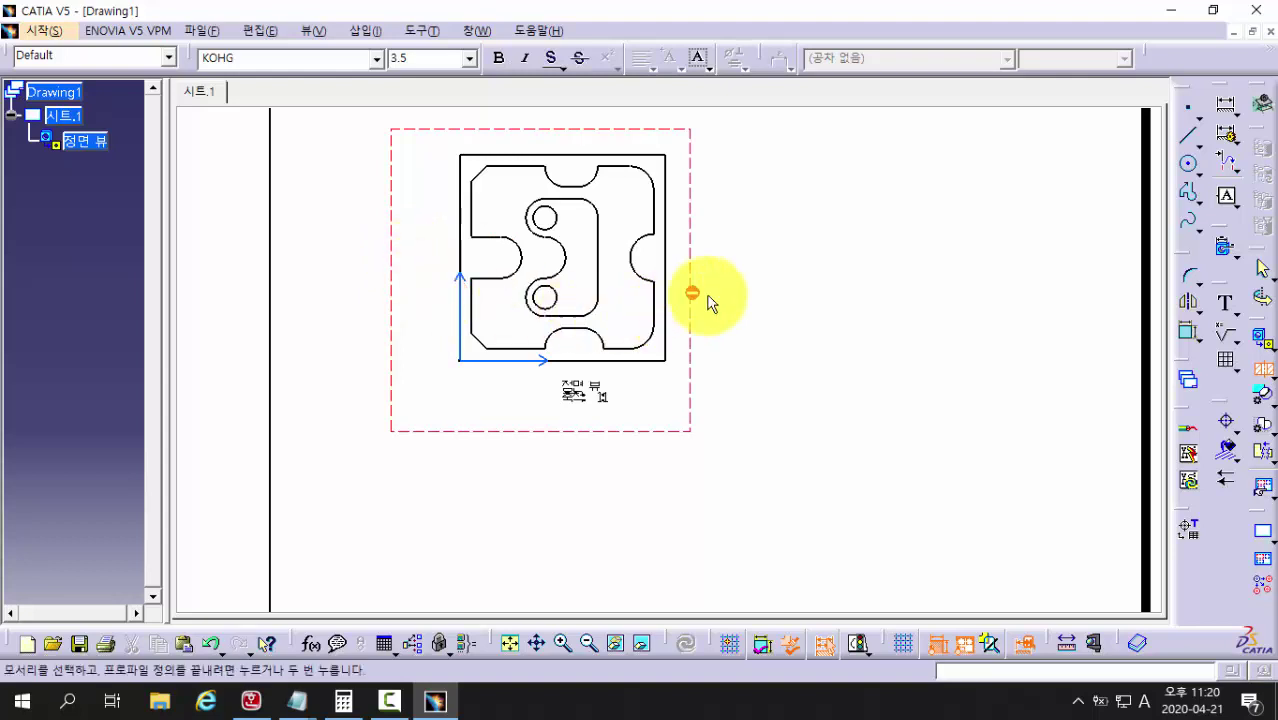
pyautogui.click(1145, 371)
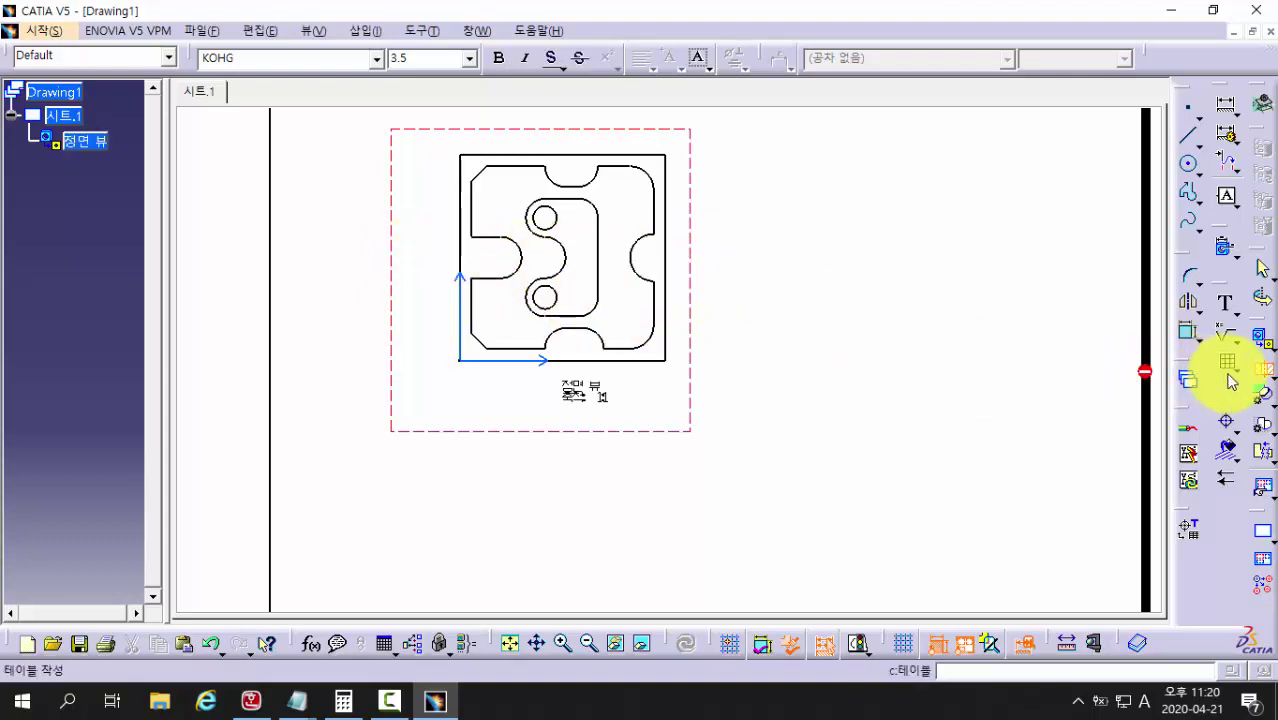
pyautogui.click(1262, 367)
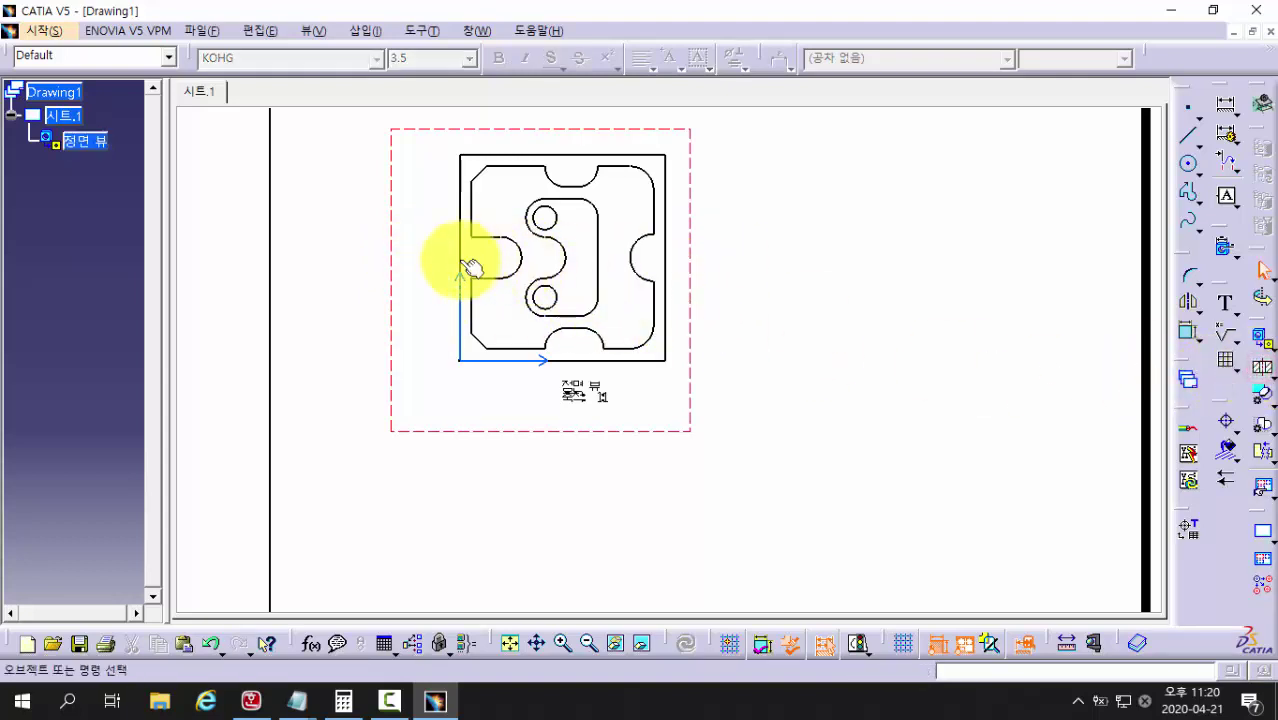
# Step: Create a section view with a horizontal cutting line through the centre of the plate's left slot and place it below the front view
pyautogui.click(1264, 371)
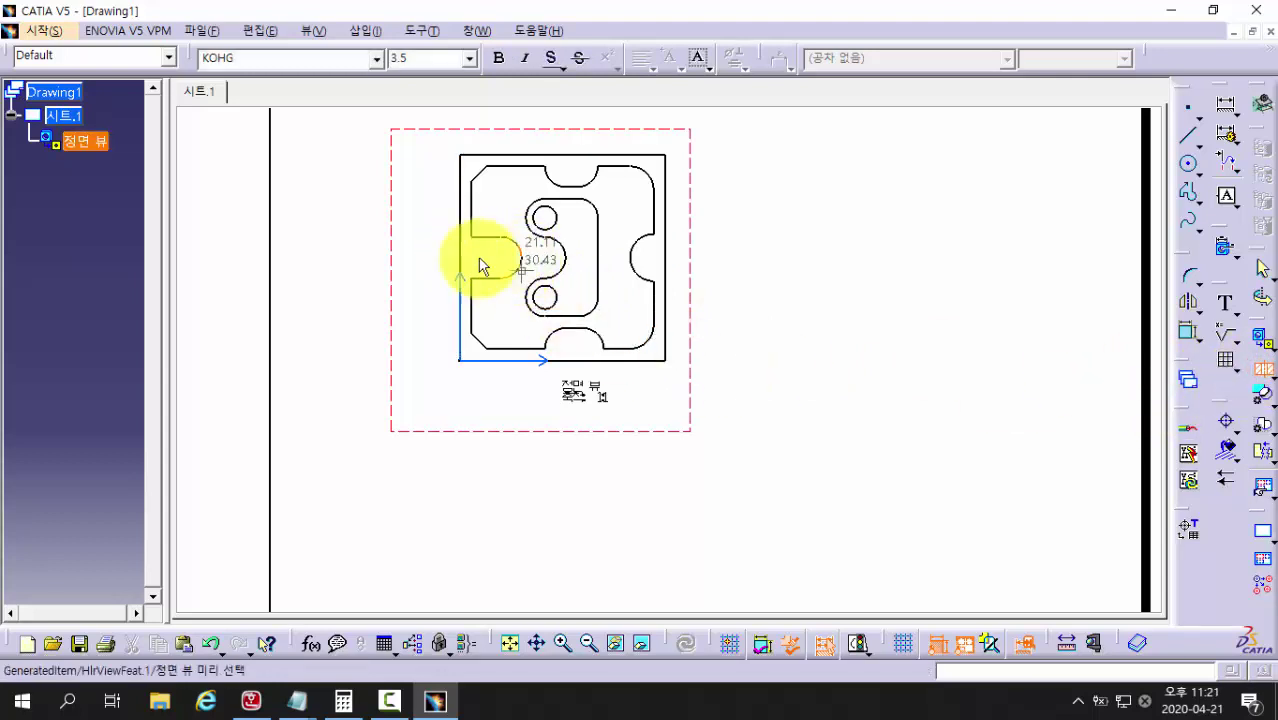
pyautogui.click(425, 258)
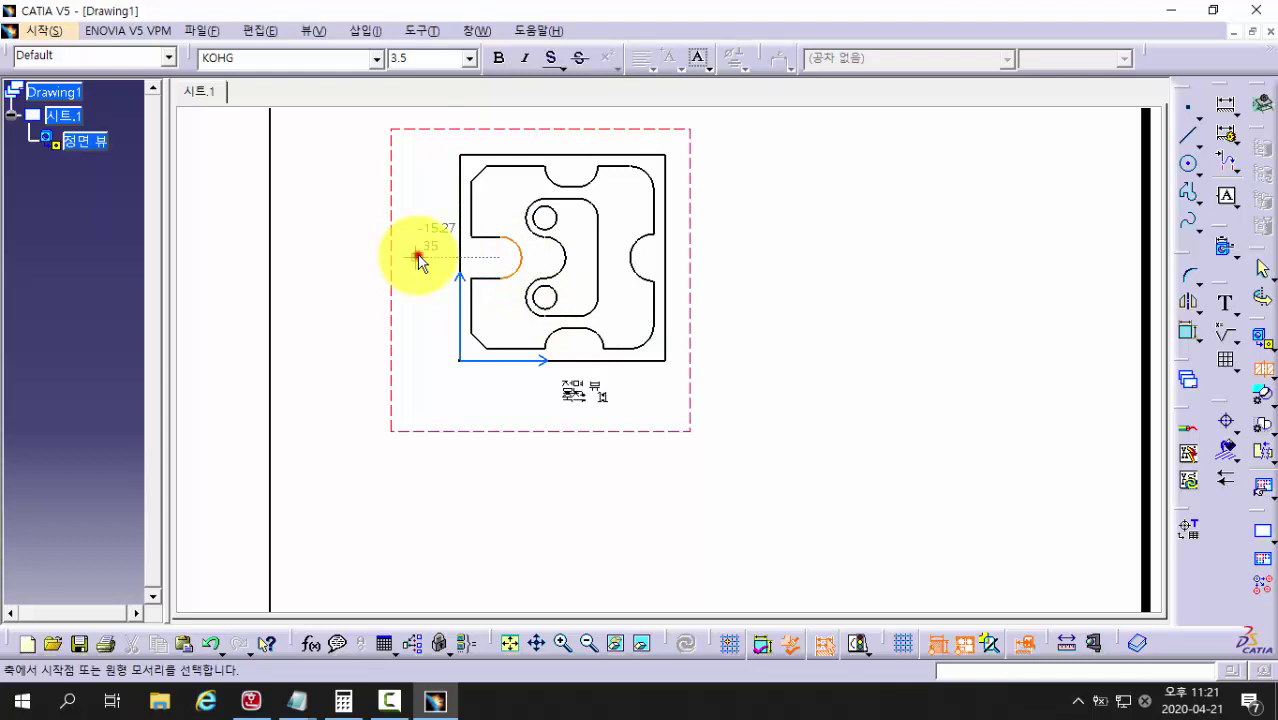
pyautogui.click(418, 258)
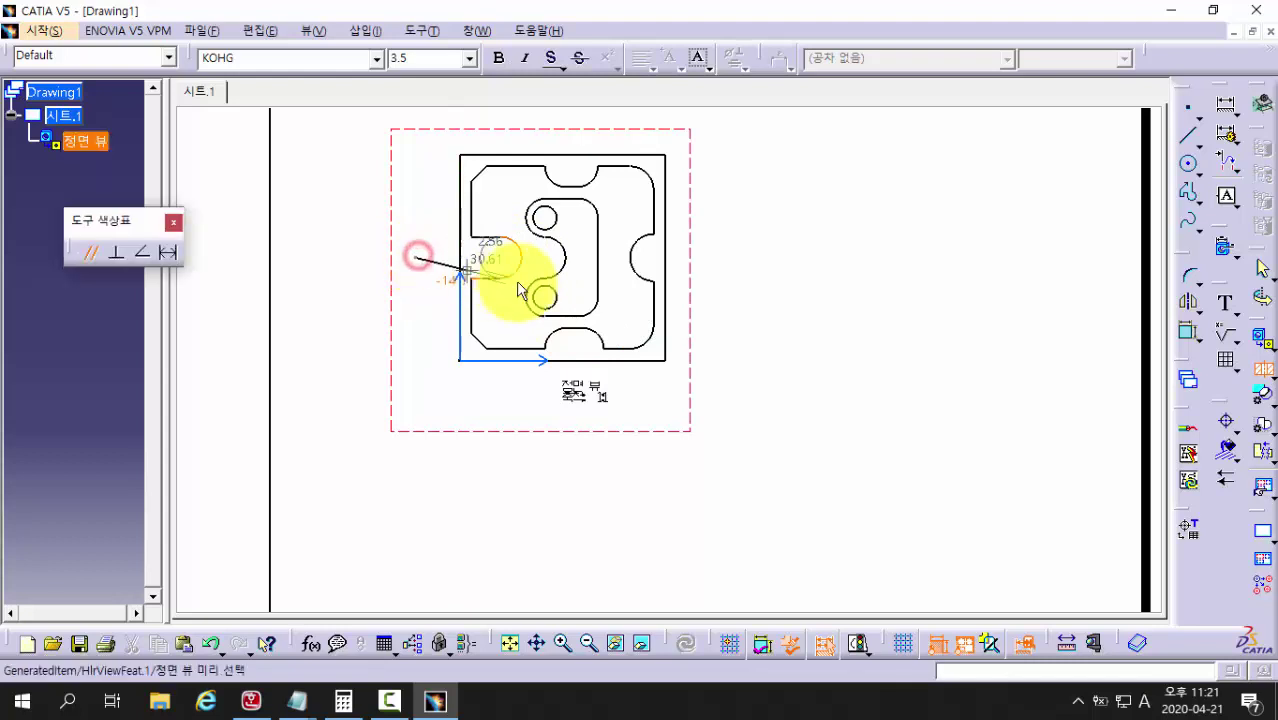
pyautogui.click(682, 258)
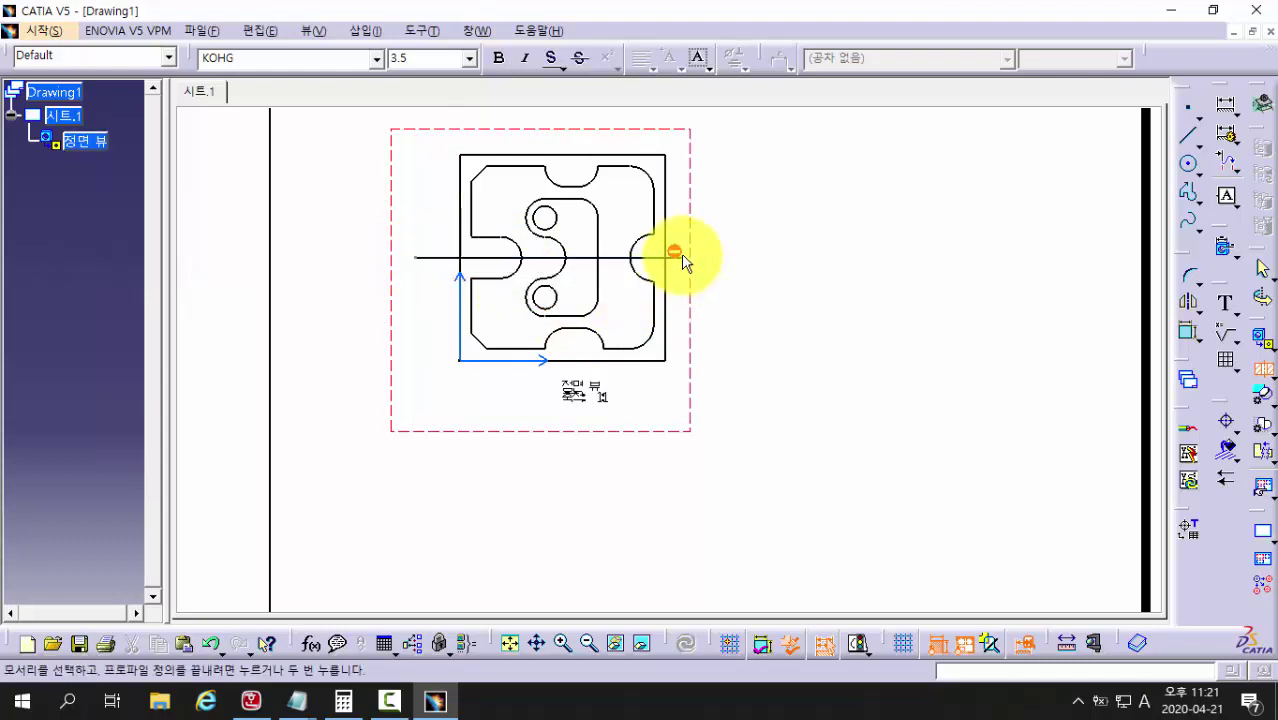
pyautogui.click(682, 258)
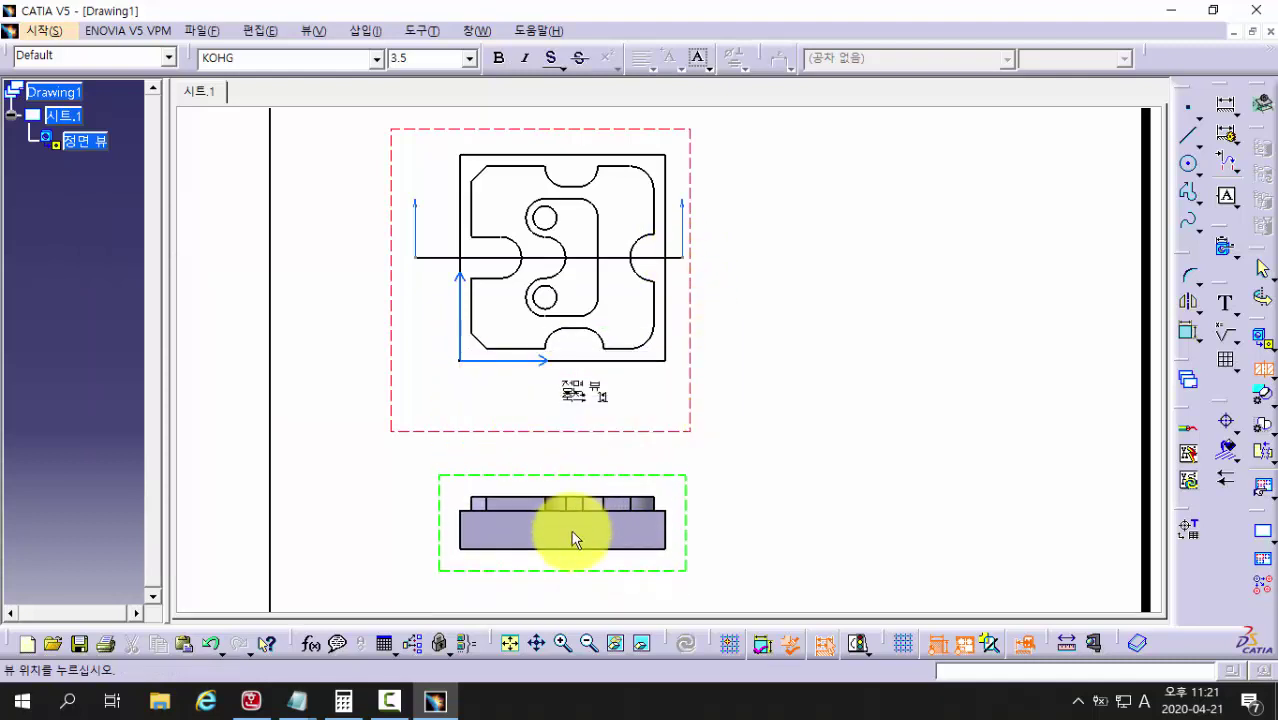
pyautogui.click(562, 537)
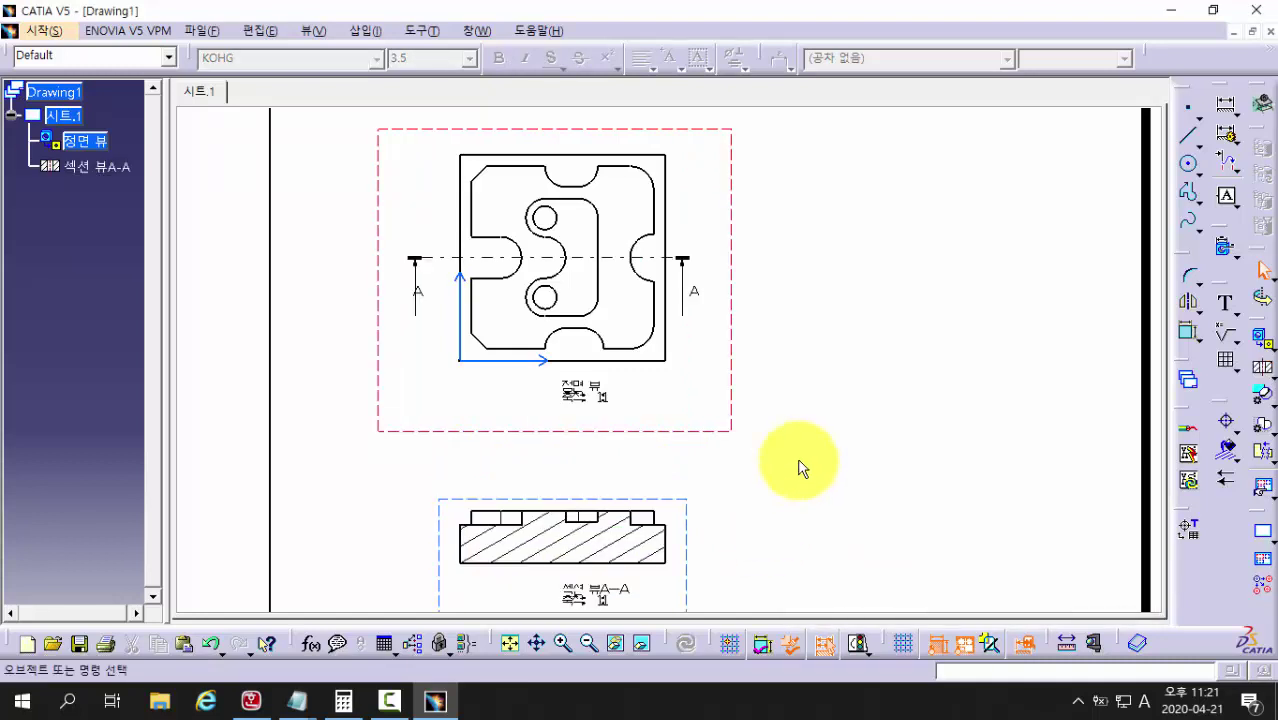
# Step: Dimension the plate's overall height in the front view and place the dimension to the right of the plate
pyautogui.moveTo(805, 365); pyautogui.dragTo(849, 438, button='middle')
pyautogui.moveTo(650, 362)
pyautogui.mouseDown(button='middle')
pyautogui.moveTo(668, 271)
pyautogui.moveTo(677, 410)
pyautogui.moveTo(680, 324)
pyautogui.moveTo(705, 288)
pyautogui.mouseUp(button='middle')
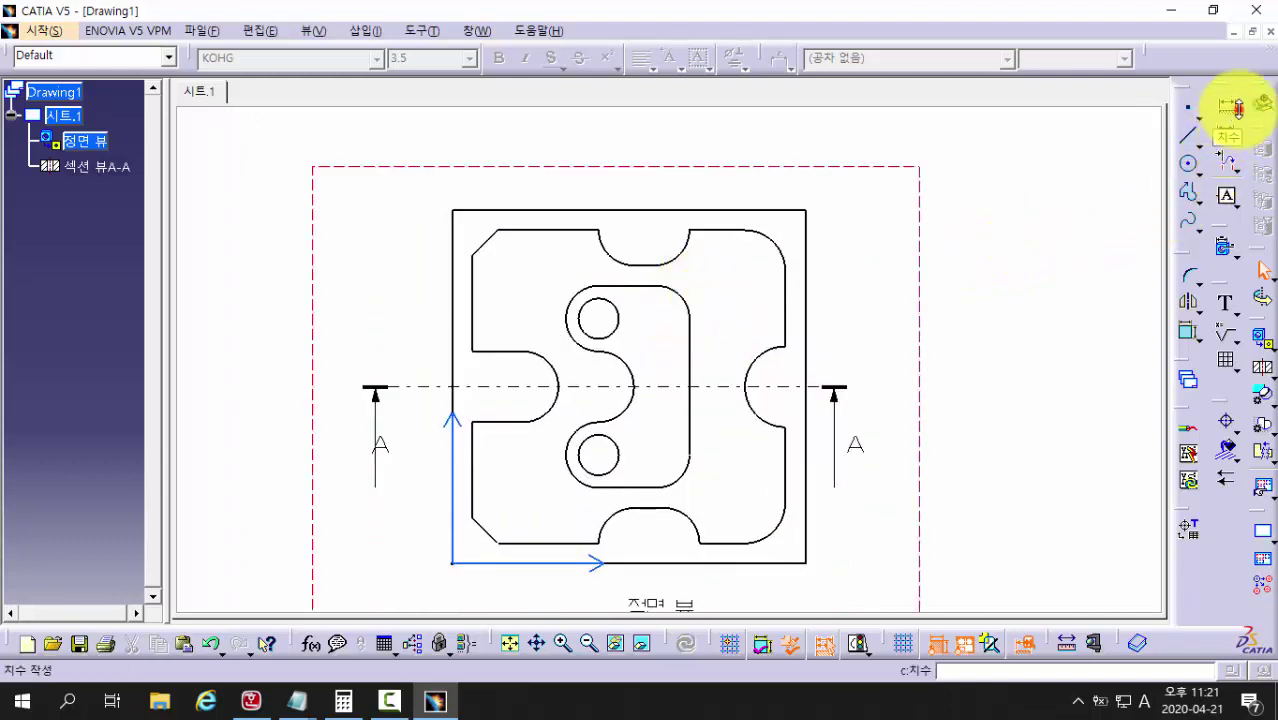
pyautogui.click(1236, 110)
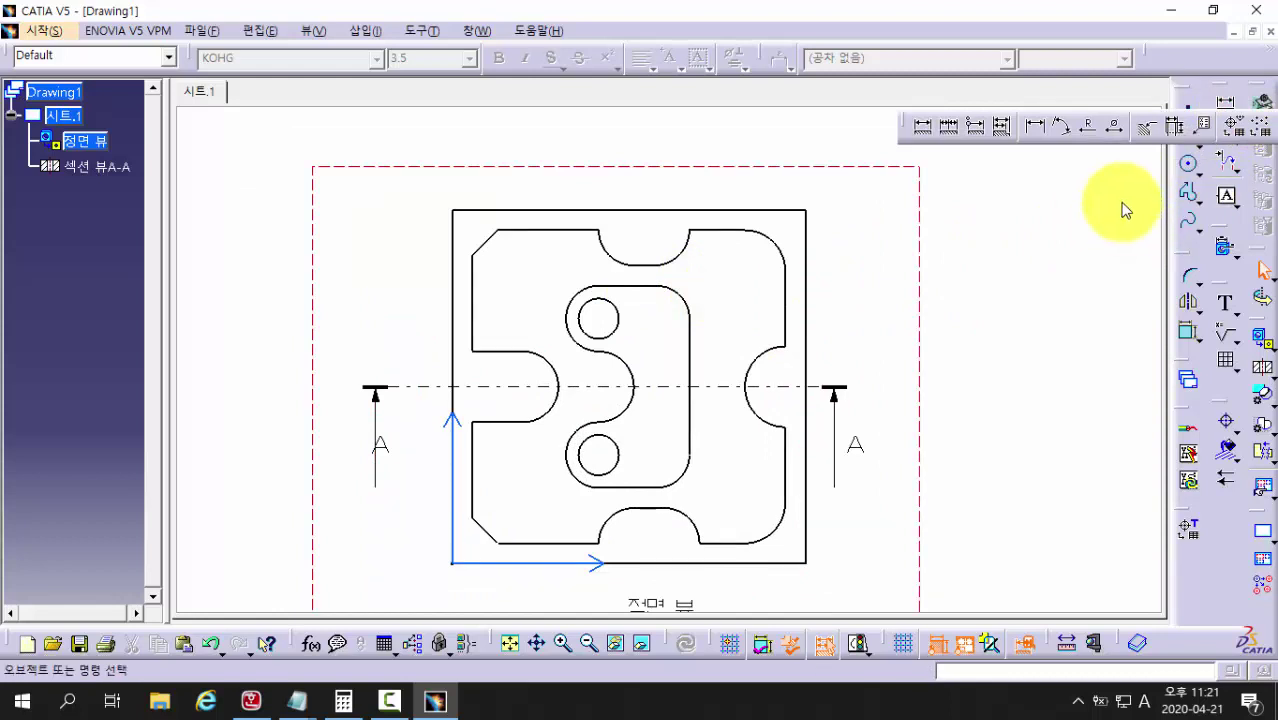
pyautogui.click(923, 128)
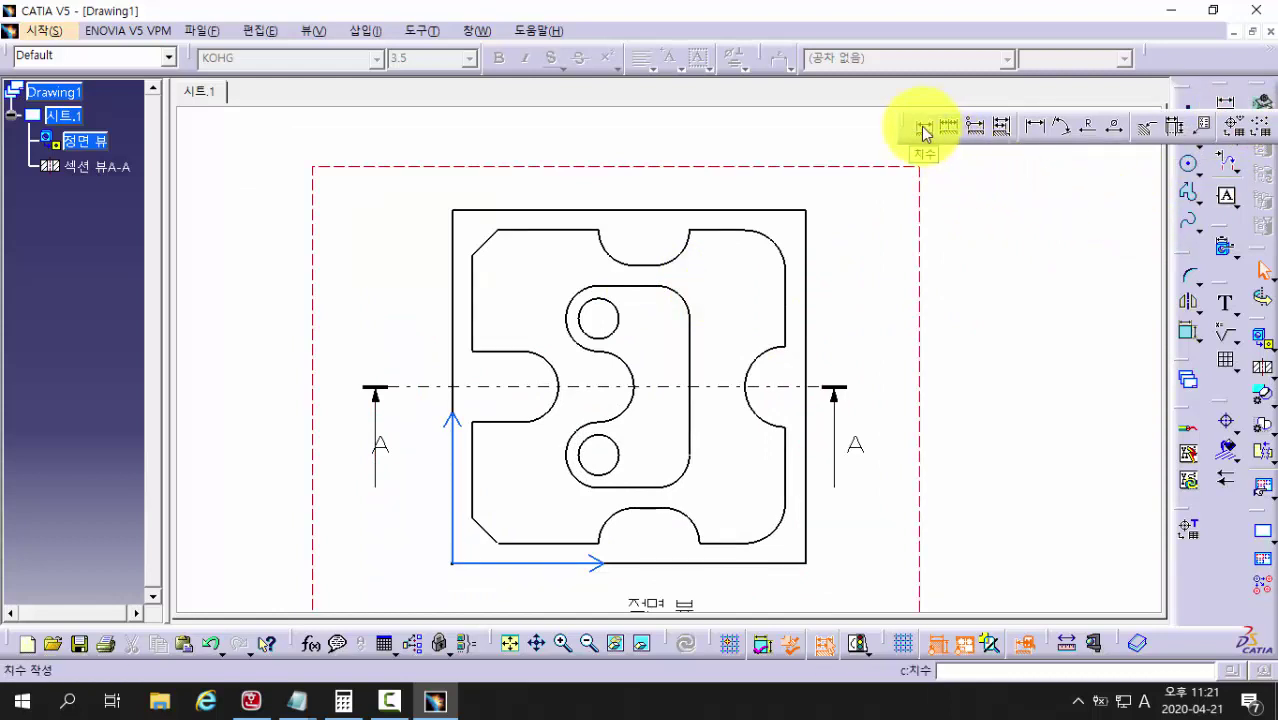
pyautogui.click(1017, 224)
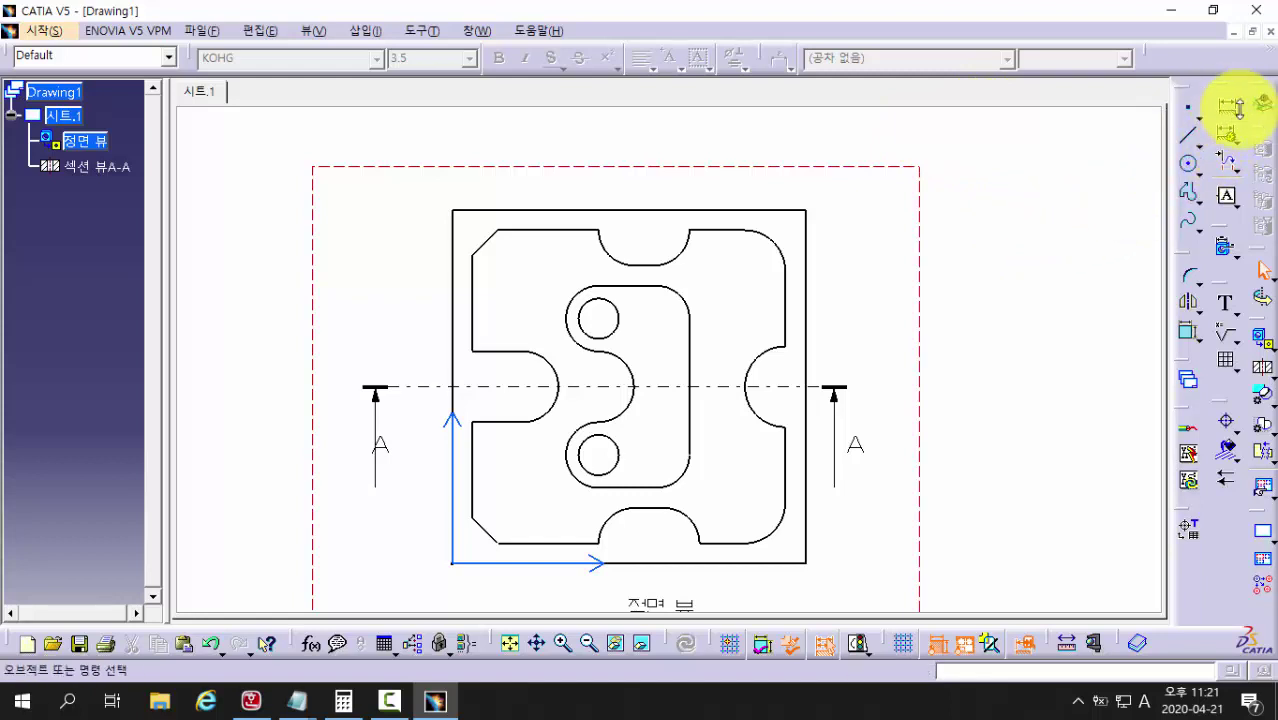
pyautogui.click(1236, 108)
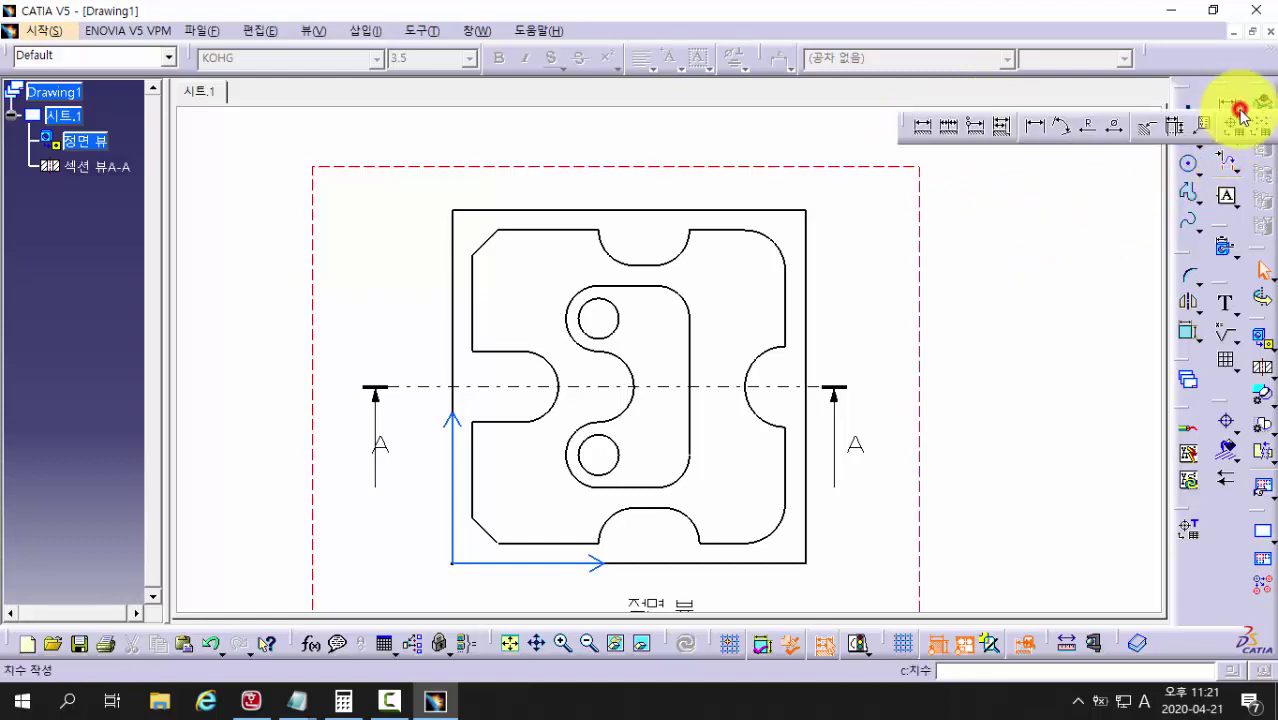
pyautogui.click(927, 128)
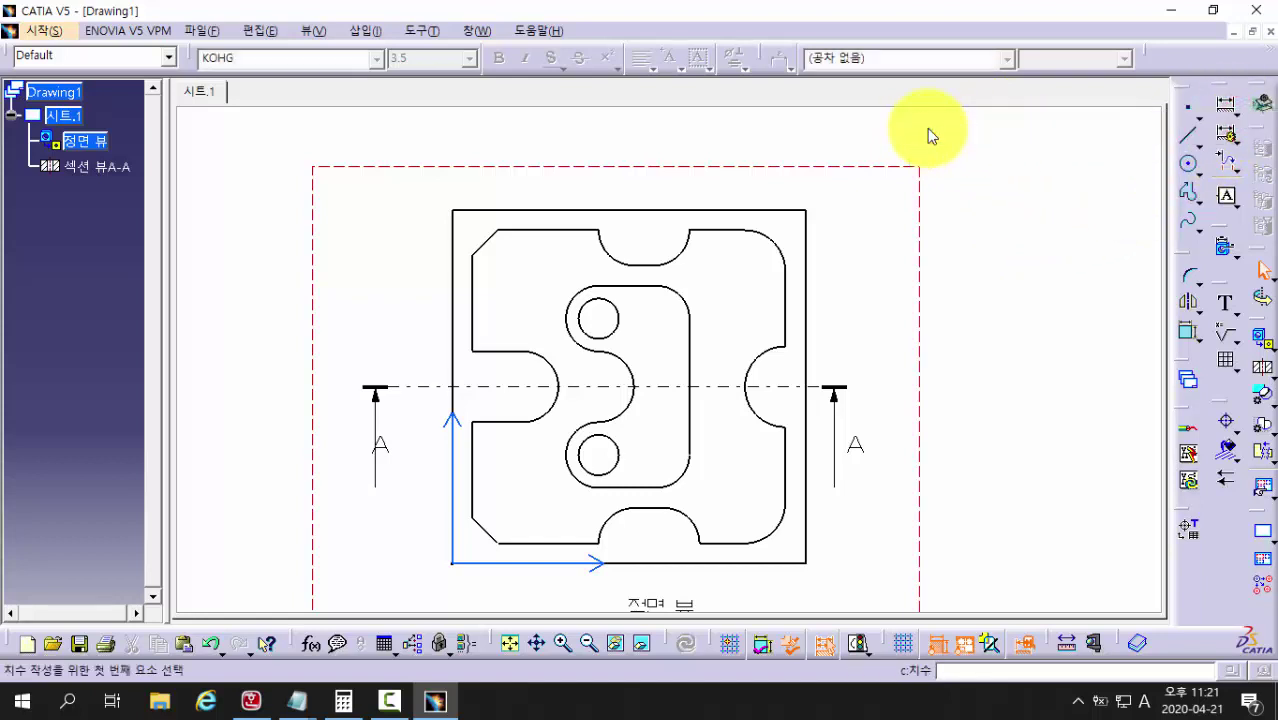
pyautogui.click(772, 211)
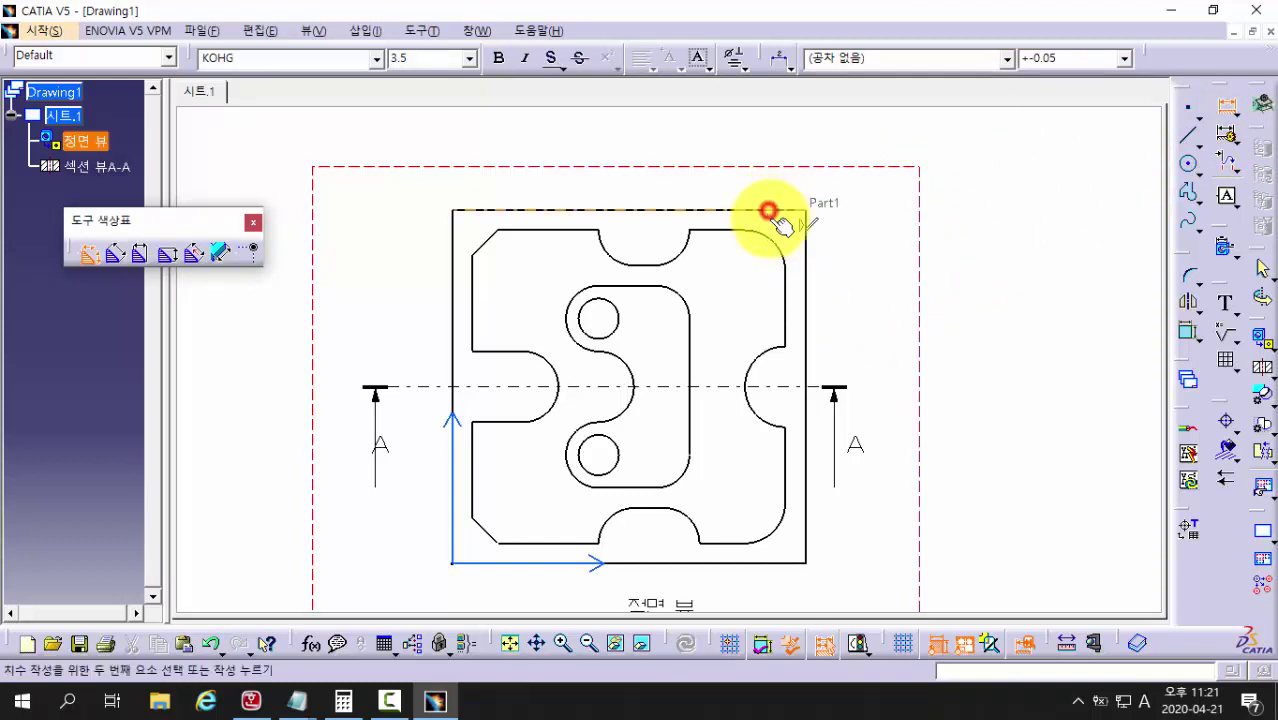
pyautogui.click(771, 563)
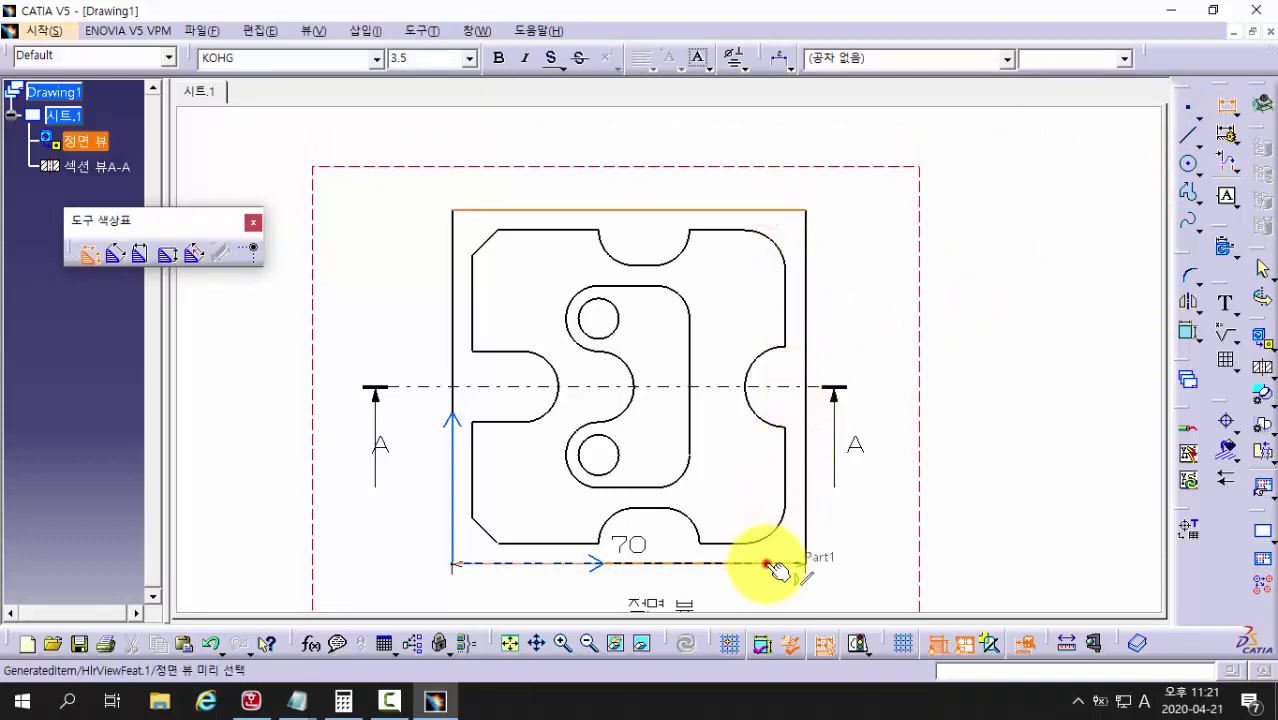
pyautogui.click(975, 388)
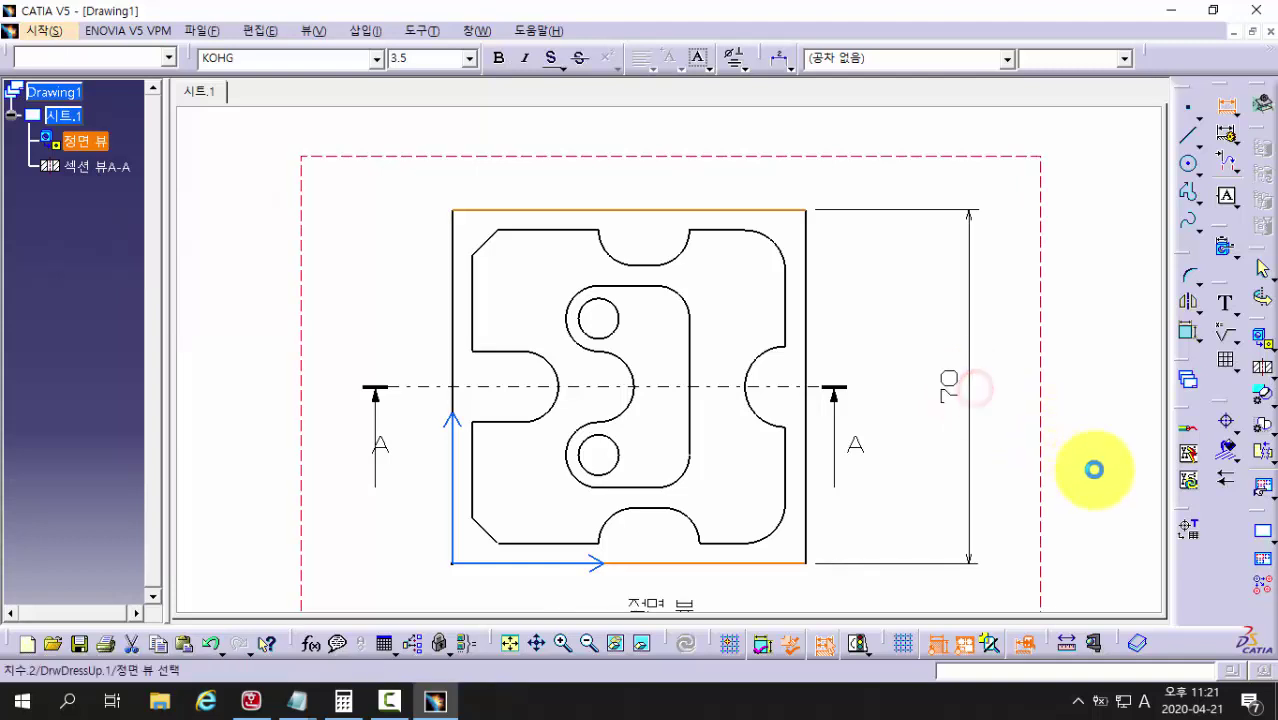
# Step: Dimension the plate's overall width in the front view and place the dimension below the view label
pyautogui.moveTo(1084, 465); pyautogui.dragTo(819, 371, button='middle')
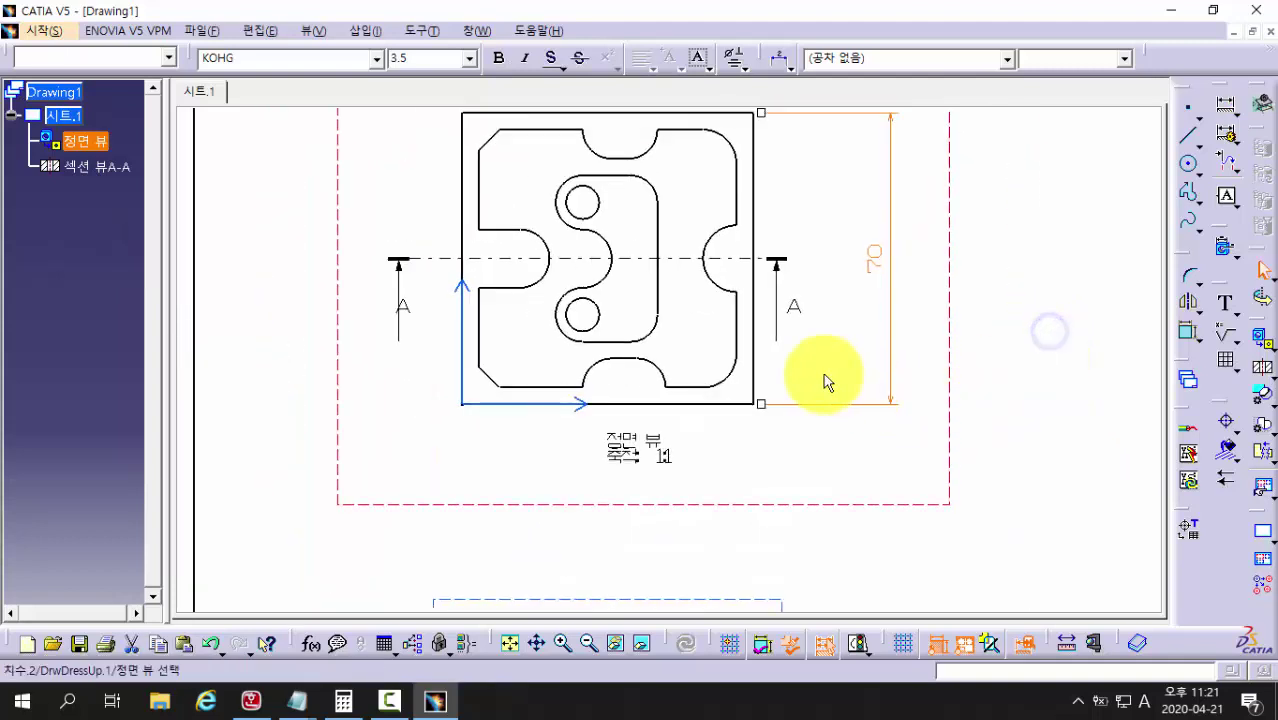
pyautogui.click(755, 372)
pyautogui.keyDown('ctrl'); pyautogui.click(462, 348); pyautogui.keyUp('ctrl')
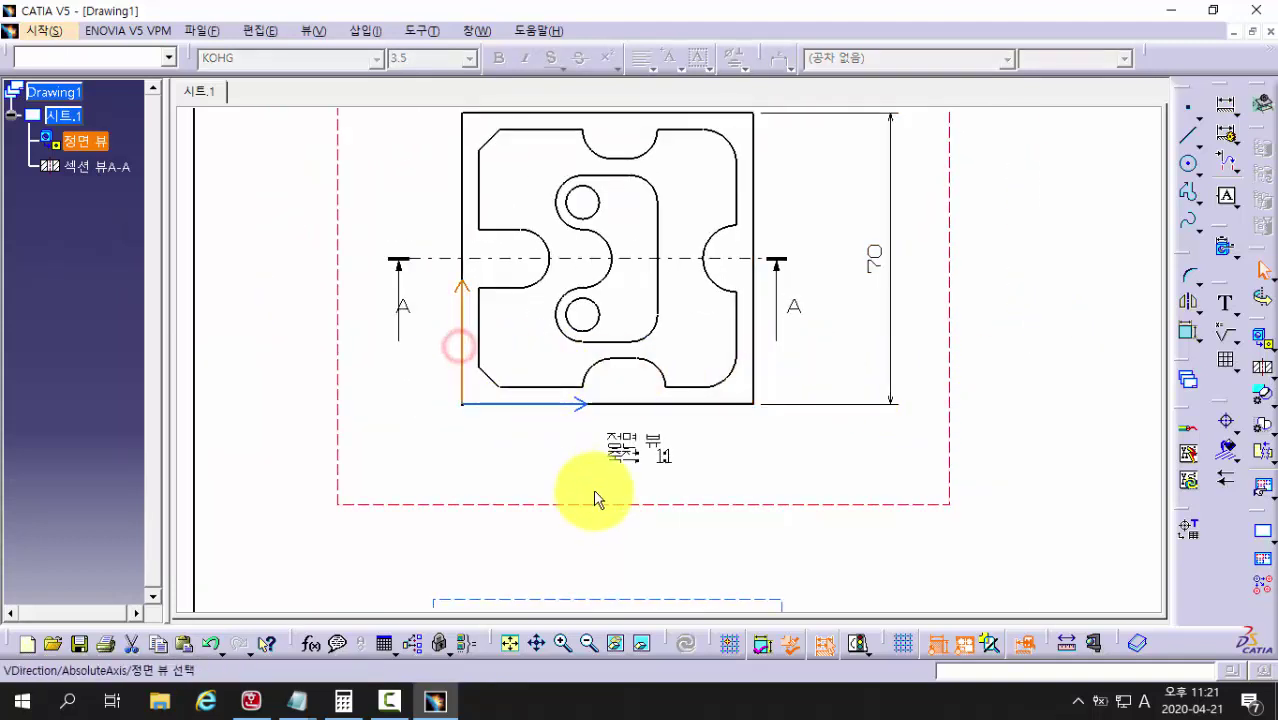
pyautogui.click(1220, 106)
pyautogui.click(754, 366)
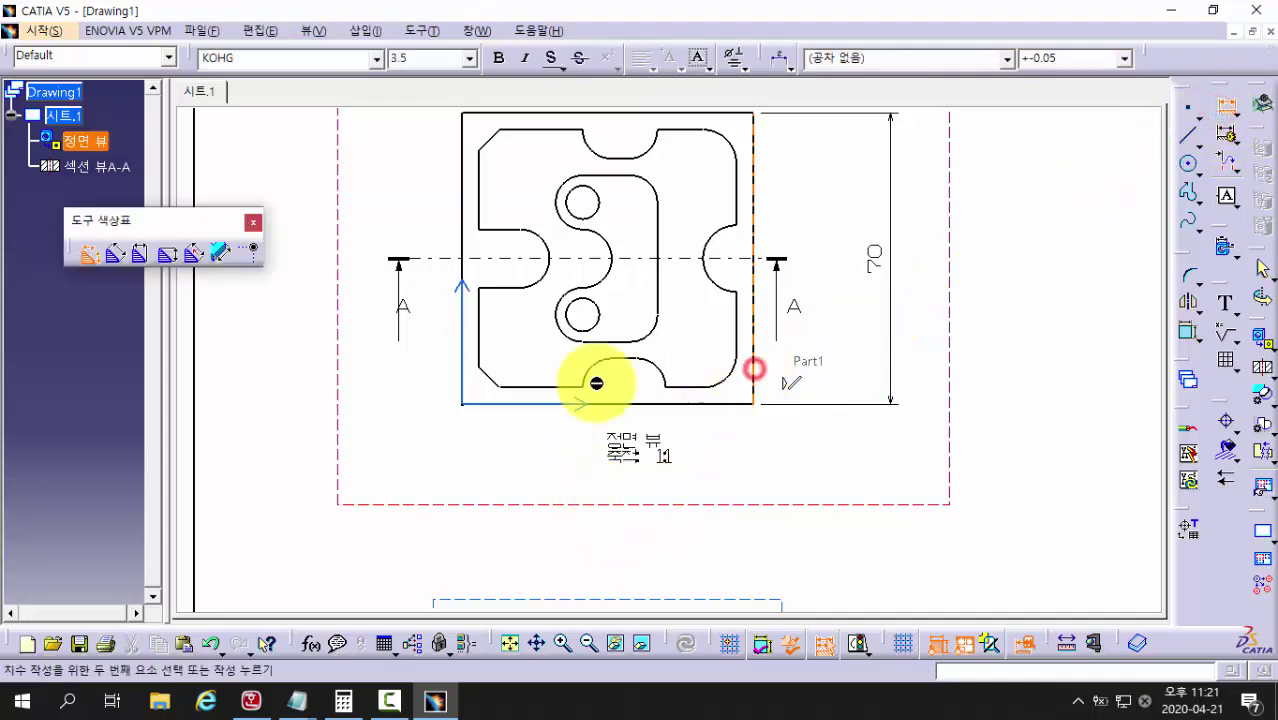
pyautogui.click(462, 361)
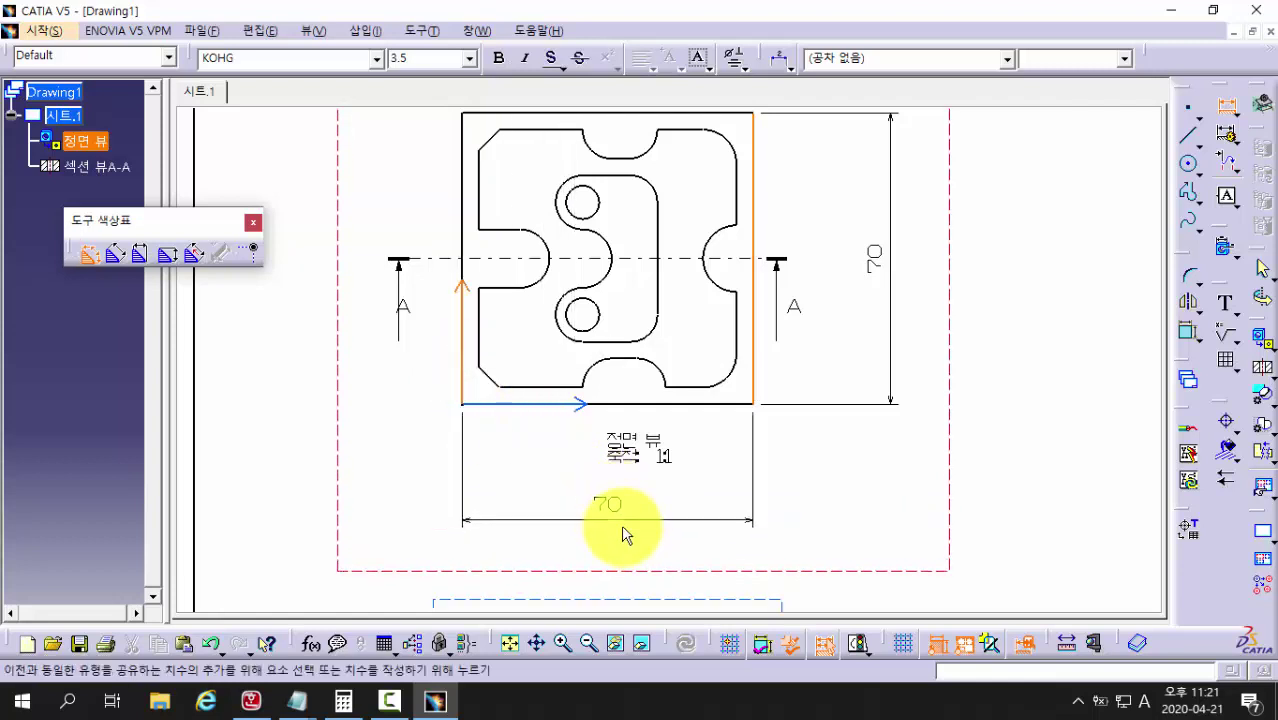
pyautogui.click(630, 523)
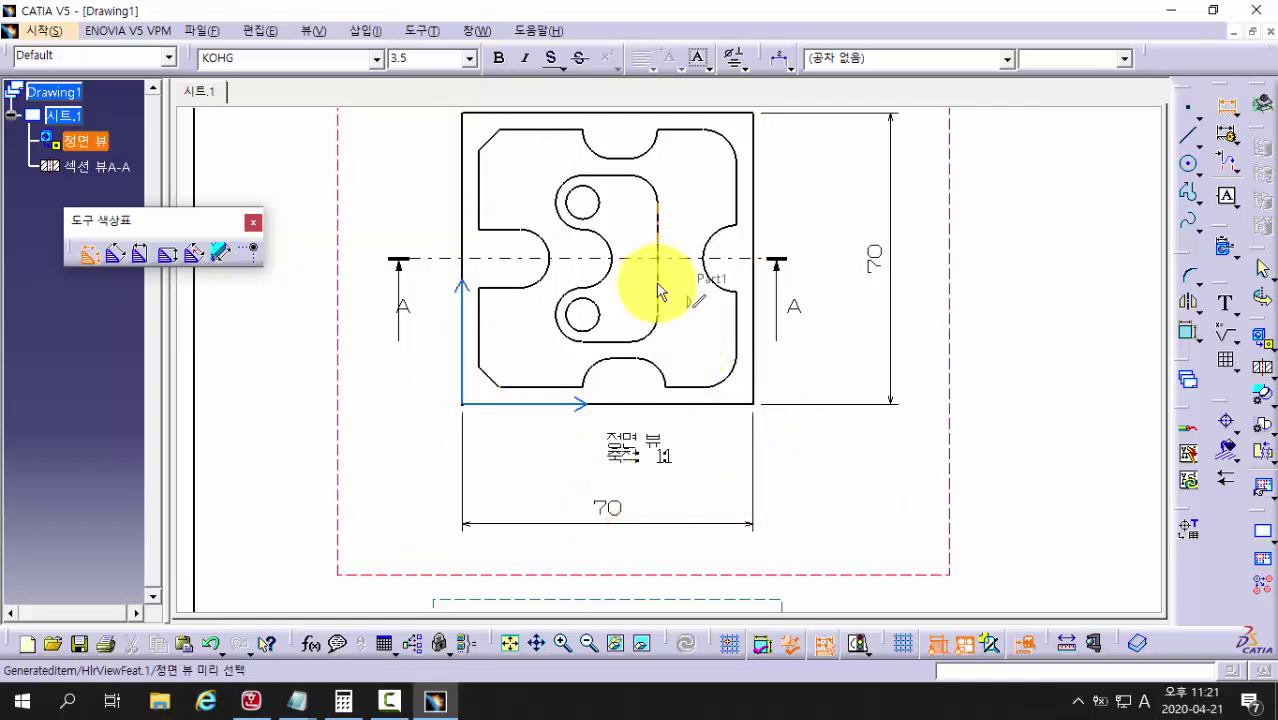
# Step: Dimension the horizontal distance from the inner profile's left edge to the start of the upper notch, placing it above the plate
pyautogui.moveTo(637, 267)
pyautogui.mouseDown(button='middle')
pyautogui.moveTo(676, 365)
pyautogui.moveTo(686, 350)
pyautogui.moveTo(676, 425)
pyautogui.moveTo(681, 390)
pyautogui.mouseUp(button='middle')
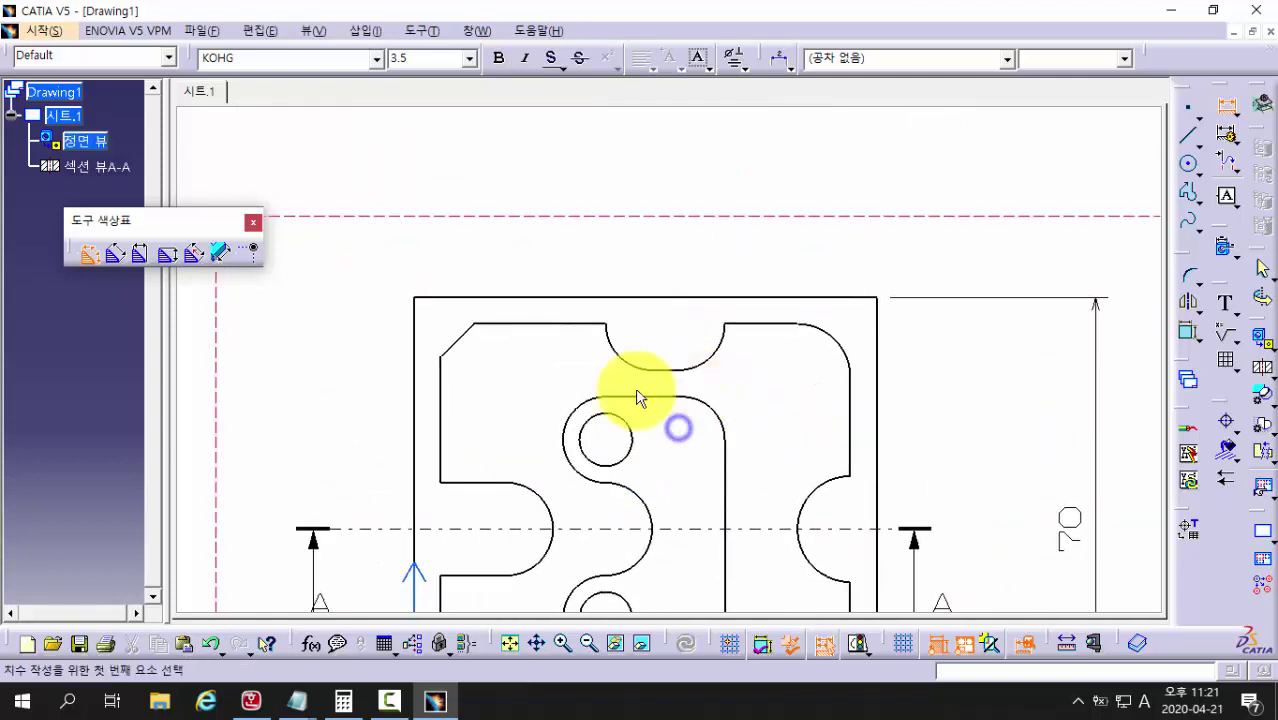
pyautogui.click(441, 379)
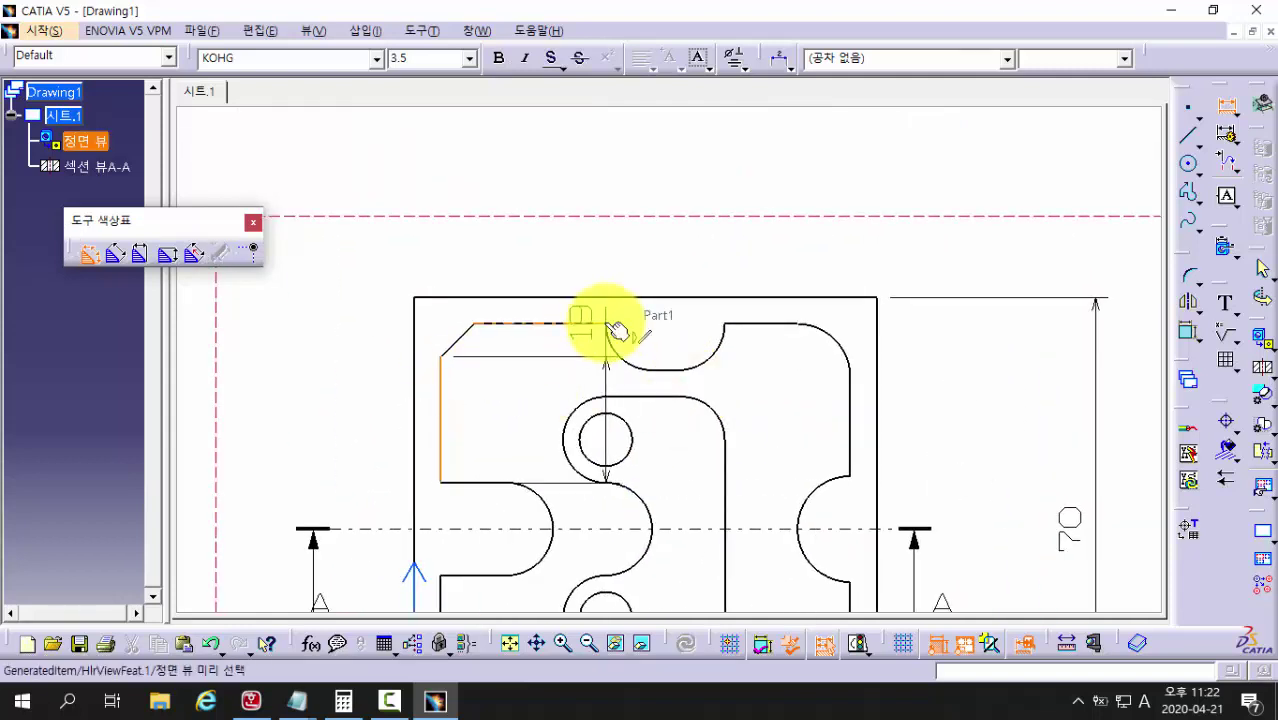
pyautogui.click(610, 326)
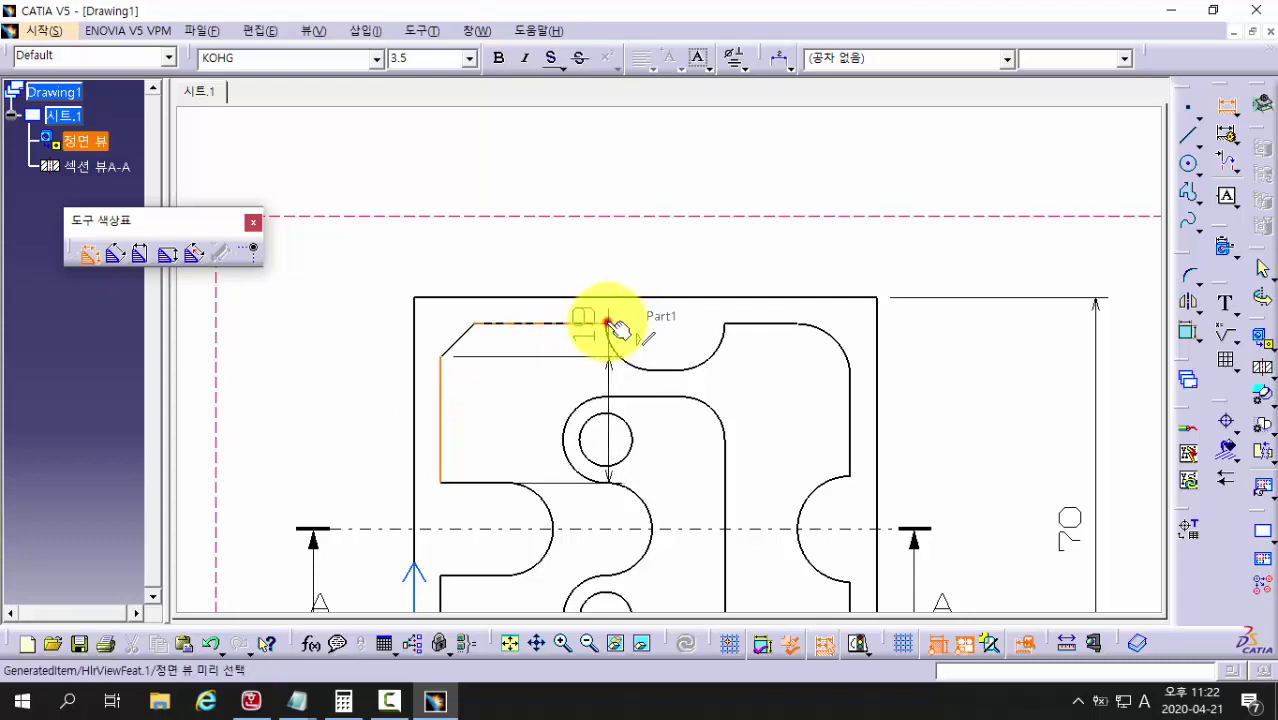
pyautogui.click(540, 214)
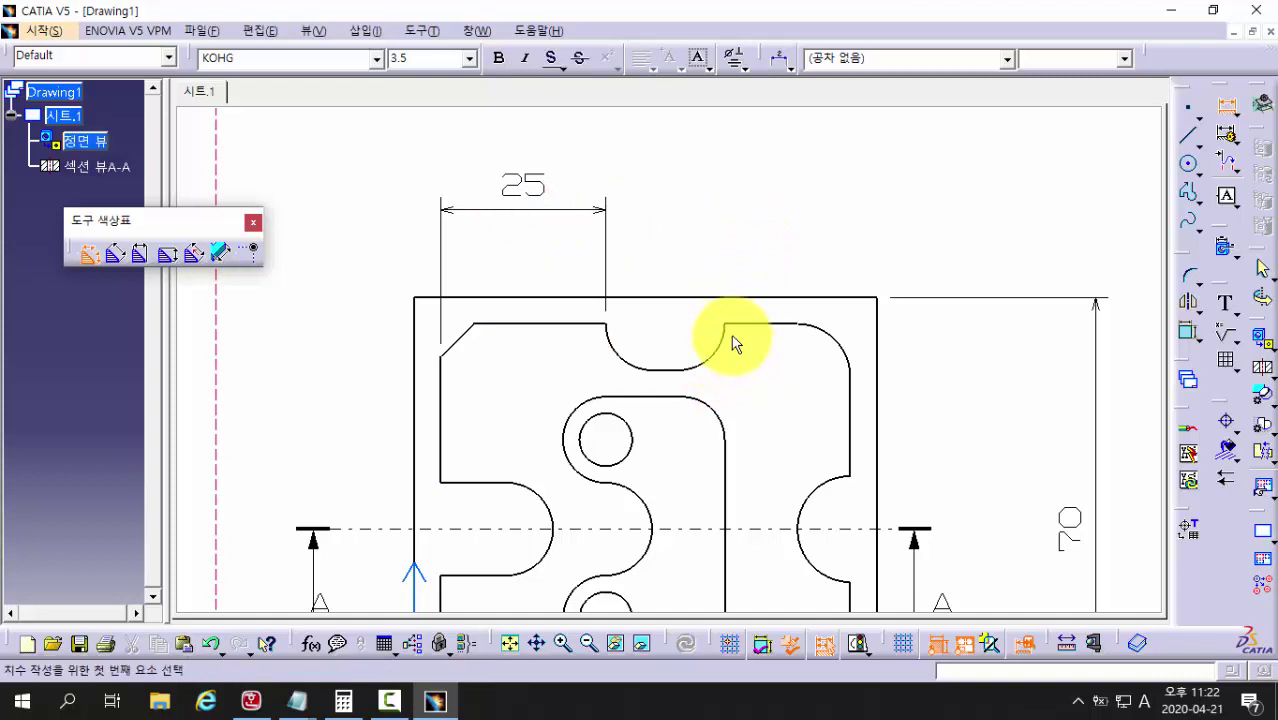
pyautogui.click(605, 325)
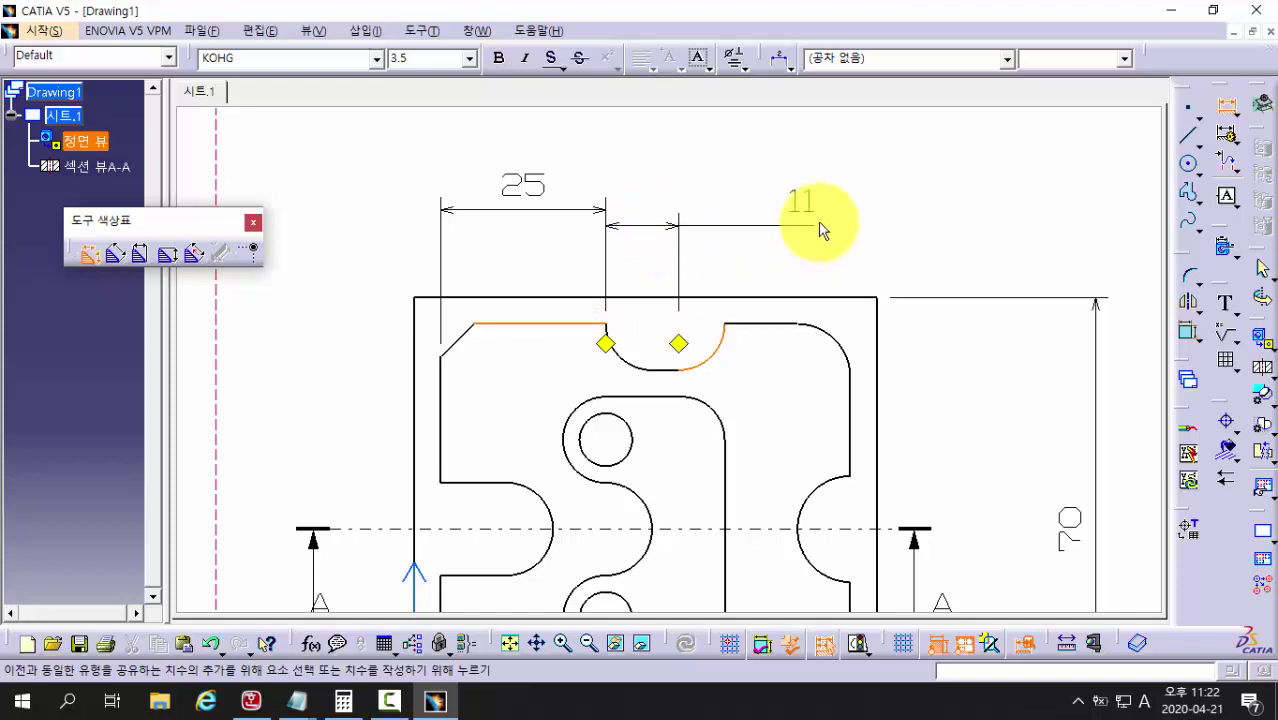
pyautogui.press('Escape')
pyautogui.click(1227, 104)
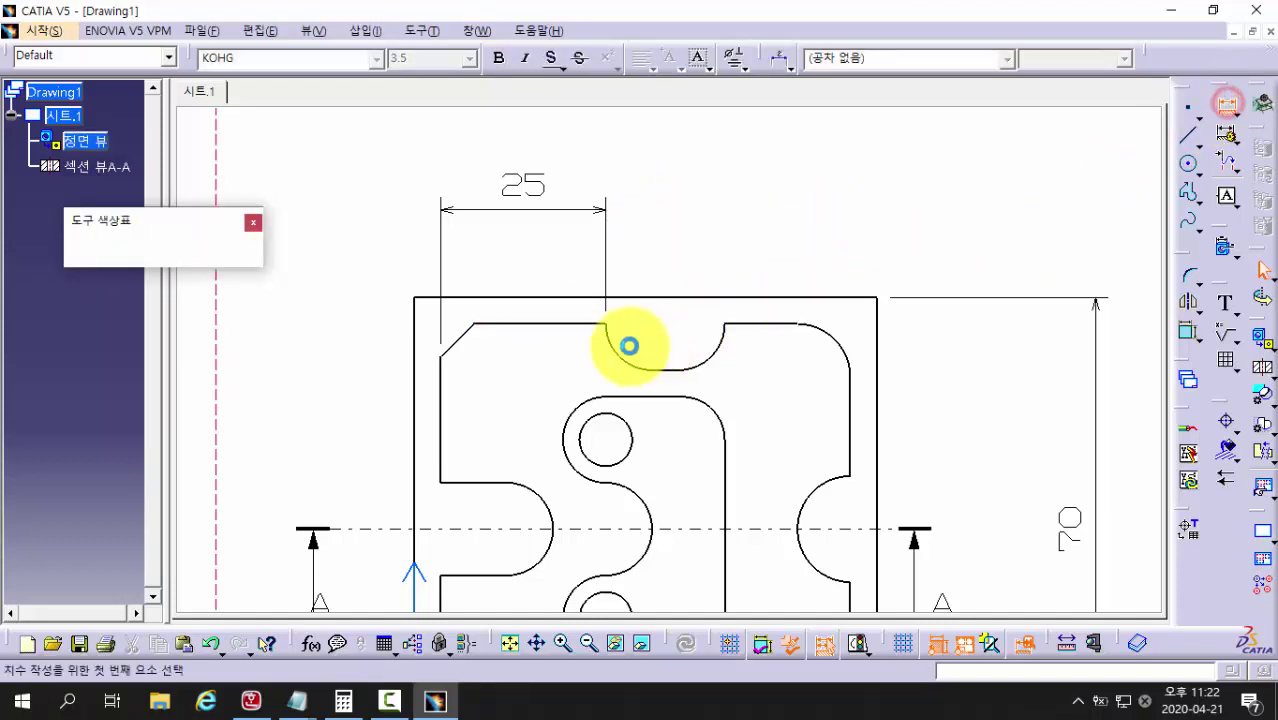
pyautogui.click(607, 326)
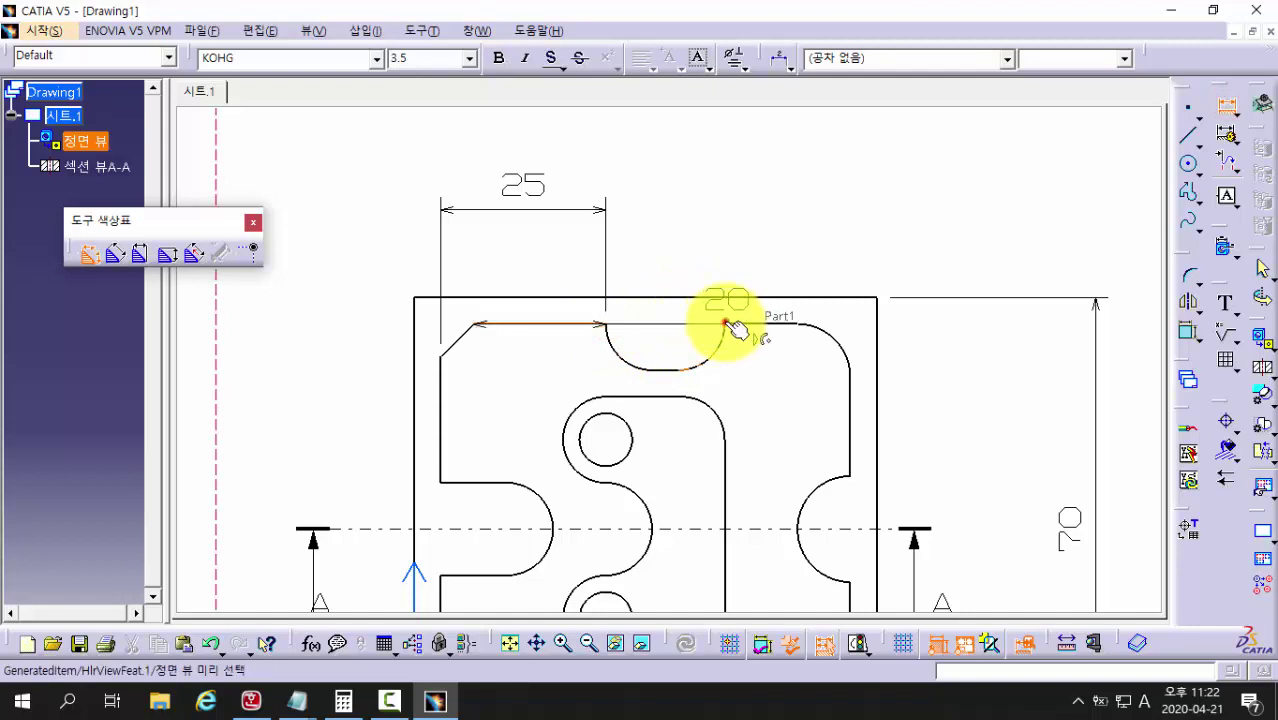
pyautogui.click(722, 324)
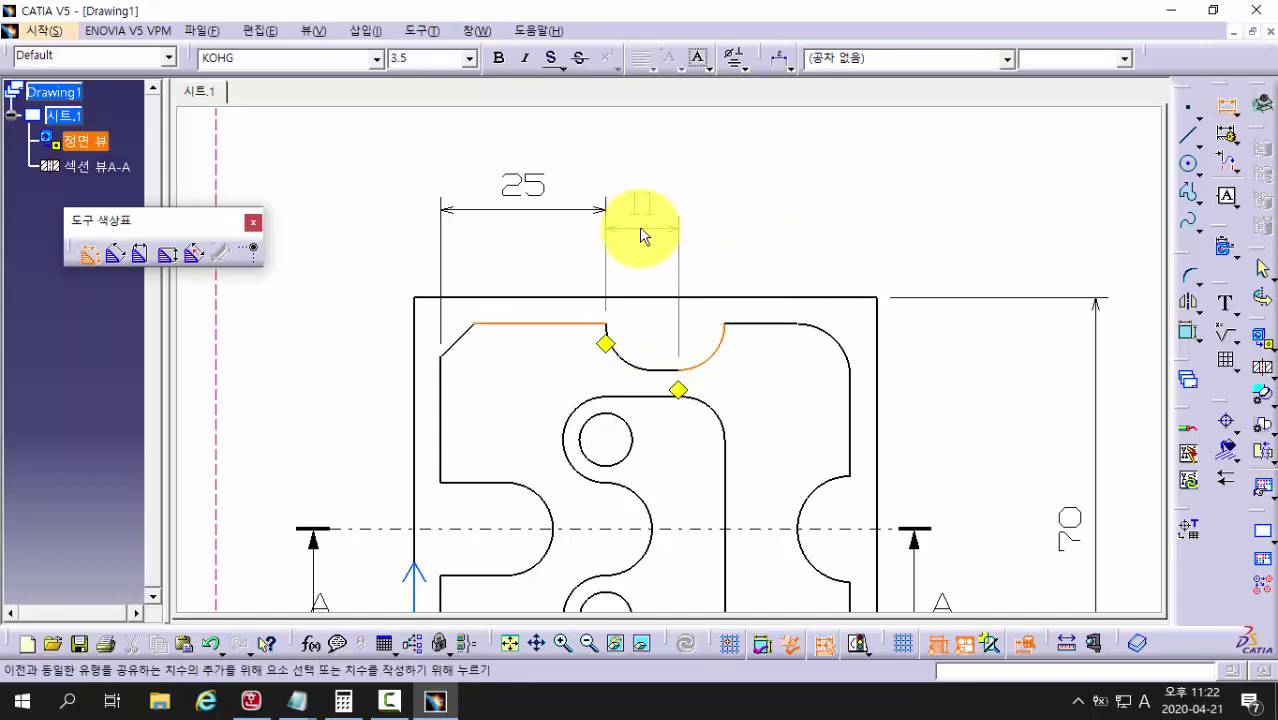
pyautogui.press('Escape')
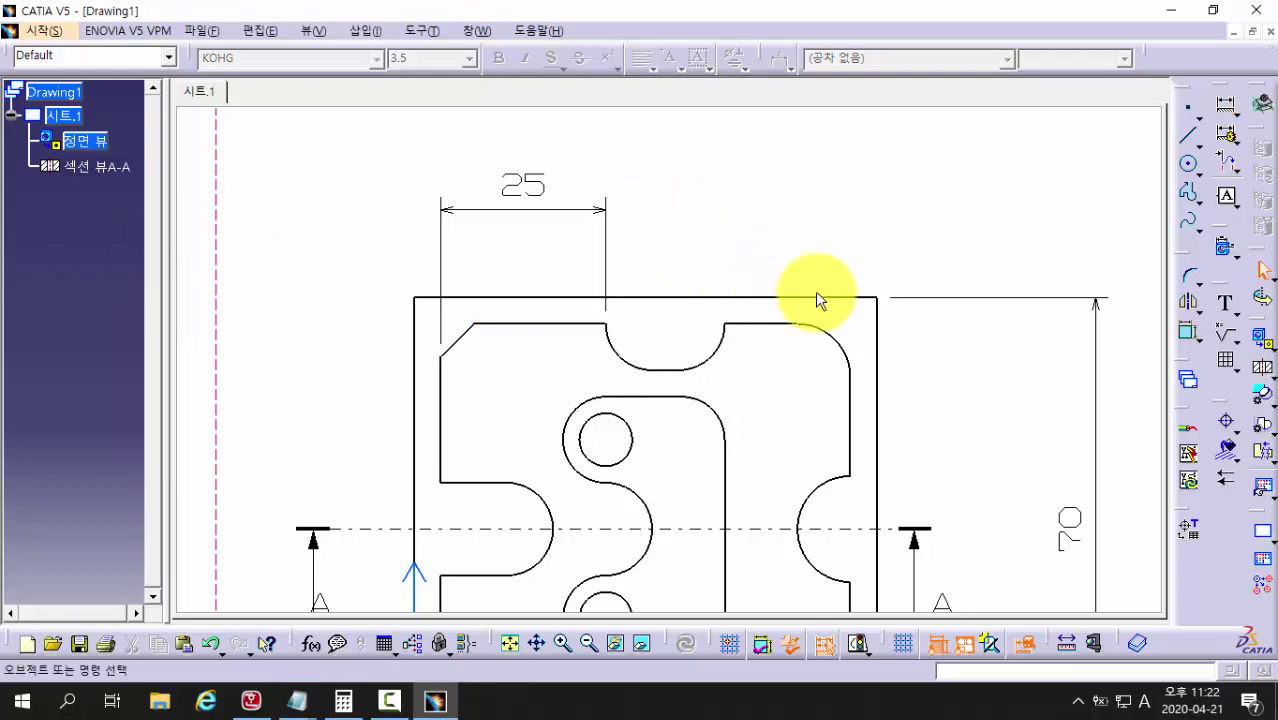
pyautogui.click(1231, 113)
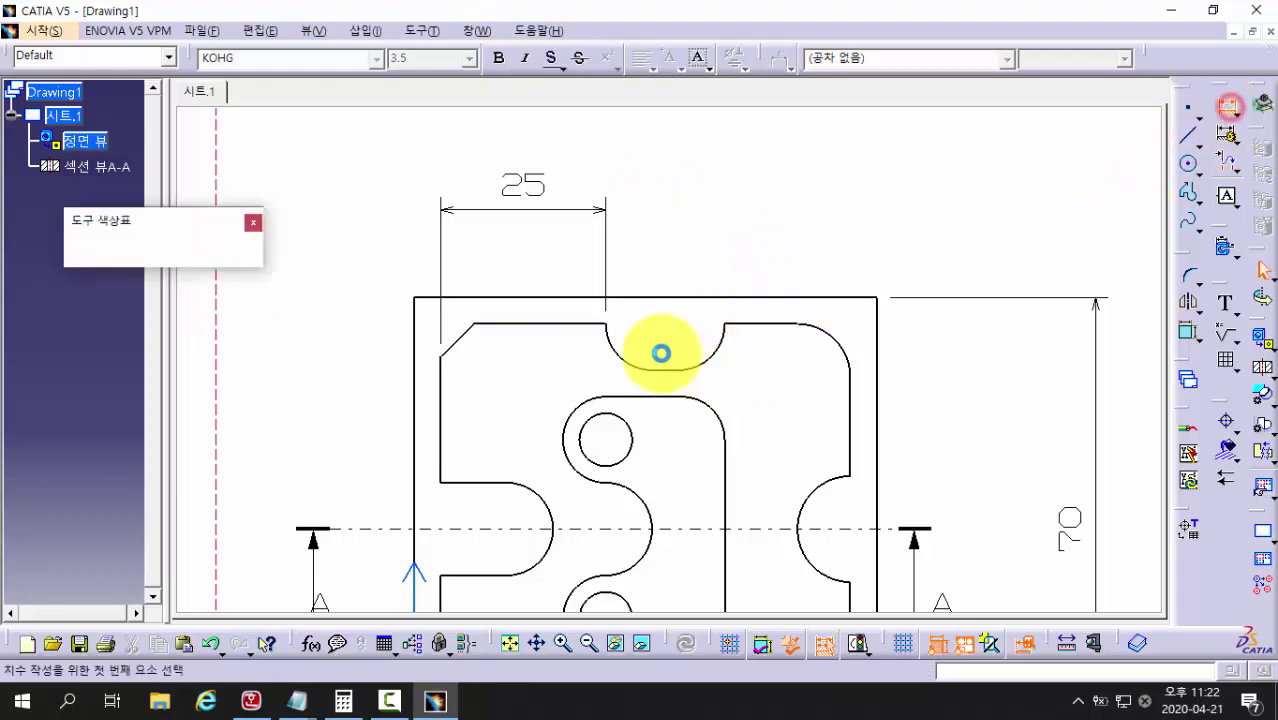
pyautogui.click(607, 328)
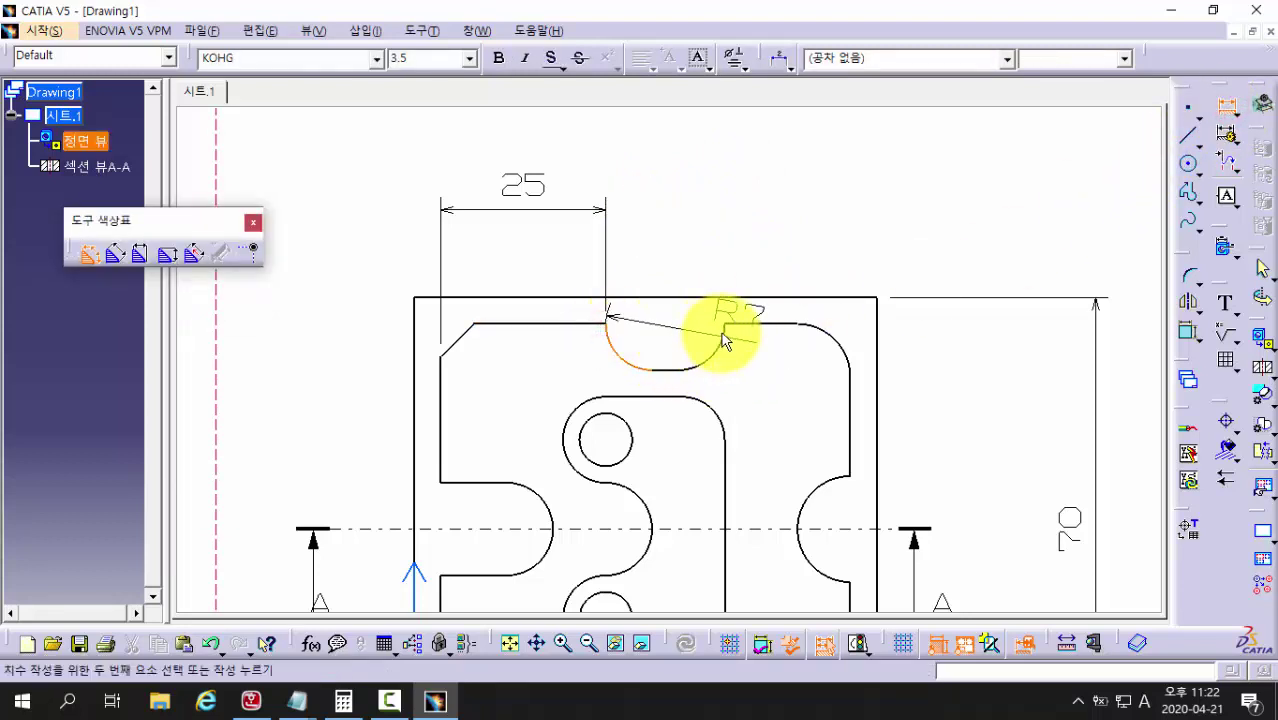
pyautogui.click(724, 328)
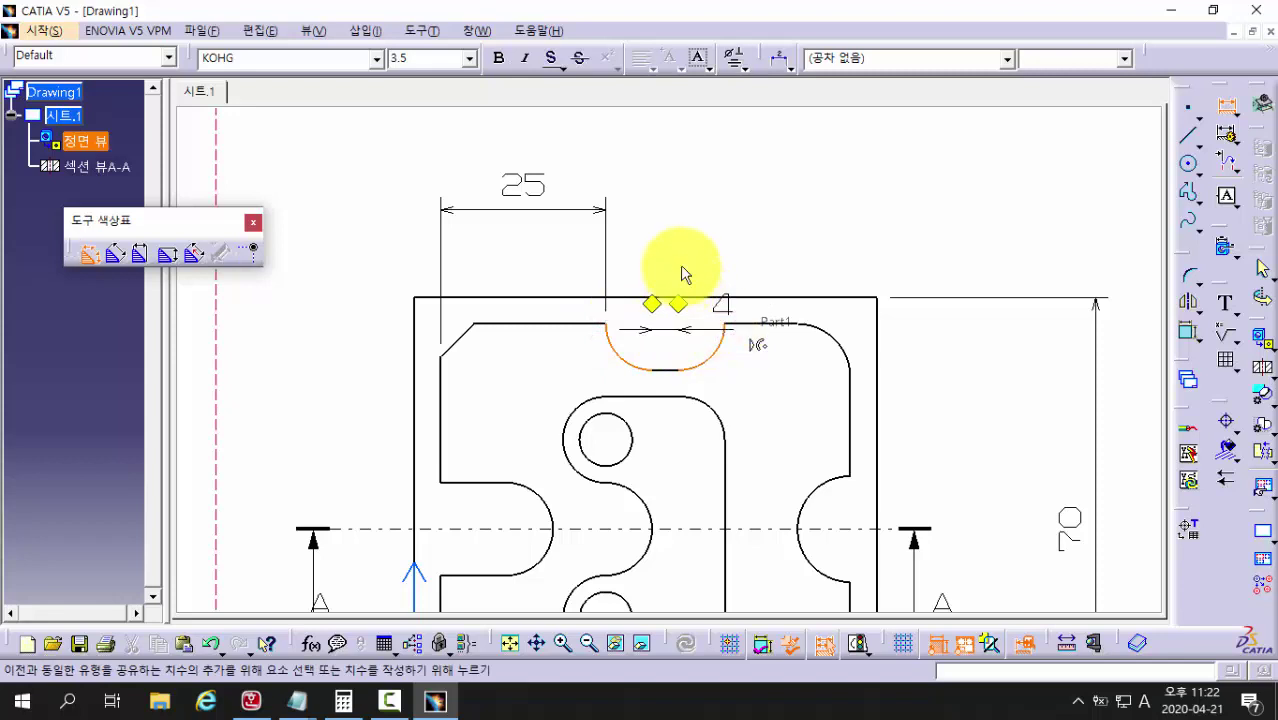
pyautogui.press('Escape')
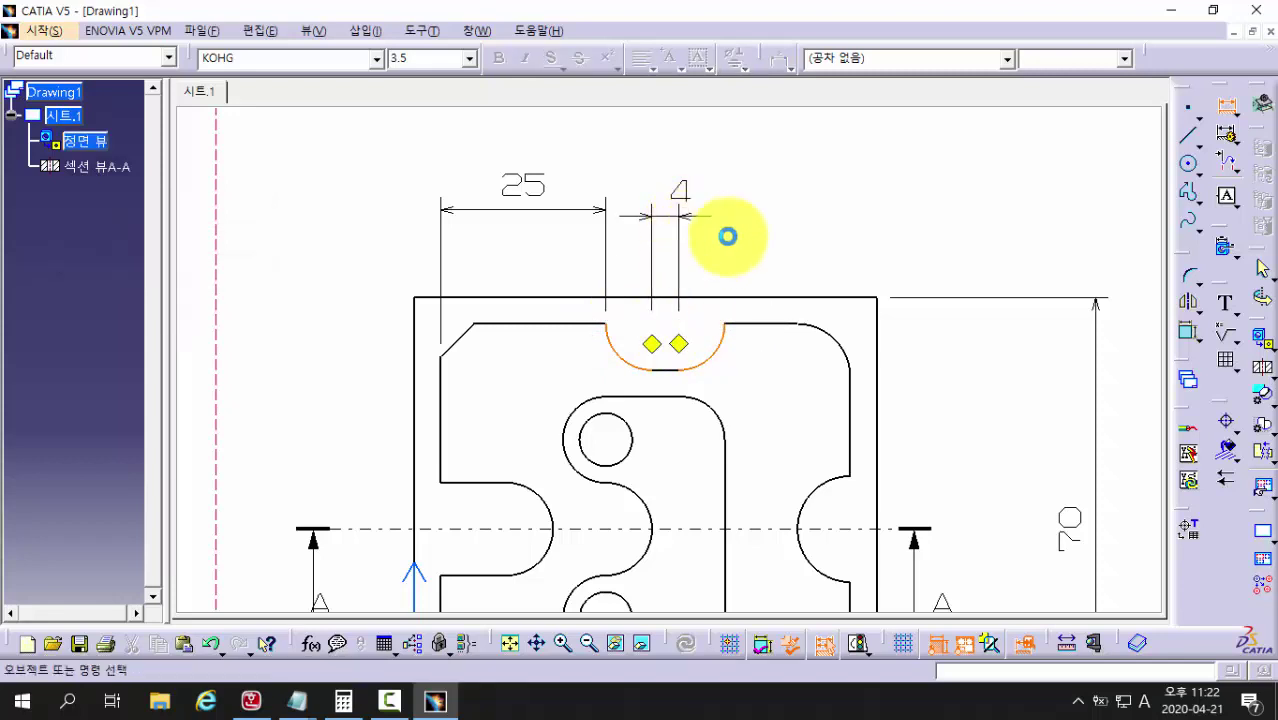
pyautogui.click(1220, 108)
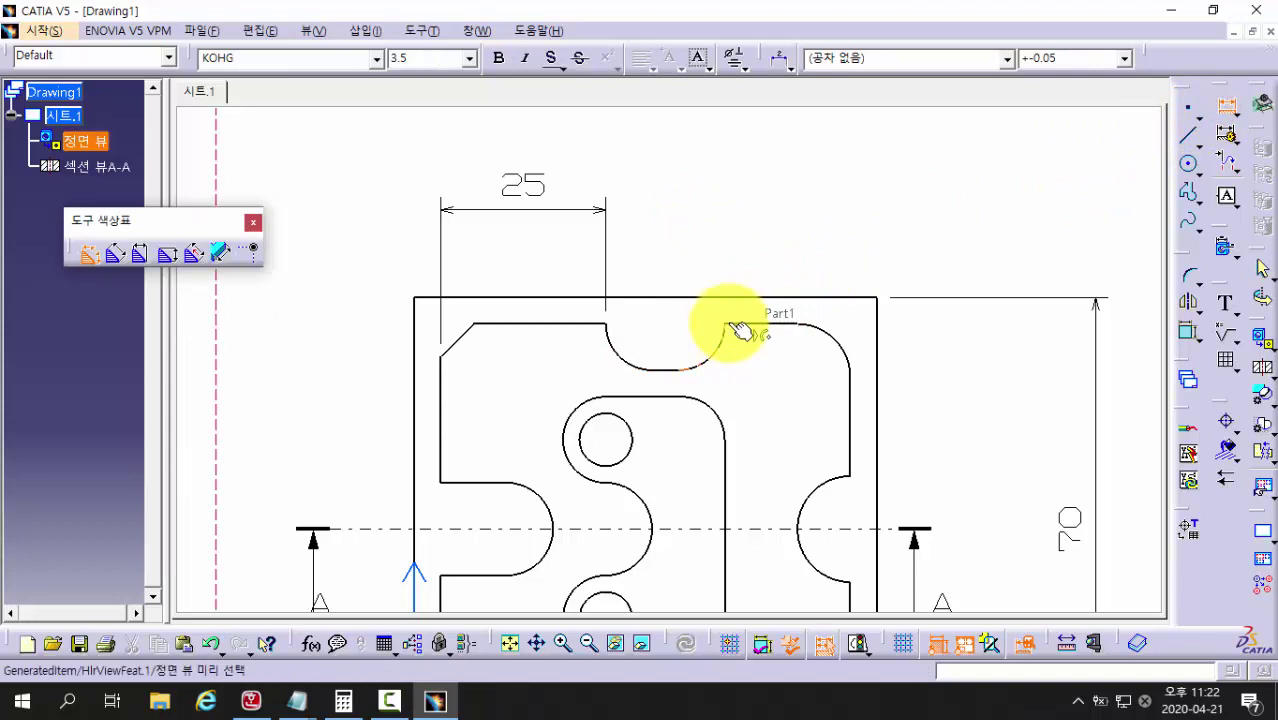
pyautogui.click(732, 324)
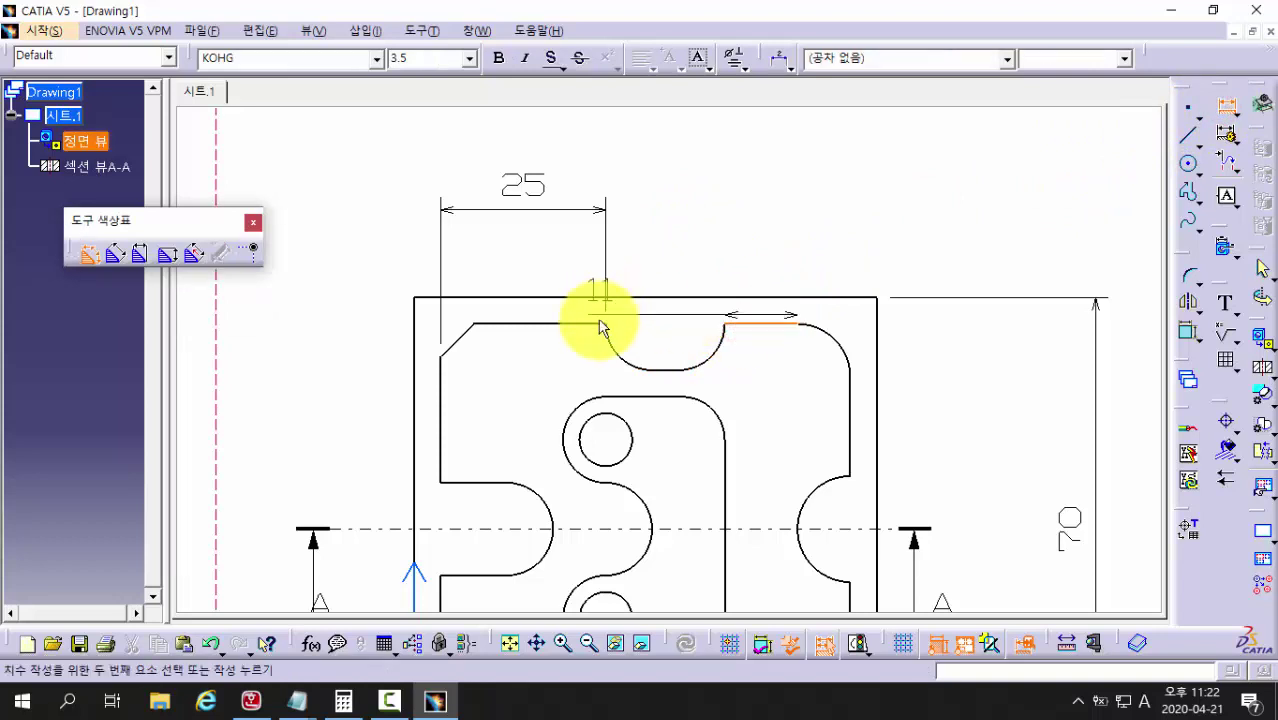
pyautogui.click(596, 324)
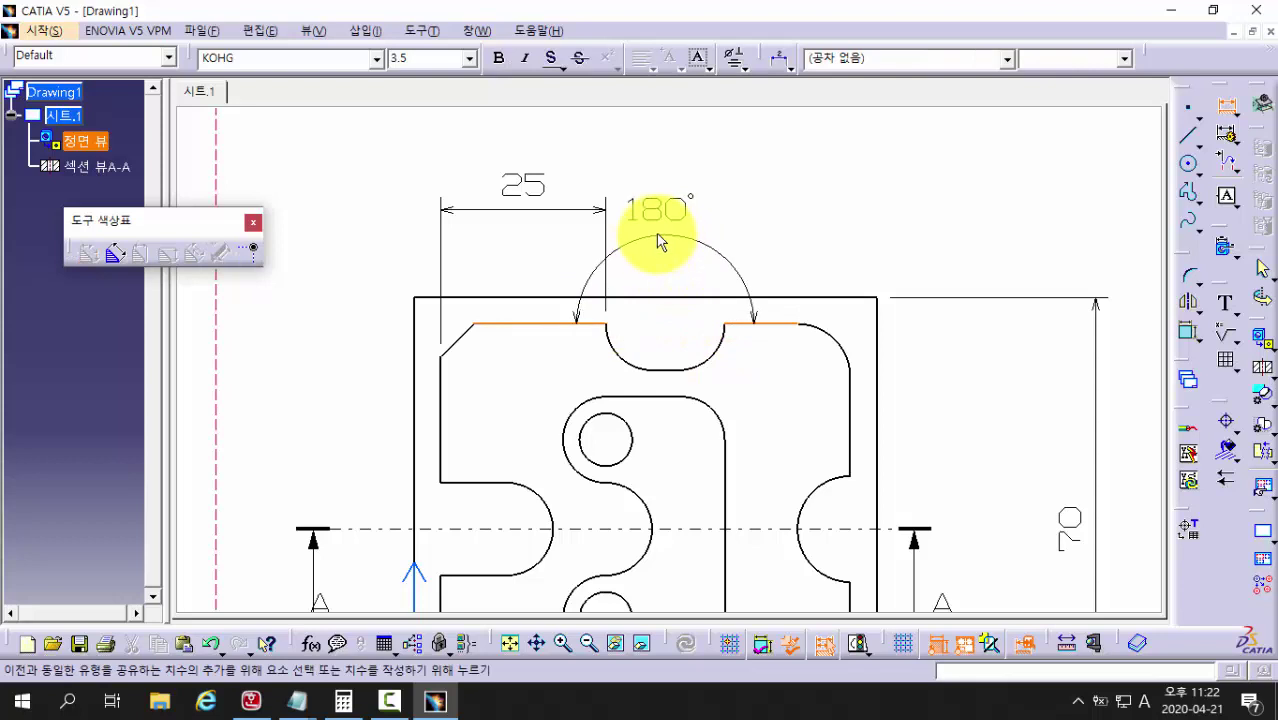
pyautogui.press('Escape')
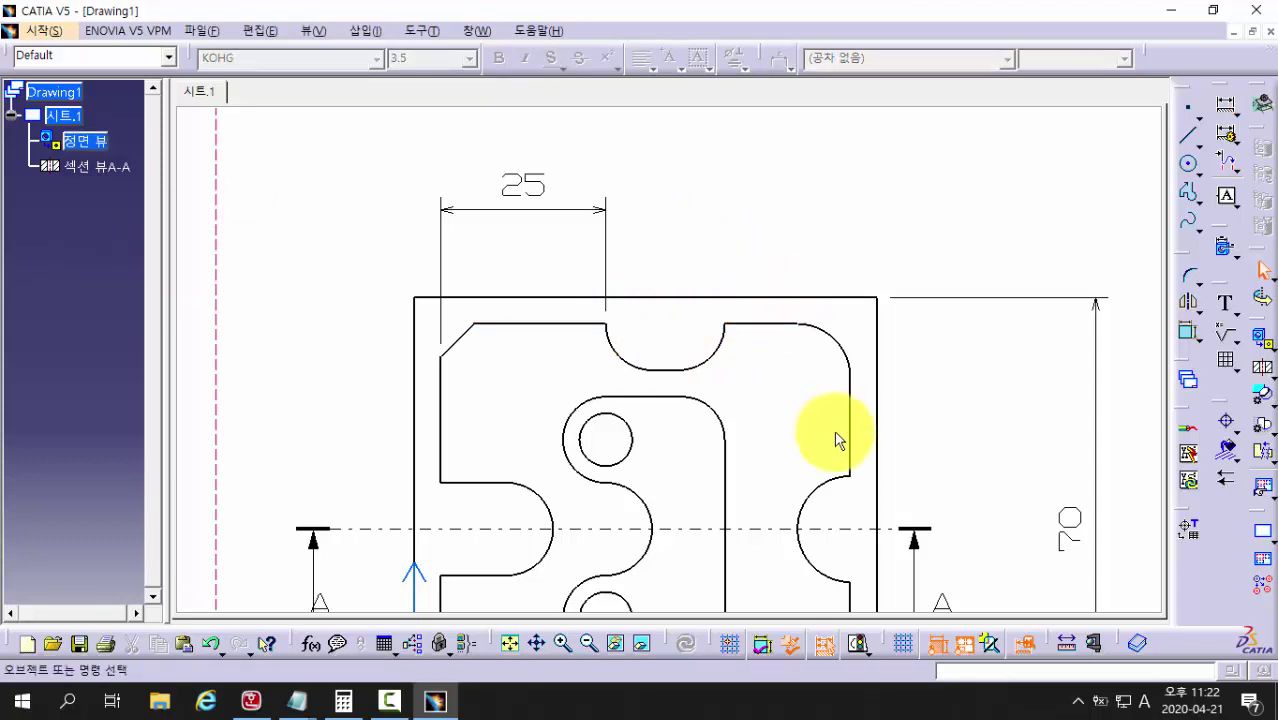
# Step: Dimension the radius of the inner profile's upper-right corner fillet, placing it outside the plate above that corner
pyautogui.moveTo(862, 422)
pyautogui.mouseDown(button='middle')
pyautogui.moveTo(879, 334)
pyautogui.moveTo(885, 366)
pyautogui.moveTo(867, 406)
pyautogui.mouseUp(button='middle')
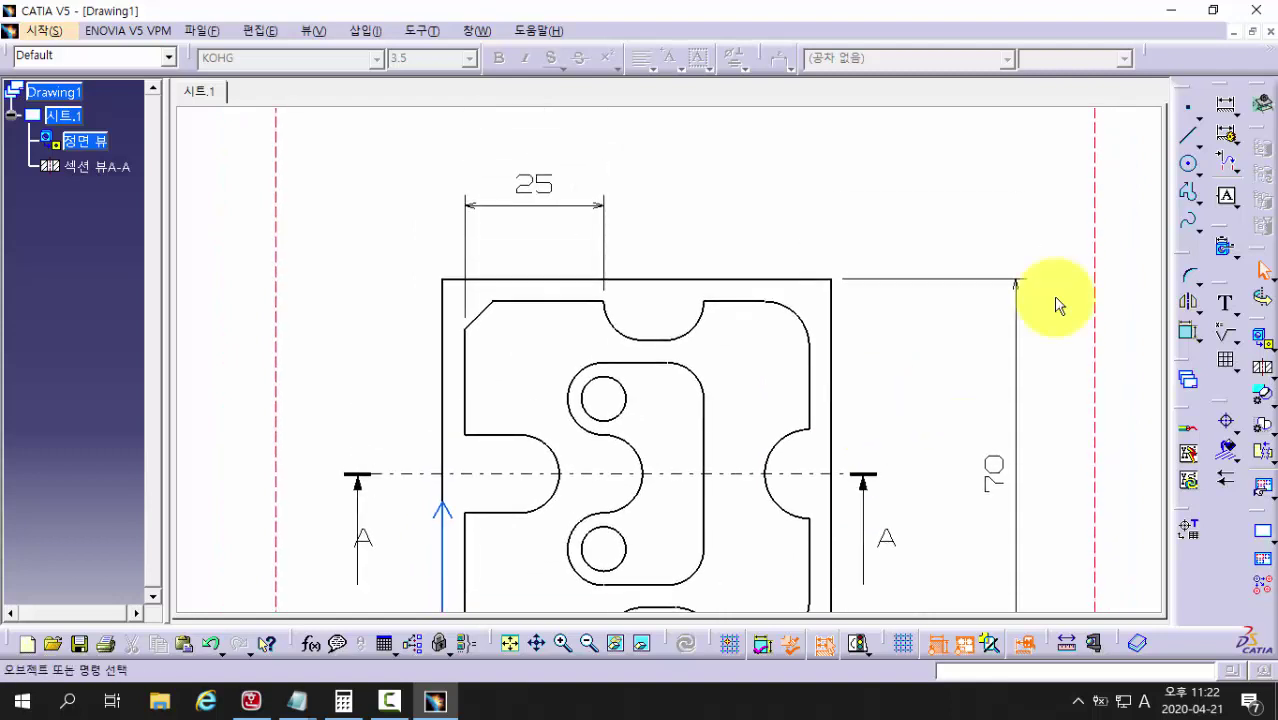
pyautogui.click(1227, 109)
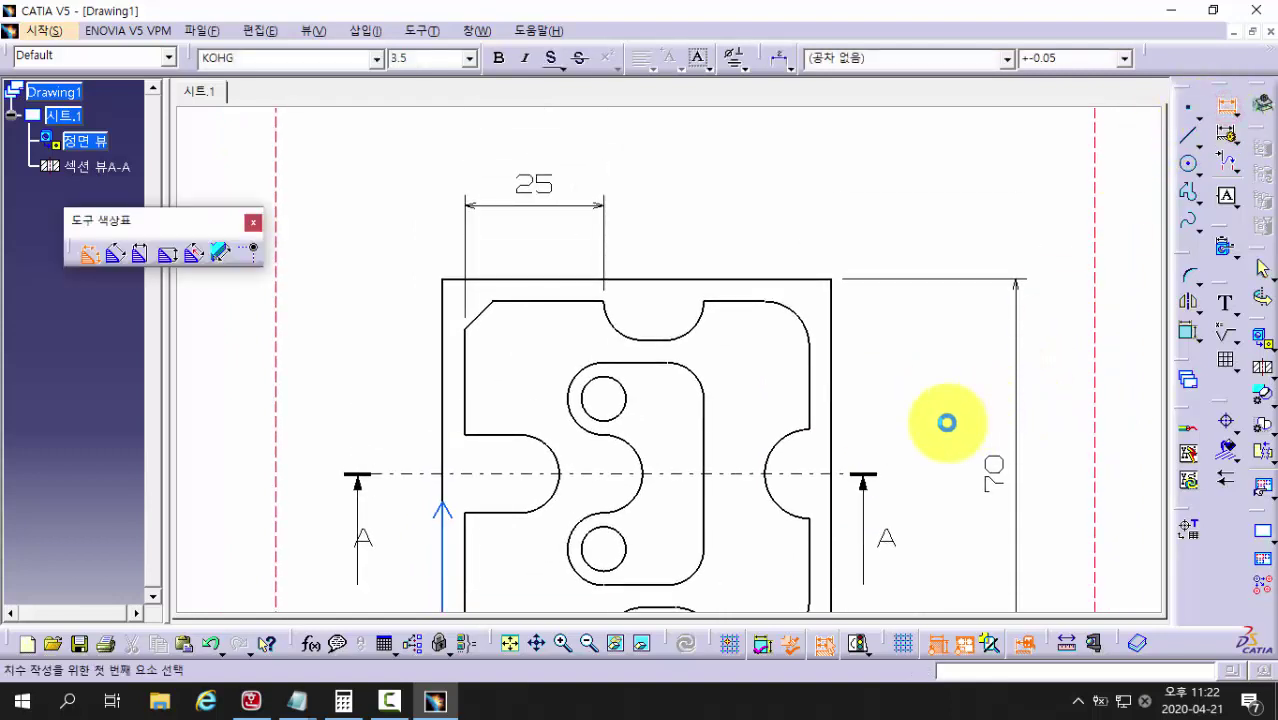
pyautogui.moveTo(775, 355); pyautogui.dragTo(787, 328, button='middle')
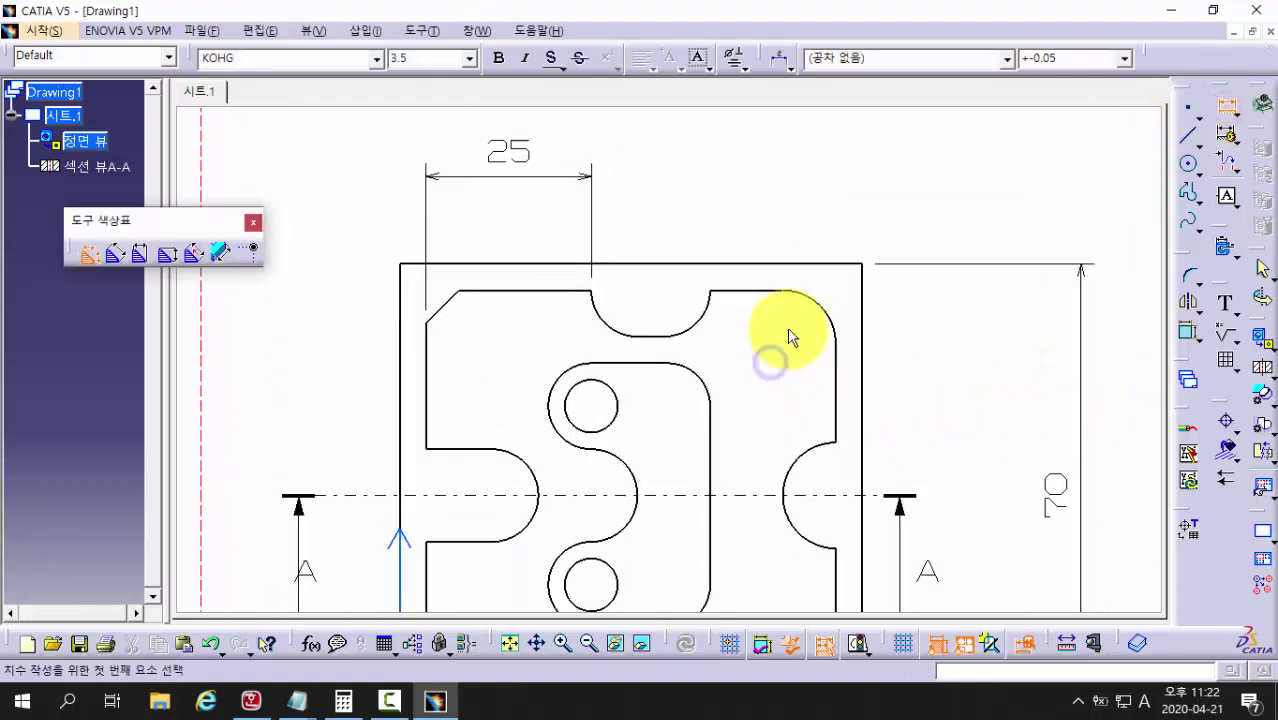
pyautogui.click(812, 303)
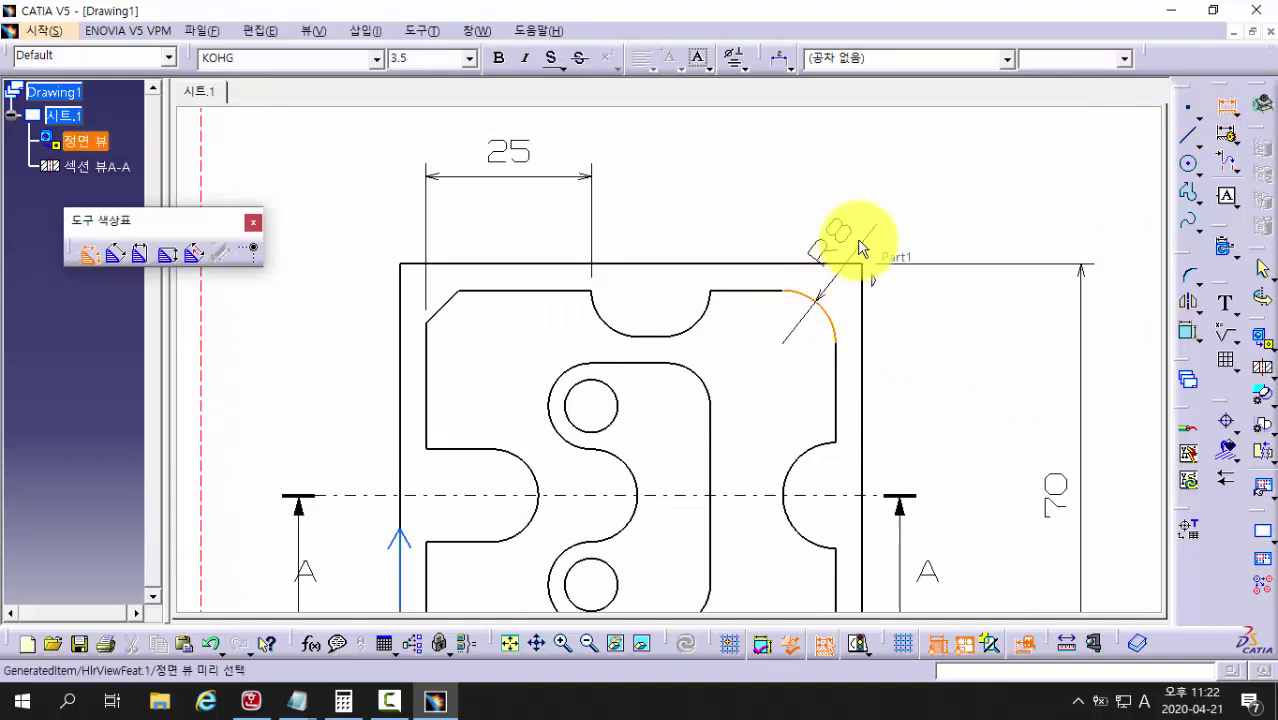
pyautogui.click(862, 219)
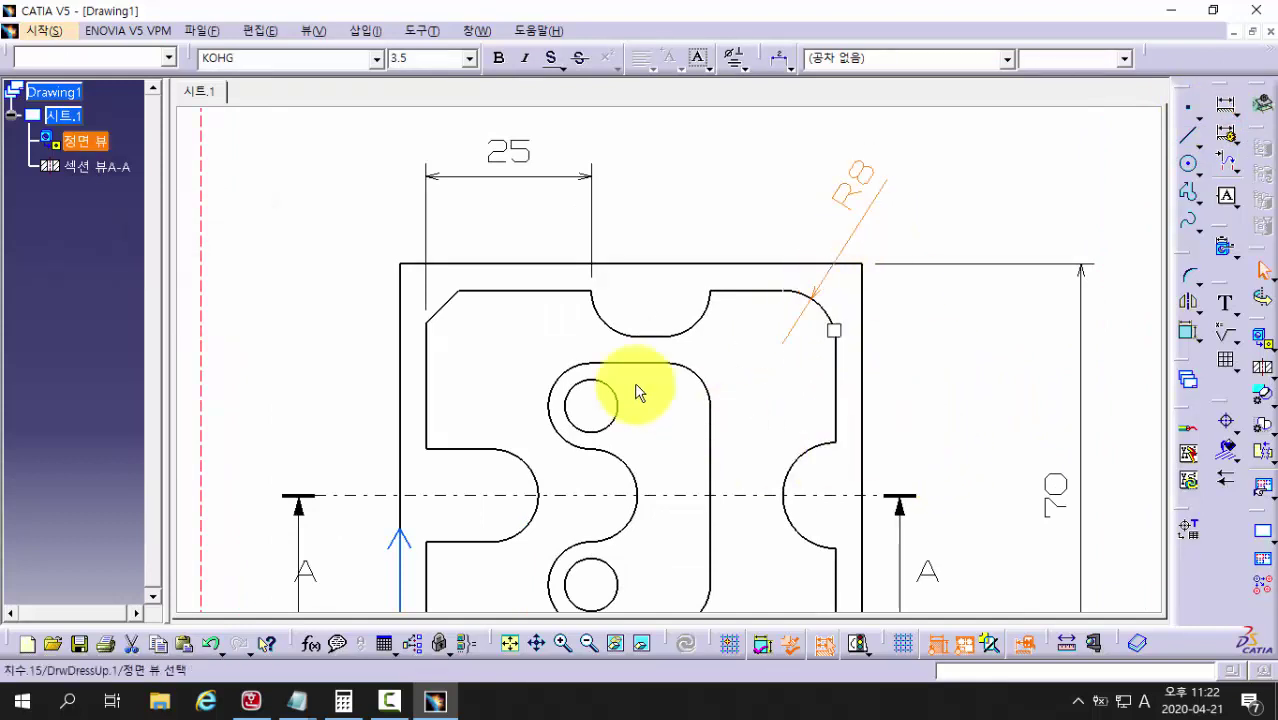
# Step: Dimension the horizontal offset between the plate's left edge and the inner profile's left edge, placing it below the plate's lower-left corner
pyautogui.moveTo(556, 371)
pyautogui.mouseDown(button='middle')
pyautogui.moveTo(599, 265)
pyautogui.moveTo(608, 308)
pyautogui.mouseUp(button='middle')
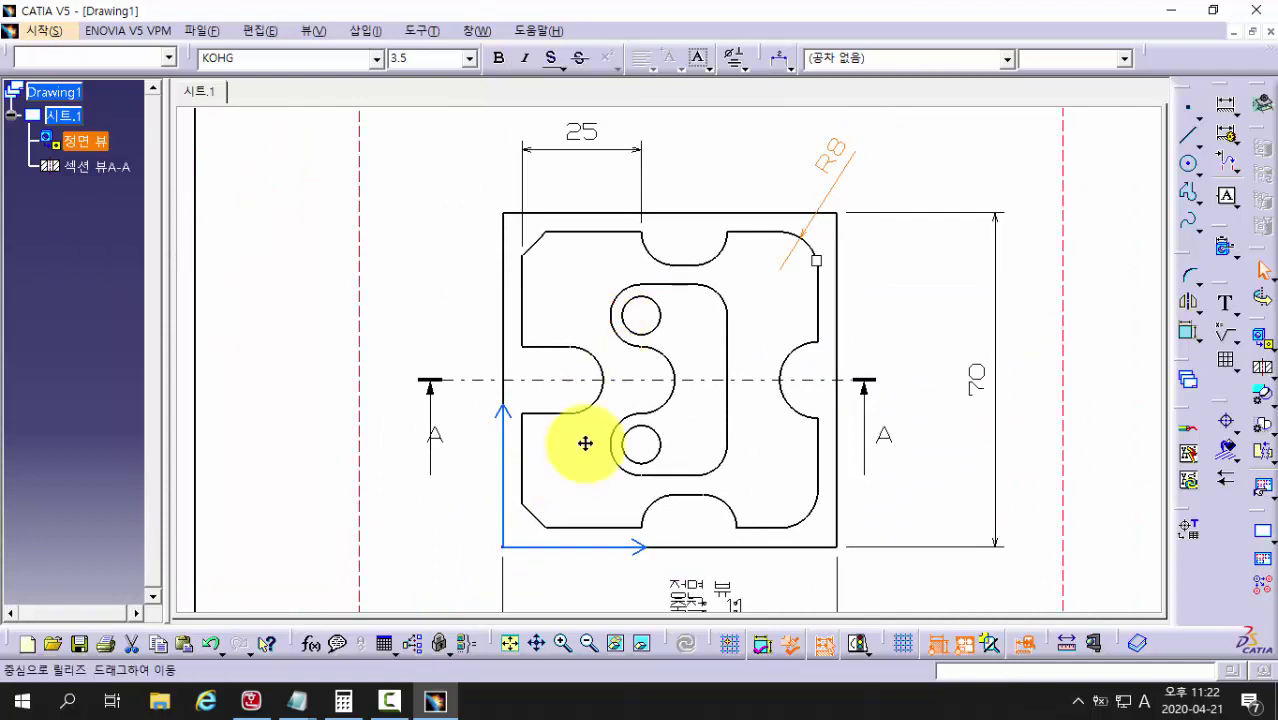
pyautogui.moveTo(585, 442); pyautogui.dragTo(628, 342, button='middle')
pyautogui.click(558, 373)
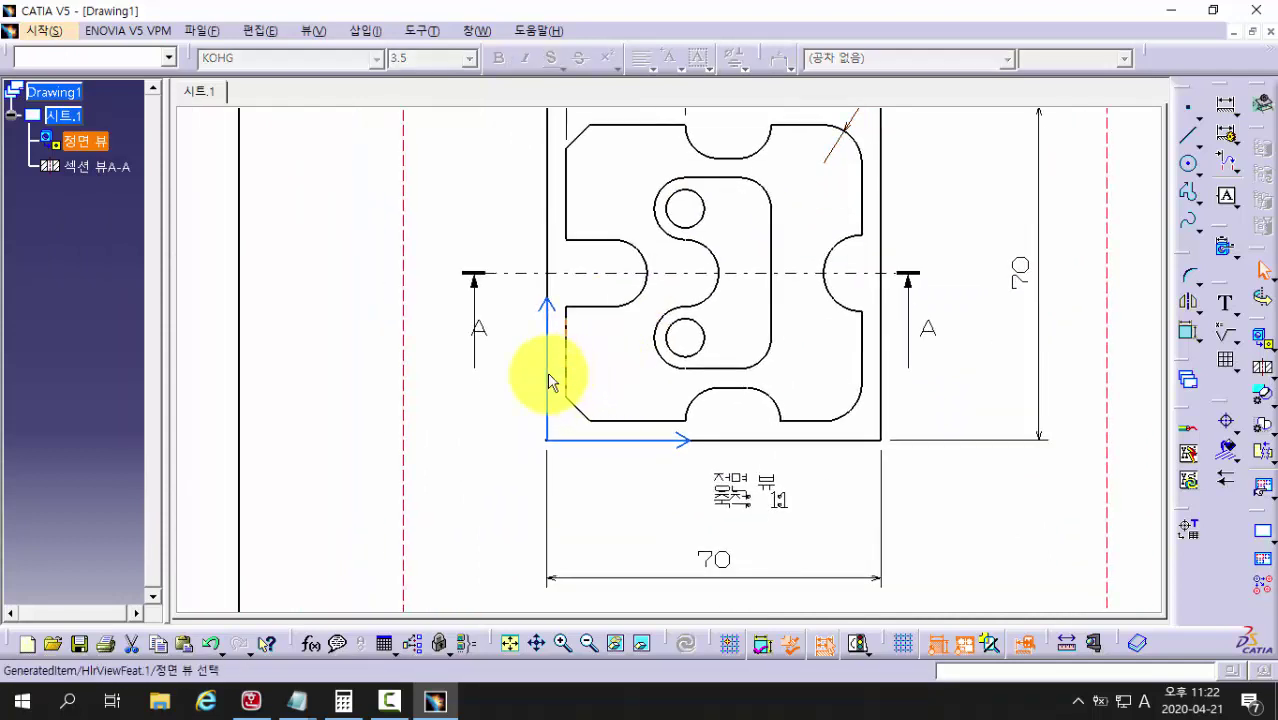
pyautogui.click(546, 378)
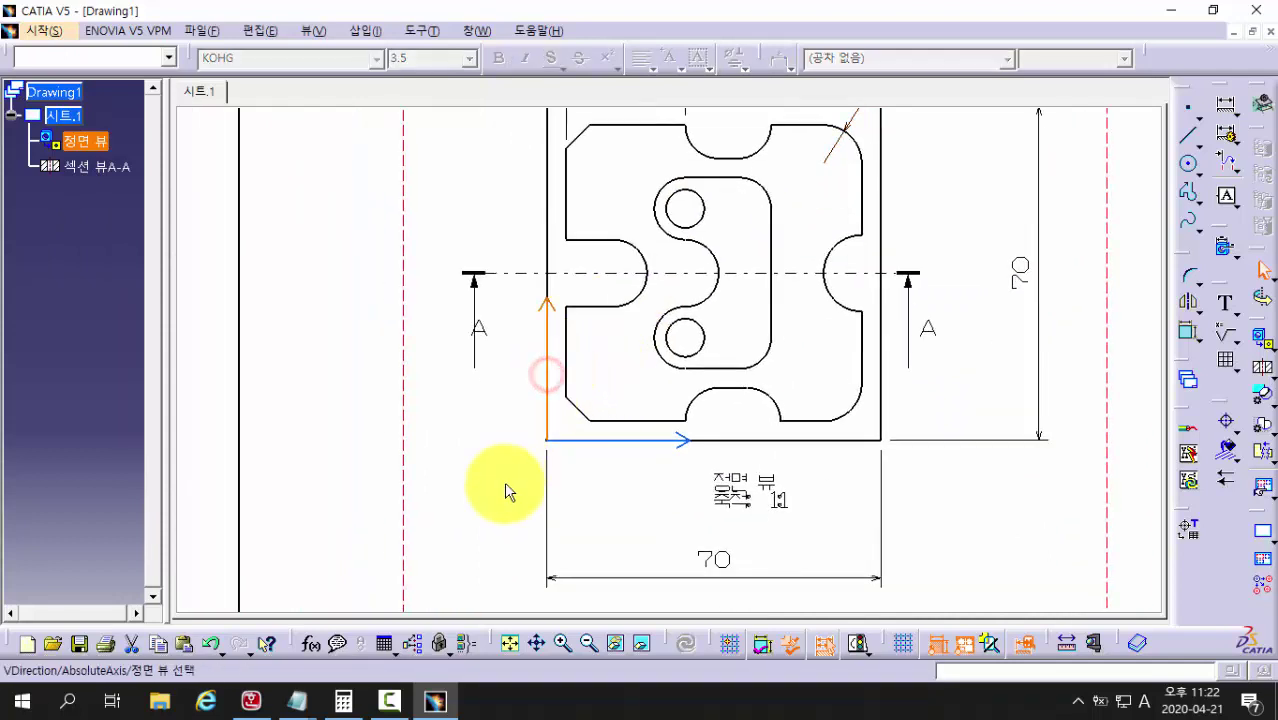
pyautogui.click(1226, 110)
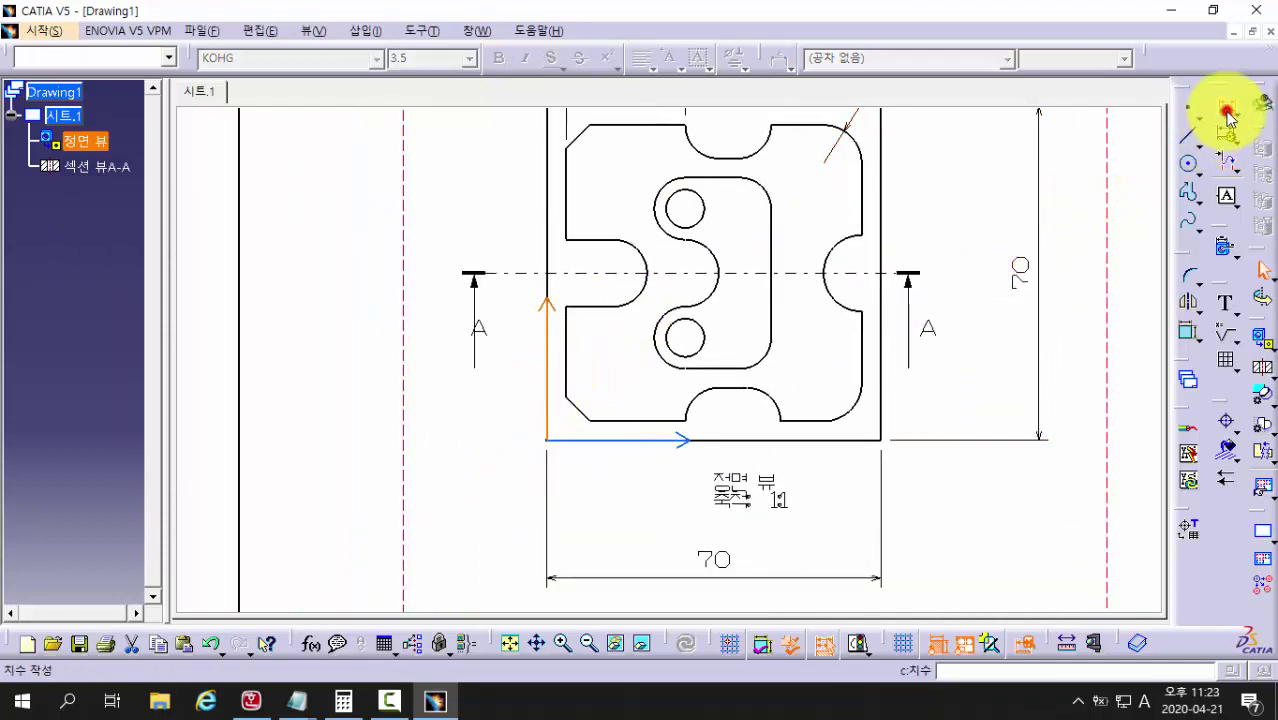
pyautogui.click(567, 365)
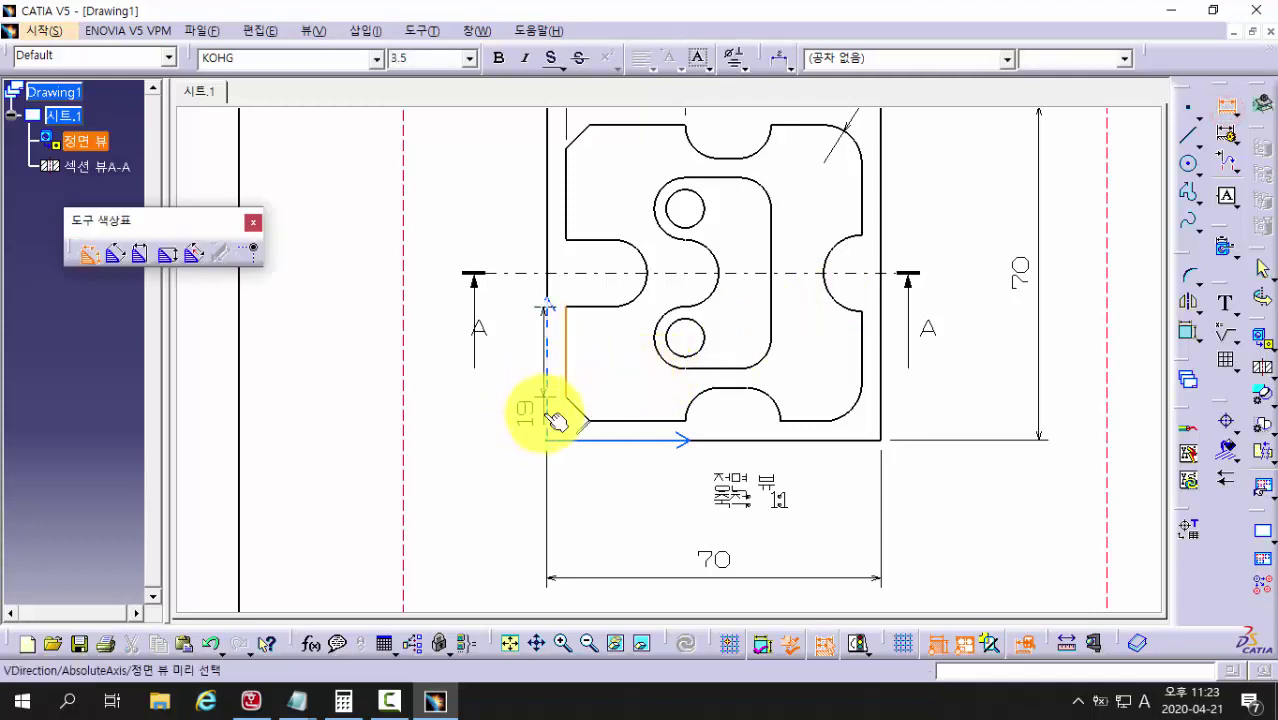
pyautogui.click(546, 415)
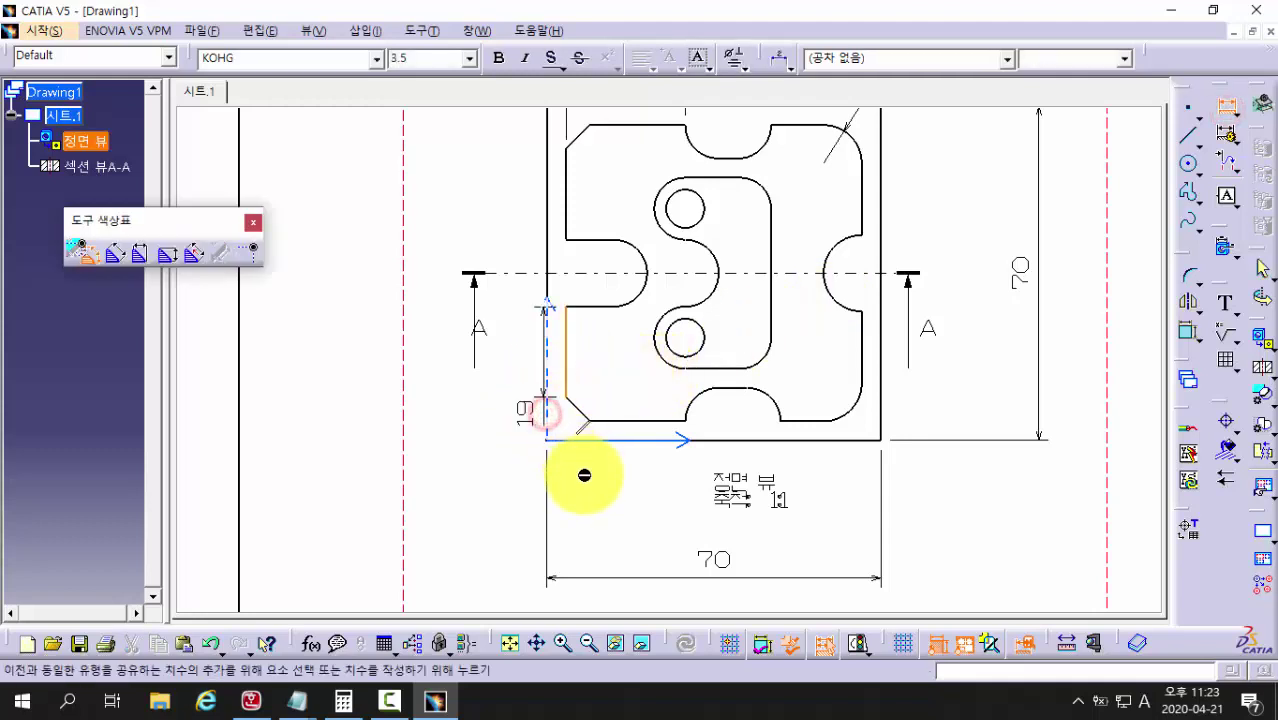
pyautogui.click(494, 487)
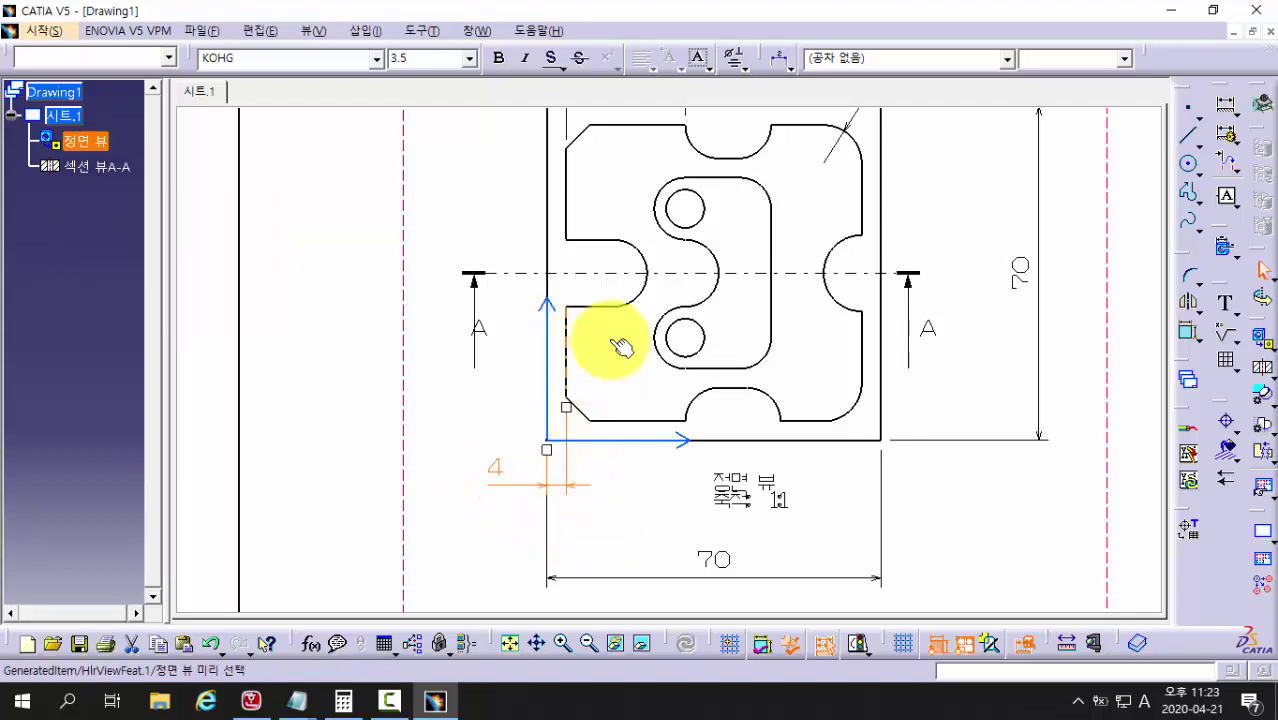
# Step: Dimension the inner profile's overall width between its left and right edges, placing it just above the overall plate width dimension
pyautogui.click(1228, 103)
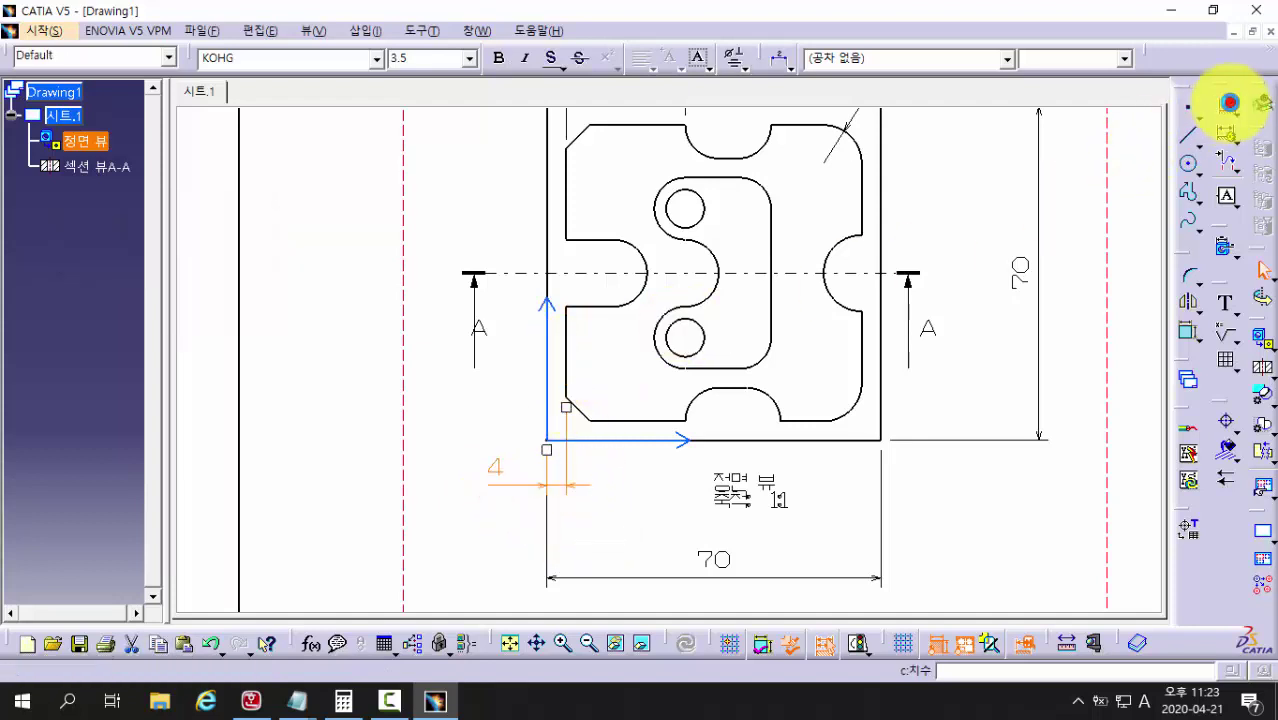
pyautogui.click(566, 354)
pyautogui.click(861, 350)
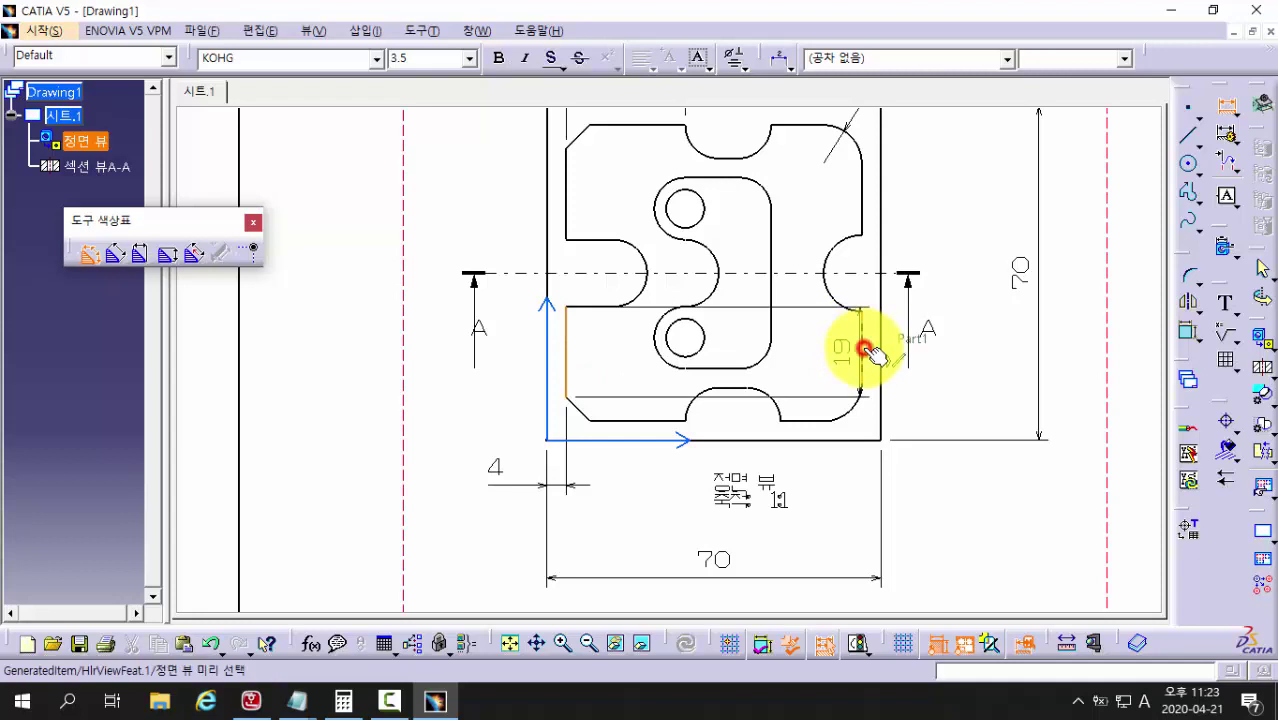
pyautogui.click(705, 540)
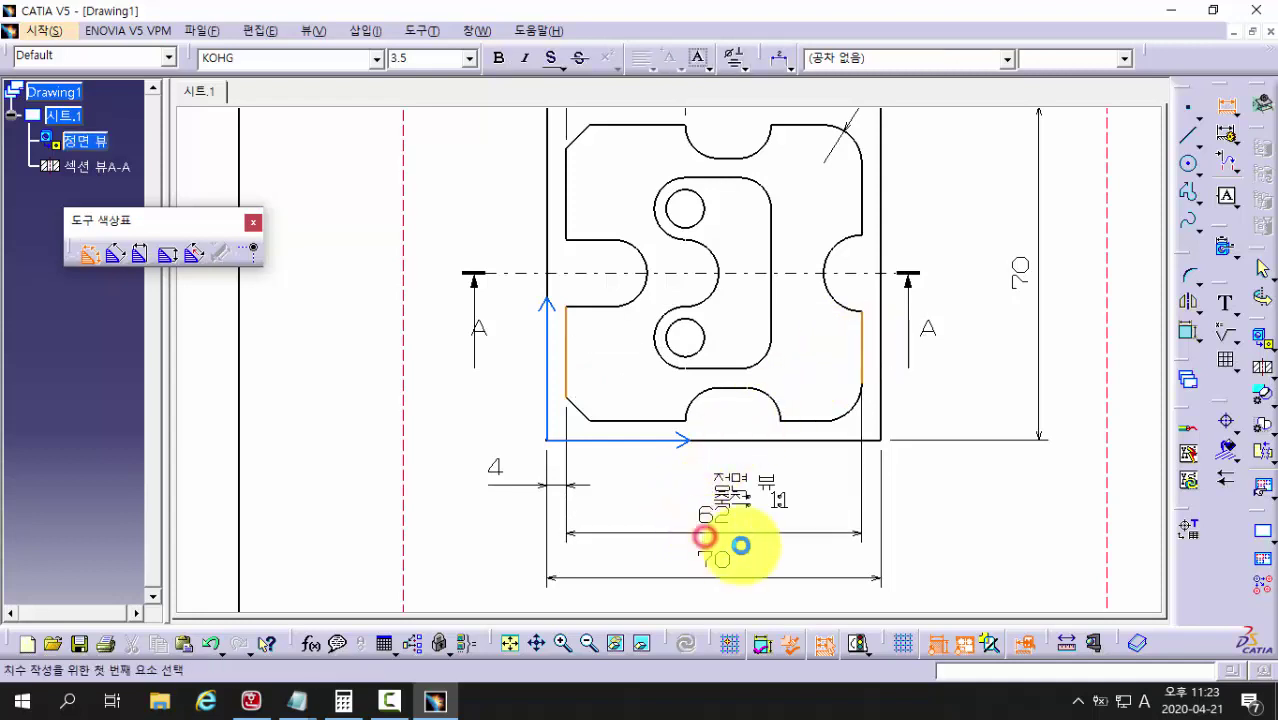
# Step: Dimension the overall thickness of the plate in section view A-A, placing it to the right of the section
pyautogui.moveTo(917, 328)
pyautogui.mouseDown(button='middle')
pyautogui.moveTo(855, 362)
pyautogui.moveTo(898, 382)
pyautogui.mouseUp(button='middle')
pyautogui.click(854, 362)
pyautogui.moveTo(1056, 407)
pyautogui.mouseDown(button='middle')
pyautogui.moveTo(1061, 434)
pyautogui.moveTo(1034, 441)
pyautogui.mouseUp(button='middle')
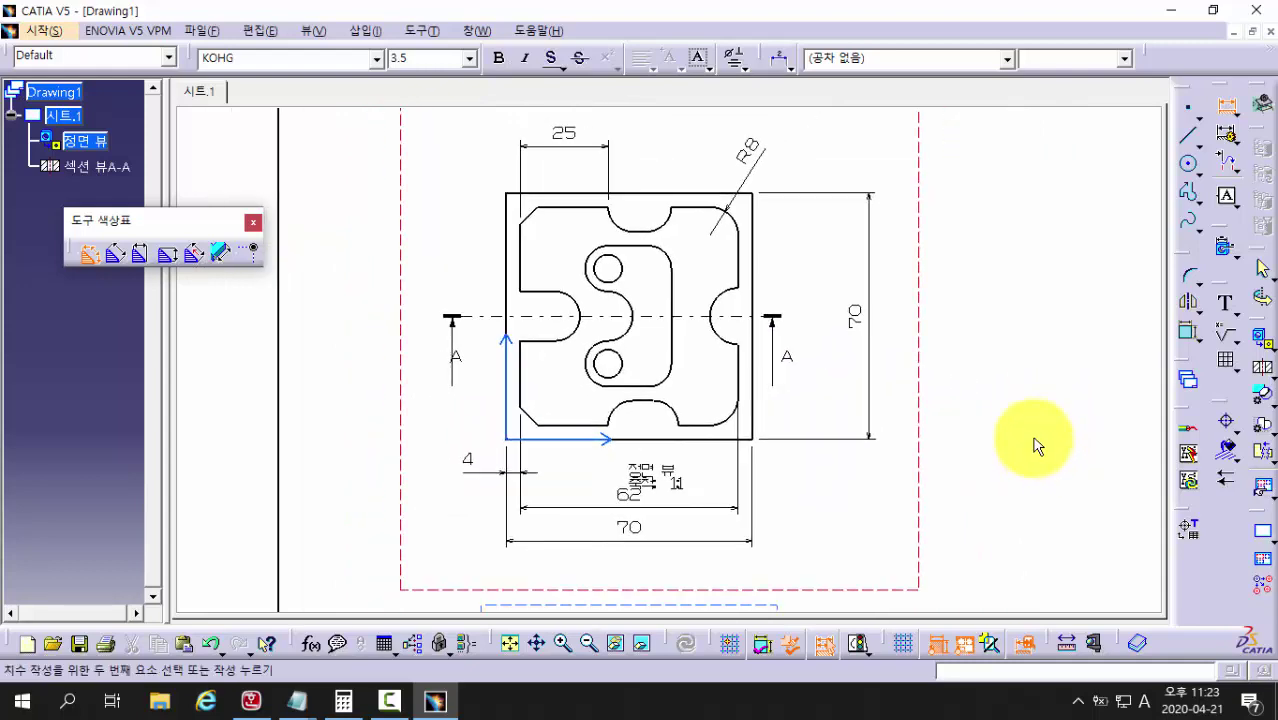
pyautogui.moveTo(807, 394)
pyautogui.mouseDown(button='middle')
pyautogui.moveTo(893, 442)
pyautogui.moveTo(864, 351)
pyautogui.moveTo(815, 474)
pyautogui.mouseUp(button='middle')
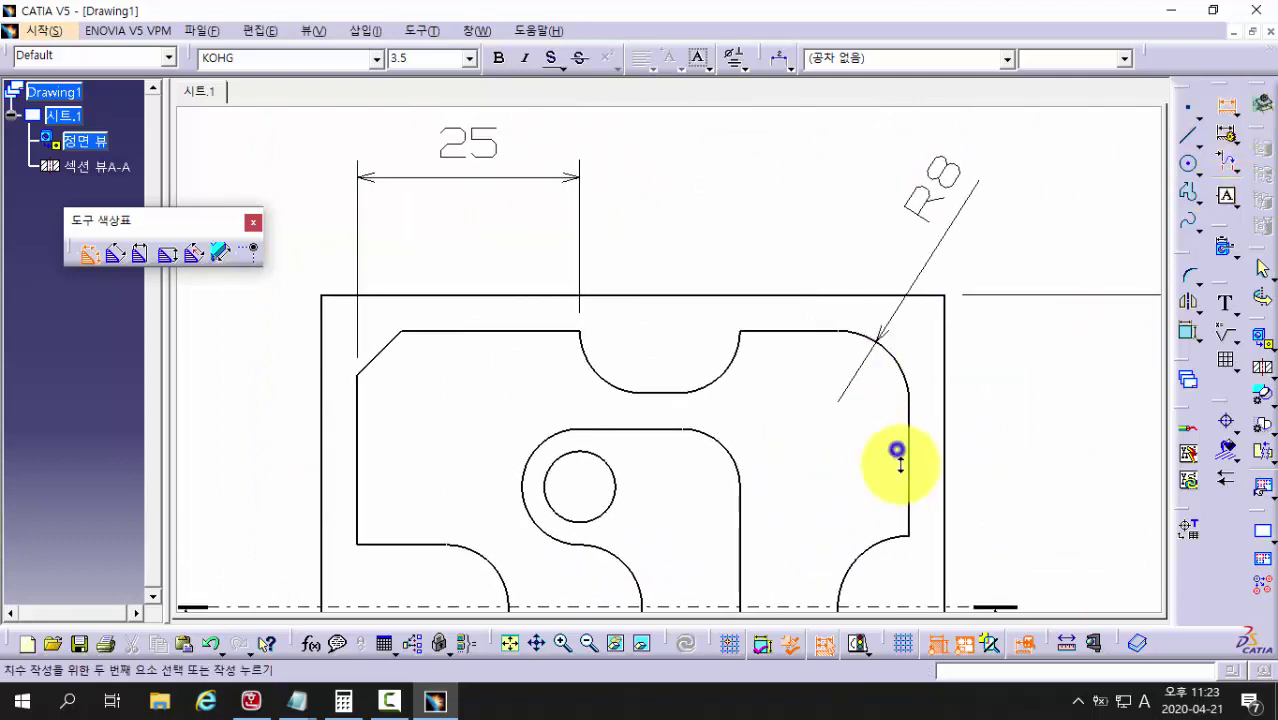
pyautogui.moveTo(897, 452)
pyautogui.mouseDown(button='middle')
pyautogui.moveTo(913, 494)
pyautogui.moveTo(967, 383)
pyautogui.mouseUp(button='middle')
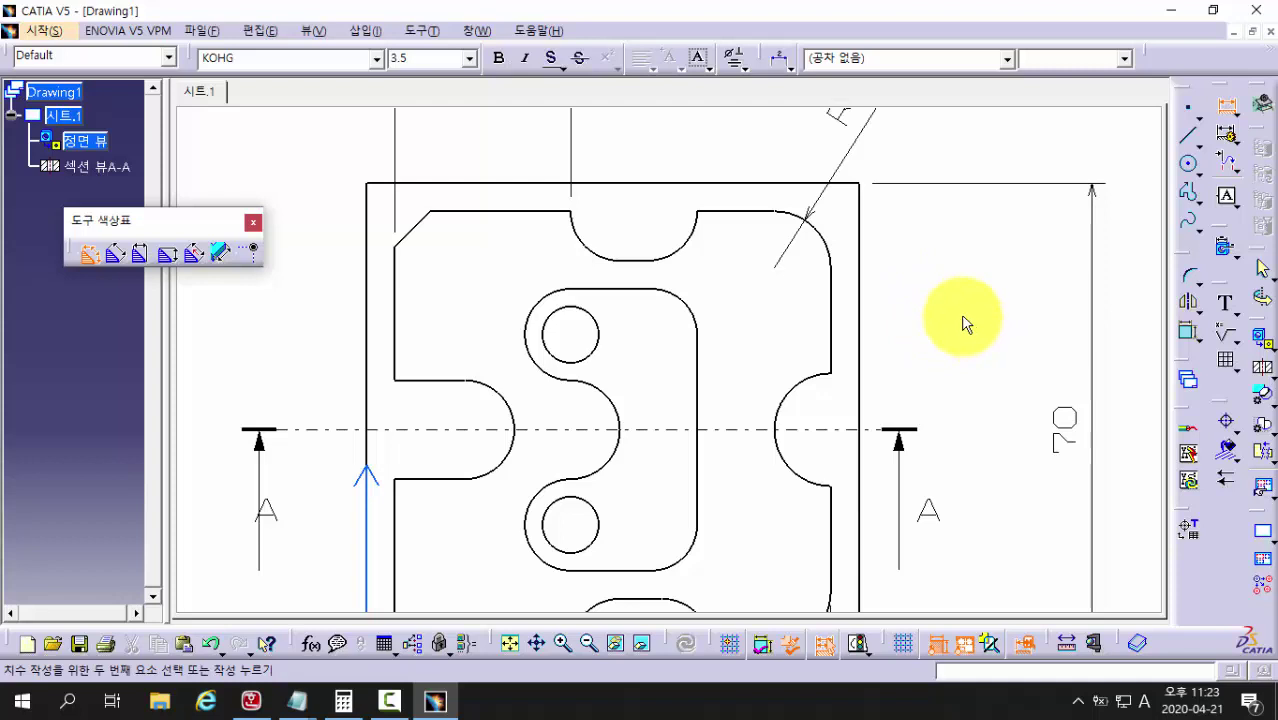
pyautogui.moveTo(962, 322)
pyautogui.mouseDown(button='middle')
pyautogui.moveTo(964, 422)
pyautogui.moveTo(899, 394)
pyautogui.moveTo(898, 413)
pyautogui.mouseUp(button='middle')
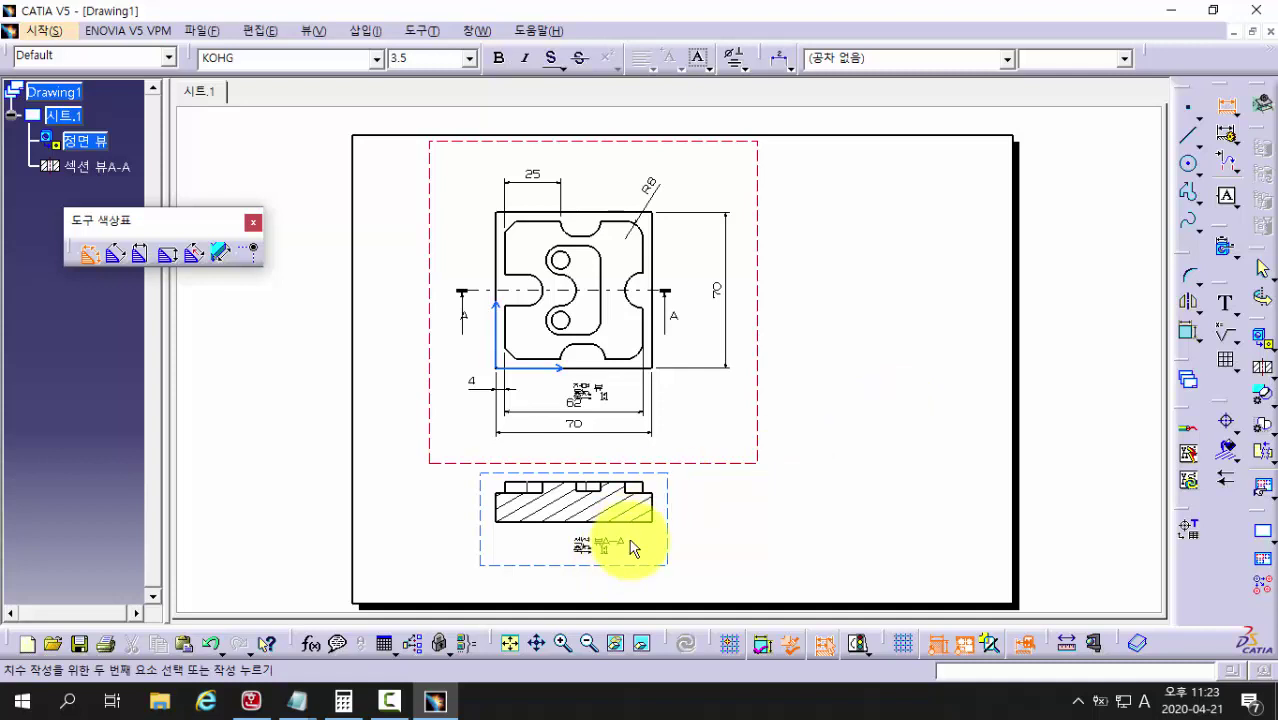
pyautogui.moveTo(653, 551); pyautogui.dragTo(672, 449, button='middle')
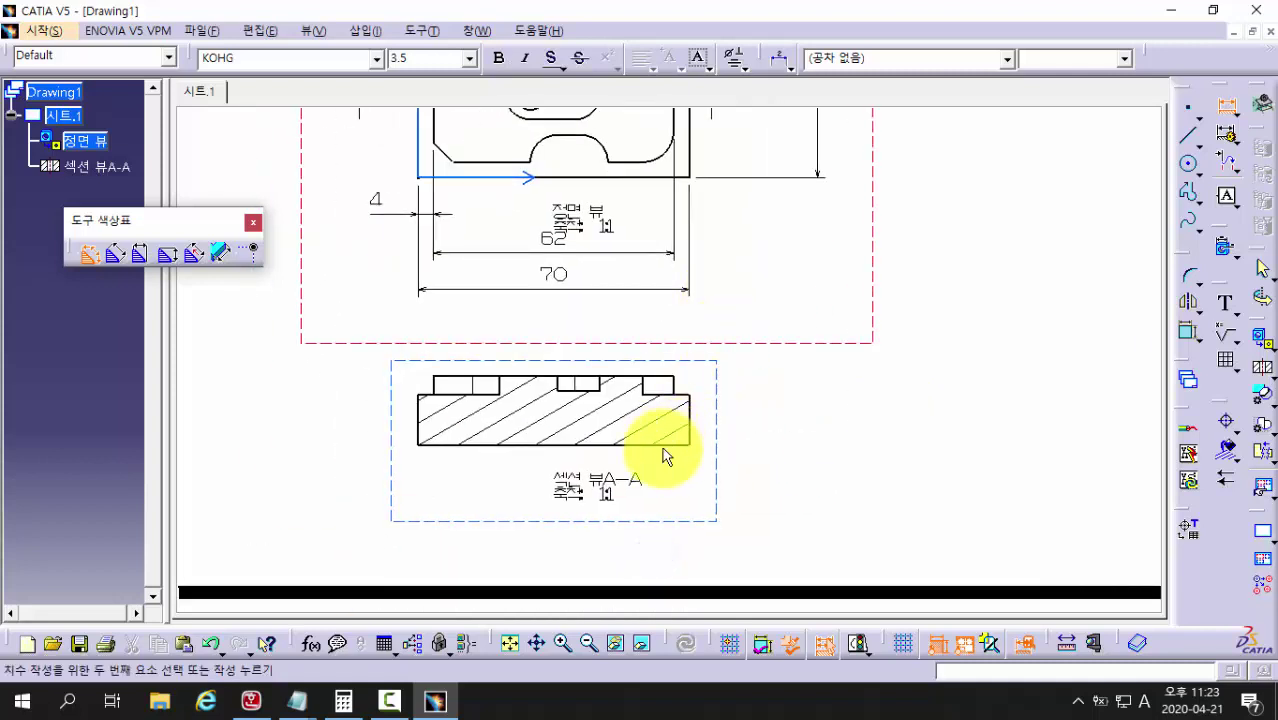
pyautogui.click(662, 443)
pyautogui.click(653, 376)
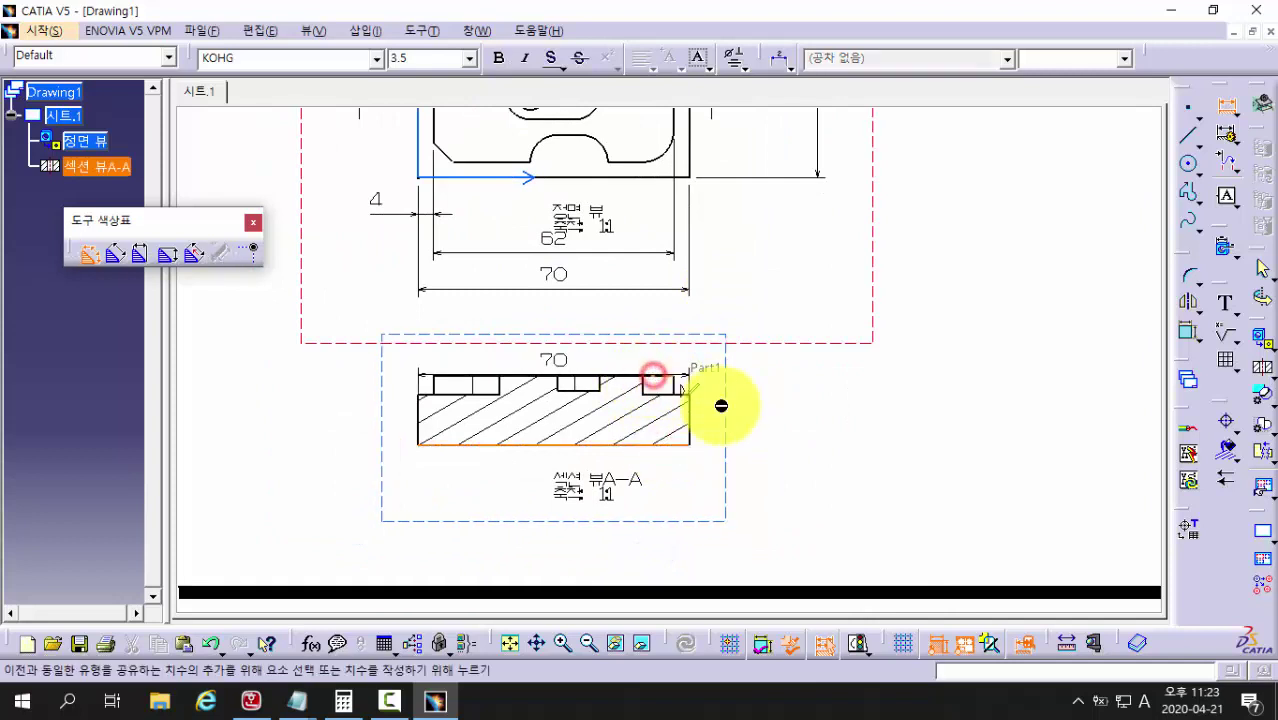
pyautogui.click(800, 408)
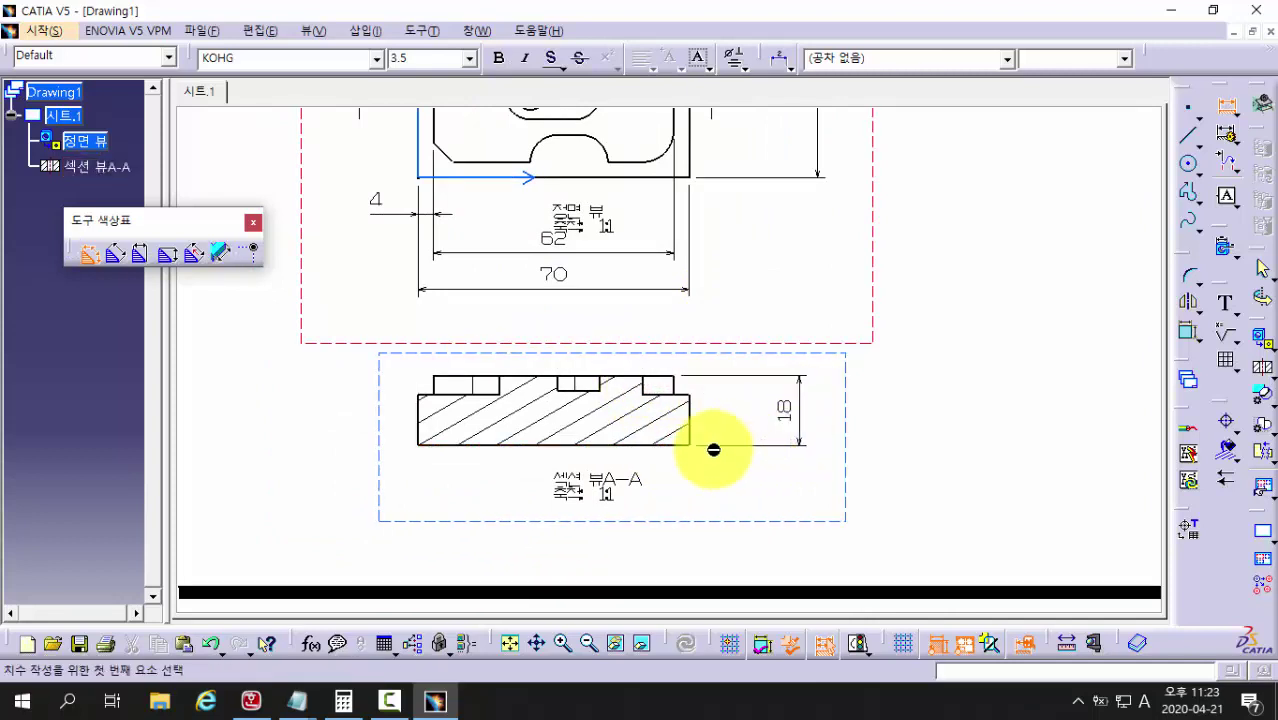